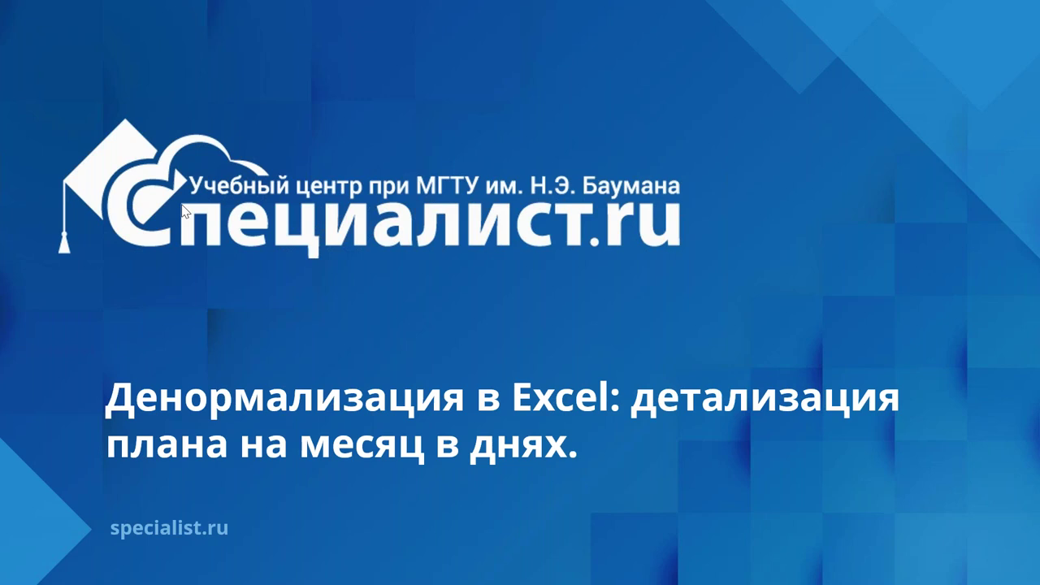
- Advance the slideshow from the title slide past the instructor bio to the Excel courses slide
left_click(485, 325)
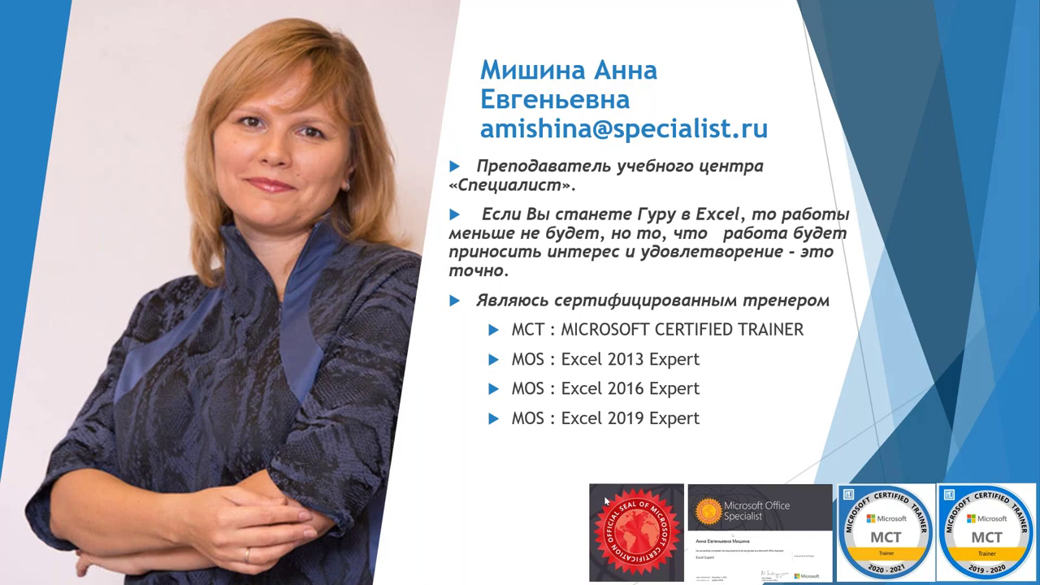
left_click(467, 355)
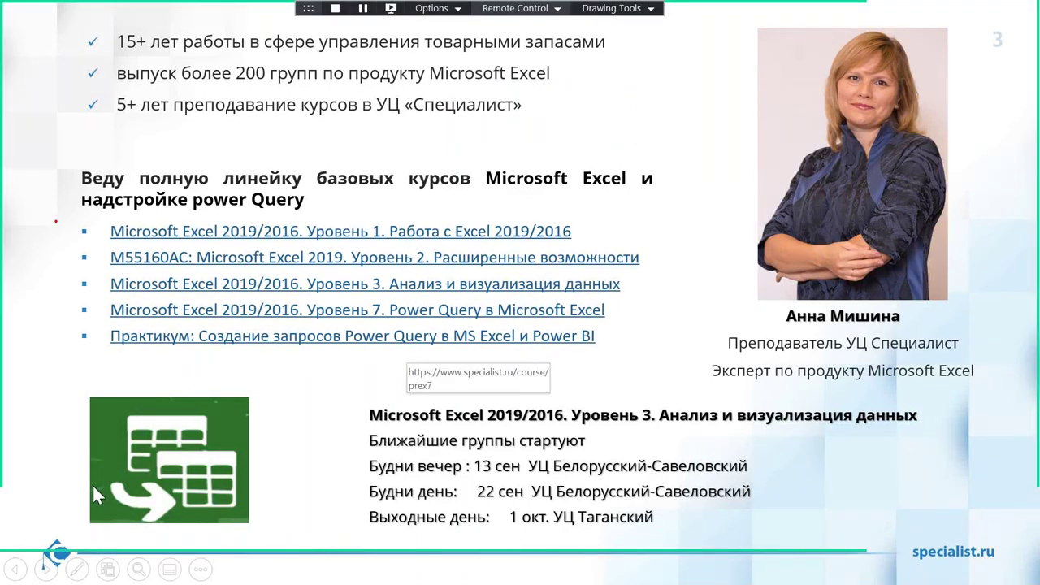
- Reveal the red frame, box the Level 7 and Практикум links in ink, and move on to slide 4
key("Right")
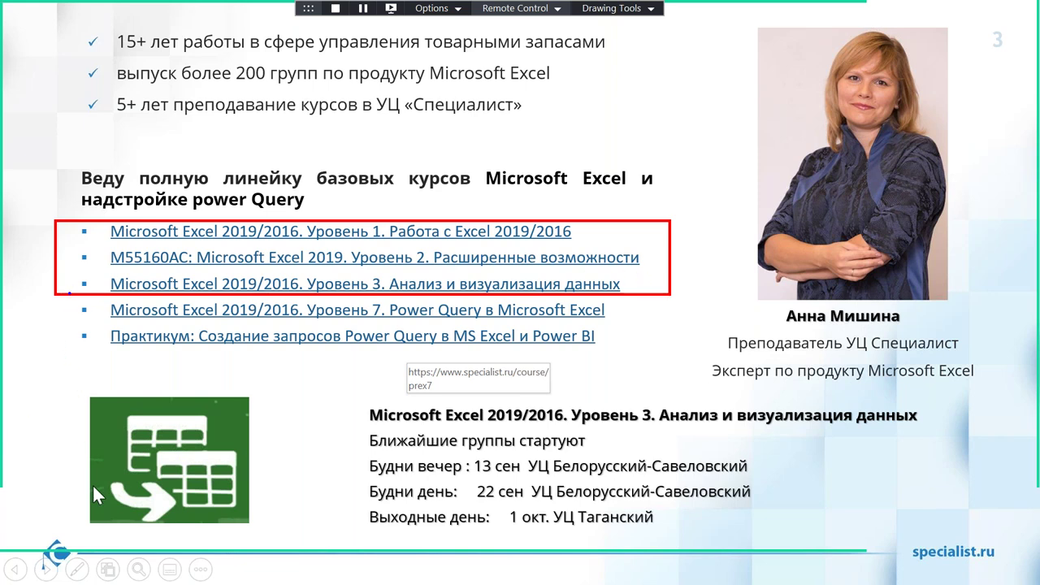
left_click_drag(68, 295, 677, 352)
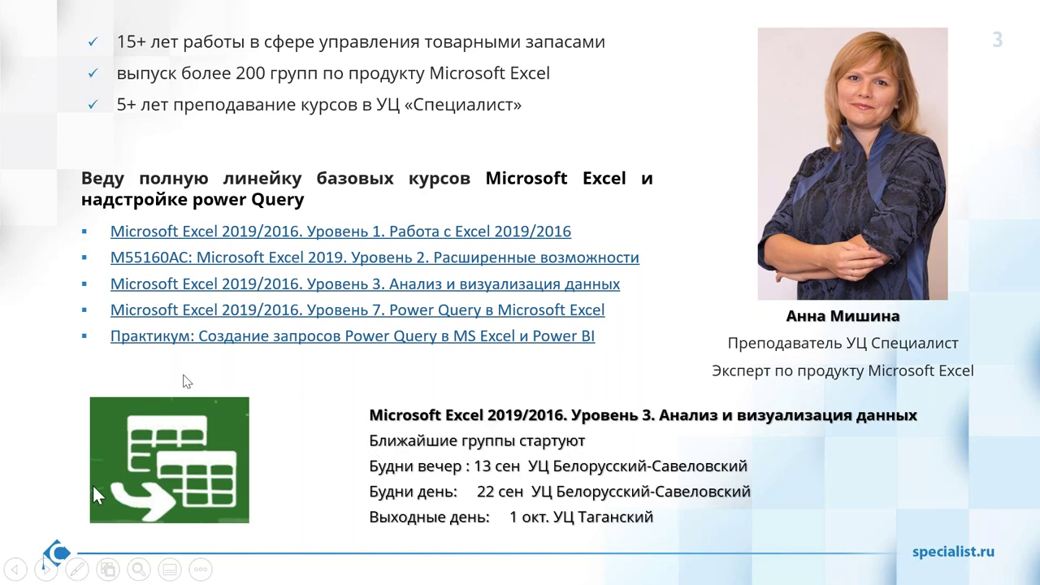
left_click(183, 375)
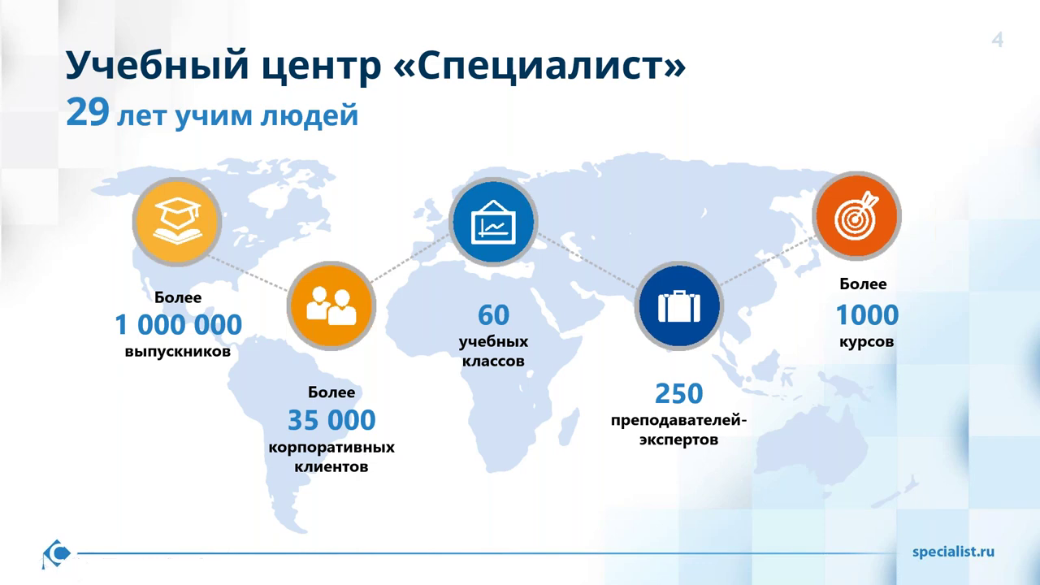
- Go through the Наши гарантии slide and on to slide 6 about normalized tables
key("Right")
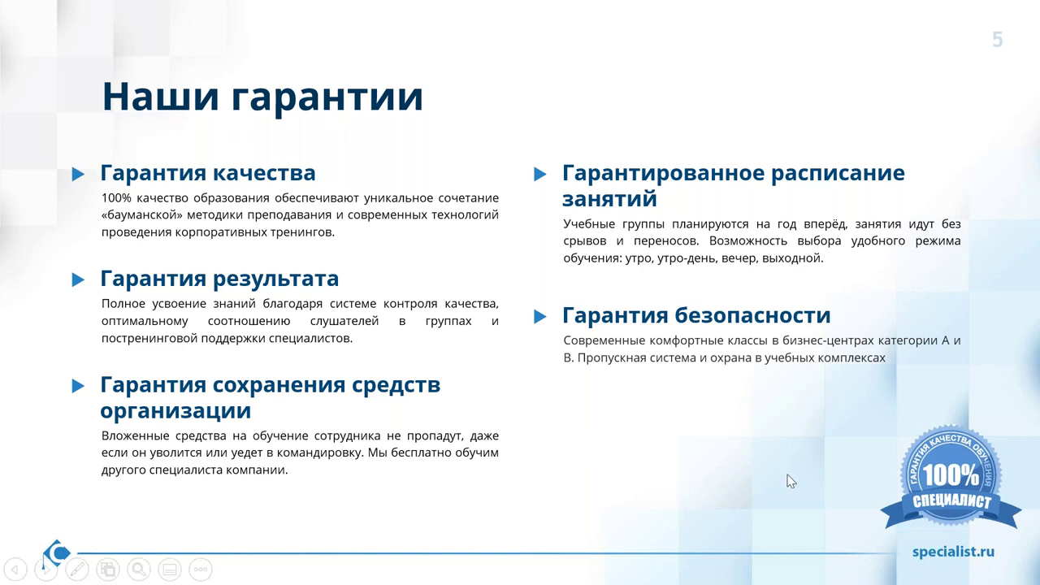
left_click(753, 449)
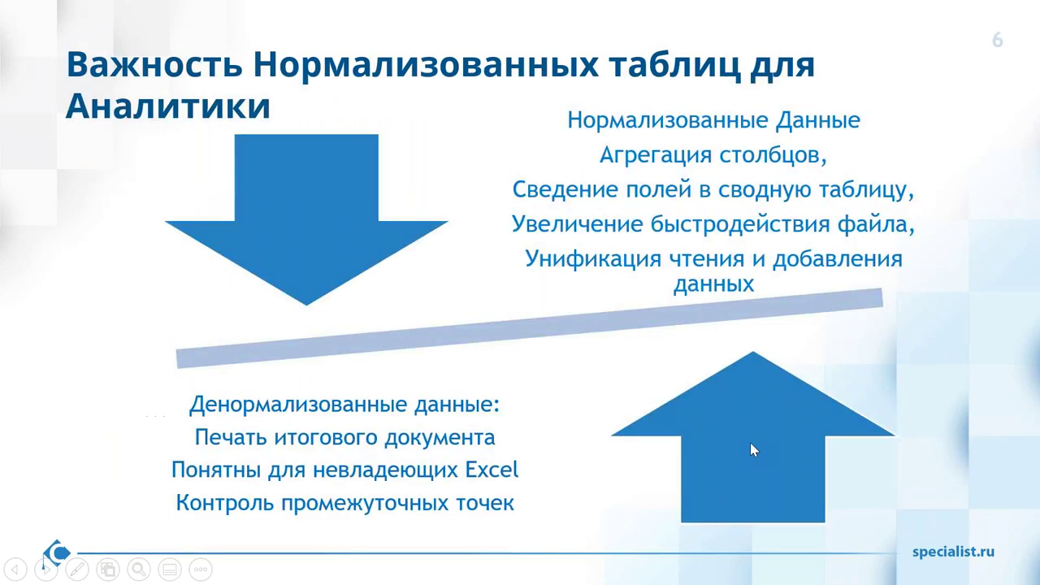
- On slide 6, box 'Нормализованных таблиц для' in the title and arrow the four normalized-table benefits
key("Left")
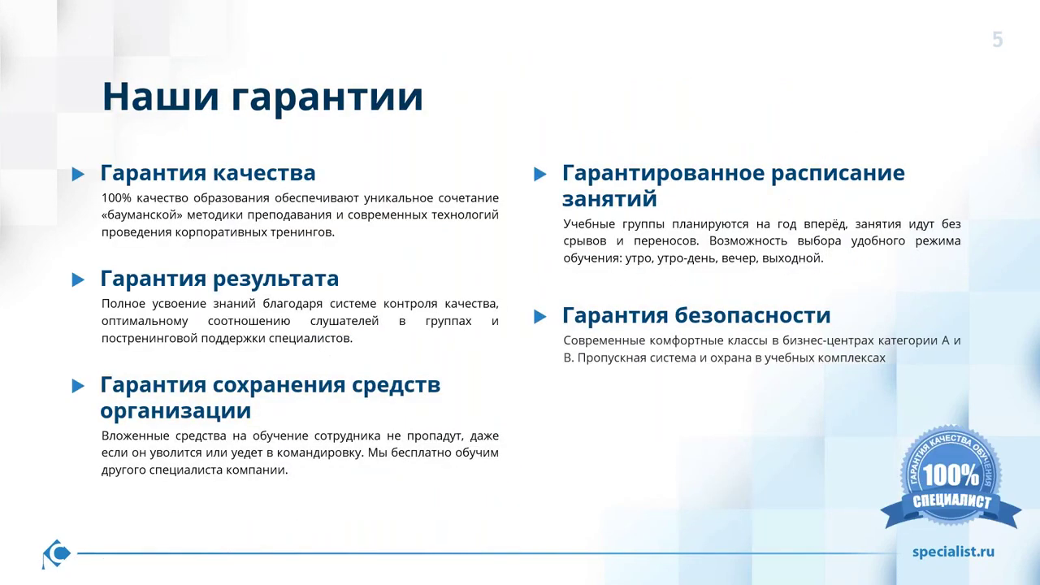
key("Right")
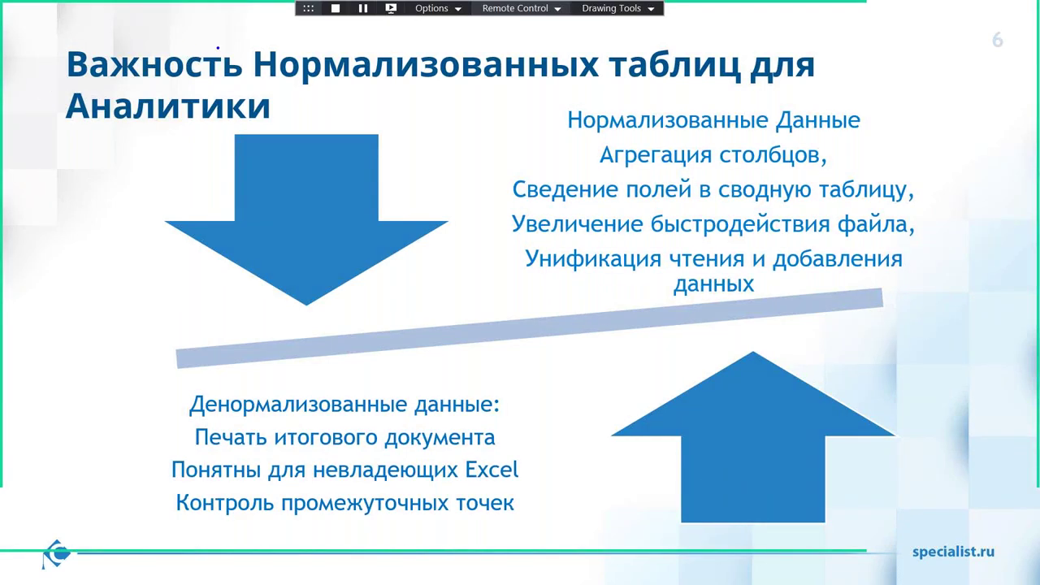
left_click_drag(248, 35, 823, 95)
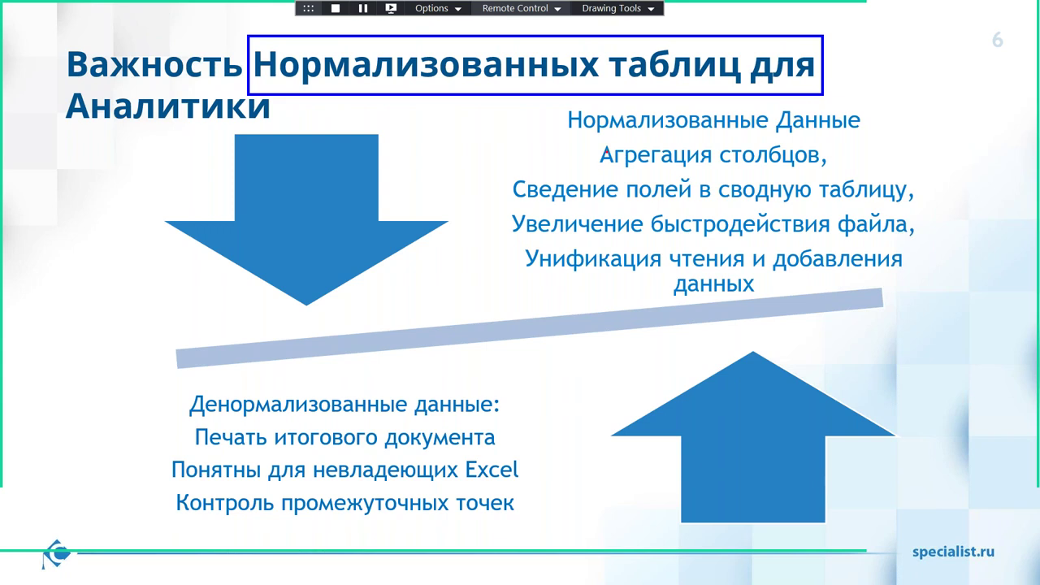
left_click_drag(588, 148, 507, 148)
left_click_drag(503, 186, 436, 186)
left_click_drag(495, 220, 446, 220)
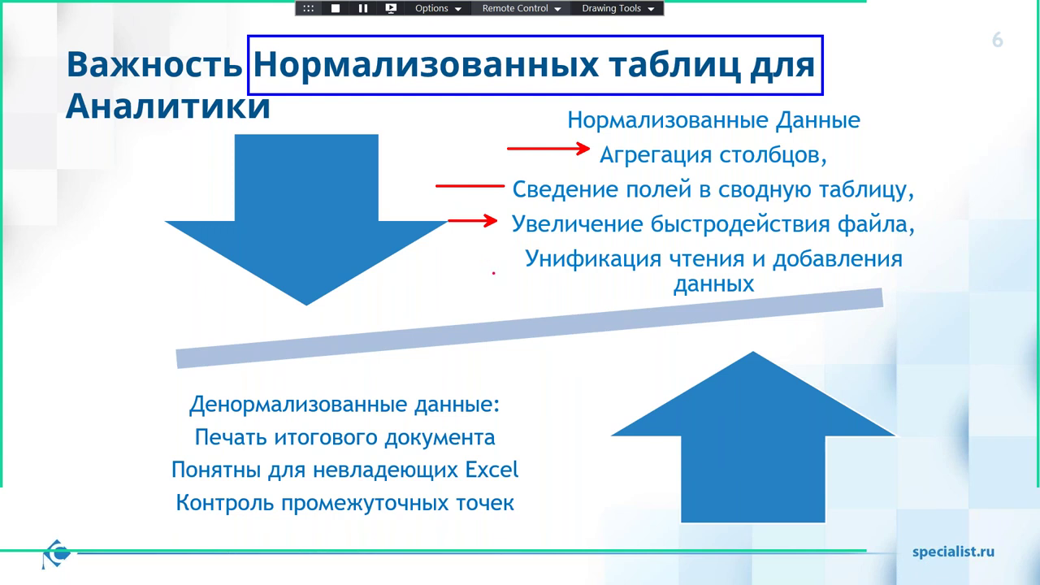
left_click_drag(512, 258, 434, 256)
- Frame 'Денормализованные данные', arrow its three points, erase the ink, and move to slide 7
left_click_drag(178, 388, 505, 422)
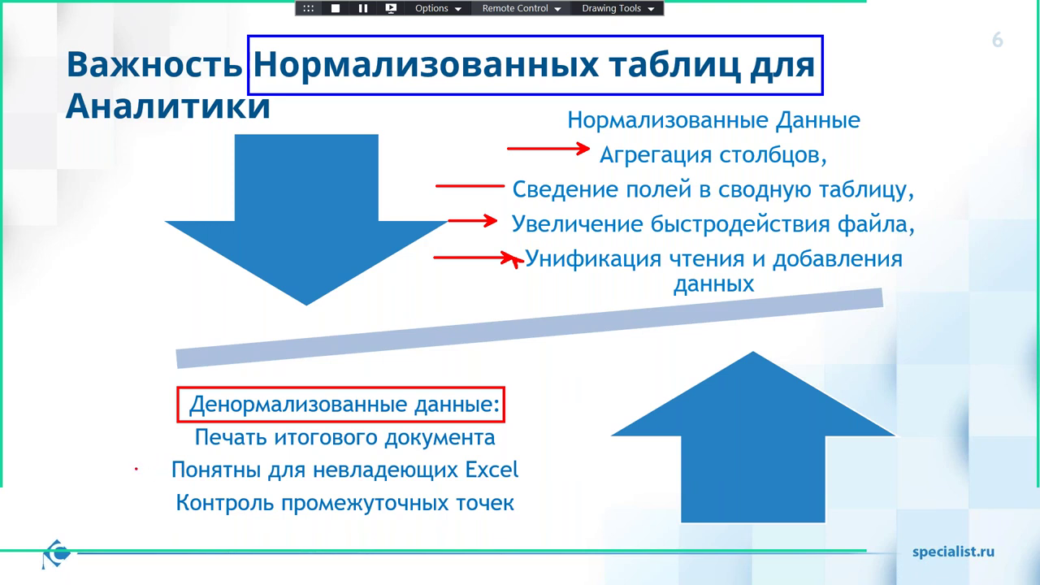
left_click_drag(153, 468, 50, 468)
mouse_move(163, 435)
left_mouse_down()
mouse_move(174, 437)
mouse_move(56, 435)
left_mouse_up()
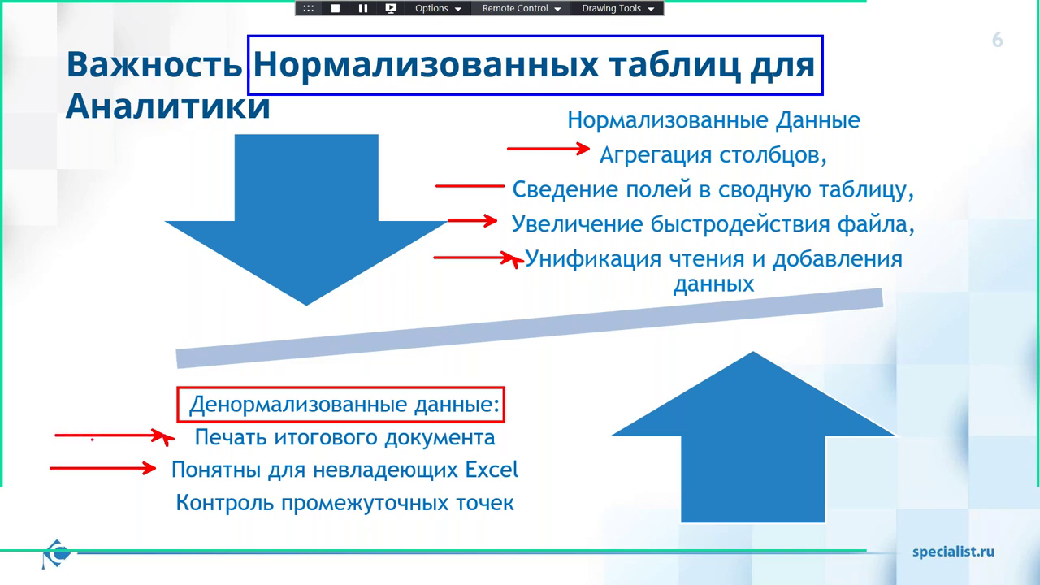
left_click_drag(140, 503, 47, 491)
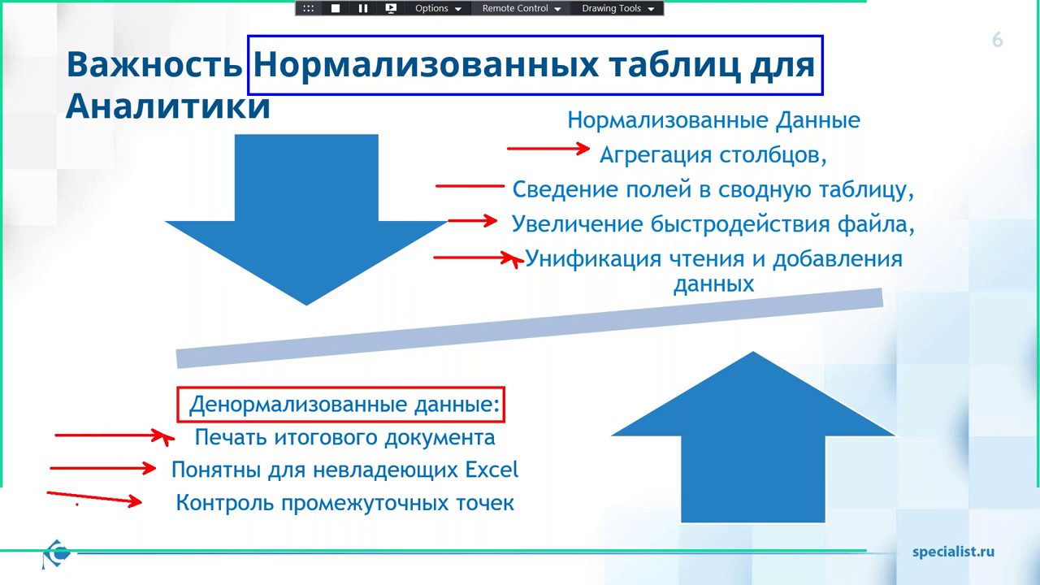
key("Escape")
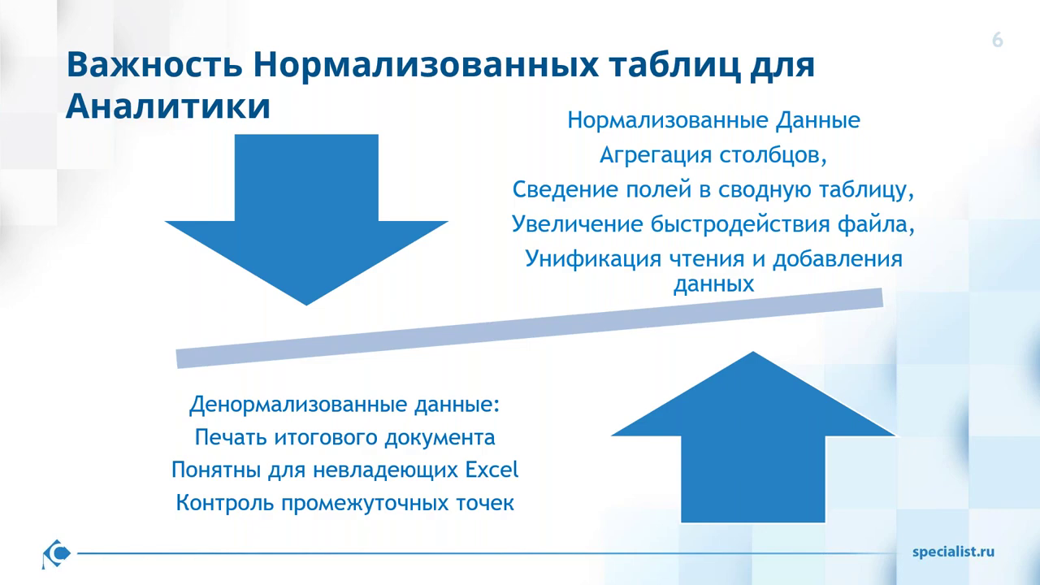
left_click(503, 229)
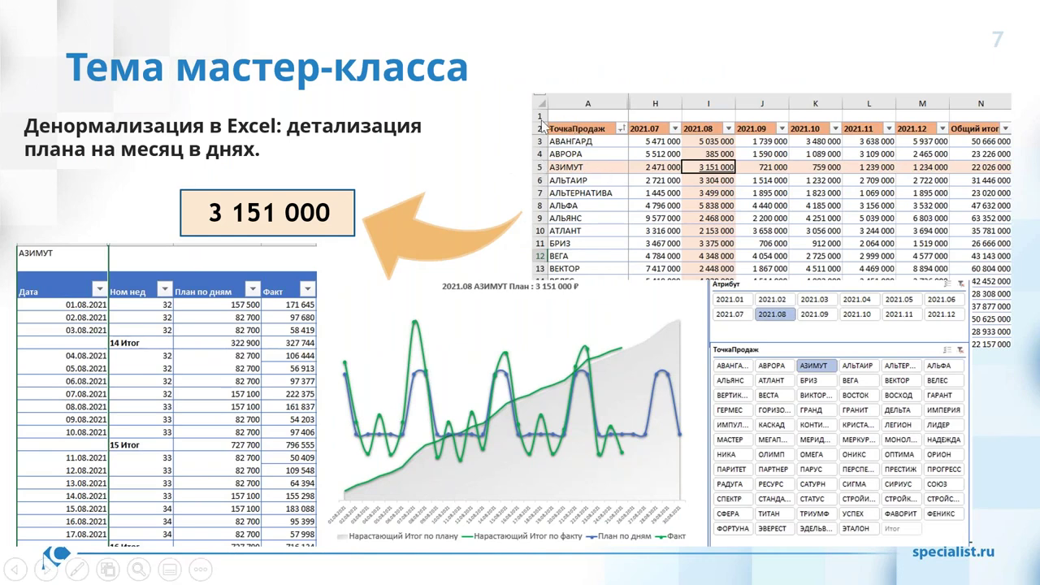
- Reveal the red frame around the Excel table screenshot, then move on to slide 8
key("Right")
left_click(117, 411)
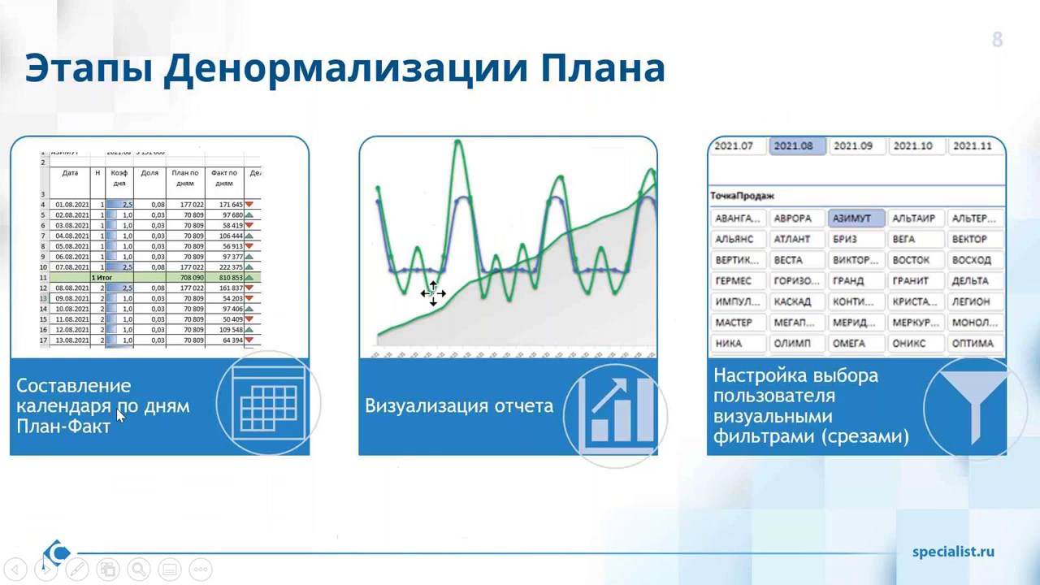
- Revisit slides 7 and 8, continue to the План-Факт calendar slide, and end the slideshow
scroll(117, 411, "up", 1)
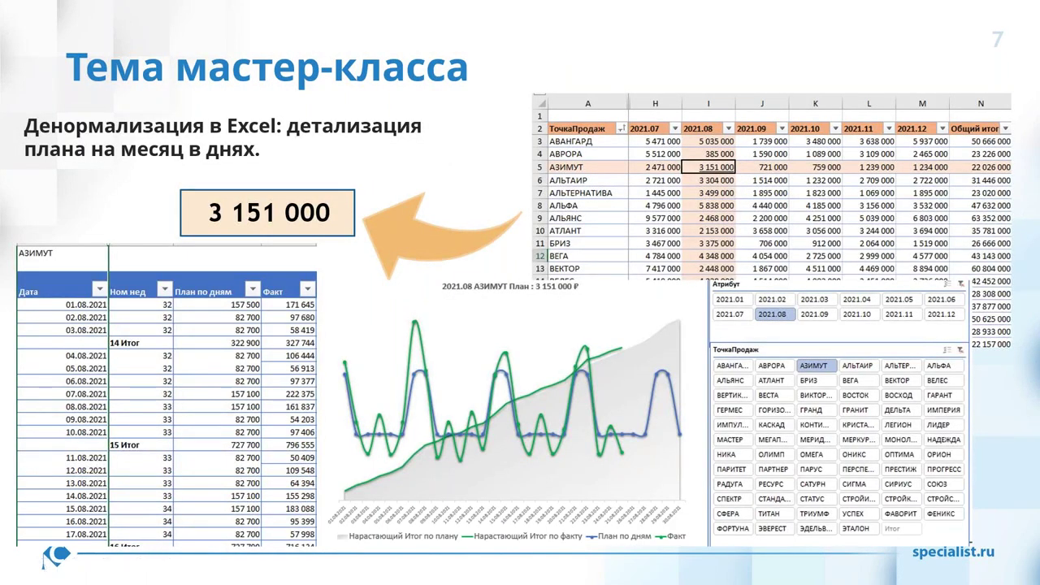
left_click(95, 419)
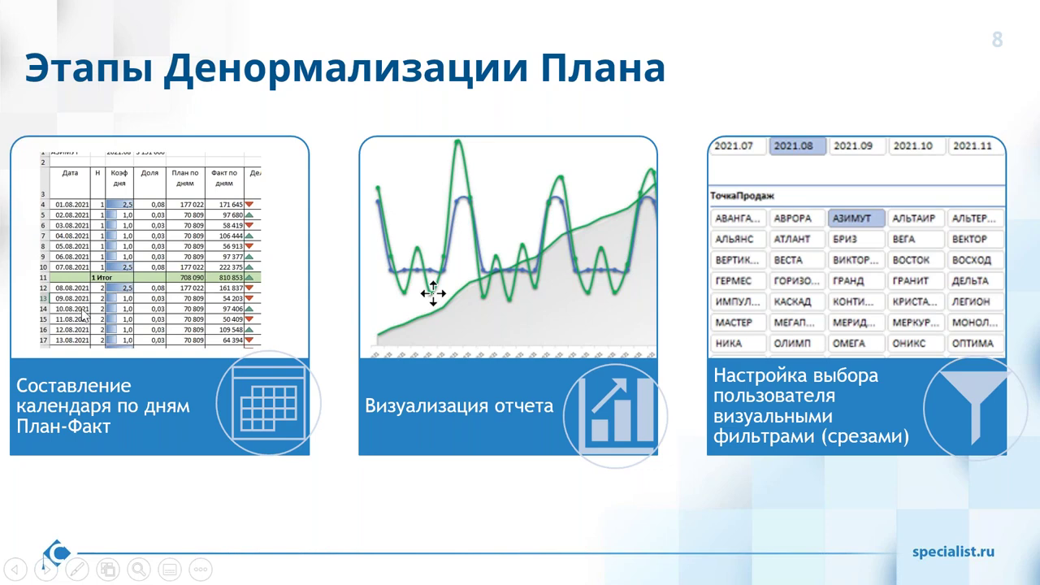
key("Left")
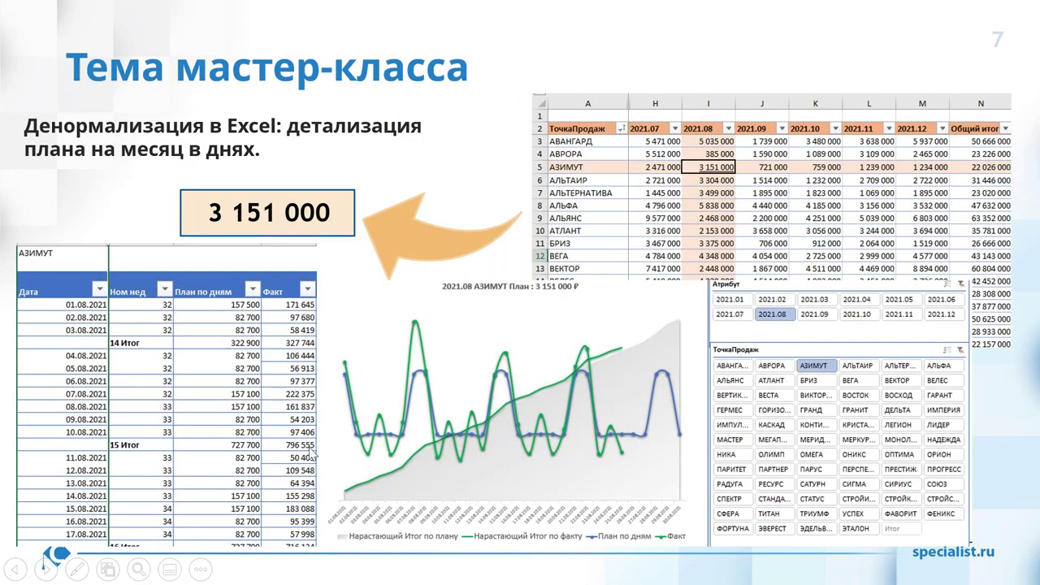
key("Right")
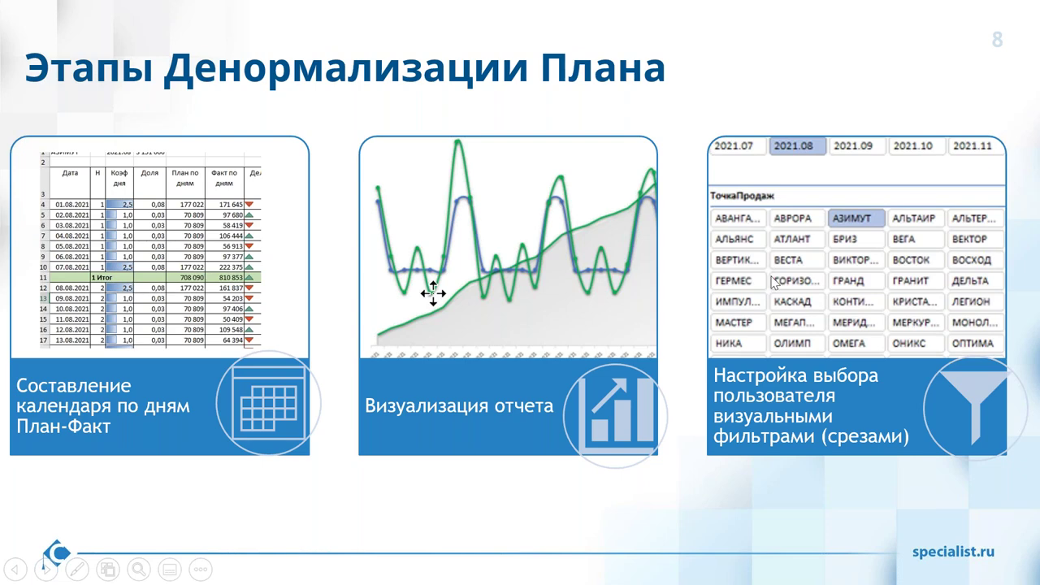
key("Right")
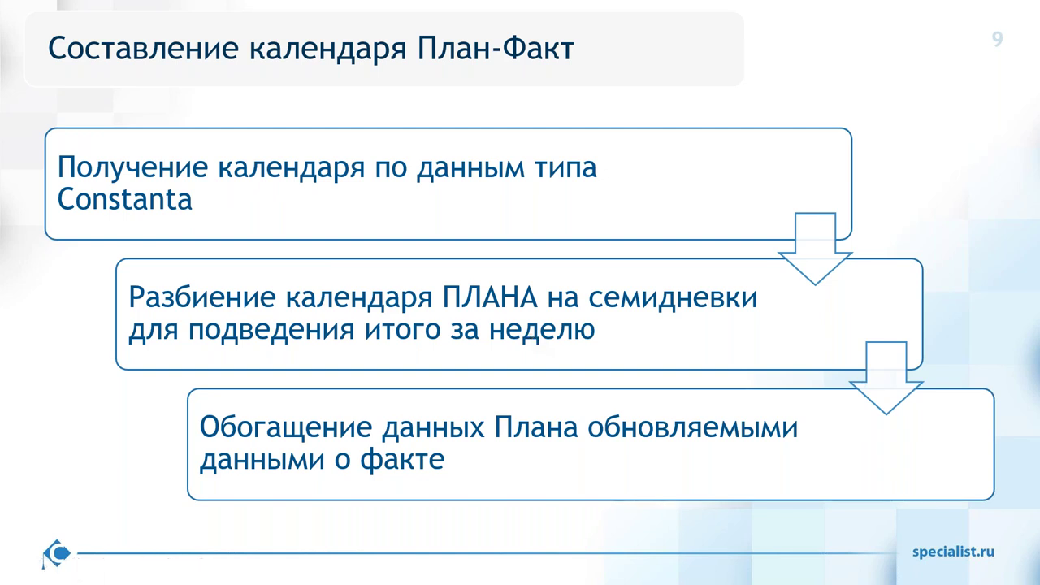
key("Escape")
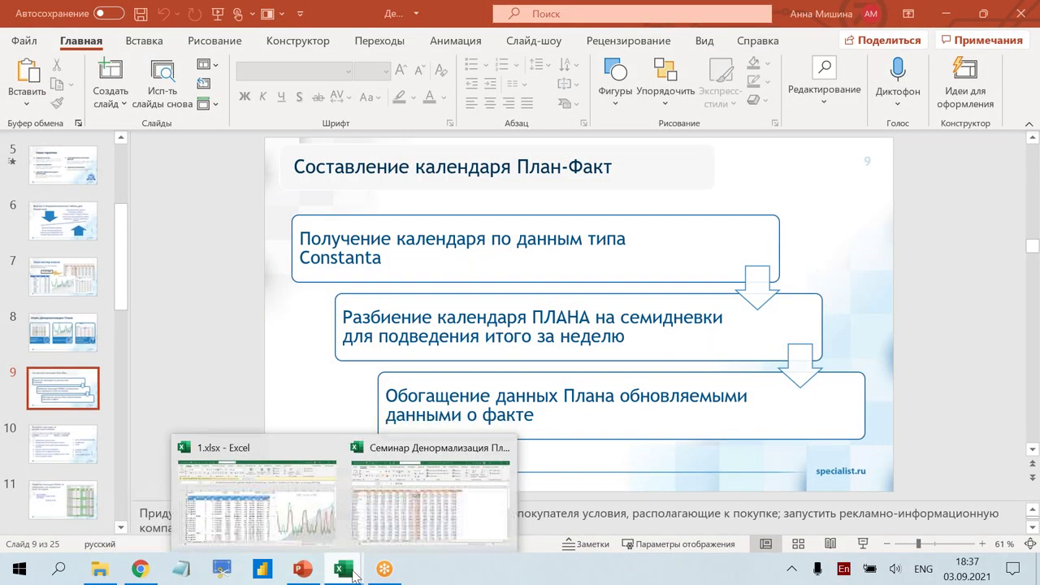
mouse_move(343, 570)
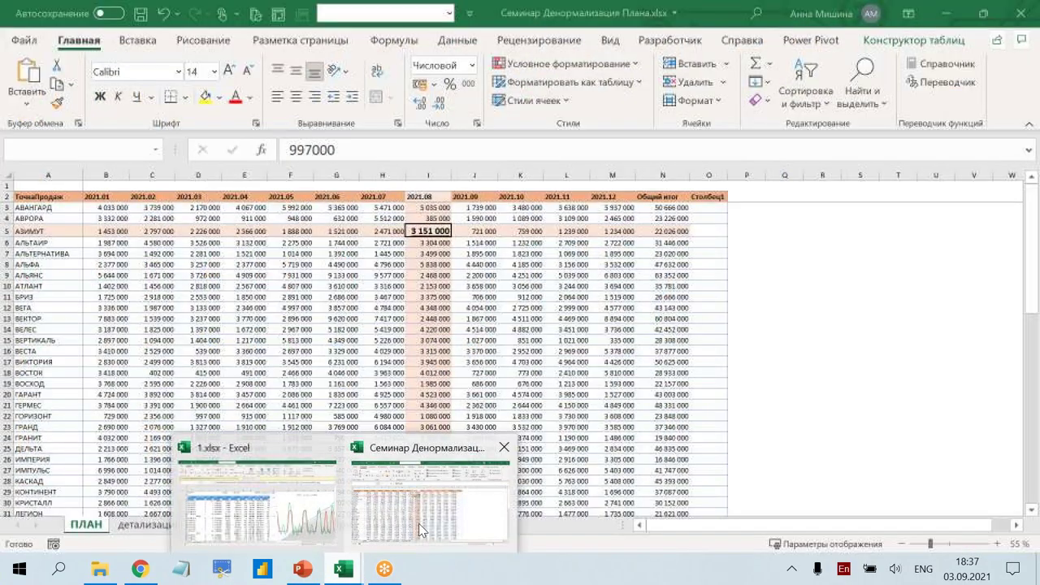
- On the детализация sheet, link A1 to the АЗИМУТ entry in ПЛАН!A5
left_click(418, 524)
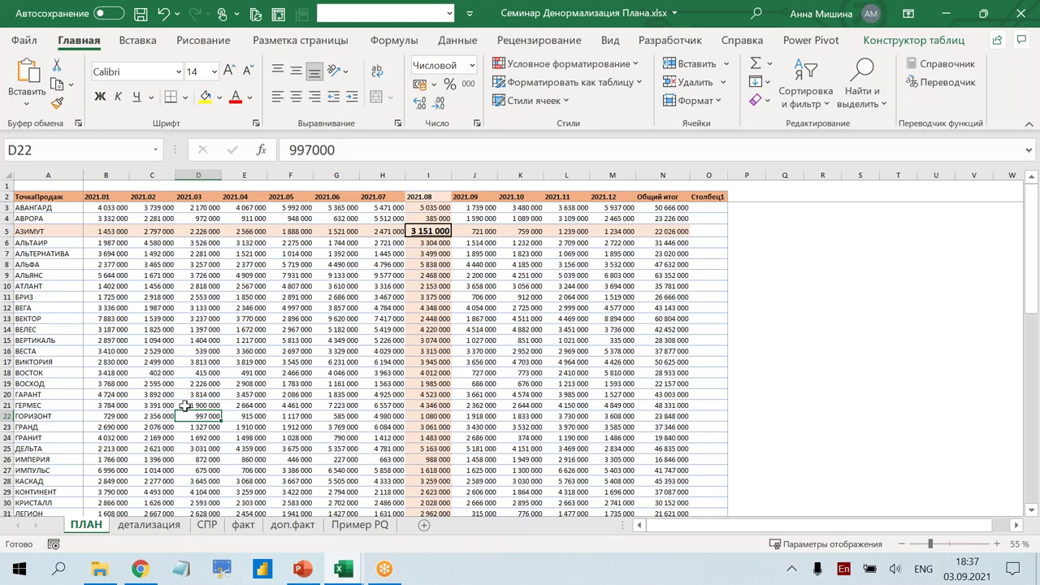
left_click(159, 528)
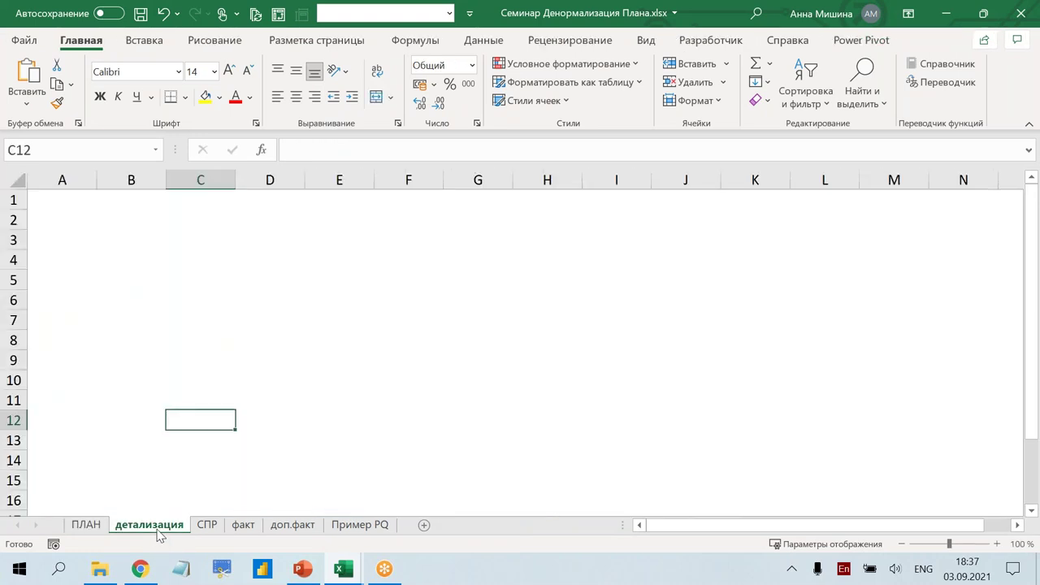
left_click(60, 204)
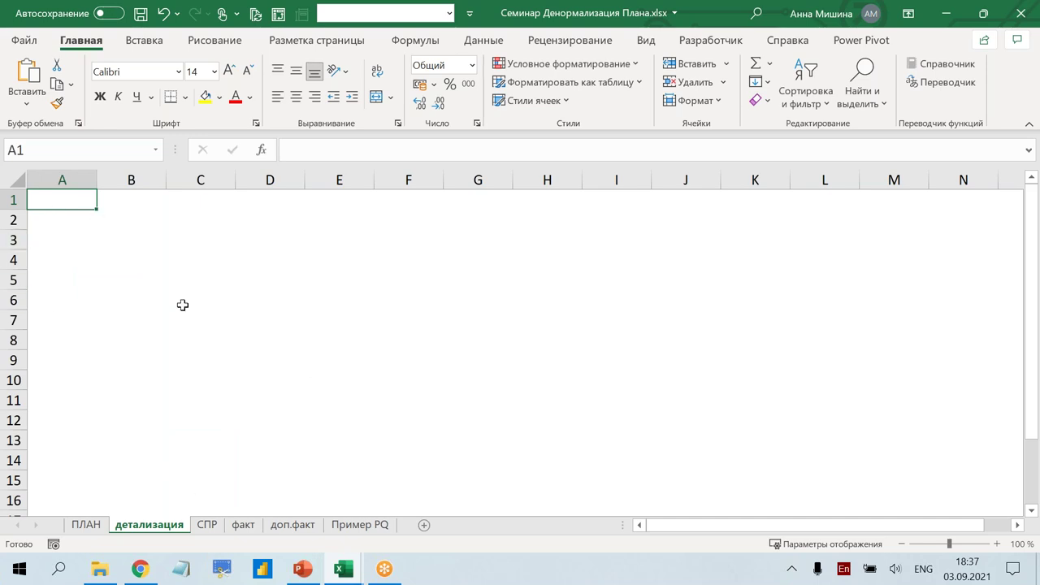
type("=")
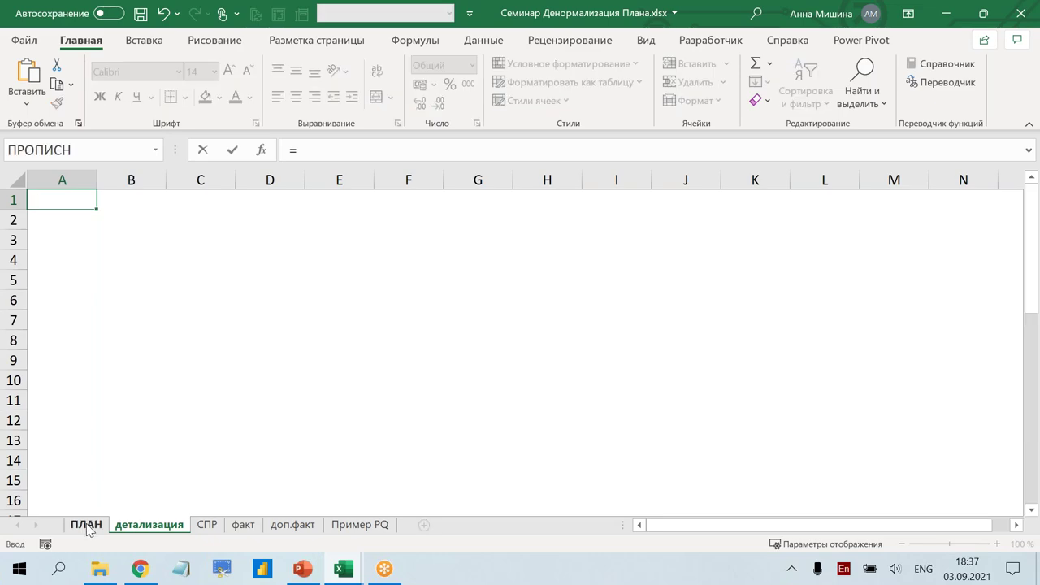
left_click(86, 524)
left_click(48, 231)
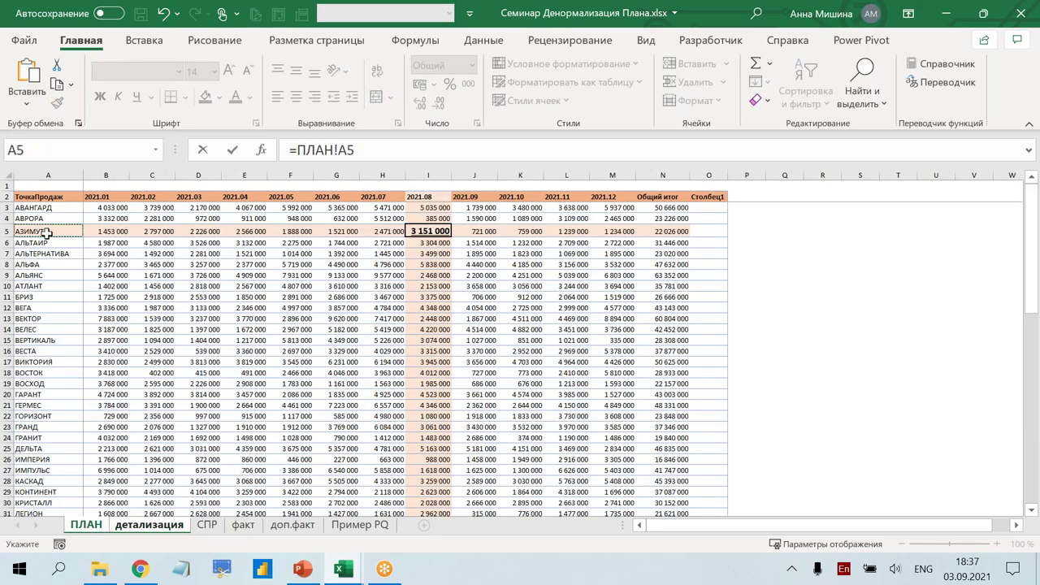
key("Return")
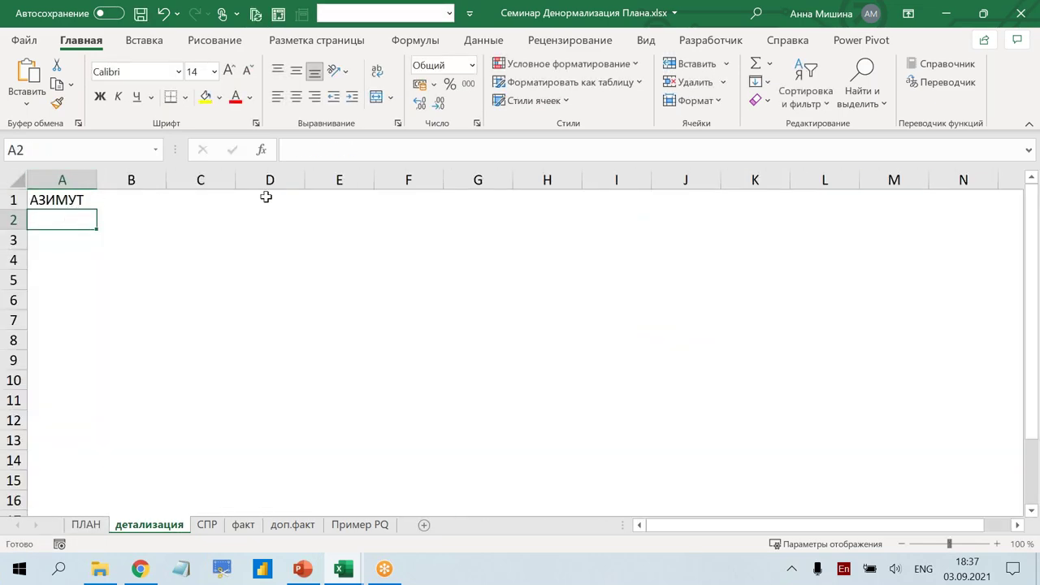
- Link E1 to the ПЛАН month header 2021.08 and F1 to АЗИМУТ's 3 151 000 plan
left_click(330, 202)
type("=")
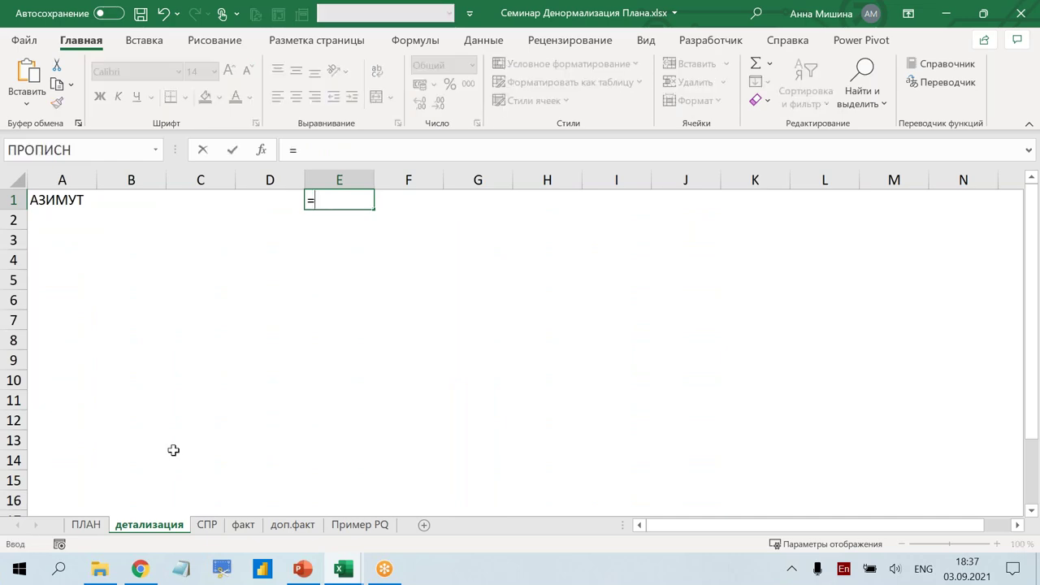
left_click(85, 525)
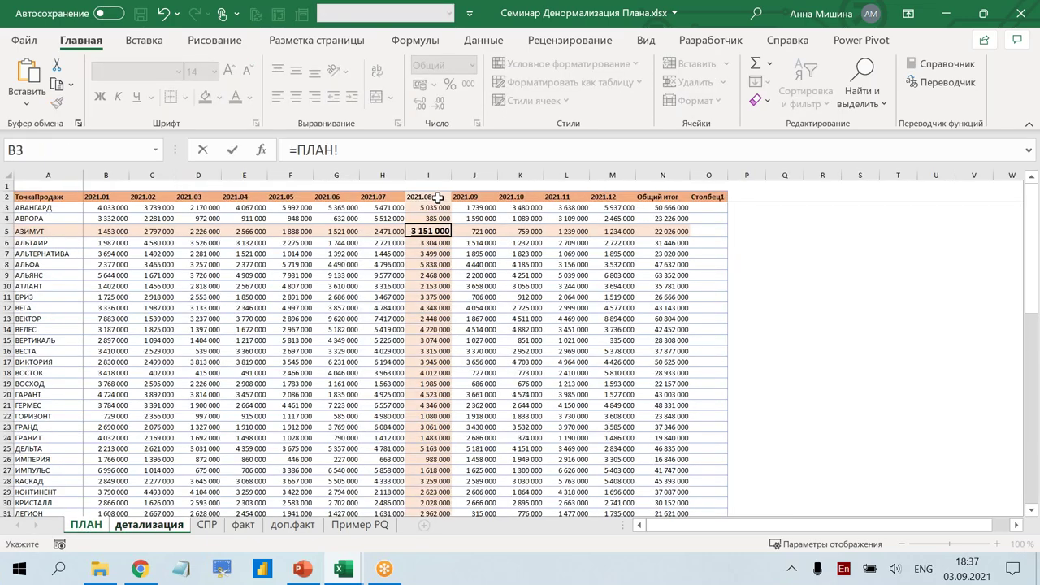
left_click(434, 197)
key("Return")
left_click(409, 197)
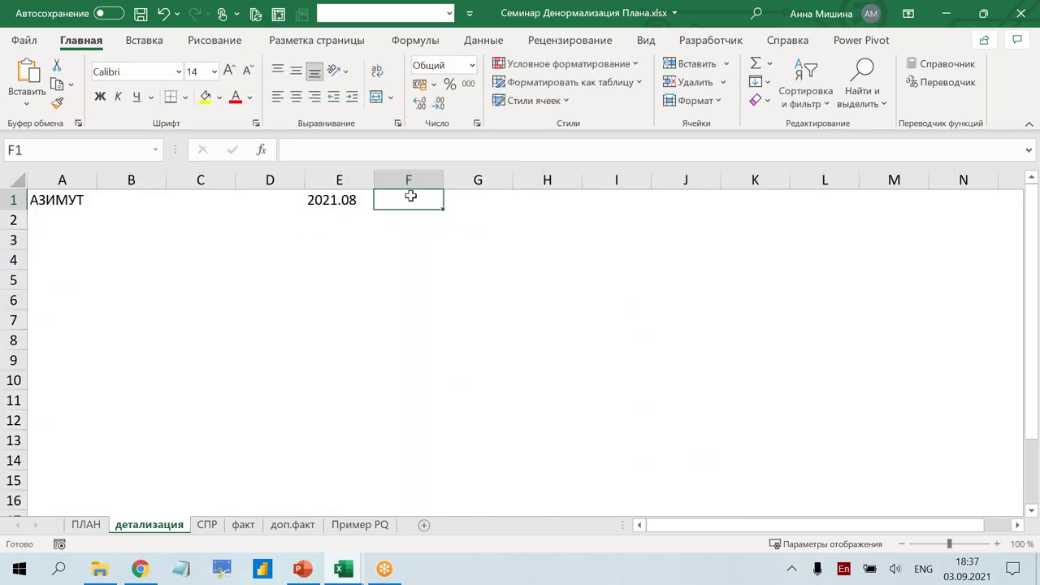
type("=")
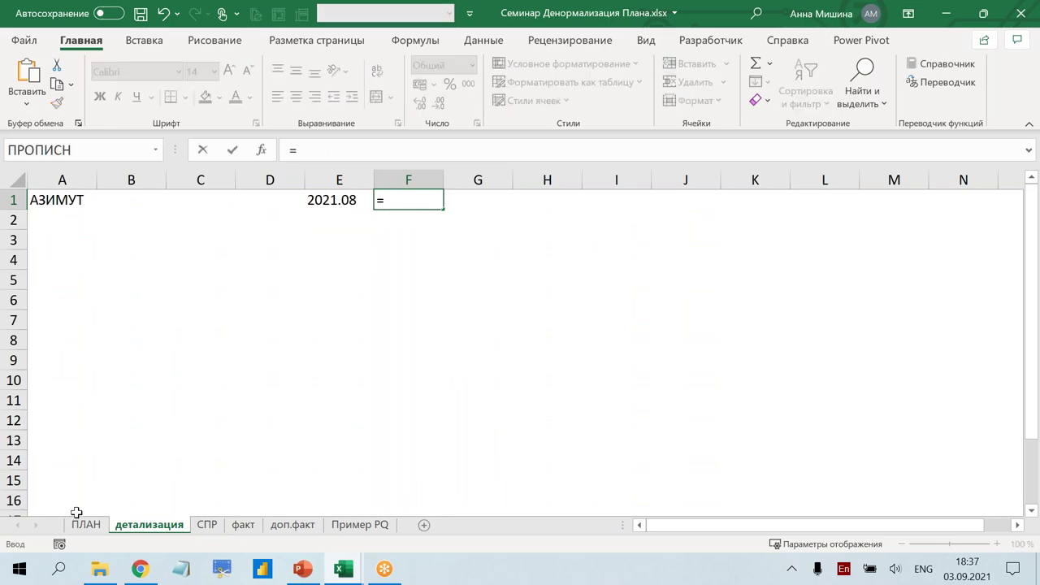
left_click(85, 525)
left_click(423, 230)
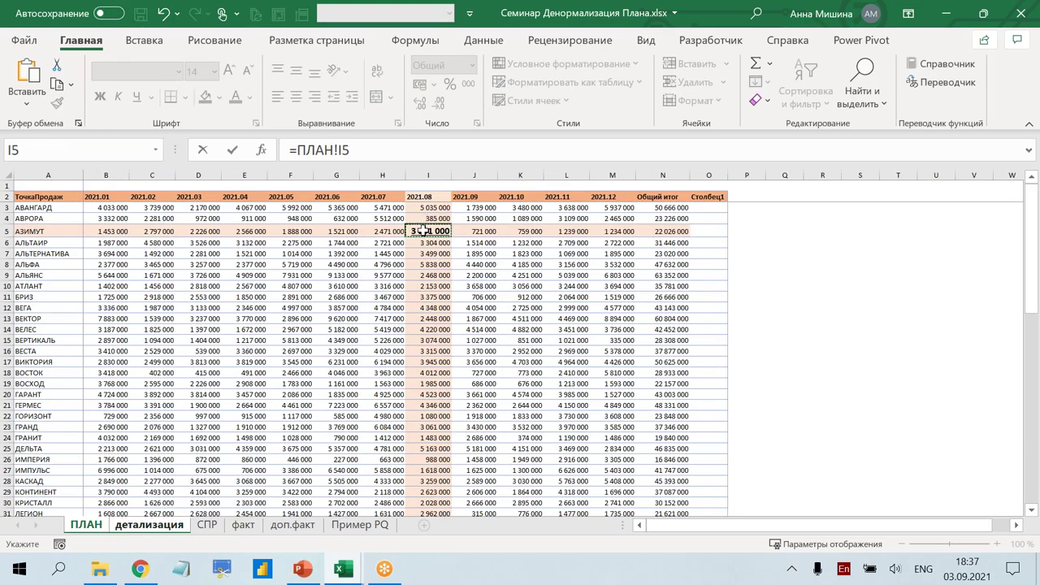
key("Return")
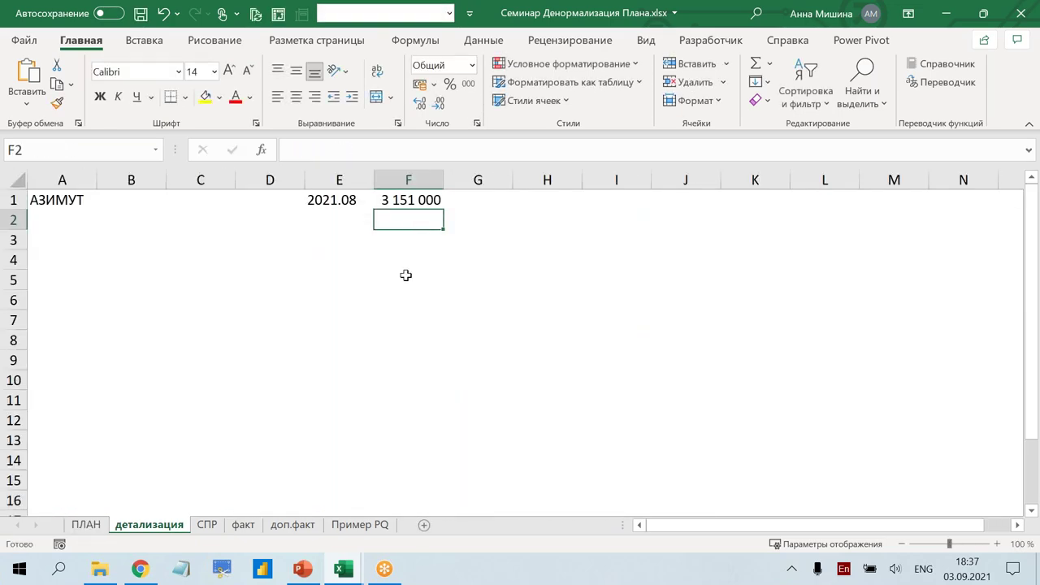
- Paste A1:F1 over itself as values, then start typing the Дата heading in A3
left_click_drag(424, 195, 49, 200)
key("ctrl+c")
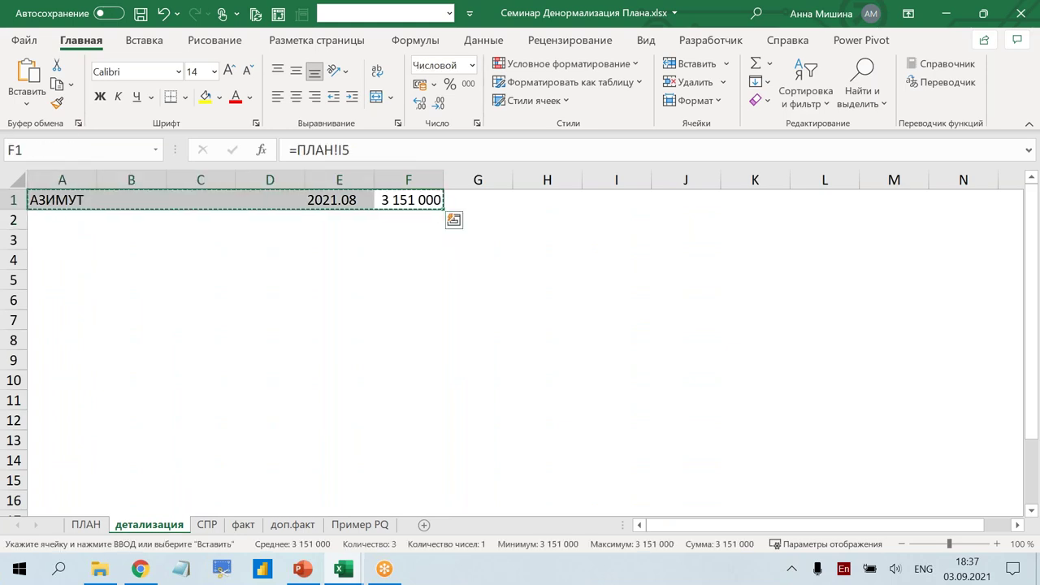
right_click(71, 208)
left_click(132, 168)
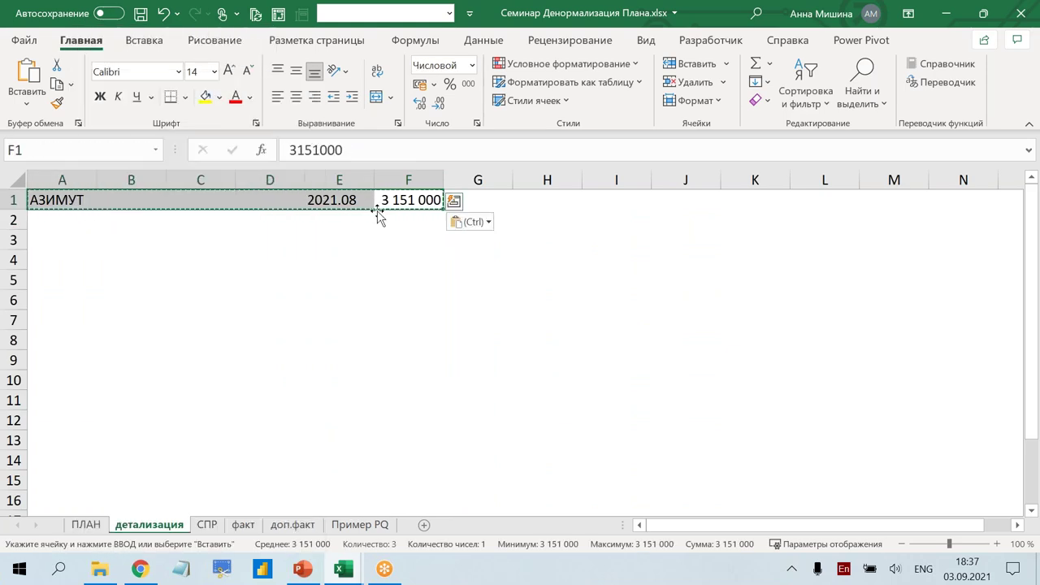
left_click(339, 201)
left_click(411, 204)
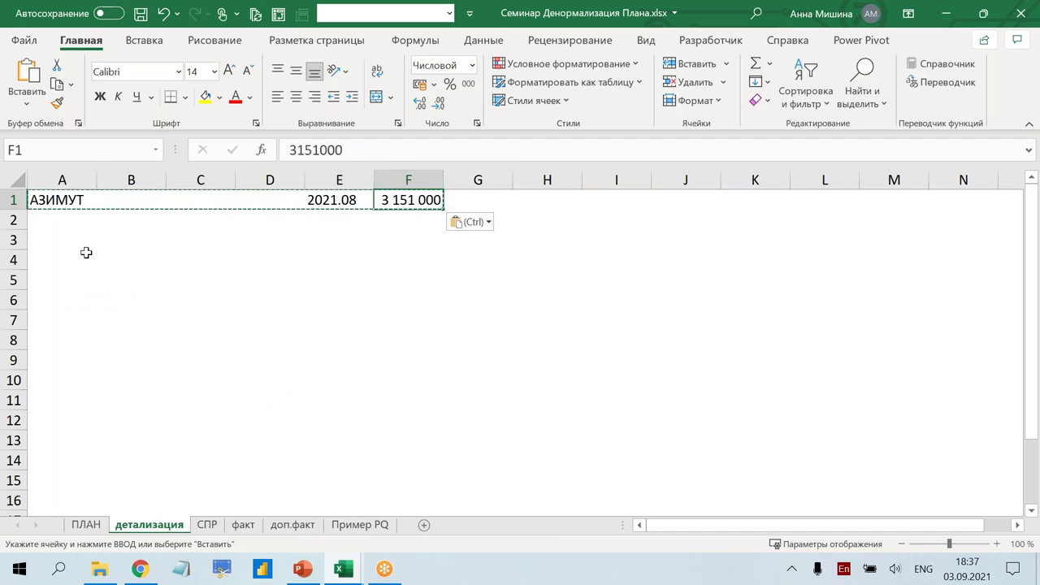
left_click(49, 241)
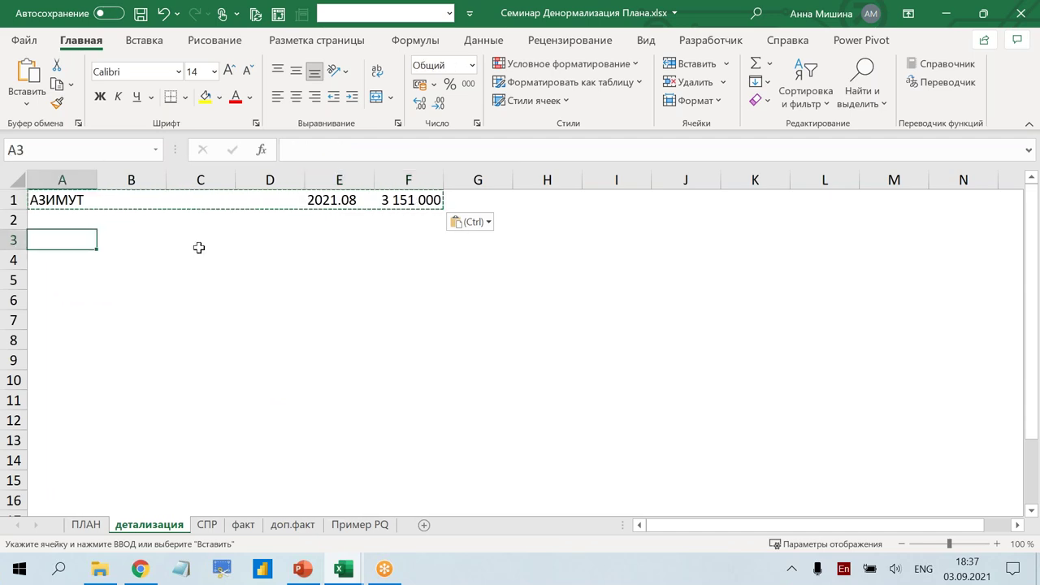
type("Lfnf")
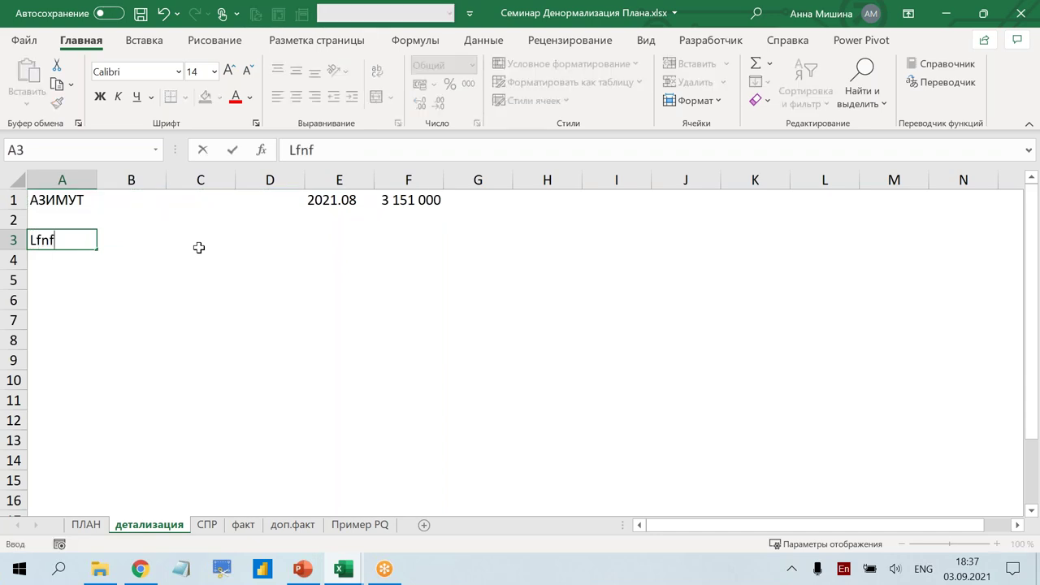
- Confirm Дата in A3 and enter =ЛЕВСИМВ(E1;4) in A4 to extract 2021, then reopen it for editing
key("Return")
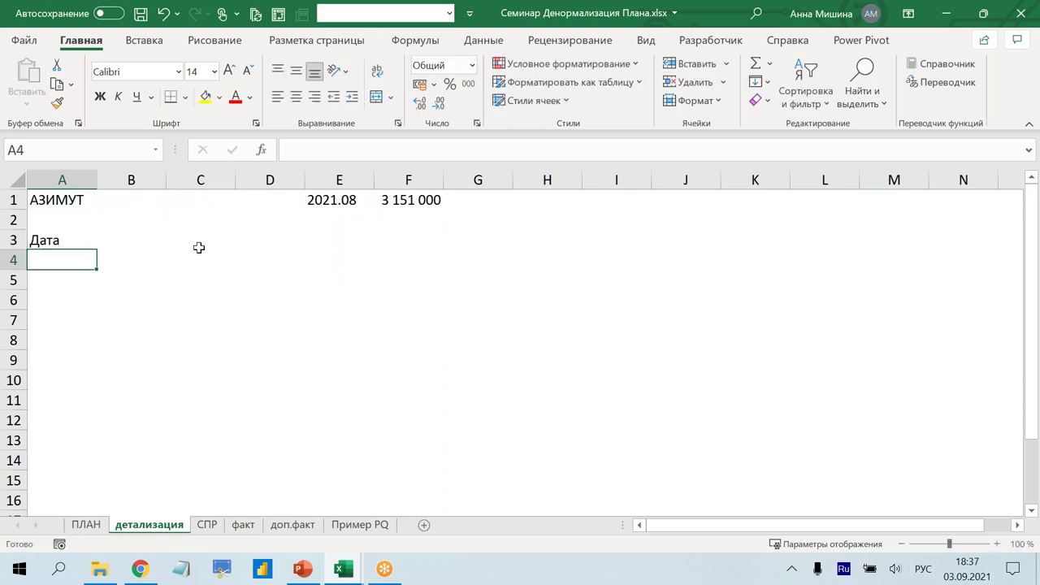
left_click(329, 200)
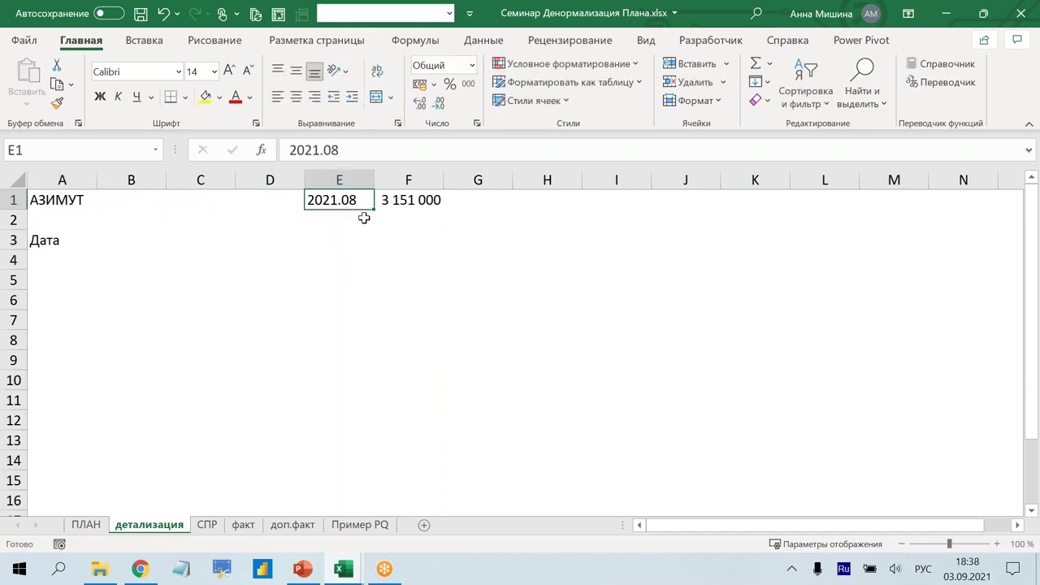
left_click(52, 258)
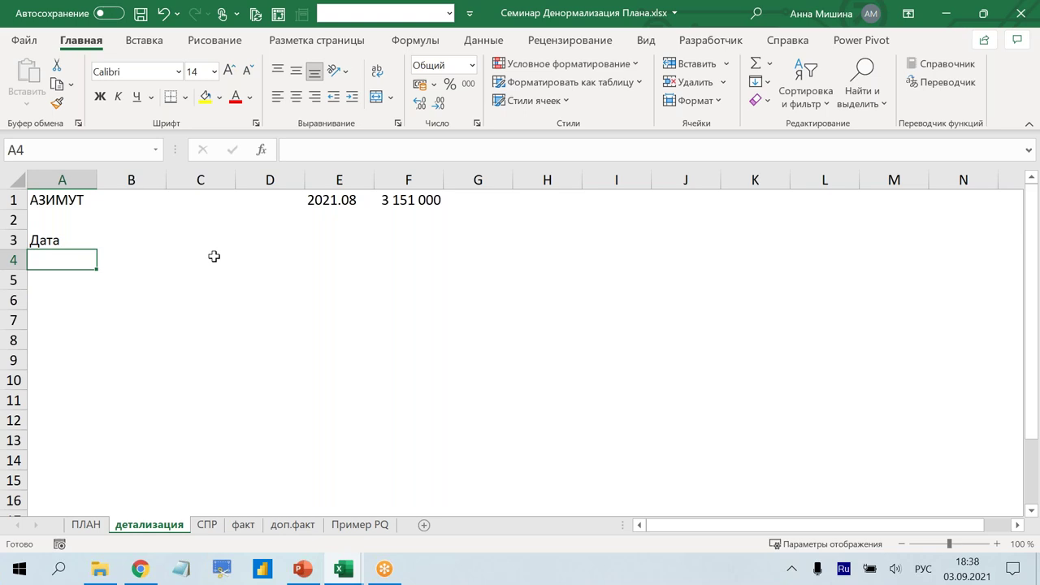
type("=лев")
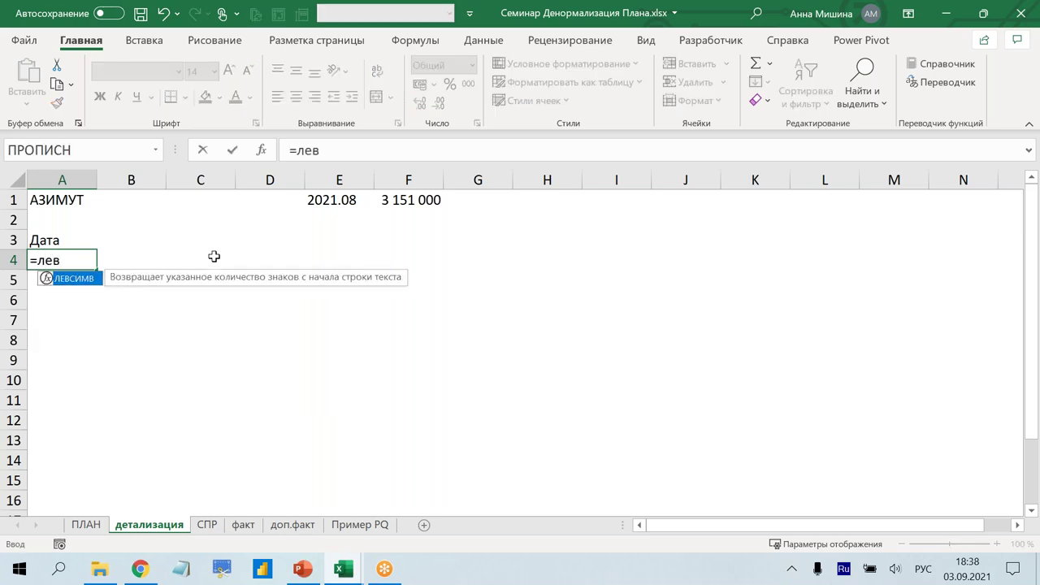
key("Tab")
left_click(332, 199)
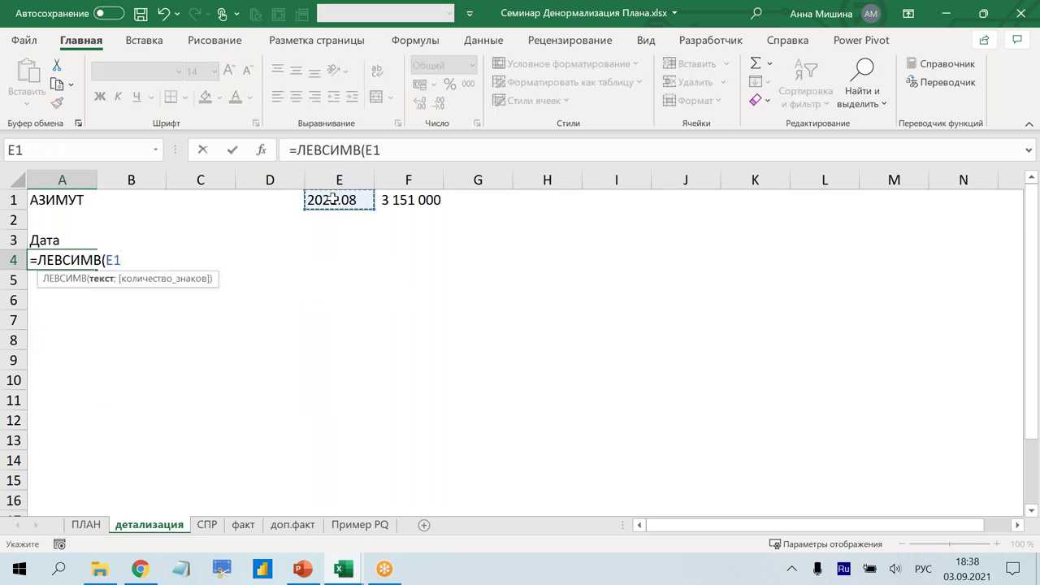
type(";4")
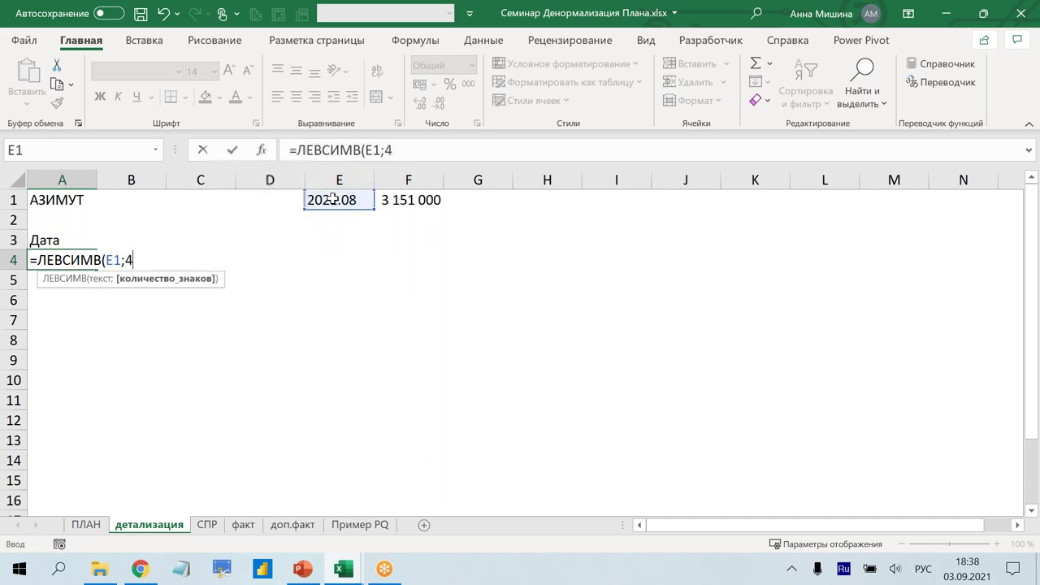
left_click(416, 152)
key("Return")
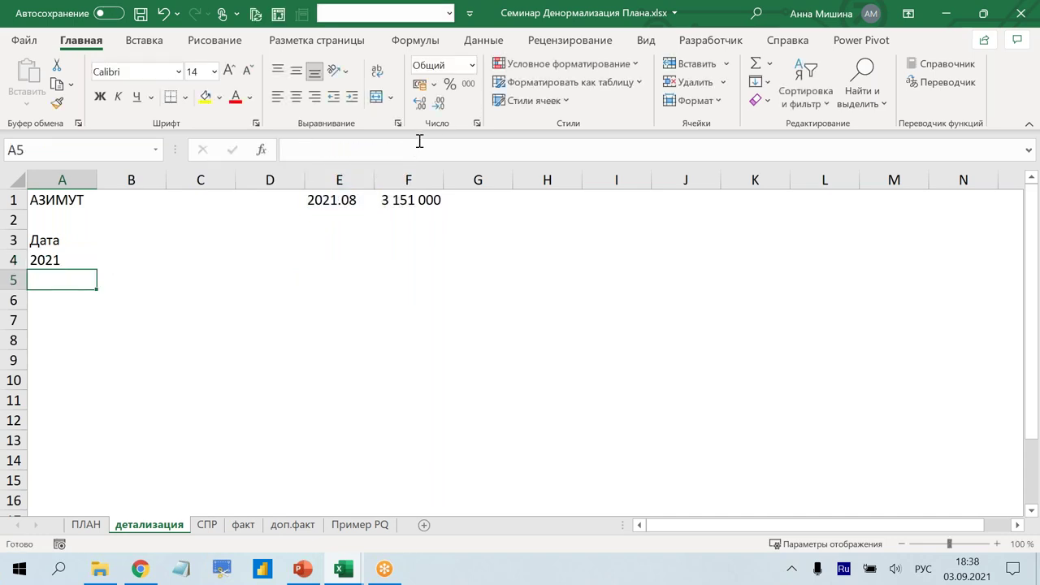
left_click(41, 260)
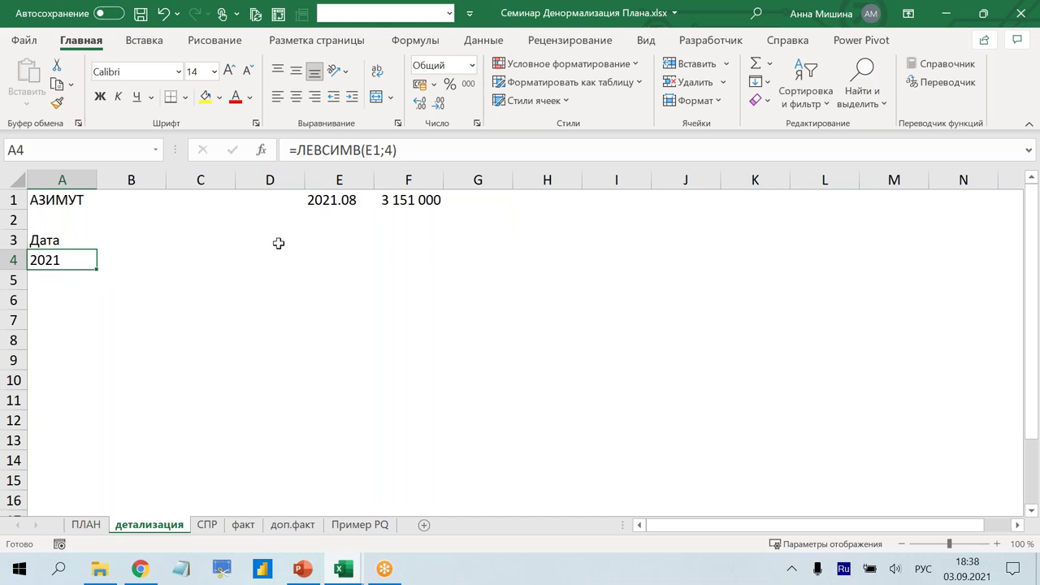
left_click(299, 154)
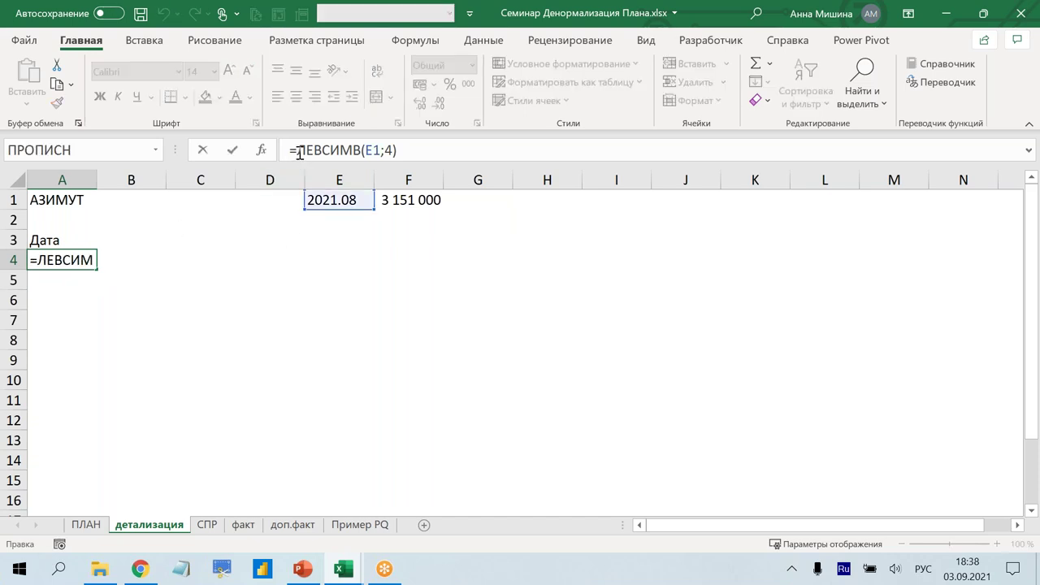
- Wrap A4 into =ДАТА(ЛЕВСИМВ(E1;4);ПРАВСИМВ(E1;2);1) so it shows 01.08.2021
type("дата")
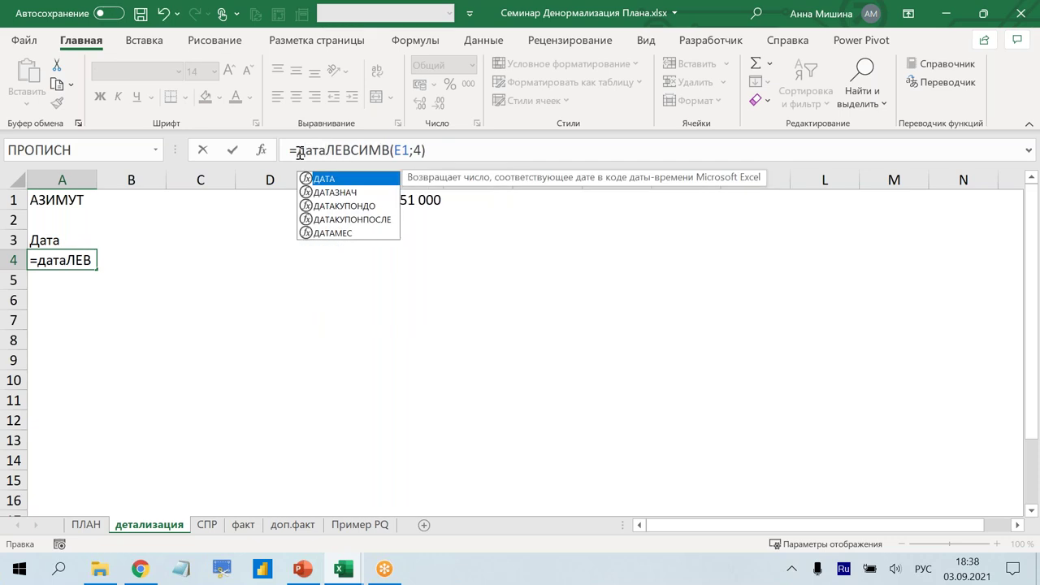
key("Tab")
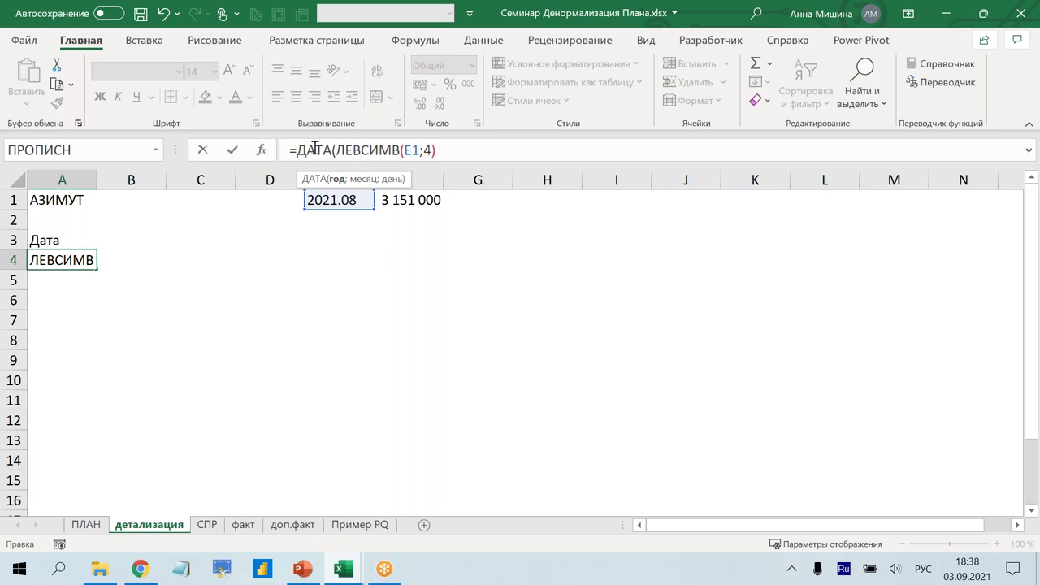
left_click(444, 150)
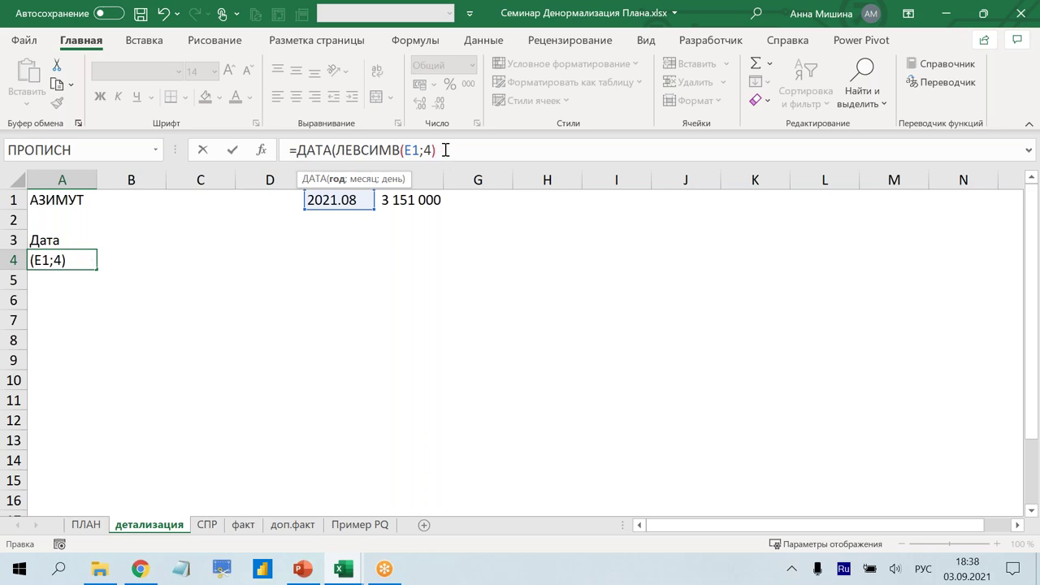
type(";")
type("прав")
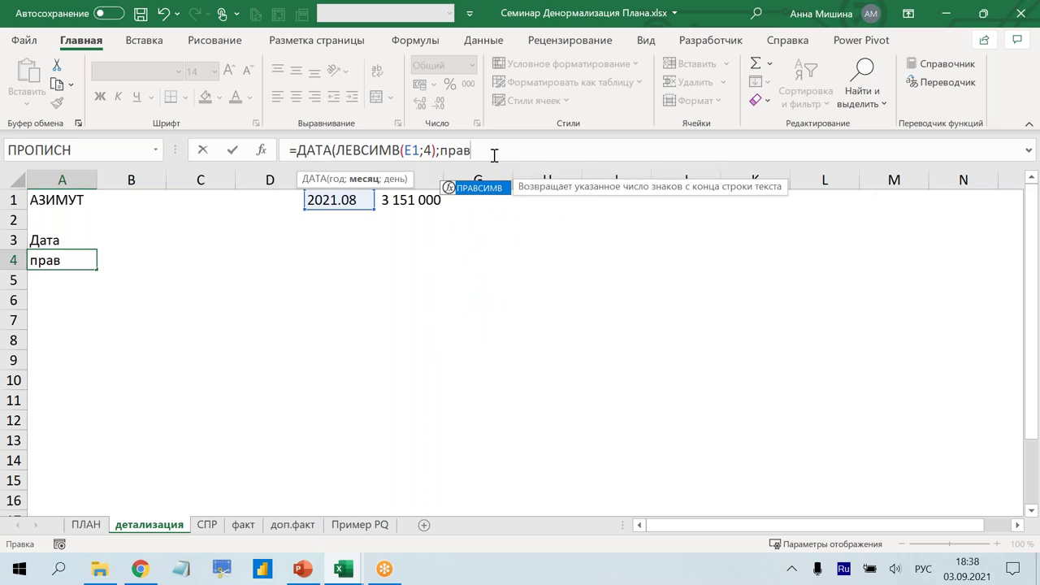
left_click(485, 193)
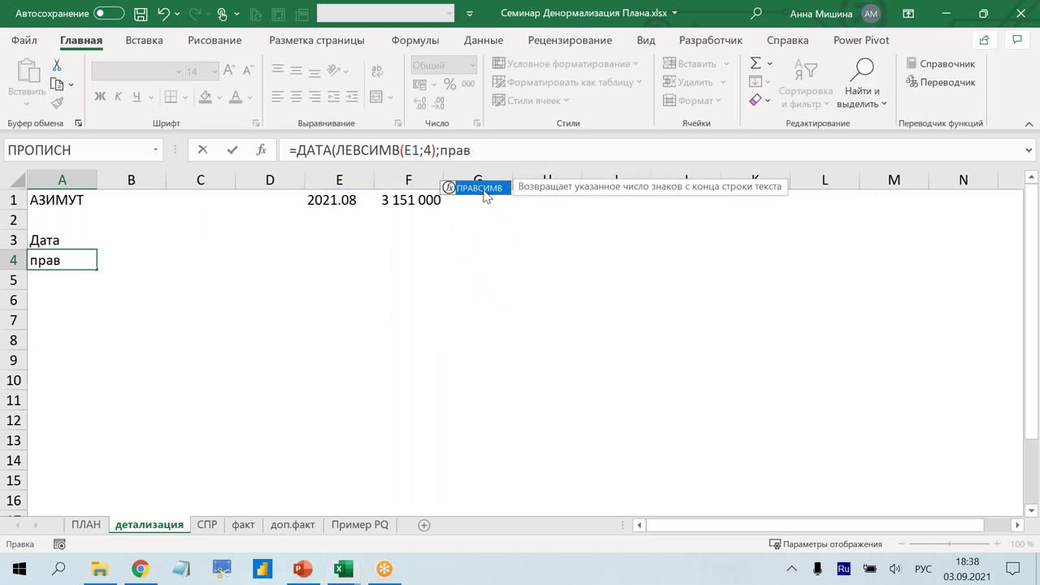
double_click(485, 193)
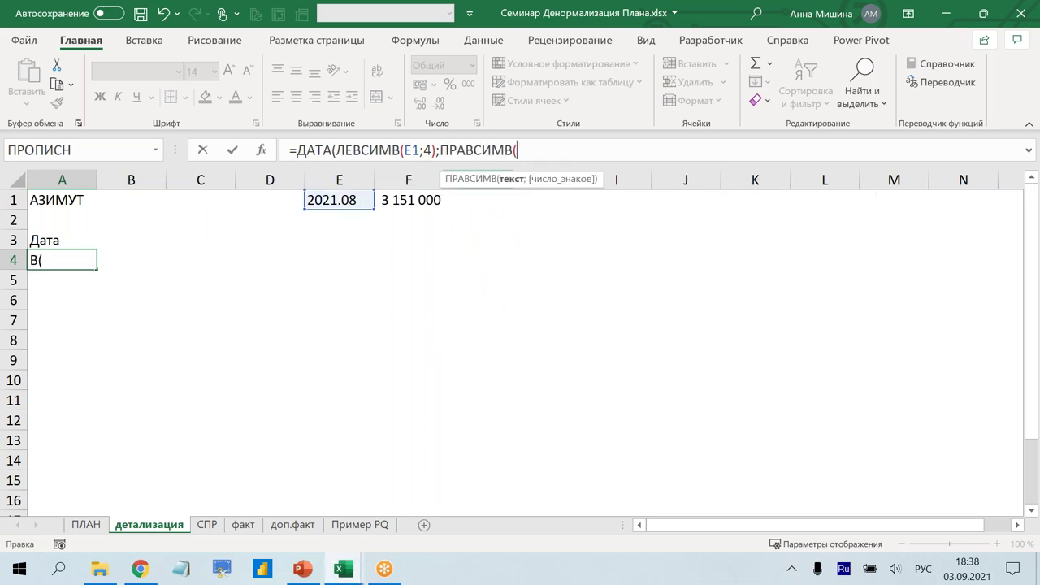
left_click(325, 202)
type(";2)")
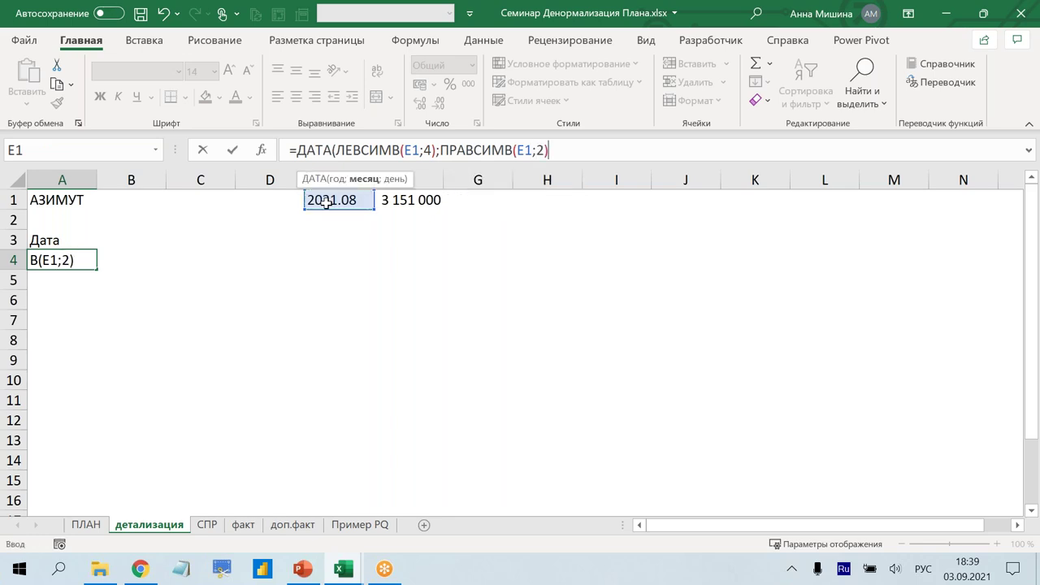
type(";")
type("1)")
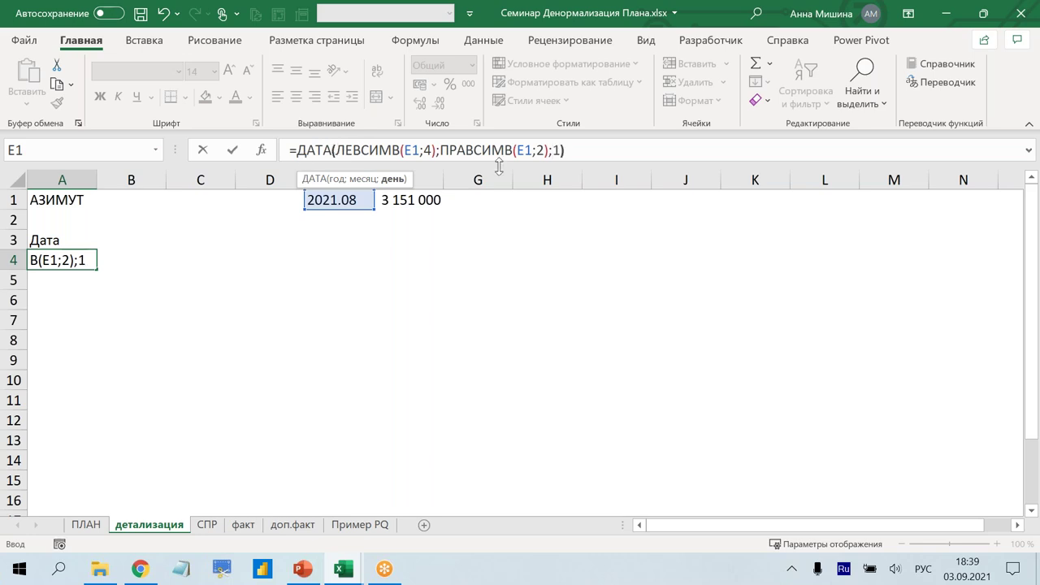
left_click(584, 149)
key("Return")
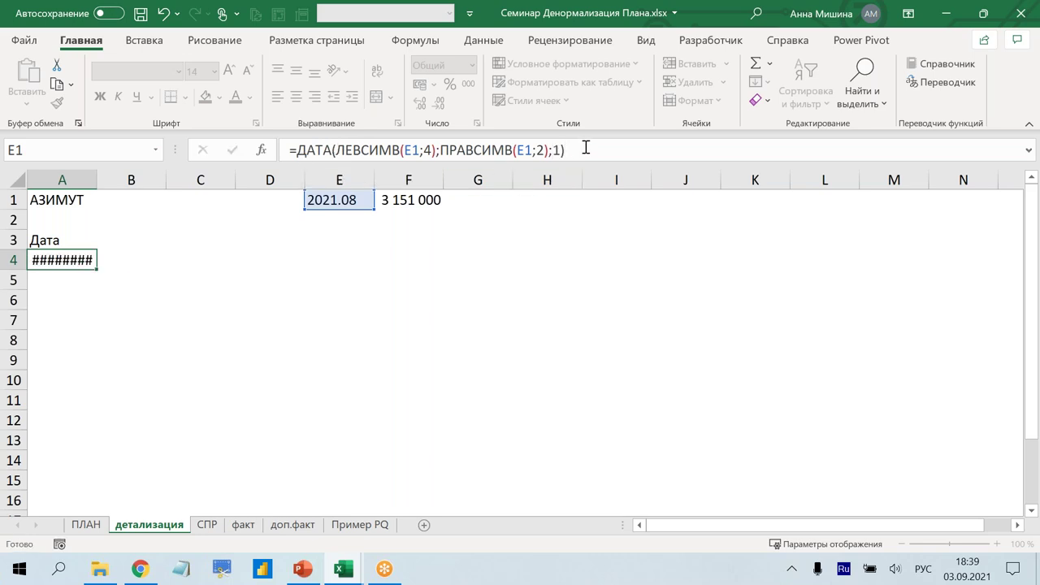
- Fill the date formula down into A5, then clear the resulting #ЗНАЧ! error
left_click(73, 260)
left_click_drag(101, 269, 104, 291)
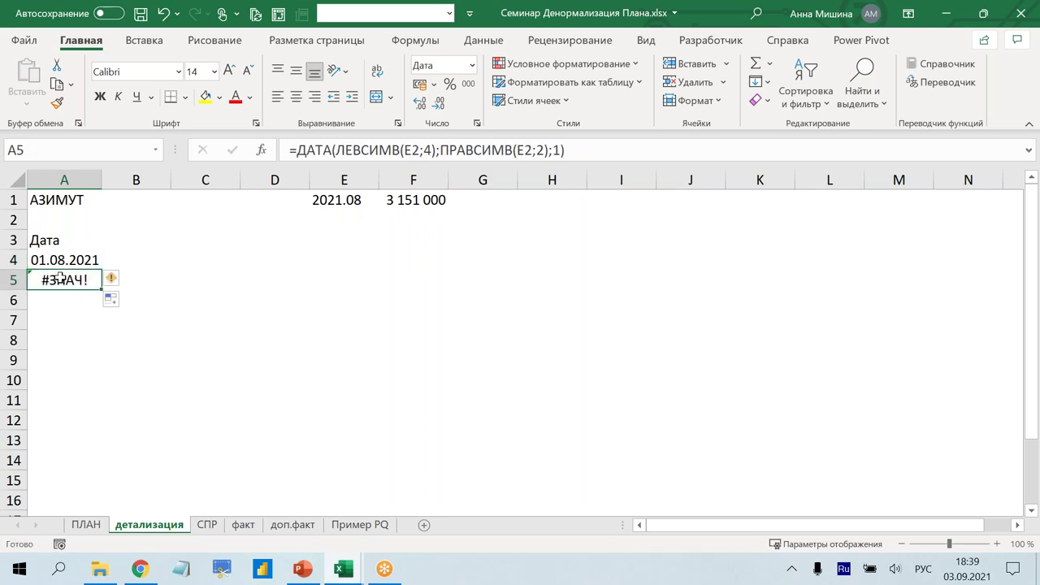
key("Delete")
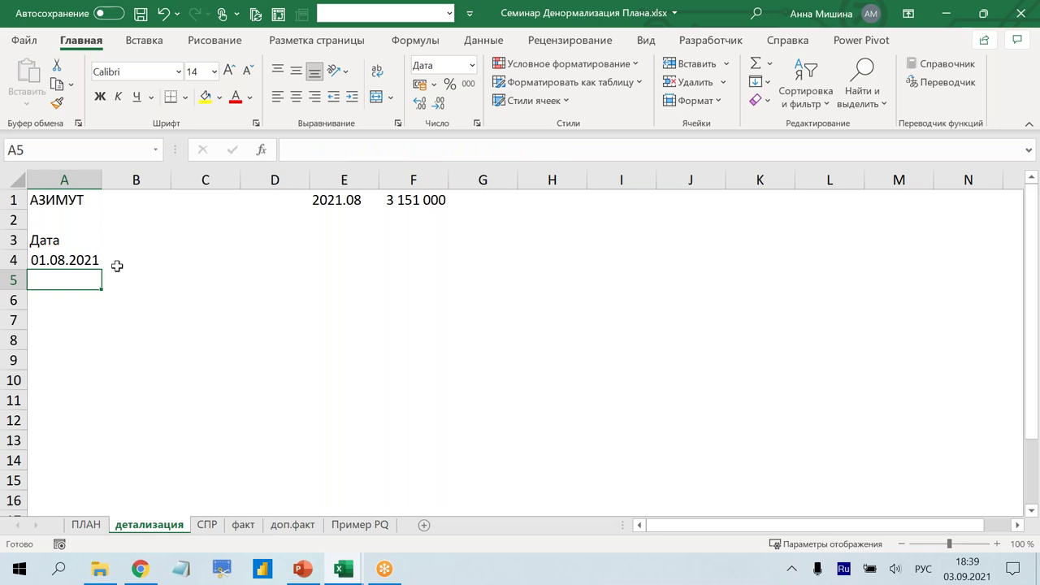
- Enter =КОНМЕСЯЦА($A$4;0) in A5 for the month-end 31.08.2021, then reopen it for editing
type("=ко")
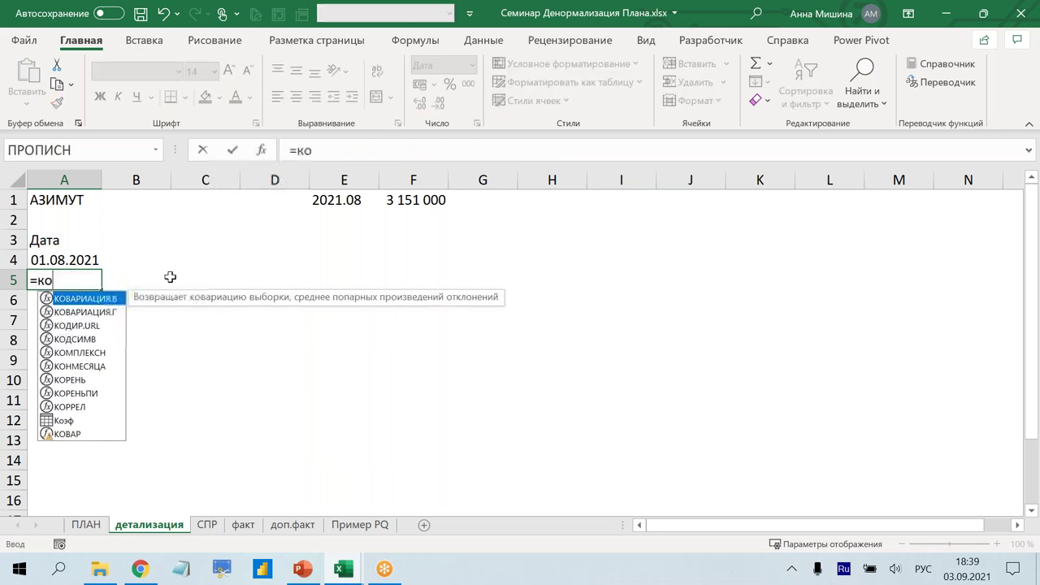
type("н")
key("Tab")
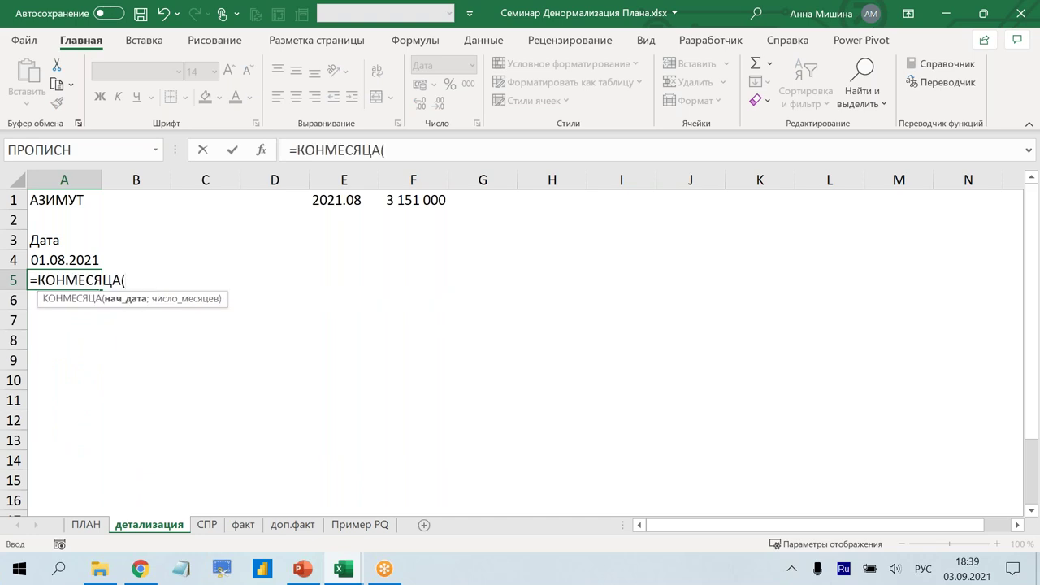
left_click(67, 260)
key("F4")
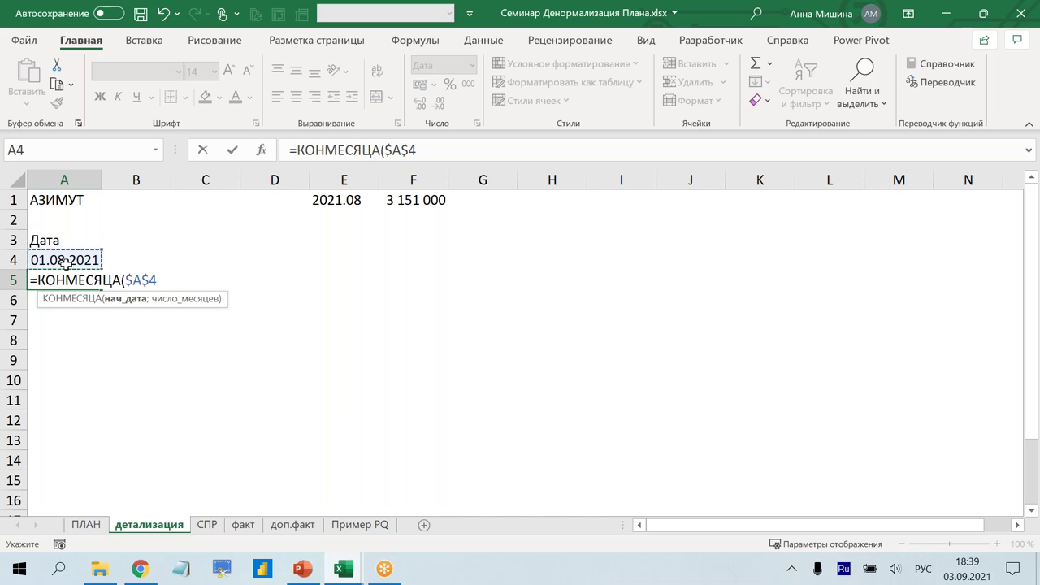
type(";0)")
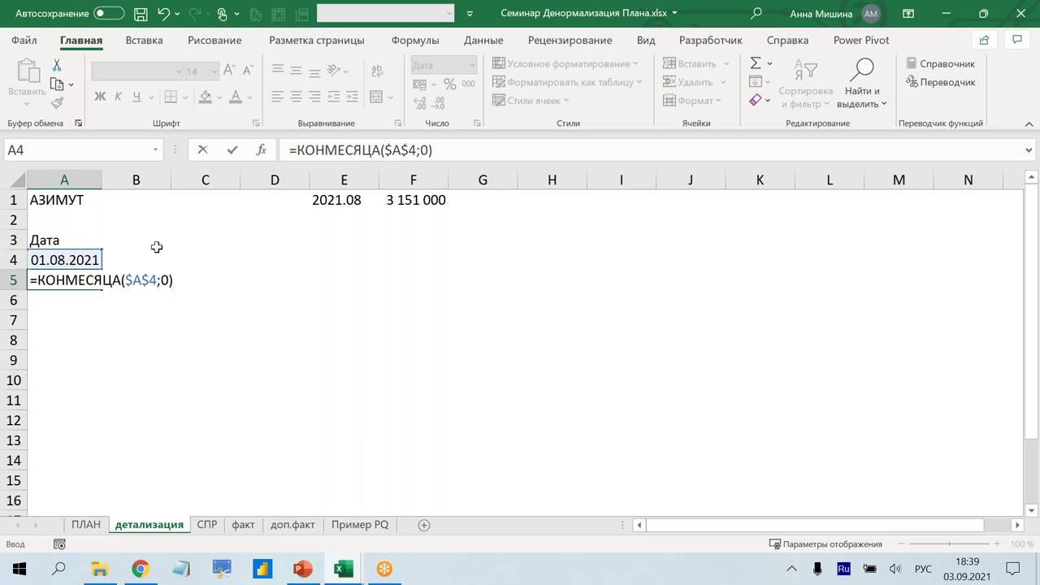
left_click(456, 159)
key("Return")
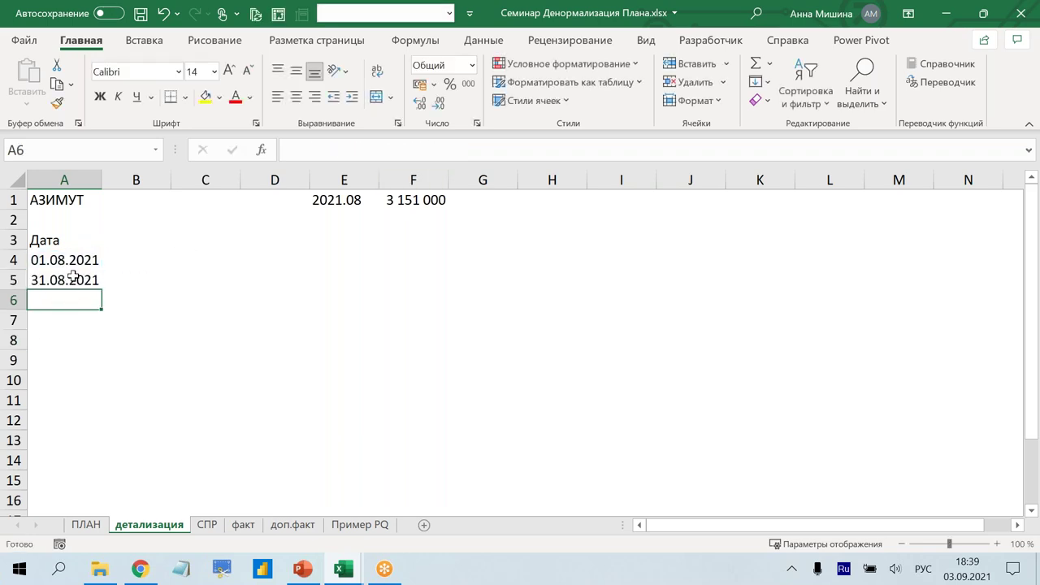
left_click(72, 278)
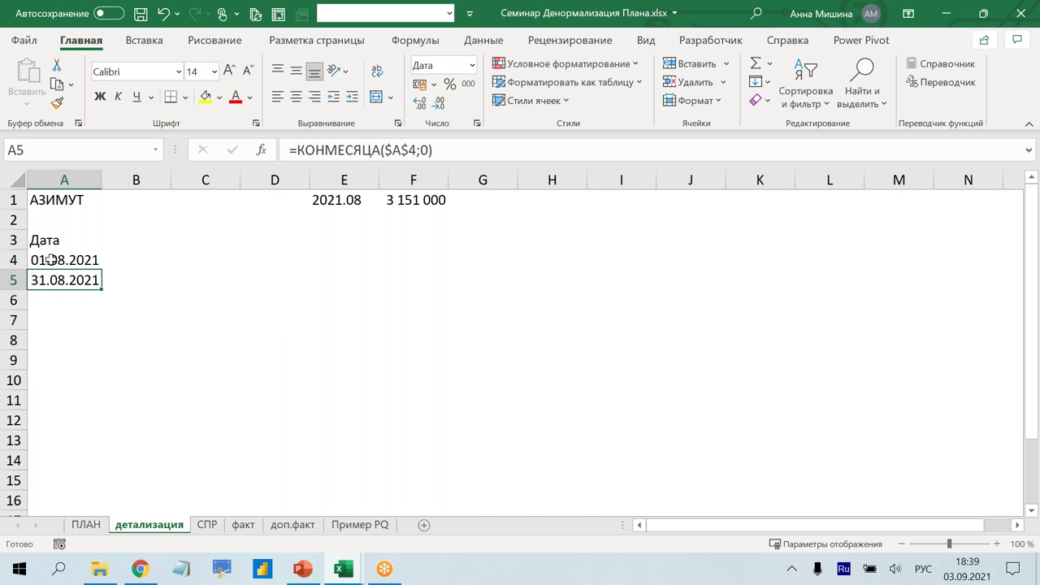
left_click(297, 150)
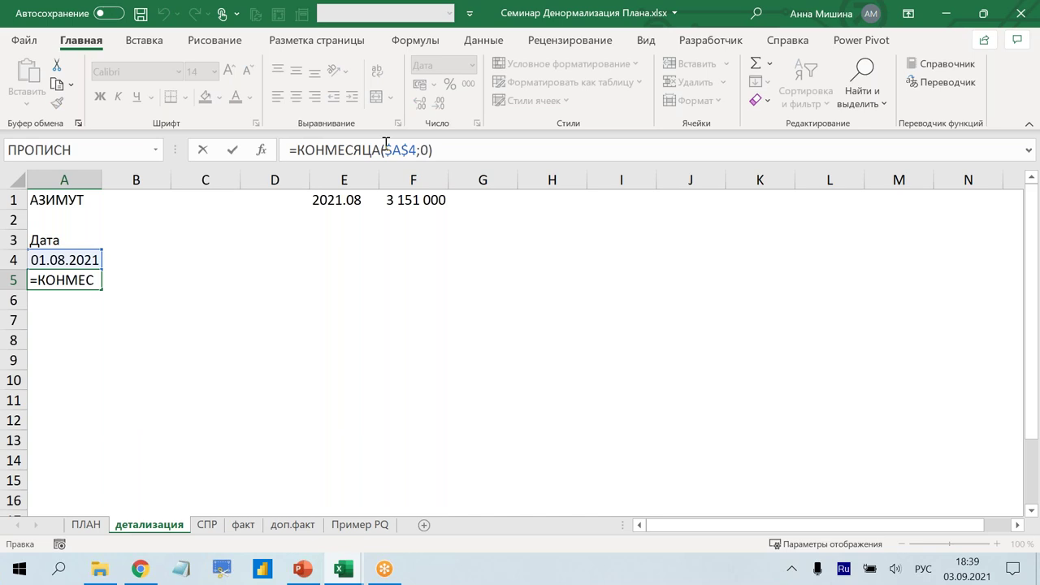
- Enter =ЕСЛИ(A4=КОНМЕСЯЦА($A$4;0);"";A4+1) in A5 to give the next day, blank after month end
type("есл")
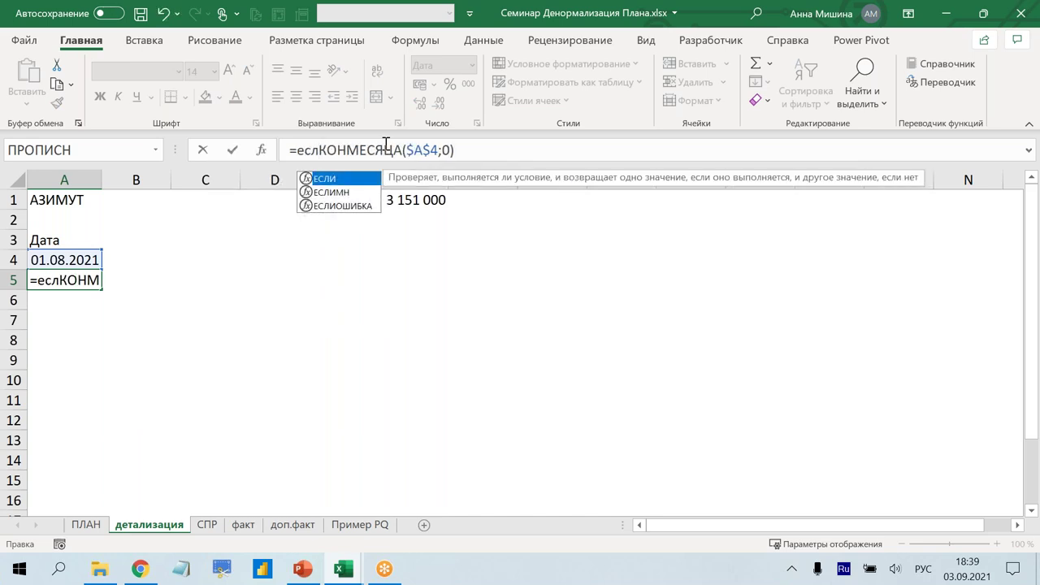
key("Tab")
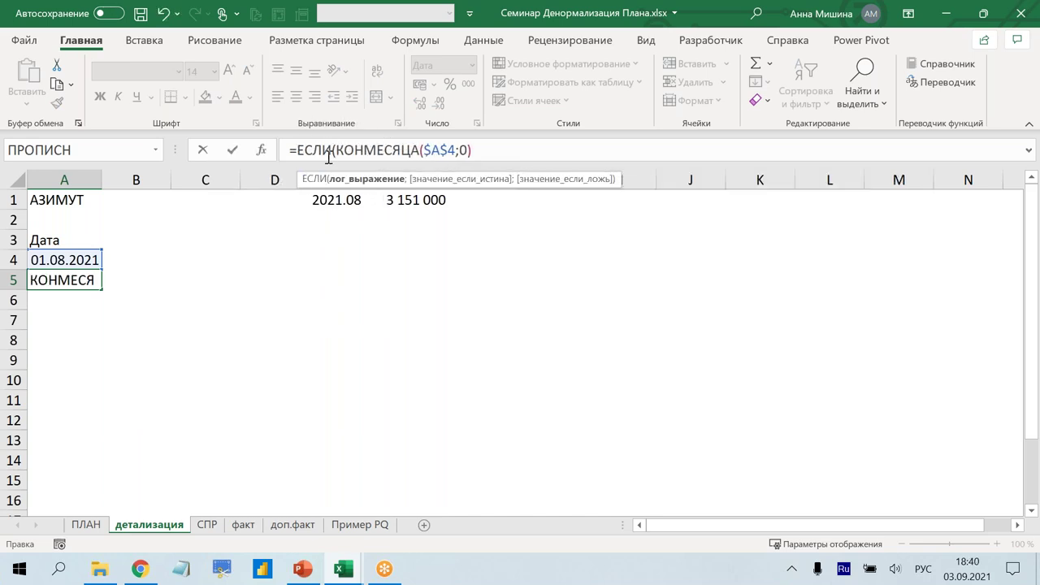
left_click(62, 259)
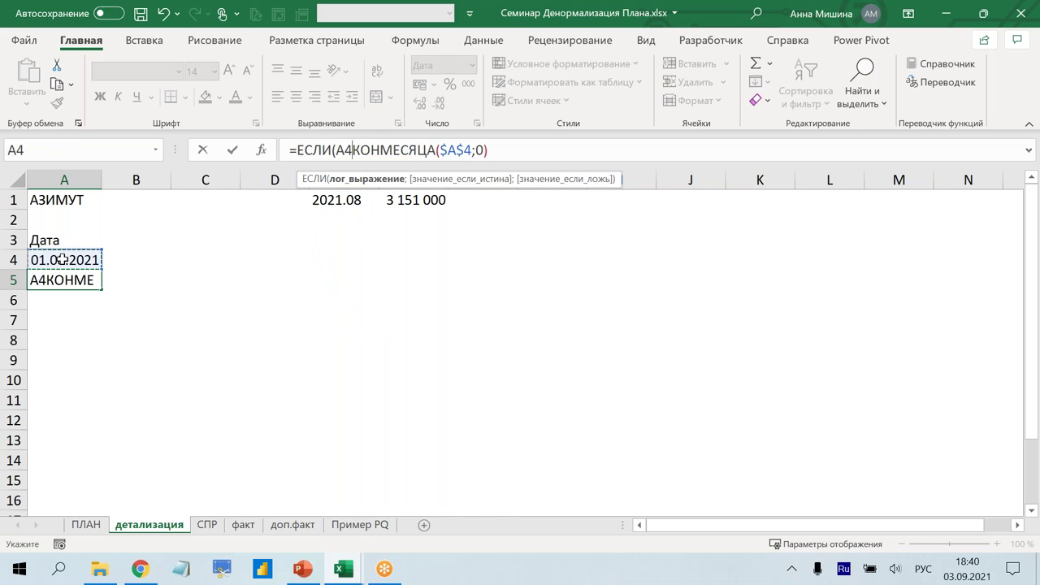
type("=")
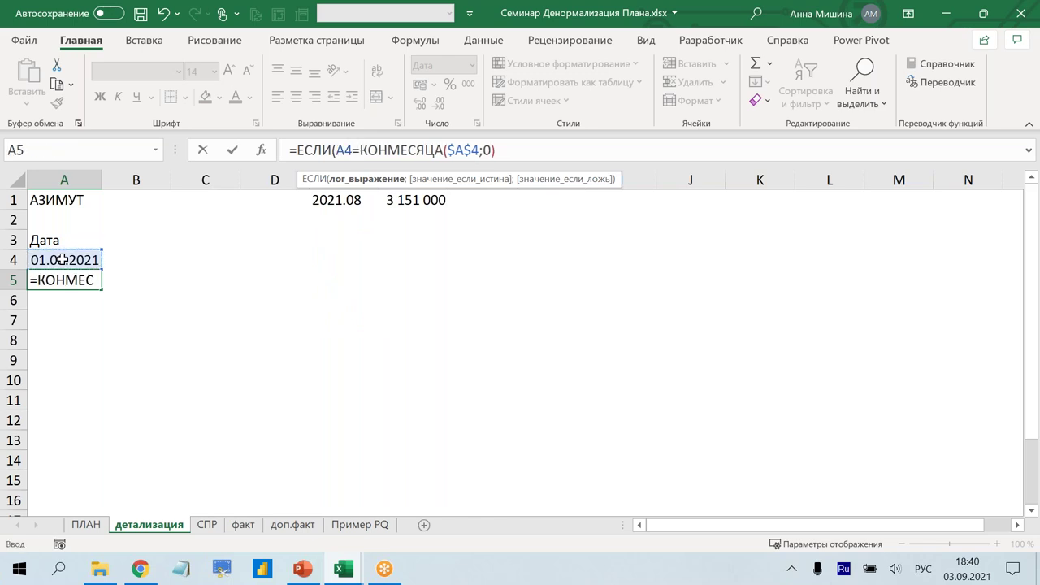
left_click(509, 153)
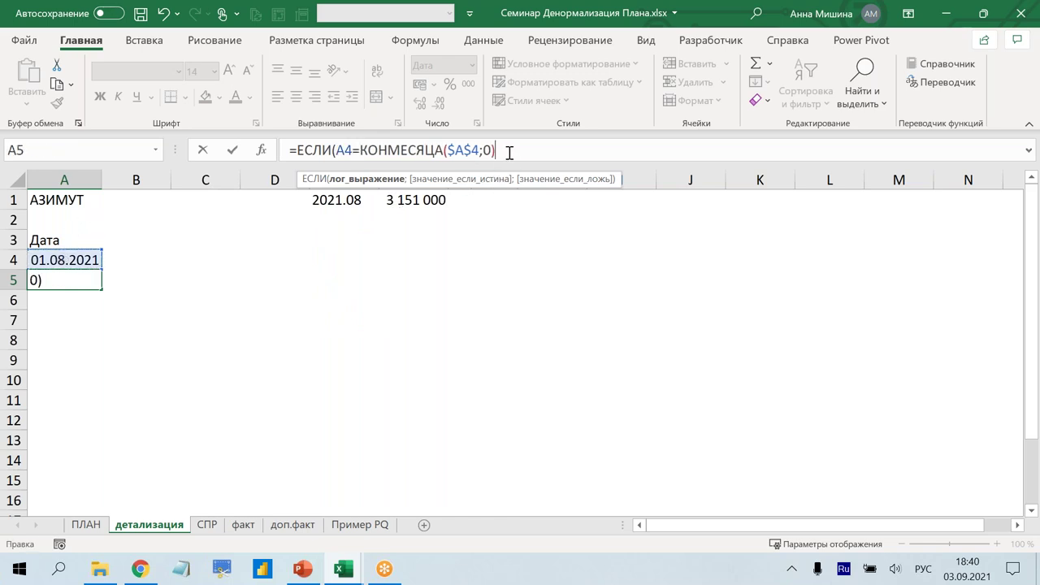
type(";\"\";")
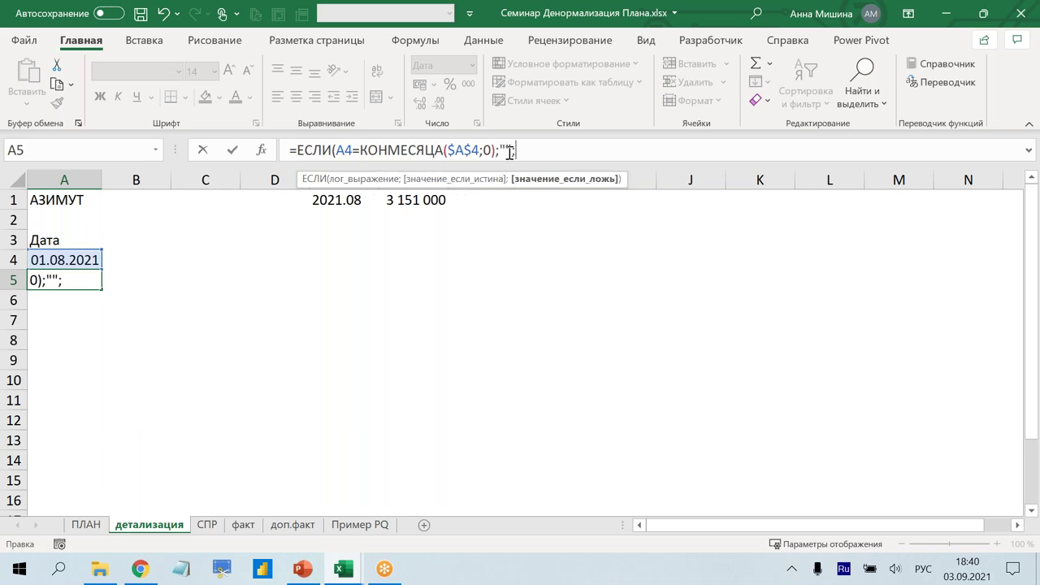
left_click(55, 259)
type("+1)")
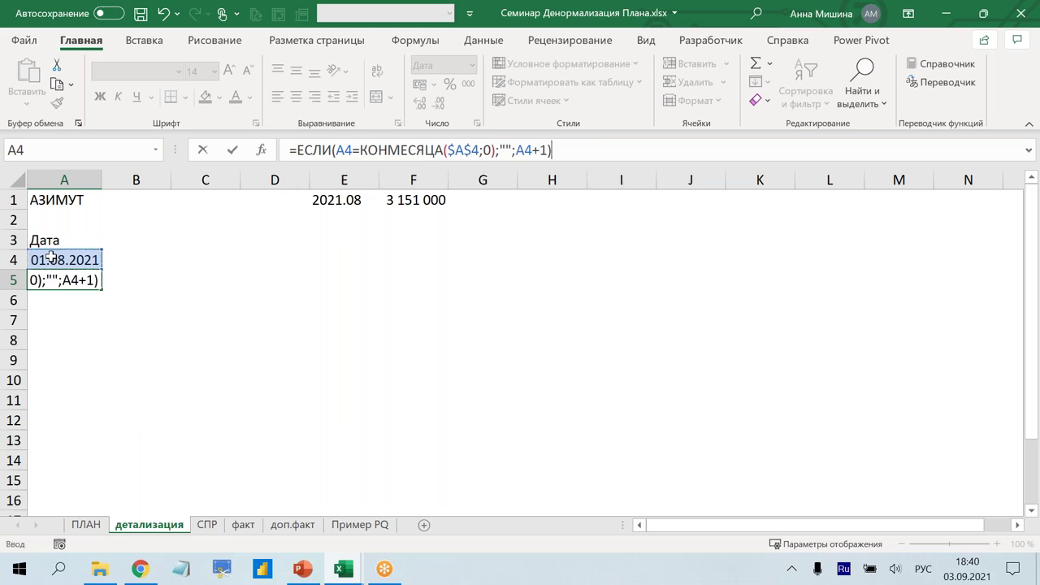
left_click(615, 155)
key("Return")
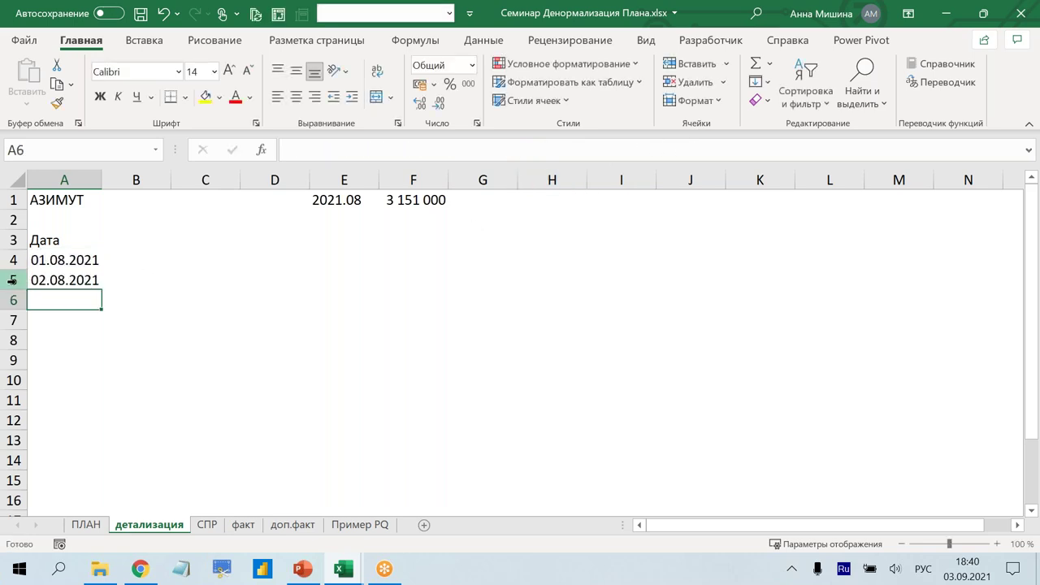
- Fill the A5 formula down to row 34 and clear the extra formula in row 35
left_click(94, 284)
mouse_move(96, 290)
left_mouse_down()
mouse_move(69, 530)
mouse_move(70, 491)
left_mouse_up()
scroll(81, 404, "down", 2)
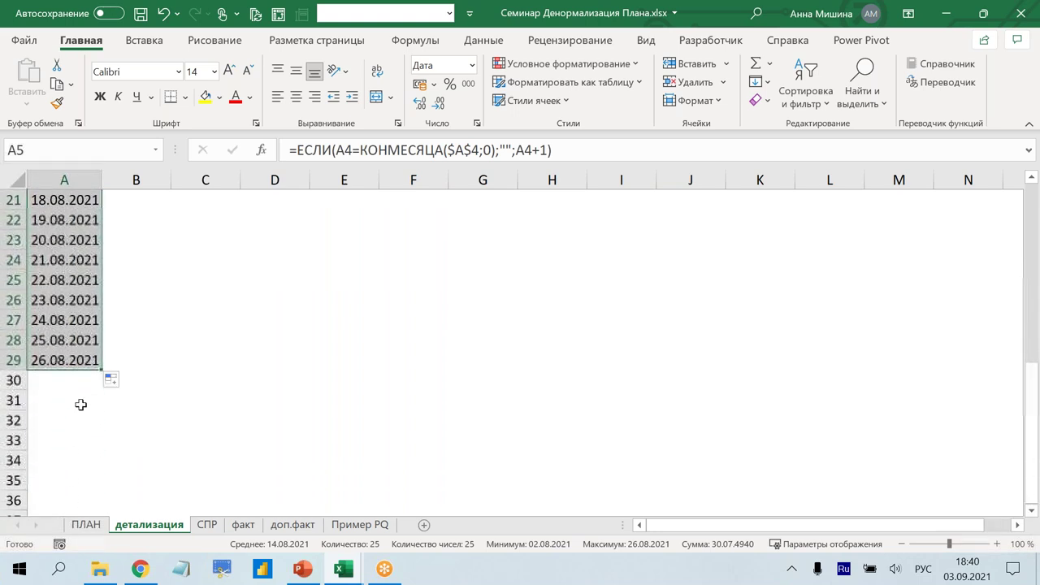
left_click(70, 360)
left_click_drag(101, 370, 86, 488)
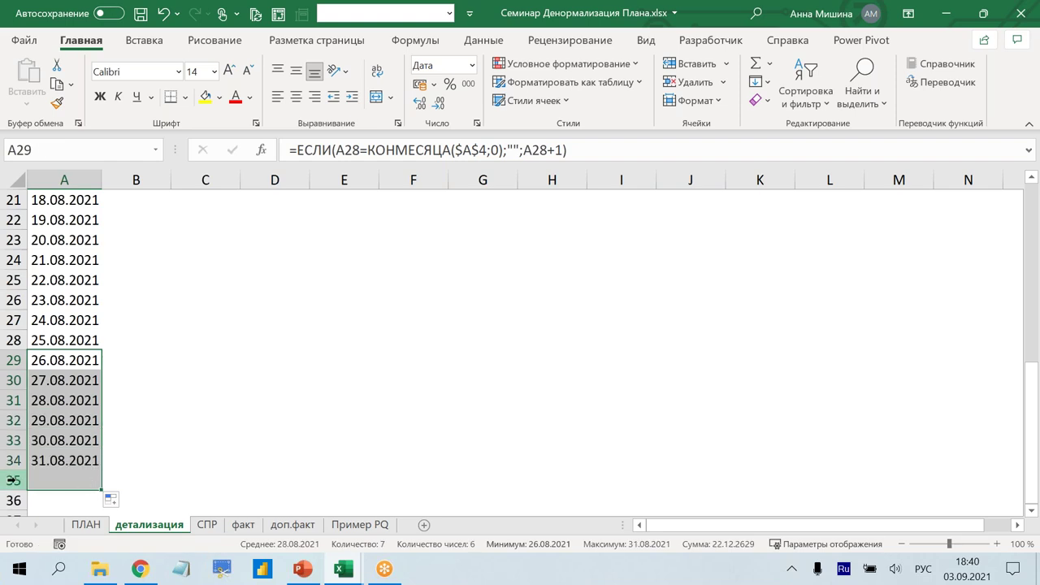
left_click(11, 480)
key("Delete")
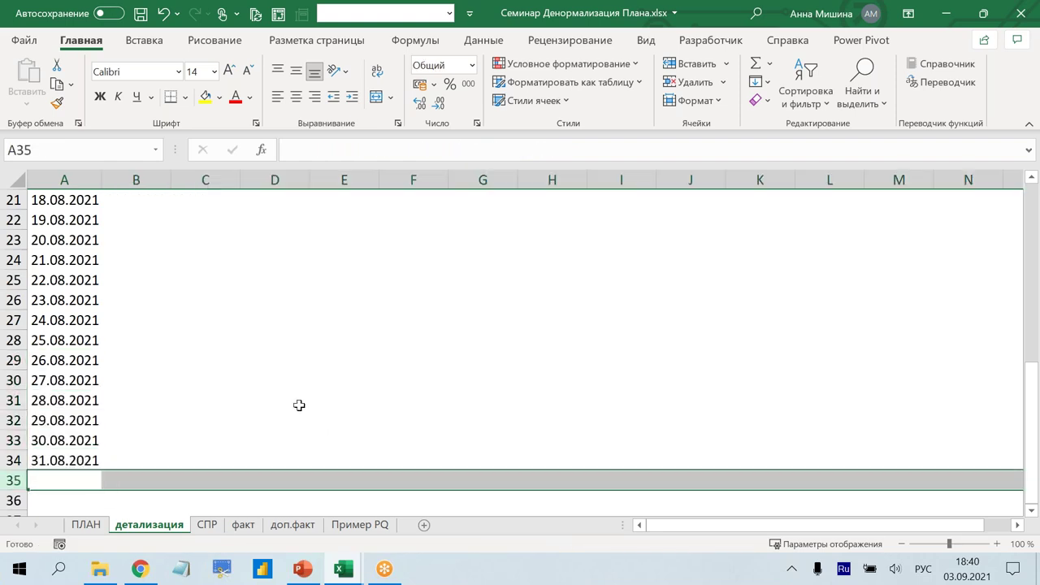
left_click(288, 363)
scroll(287, 362, "up", 6)
scroll(288, 363, "up", 1)
scroll(287, 363, "down", 1, "ctrl")
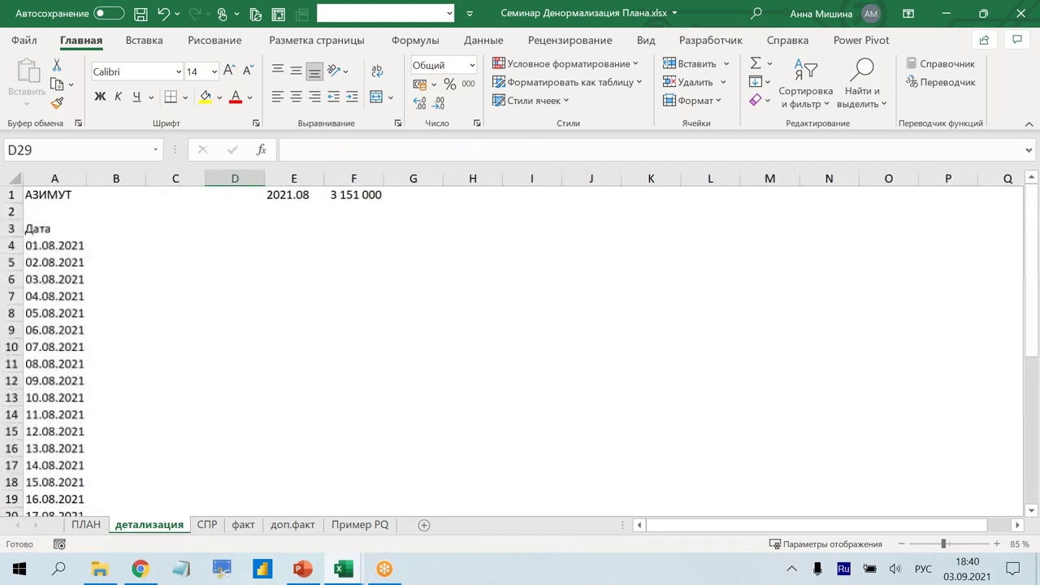
scroll(286, 363, "down", 1, "ctrl")
scroll(285, 362, "down", 1, "ctrl")
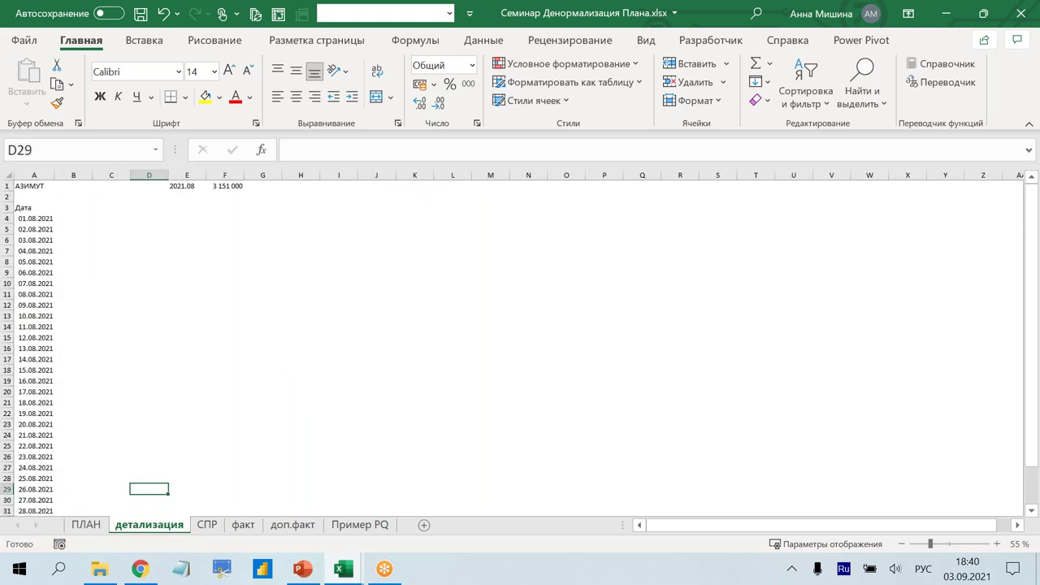
- Change the plan month in E1 from 2021.08 to 2021.02
scroll(118, 268, "down", 3)
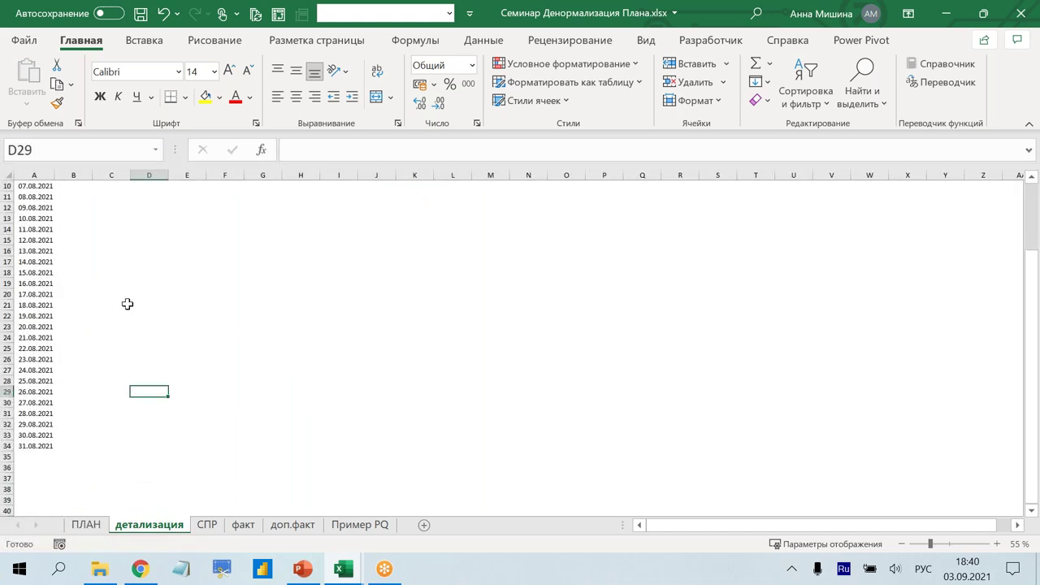
scroll(127, 303, "up", 3)
left_click(182, 185)
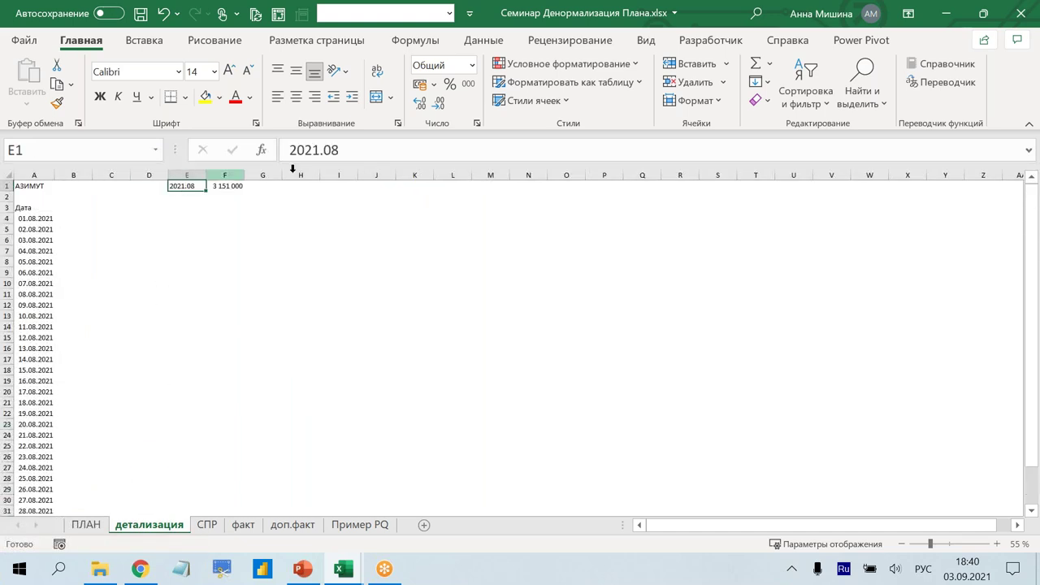
left_click(377, 152)
key("BackSpace")
type("2")
key("Return")
- Wrap A4's ДАТА start-date formula in ЕСЛИОШИБКА(...;"") so errors show blank
scroll(90, 397, "down", 3)
scroll(77, 382, "down", 1)
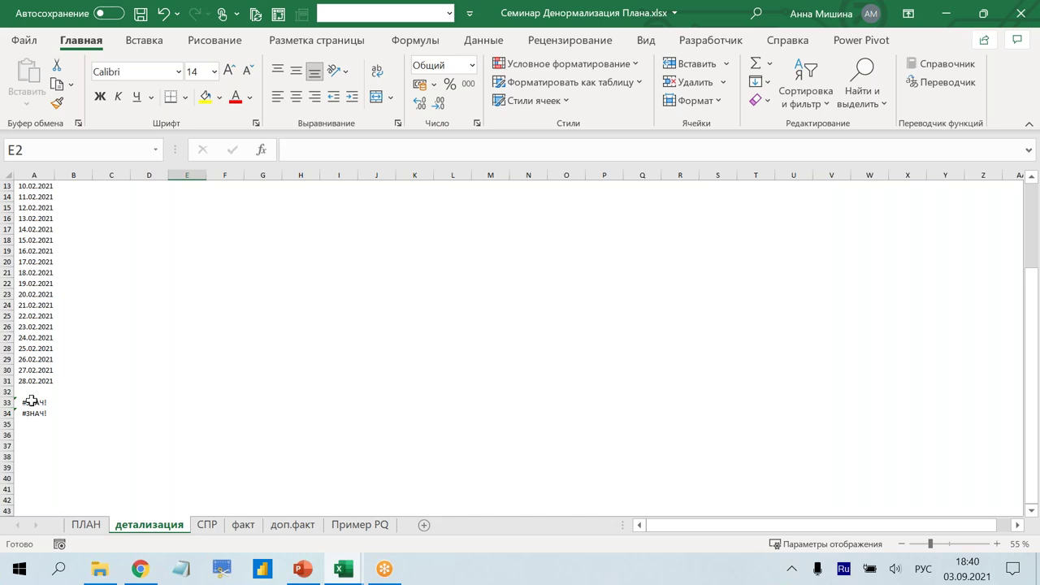
scroll(30, 402, "up", 4)
left_click(45, 218)
left_click(292, 156)
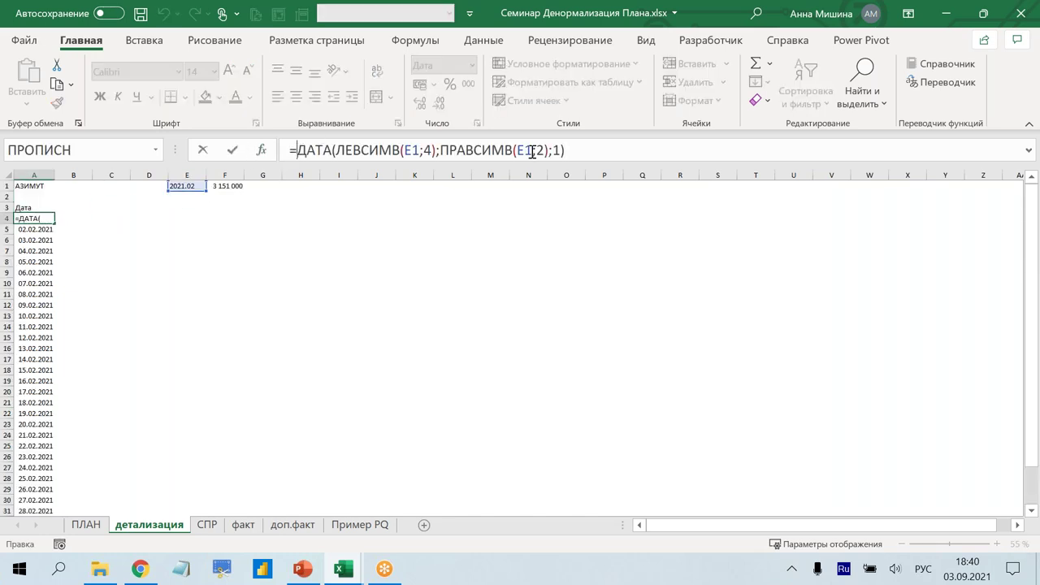
type("есл")
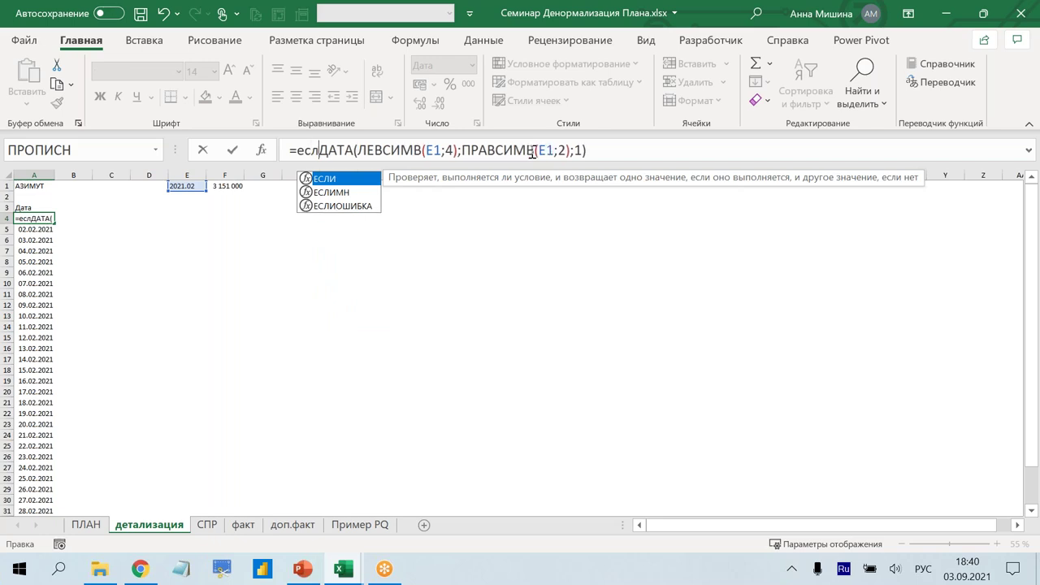
key("Down")
key("Down")
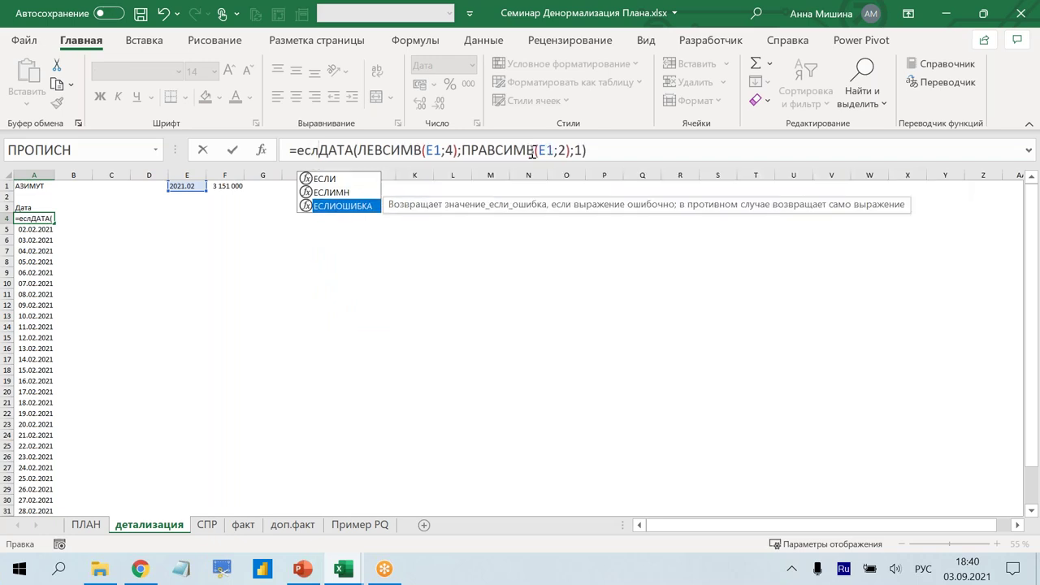
key("Tab")
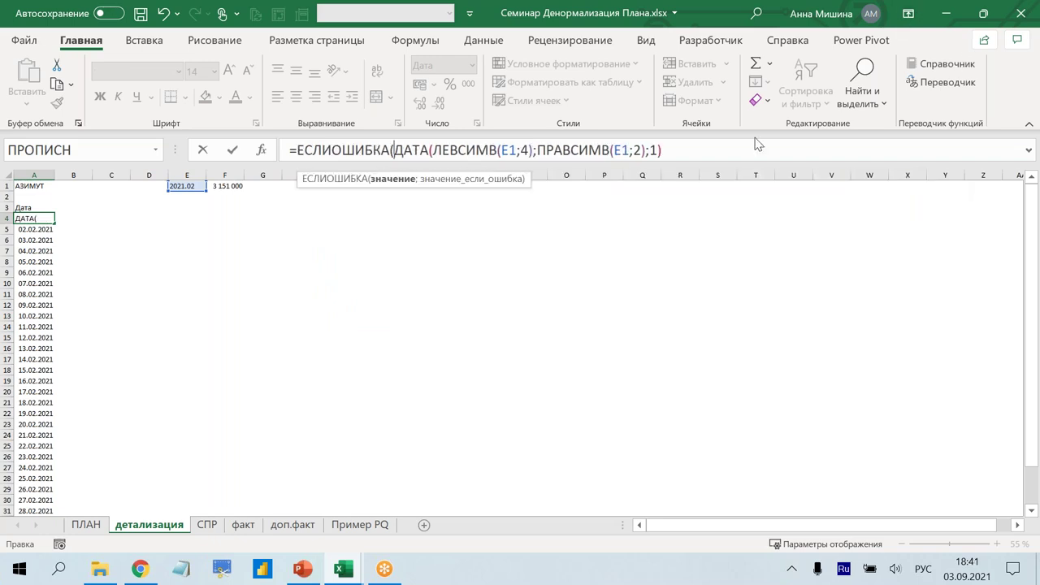
left_click(674, 156)
type(";")
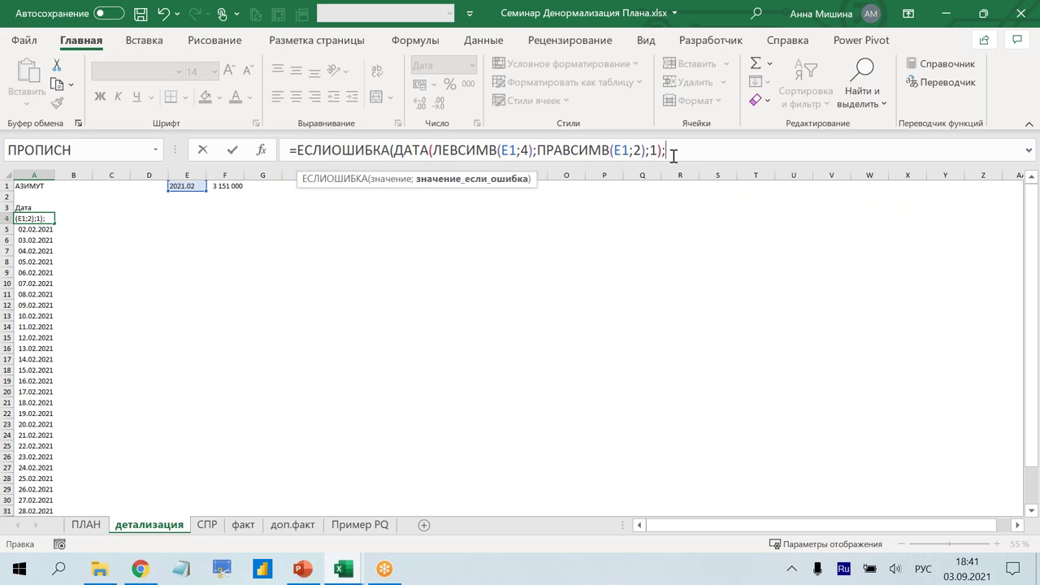
key("Right")
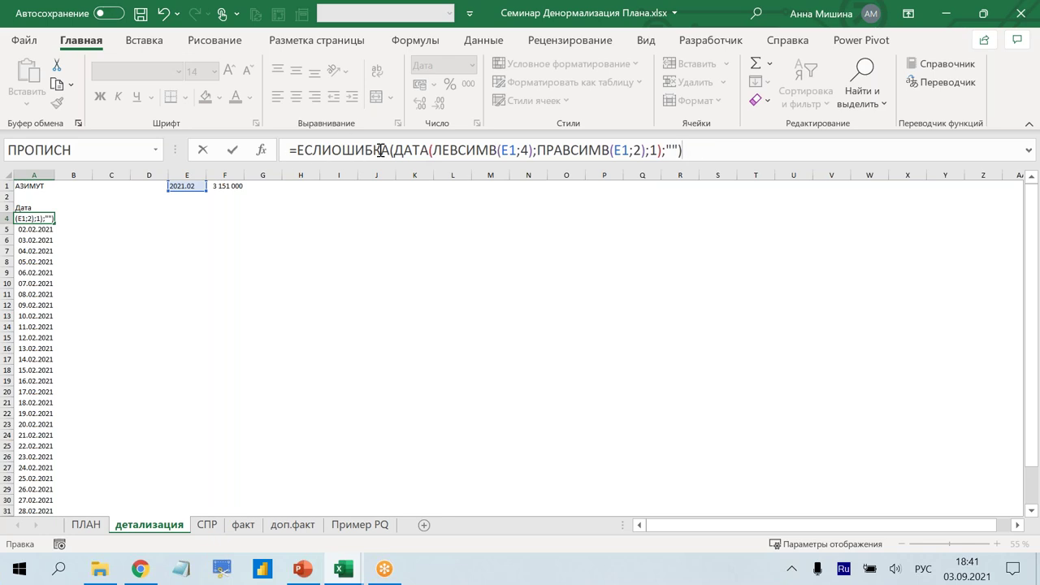
left_click_drag(394, 151, 665, 150)
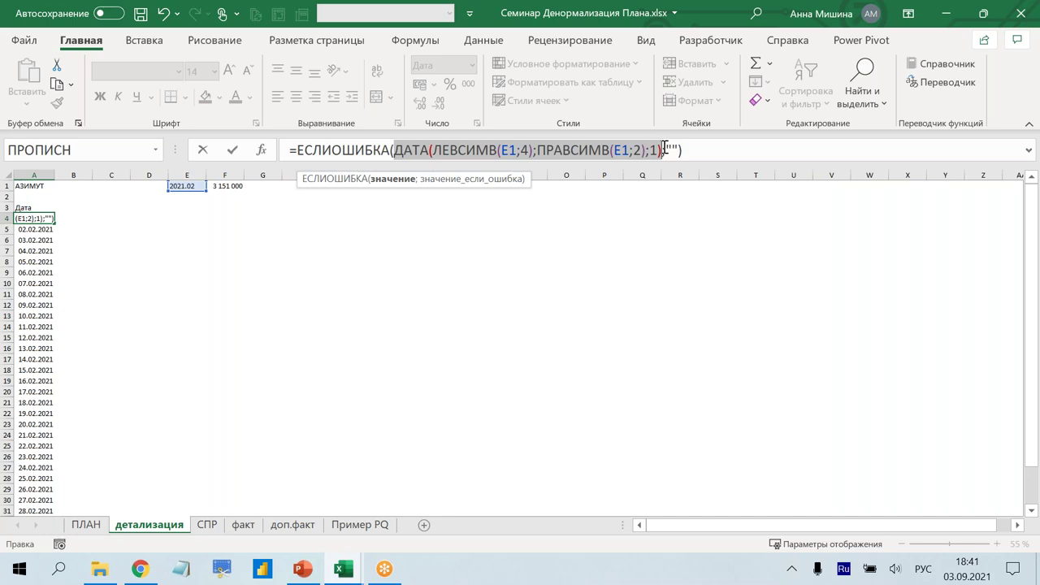
left_click_drag(665, 150, 678, 149)
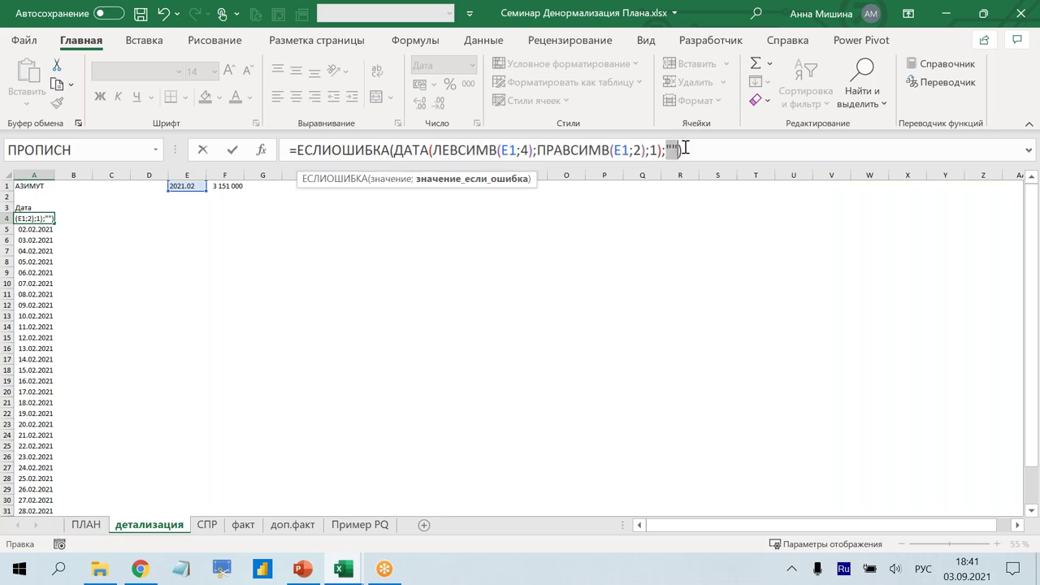
left_click(686, 148)
type(")")
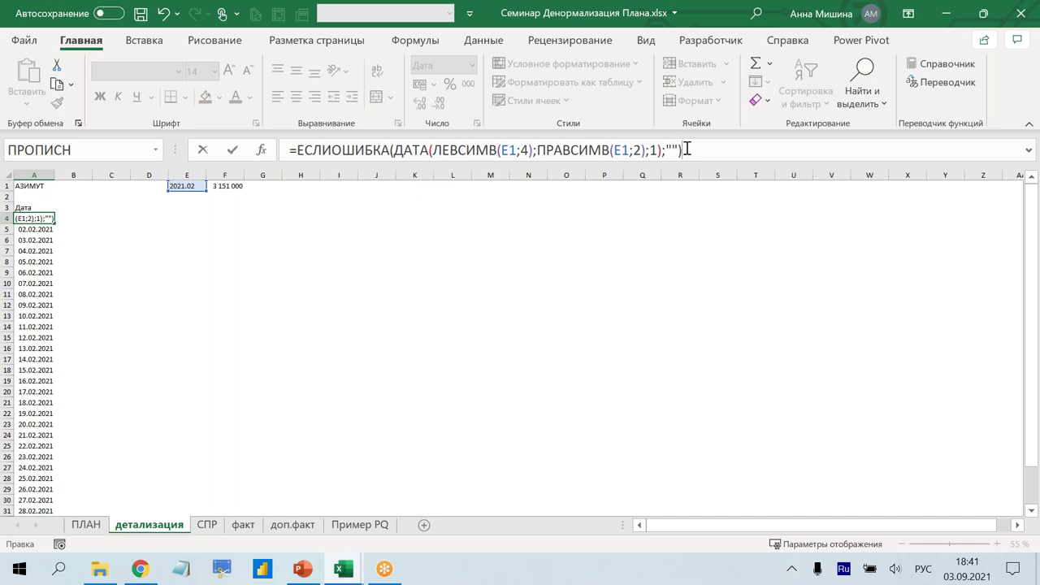
key("Return")
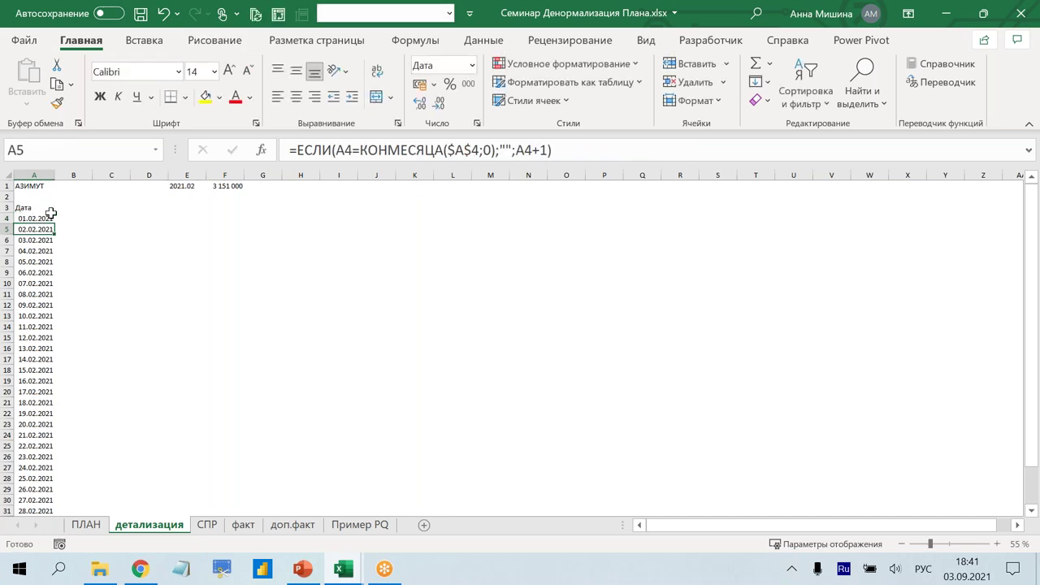
- Fill A4's formula down column A and shade A4 light blue-grey
left_click(48, 218)
double_click(54, 224)
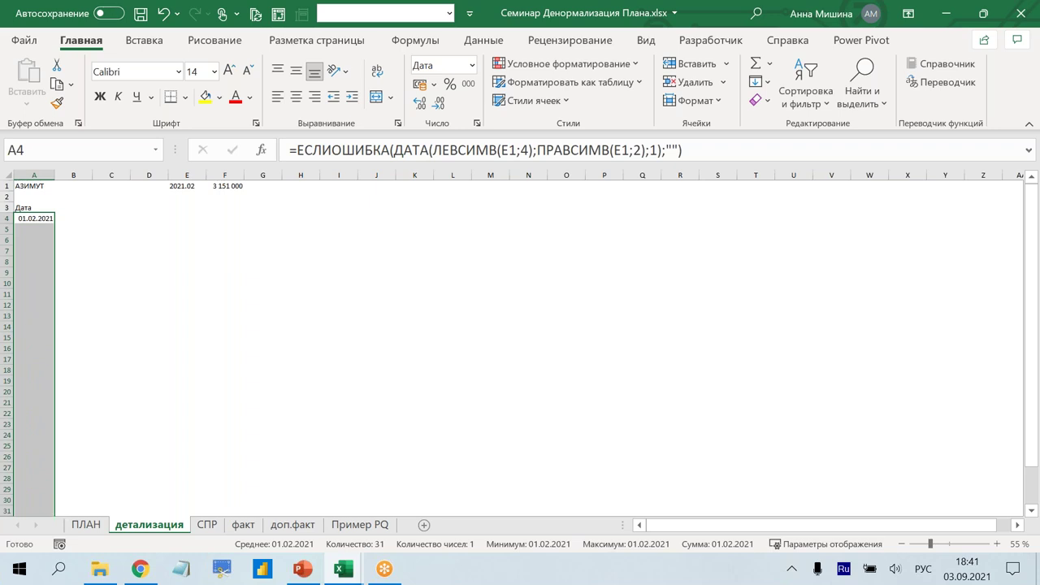
left_click(34, 219)
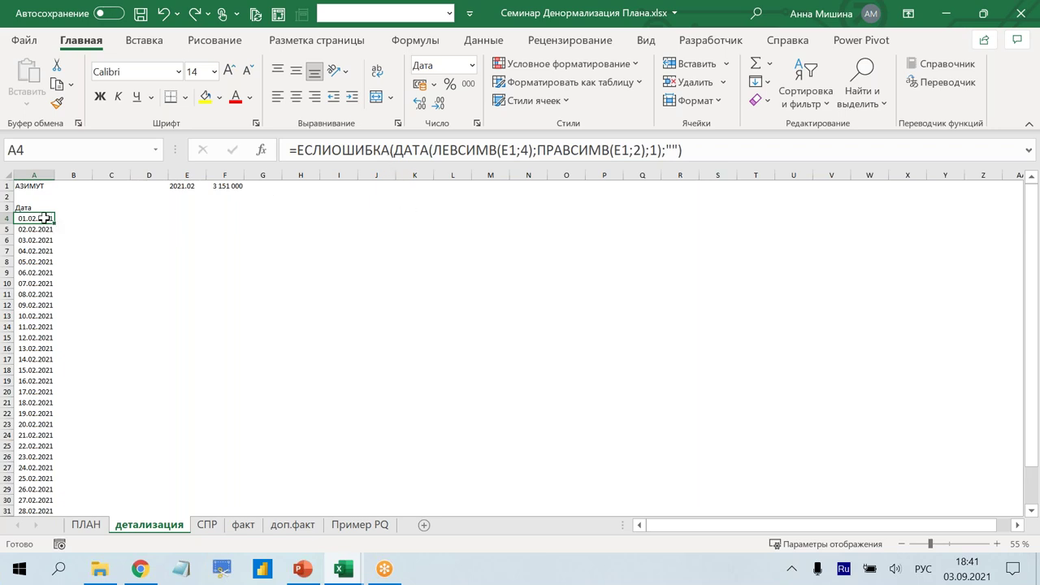
left_click(218, 97)
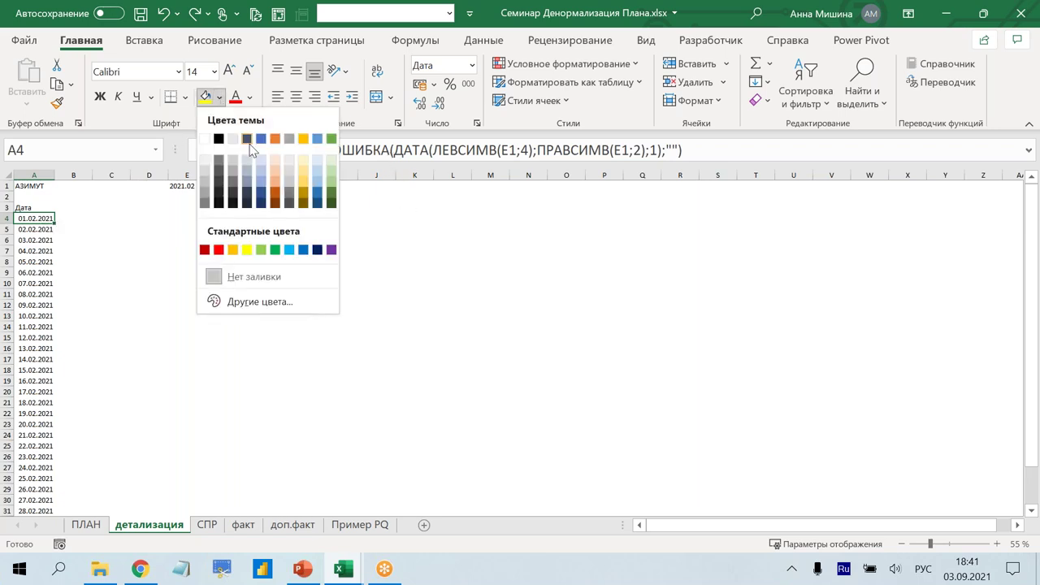
left_click(260, 161)
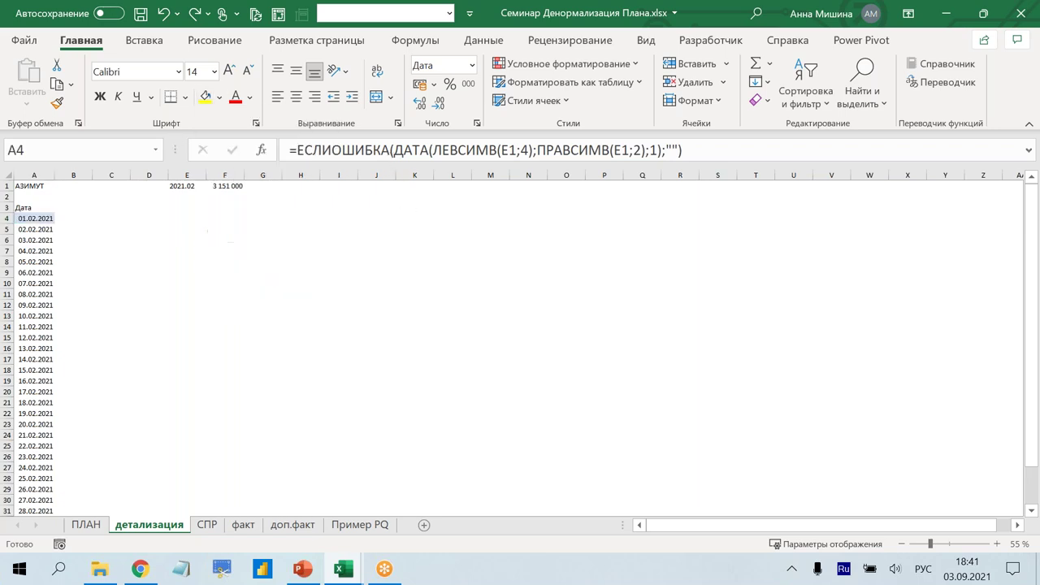
- Wrap A5's next-day formula in ЕСЛИОШИБКА(...;"") and fill it down to A34
left_click(36, 230)
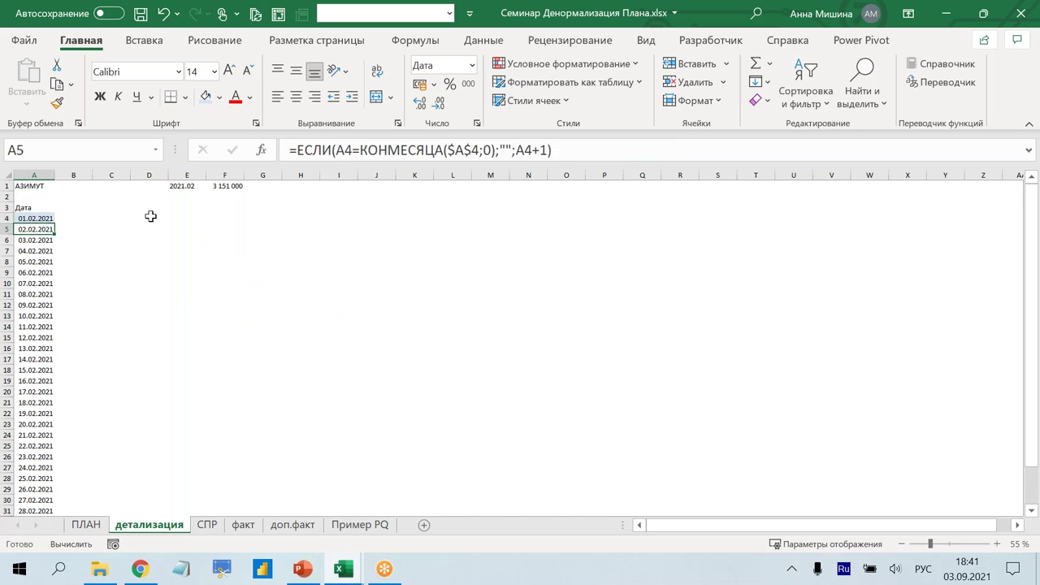
left_click(295, 148)
type("есл")
key("Down")
key("Down")
key("Tab")
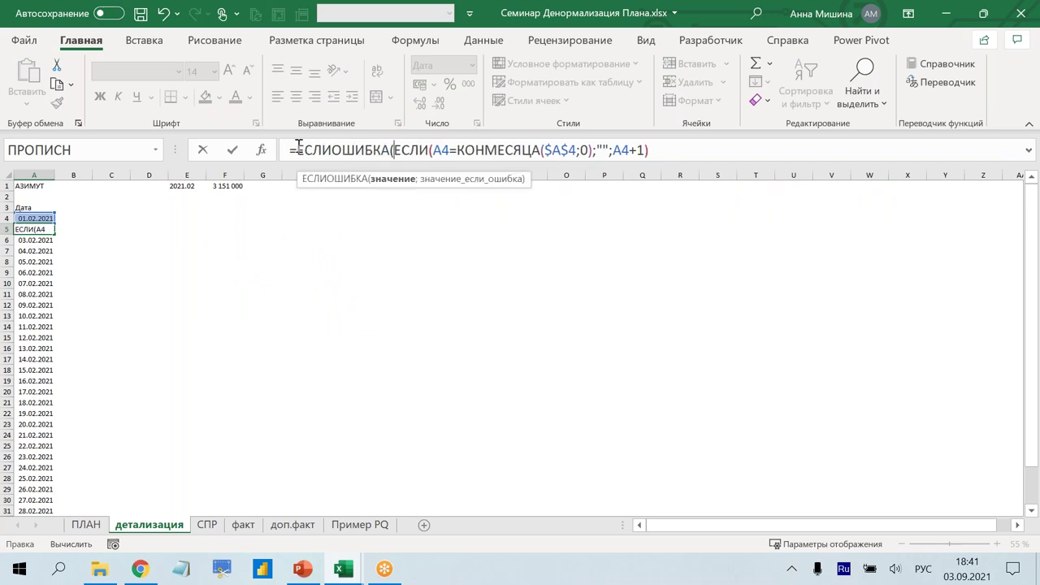
left_click(770, 153)
type(";\"\")")
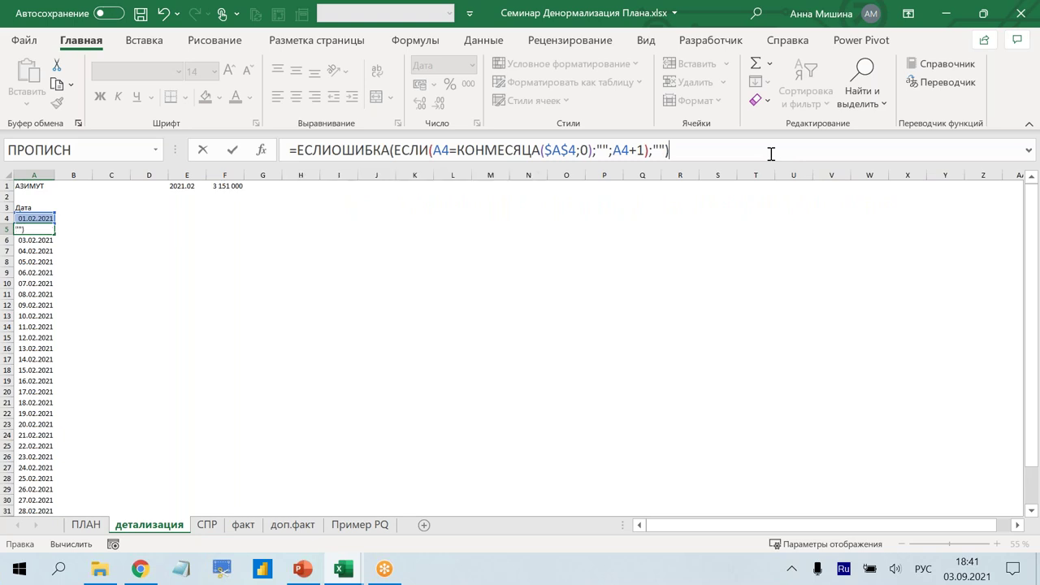
key("Return")
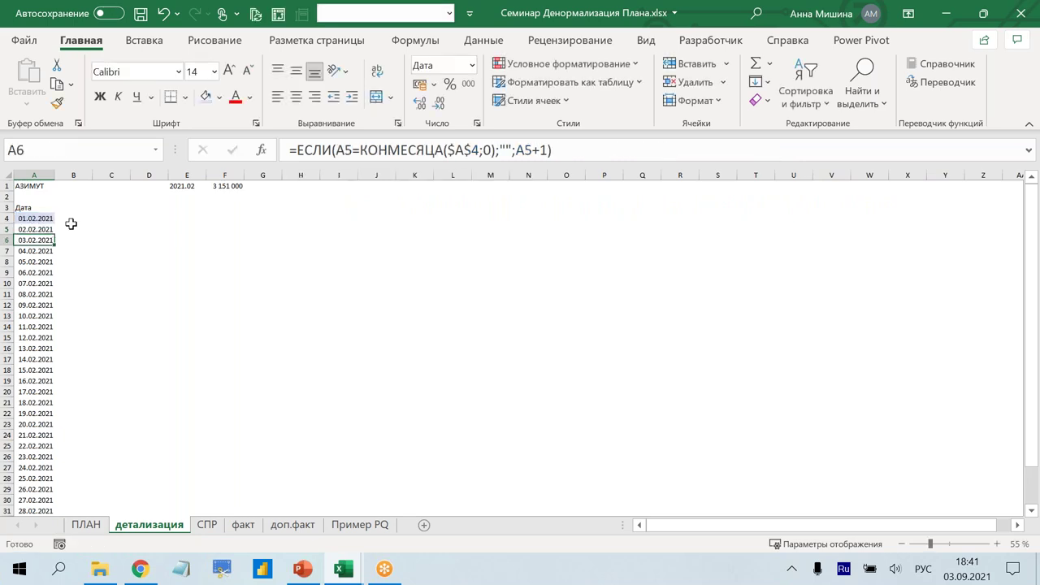
left_click(34, 229)
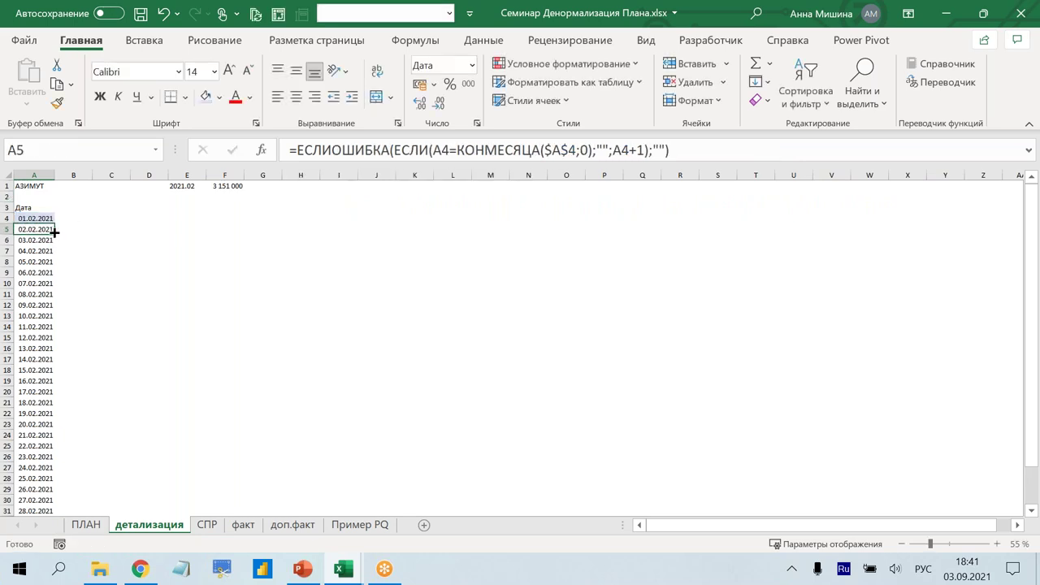
left_click_drag(55, 234, 56, 415)
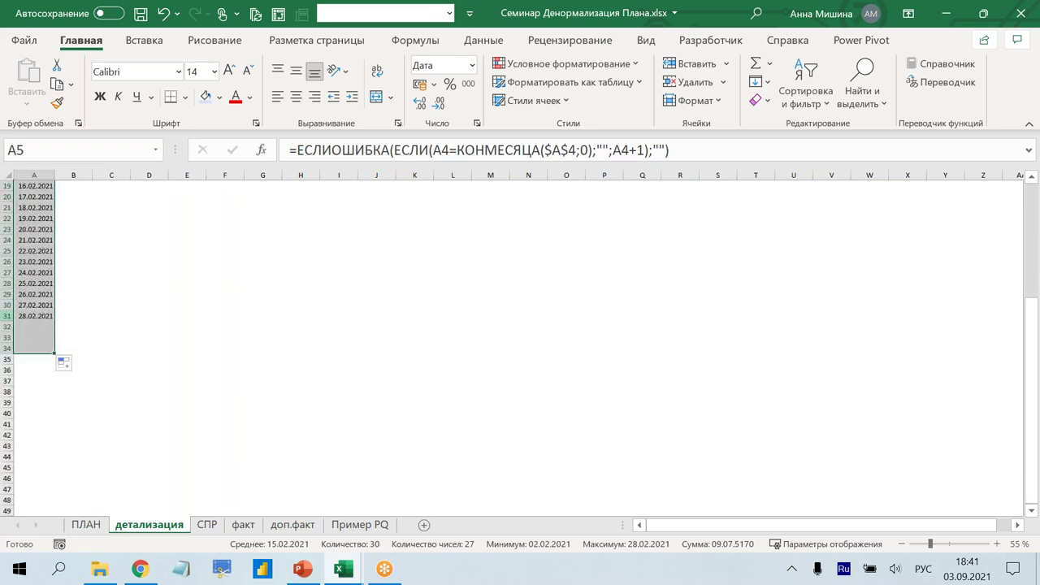
- Start editing the month in E1, removing its last digit
scroll(41, 309, "up", 3)
scroll(40, 309, "up", 2)
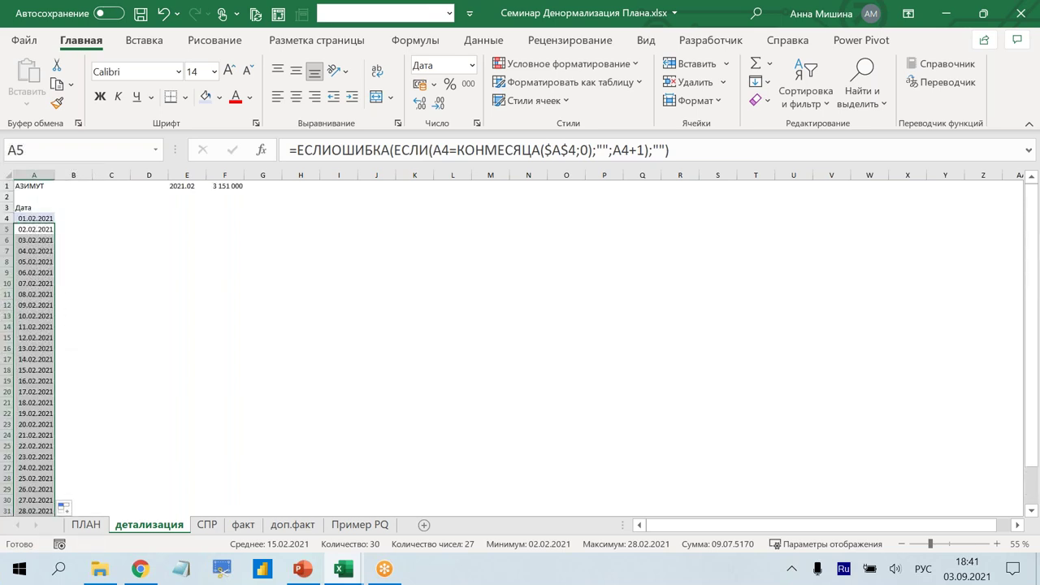
left_click(185, 188)
left_click(362, 148)
key("BackSpace")
- Set the month in E1 to 2021.08 so column A lists August dates
type("8")
key("Return")
scroll(64, 280, "down", 4)
scroll(64, 280, "down", 2)
scroll(64, 281, "up", 1)
scroll(49, 280, "up", 5)
- Convert the Дата date list into a table with headers using Ctrl+T
left_click(45, 271)
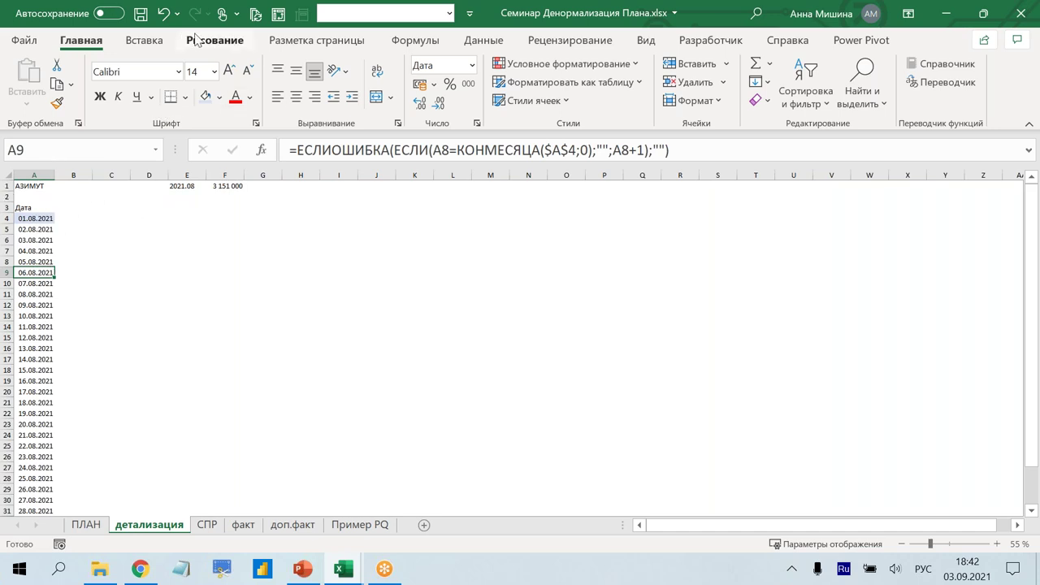
left_click(148, 42)
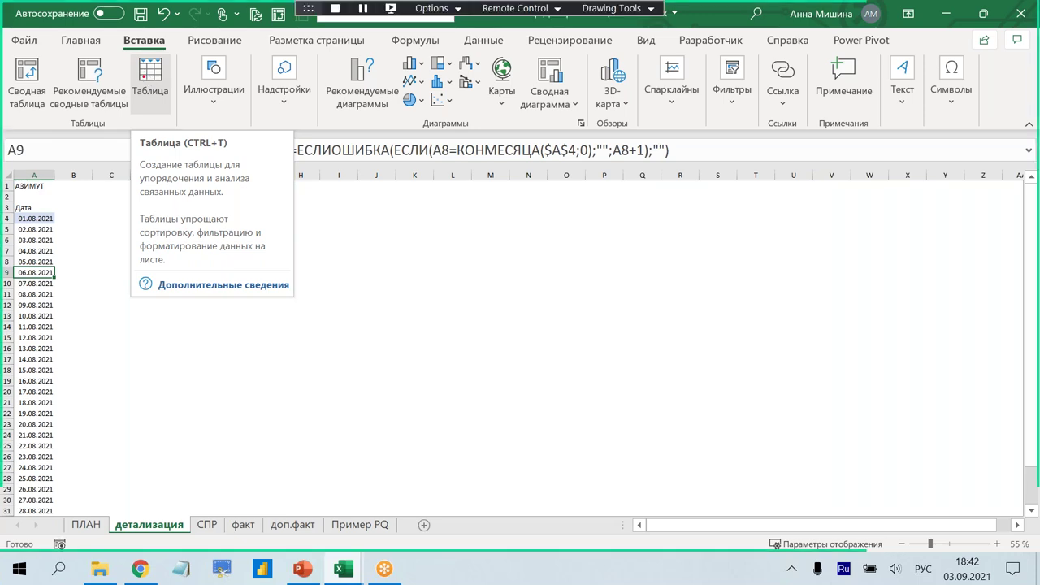
mouse_move(135, 126)
left_mouse_down()
mouse_move(268, 153)
mouse_move(335, 237)
left_mouse_up()
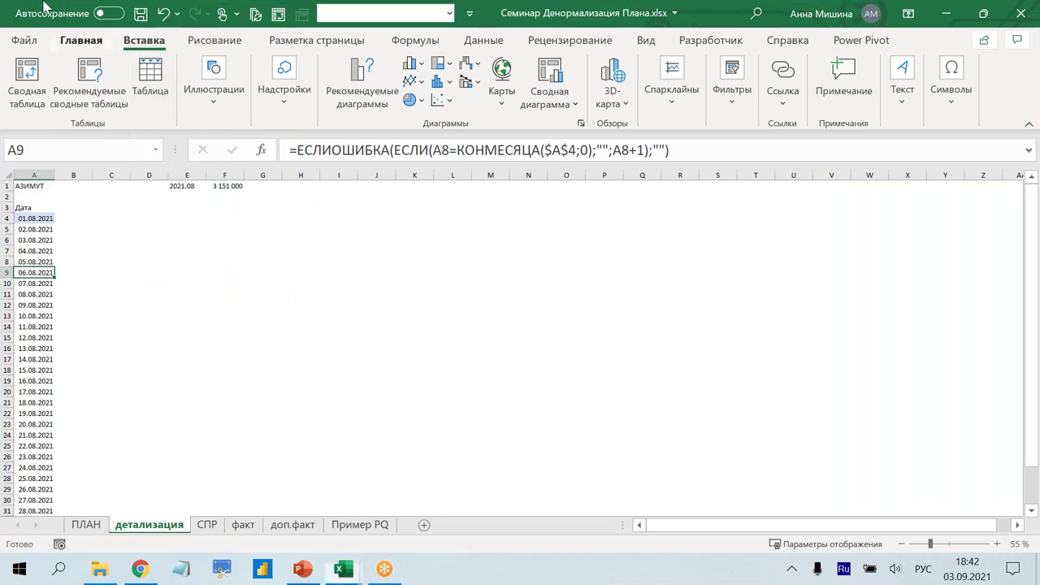
key("ctrl+t")
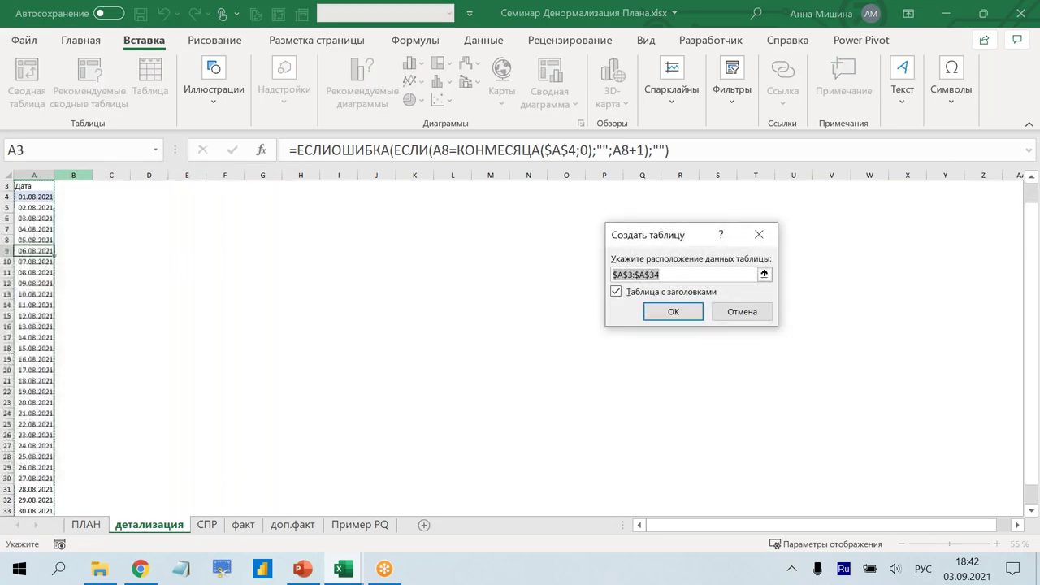
left_click(674, 311)
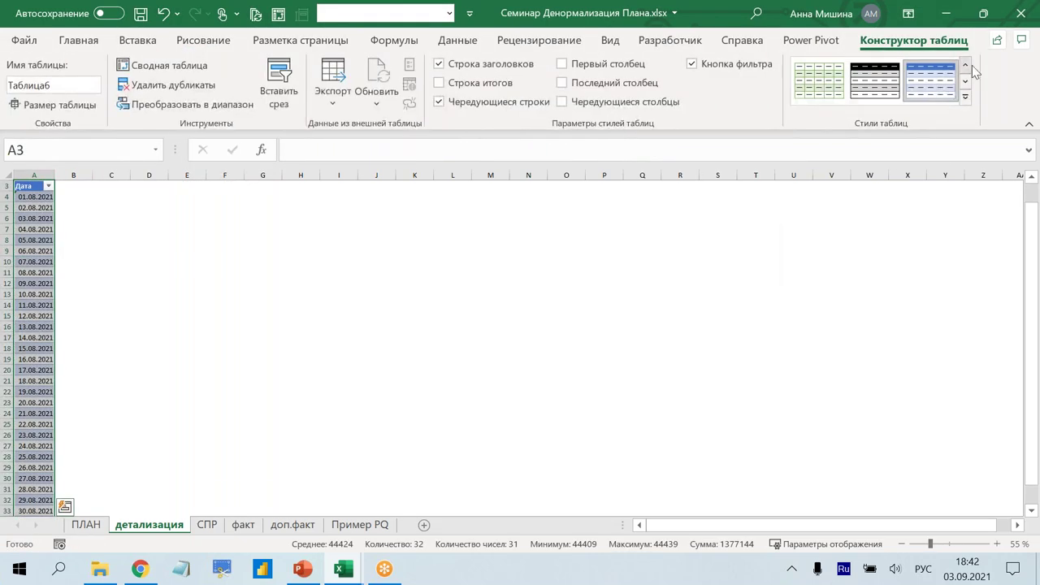
- Turn off banded rows and apply a different table style
left_click(966, 95)
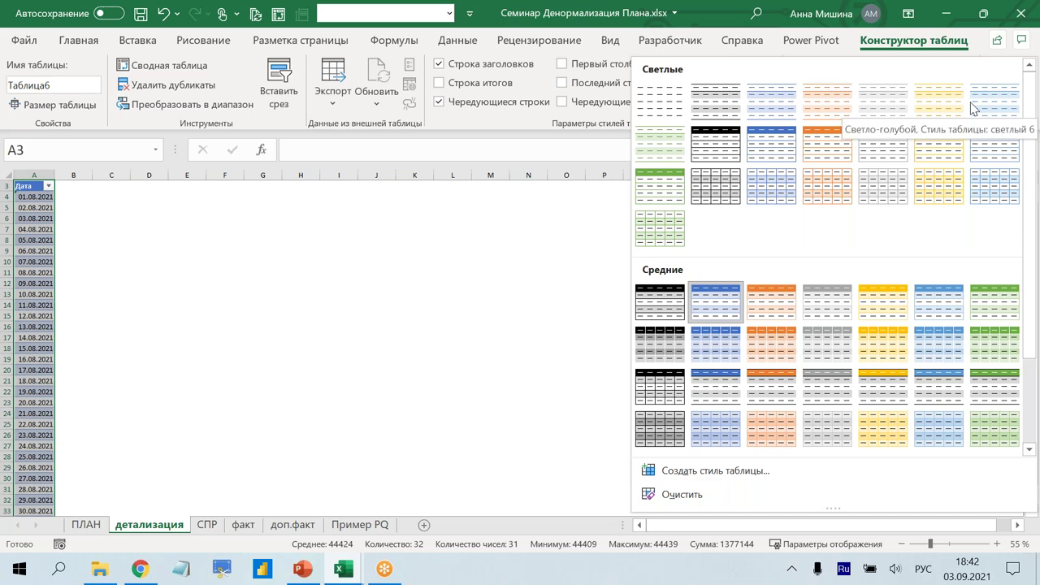
left_click(485, 102)
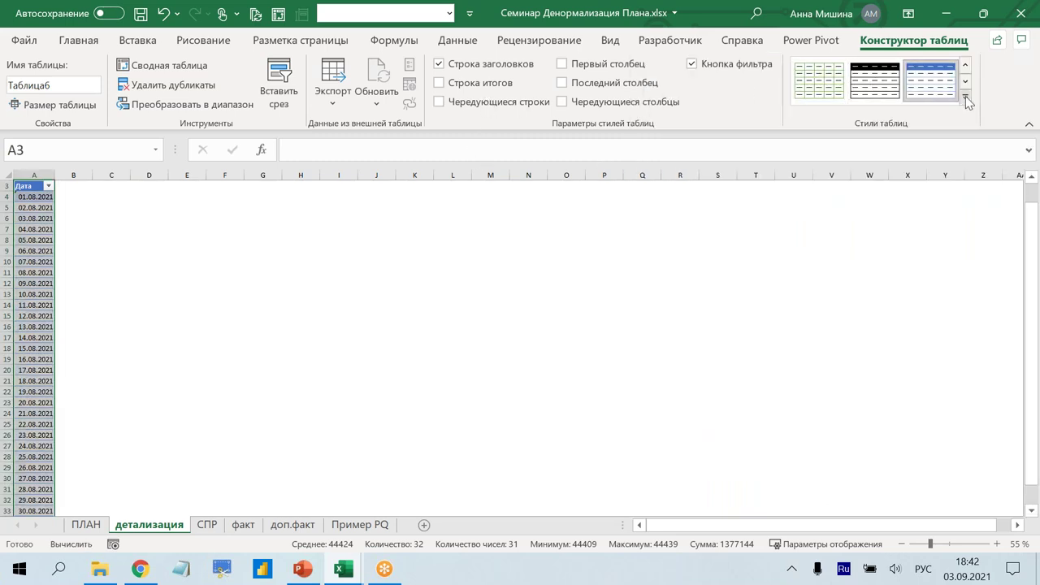
left_click(965, 96)
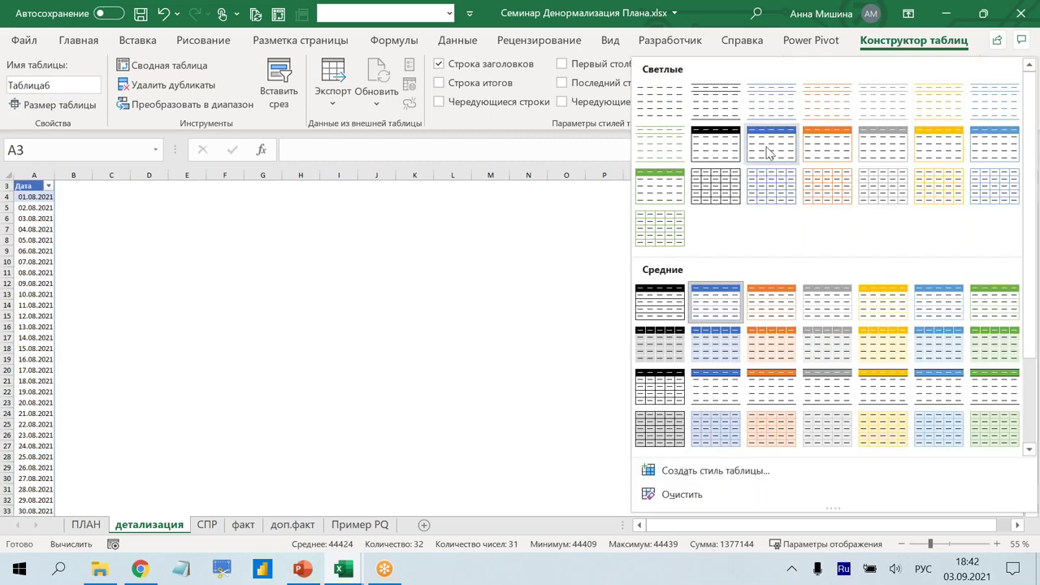
left_click(770, 144)
scroll(94, 289, "down", 2)
scroll(97, 325, "down", 1)
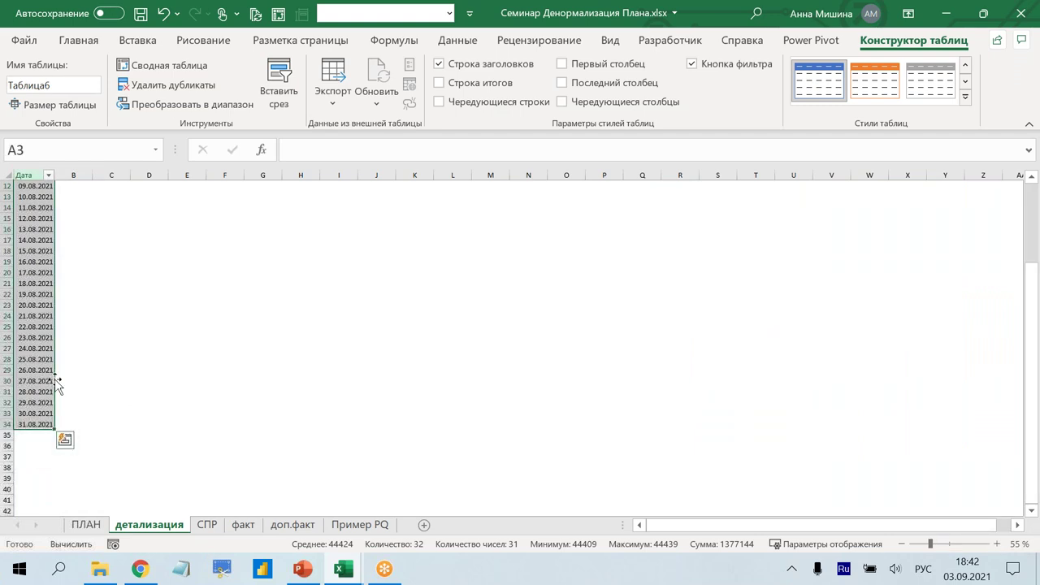
scroll(58, 344, "up", 4)
left_click(74, 294)
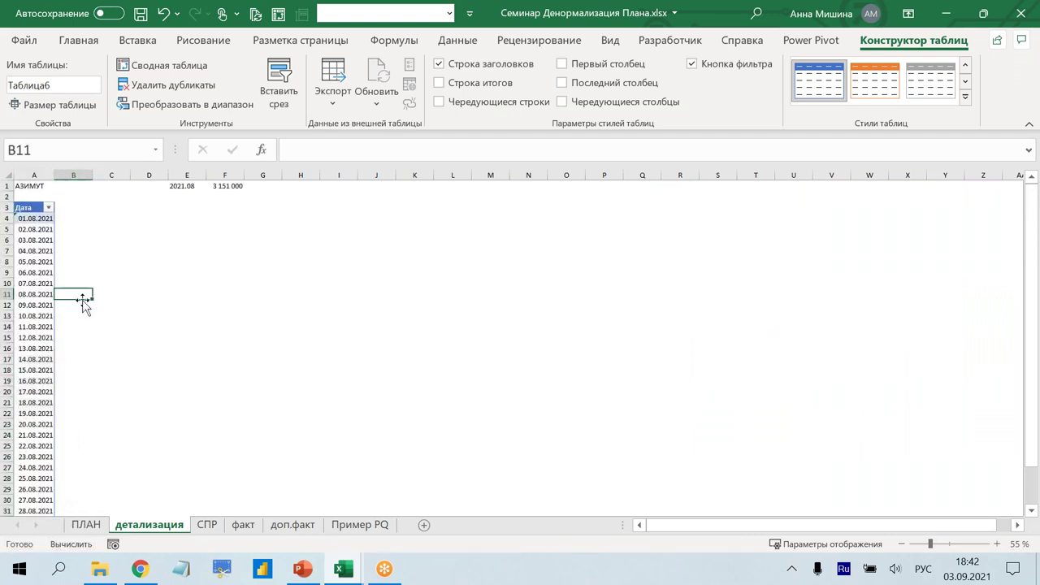
- Add a Неделя header in B3, extending the table with a new column
left_click(68, 207)
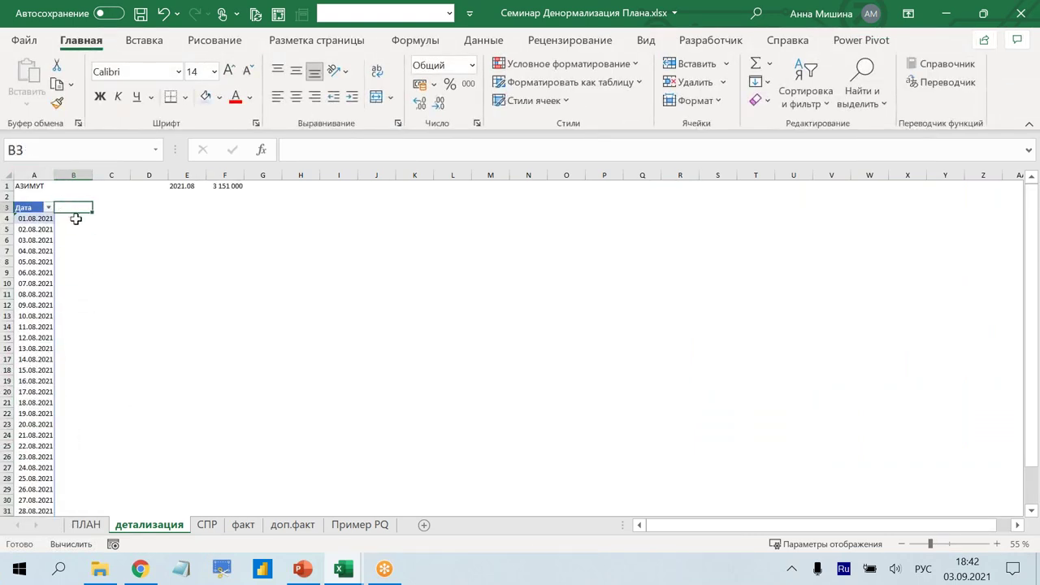
type("Неле")
key("BackSpace")
key("BackSpace")
type("дел")
key("Return")
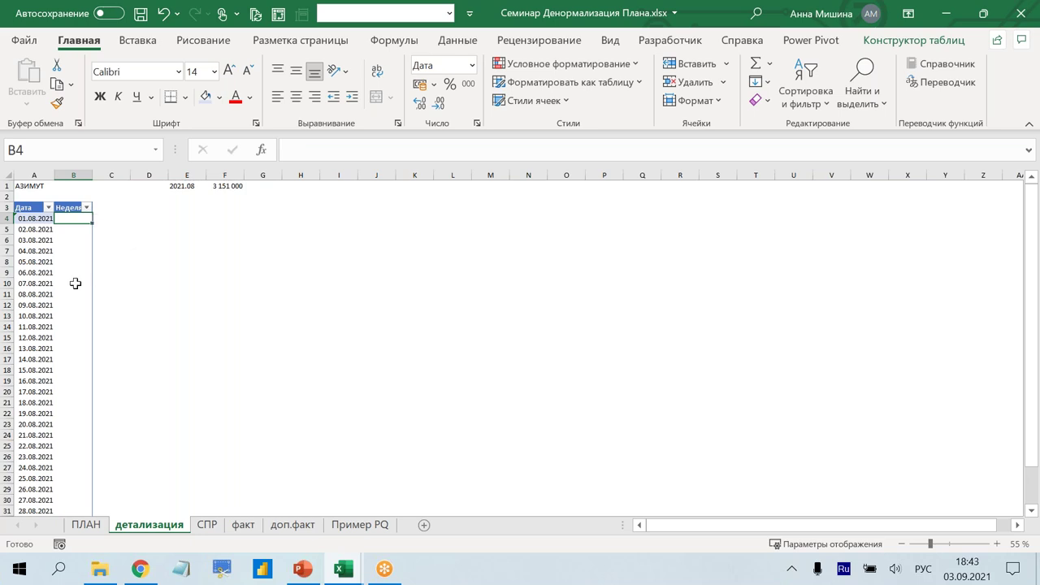
scroll(78, 284, "down", 4)
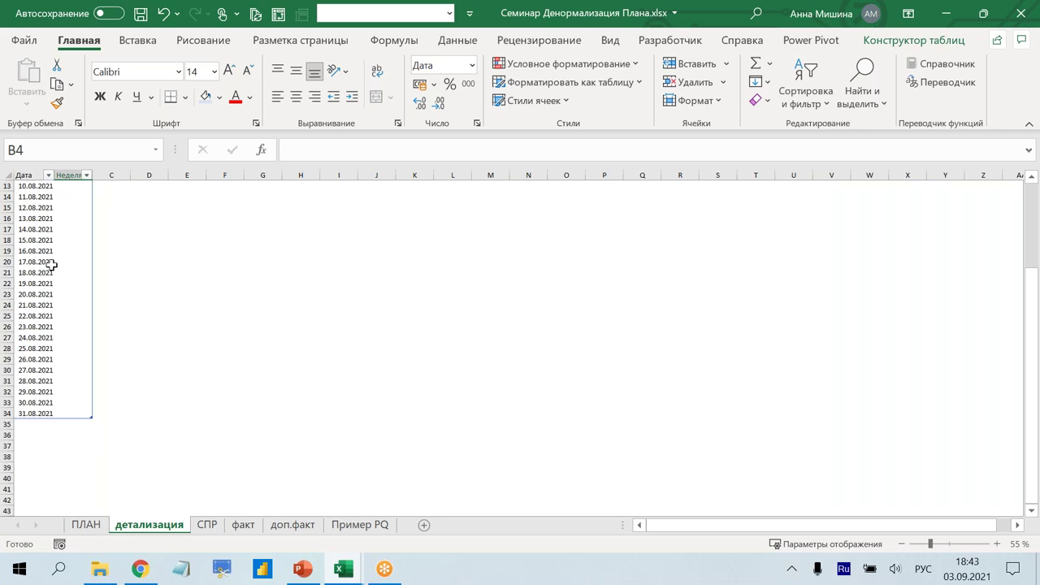
scroll(51, 264, "up", 4)
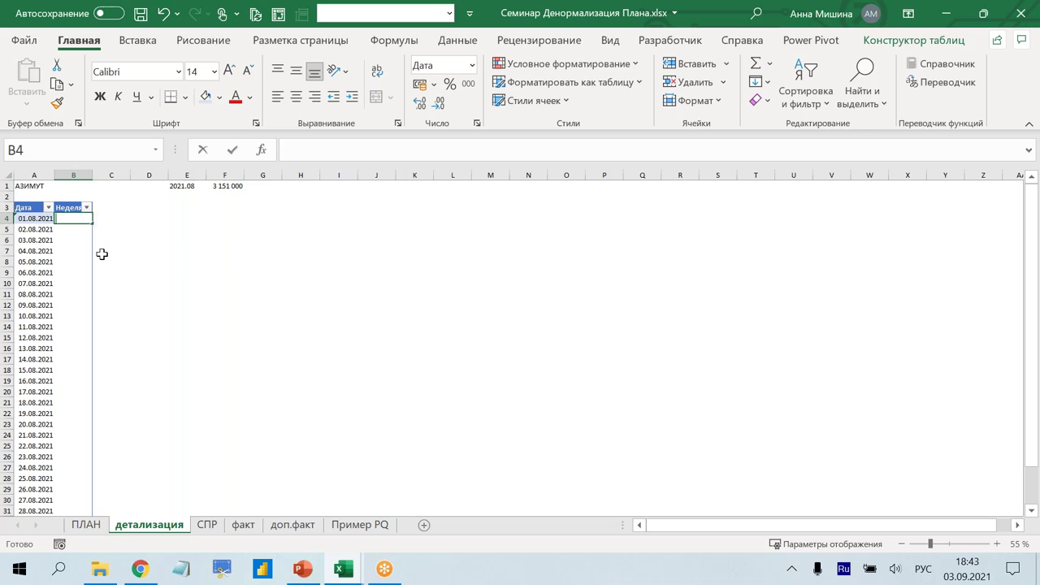
type("=ном")
key("Down")
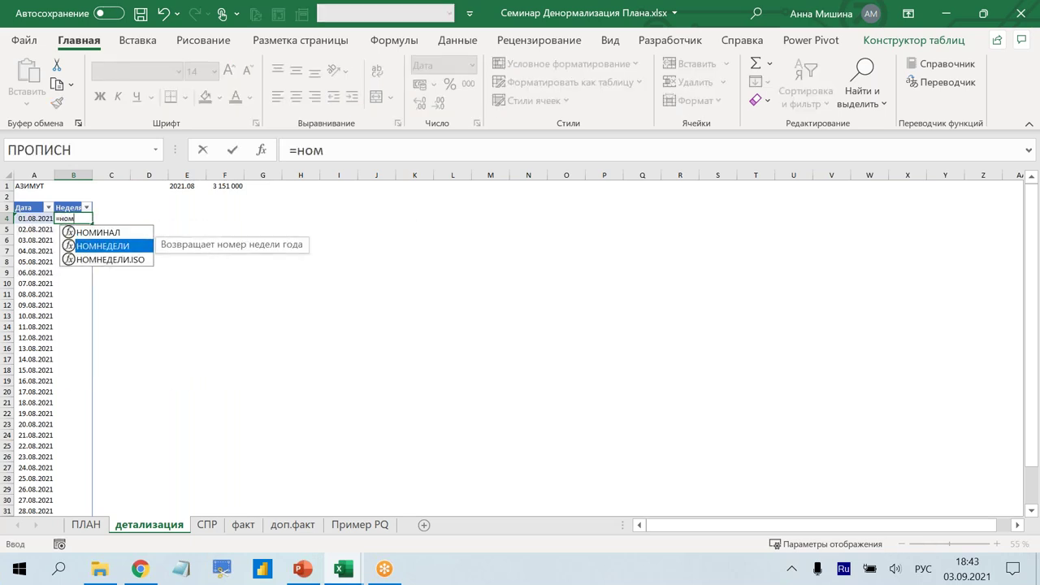
key("Tab")
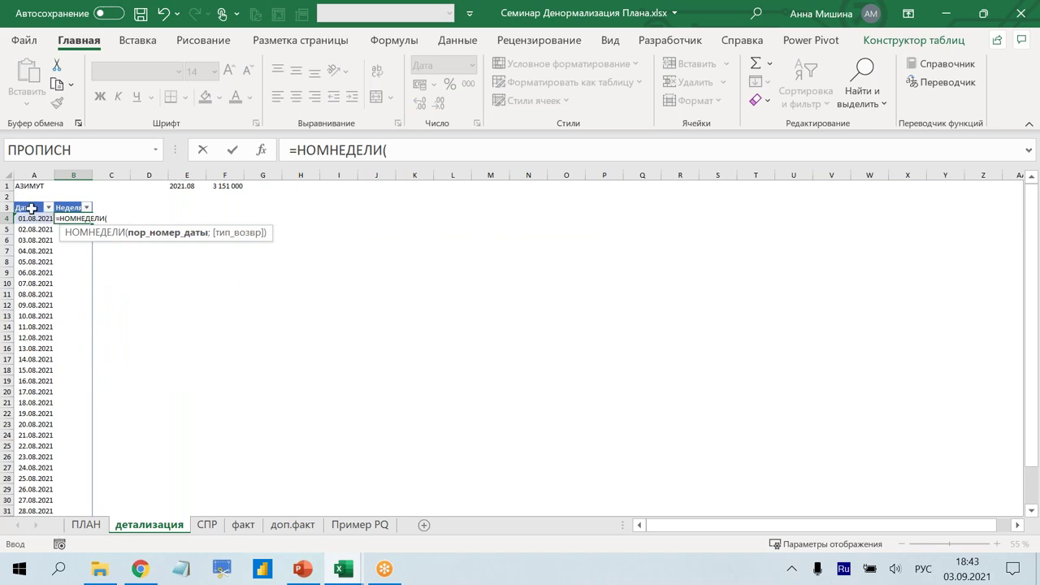
left_click(32, 218)
type(";2)")
left_click(462, 150)
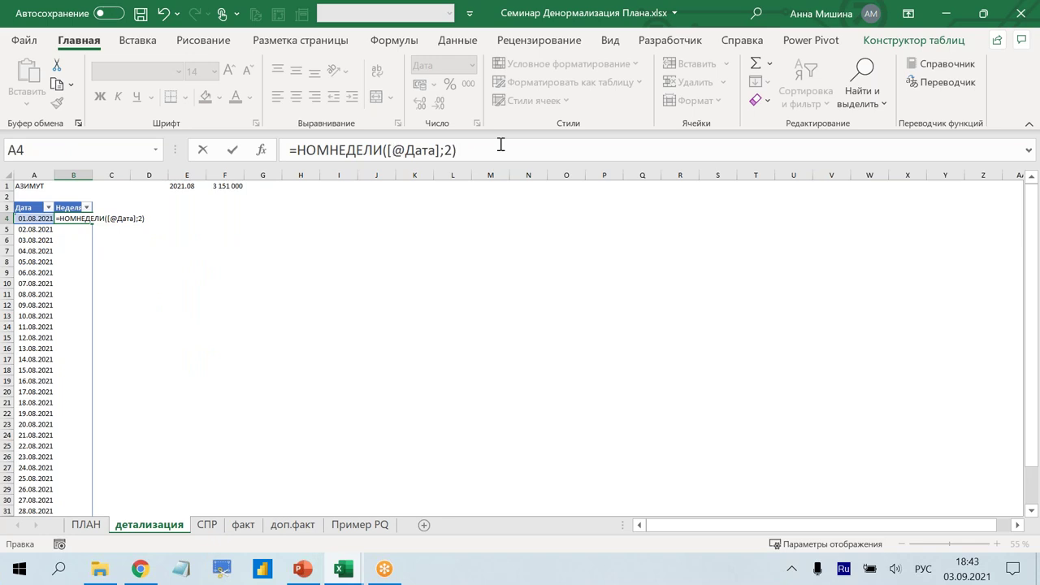
key("Return")
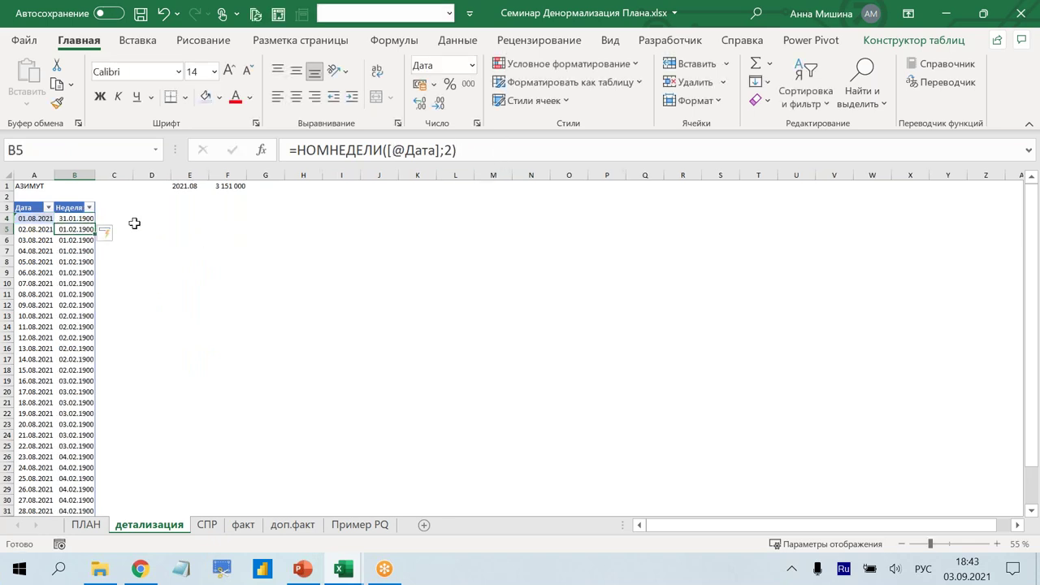
left_click(84, 175)
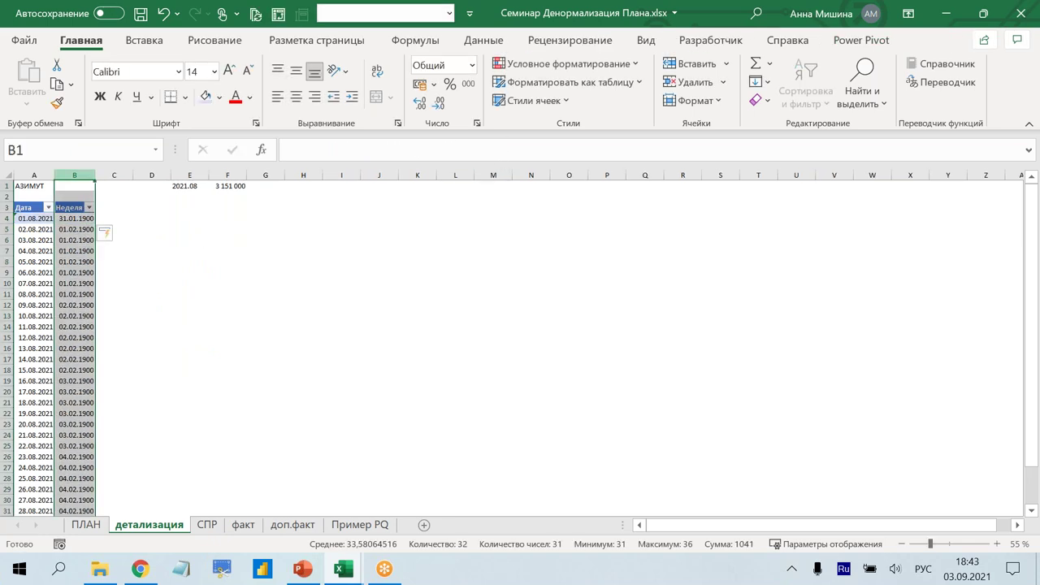
key("ctrl+shift+1")
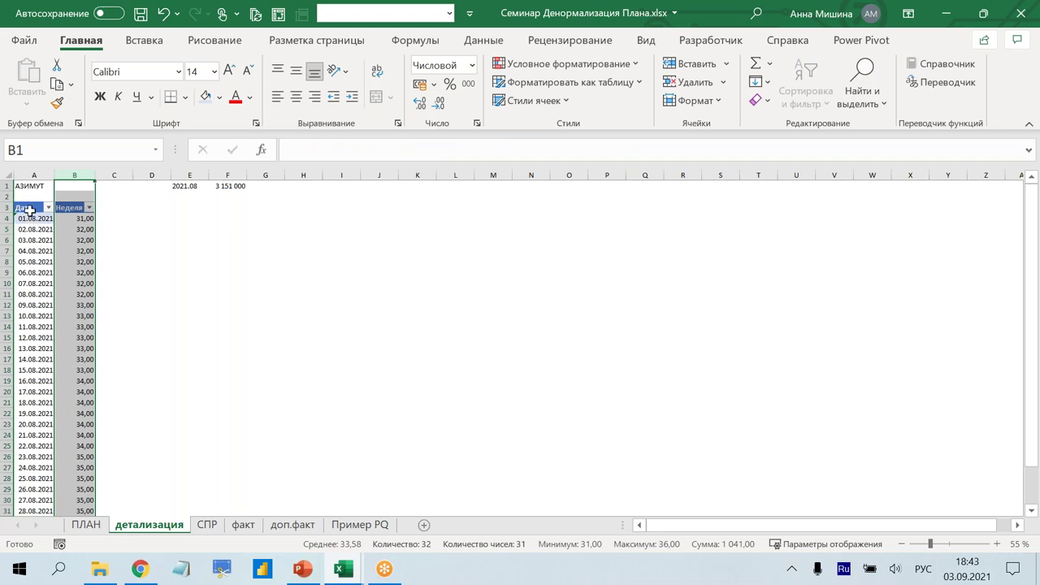
left_click(76, 219)
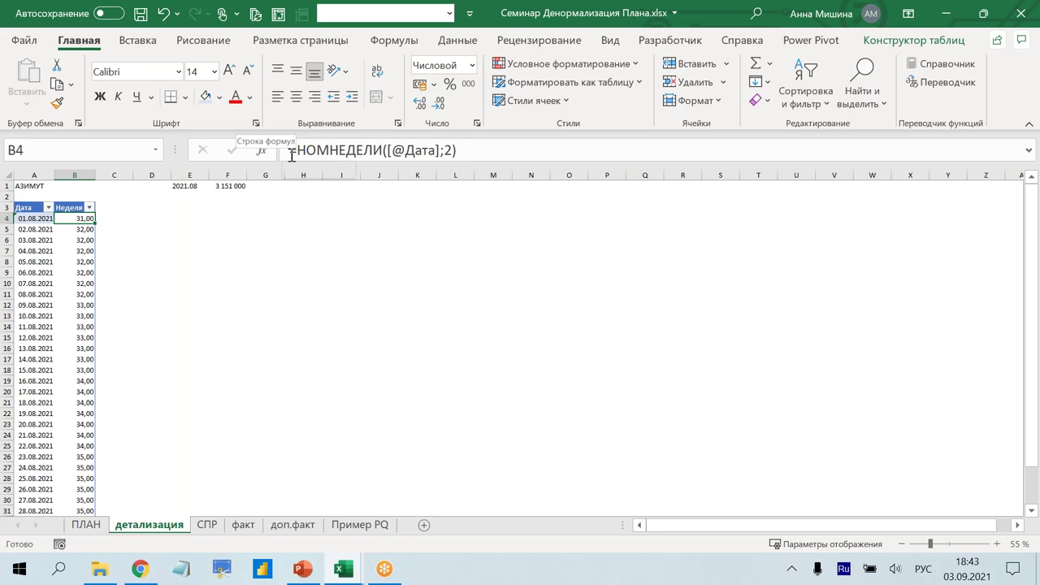
type("=")
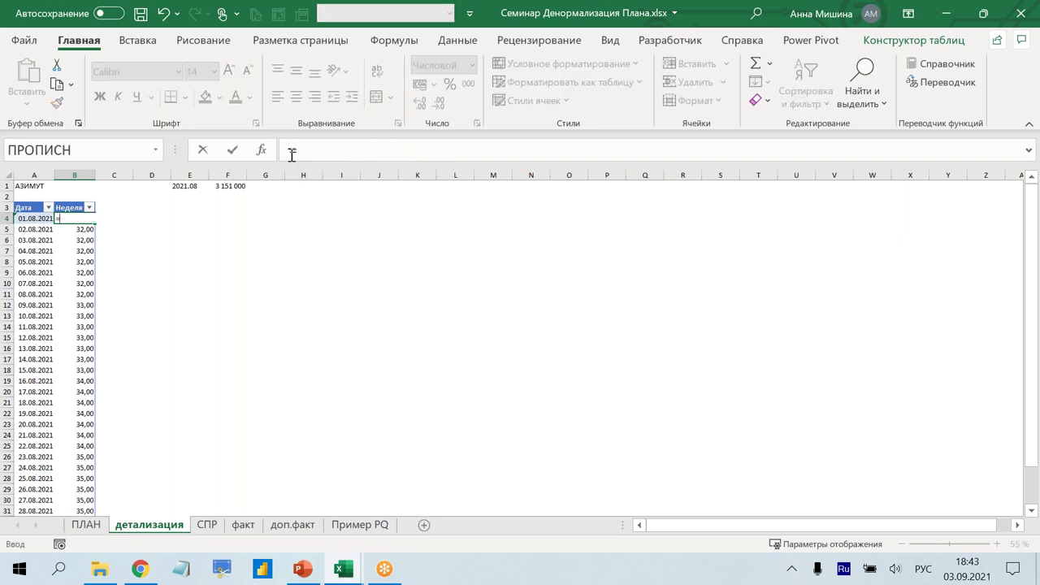
type("ден")
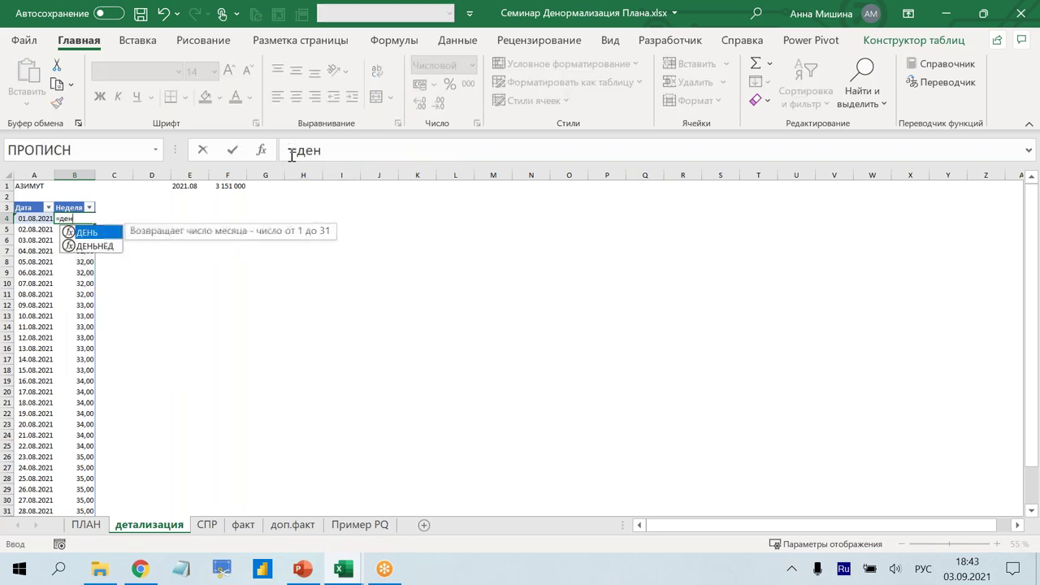
key("Tab")
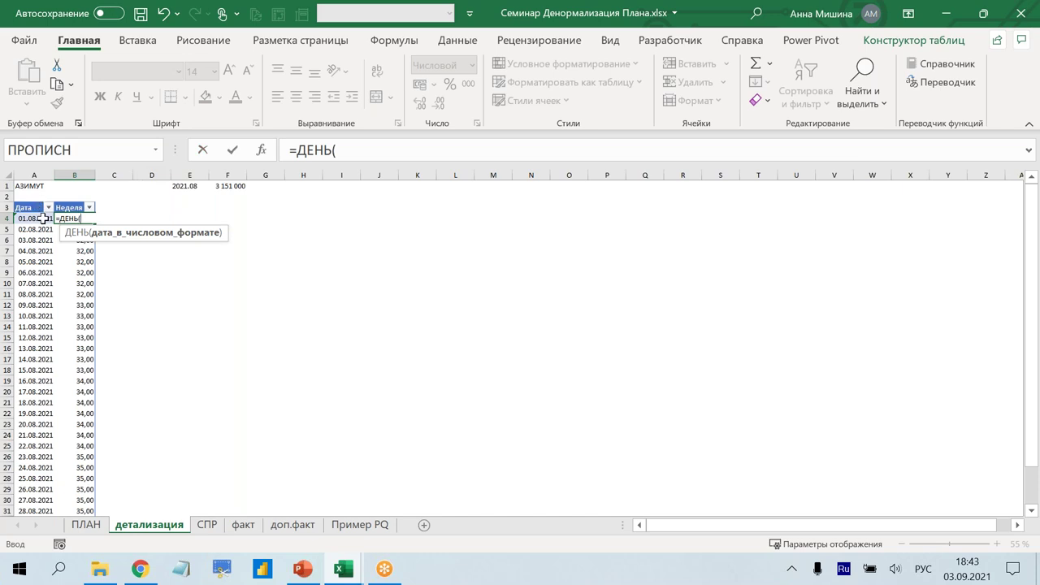
left_click(38, 218)
type(")")
key("Return")
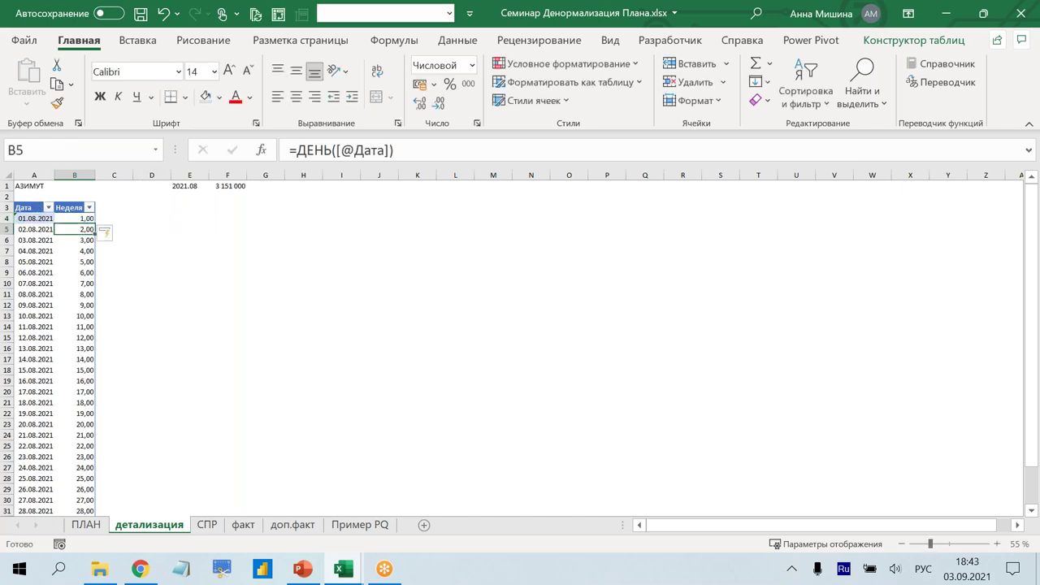
left_click(77, 218)
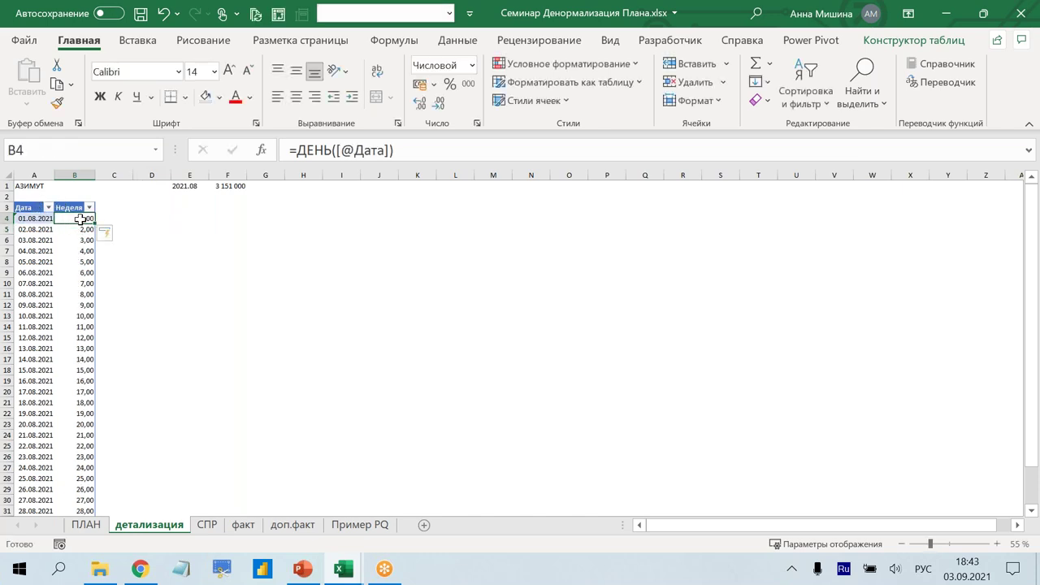
left_click(298, 149)
type("о")
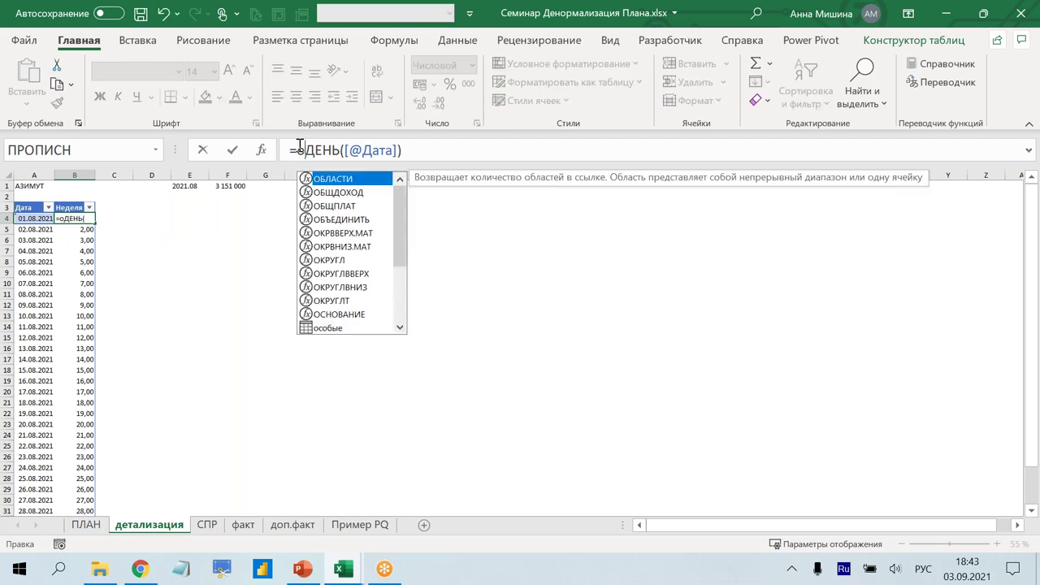
type("крвв")
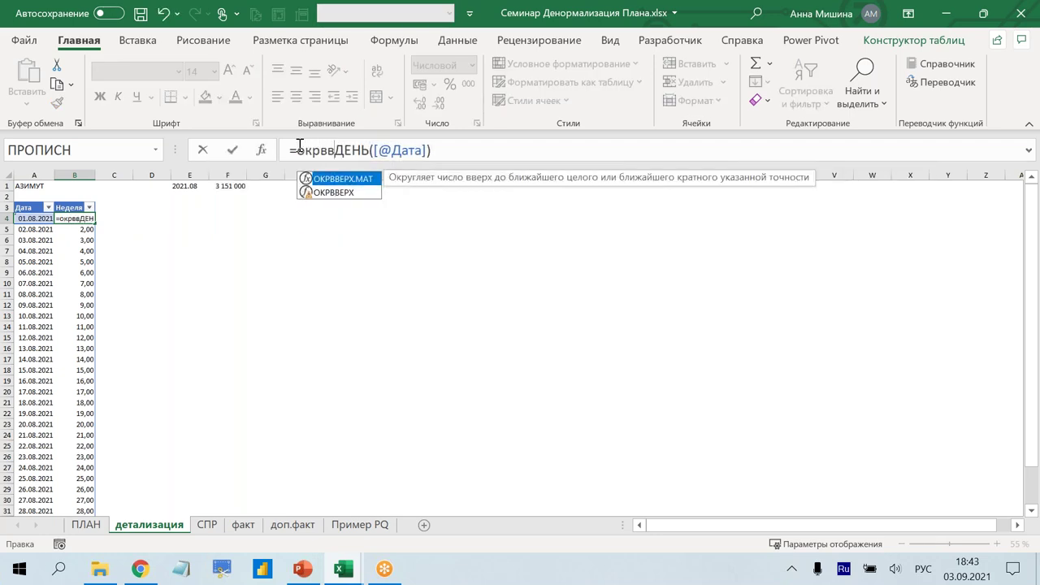
key("Down")
key("Tab")
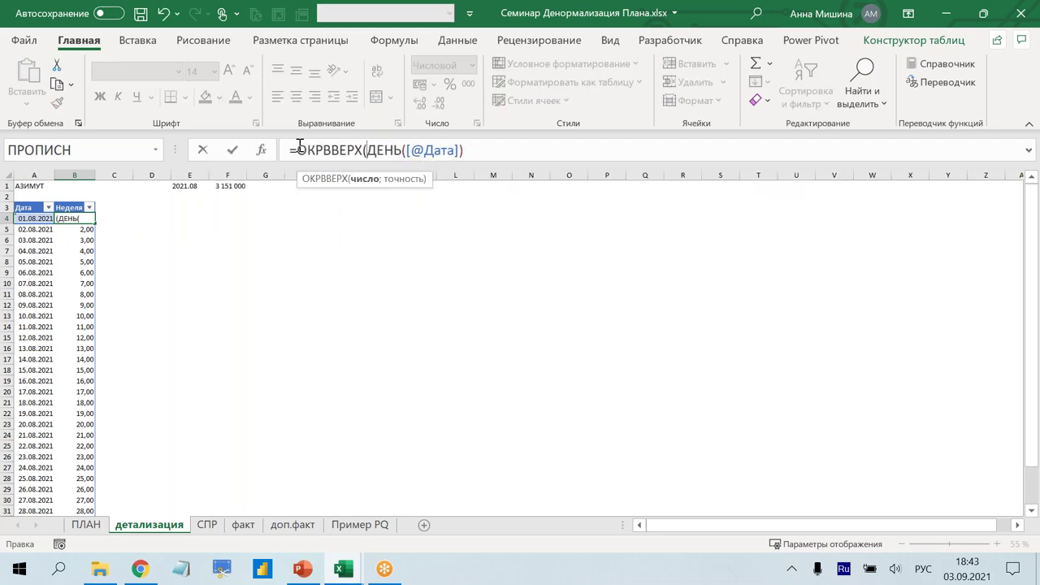
left_click(478, 152)
type(";")
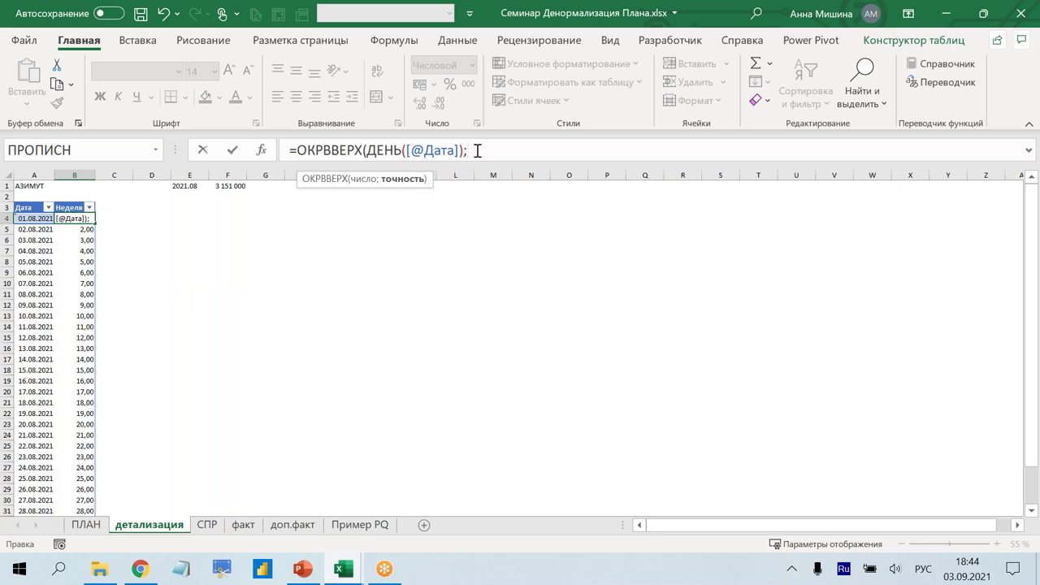
type("7")
type(")")
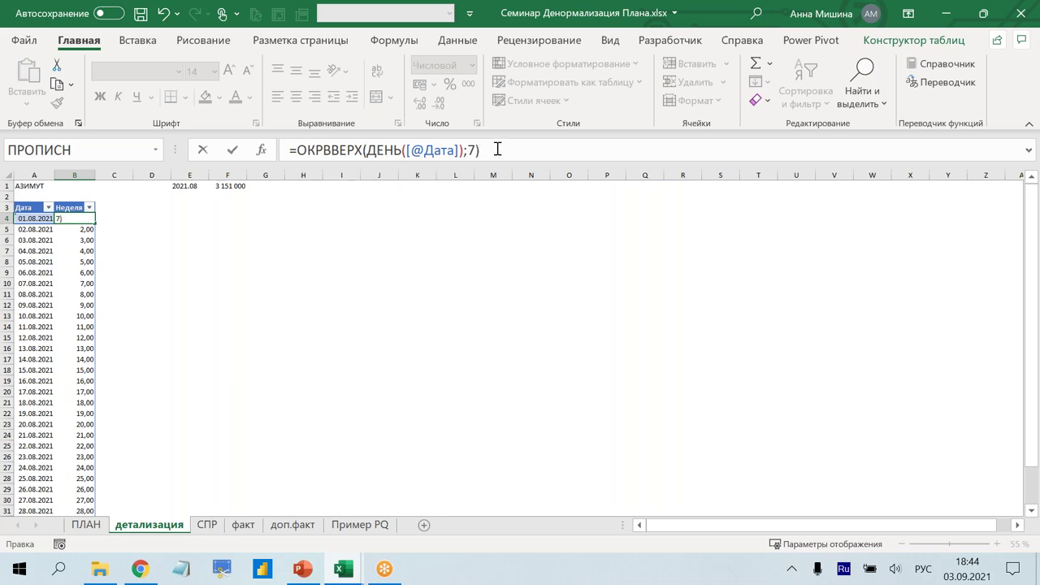
key("Return")
- Begin appending a division to B4's formula, then cancel the edit
scroll(82, 294, "down", 2)
scroll(82, 297, "down", 3)
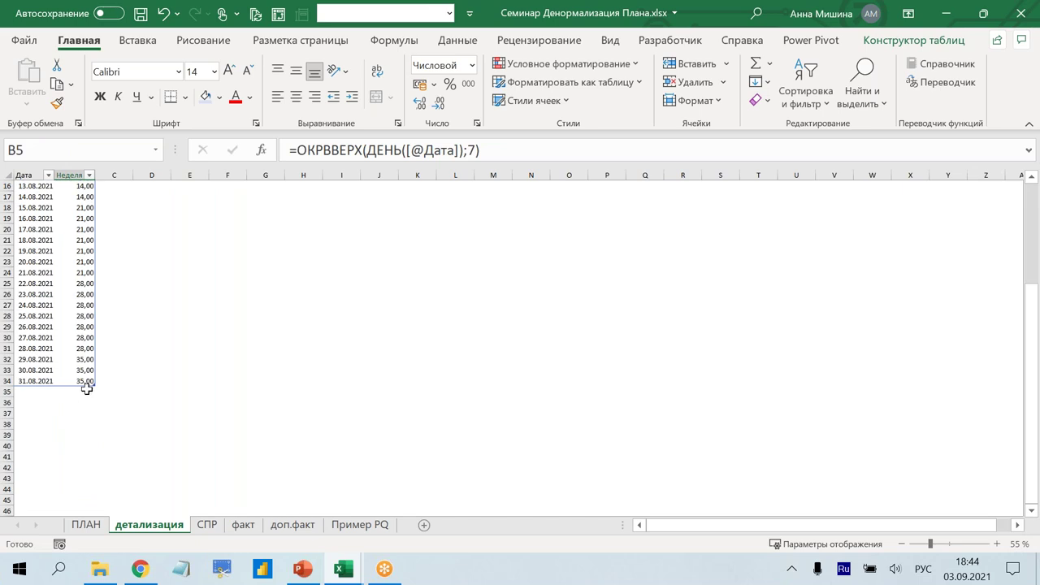
scroll(86, 388, "up", 5)
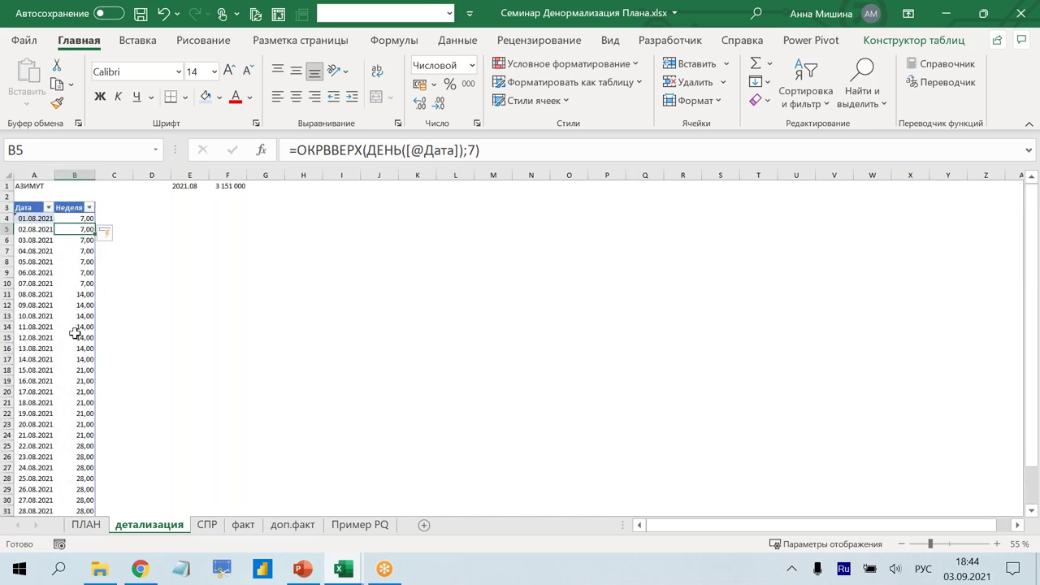
scroll(74, 334, "down", 5)
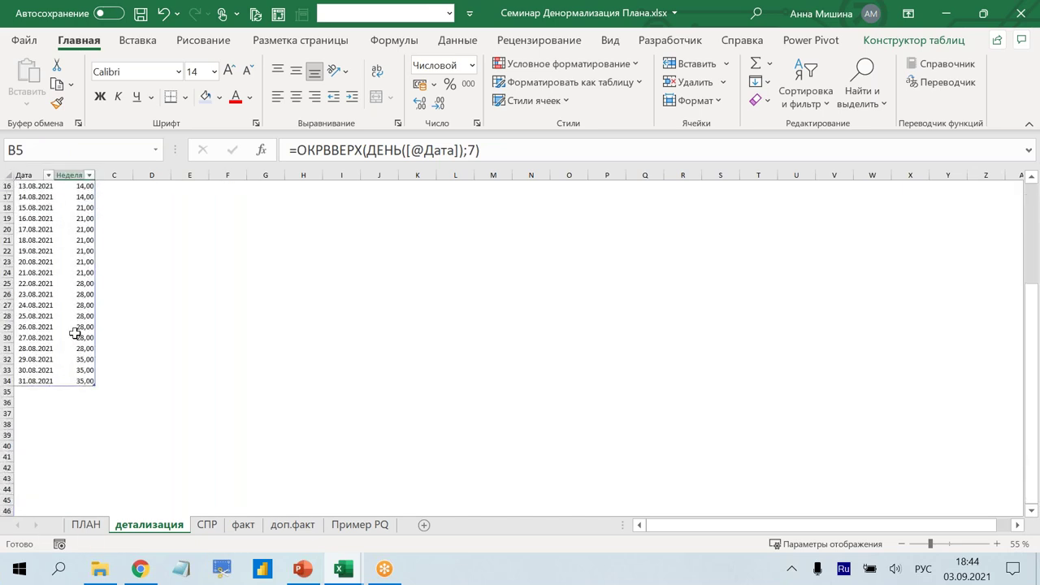
scroll(75, 331, "up", 5)
left_click(66, 217)
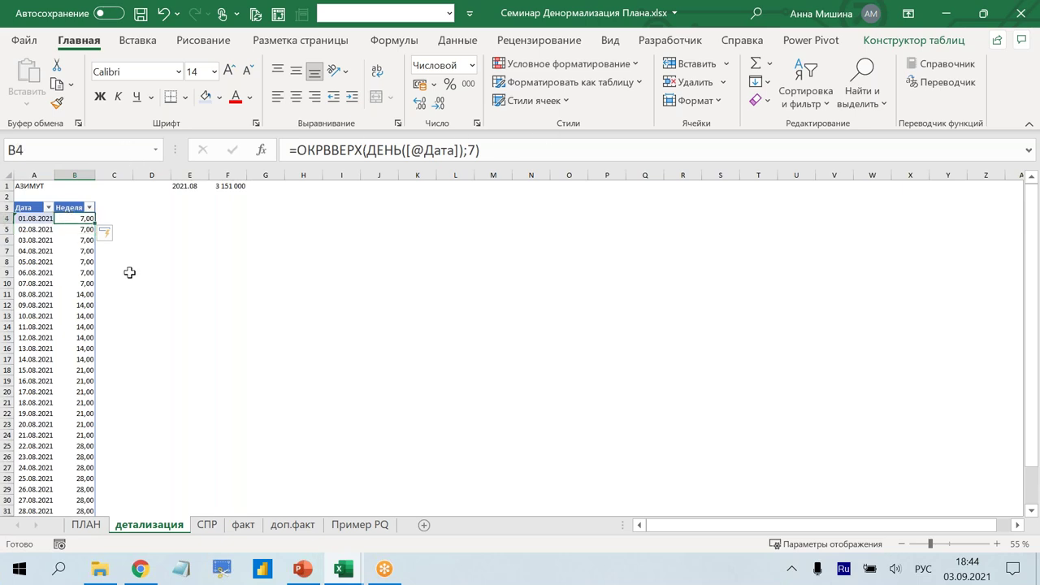
left_click(506, 152)
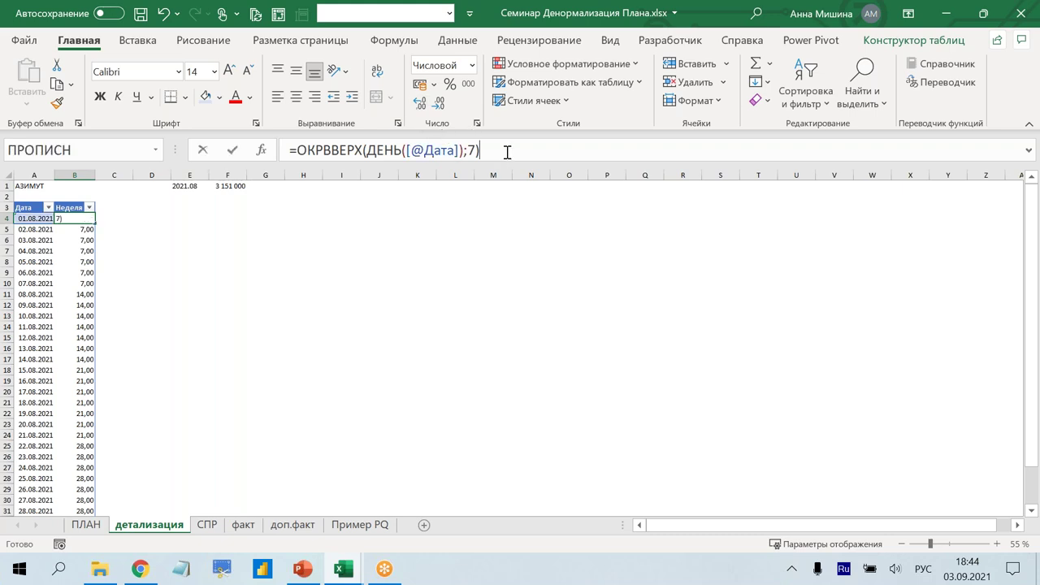
type("/")
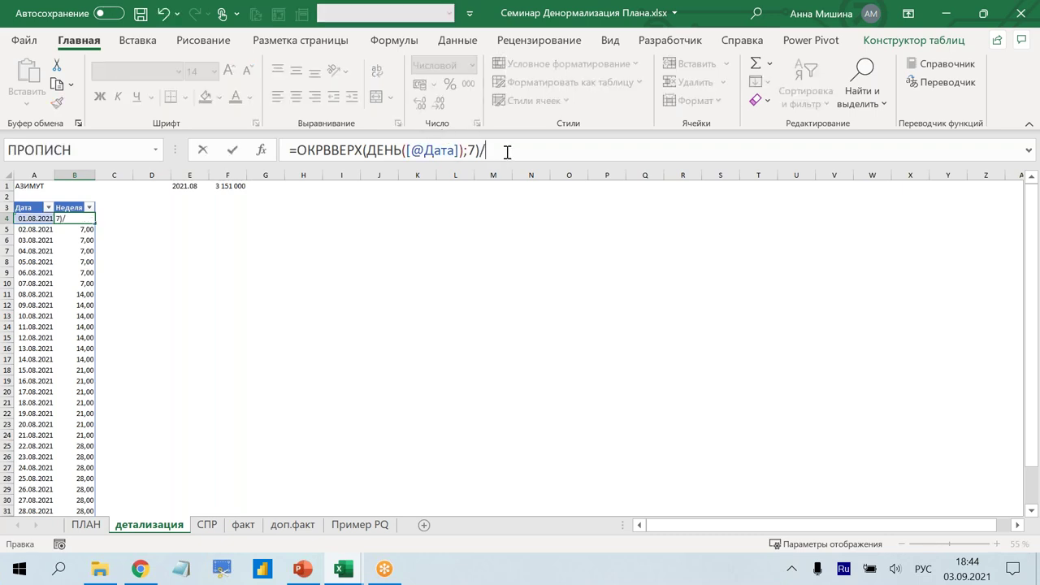
key("Escape")
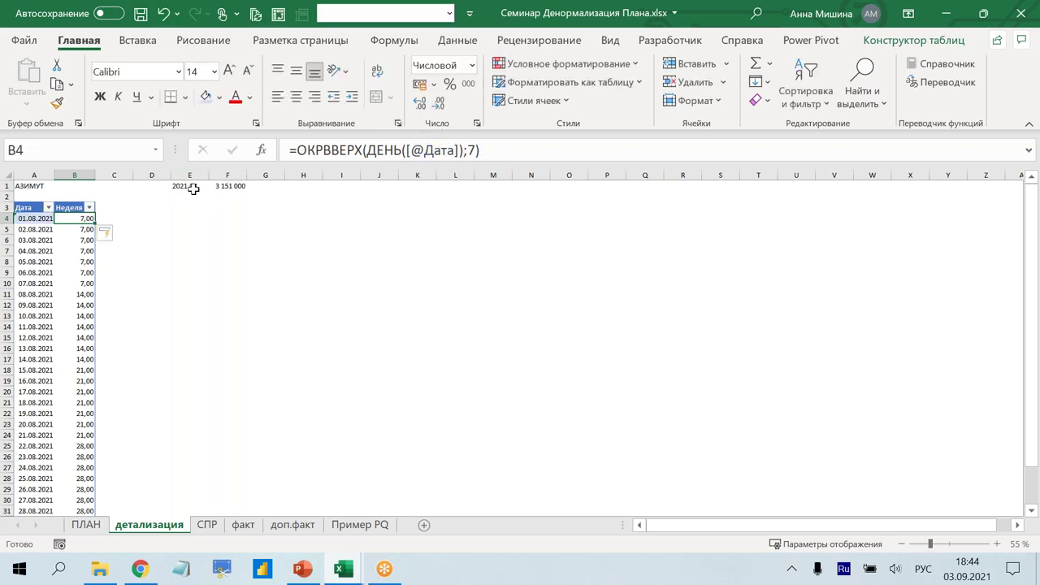
- Change the plan month in E1 from 2021.08 to 2021.02
left_click(193, 189)
left_click(393, 150)
key("BackSpace")
type("2")
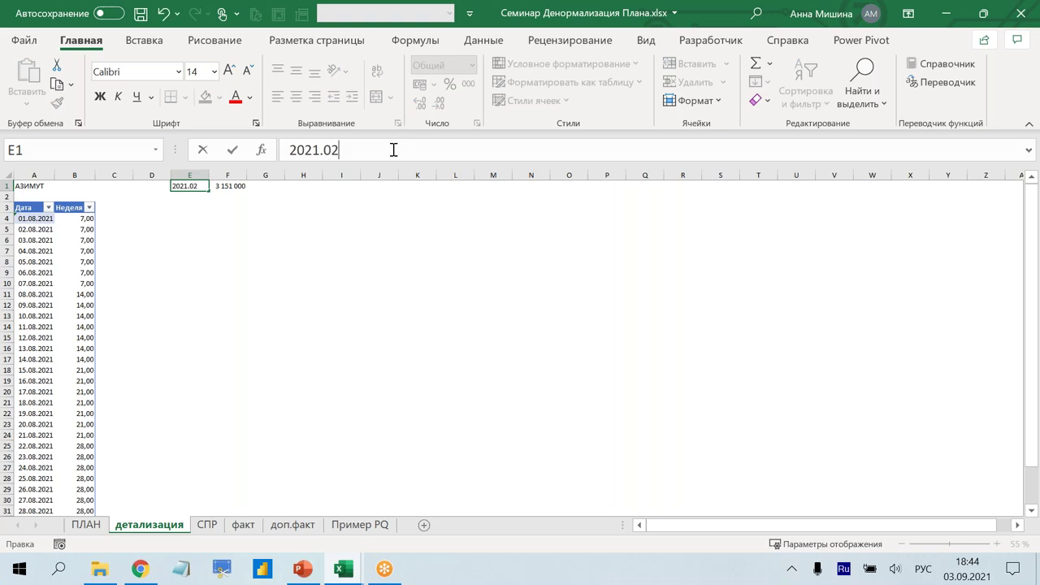
key("Return")
- Review the February table rows and reopen B4's formula for editing at its end
scroll(44, 303, "down", 1)
scroll(107, 277, "down", 5)
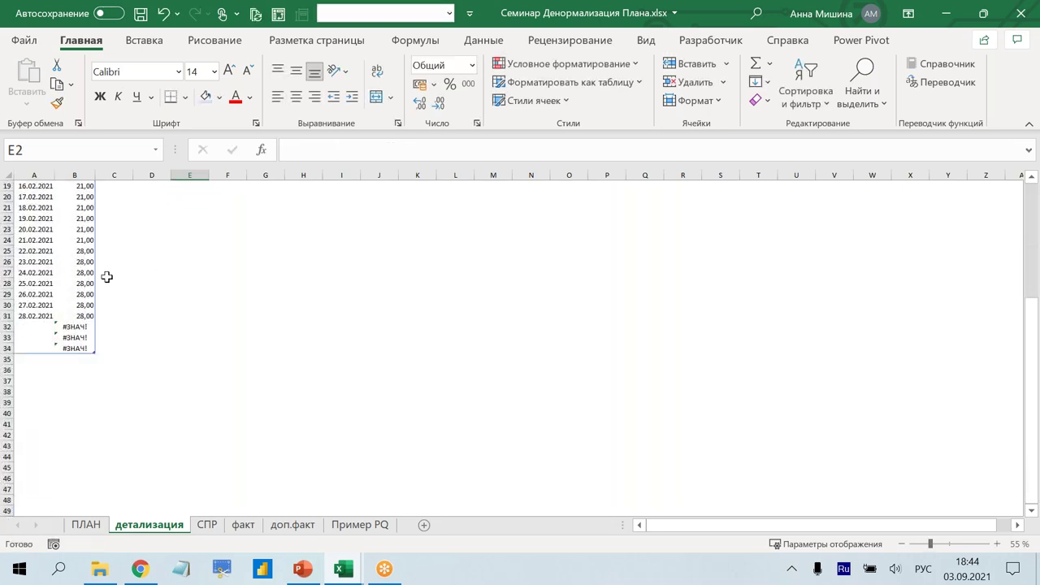
scroll(106, 277, "up", 6)
left_click(85, 219)
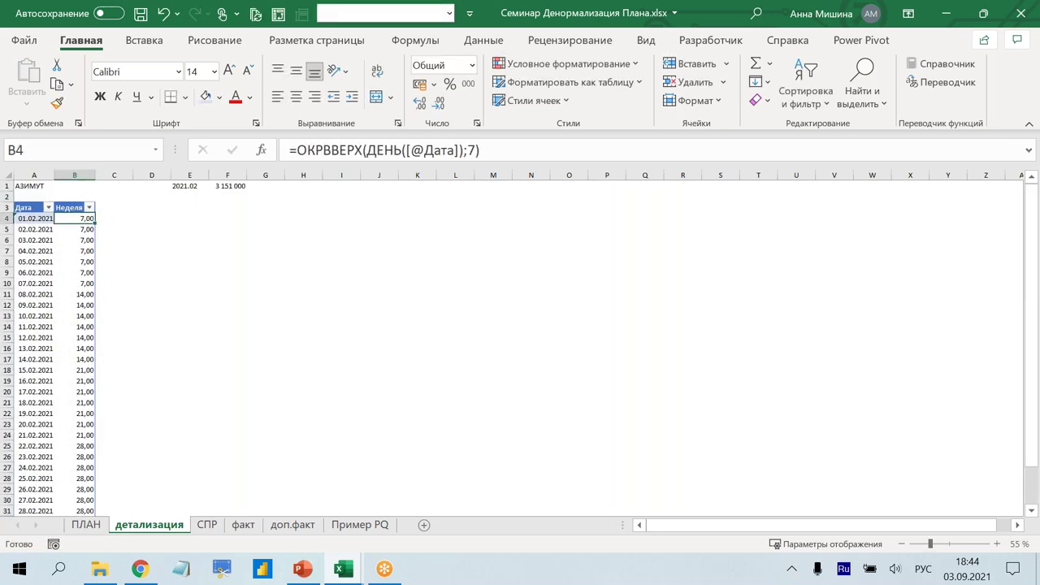
left_click(508, 146)
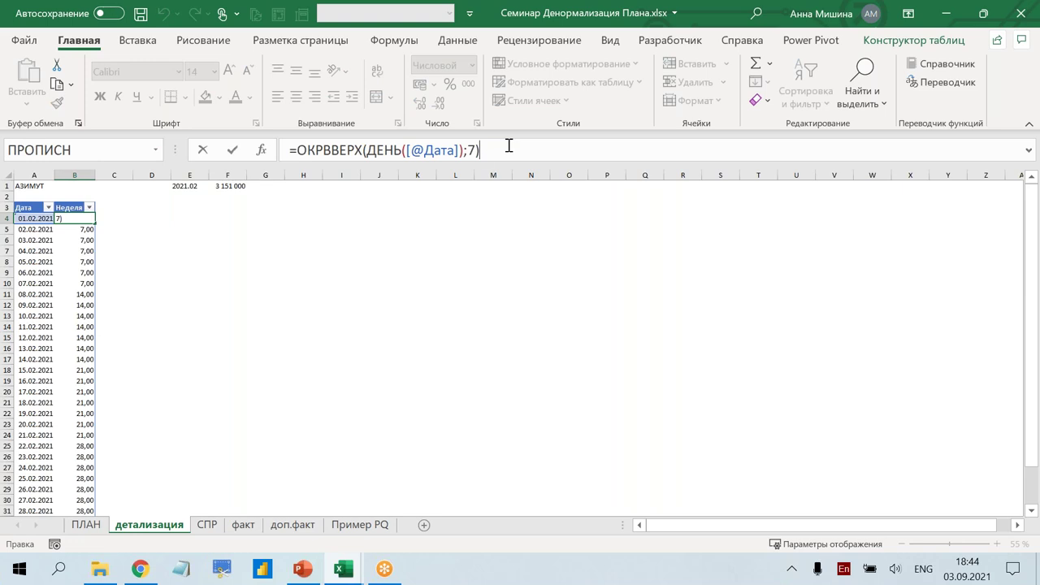
key("alt+shift")
type("/7")
left_click(298, 149)
type("если")
key("Down")
key("Down")
key("Tab")
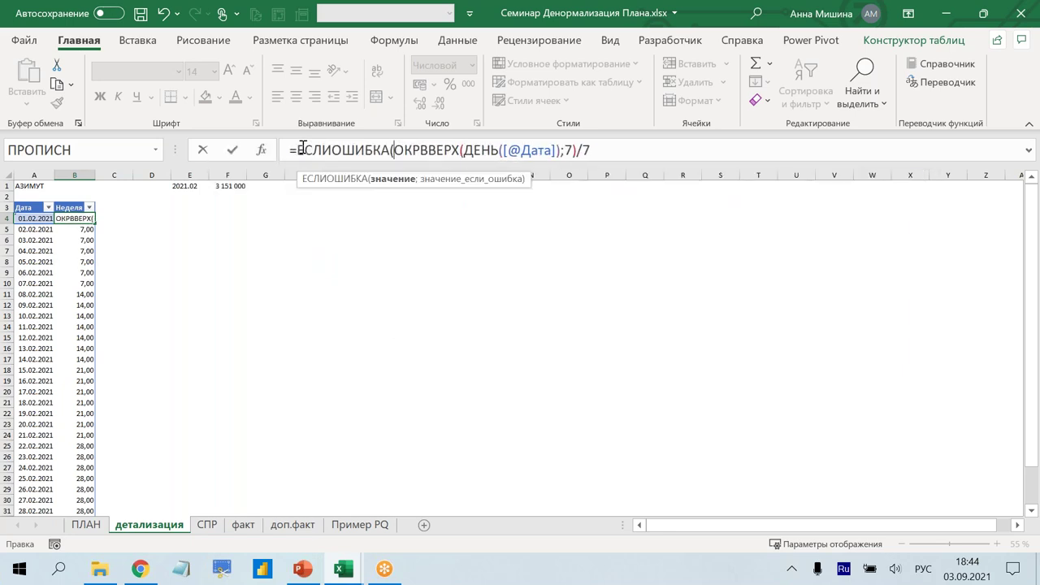
left_click(611, 152)
type(";7")
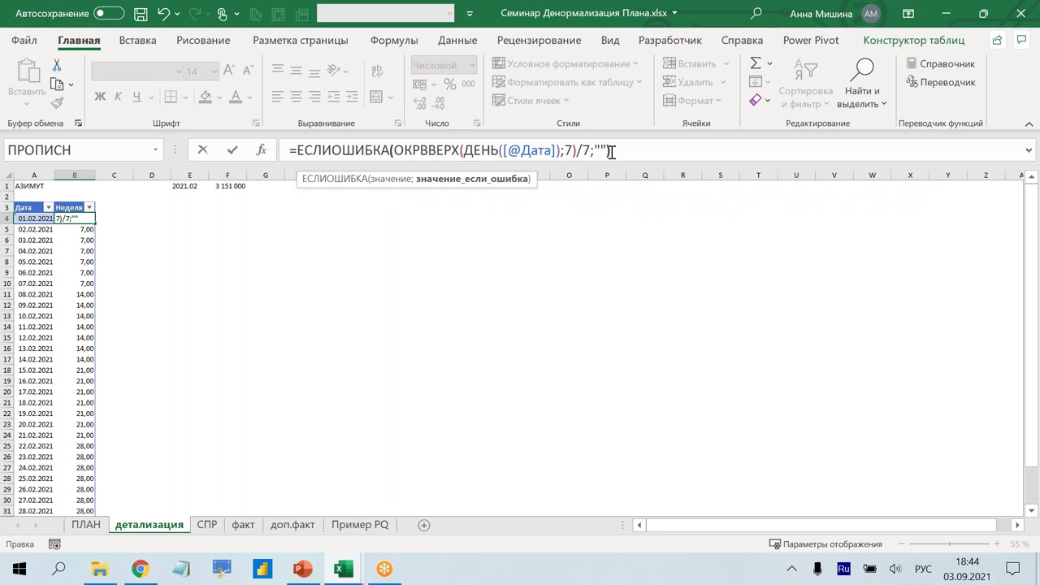
type(")")
key("Return")
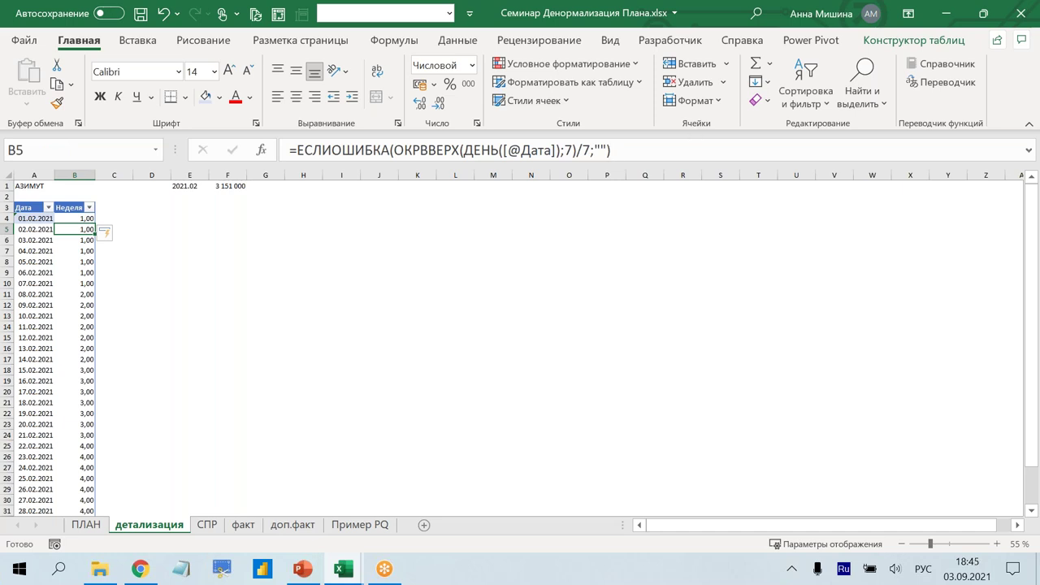
- Scroll through the resulting week numbers 1 to 4, then select cell C3
left_click(343, 569)
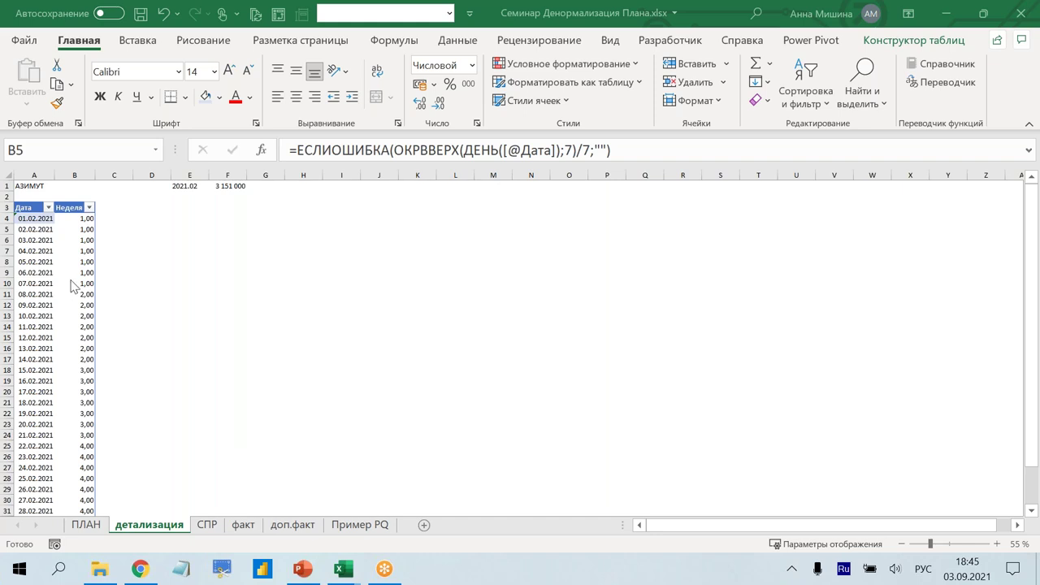
scroll(71, 286, "down", 5)
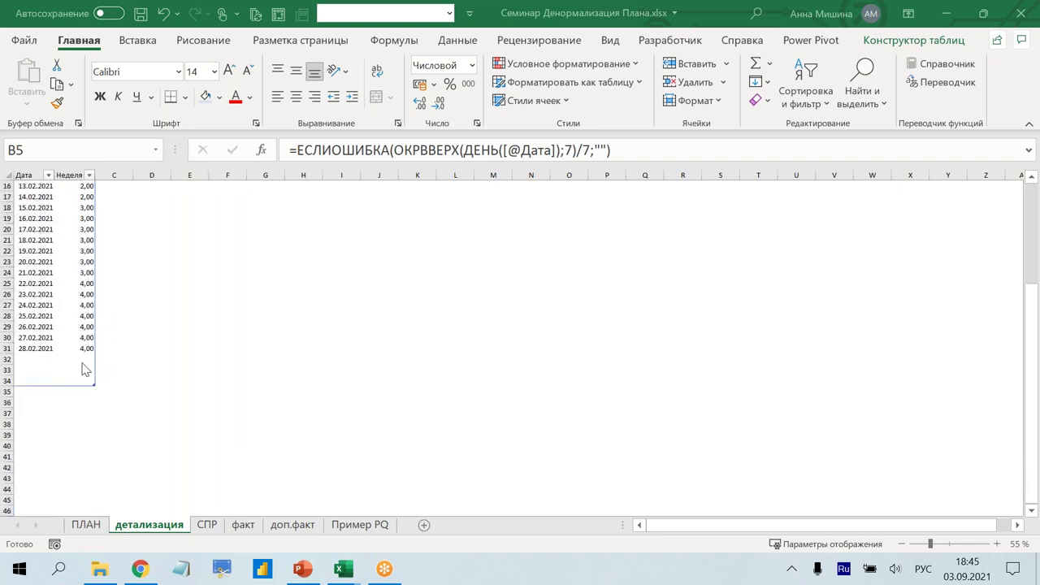
scroll(79, 385, "up", 5)
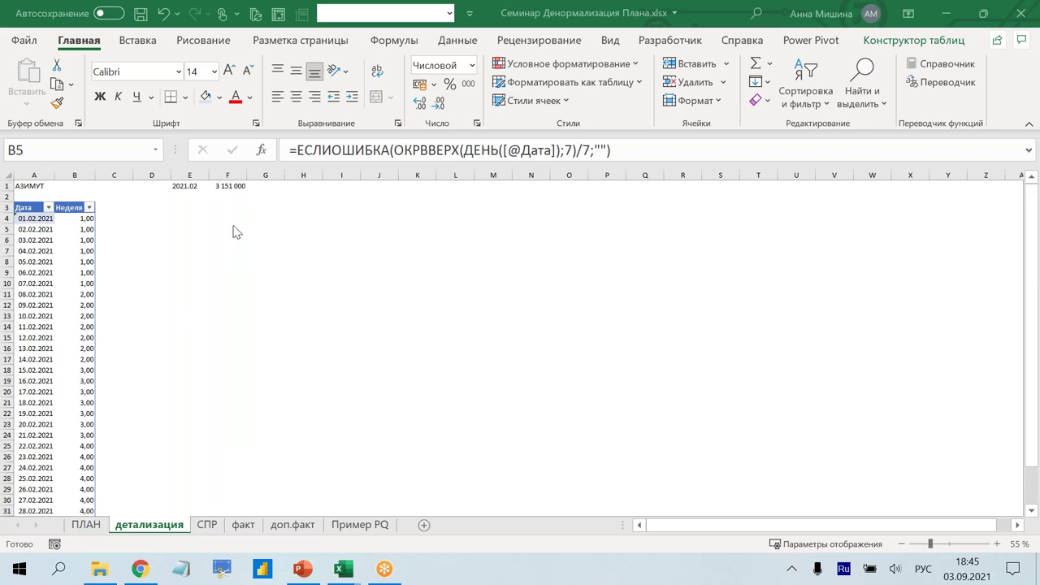
left_click(114, 209)
- Enter the header коэф in C3 to add a third table column
type("коэ")
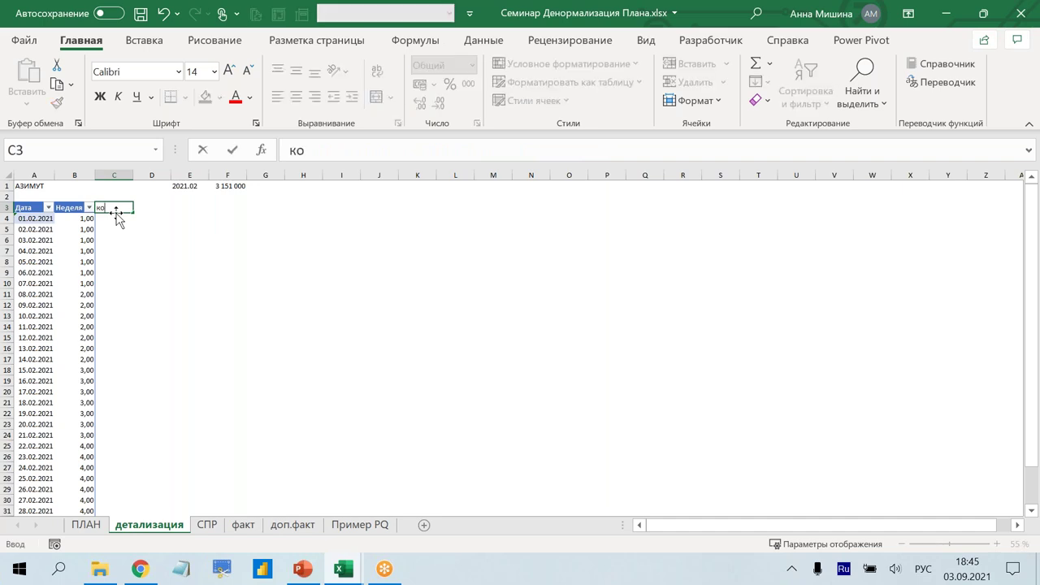
type("ф")
key("Return")
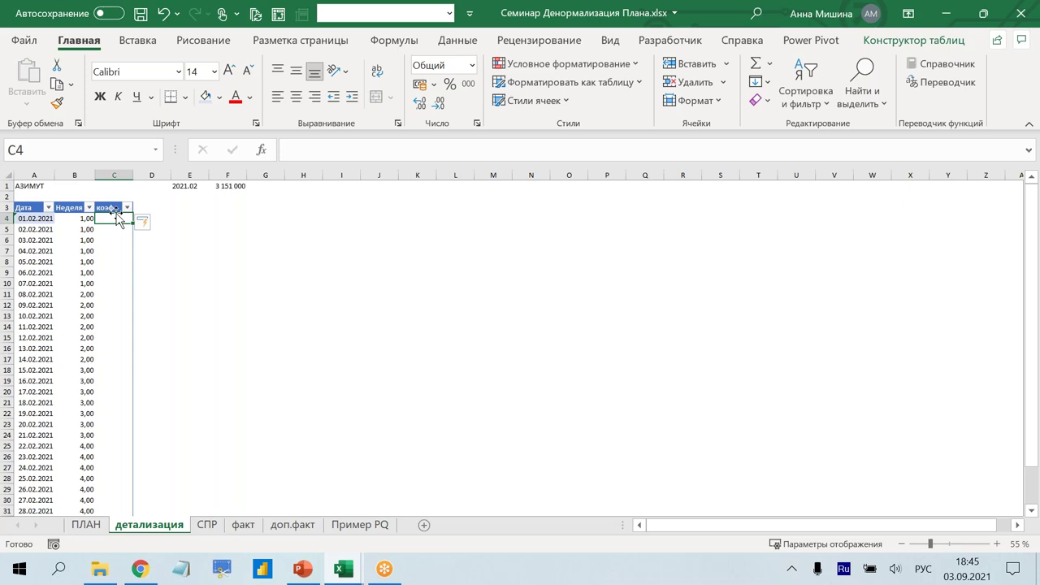
- On the СПР sheet, review the August coefficient row and start a test entry in H11
left_click(208, 525)
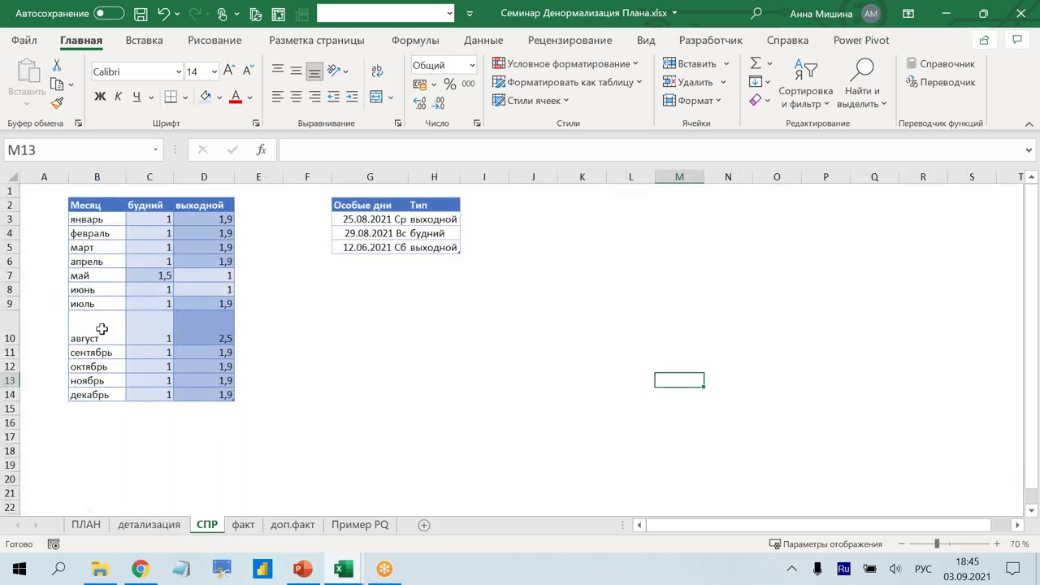
left_click_drag(101, 328, 205, 330)
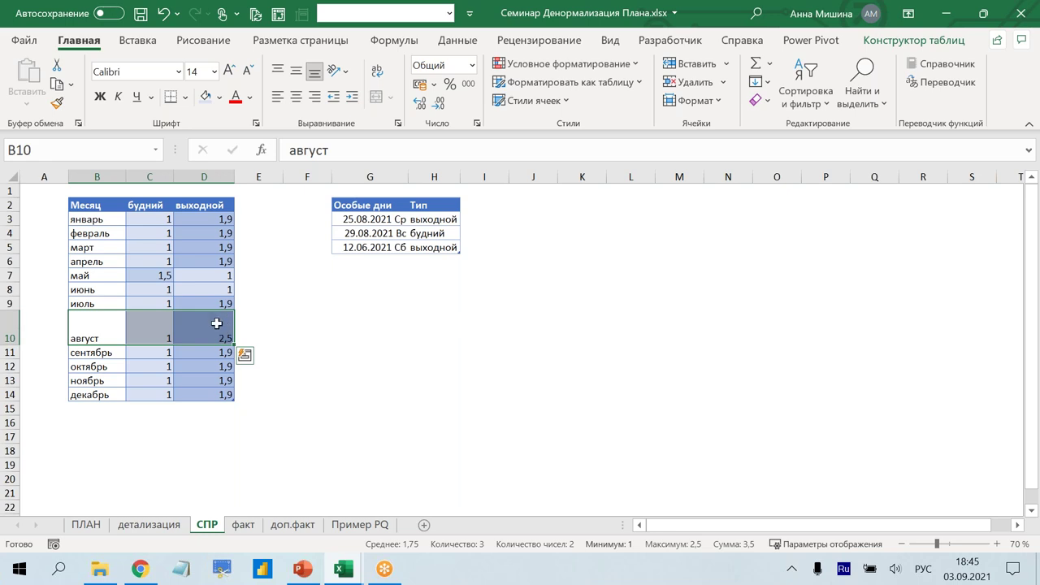
left_click(447, 348)
type("пн")
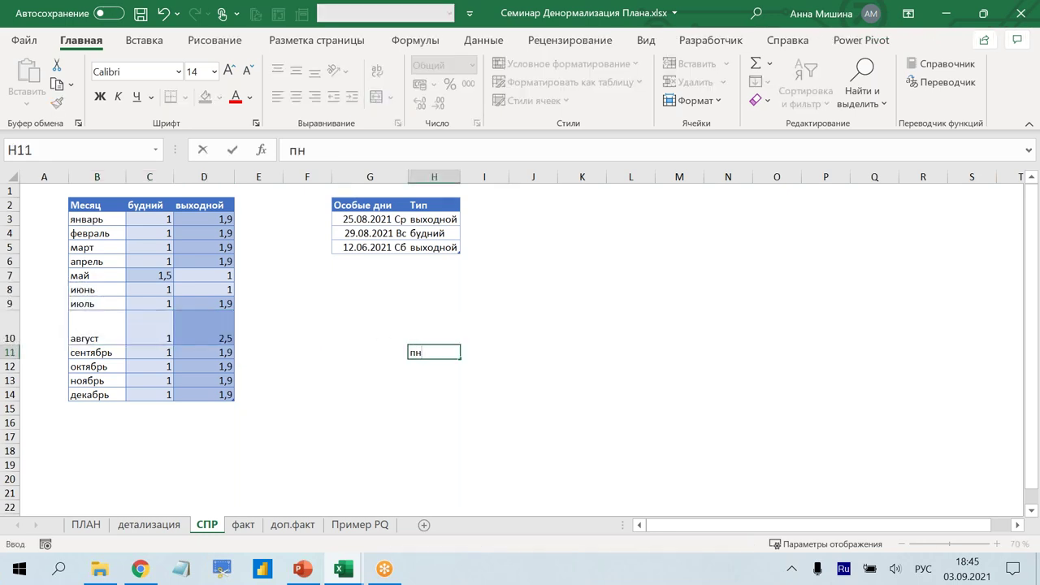
type("r")
key("Return")
- Enter пн in H11 and вн in H12, fixing the keyboard-layout mix-up and extra letter
left_click(433, 352)
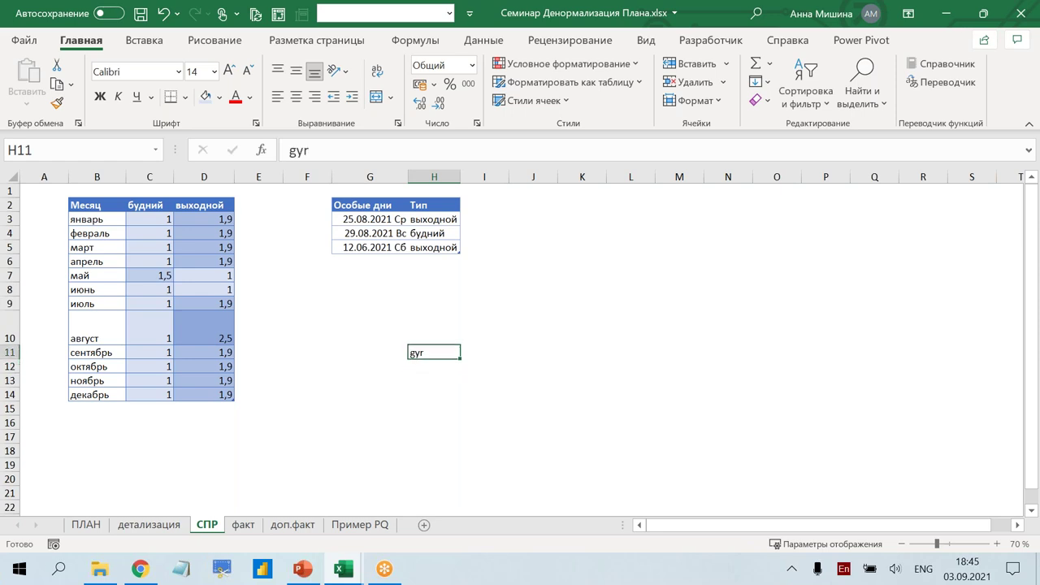
type("gy")
key("Return")
type("вн")
left_click(430, 352)
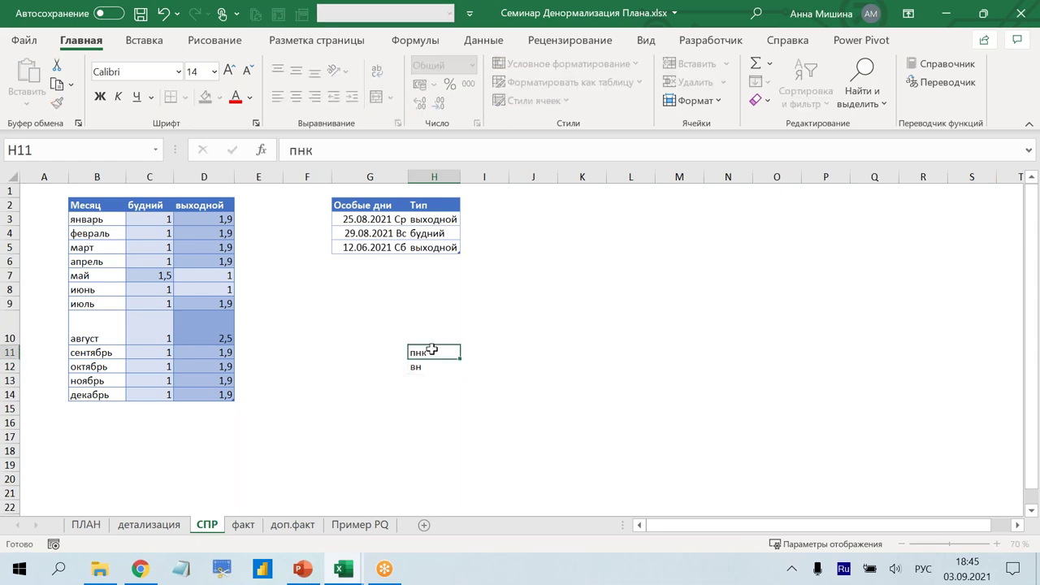
left_click(347, 152)
key("BackSpace")
key("Return")
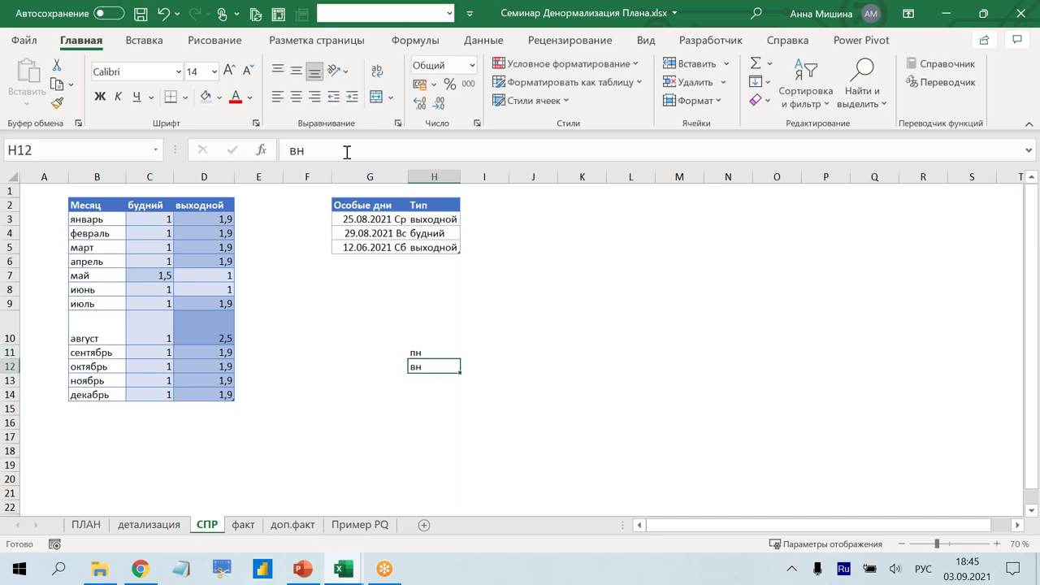
- Fill вн down column H, fill a weekday series from H11 to H19, and enter 1 in I11
left_click_drag(460, 373, 461, 449)
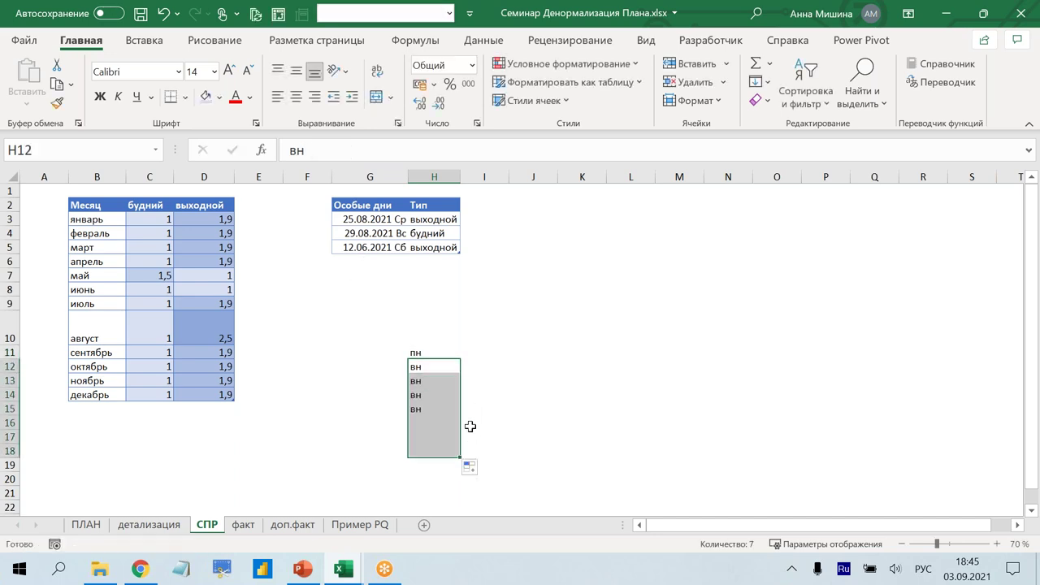
left_click(436, 355)
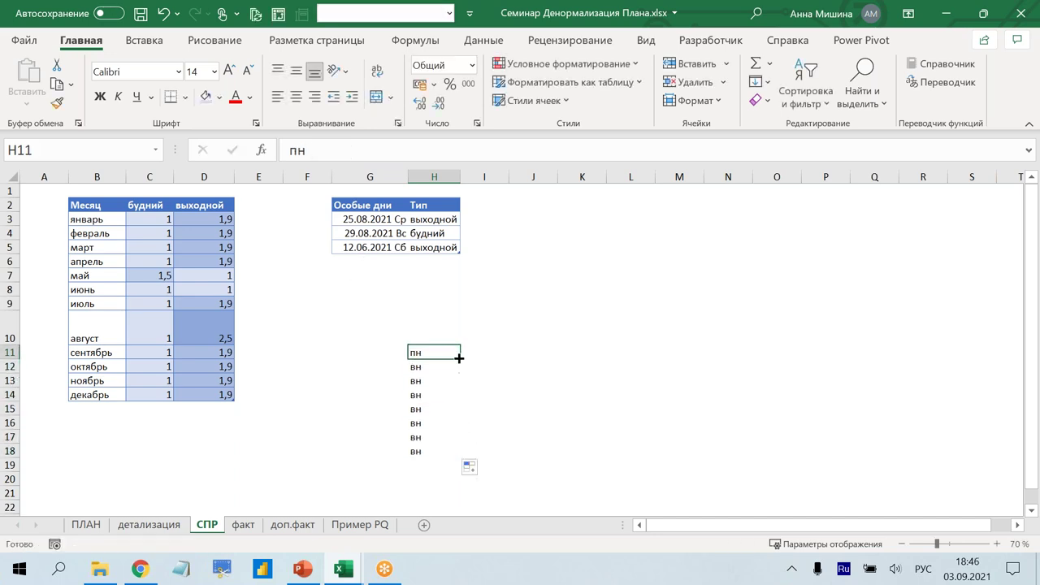
left_click_drag(461, 358, 460, 468)
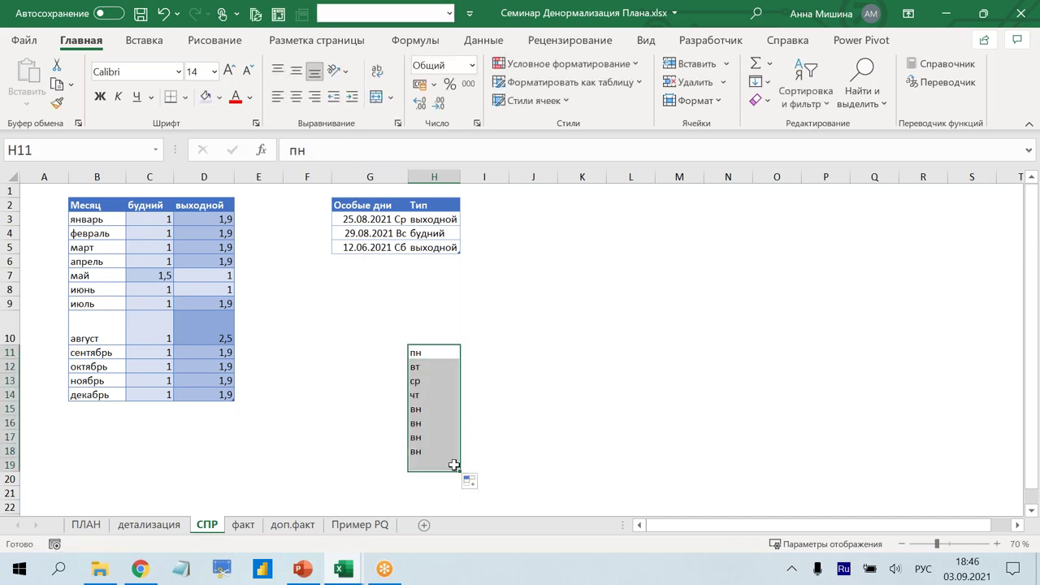
left_click(478, 352)
type("1")
key("Return")
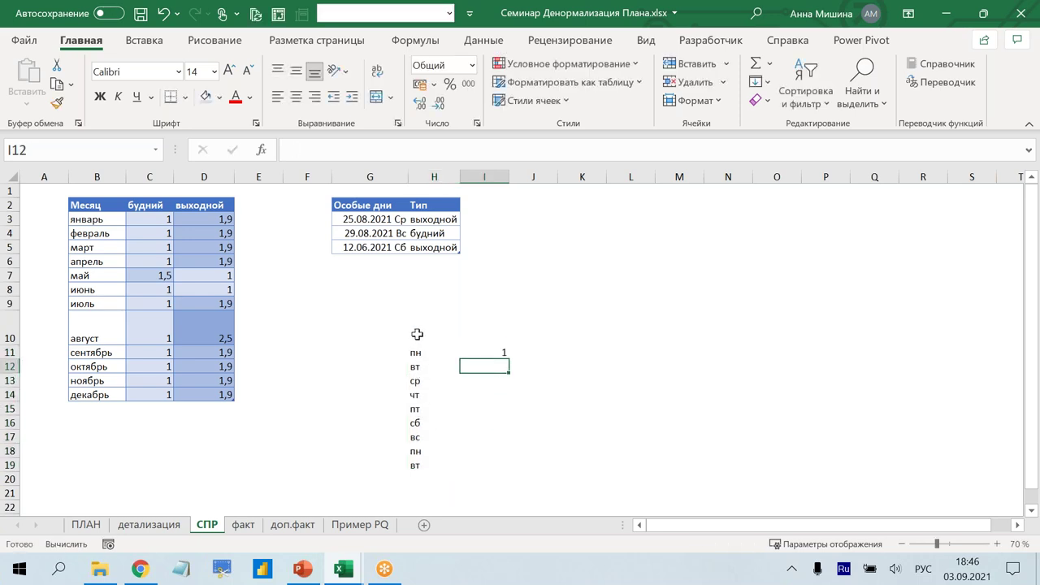
- Clear the test block H10:I19 and select the August row B10:D10
left_click_drag(418, 331, 503, 463)
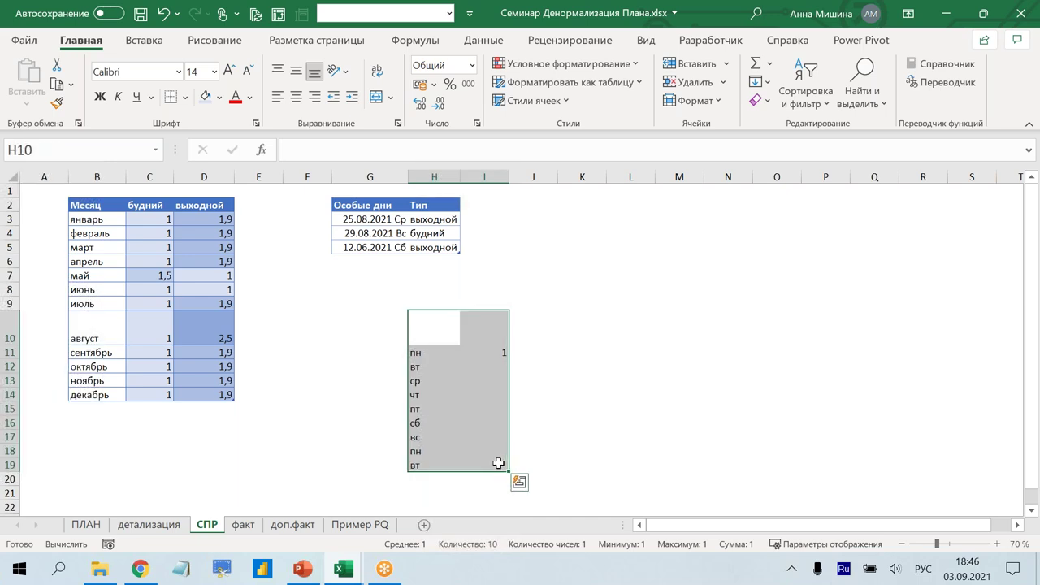
key("Delete")
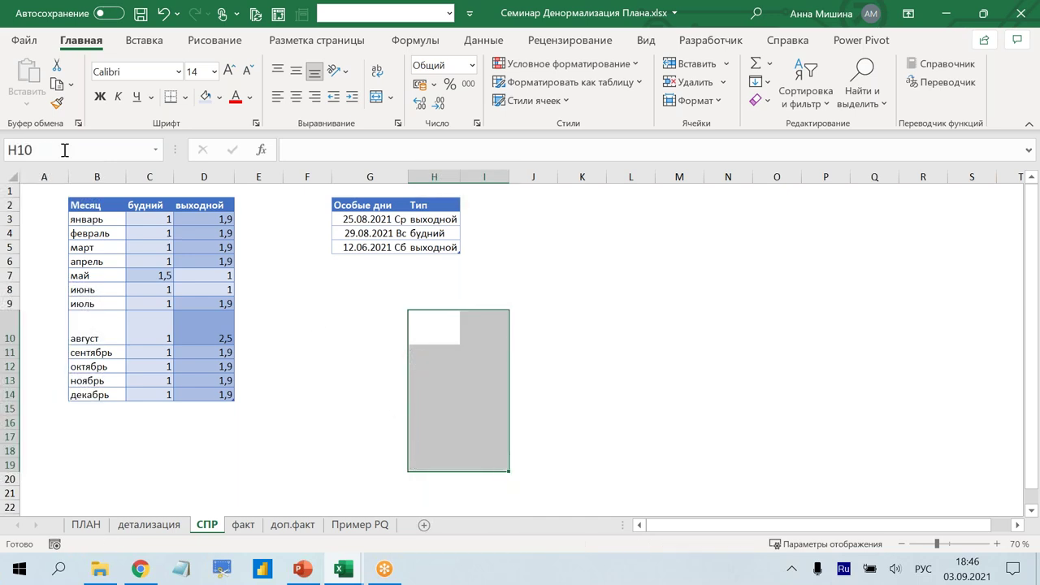
left_click(104, 328)
left_click_drag(104, 328, 204, 332)
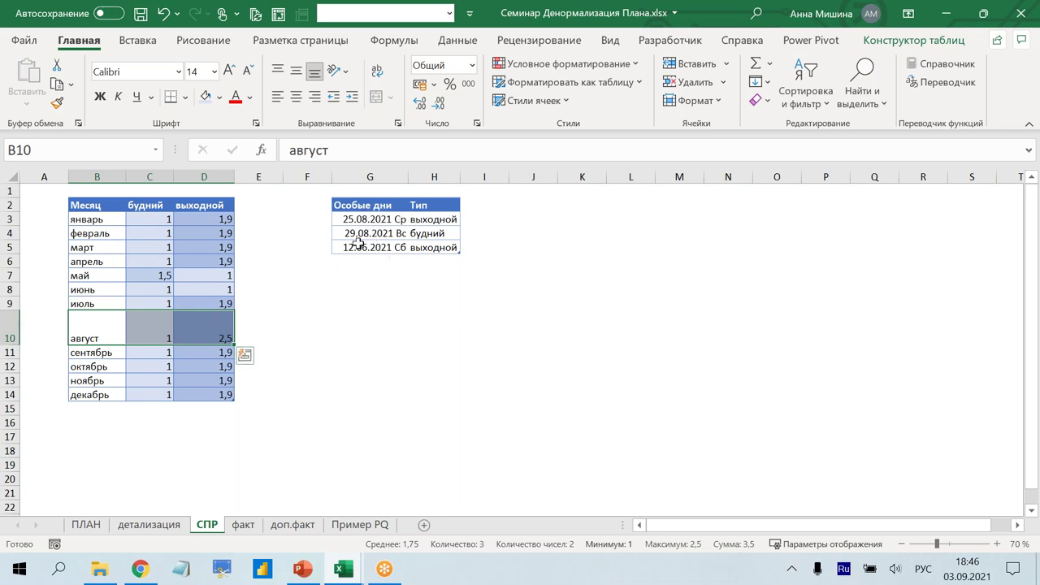
- Widen column G, left-align dates G3:G5, check day types in H3:H4, then view the факт sheet
left_click_drag(406, 176, 456, 177)
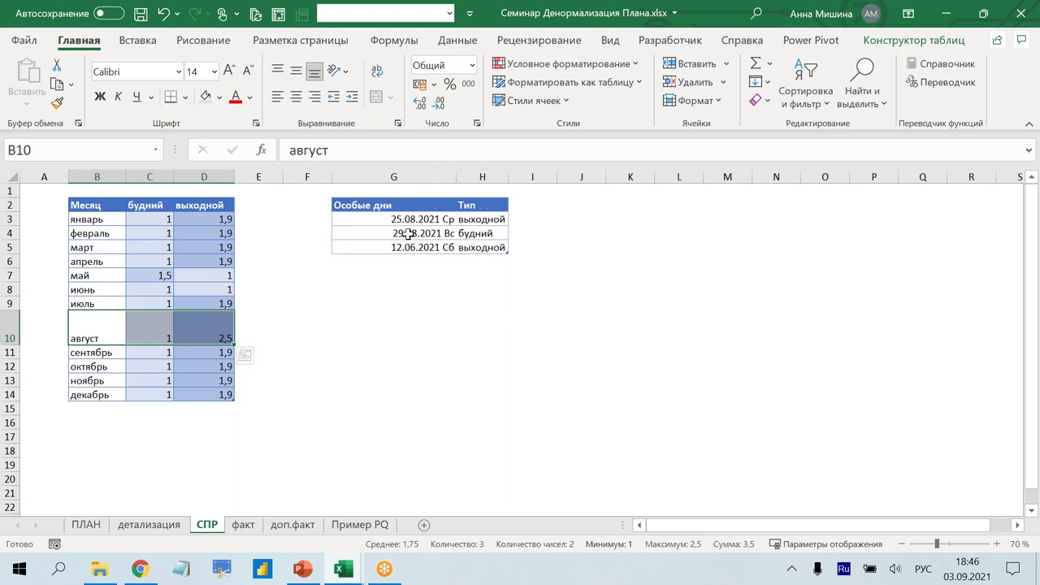
left_click_drag(389, 219, 422, 247)
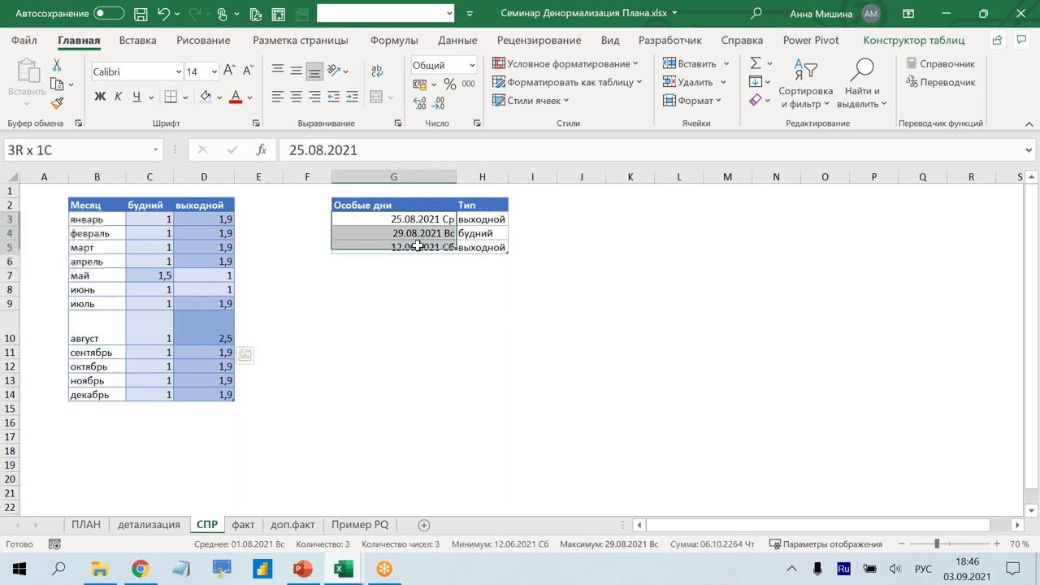
left_click(278, 97)
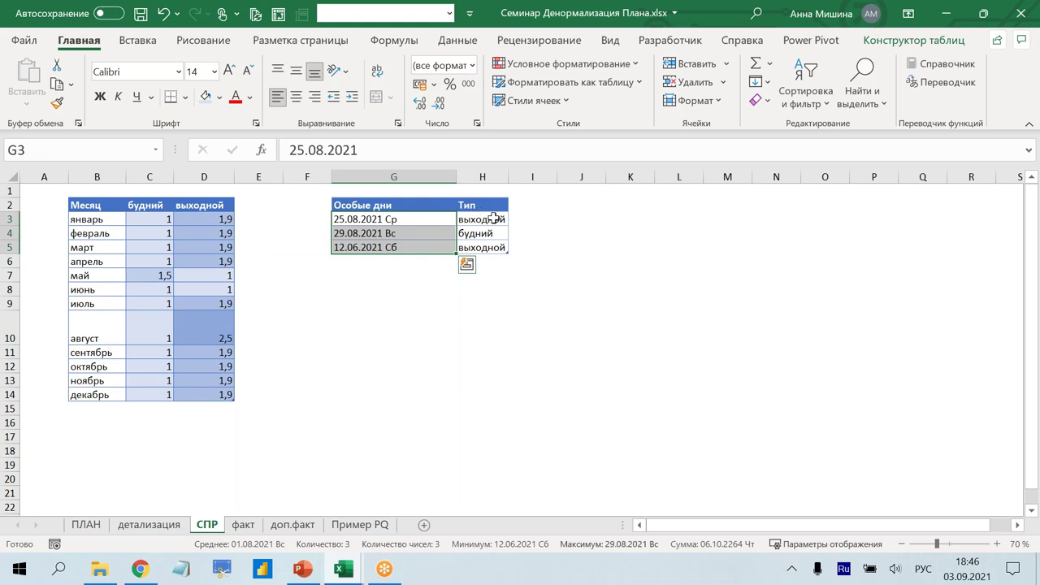
left_click(494, 218)
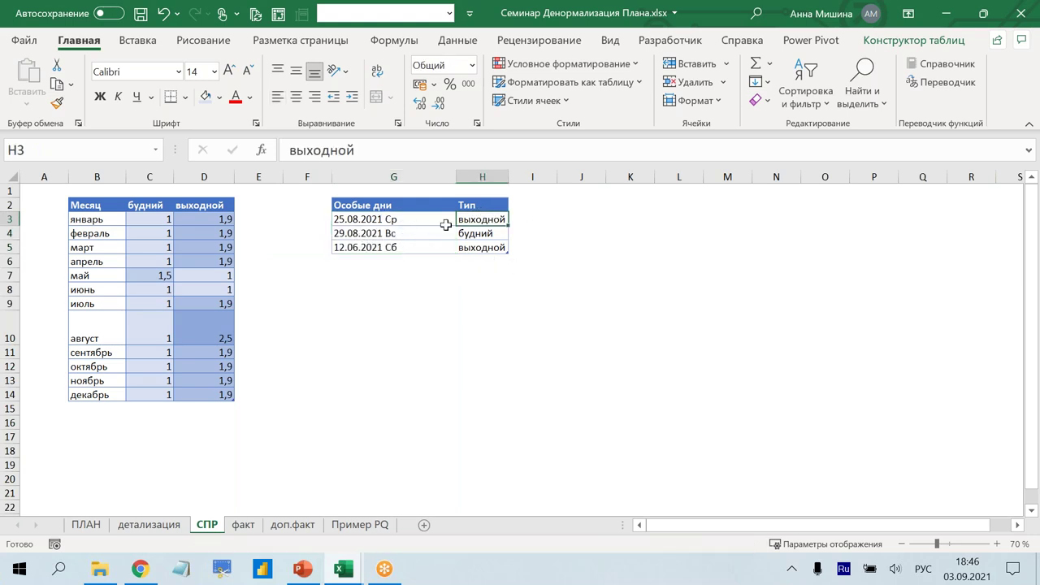
left_click(495, 234)
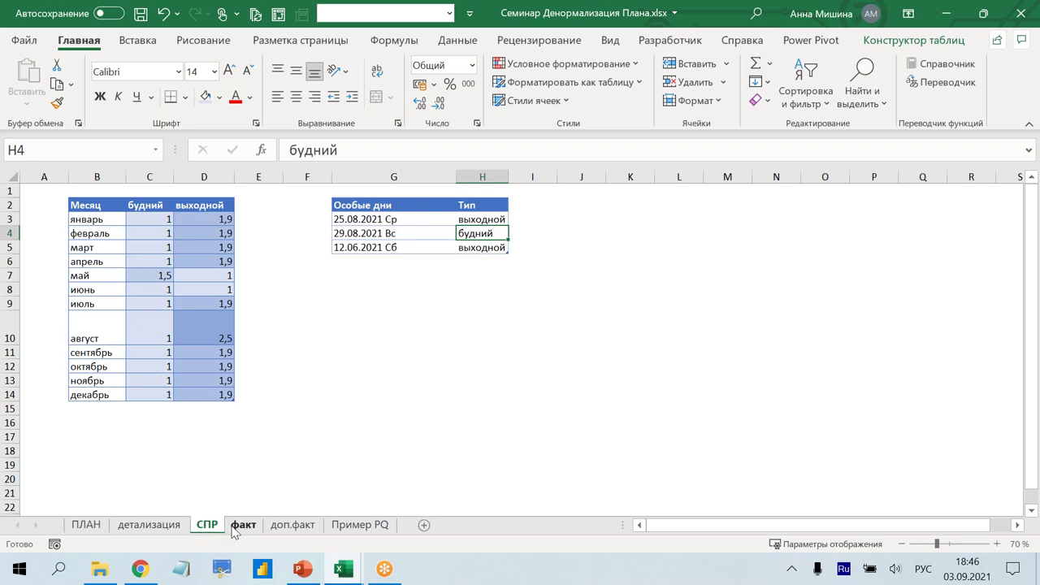
left_click(235, 526)
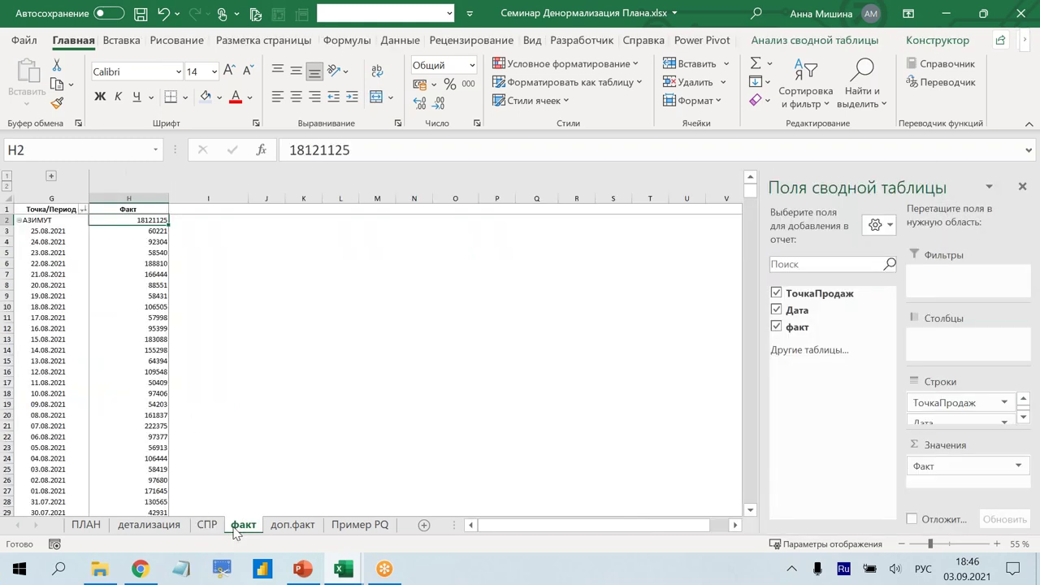
left_click(149, 525)
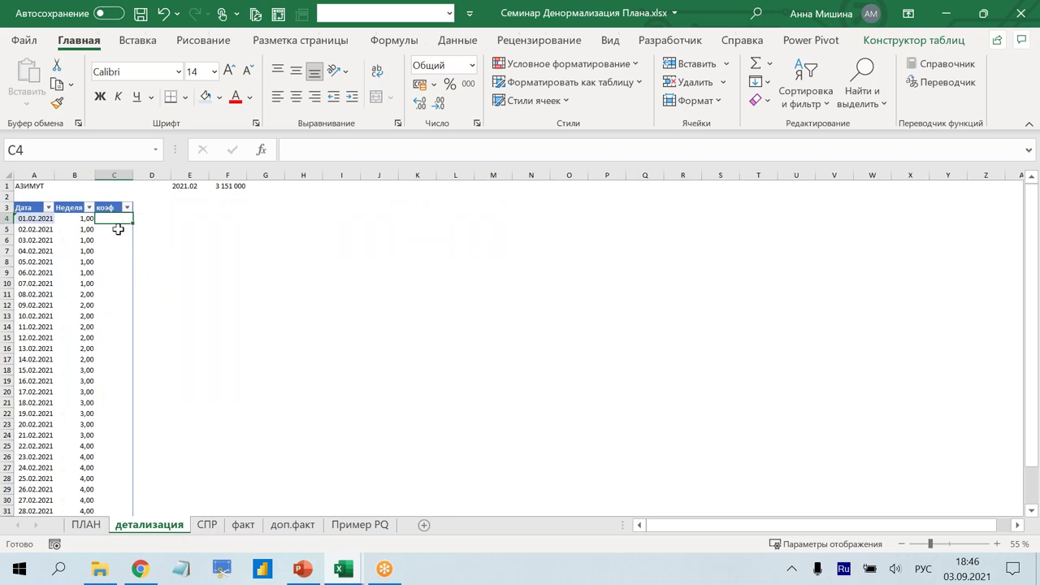
type("=впр")
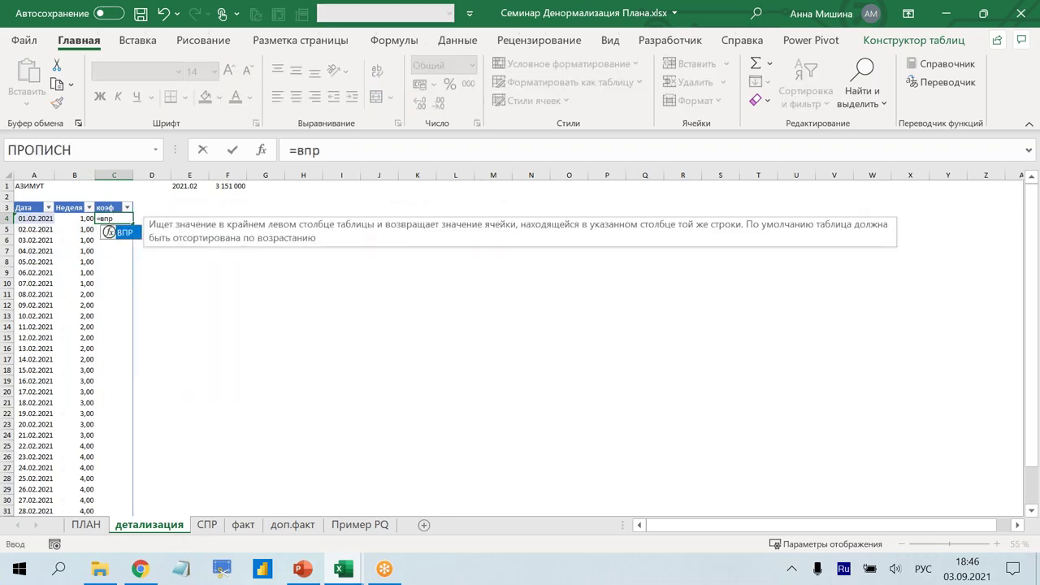
key("Tab")
left_click(32, 216)
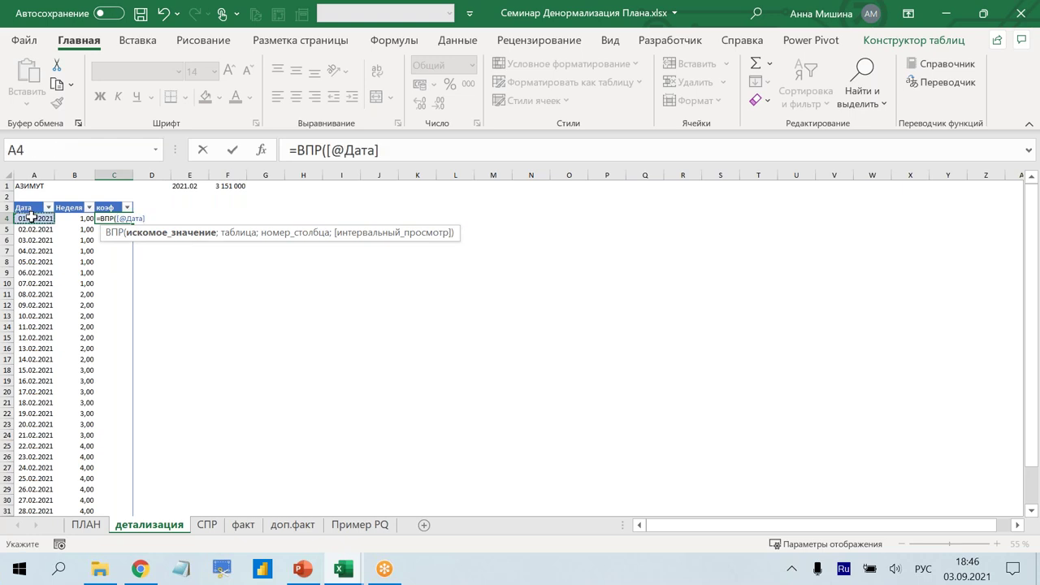
type(";")
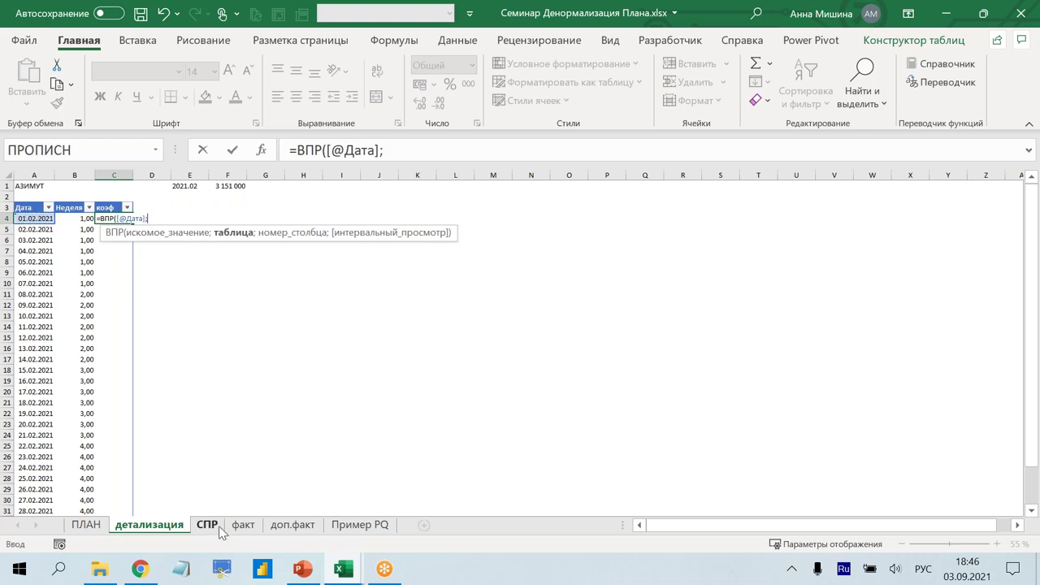
left_click(216, 527)
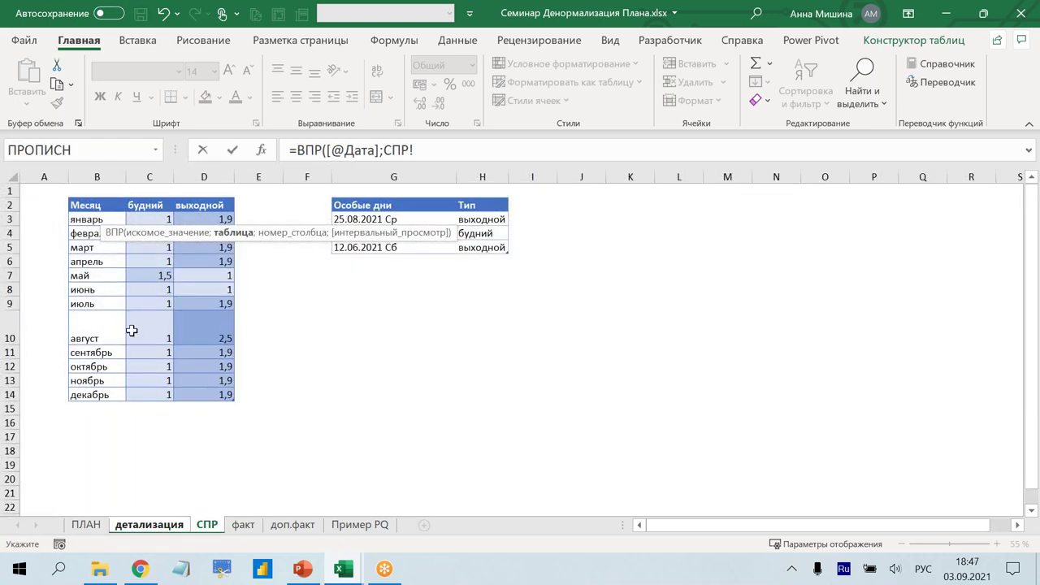
left_click_drag(504, 253, 396, 222)
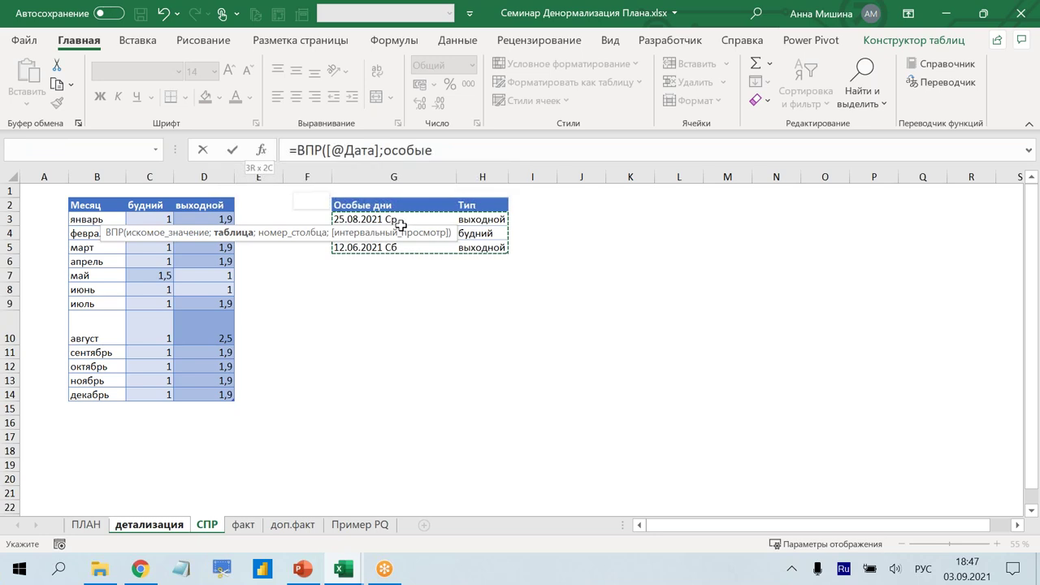
type(";")
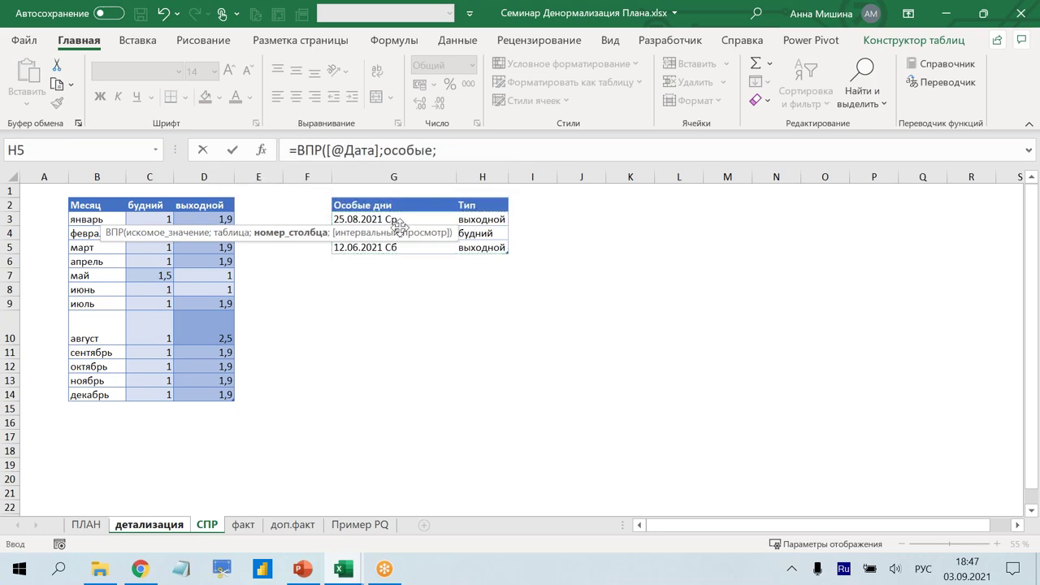
type("2;0")
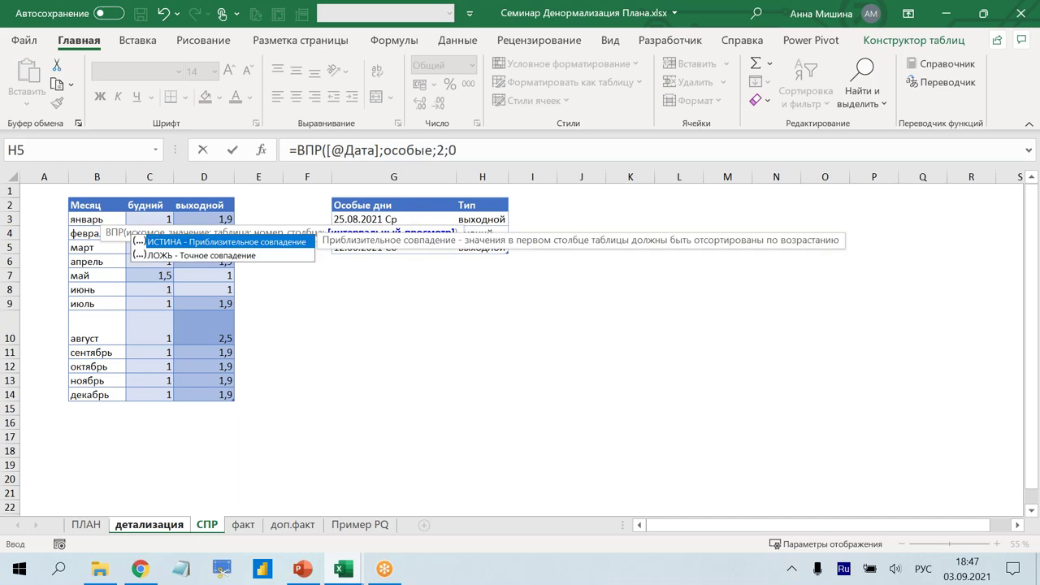
type(")")
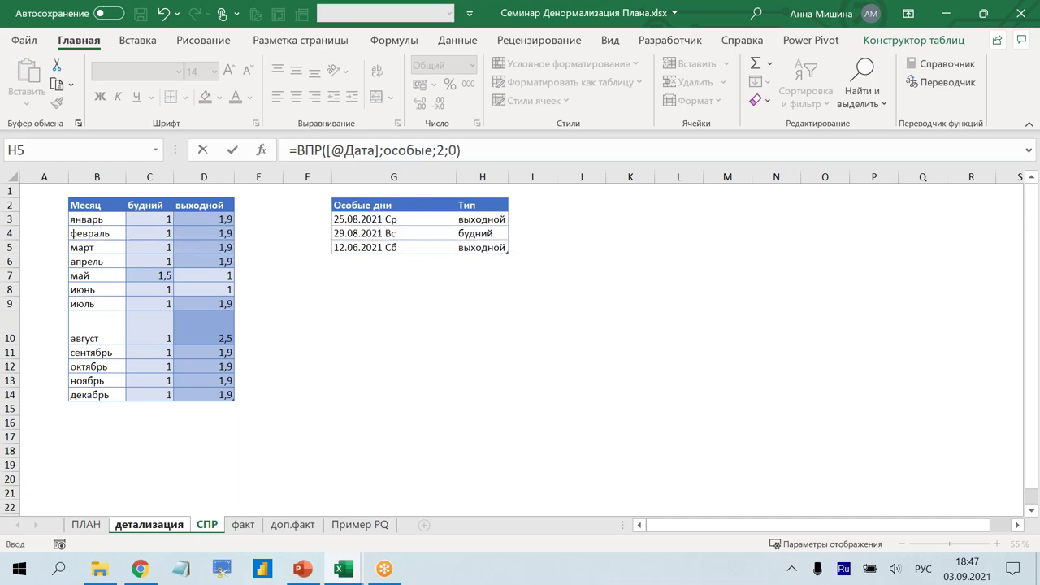
left_click(470, 149)
key("Return")
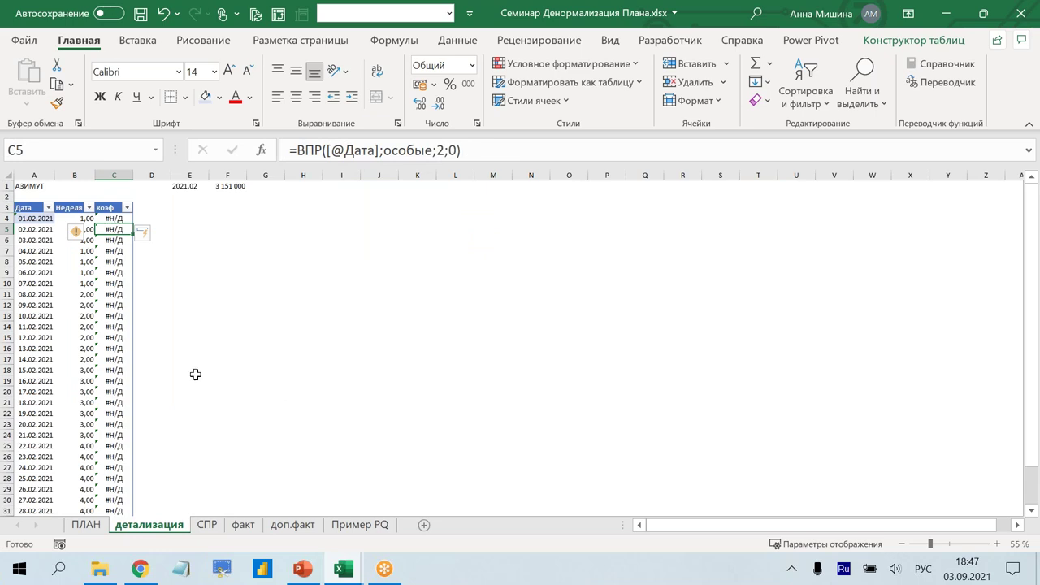
scroll(179, 371, "down", 3)
scroll(180, 371, "up", 3)
scroll(118, 280, "down", 3)
scroll(119, 316, "up", 3)
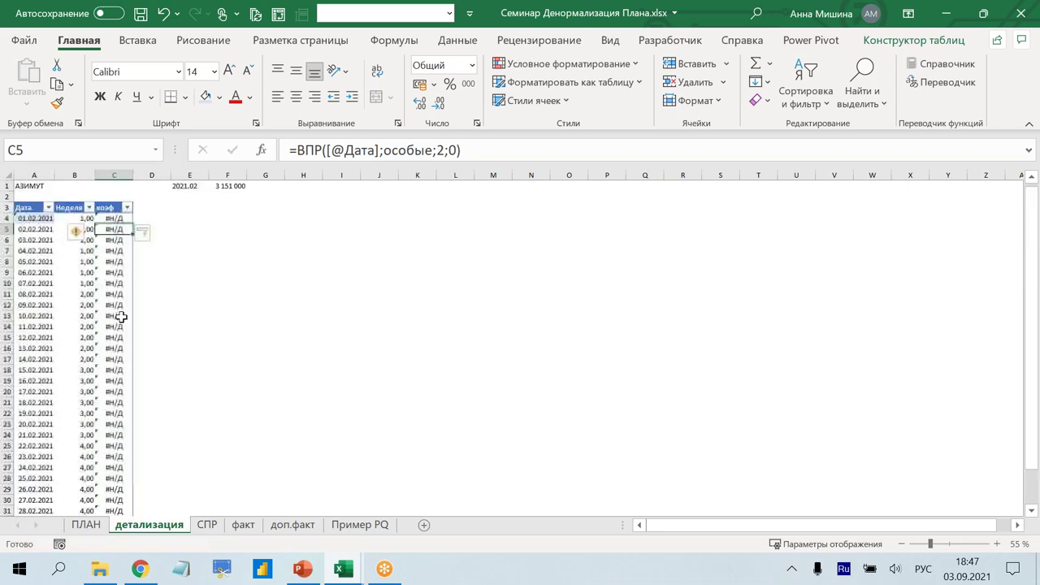
left_click(190, 185)
left_click(366, 157)
key("BackSpace")
key("Return")
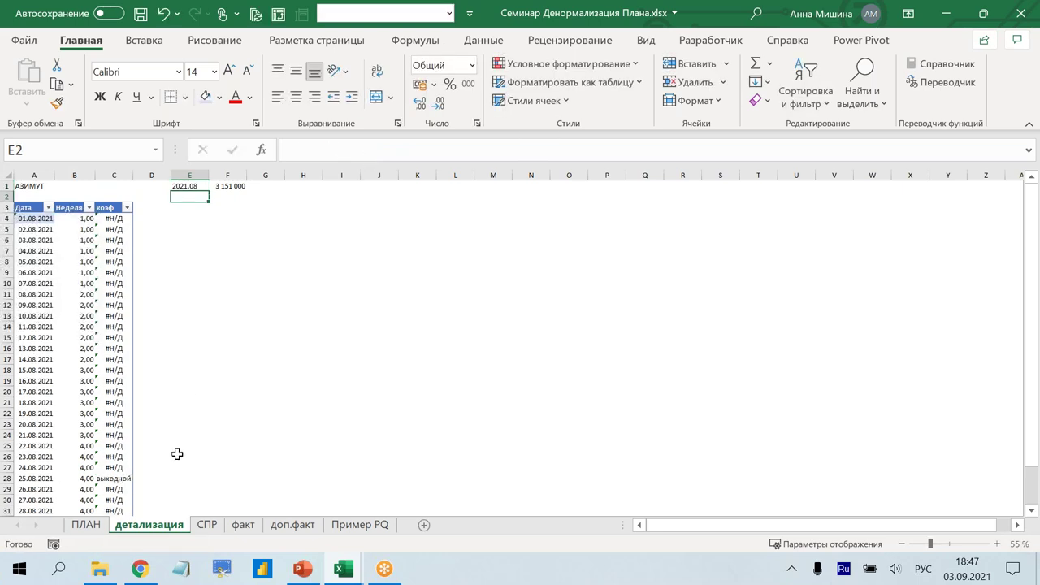
scroll(122, 390, "down", 2)
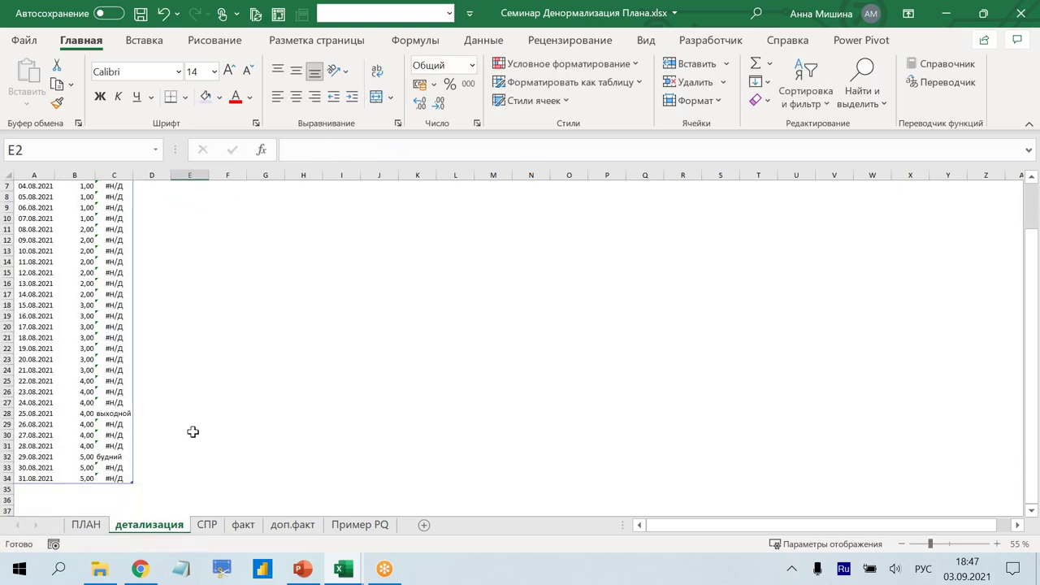
scroll(183, 370, "up", 2)
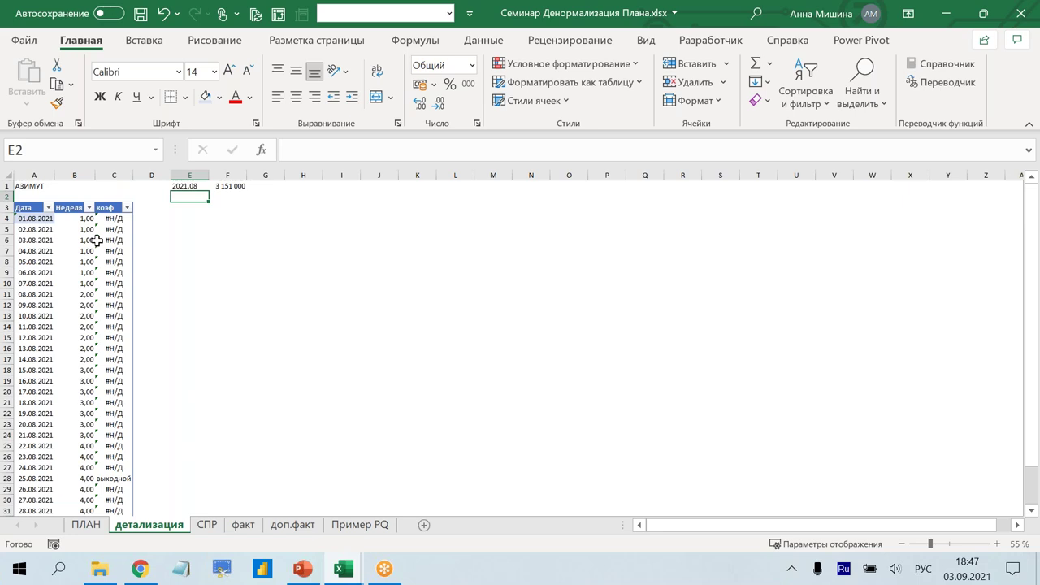
left_click(153, 217)
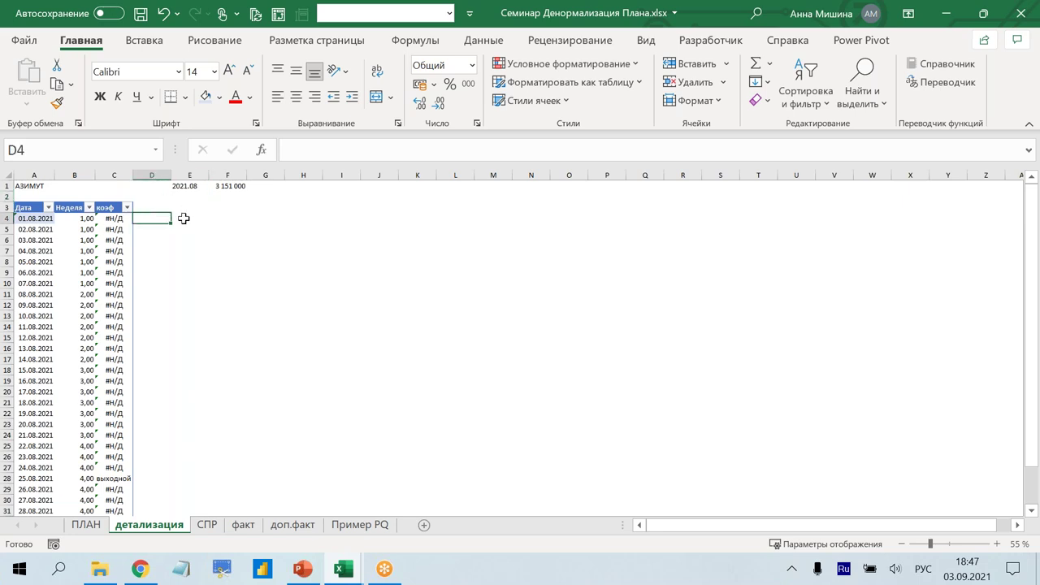
left_click(183, 217)
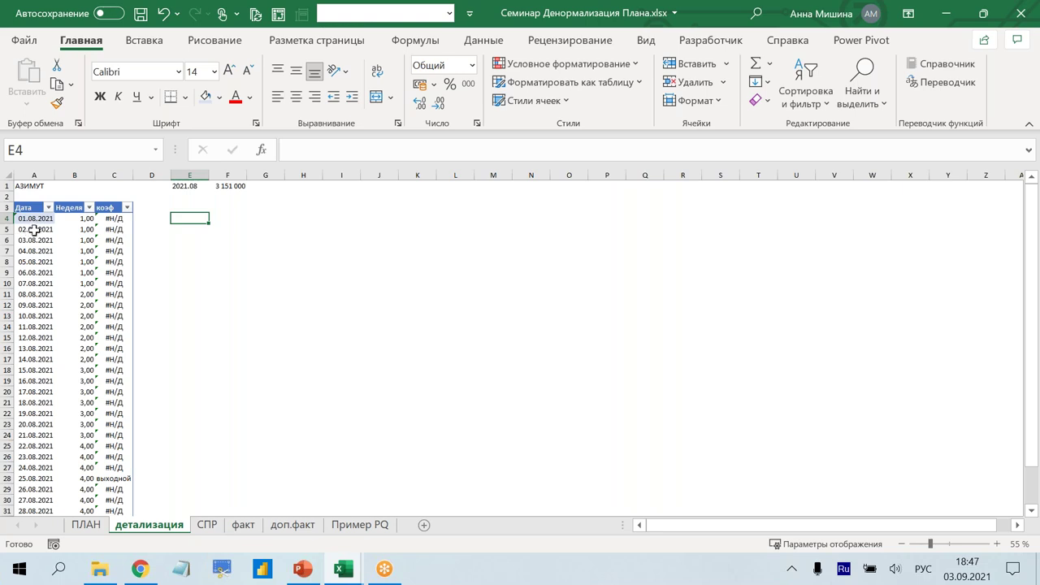
- Start a ДЕНЬНЕД formula on the row's Дата in E4, then abandon it
type("=")
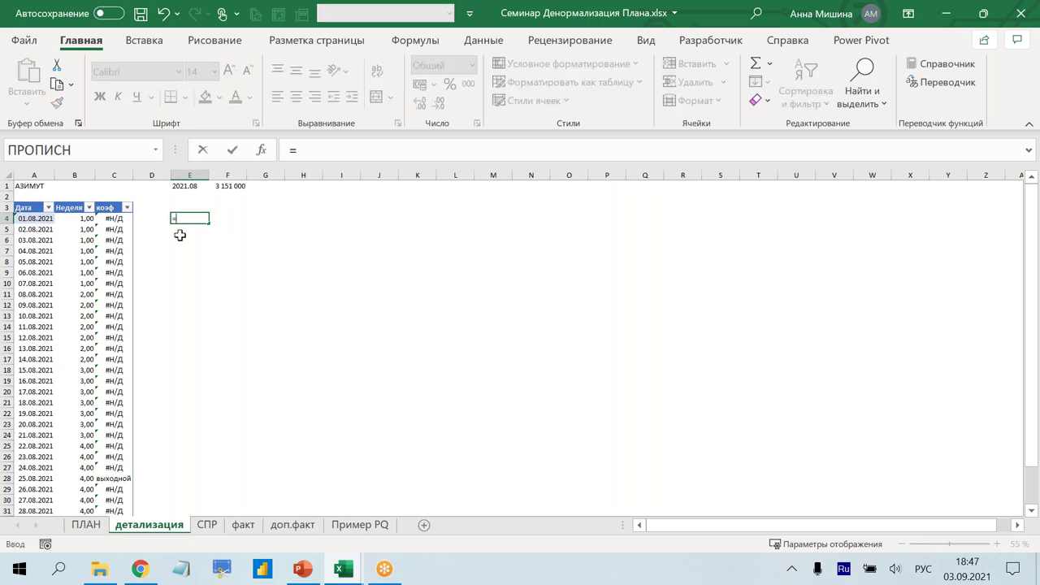
type("e")
key("BackSpace")
type("н")
key("BackSpace")
type("ден")
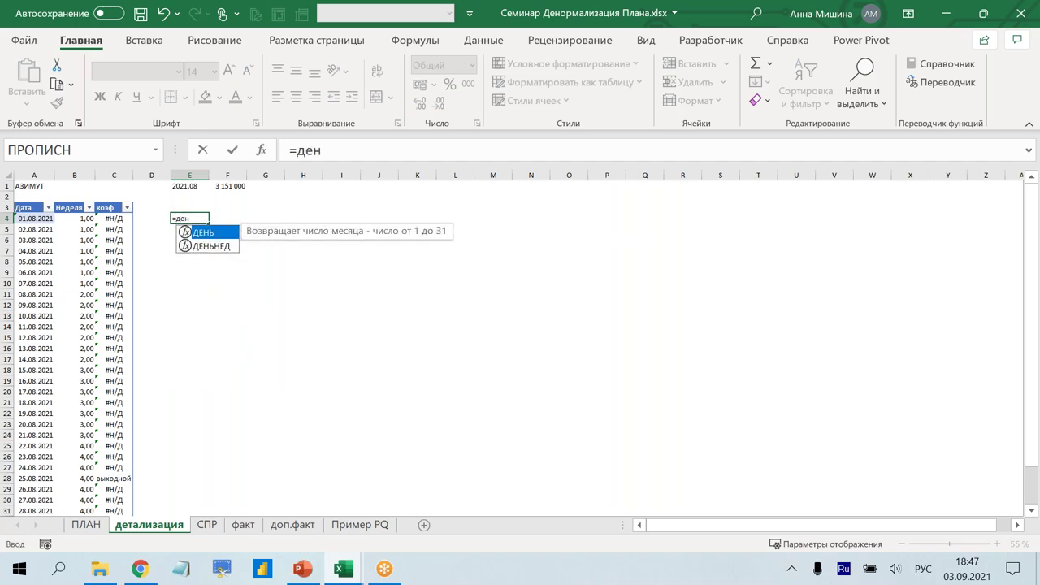
key("Down")
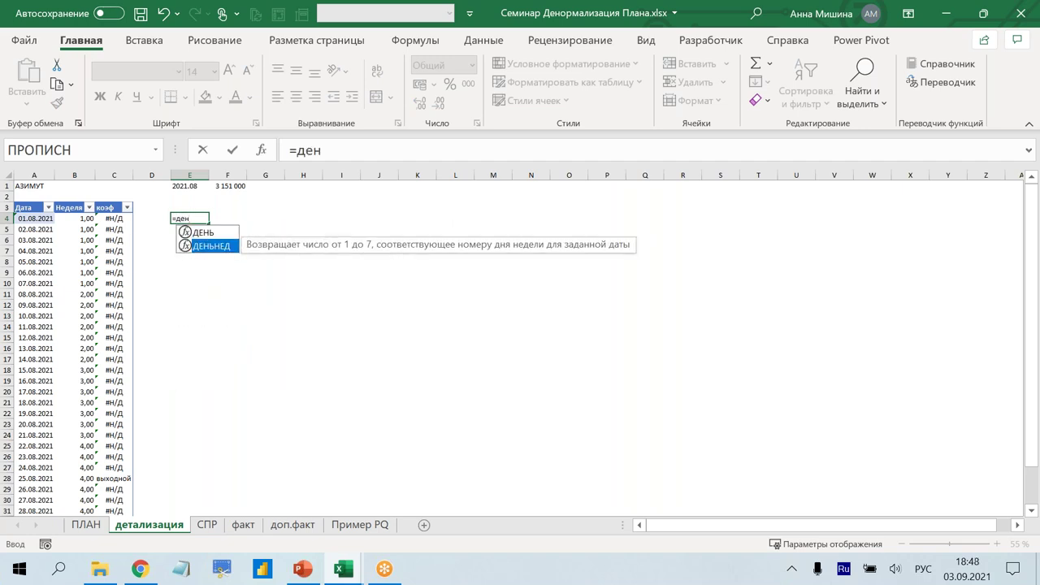
key("Tab")
left_click(35, 217)
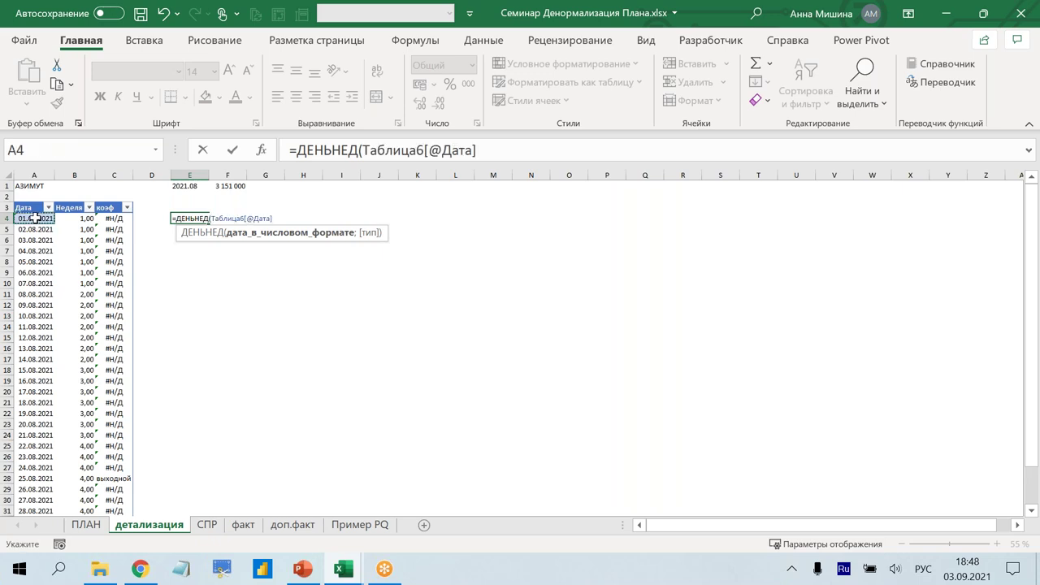
key("Escape")
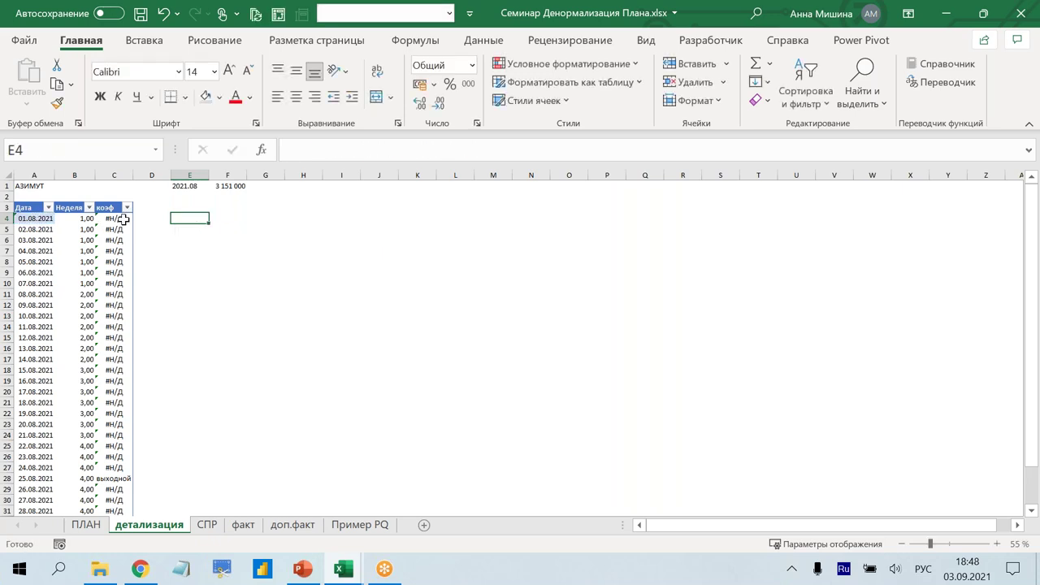
left_click(151, 217)
type("=")
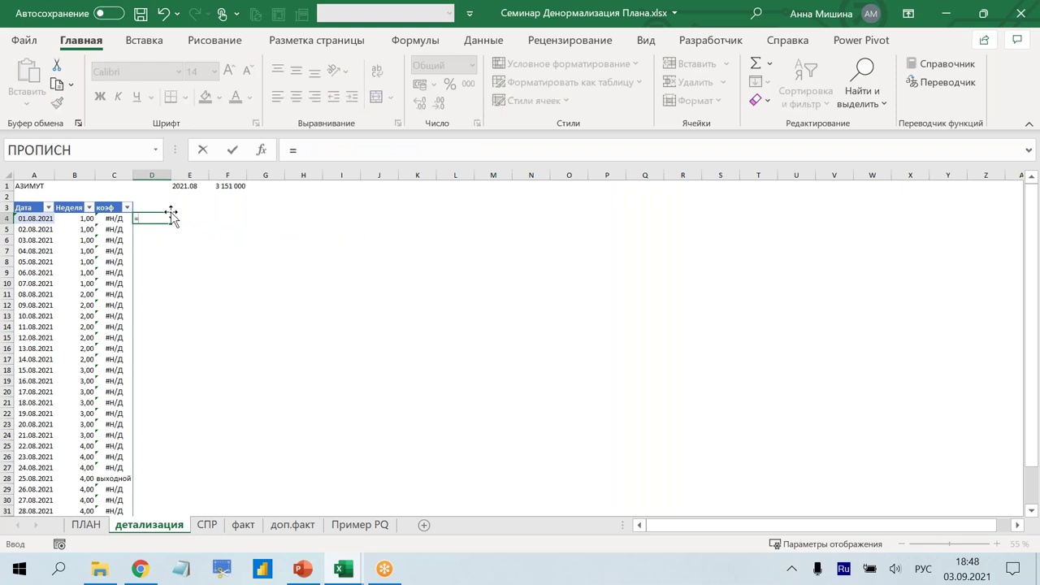
type("ден")
key("Down")
key("Tab")
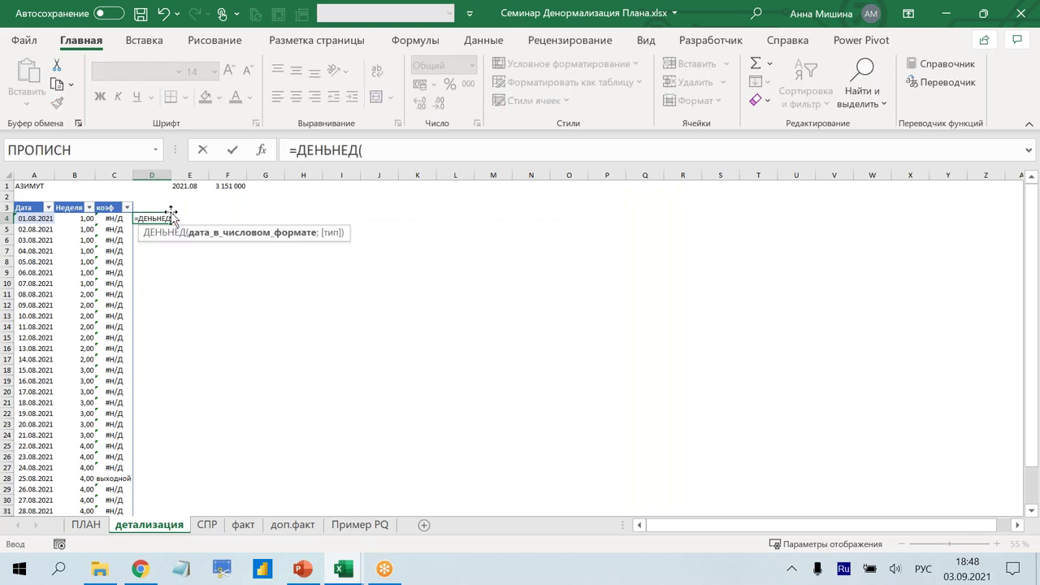
left_click(30, 218)
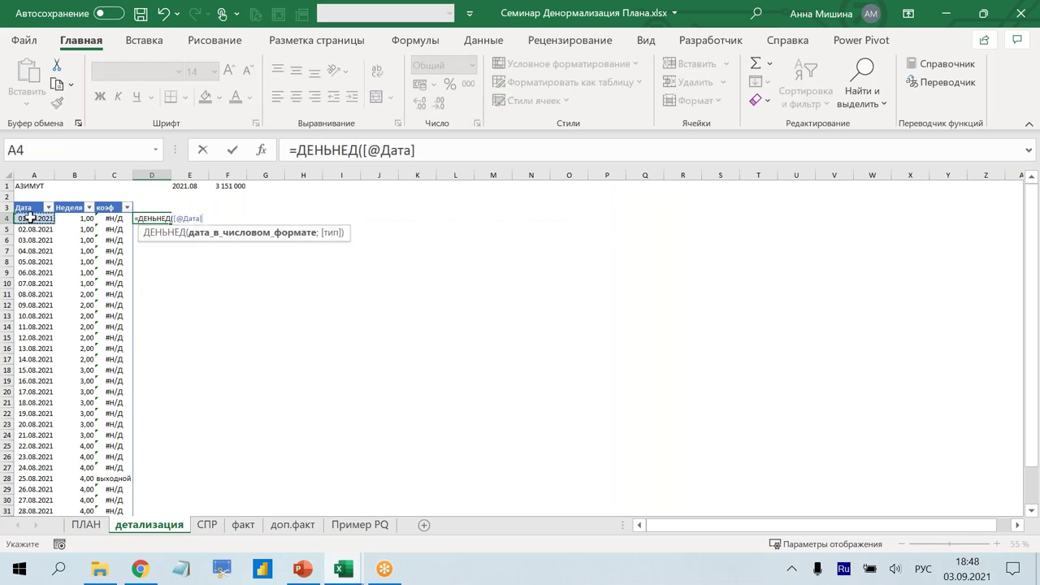
type(";")
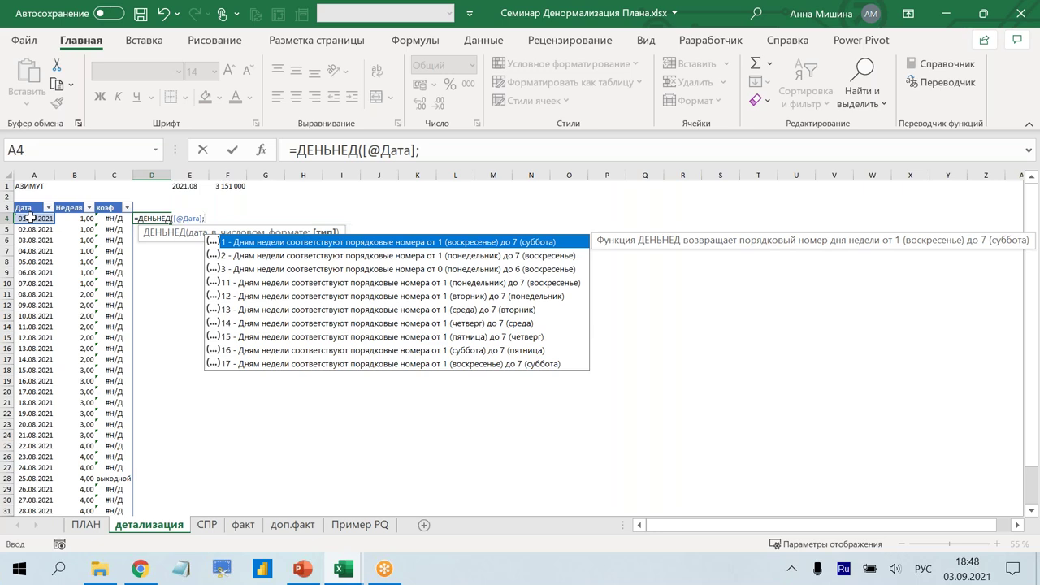
type("2)")
left_click(480, 150)
key("Return")
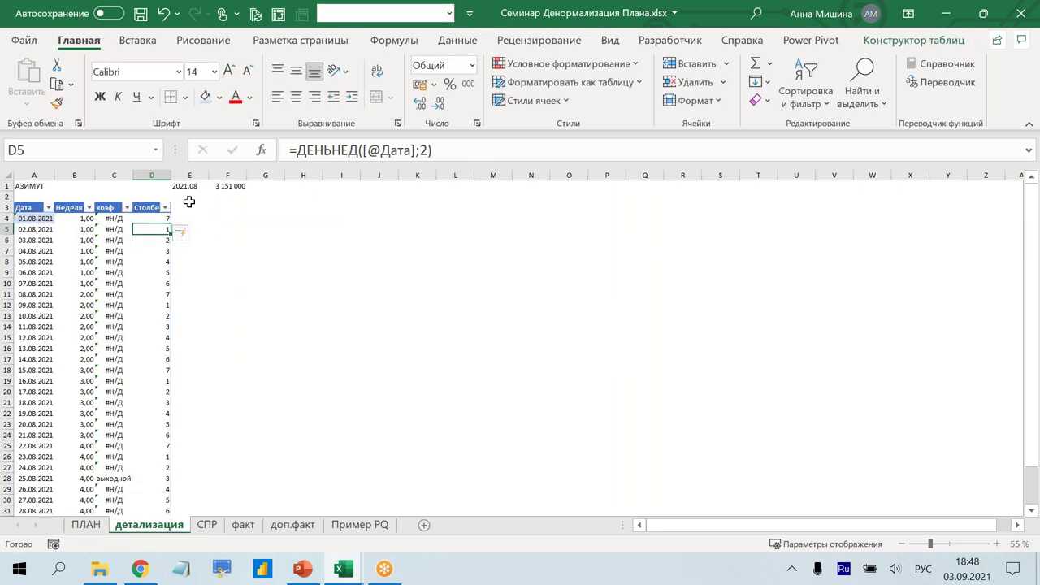
left_click(156, 219)
left_click(297, 152)
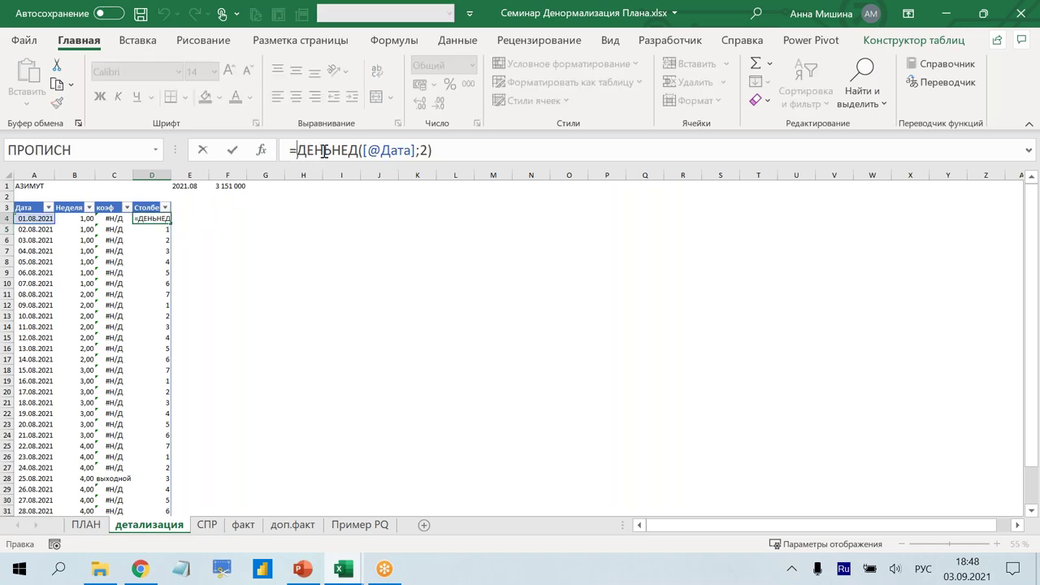
type("если")
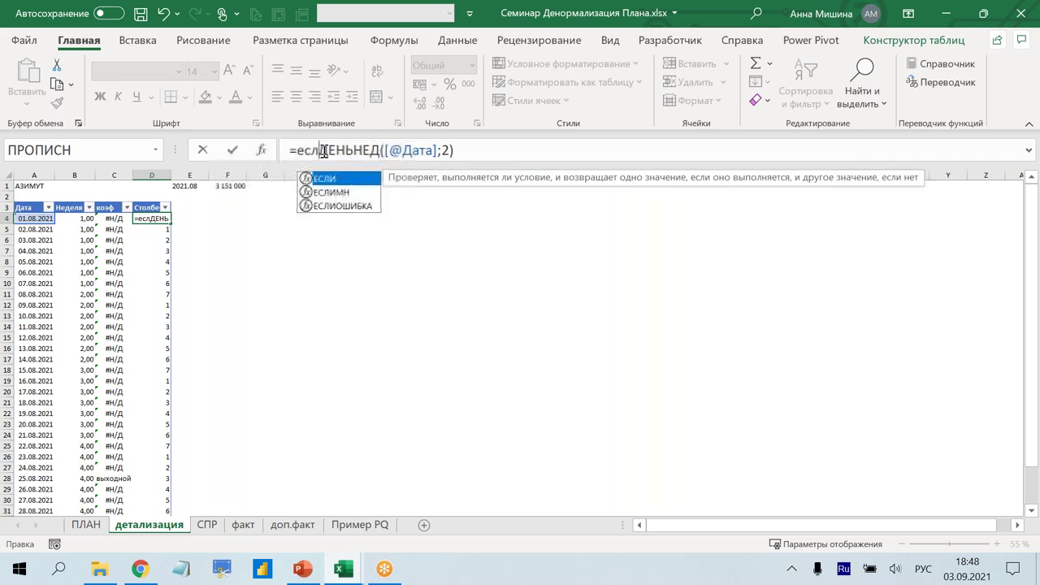
type("(")
left_click(491, 148)
key("alt+shift")
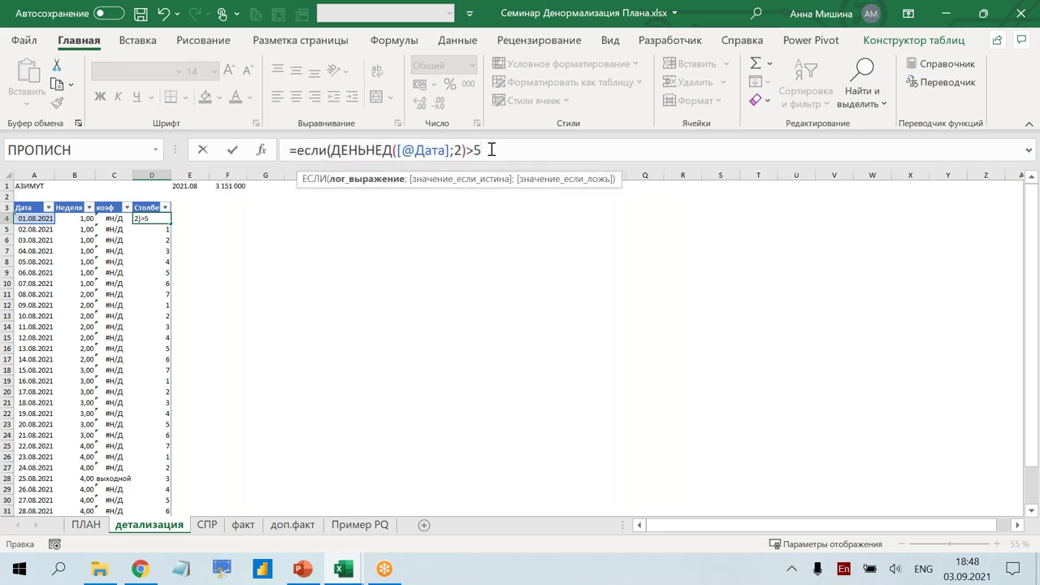
type(";")
key("alt+shift")
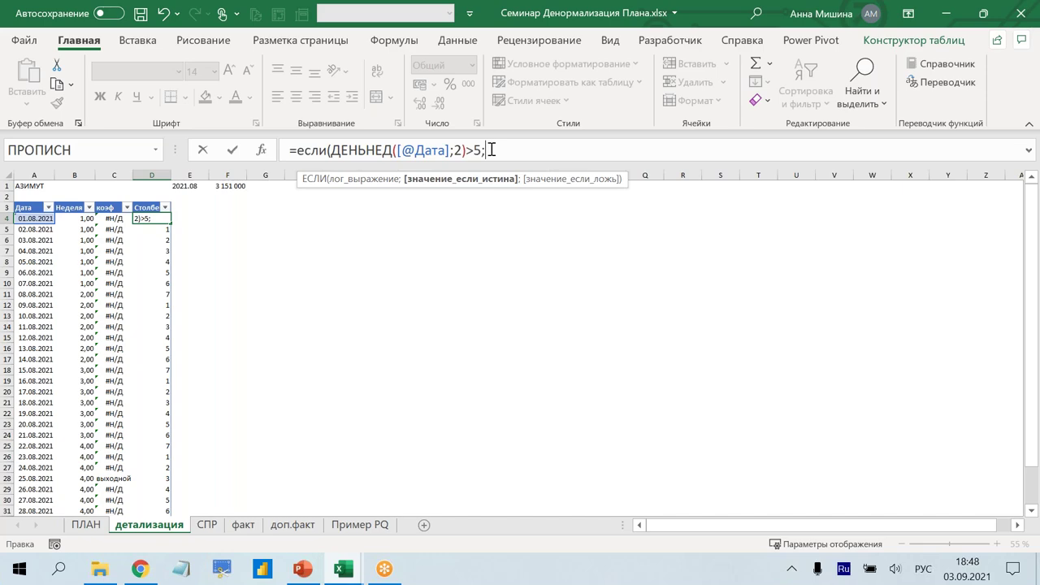
type("ыходной\"")
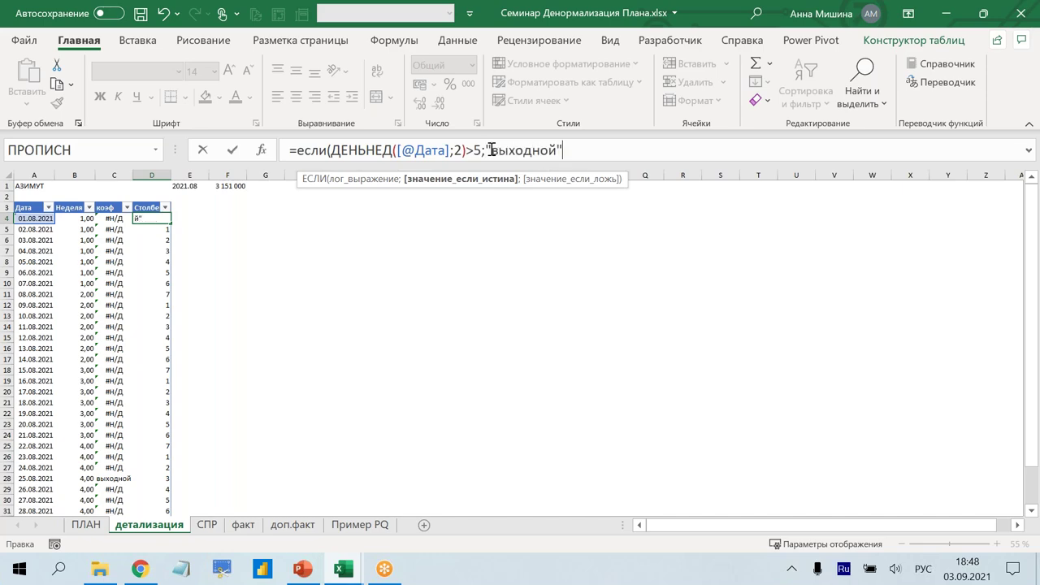
type(";")
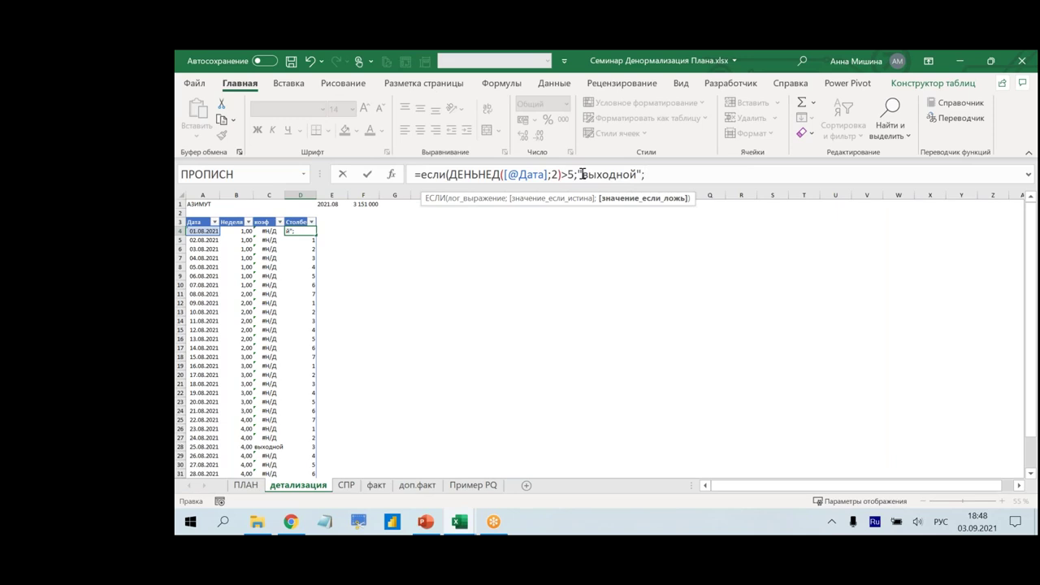
type("\"будний\"")
type(")")
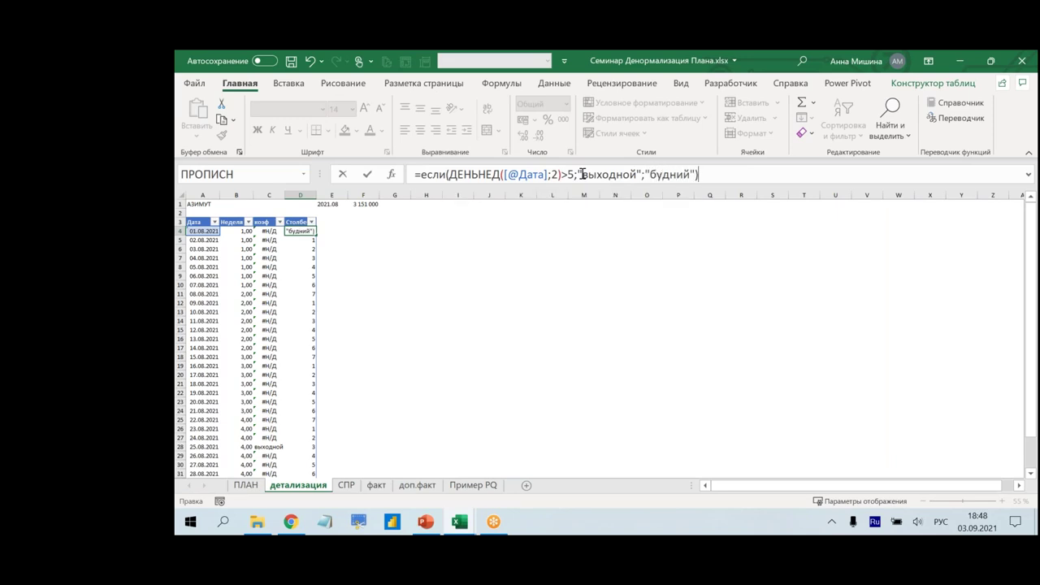
key("Return")
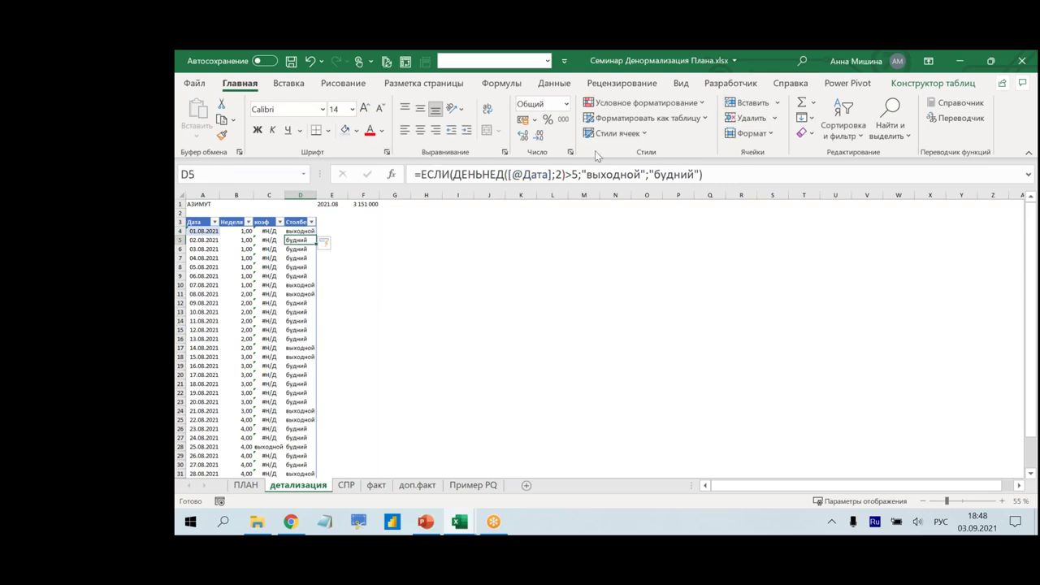
- Copy the weekday ЕСЛИ expression from D4's formula without changing it
left_click(264, 231)
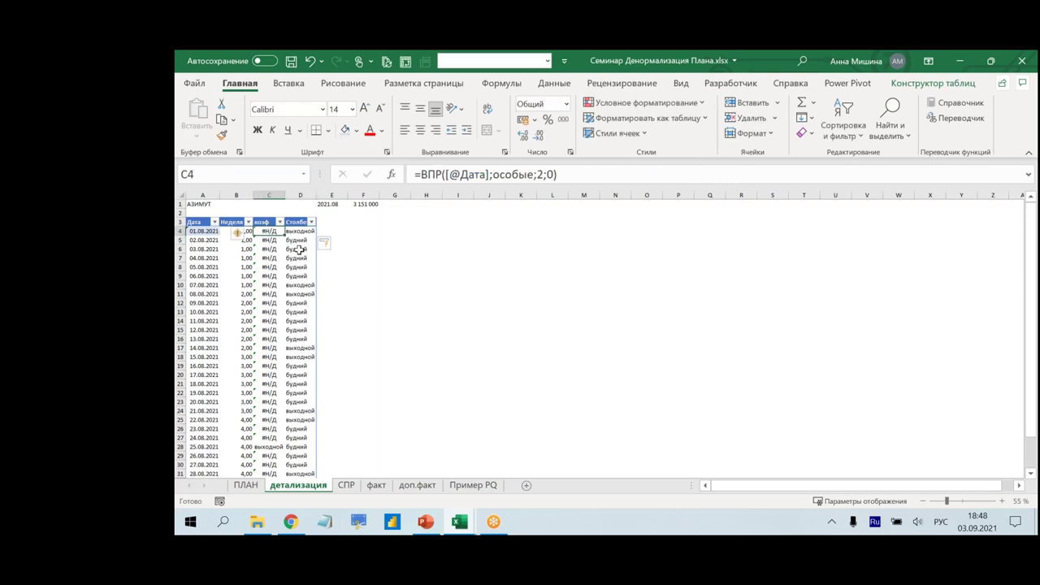
left_click(301, 232)
left_click(416, 174)
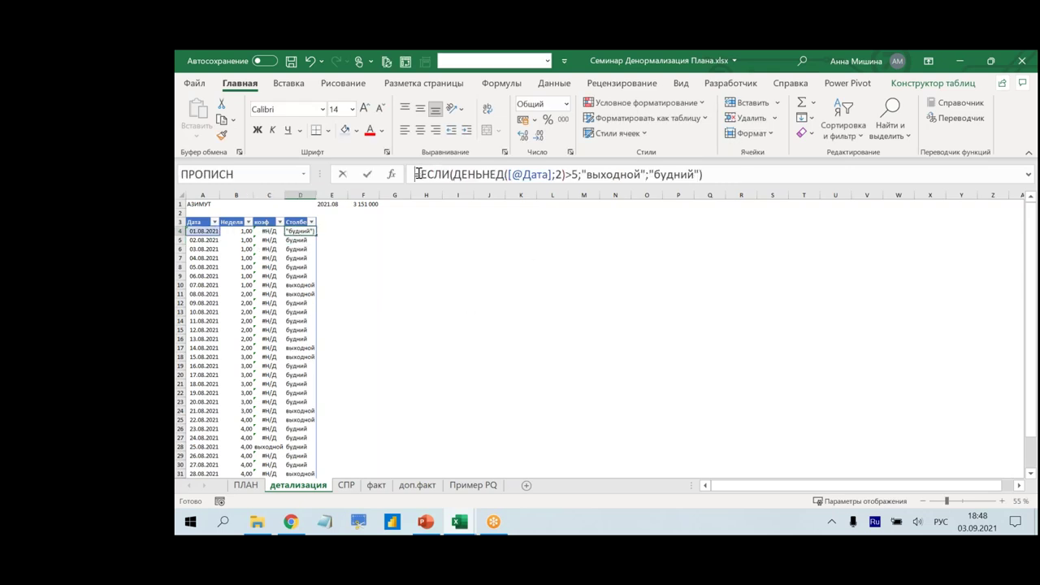
left_click_drag(421, 173, 740, 171)
key("ctrl+c")
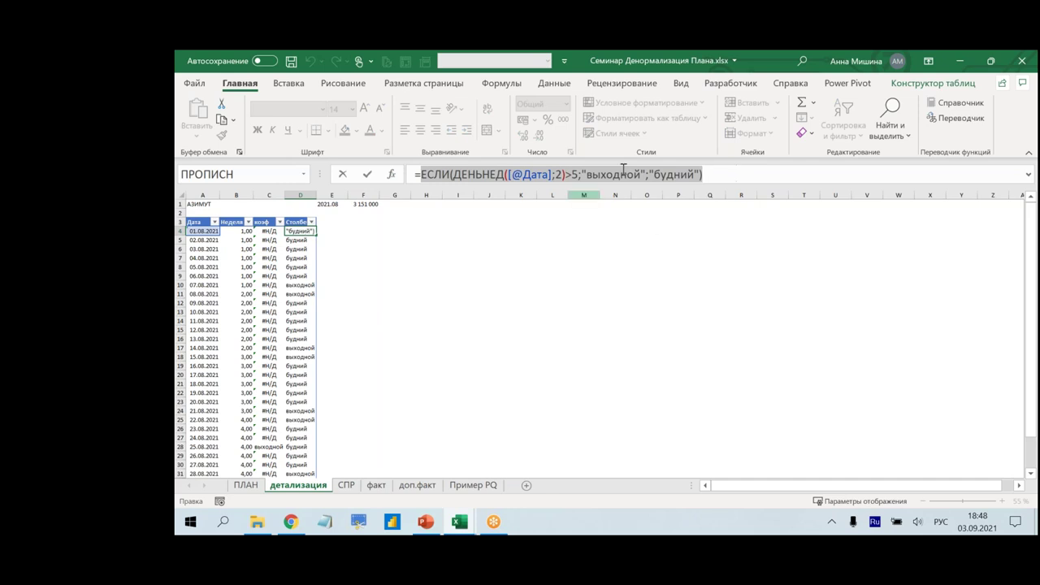
key("Escape")
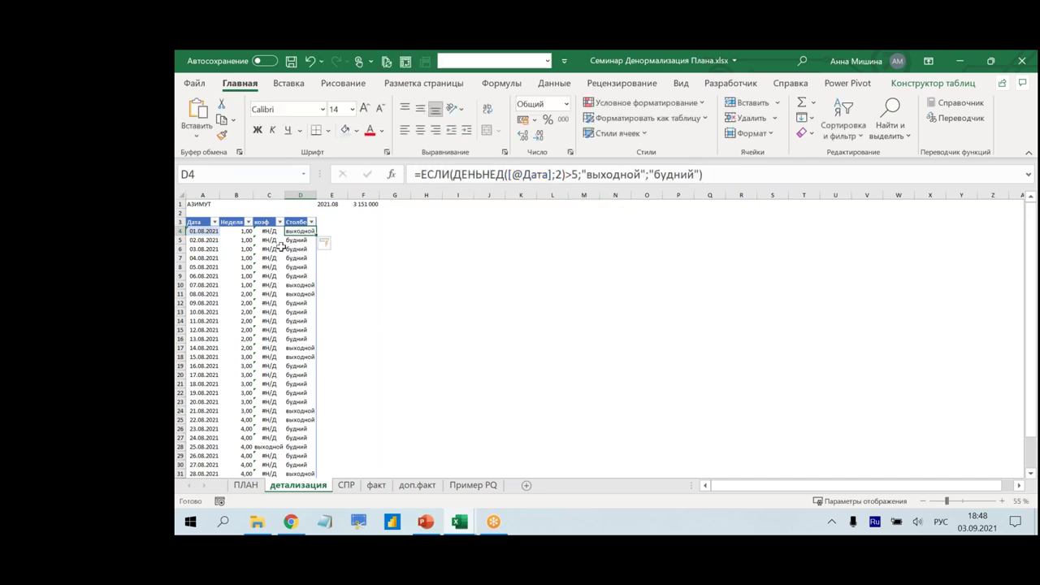
- Wrap C4's ВПР lookup in ЕСЛИОШИБКА, using the pasted weekday ЕСЛИ expression as fallback
left_click(265, 231)
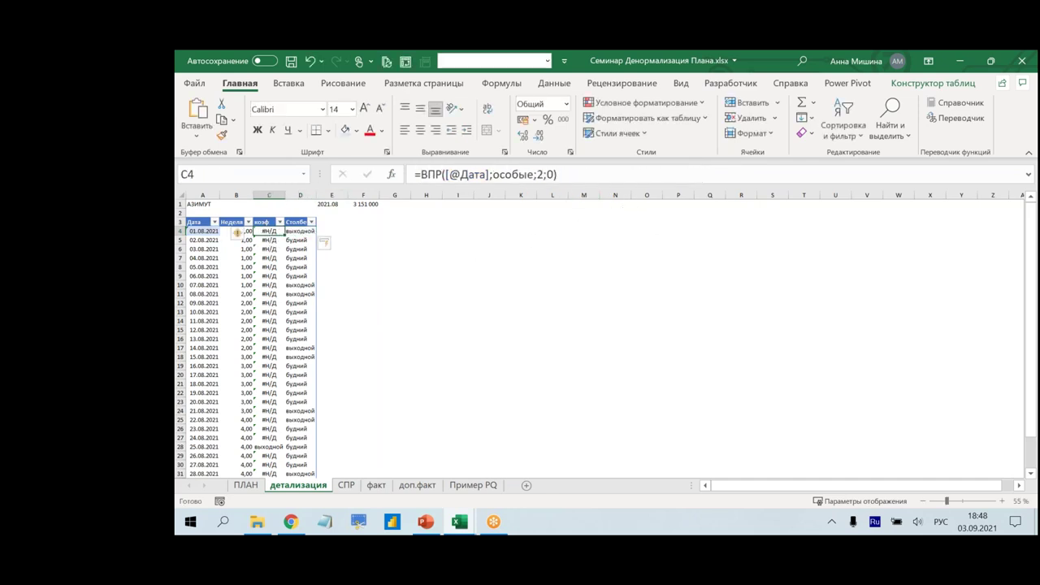
left_click(420, 174)
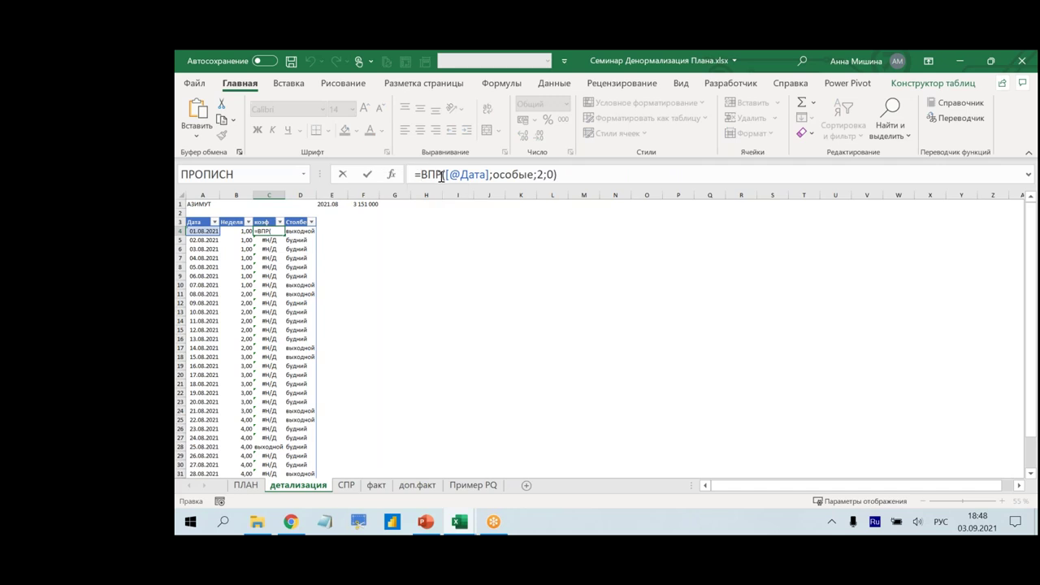
type("еслиош")
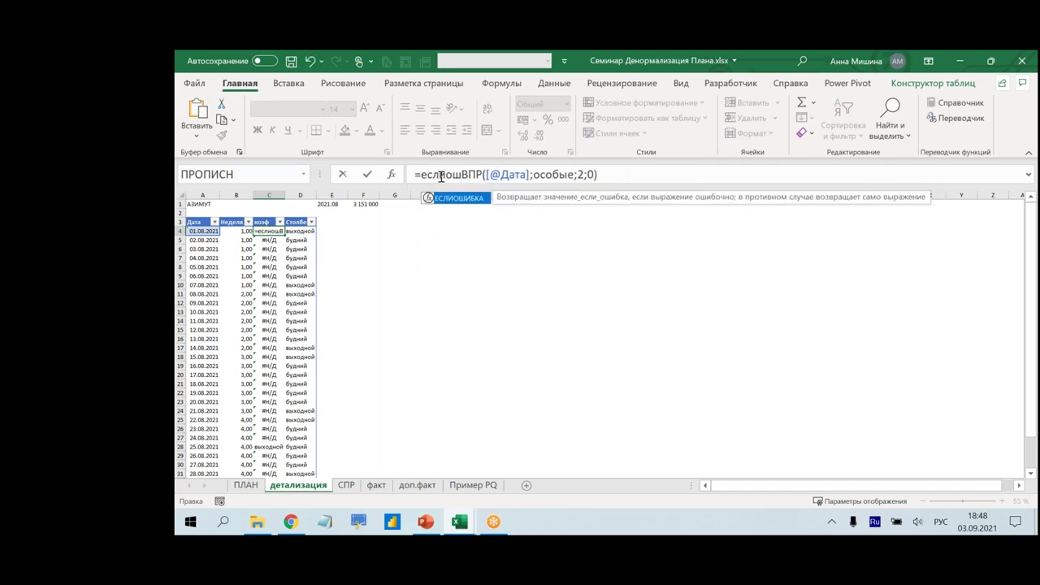
key("Tab")
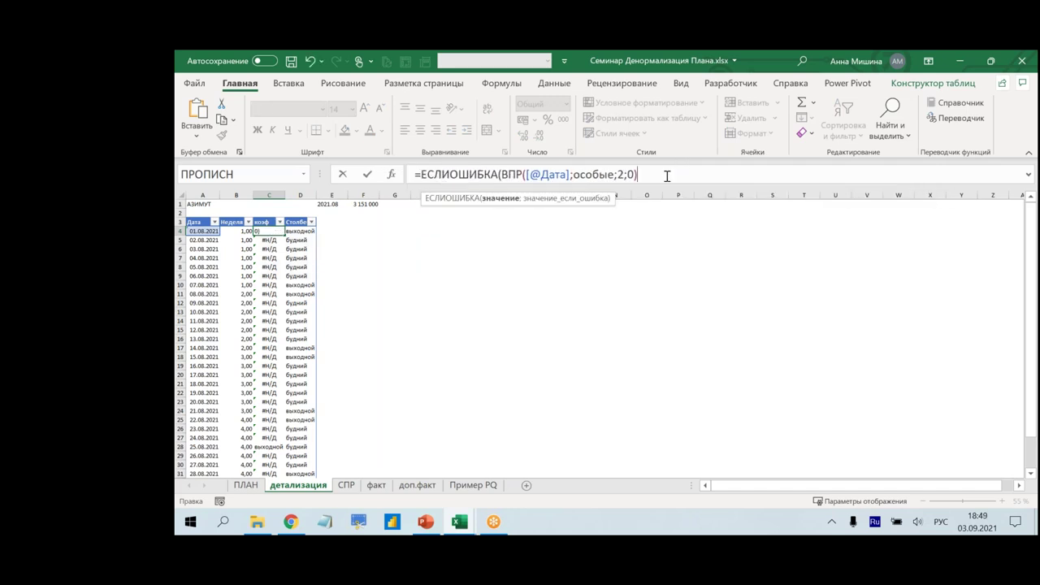
type(";")
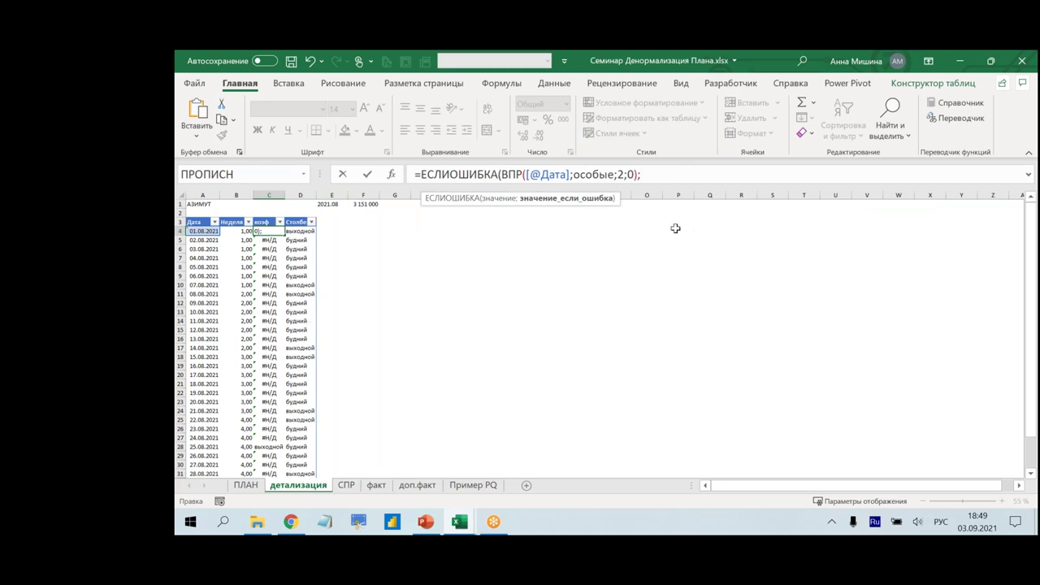
key("ctrl+v")
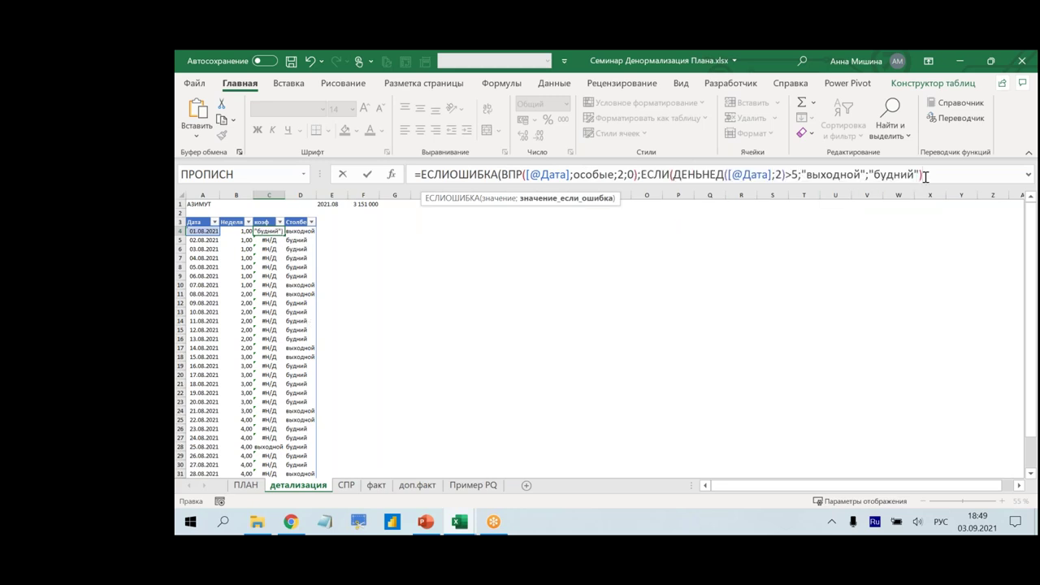
type(")")
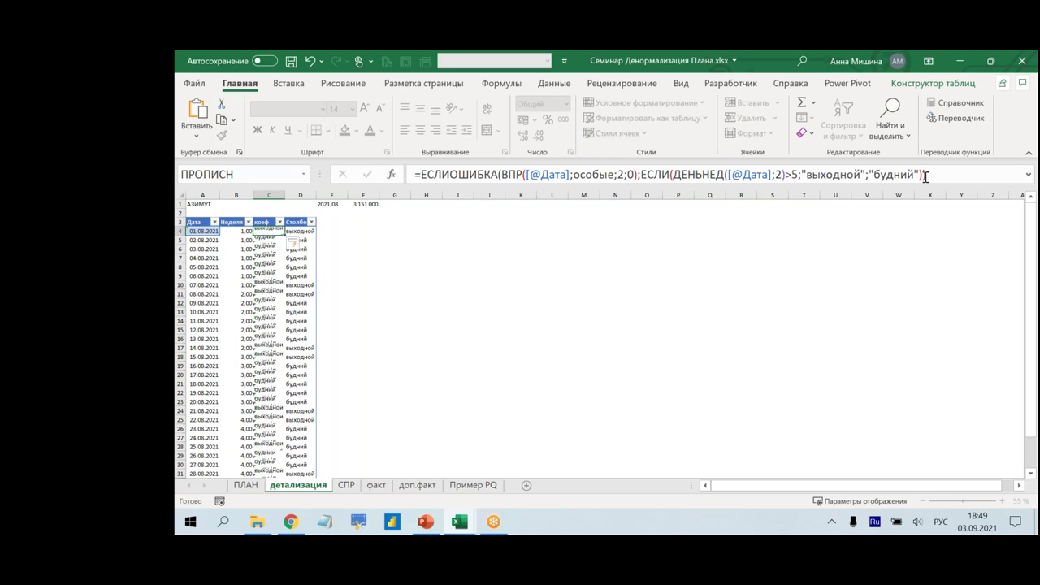
key("Return")
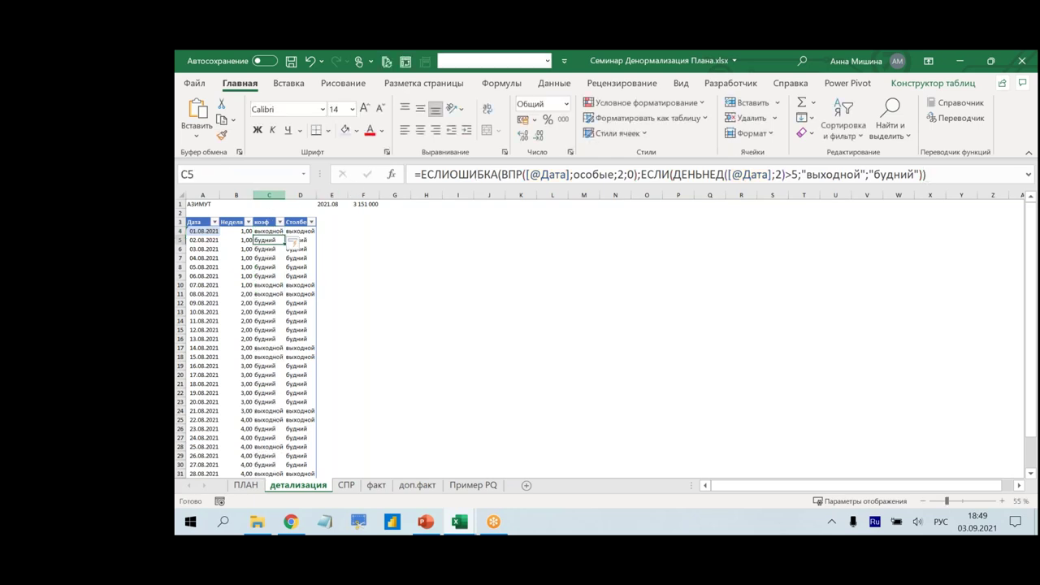
left_click(300, 195)
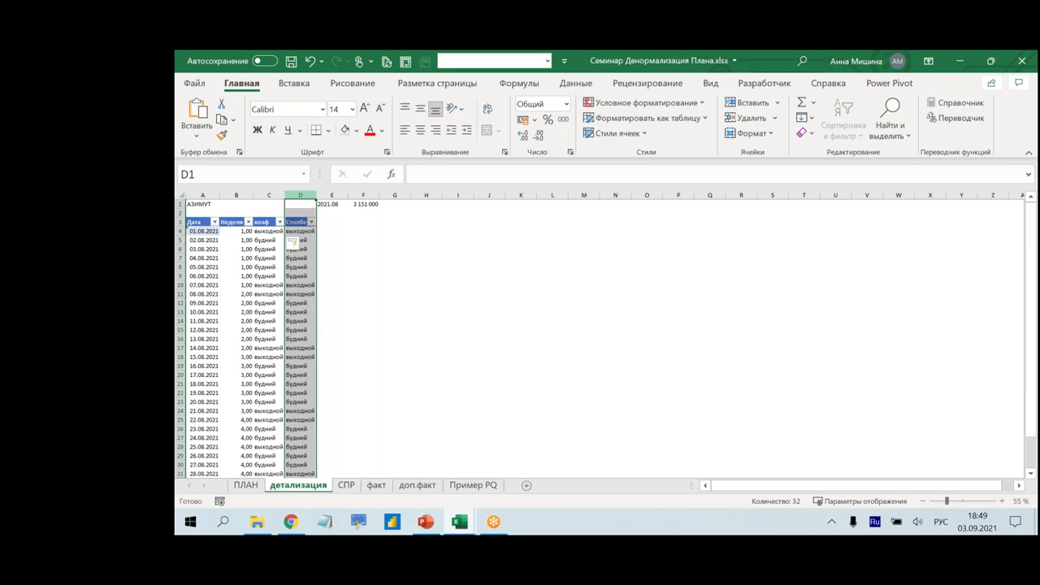
- Clear the helper column D2:D34, check the коэф formula in C4, and switch to СПР
left_click_drag(301, 210, 345, 486)
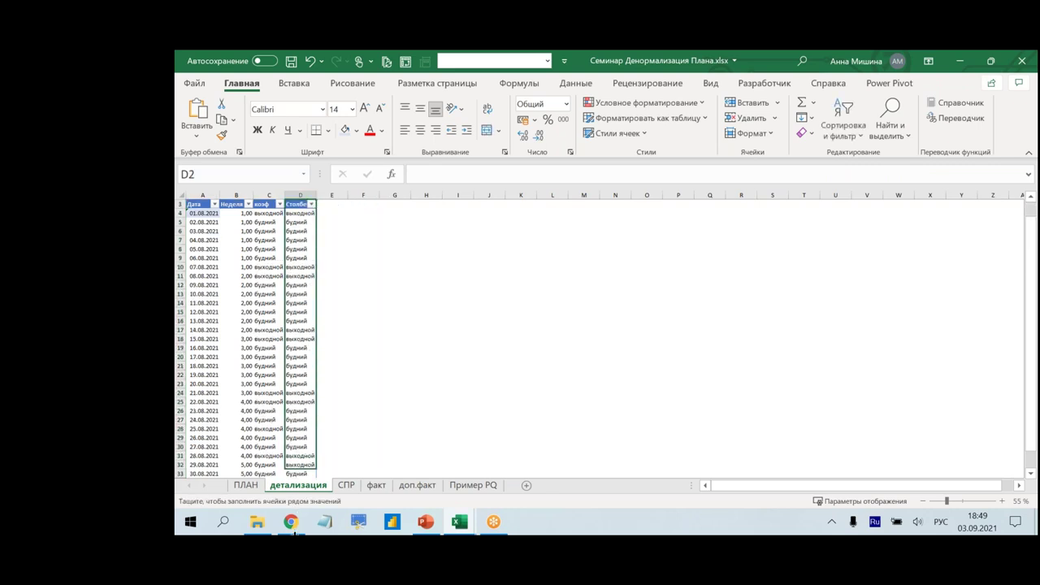
key("Delete")
left_click(373, 401)
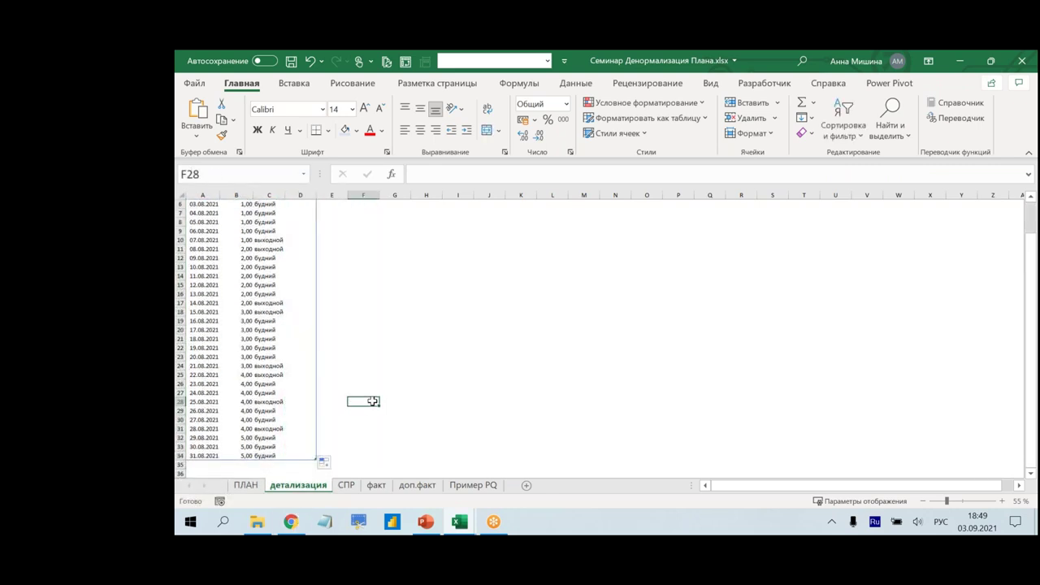
scroll(330, 290, "up", 2)
scroll(318, 285, "down", 4)
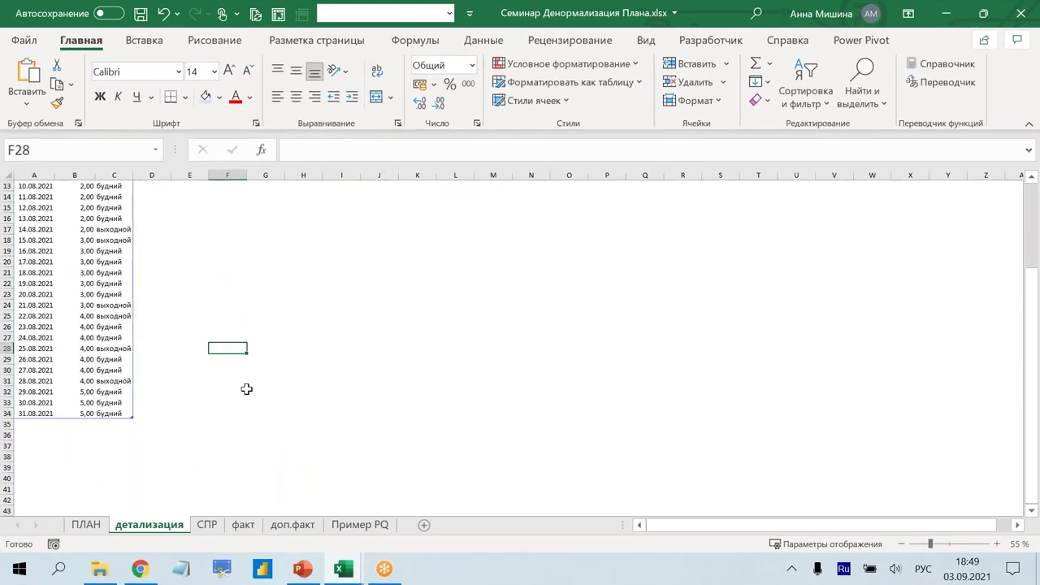
scroll(252, 390, "up", 4)
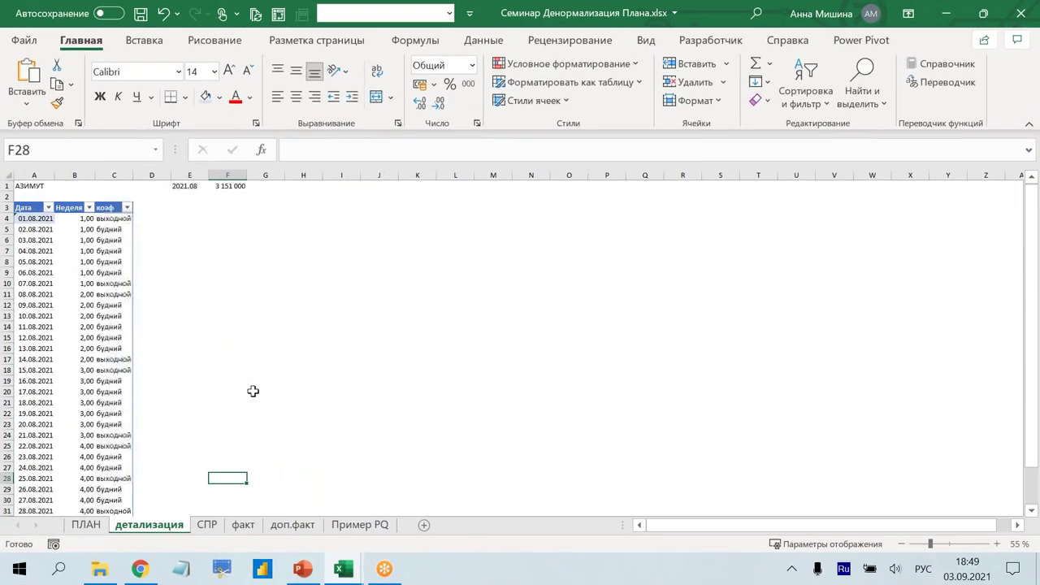
left_click(149, 283)
left_click(116, 219)
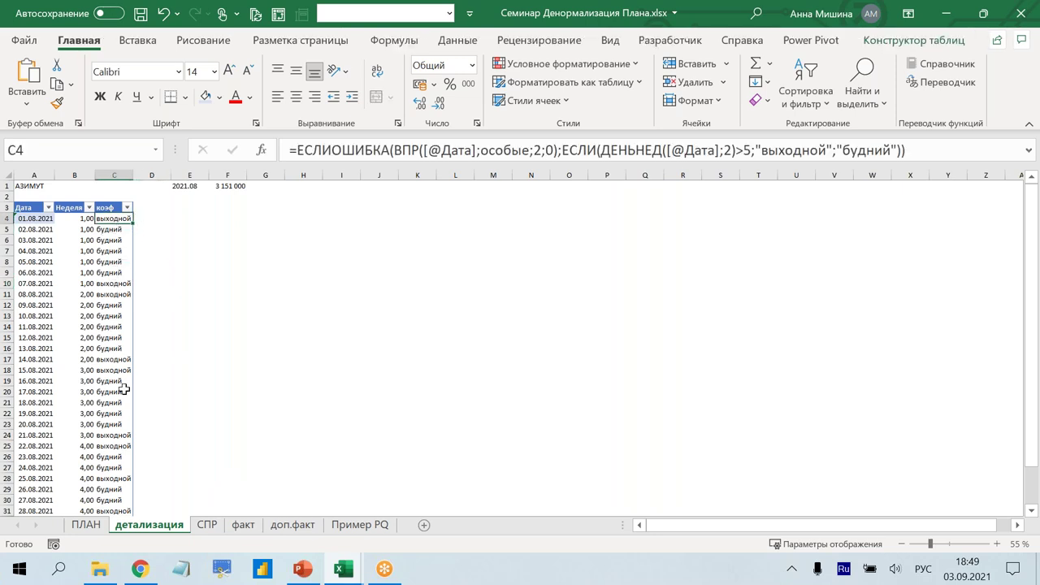
left_click(207, 524)
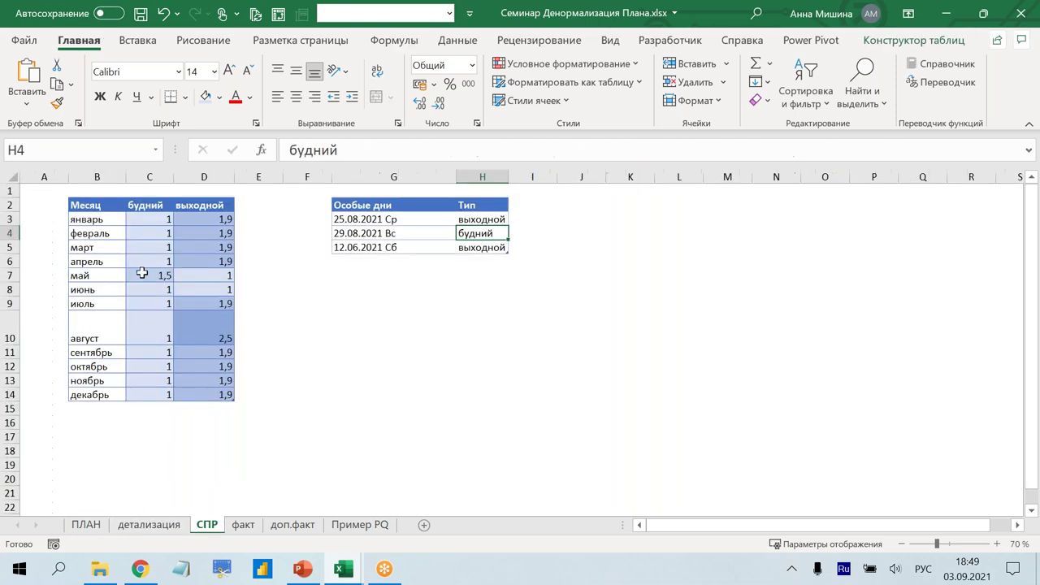
- Highlight the будний and выходной coefficients down to август and the Месяц header row on СПР
left_click(143, 211)
left_click_drag(143, 210, 144, 333)
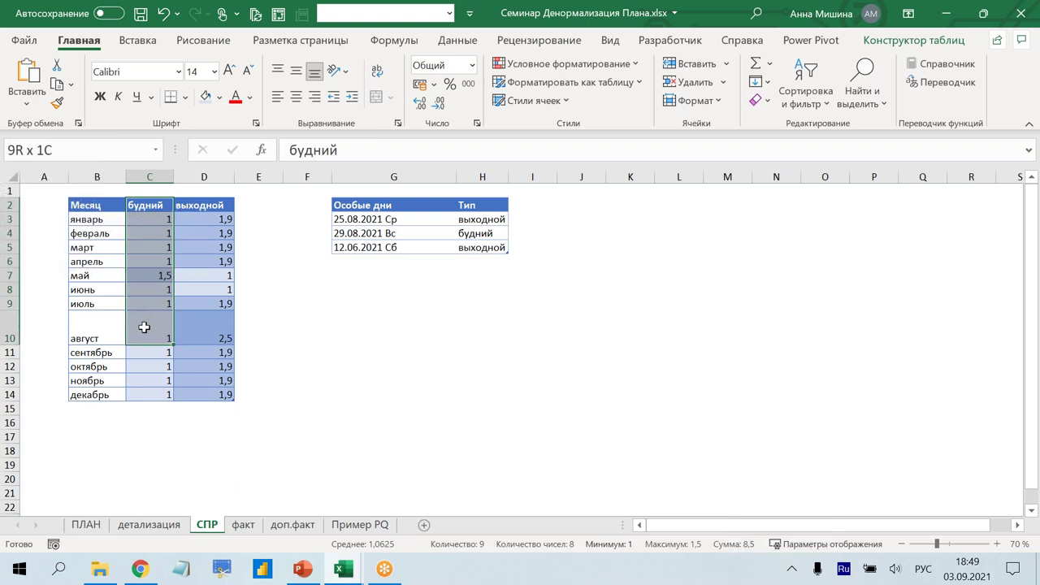
left_click_drag(87, 208, 211, 333)
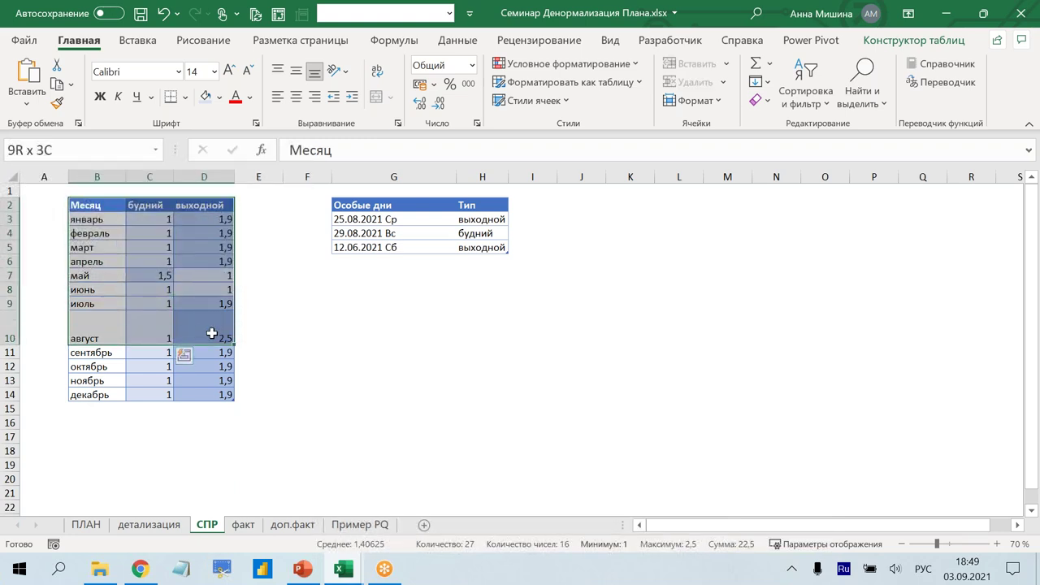
left_click_drag(208, 206, 222, 328)
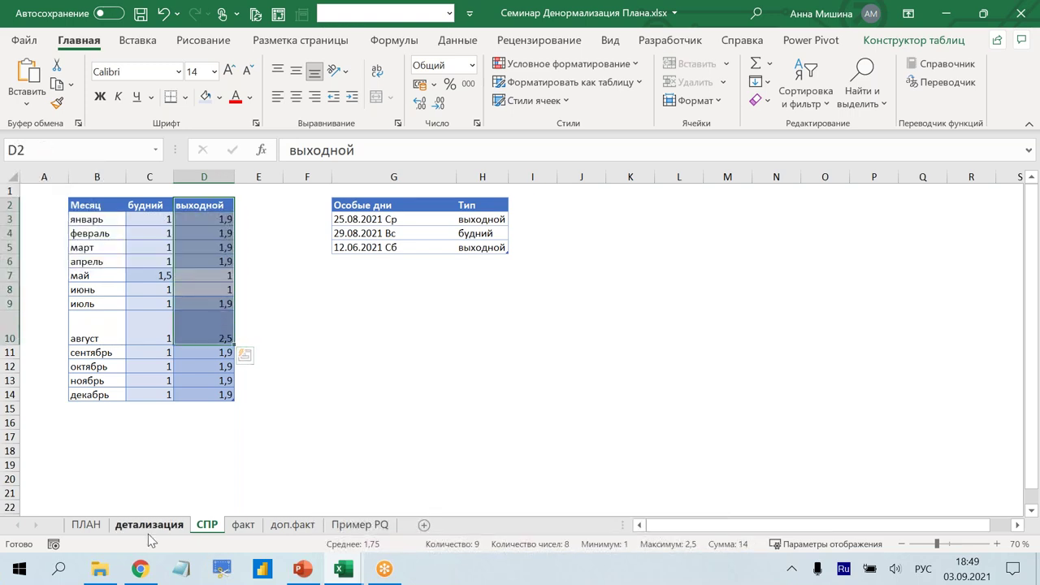
left_click(89, 204)
left_click_drag(115, 200, 203, 203)
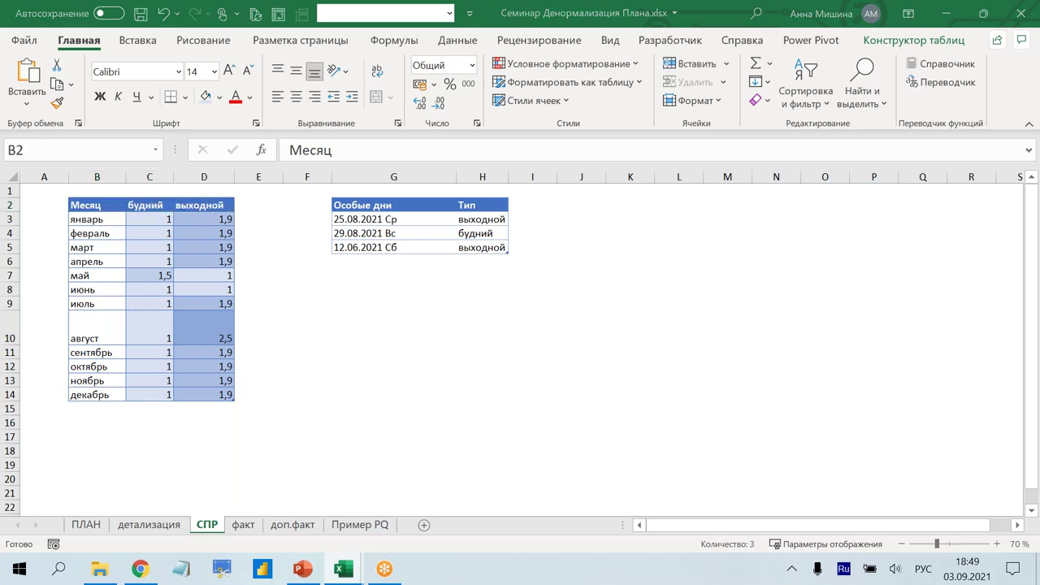
- Select further cells above the month table, then return to the детализация sheet
left_click_drag(229, 191, 75, 189)
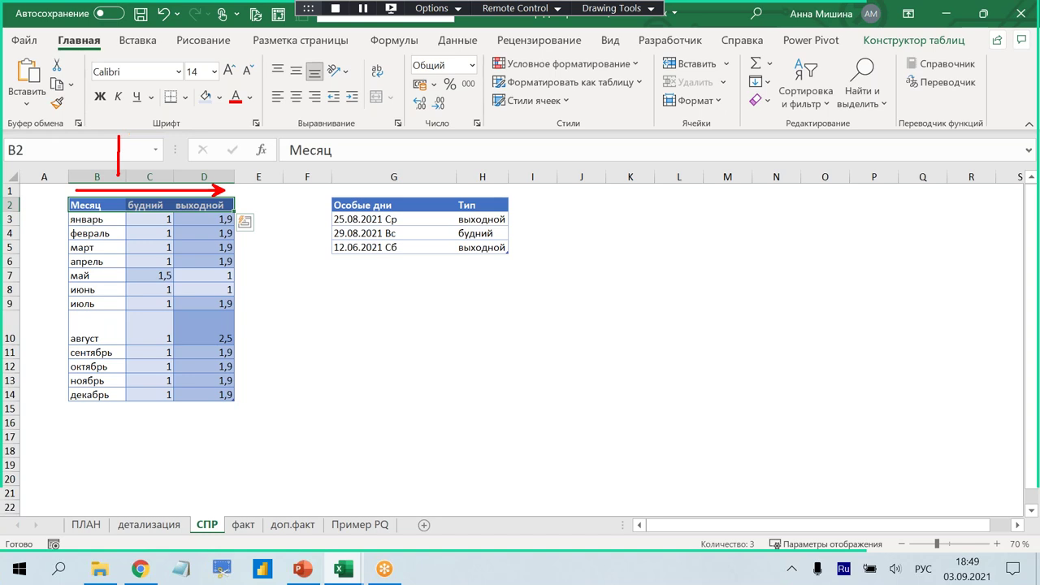
left_click_drag(154, 137, 149, 189)
left_click_drag(153, 123, 172, 174)
left_click_drag(187, 123, 188, 173)
mouse_move(186, 113)
left_mouse_down()
mouse_move(217, 137)
mouse_move(175, 146)
left_mouse_up()
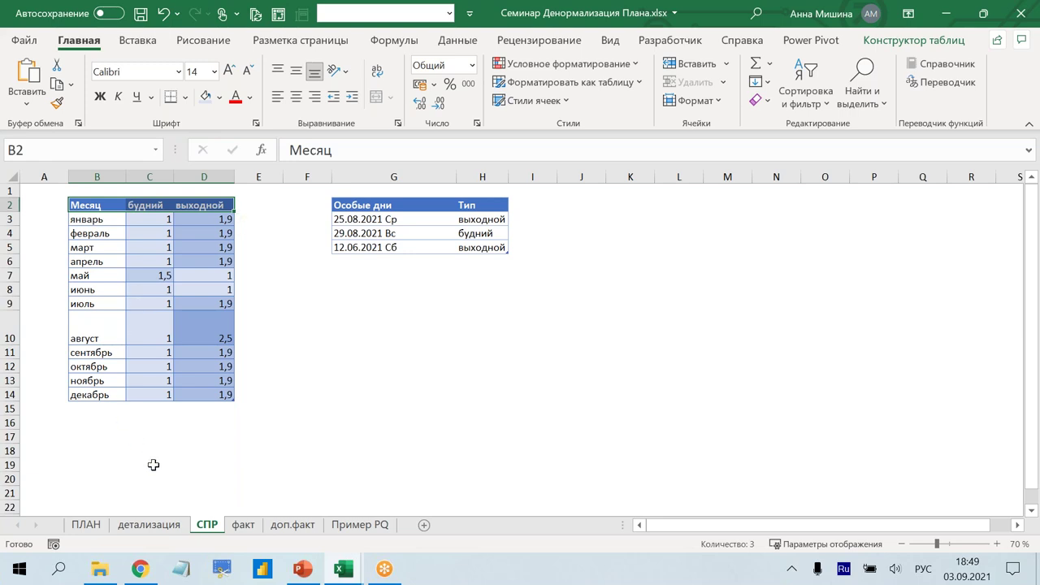
left_click(152, 526)
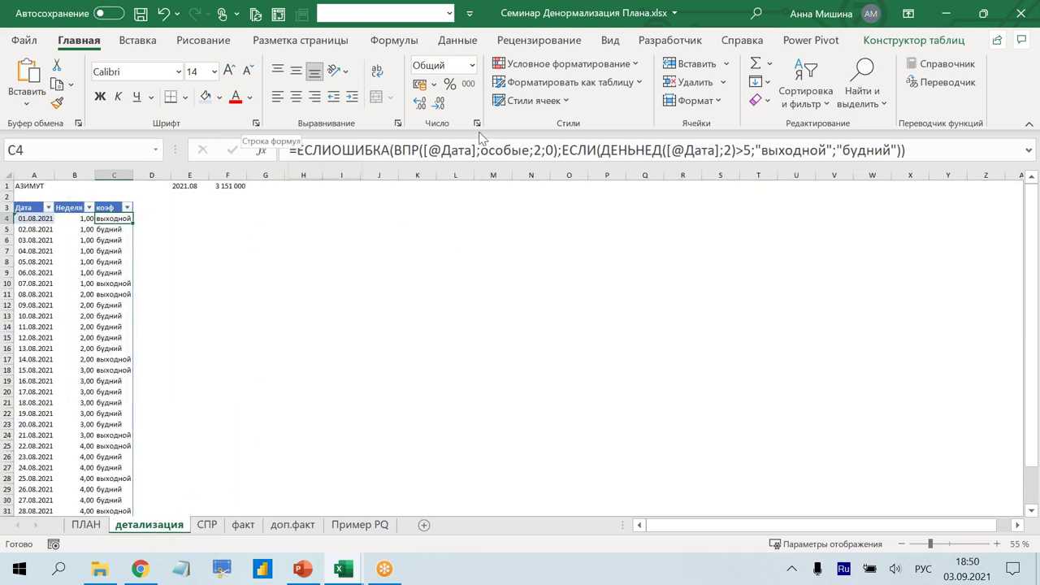
- Begin wrapping C4's коэф formula in ГПР, correcting the mistyped function name
left_click(299, 151)
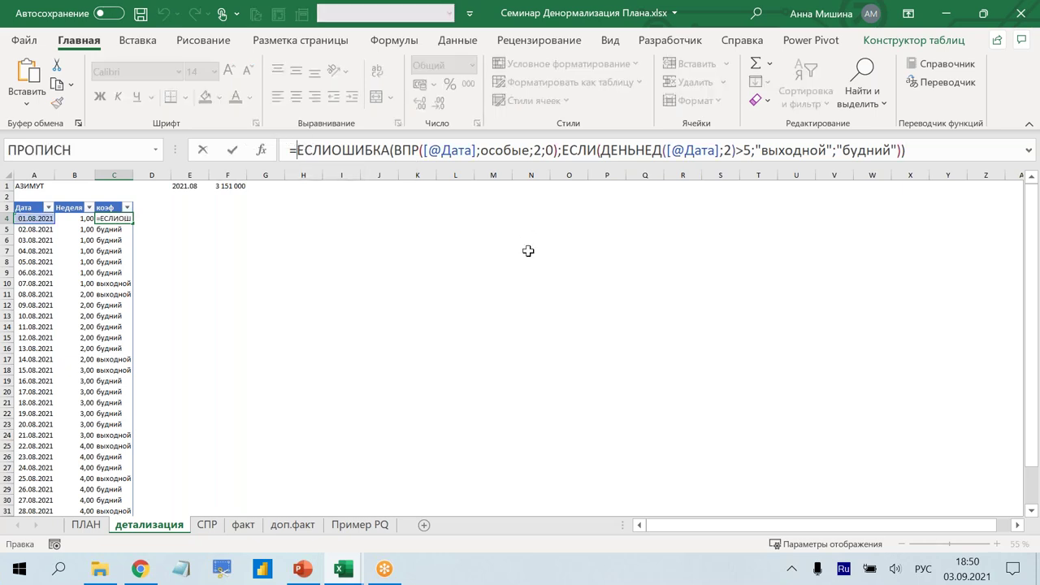
type("ugh")
key("Return")
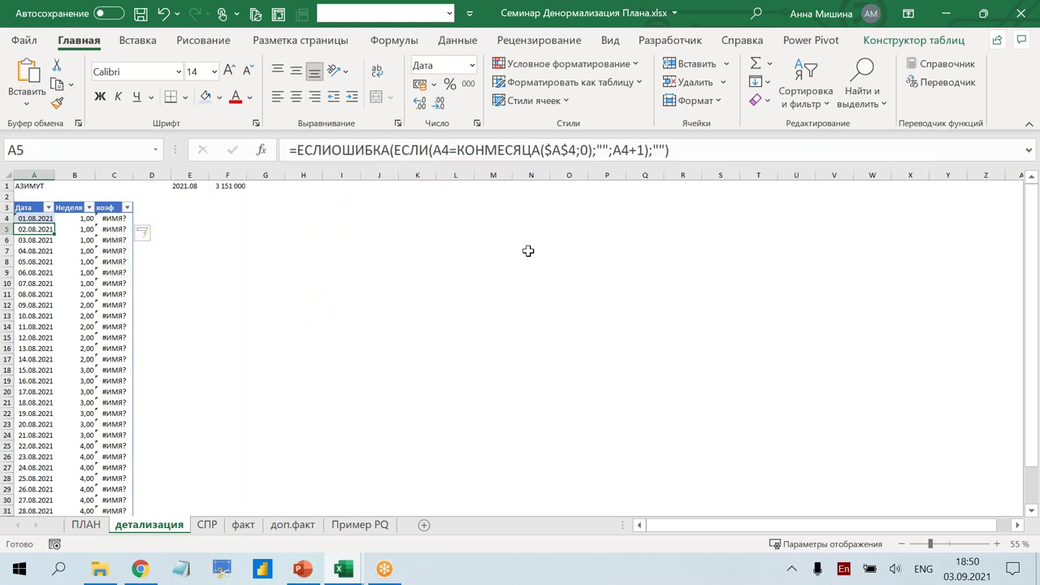
left_click(110, 219)
left_click_drag(321, 150, 298, 150)
type("UGH")
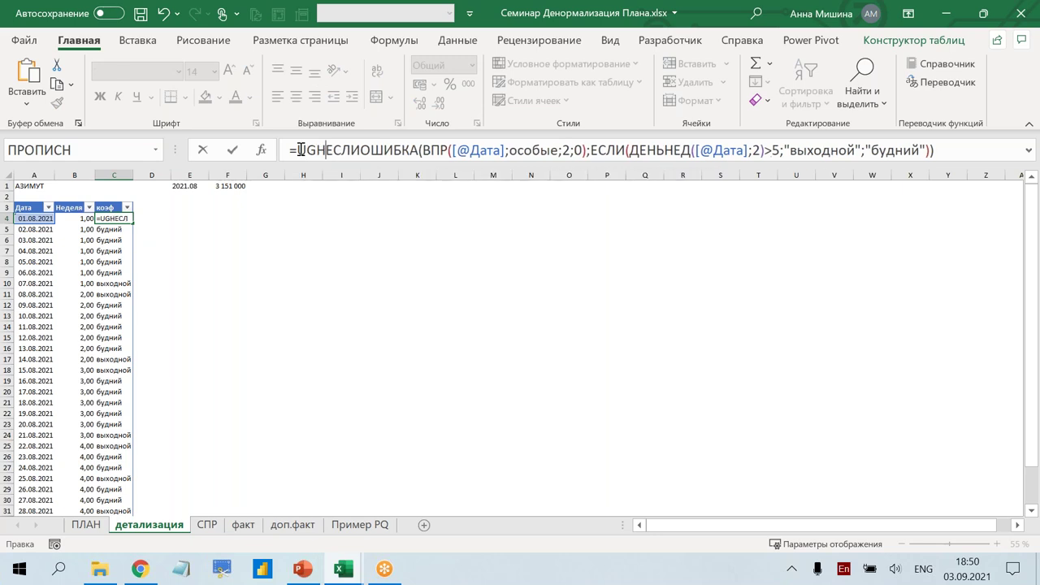
key("Pause")
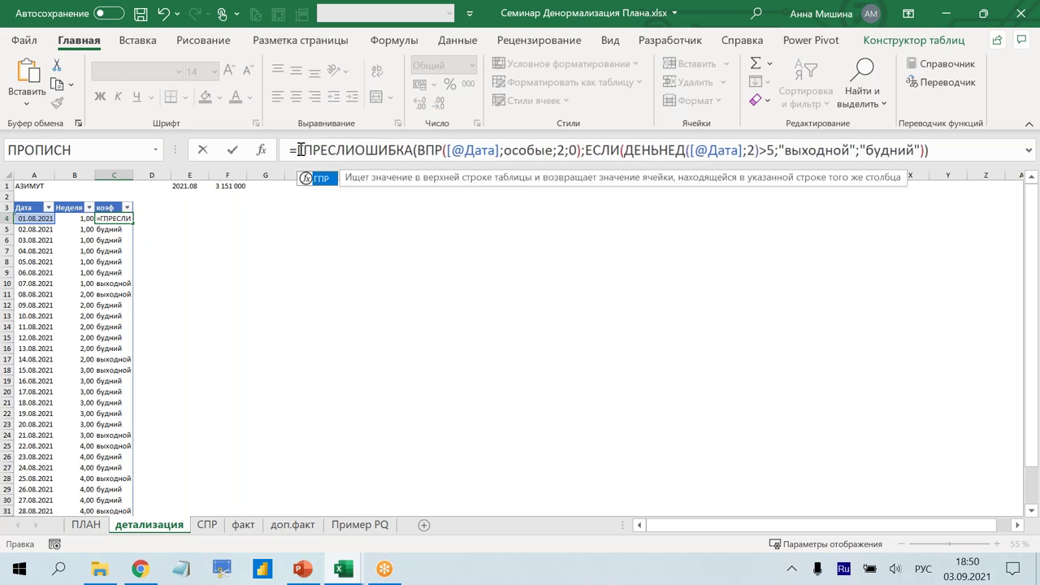
key("Tab")
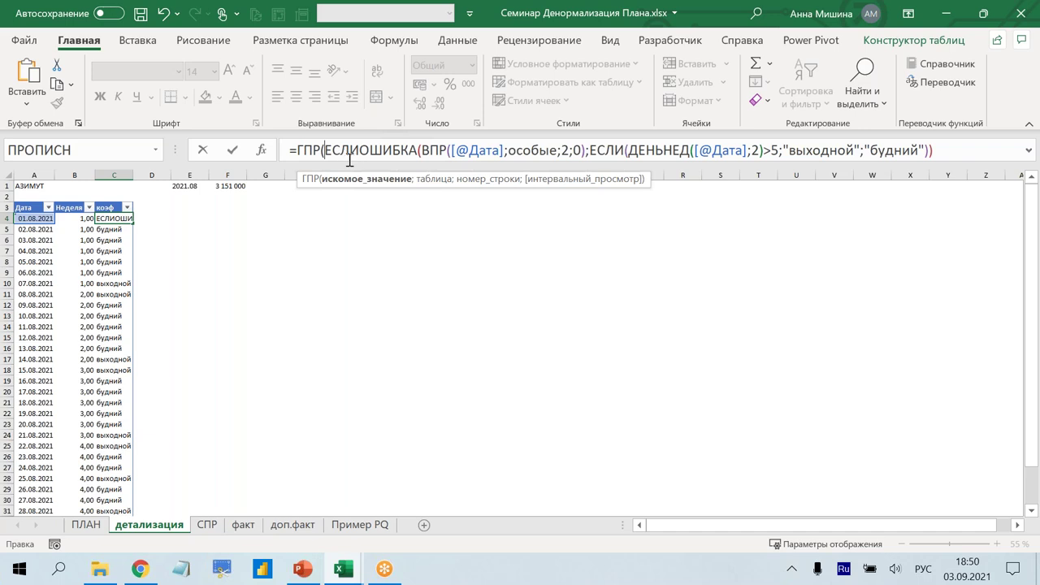
- Finish ГПР with the Коэф table on СПР as range and row 9, giving 2,5 on weekends
left_click(940, 150)
type(";")
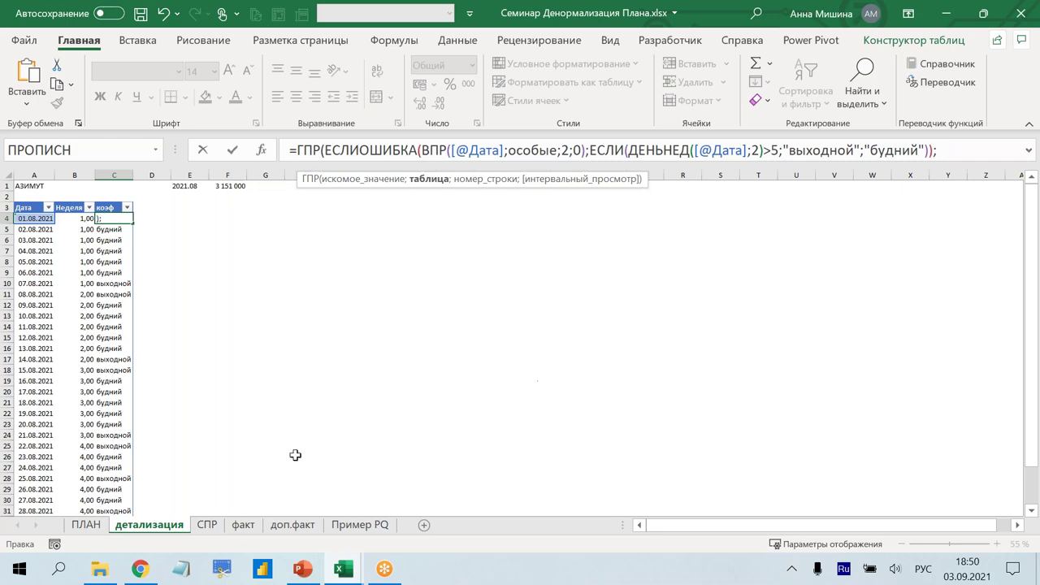
left_click(207, 524)
left_click_drag(91, 203, 197, 391)
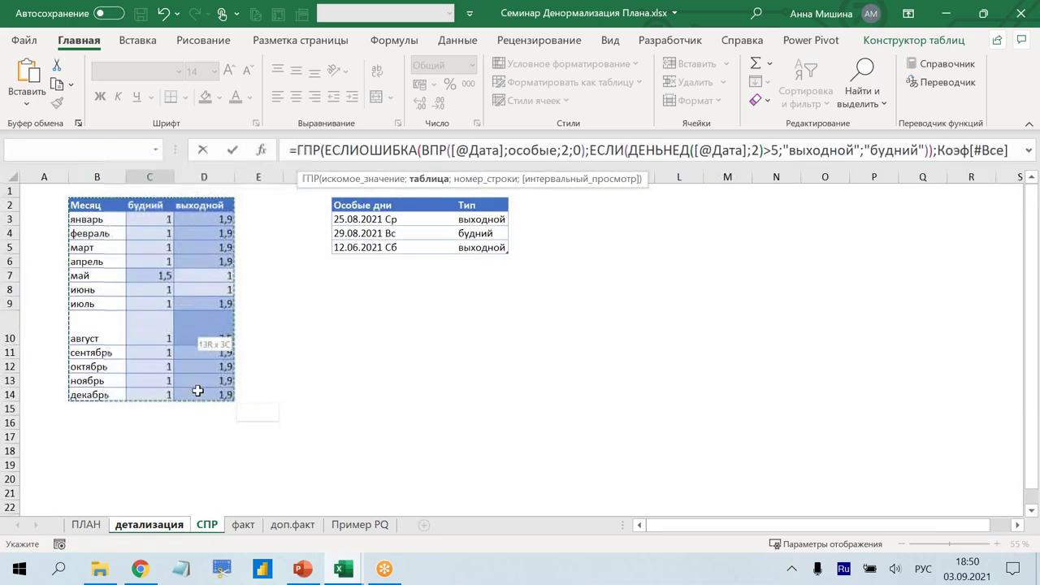
left_click_drag(197, 391, 199, 391)
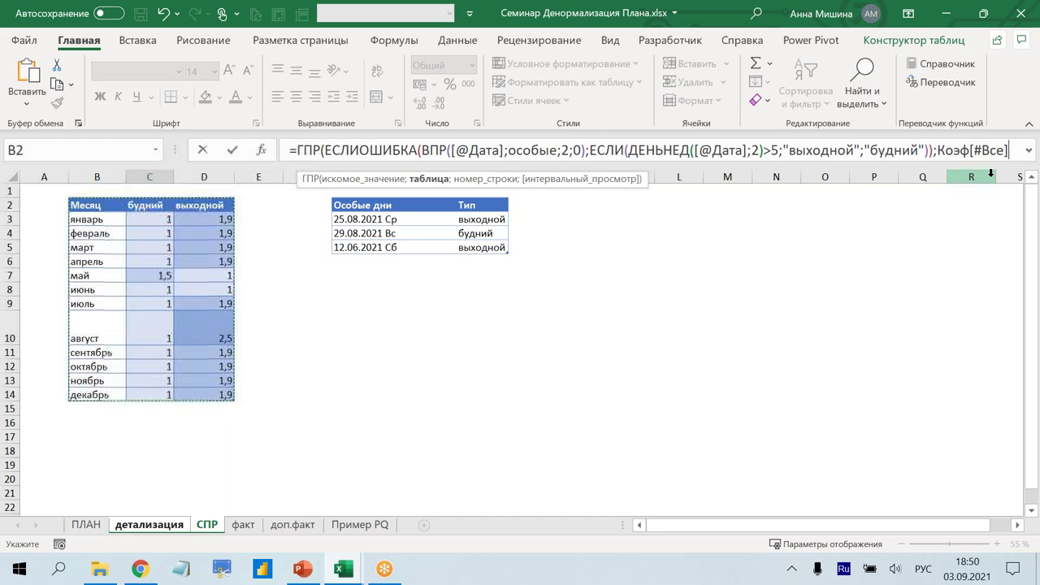
type(";")
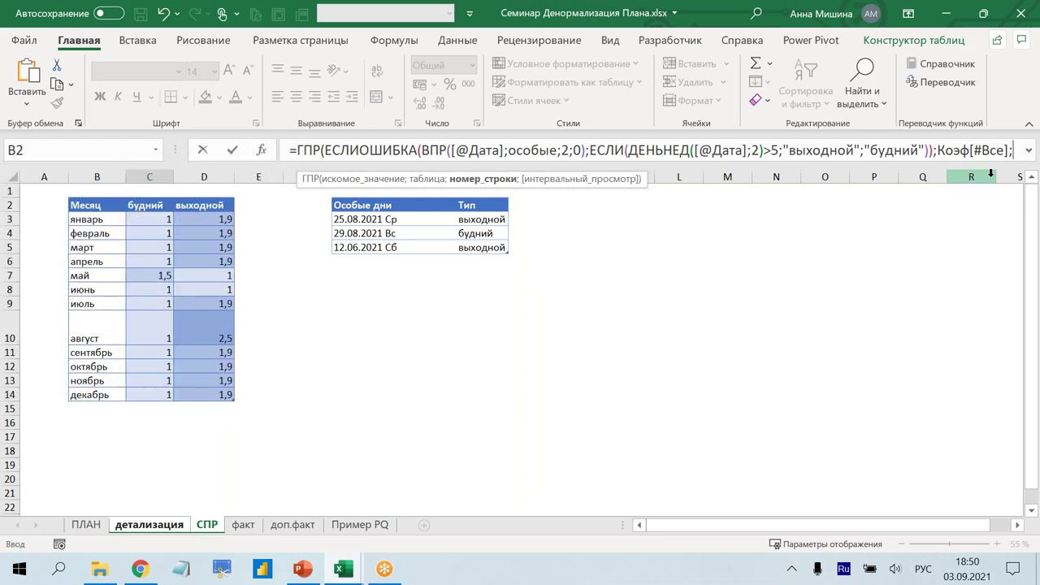
type("9")
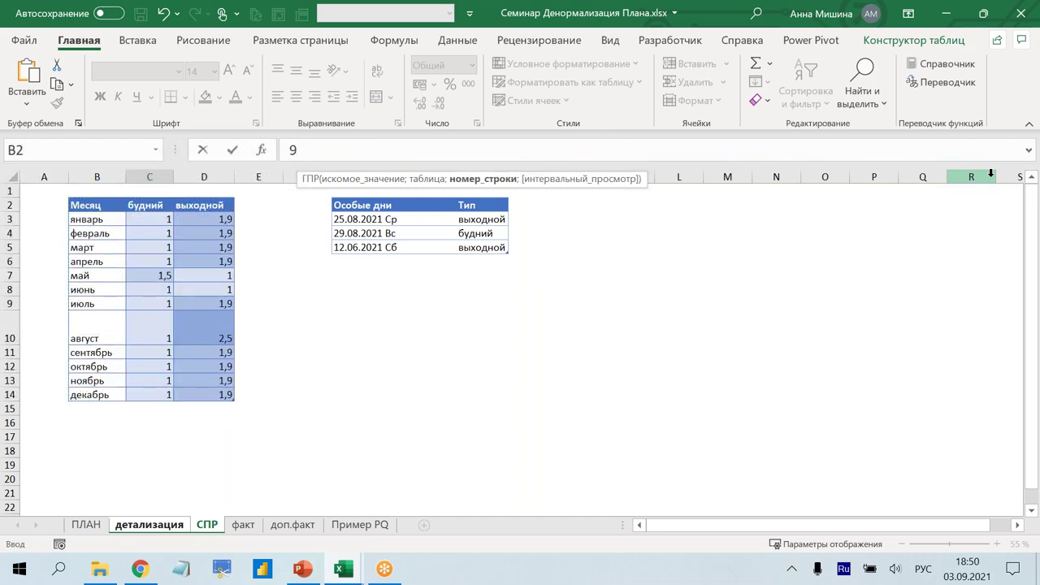
type(";")
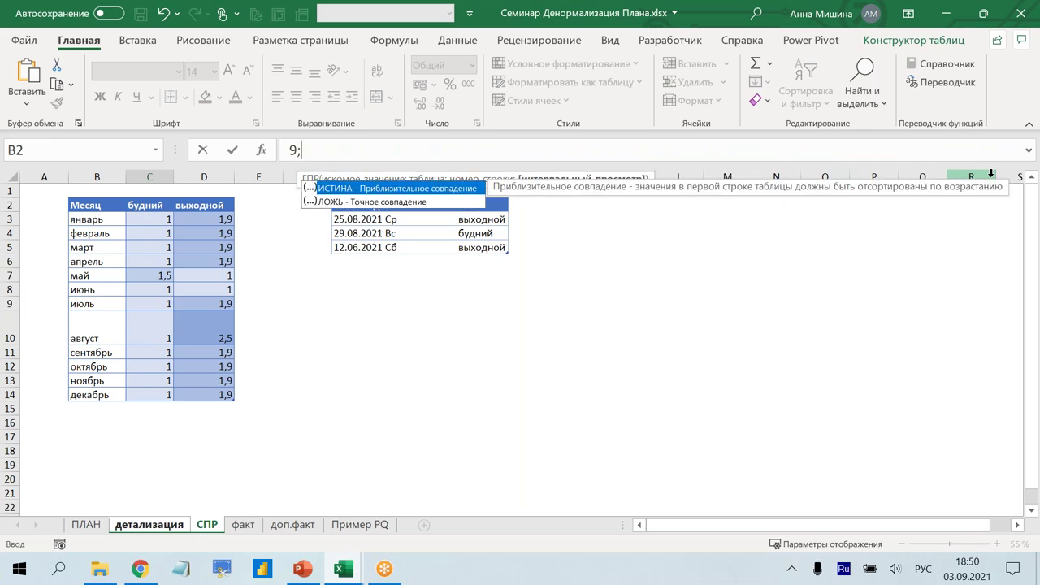
type(")")
key("Return")
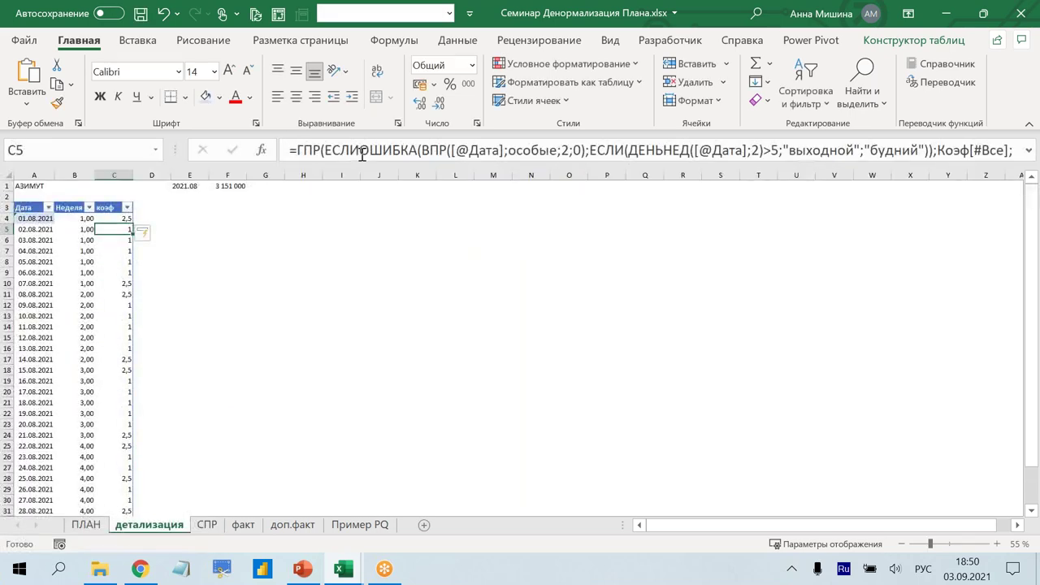
scroll(107, 269, "down", 2)
scroll(111, 272, "down", 2)
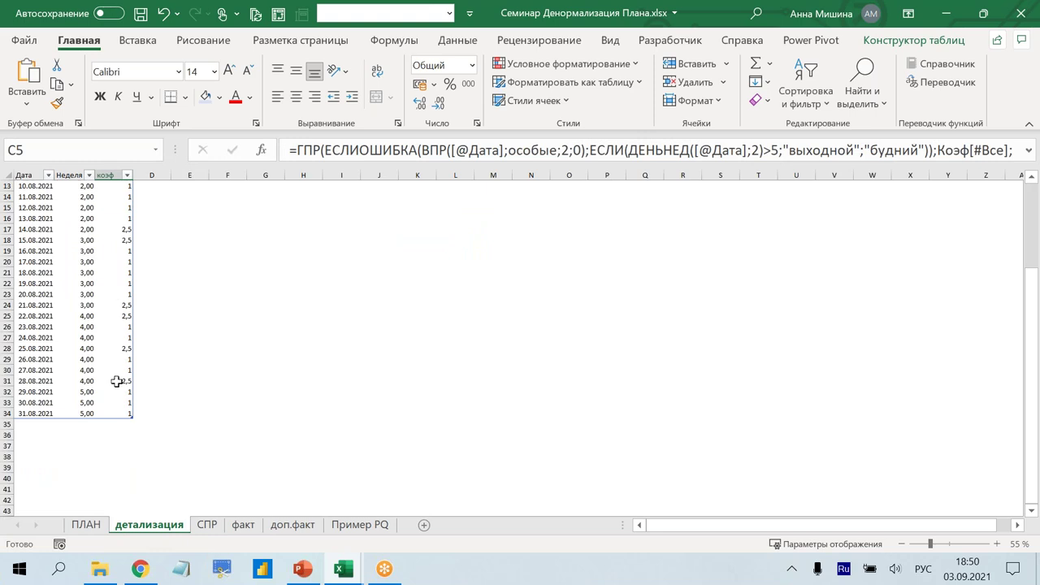
scroll(126, 386, "up", 4)
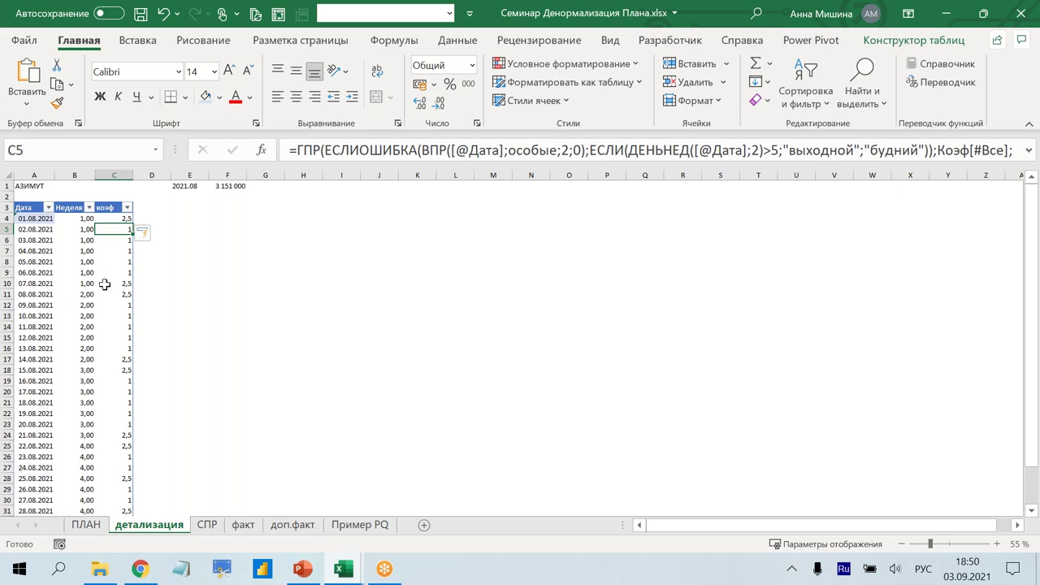
left_click(91, 527)
left_click(158, 526)
left_click(190, 186)
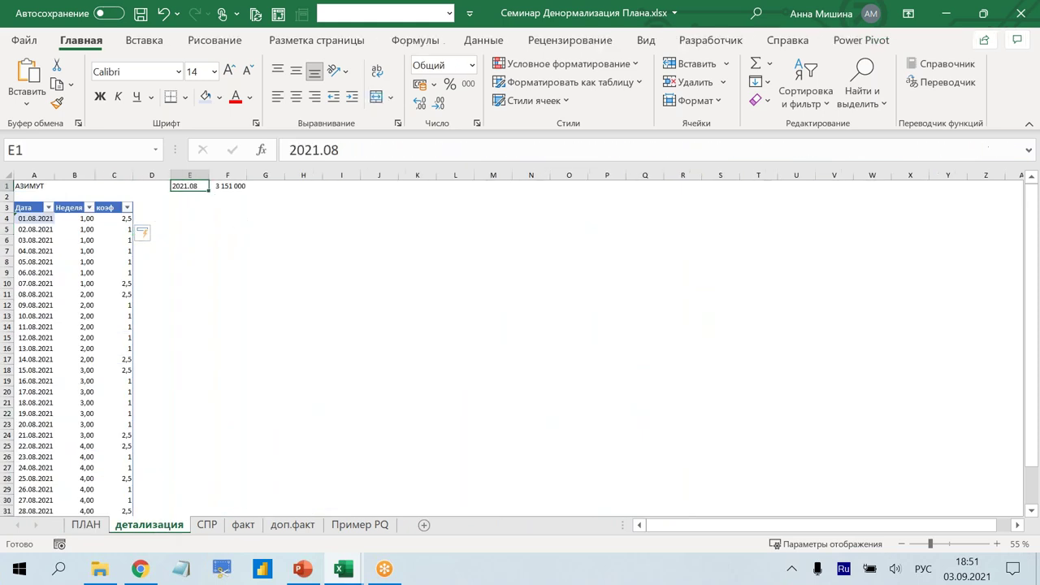
left_click(420, 157)
key("BackSpace")
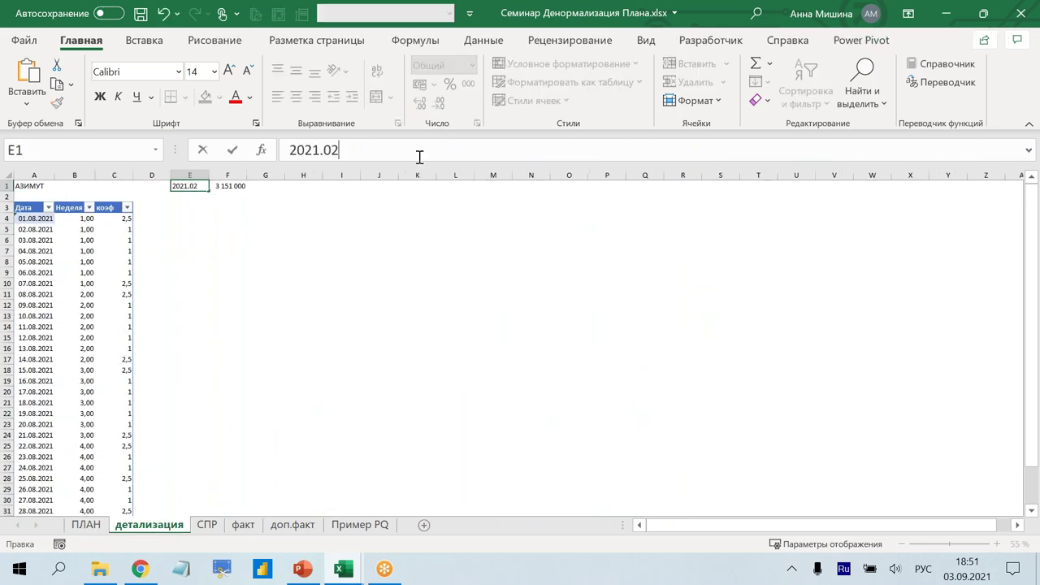
key("Return")
scroll(95, 279, "down", 3)
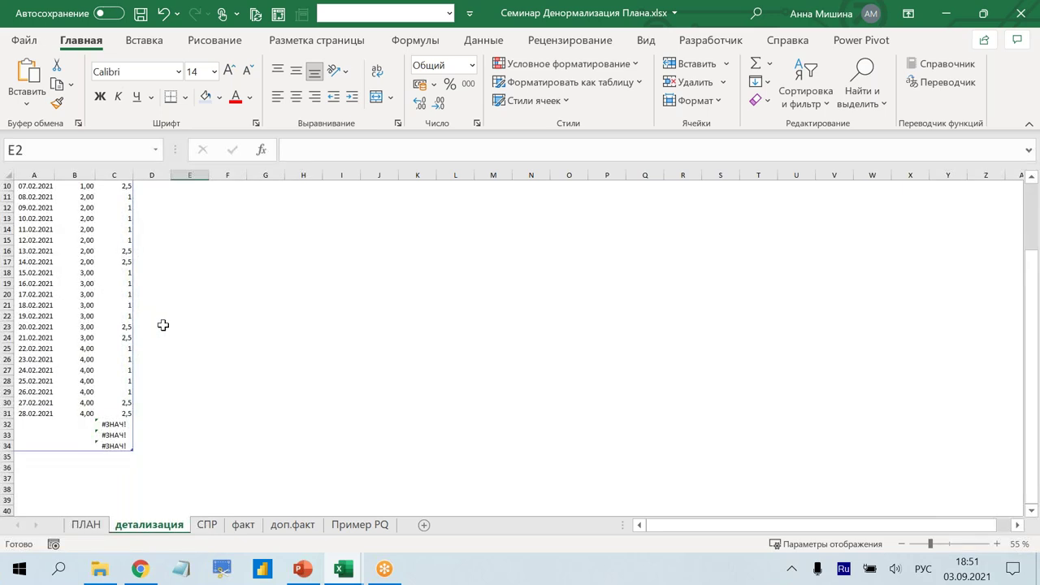
scroll(163, 325, "up", 3)
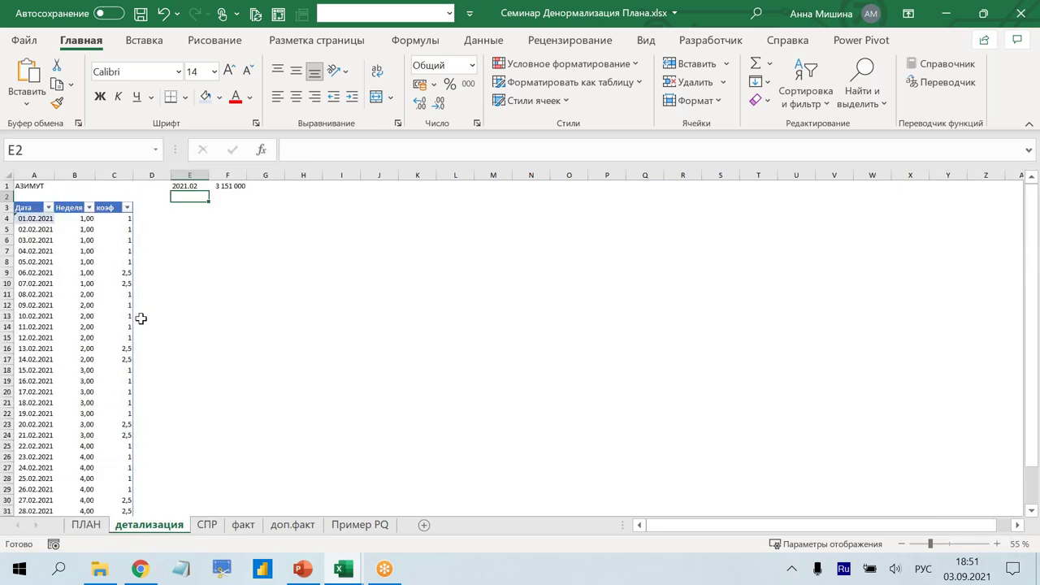
left_click(113, 220)
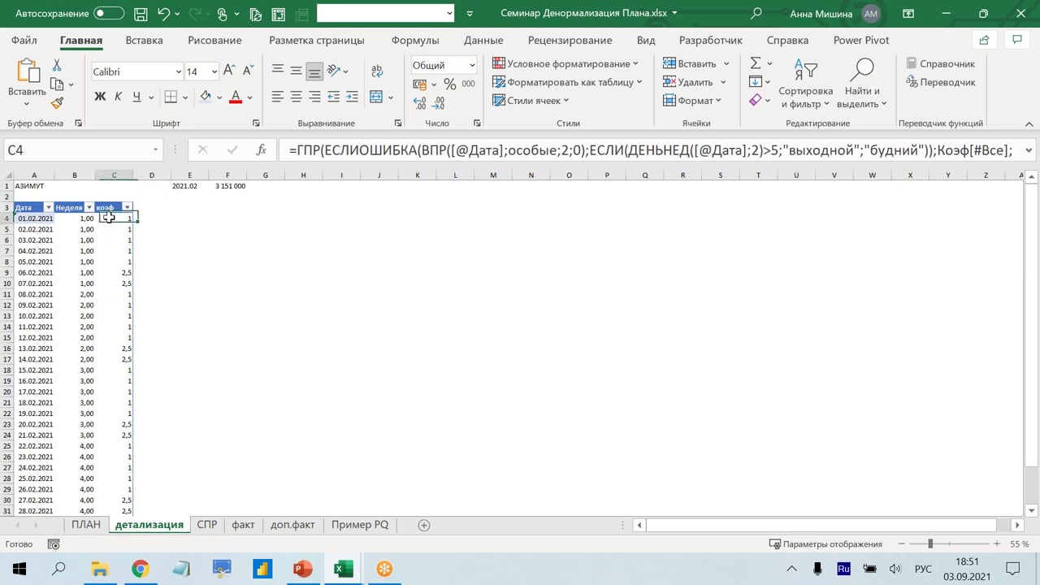
scroll(120, 339, "down", 4)
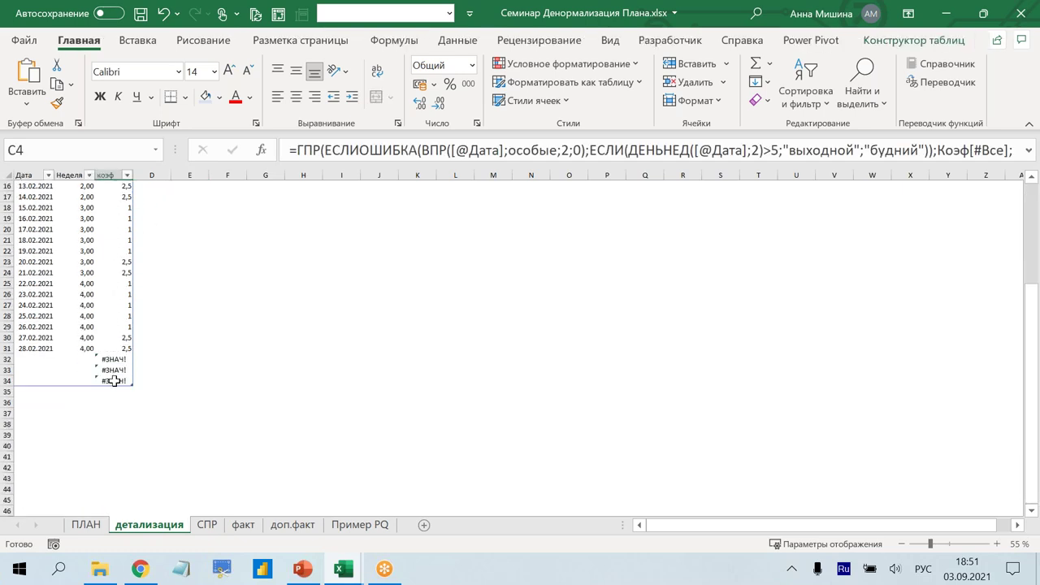
scroll(116, 334, "up", 4)
left_click(188, 185)
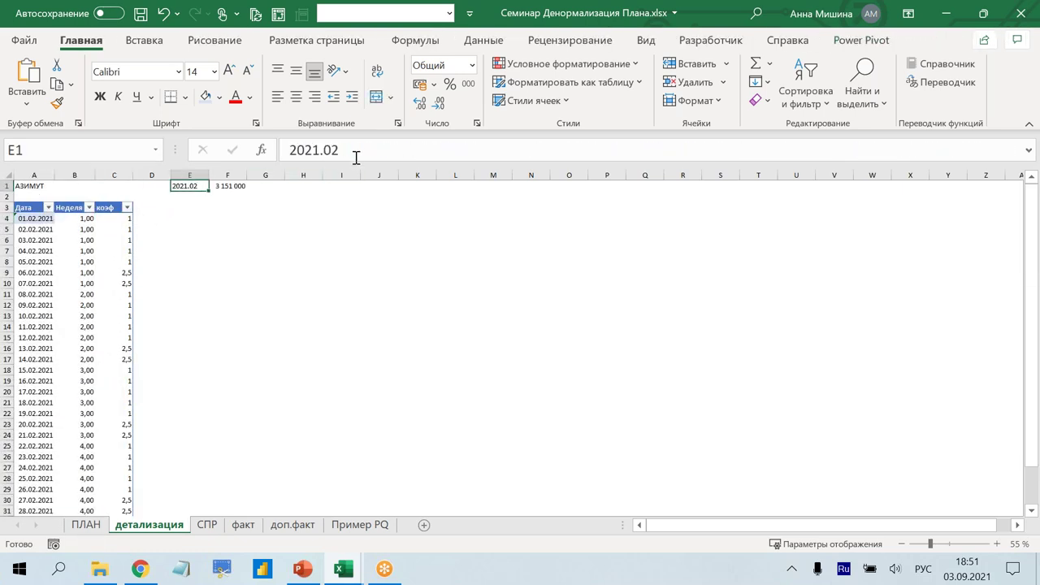
left_click(360, 149)
key("BackSpace")
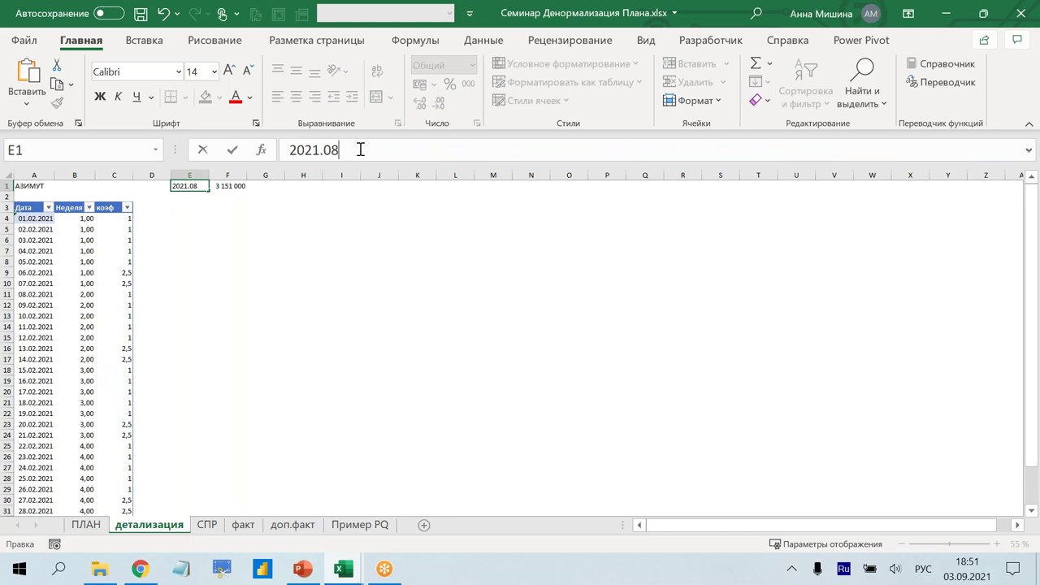
key("Return")
left_click(126, 220)
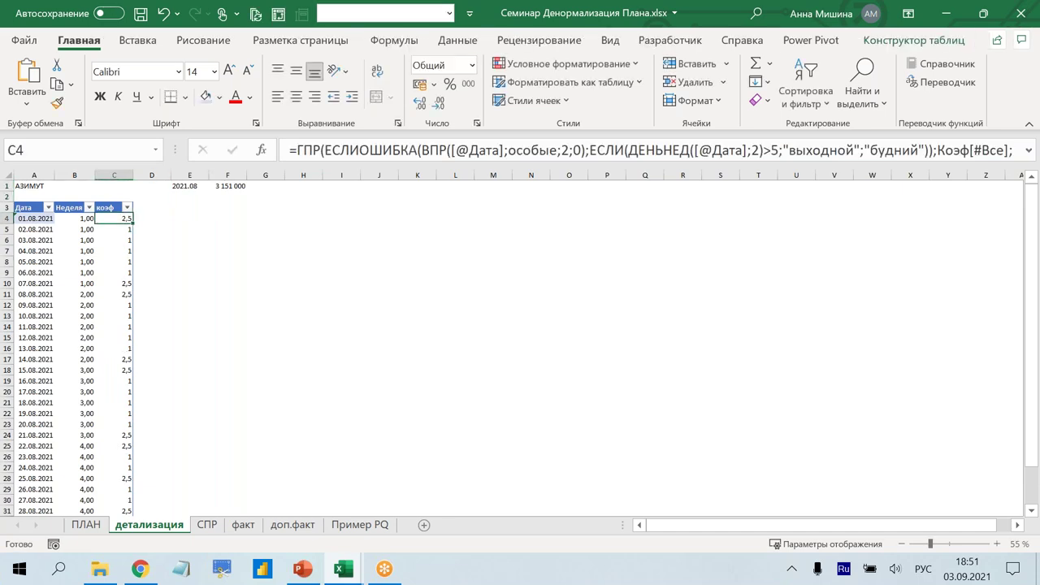
left_click_drag(333, 162, 333, 241)
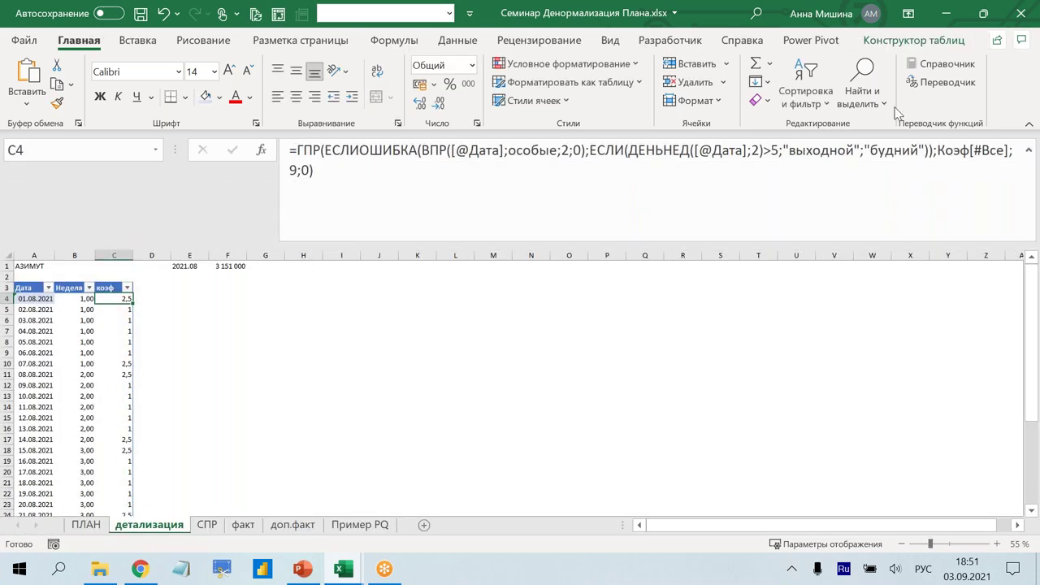
double_click(294, 169)
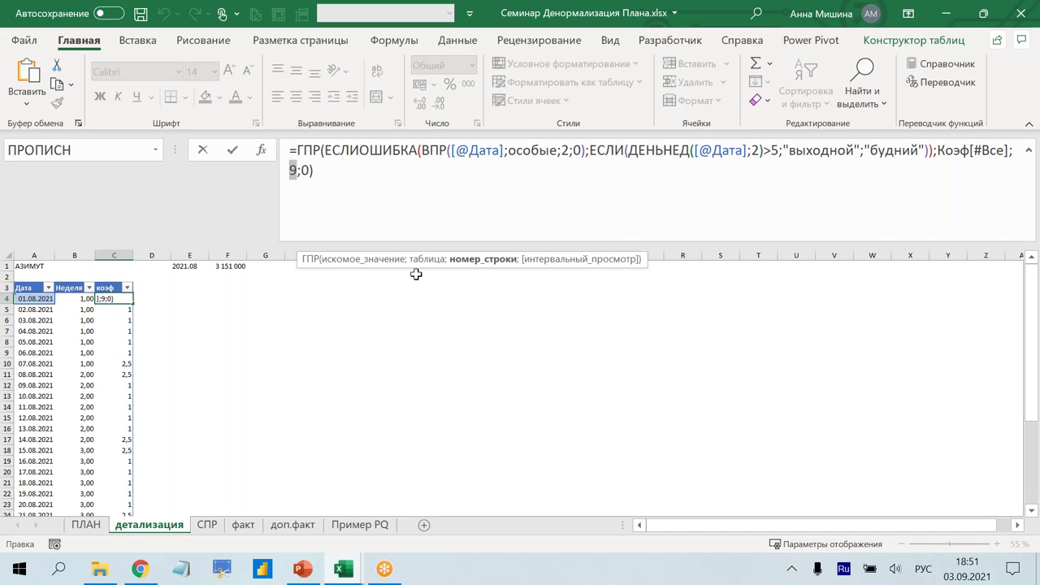
type("месяц")
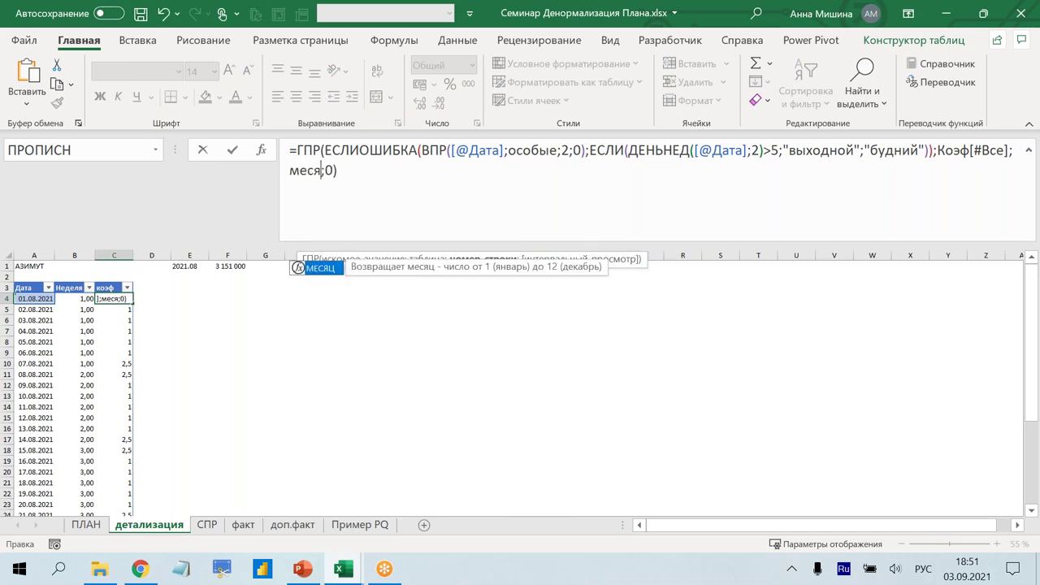
key("BackSpace")
type("(")
left_click(38, 299)
type(")")
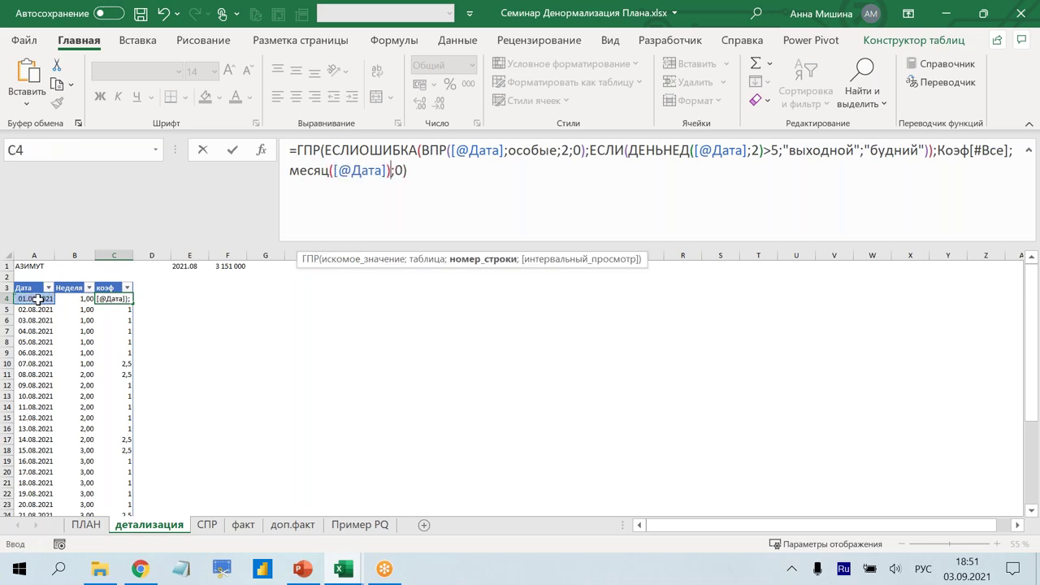
type("+1")
left_click(478, 169)
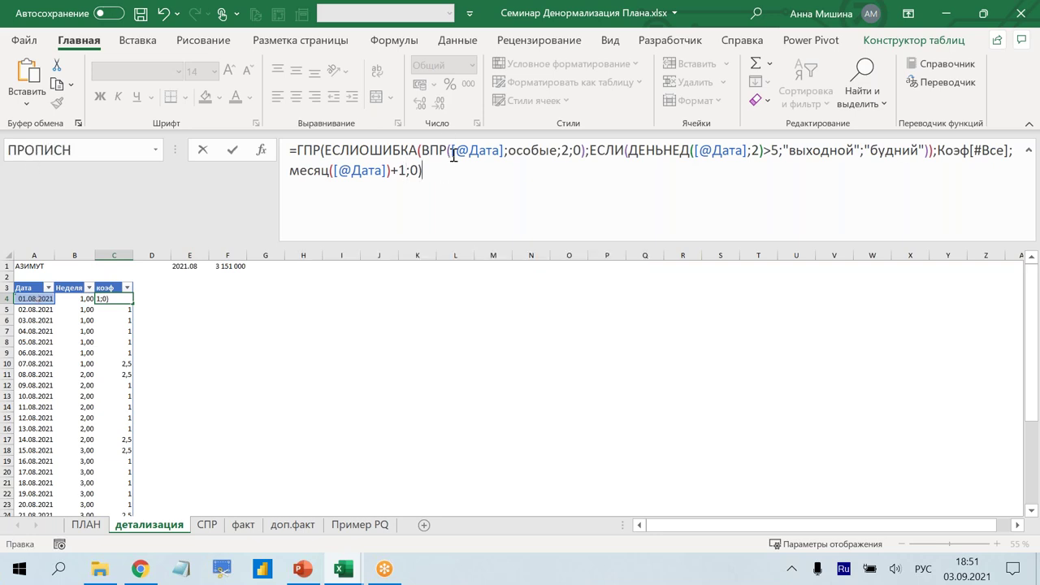
key("Return")
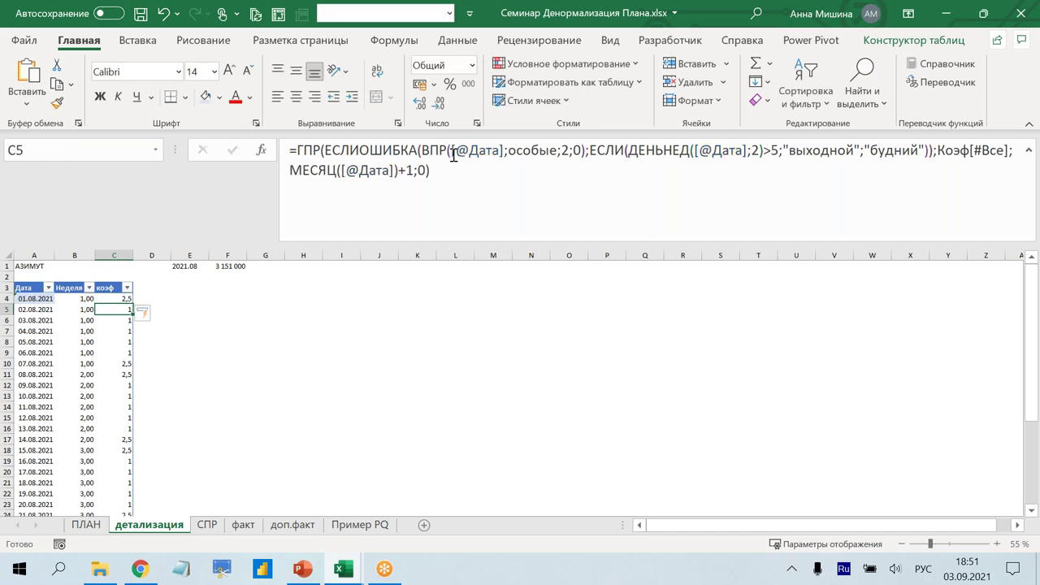
- Check the recalculated coefficient in C10 and start editing E1's month 2021.08
left_click(115, 364)
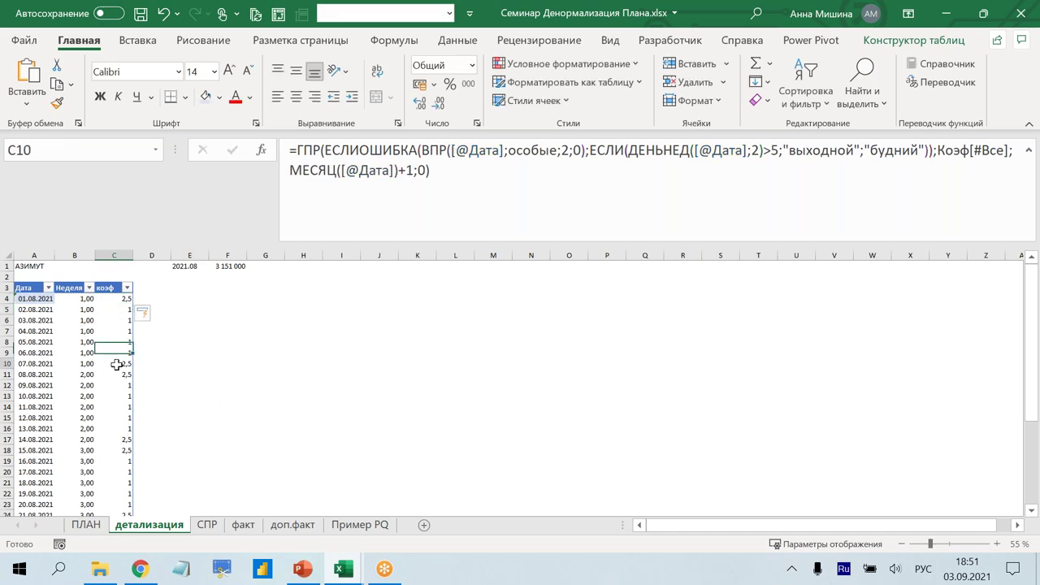
left_click(195, 266)
left_click(420, 200)
key("BackSpace")
- Set E1's period to 2021.02 and highlight the февраль coefficient row on СПР
type("2")
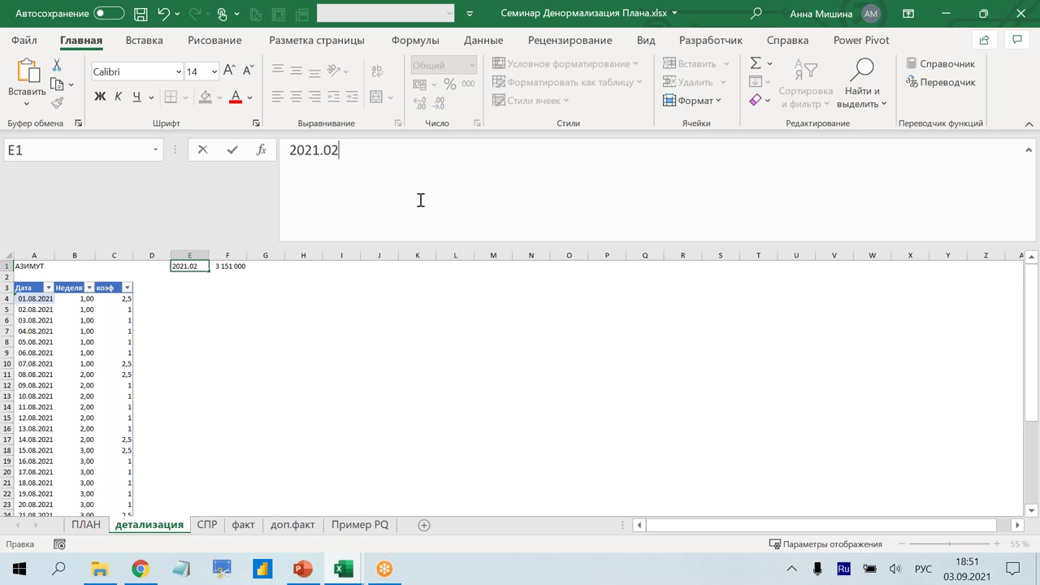
key("Return")
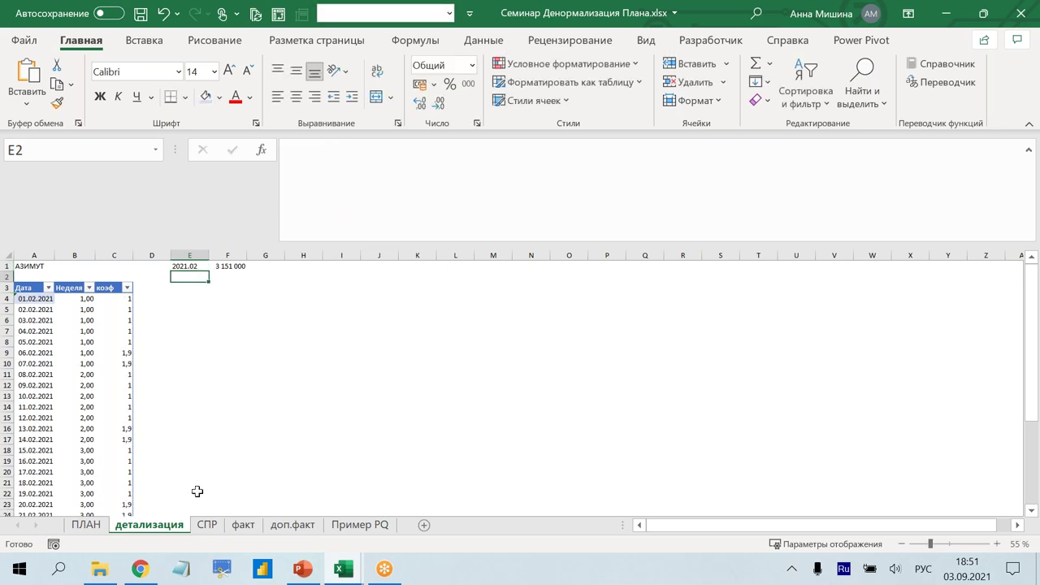
left_click(206, 524)
left_click_drag(74, 306, 202, 313)
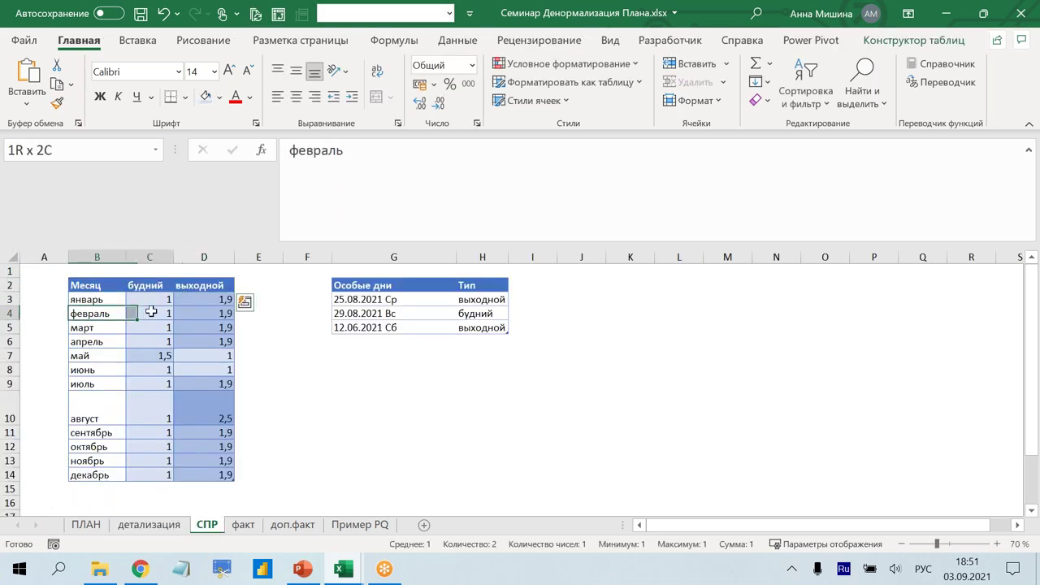
- Compare детализация's February коэф values (1,9 weekends, 1 weekdays) with the СПР row, selecting C4
left_click(157, 528)
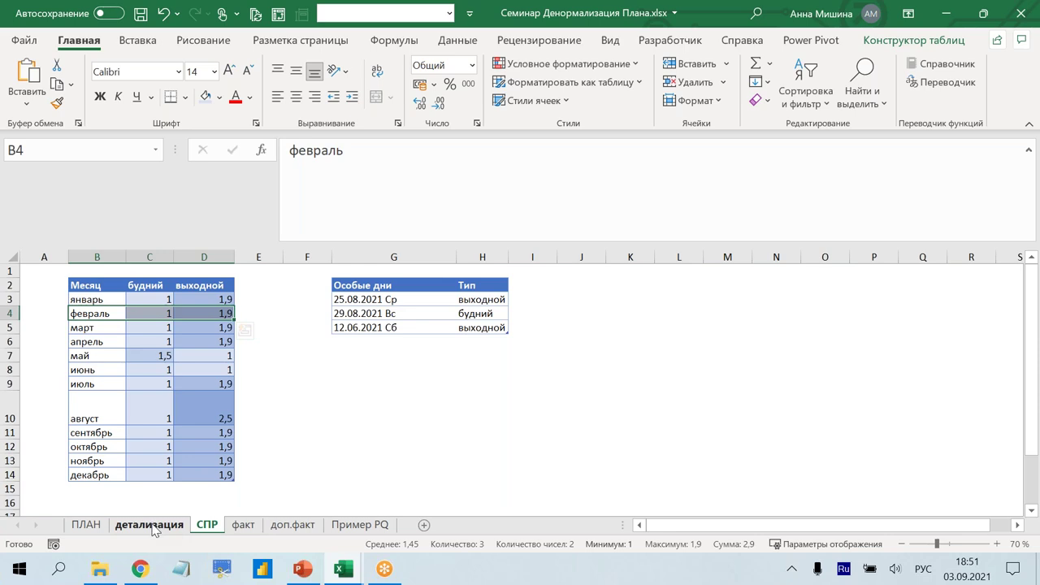
left_click(201, 528)
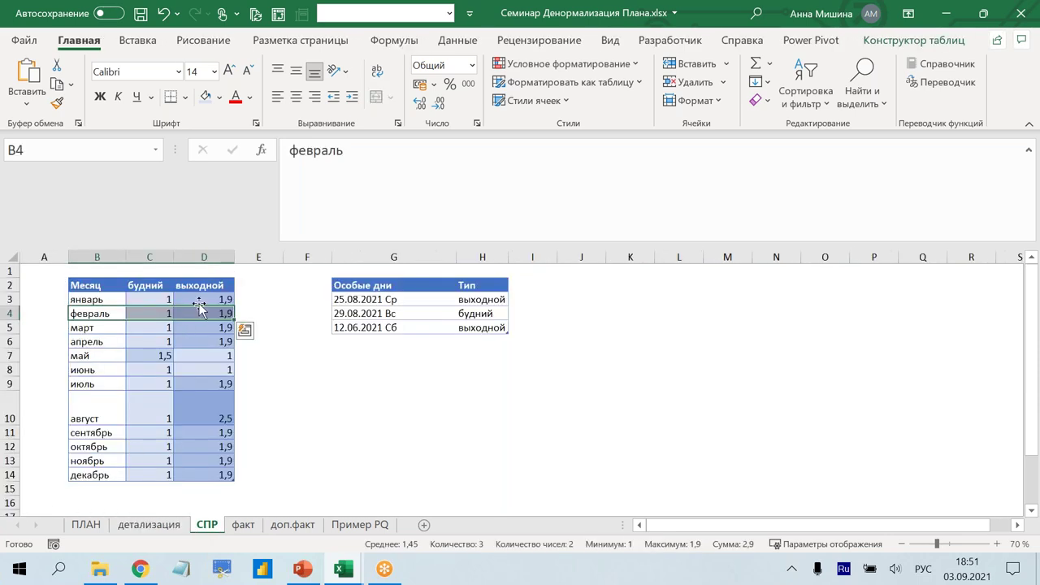
left_click(148, 524)
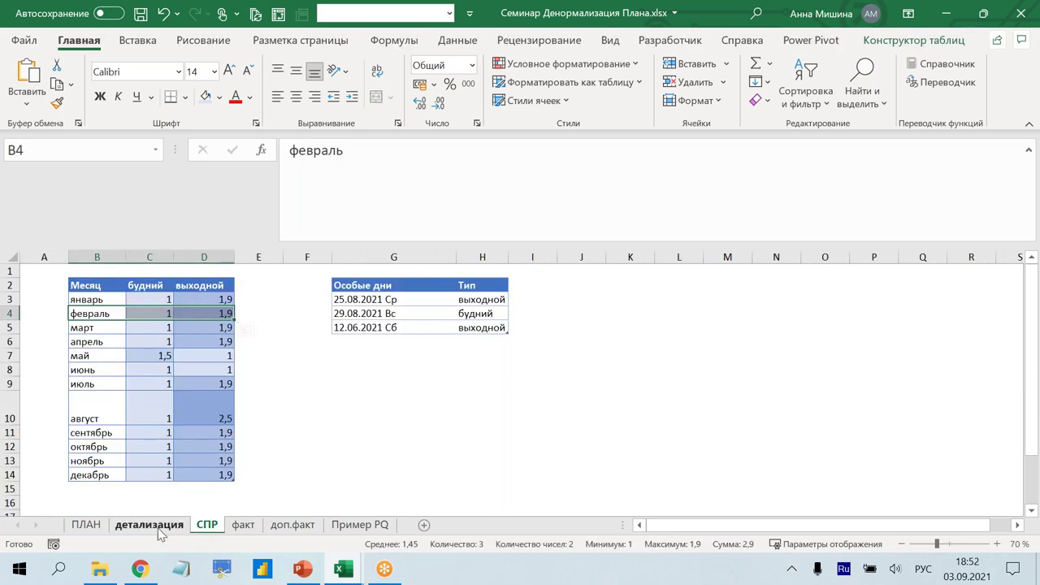
scroll(109, 351, "down", 1)
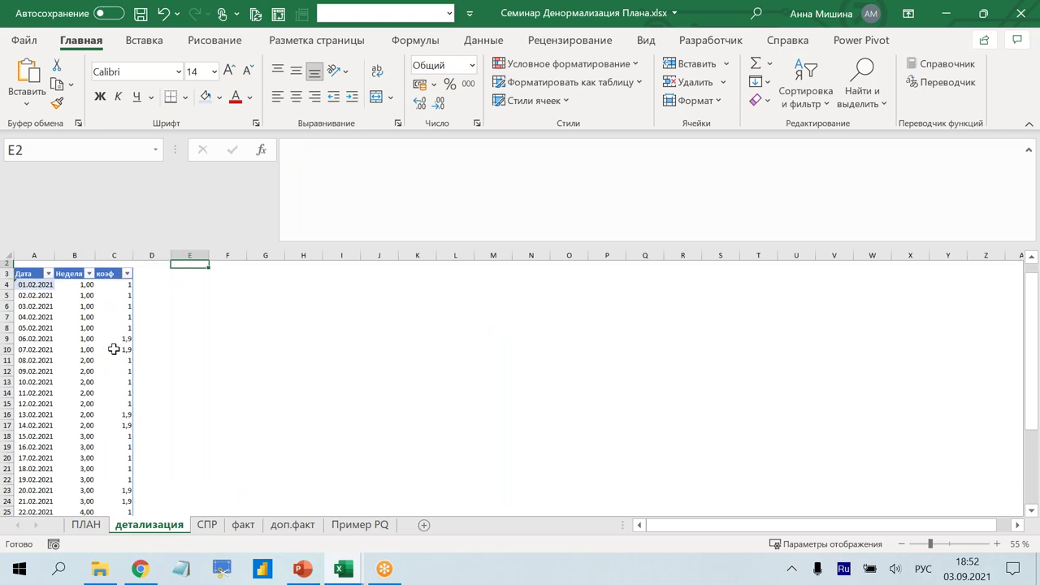
scroll(110, 351, "down", 4)
scroll(111, 348, "up", 5)
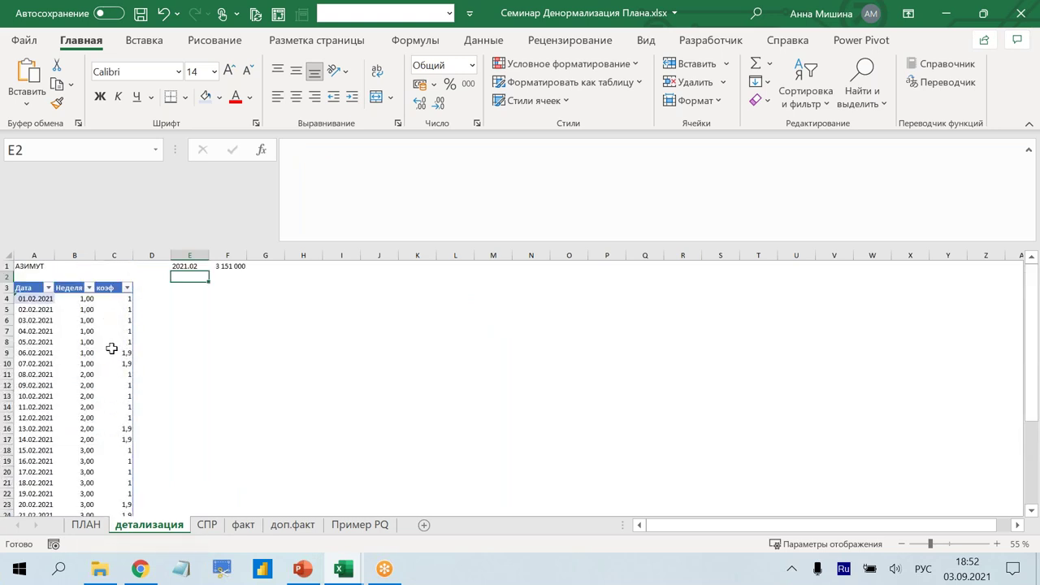
scroll(109, 358, "down", 5)
scroll(115, 382, "up", 5)
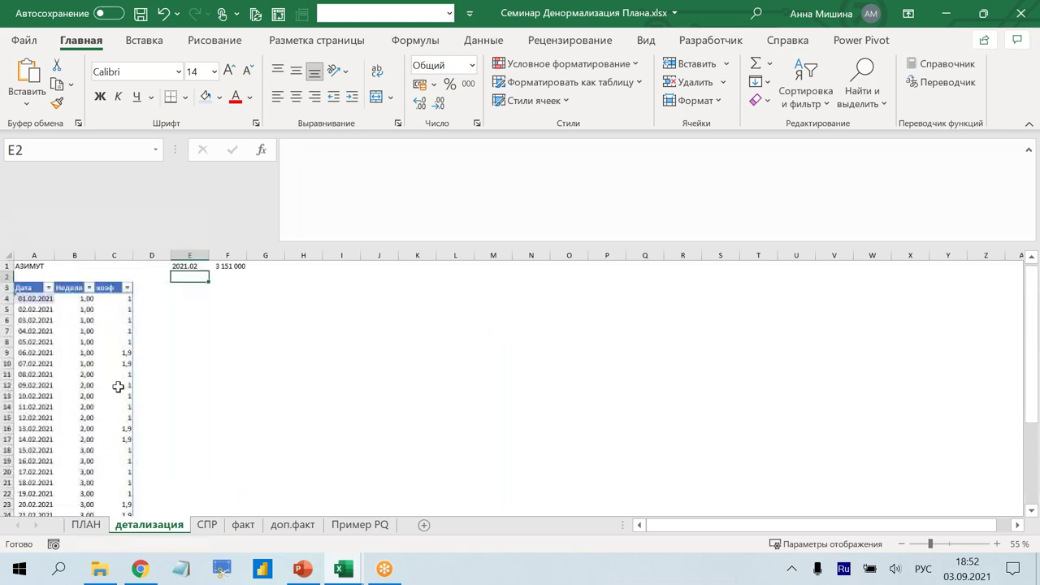
left_click(118, 299)
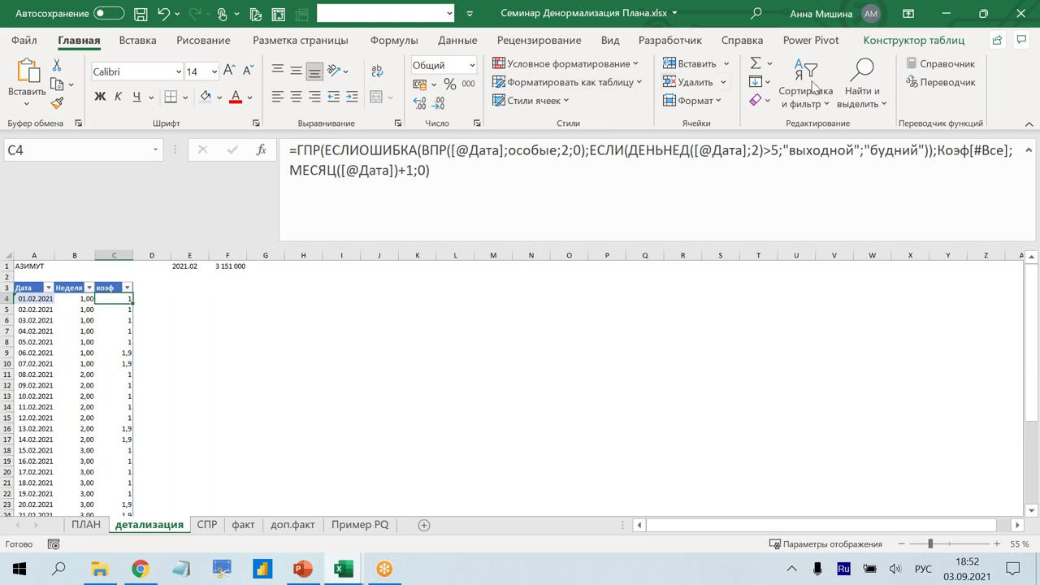
- Wrap C4's коэф formula in ЕСЛИОШИБКА(...;"") so errors show blank; February values stay 1 and 1,9
left_click(299, 152)
type("если")
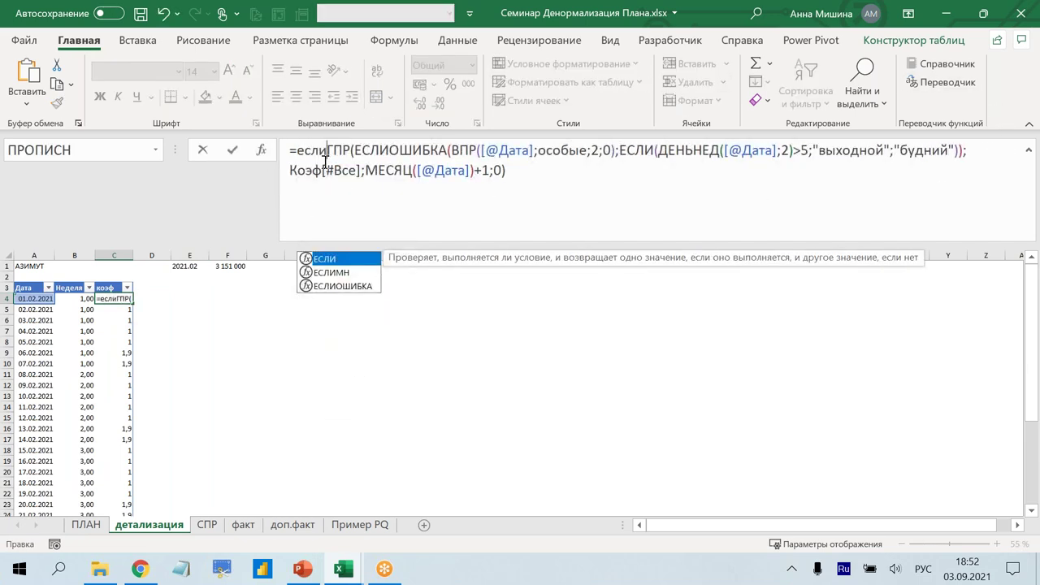
type("ош")
key("Tab")
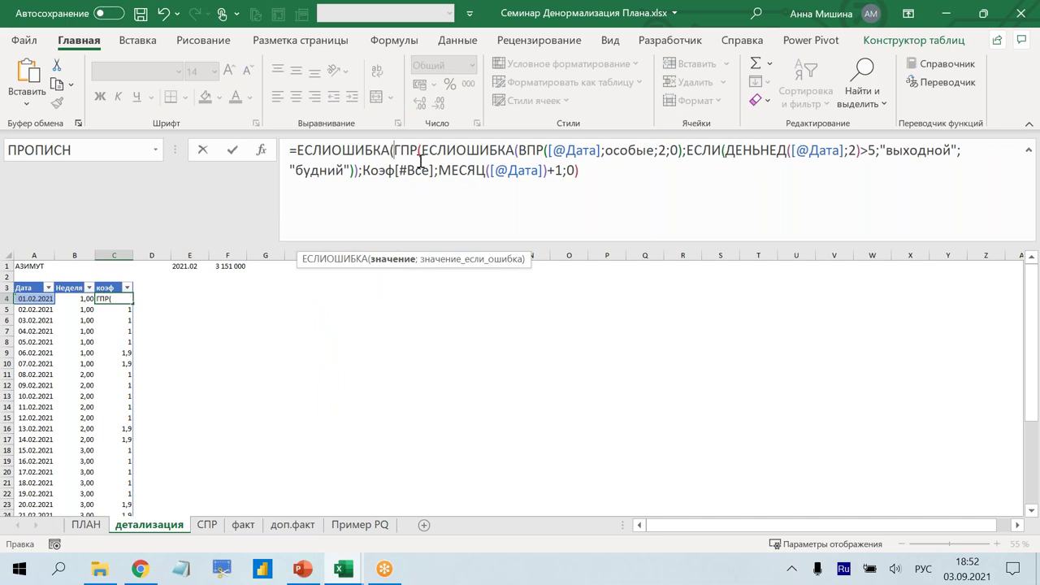
type(";")
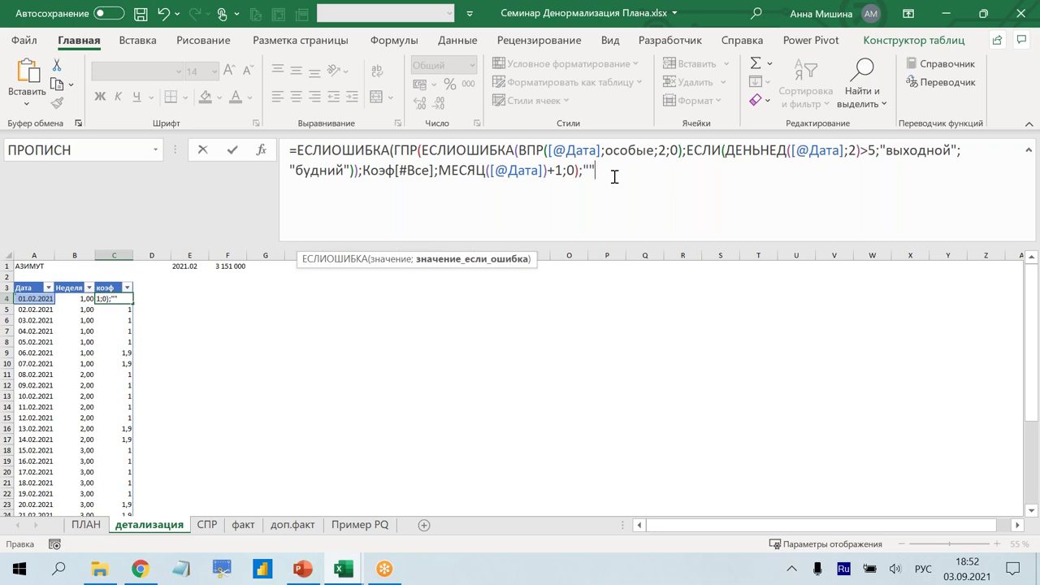
key("Return")
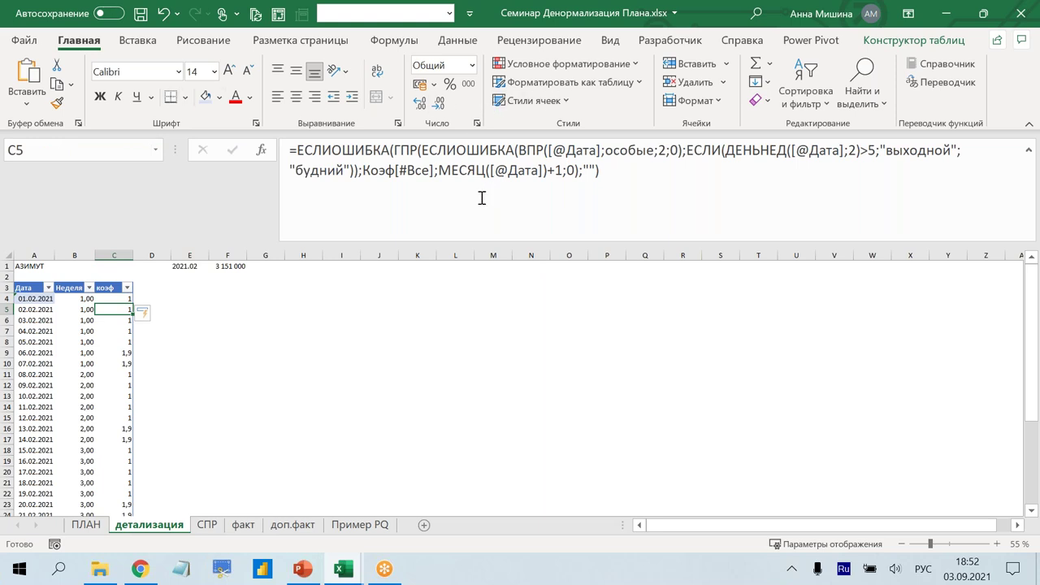
scroll(172, 371, "down", 2)
scroll(175, 370, "down", 2)
scroll(175, 370, "up", 1)
scroll(171, 370, "up", 3)
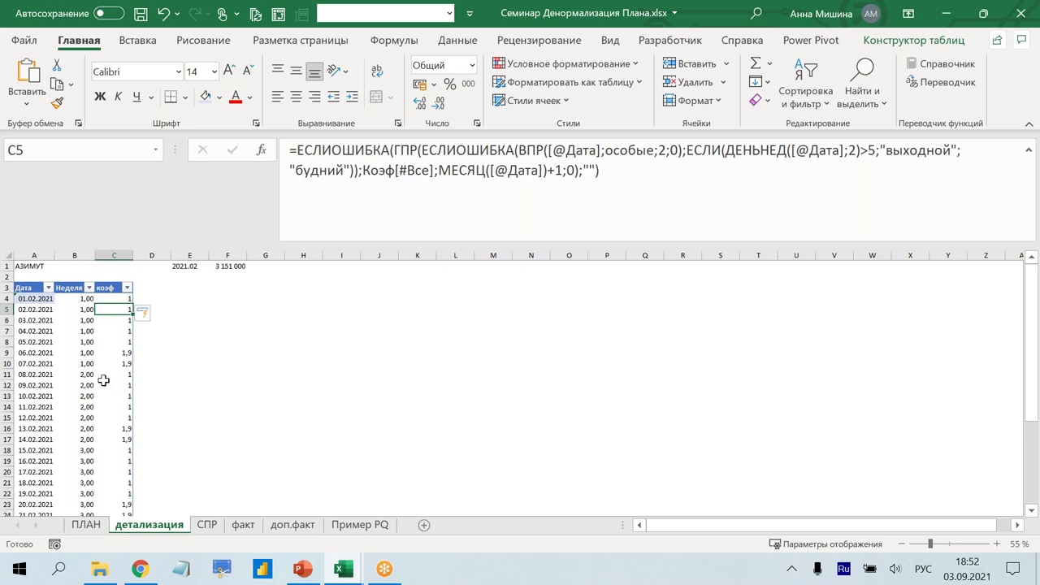
- Add the heading Доля in D3 to extend the table with a new column
left_click(150, 286)
type("Доля")
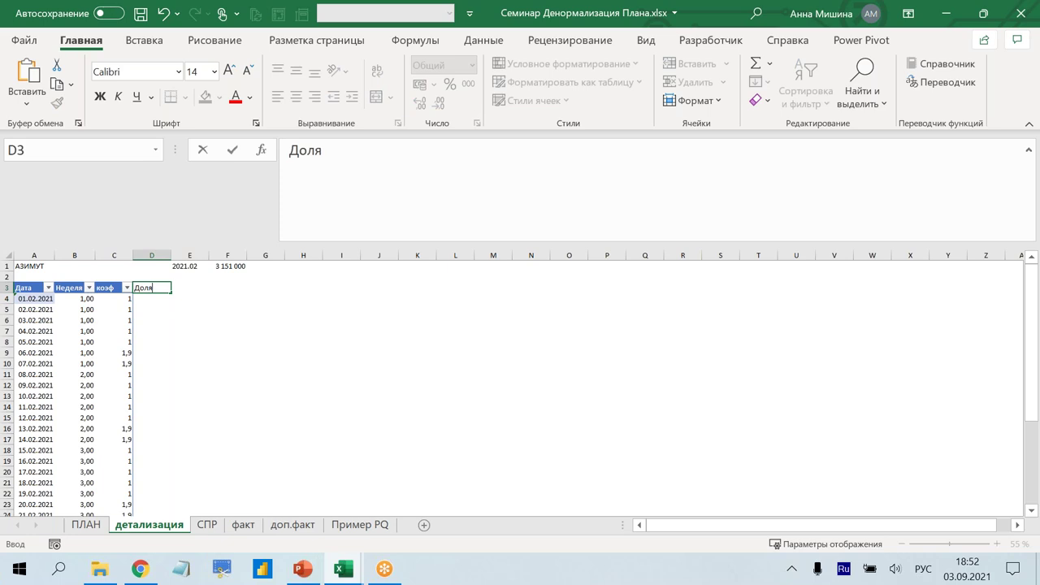
key("Return")
- Fill the Доля column with =1/СЧЁТ(A:A), entered in D4
type("=")
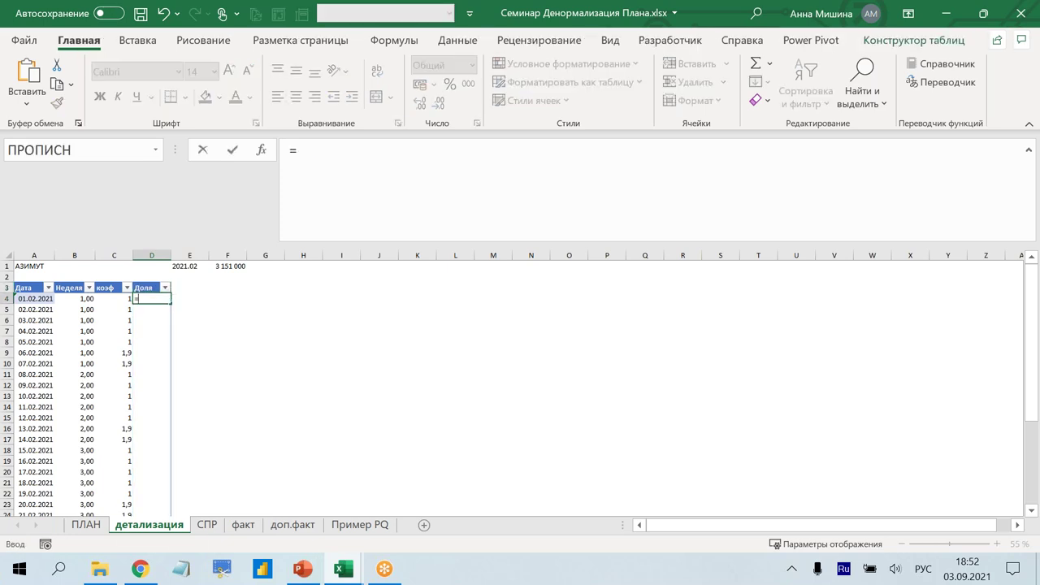
type("1/")
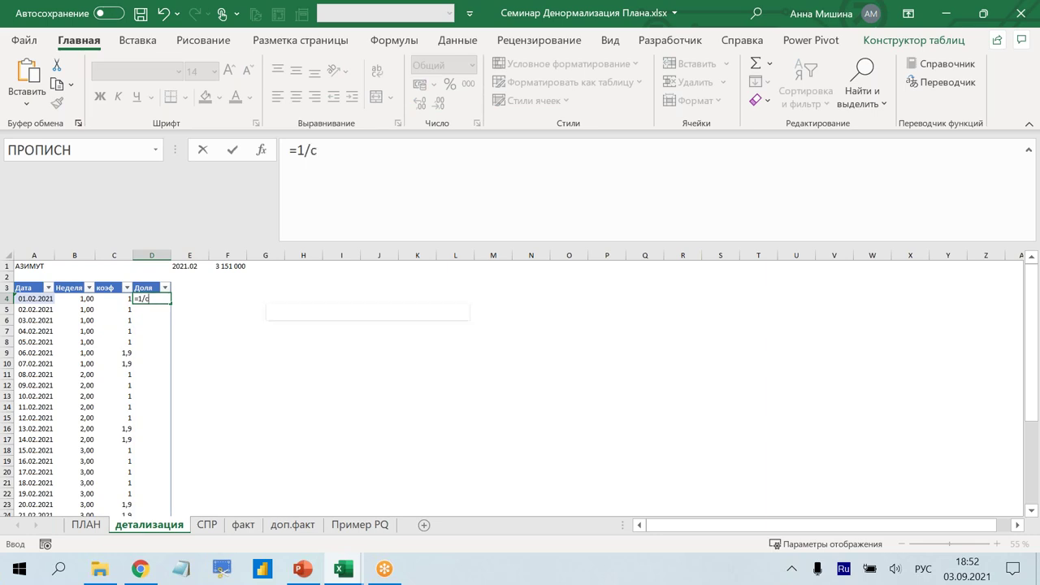
type("счё")
key("Tab")
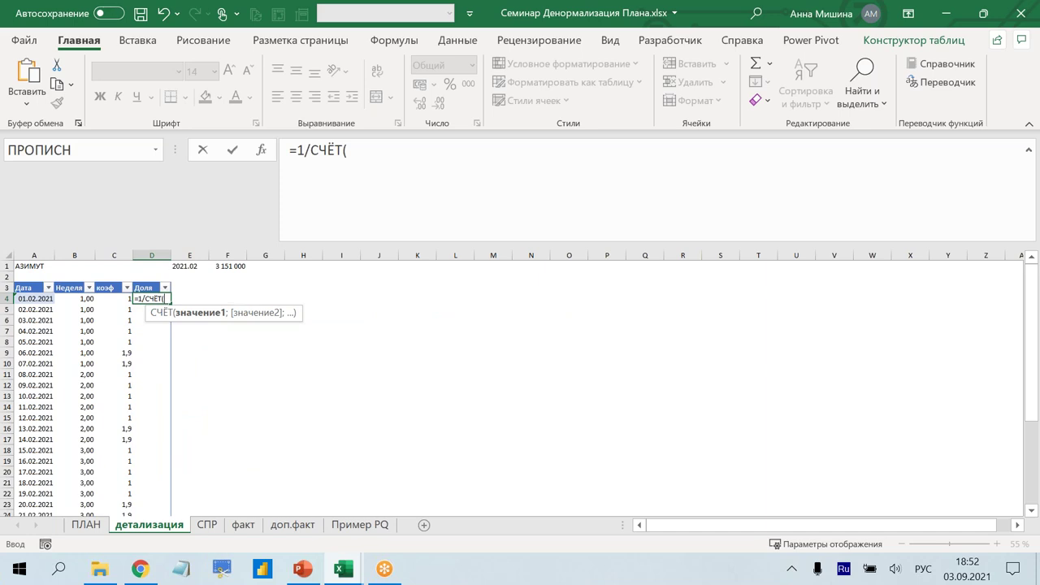
left_click(34, 255)
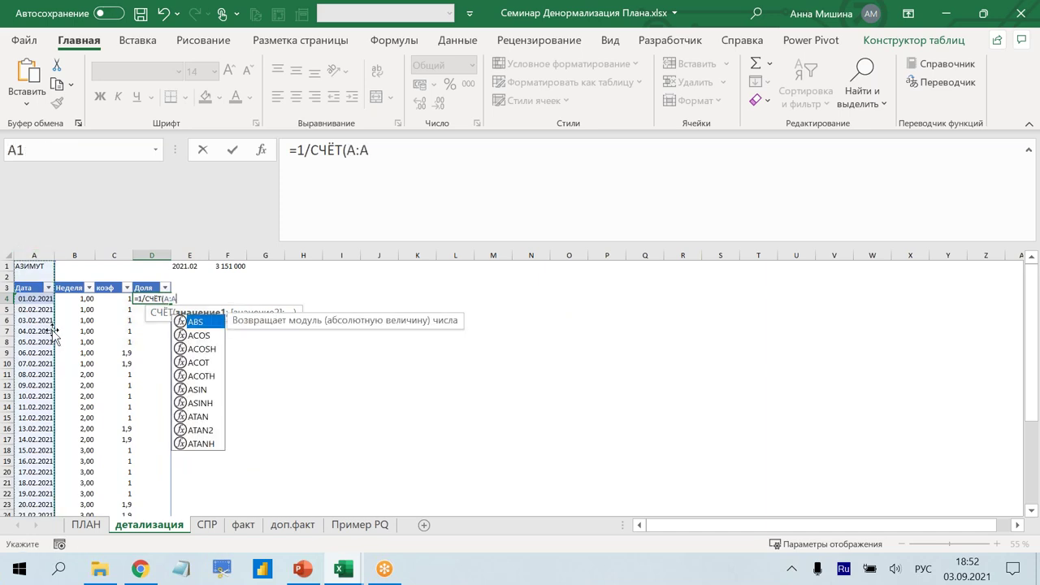
type(")")
scroll(46, 274, "down", 1)
scroll(45, 274, "down", 4)
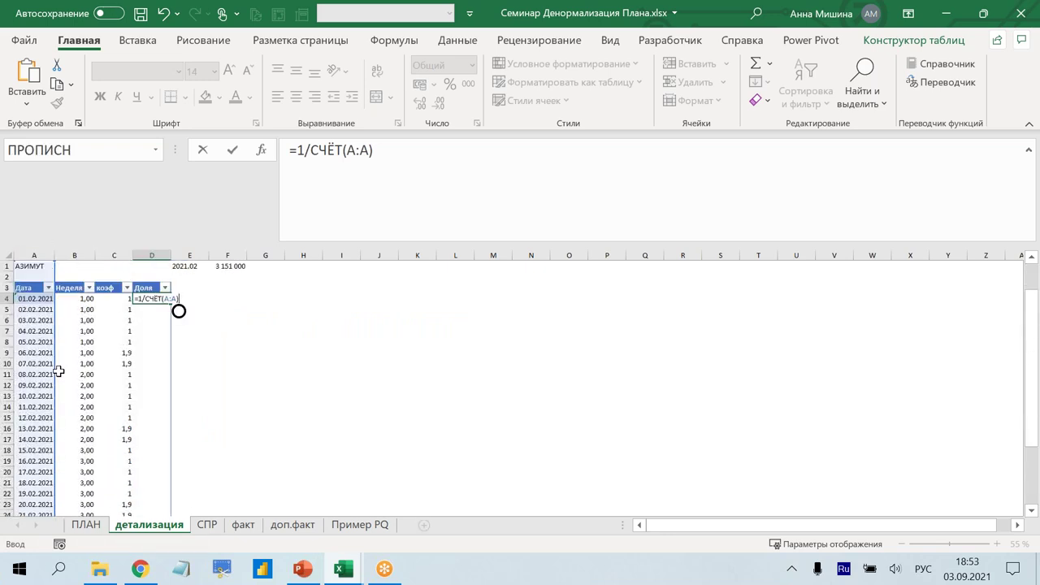
scroll(63, 371, "up", 5)
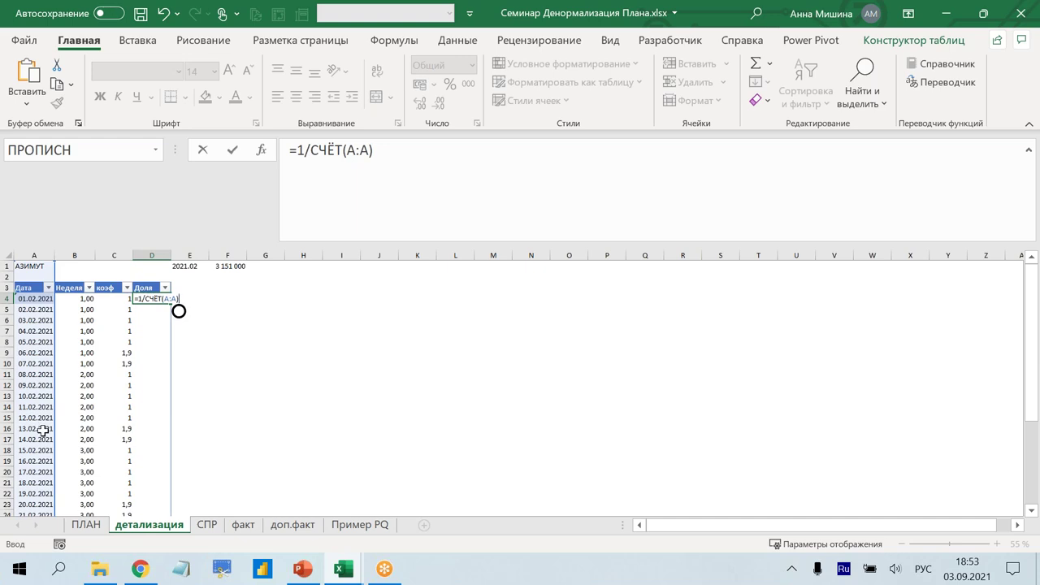
scroll(49, 411, "down", 4)
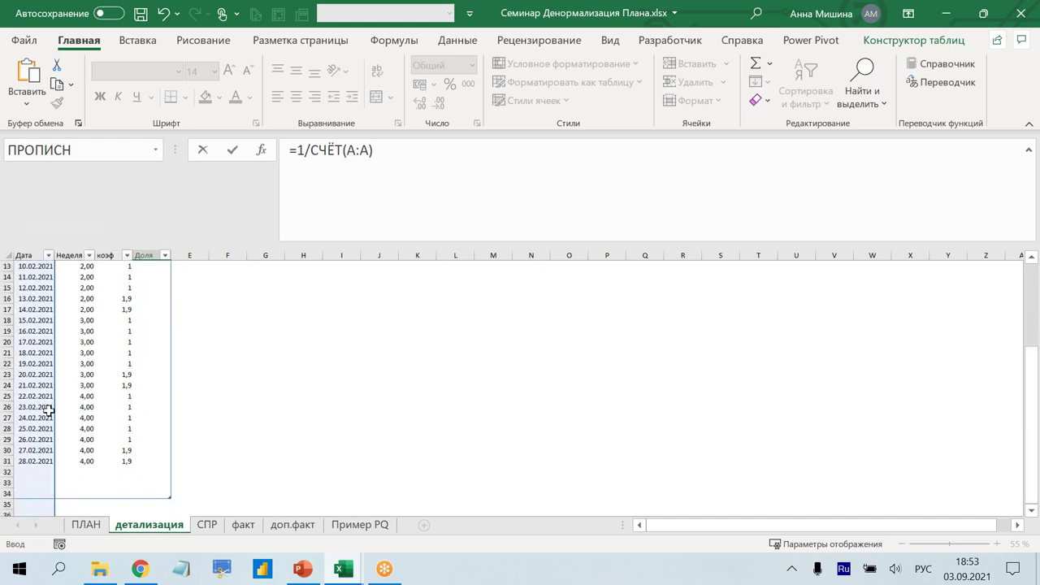
scroll(48, 411, "up", 4)
left_click(420, 153)
key("Return")
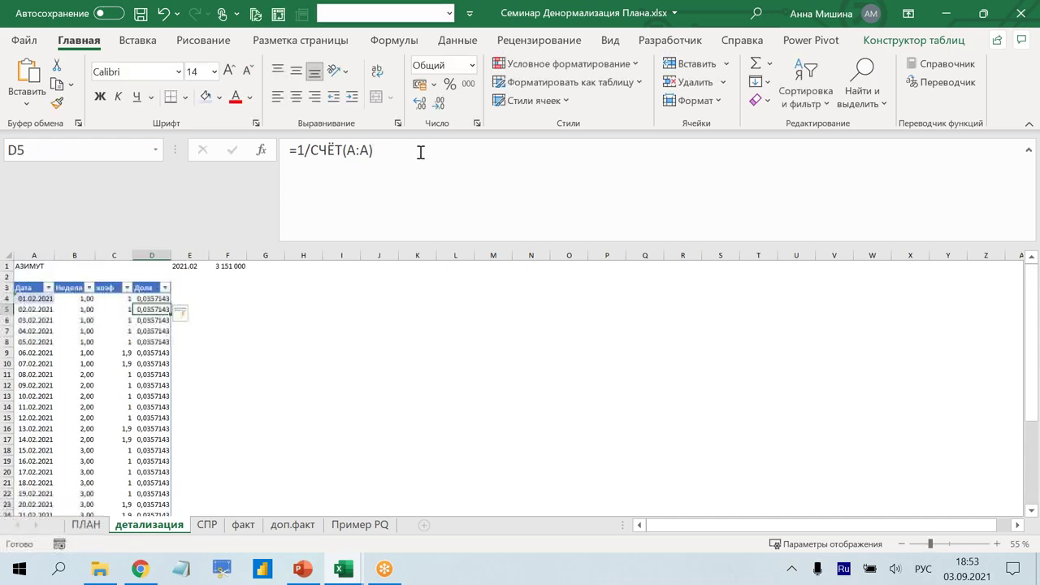
left_click(151, 255)
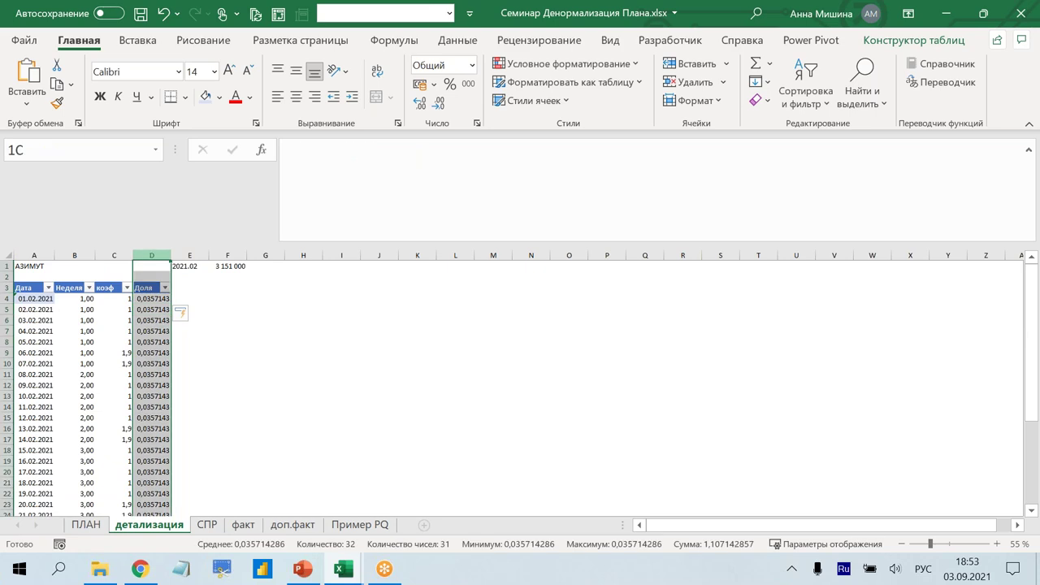
- Apply two-decimal Number format to the Доля column
key("ctrl+shift+1")
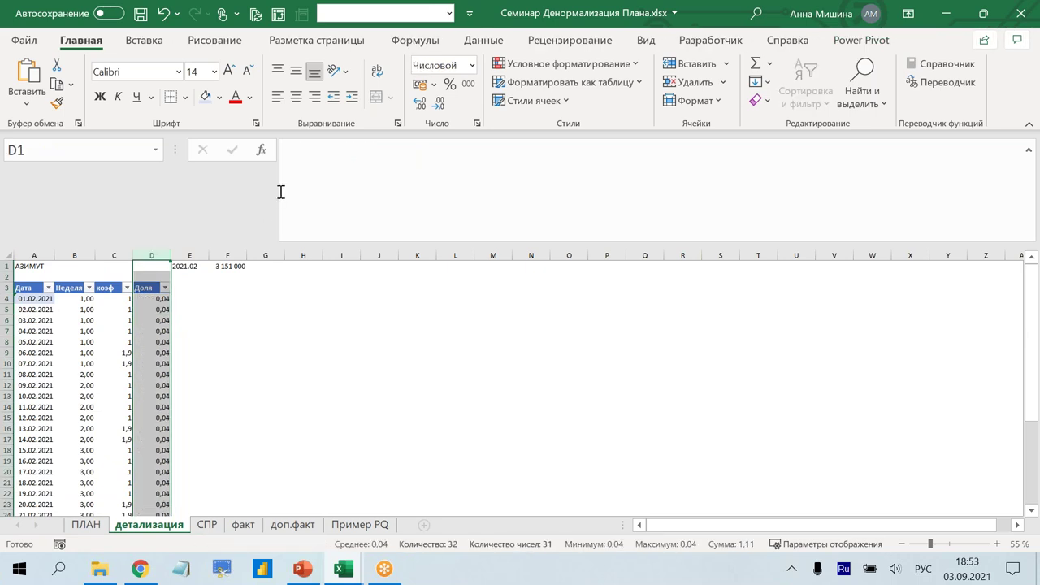
scroll(183, 341, "down", 4)
scroll(190, 405, "up", 4)
left_click(149, 298)
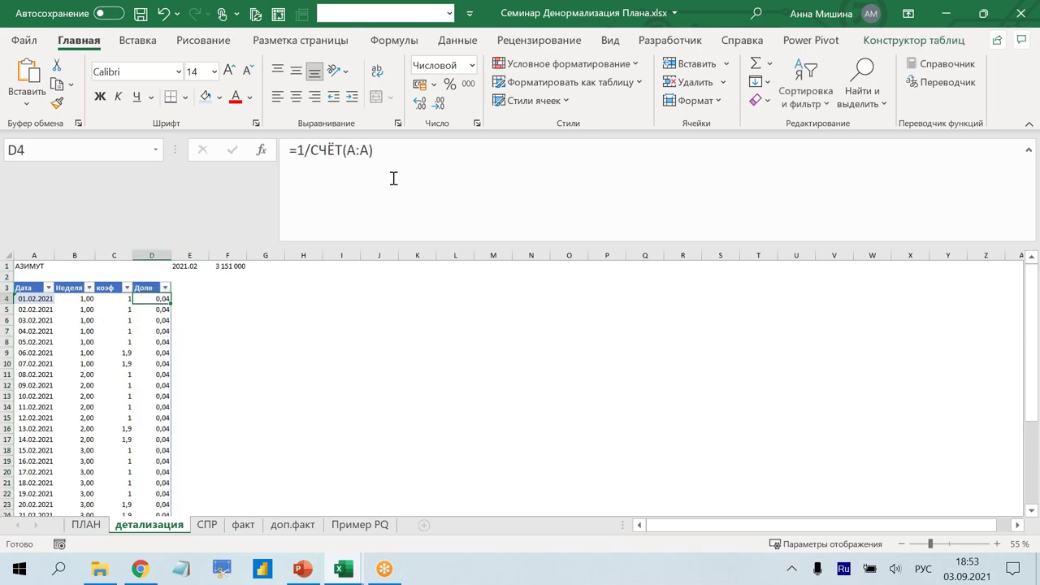
left_click(426, 173)
type("*")
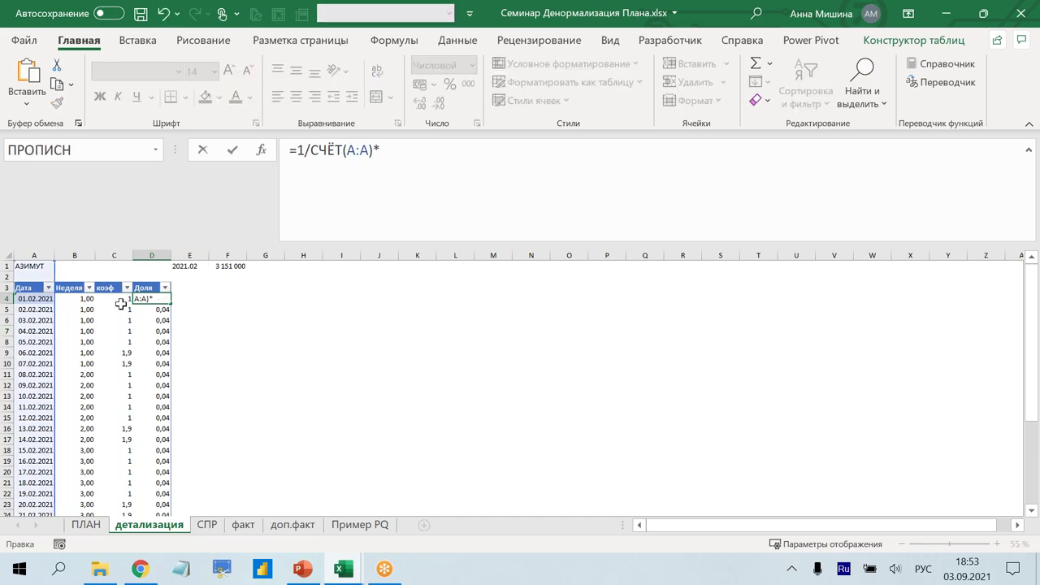
left_click(120, 302)
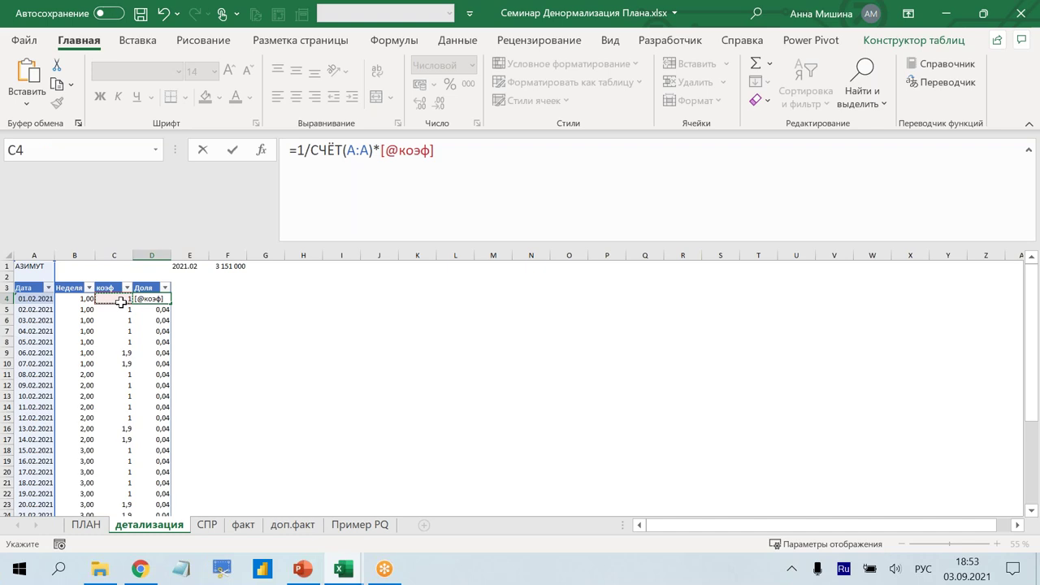
key("Return")
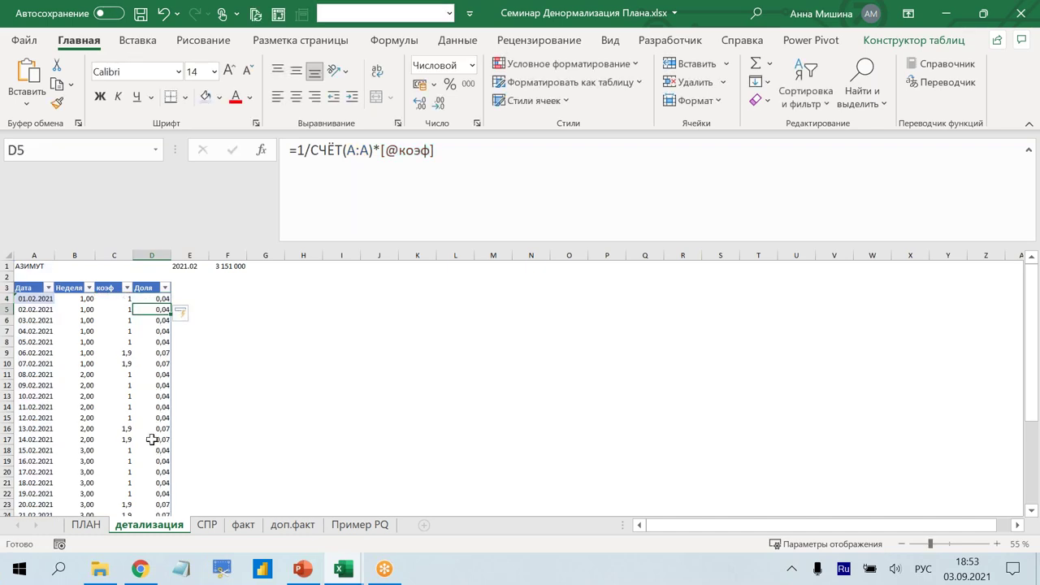
scroll(152, 433, "down", 6)
scroll(153, 425, "up", 6)
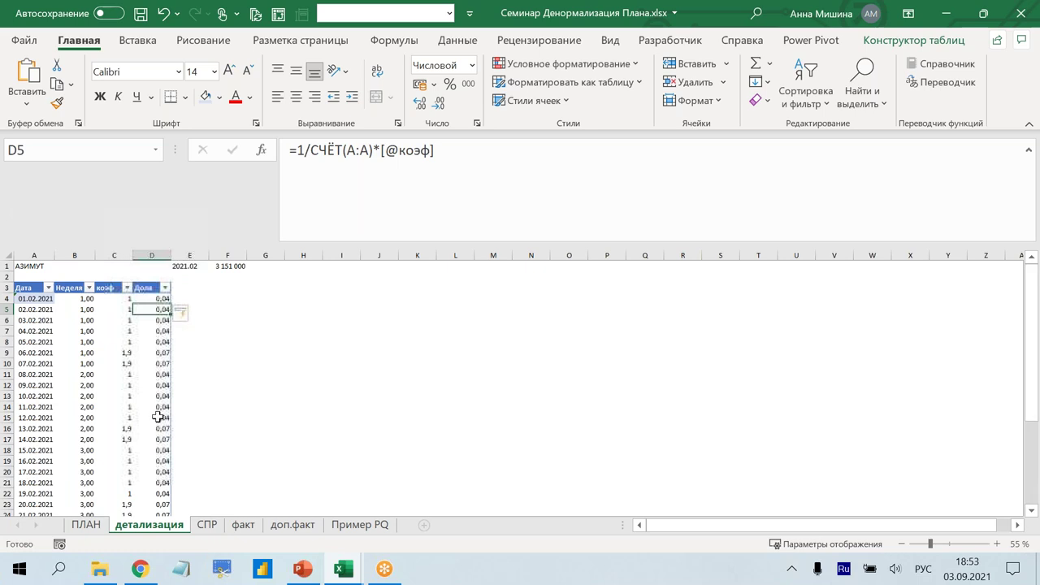
- Wrap the Доля formula in ЕСЛИОШИБКА(...;"") and check the column's sum
left_click(155, 298)
left_click(297, 146)
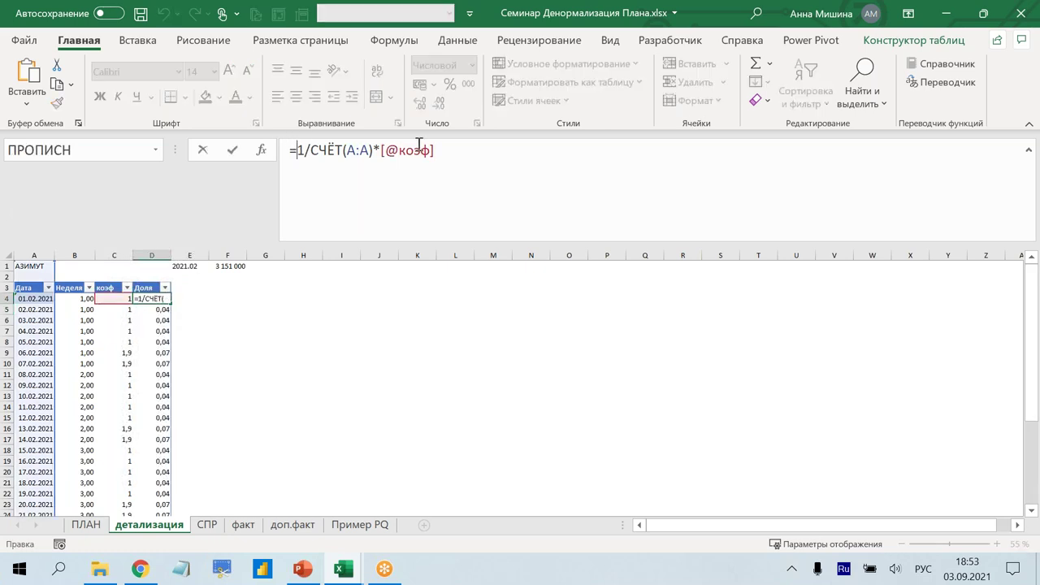
type("если")
key("Down")
key("Down")
key("Tab")
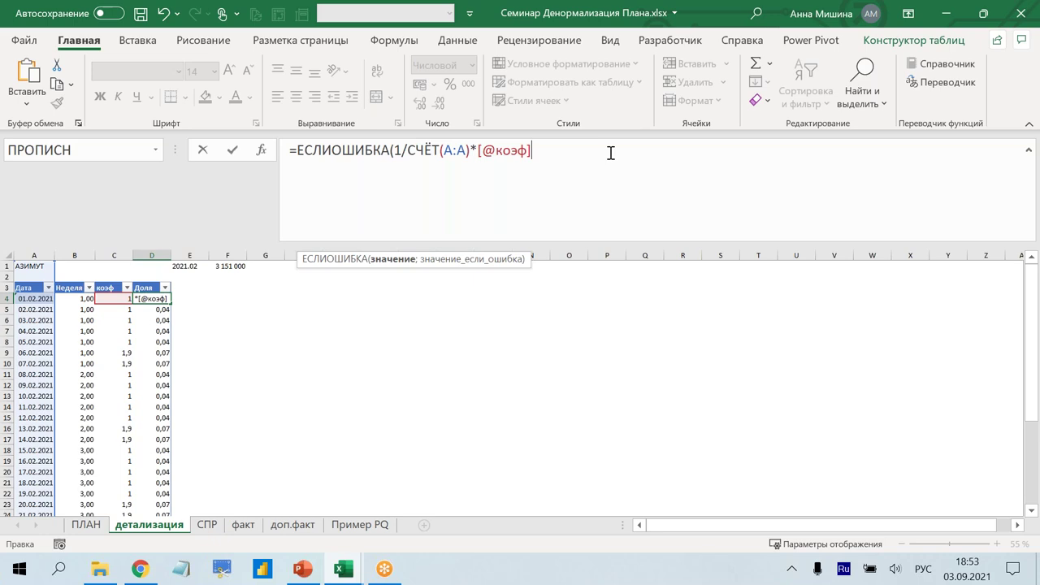
type(";\"\"")
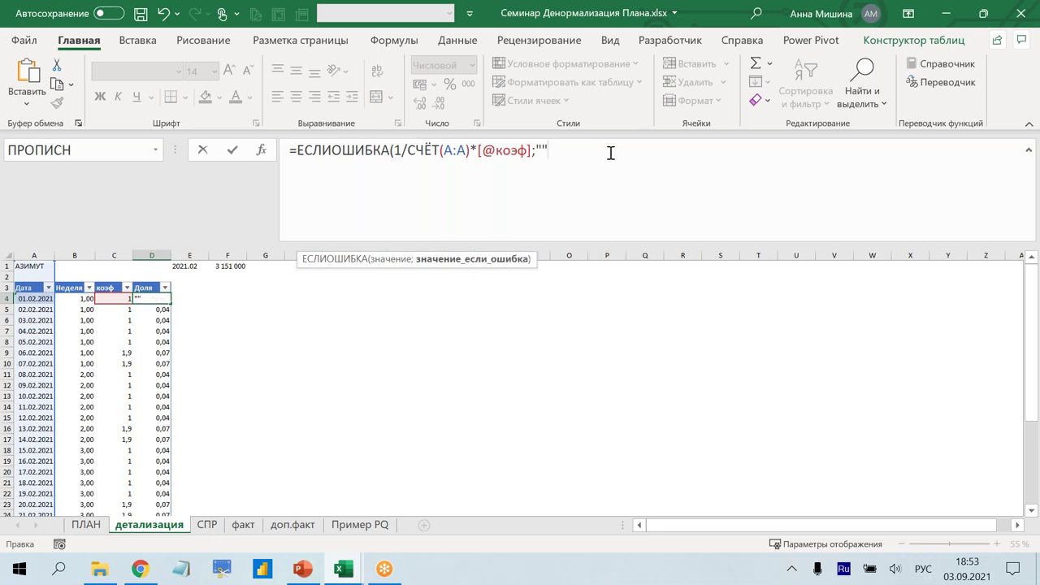
type(")")
key("Return")
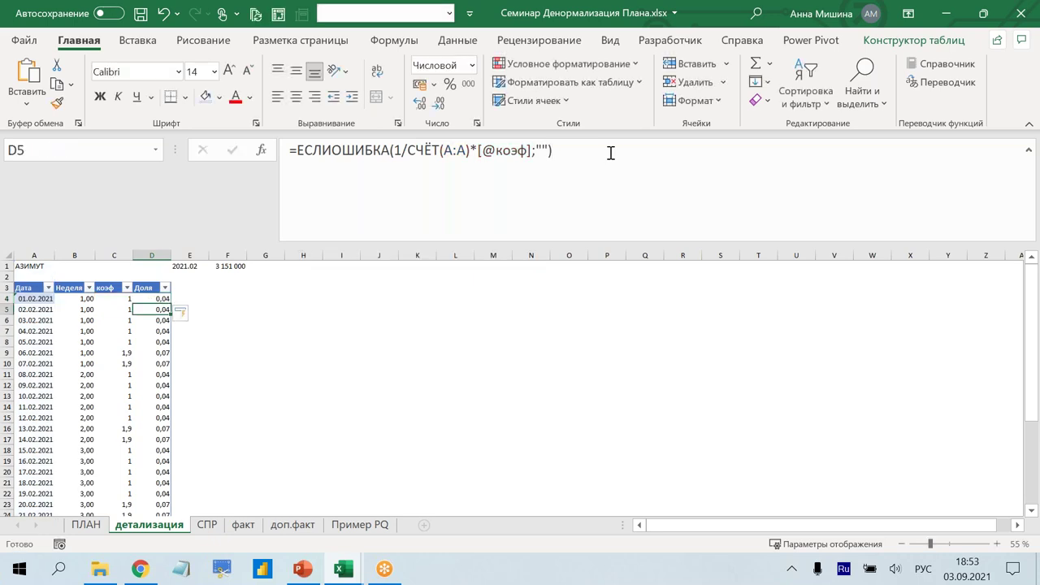
scroll(160, 394, "down", 4)
scroll(162, 404, "down", 1)
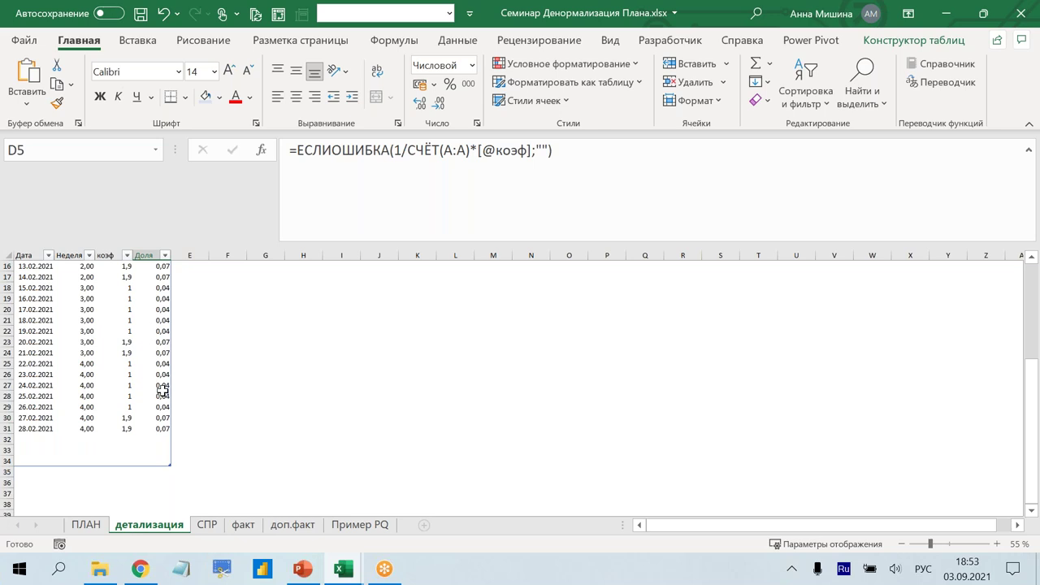
scroll(163, 391, "up", 5)
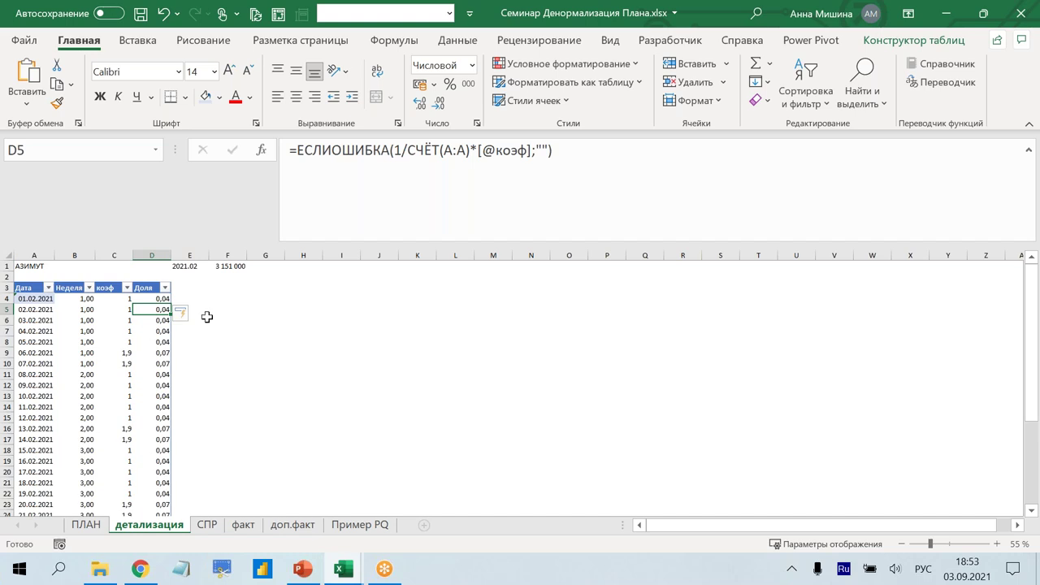
left_click(157, 255)
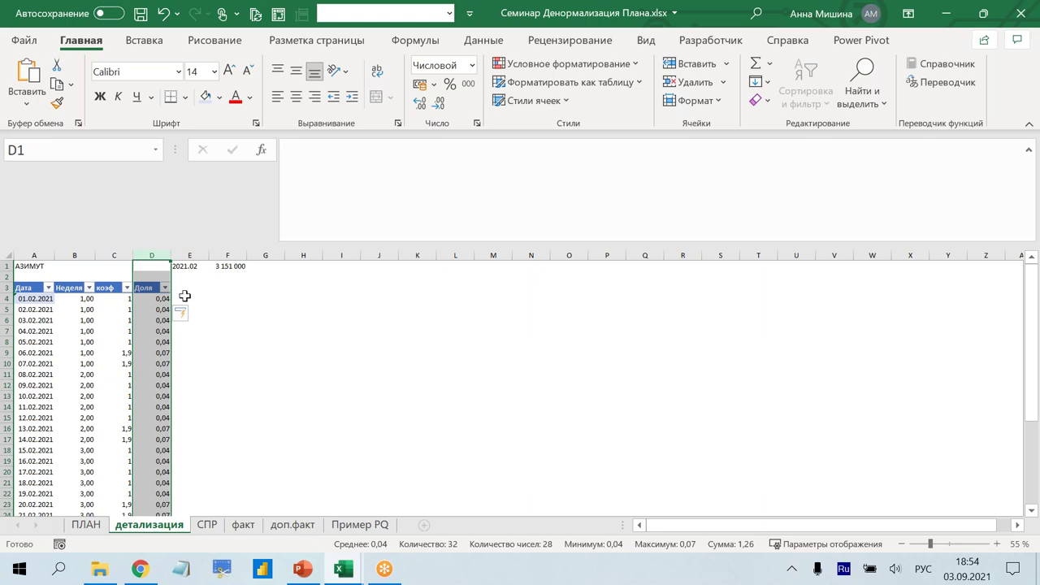
left_click(188, 298)
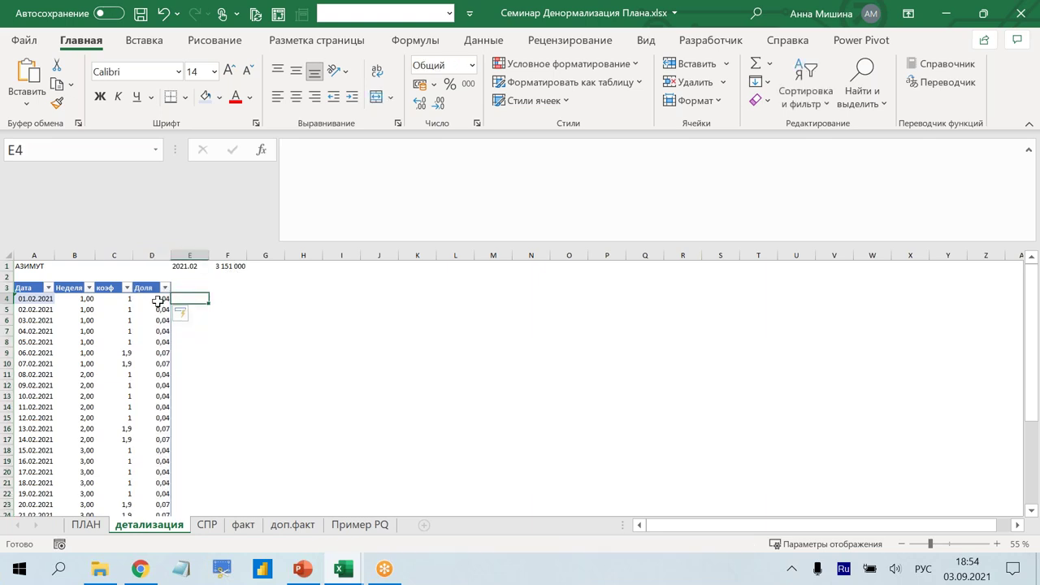
left_click(152, 255)
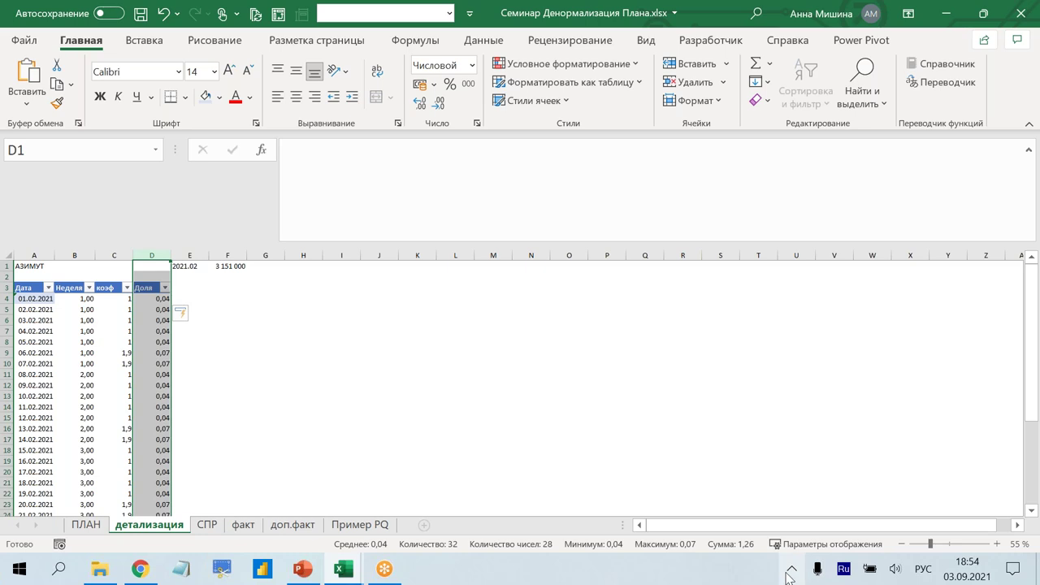
left_click(177, 298)
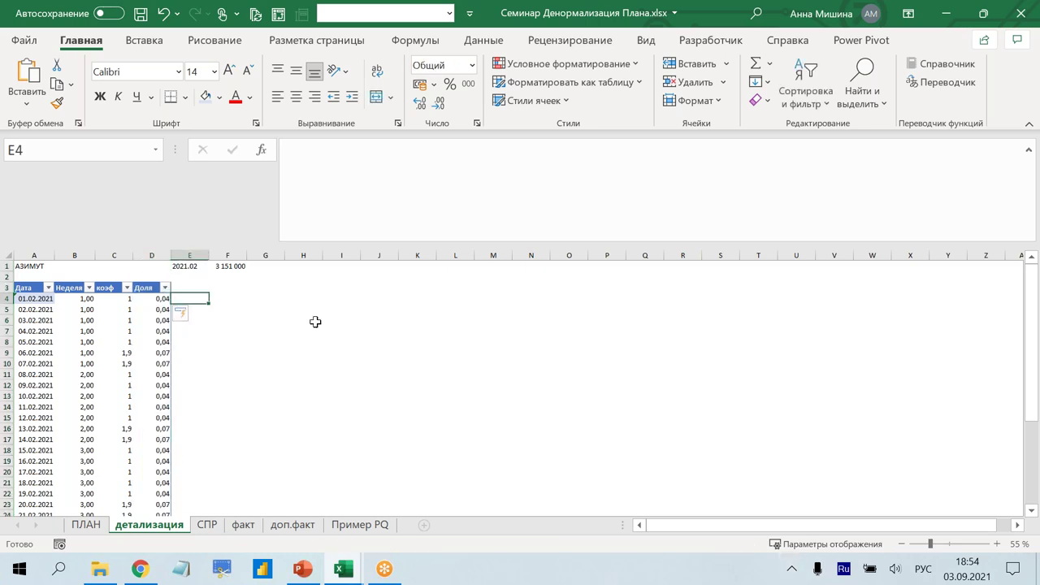
type("=")
left_click(138, 299)
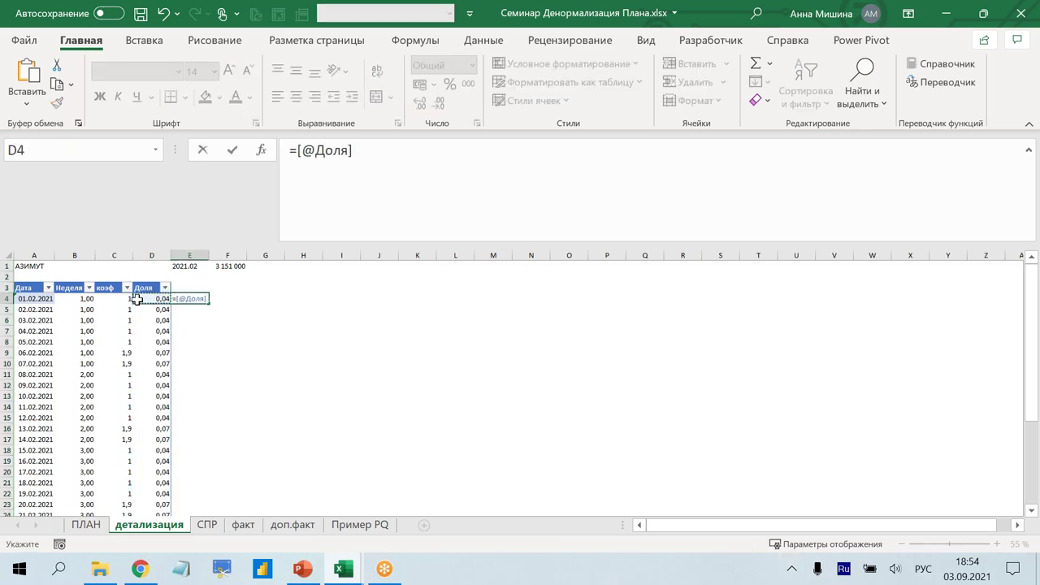
key("alt+shift")
type("/сумм")
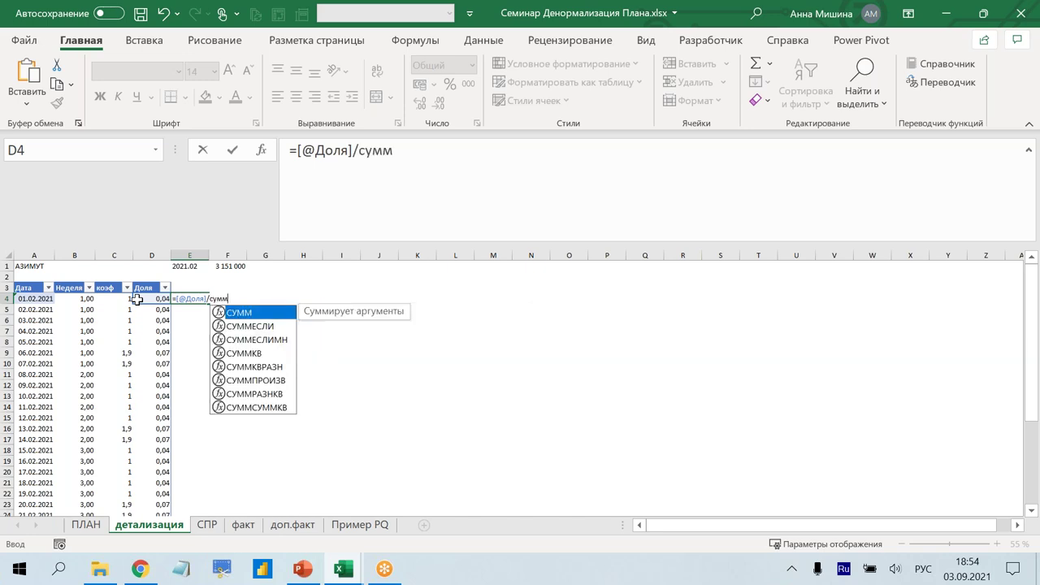
key("Tab")
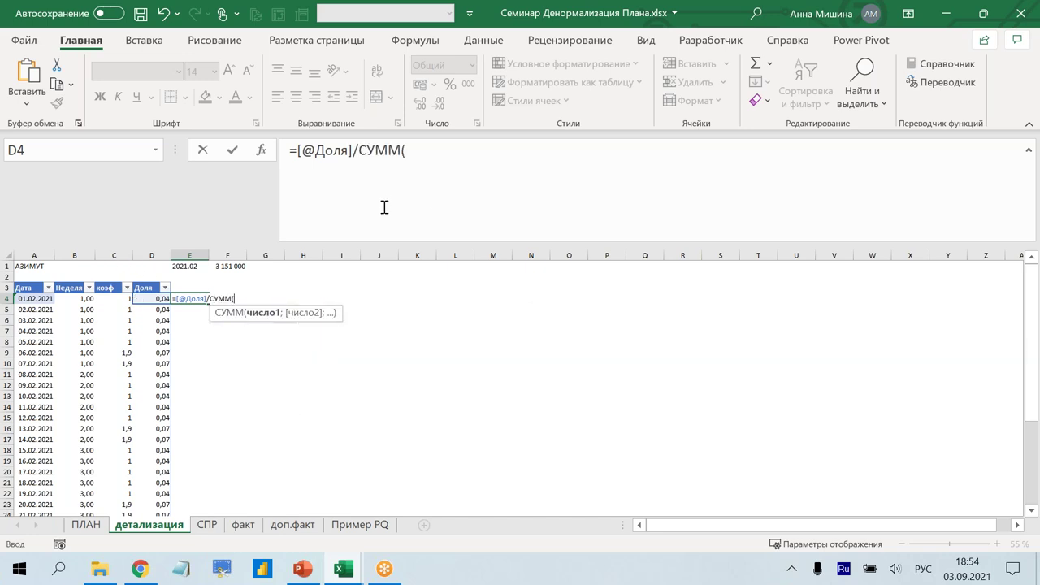
left_click(150, 255)
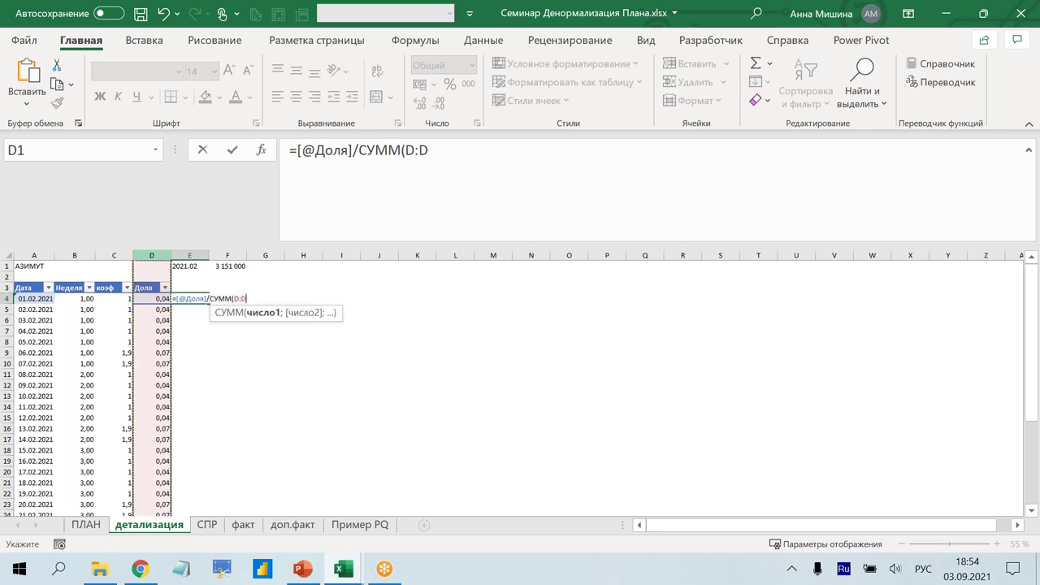
type(")")
key("Return")
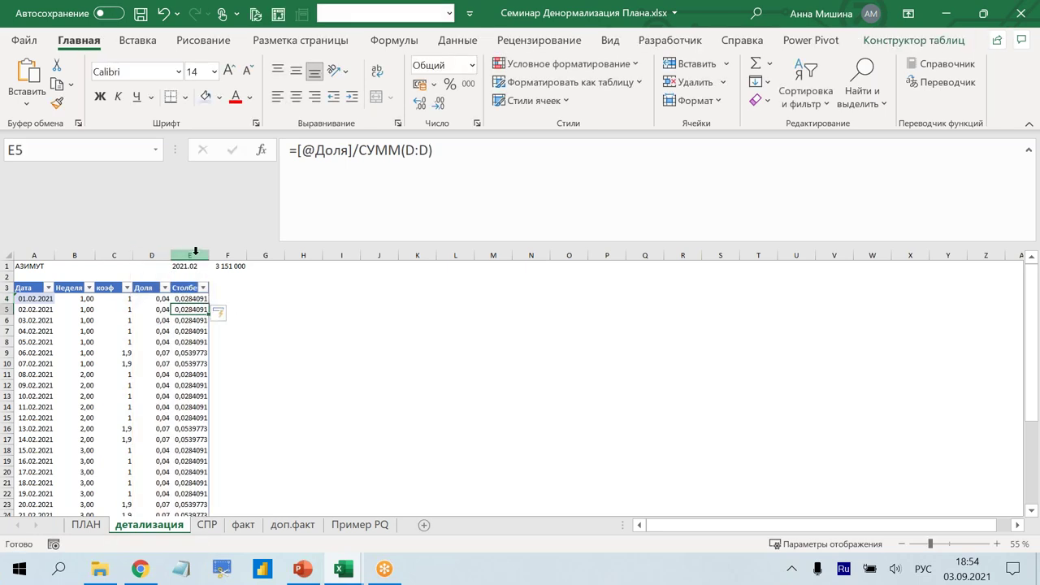
- Review the new column E, then open E4's share formula for editing
left_click(190, 256)
scroll(258, 413, "down", 3)
scroll(241, 420, "down", 3)
scroll(242, 420, "up", 6)
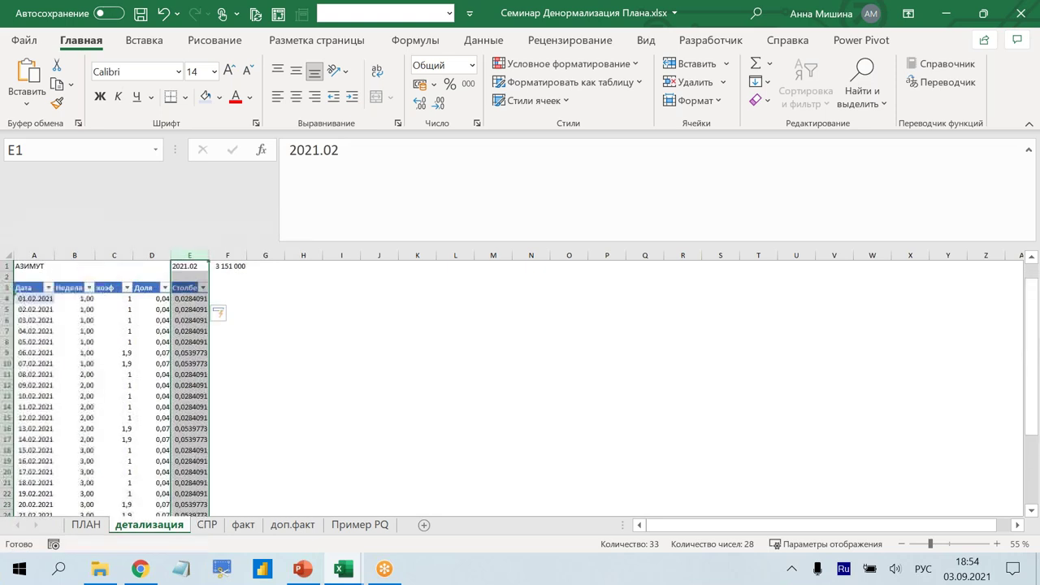
left_click(183, 299)
left_click(297, 149)
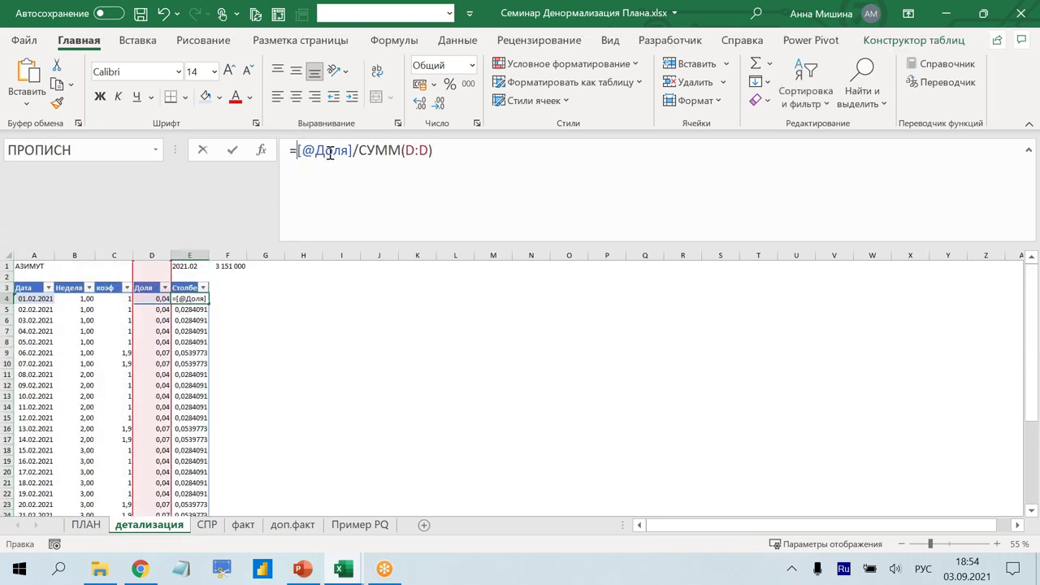
type("если")
key("Down")
key("Down")
key("Tab")
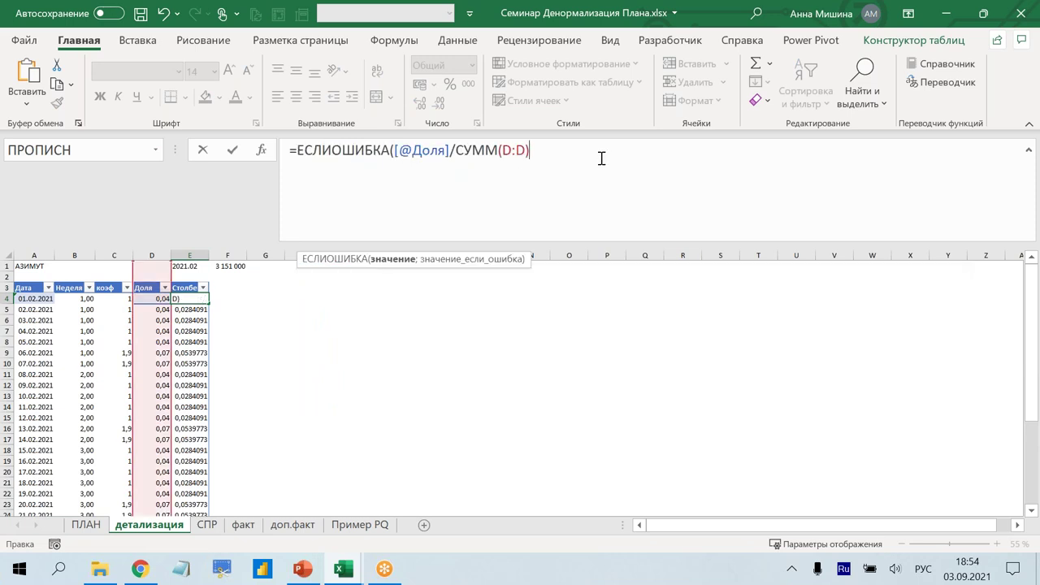
type(";\"\"")
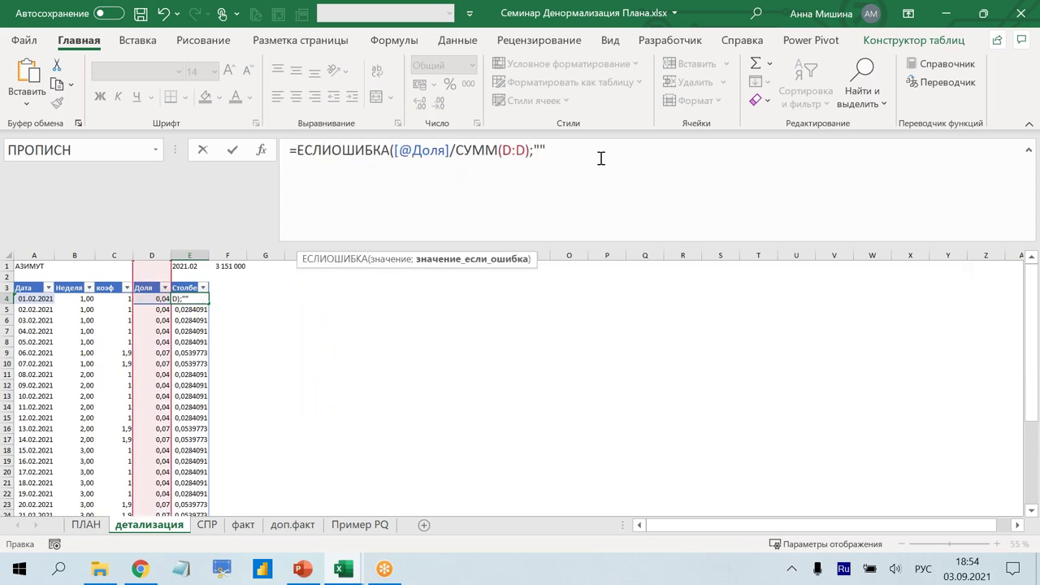
type(")")
key("Return")
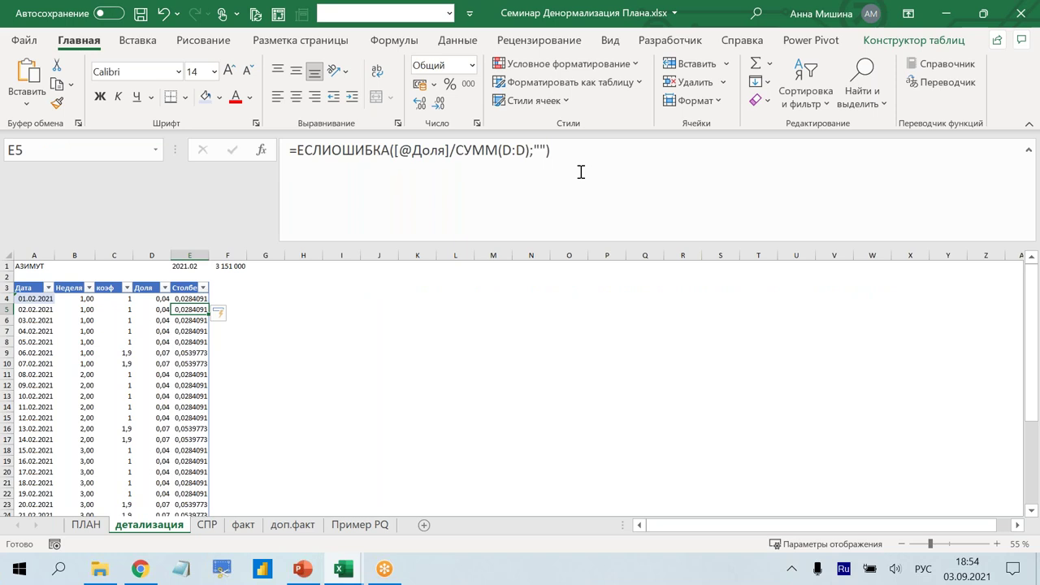
- Check column E totals, then begin appending a multiplication after the division
scroll(271, 304, "down", 5)
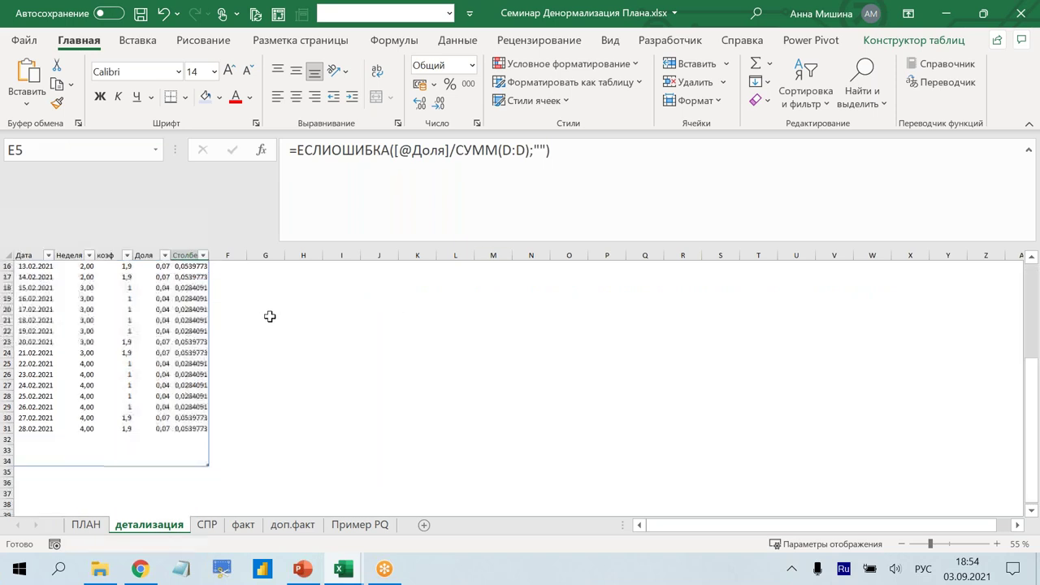
left_click(195, 253)
scroll(222, 383, "up", 5)
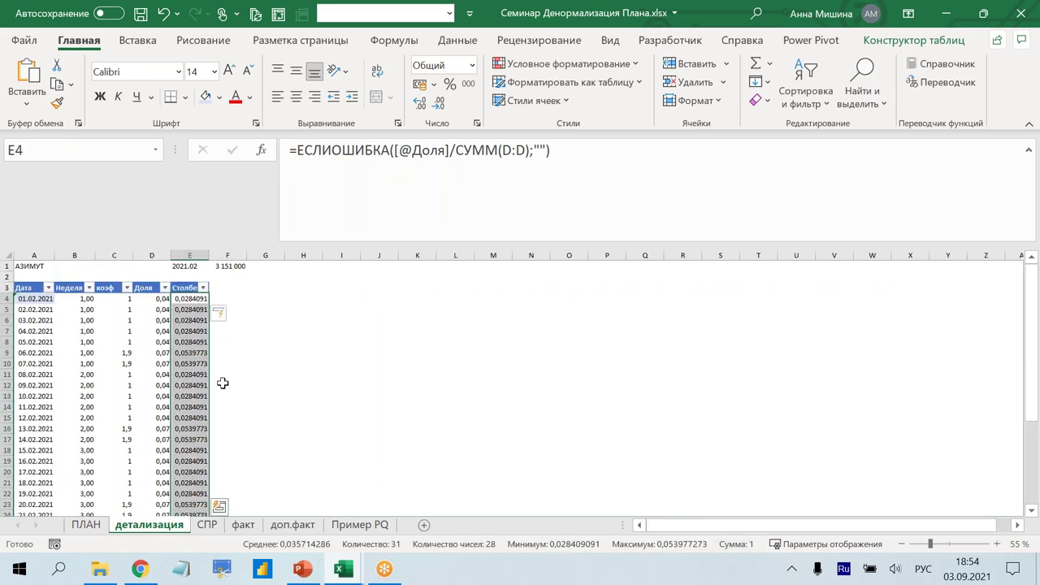
left_click(188, 299)
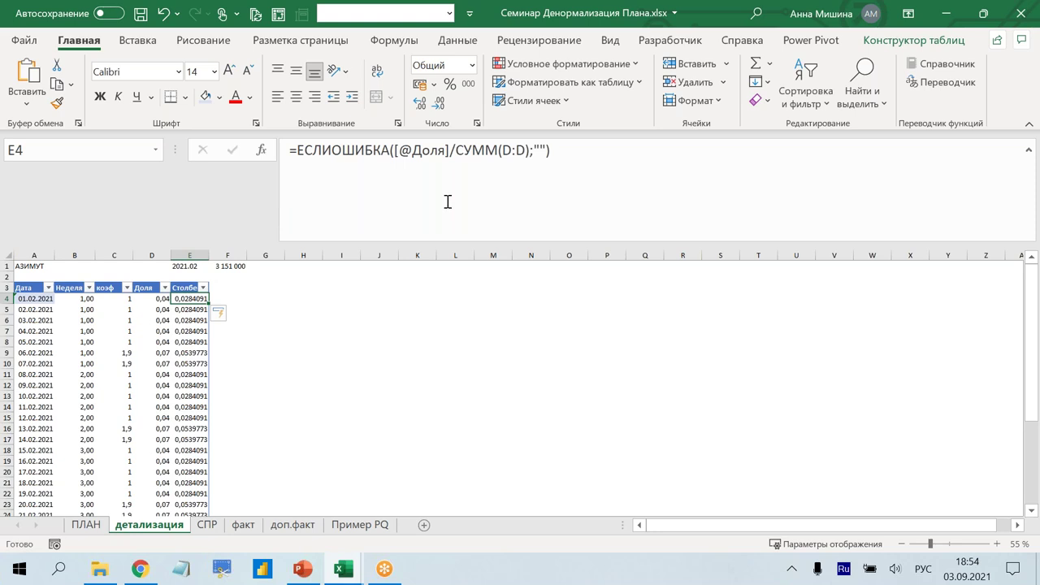
left_click(594, 155)
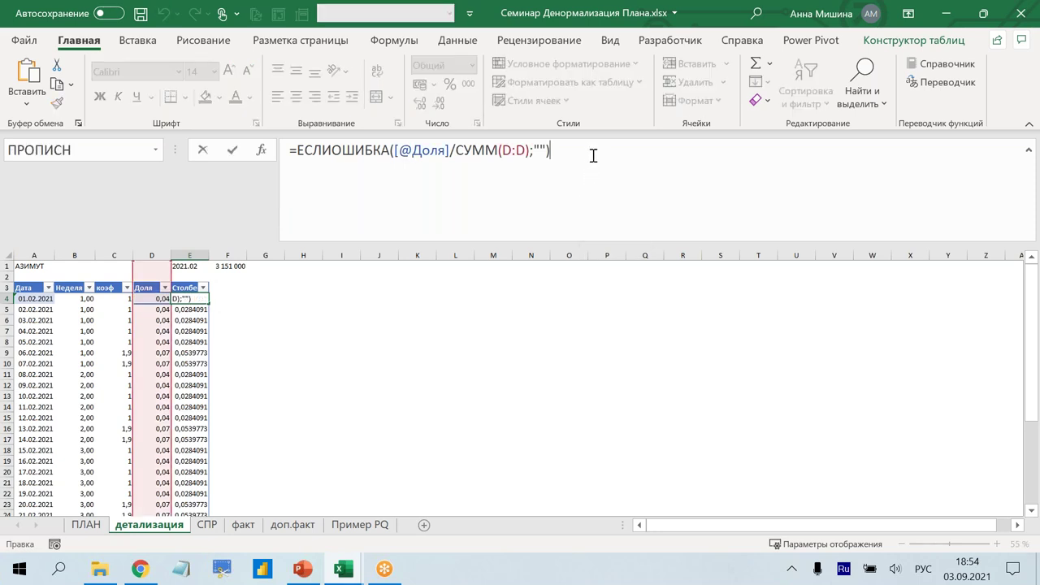
type("*")
key("Escape")
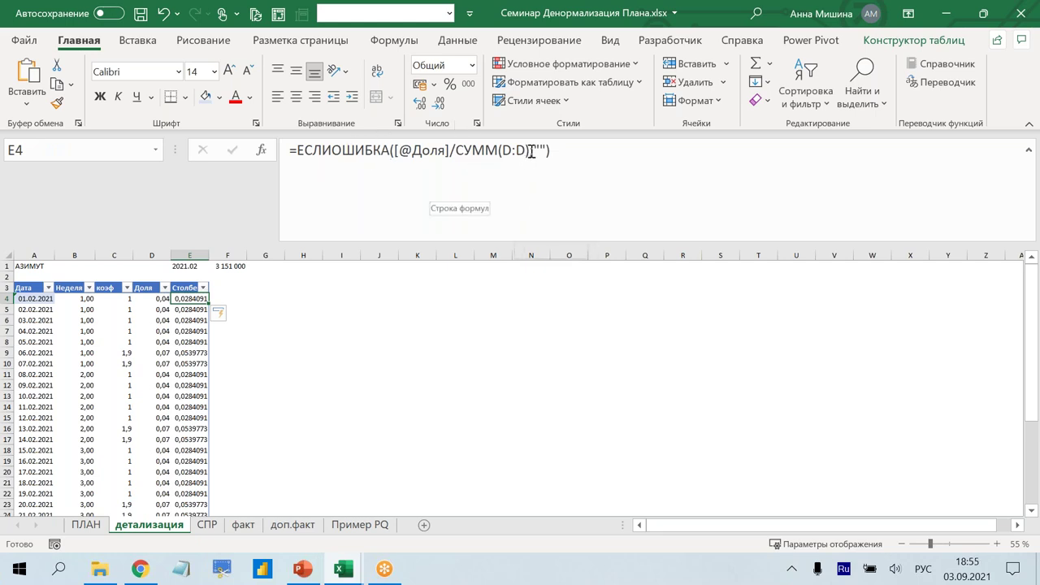
left_click(531, 152)
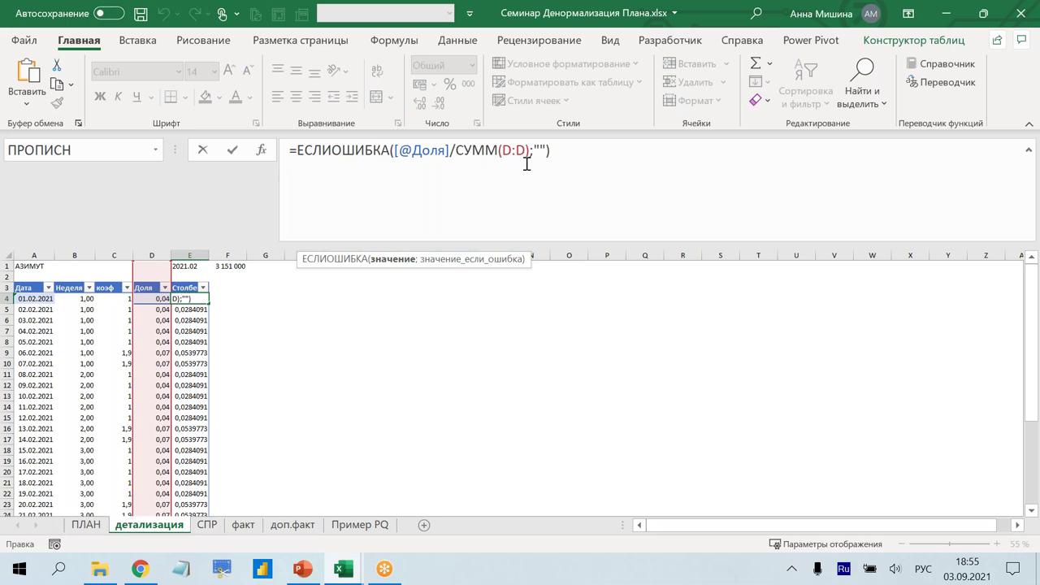
type("*")
- Multiply the column E share by the absolute $F$1 total of 3 151 000
left_click(224, 266)
key("F4")
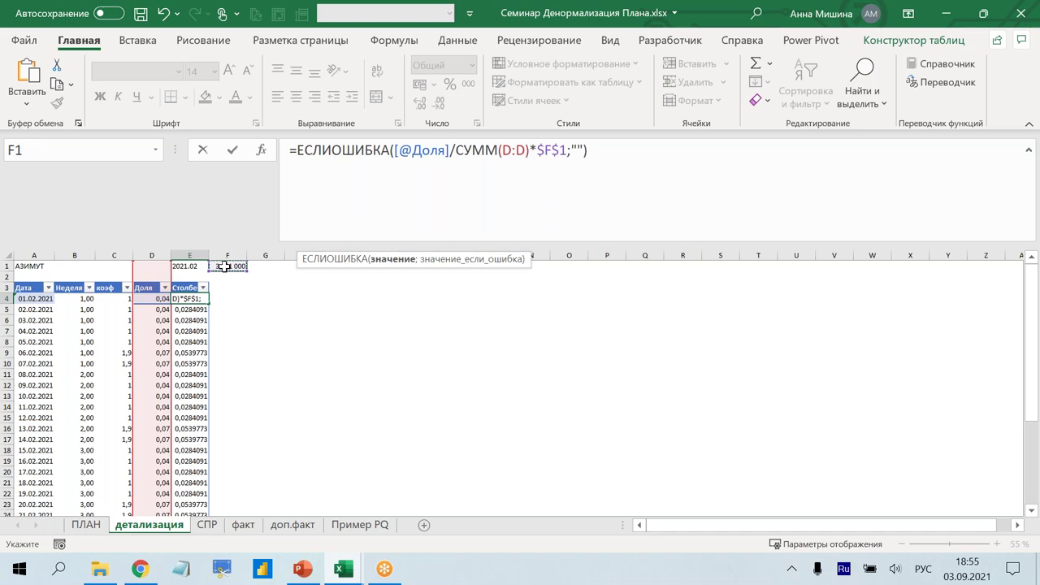
key("Return")
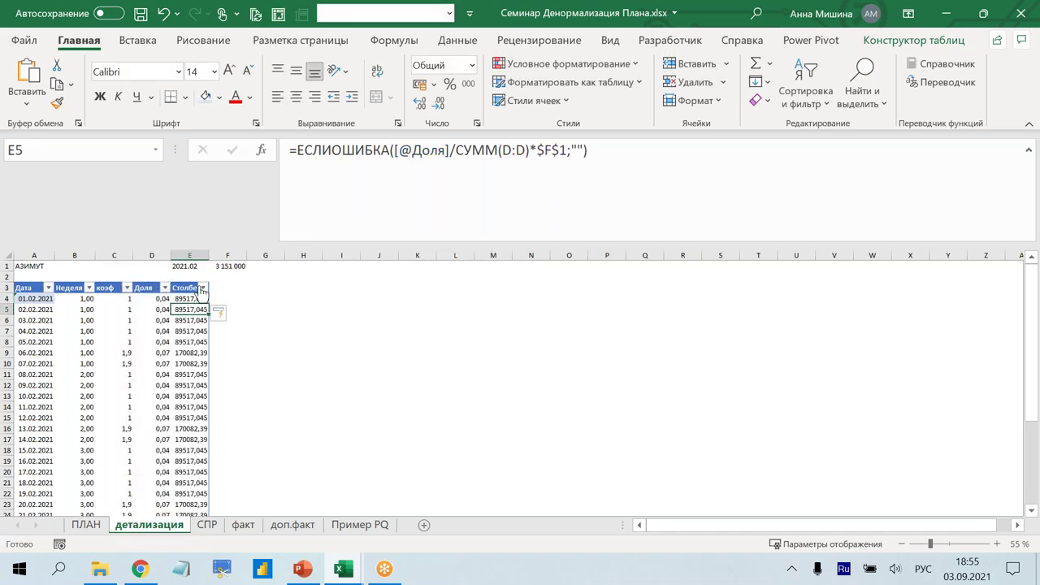
- Format column E as whole numbers with thousand separators
left_click(190, 255)
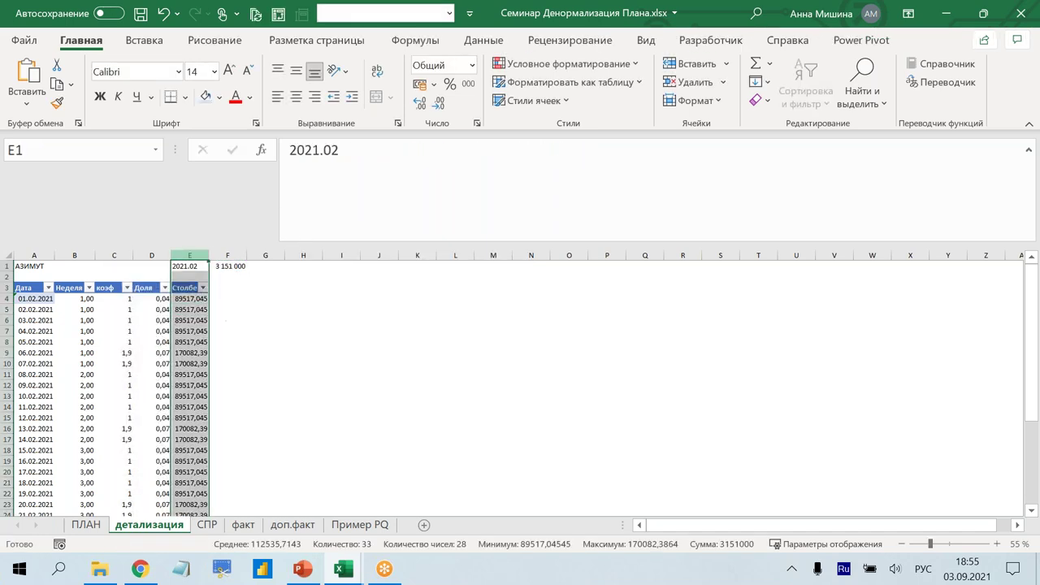
key("ctrl+shift+1")
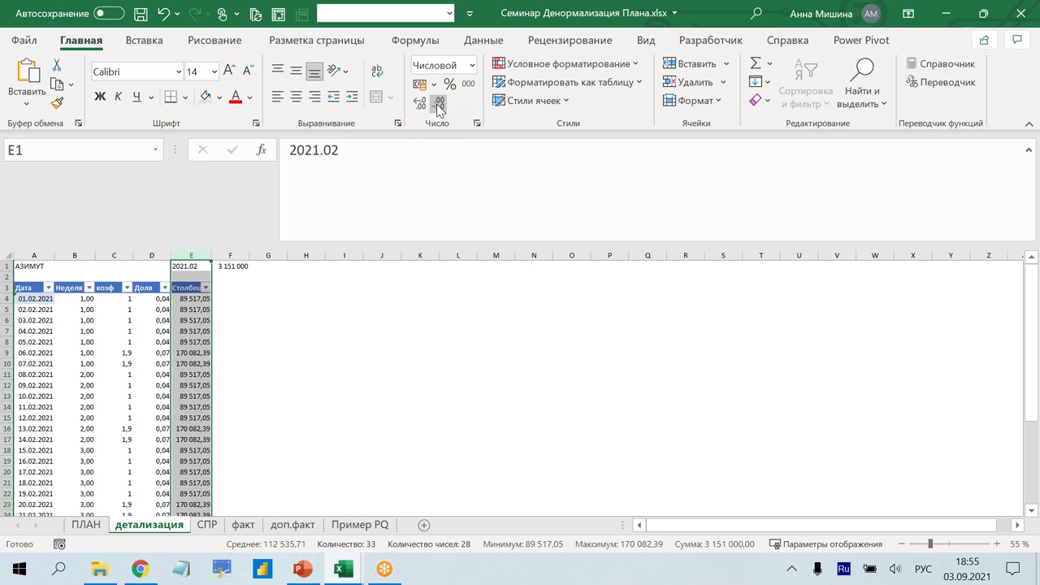
left_click(440, 103)
left_click(440, 103)
scroll(247, 367, "down", 1)
scroll(247, 367, "down", 4)
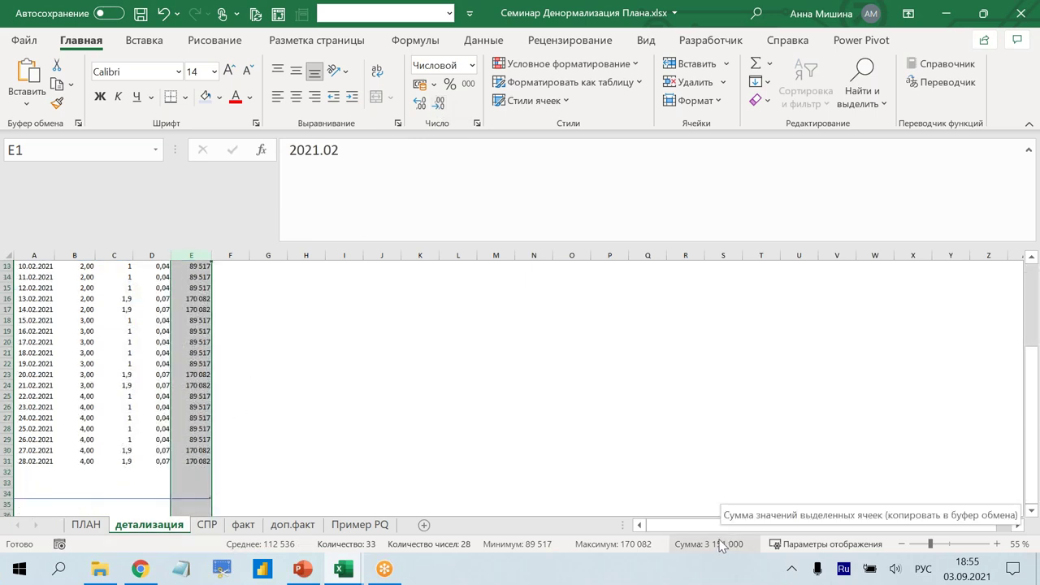
left_click_drag(654, 518, 752, 557)
left_click_drag(333, 294, 673, 516)
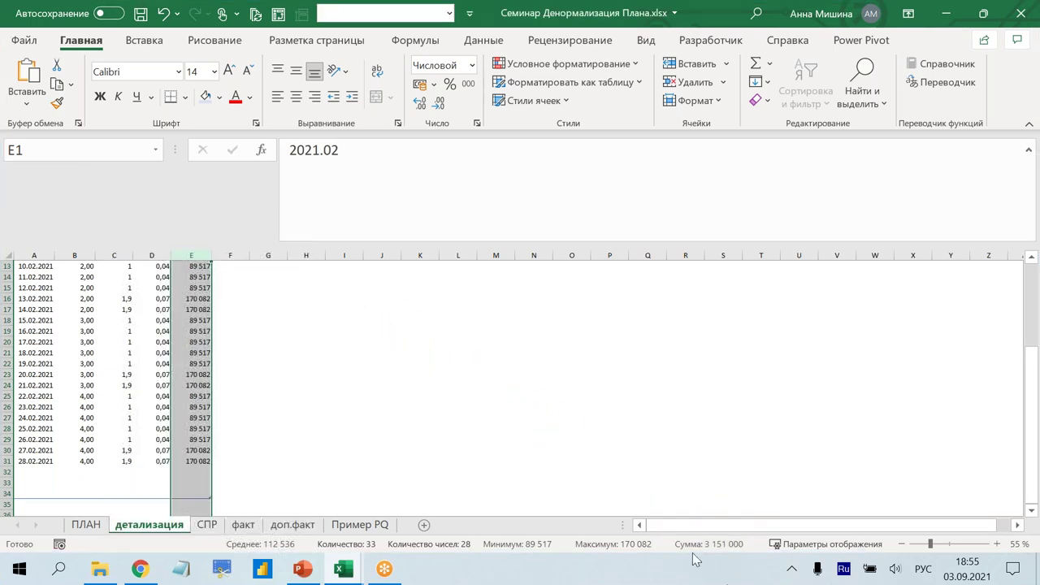
left_click(329, 372)
scroll(520, 386, "up", 4)
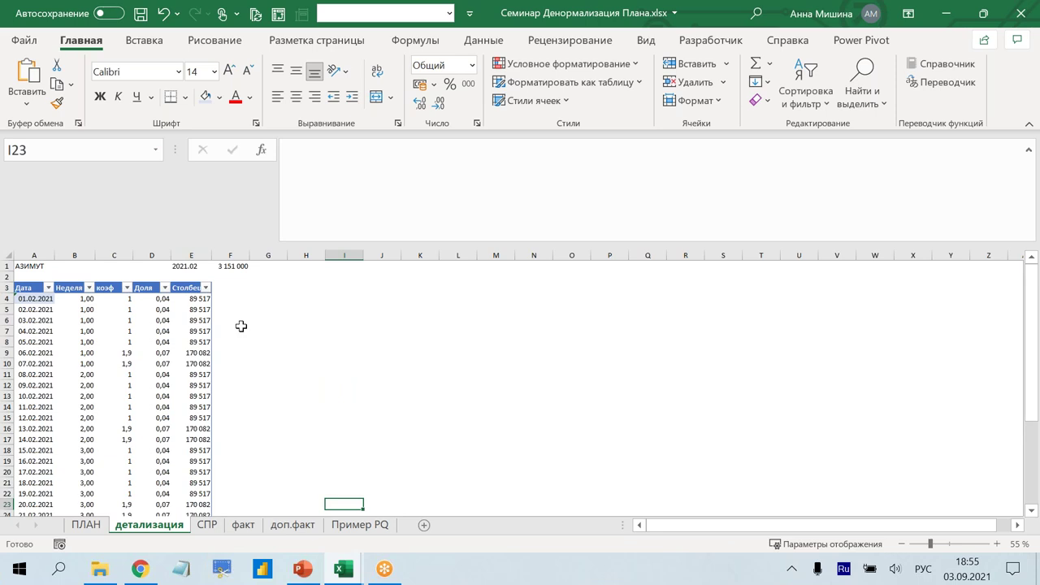
- Rename column E to План and add a Факт column header in F3
left_click(187, 288)
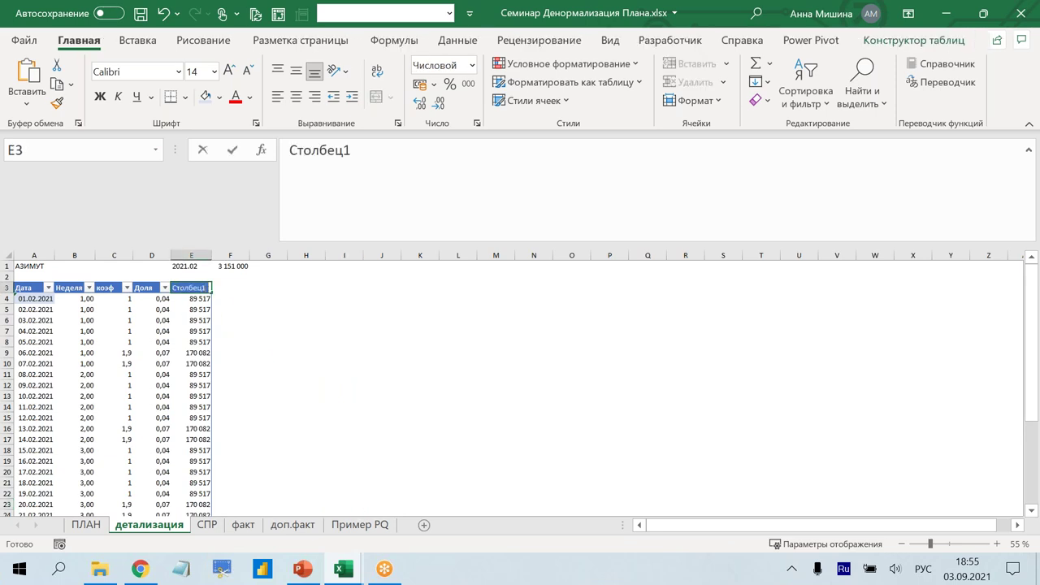
type("План")
left_click(257, 347)
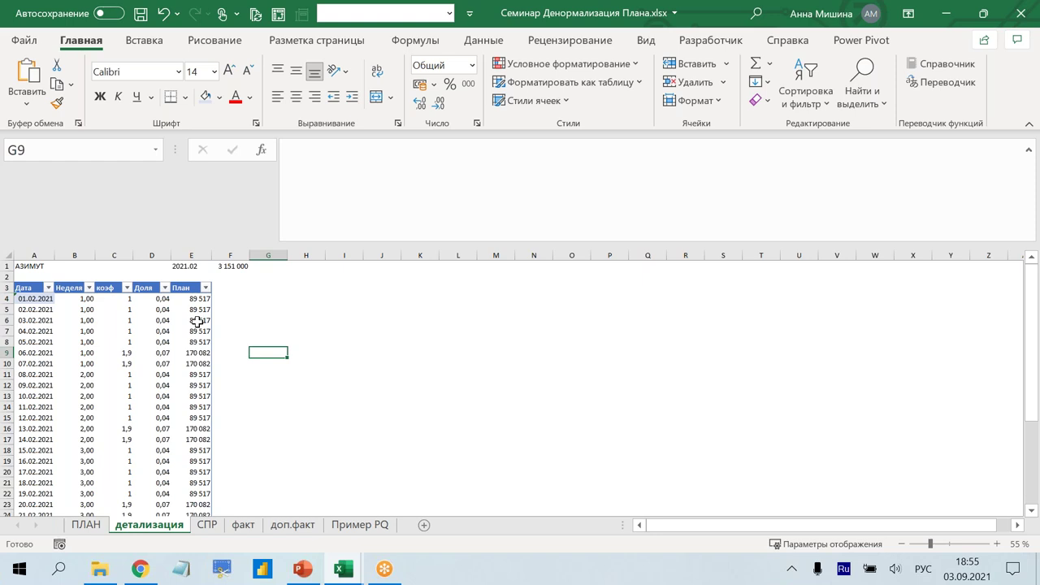
left_click(227, 287)
type("Факт")
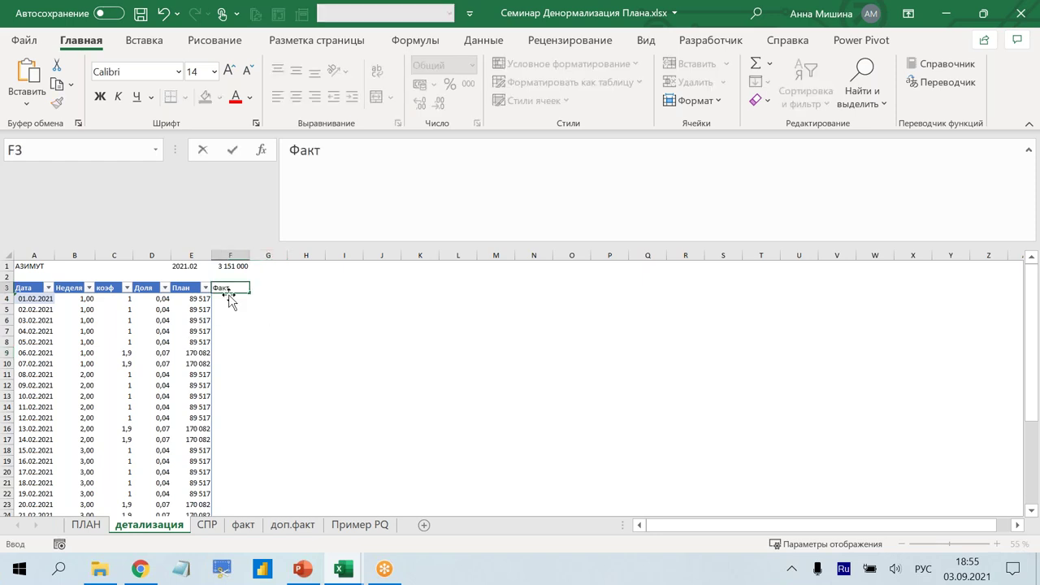
key("Return")
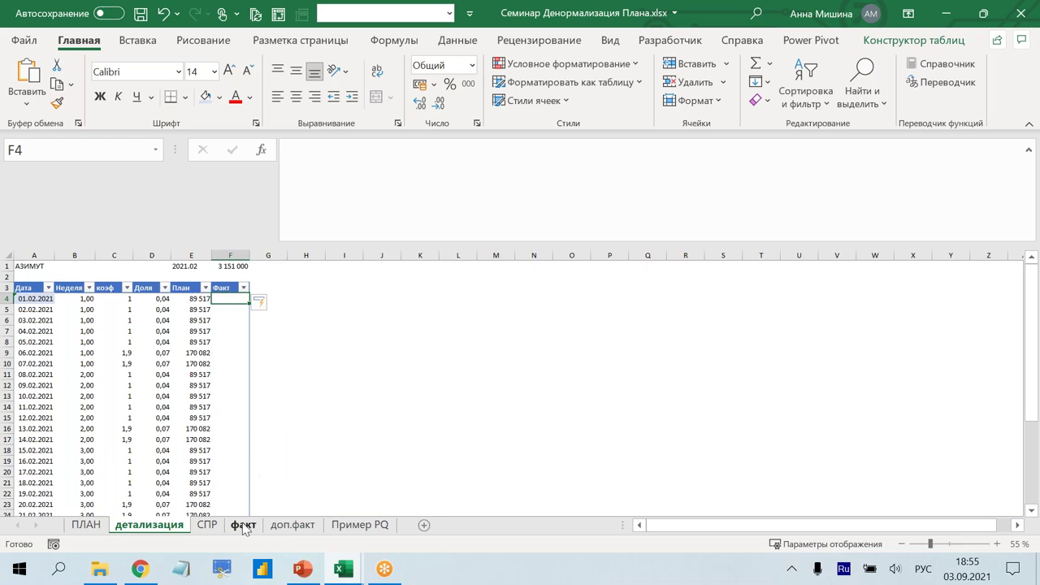
- Switch to the факт pivot sheet and look through it
left_click(243, 524)
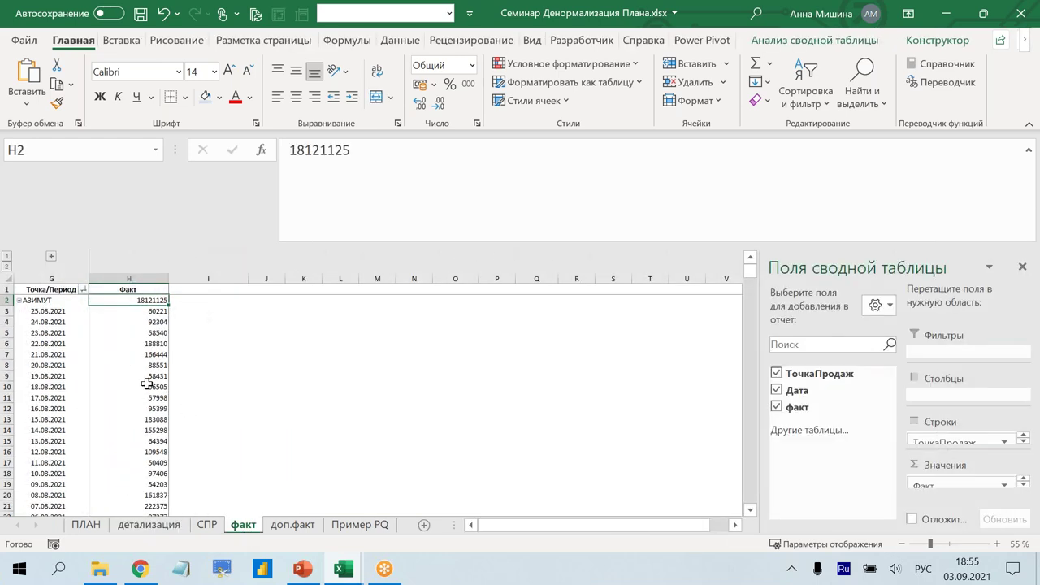
scroll(134, 344, "down", 4)
scroll(134, 343, "down", 5)
scroll(134, 343, "up", 3)
scroll(132, 355, "up", 4)
scroll(133, 355, "up", 2)
left_click(305, 569)
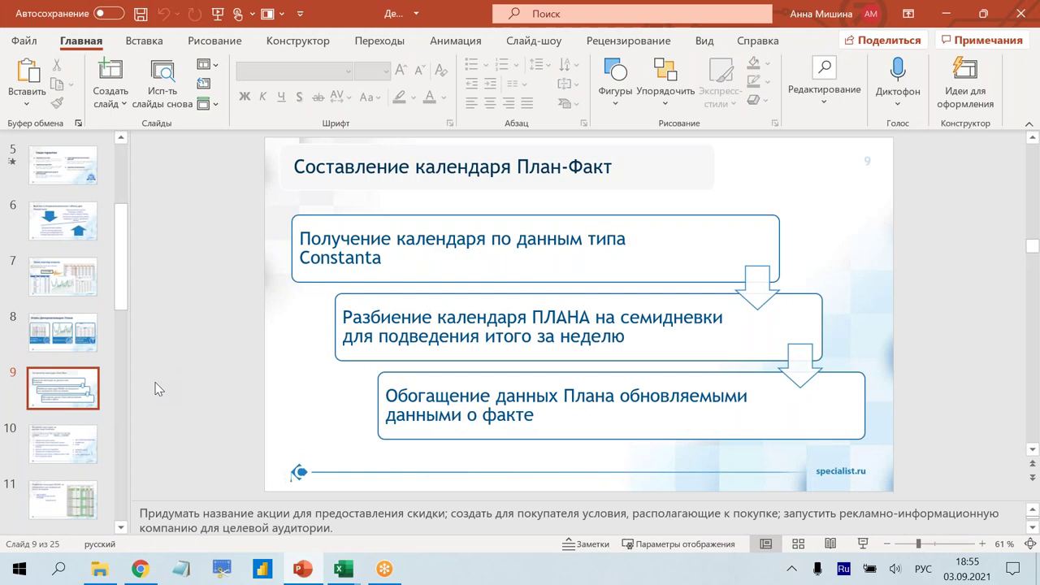
scroll(67, 490, "down", 1)
scroll(65, 480, "down", 2)
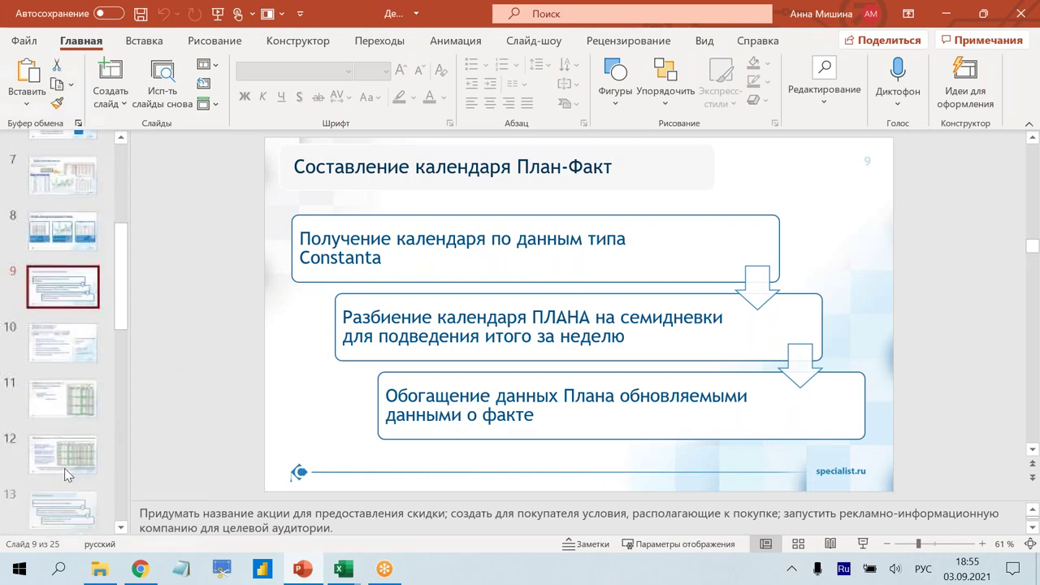
left_click(64, 468)
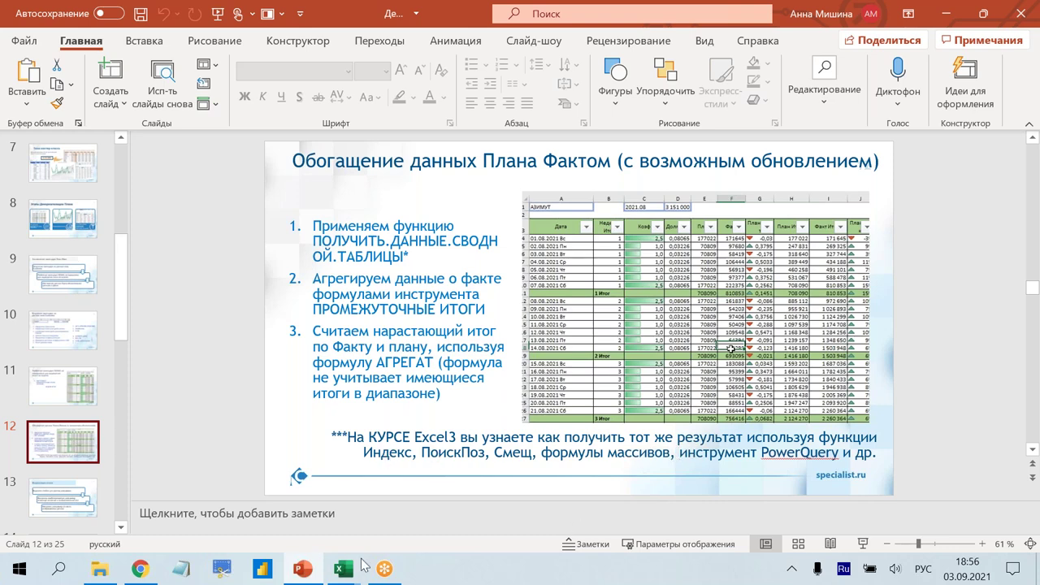
left_click(339, 571)
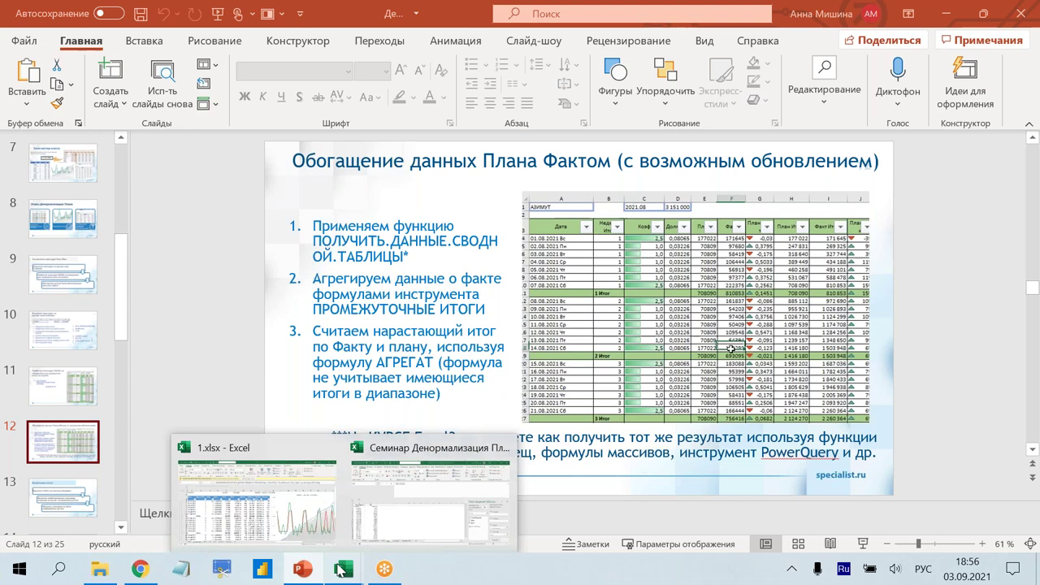
left_click(380, 492)
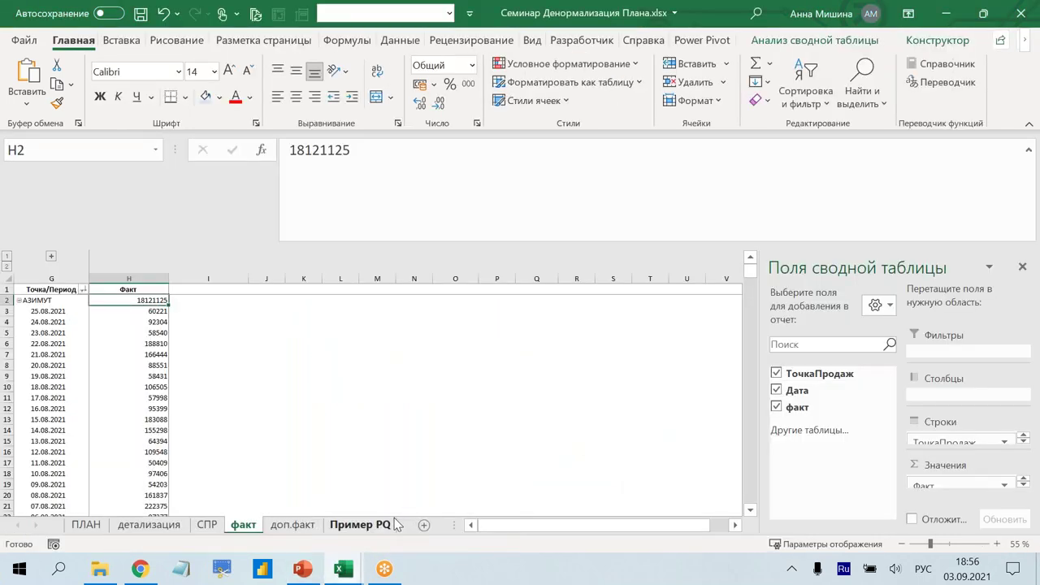
- Link the first Факт cell to the факт pivot's value for 24.08.2021
left_click(146, 526)
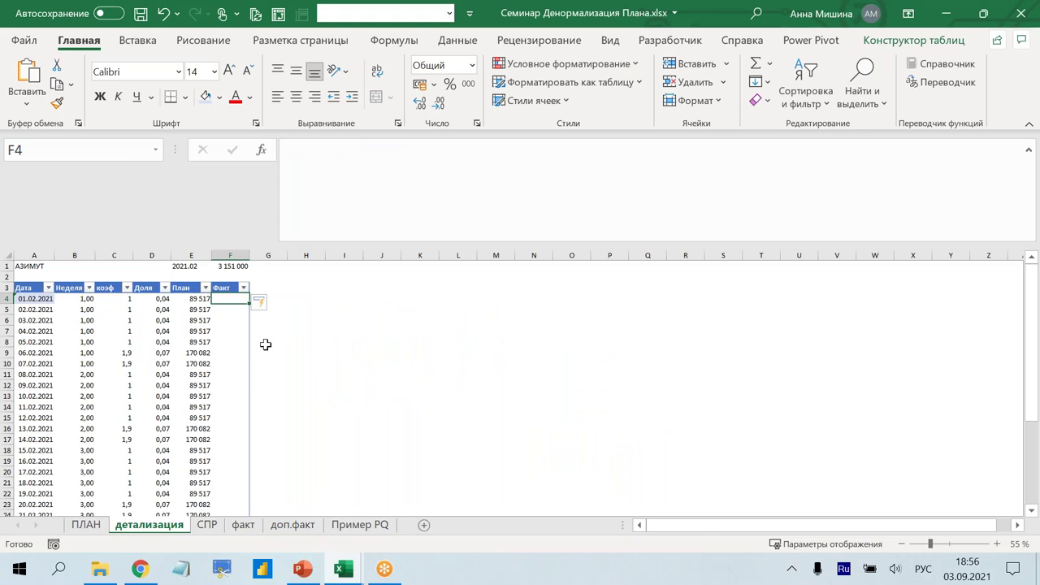
type("=")
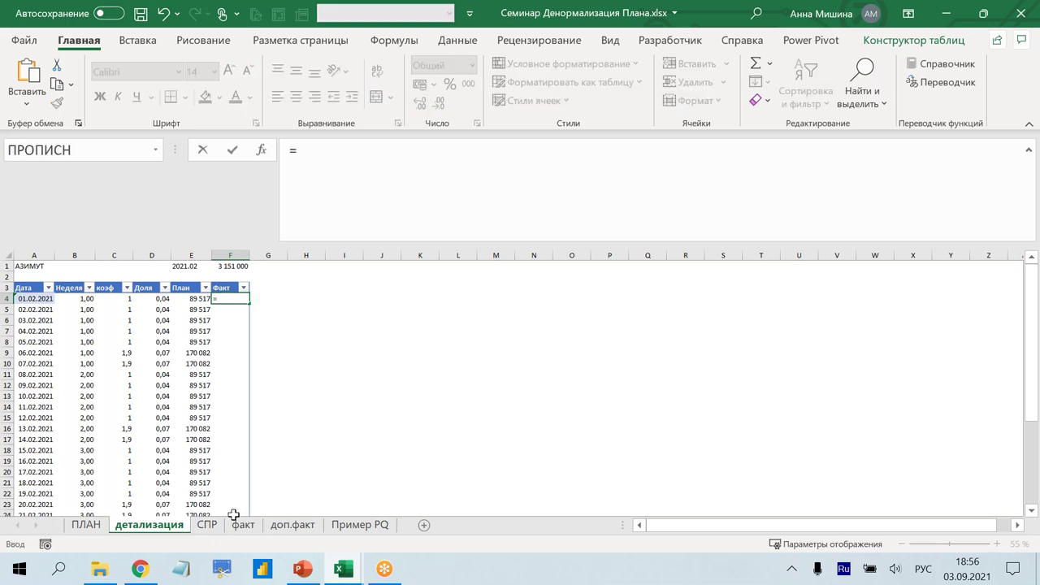
left_click(243, 524)
left_click(138, 322)
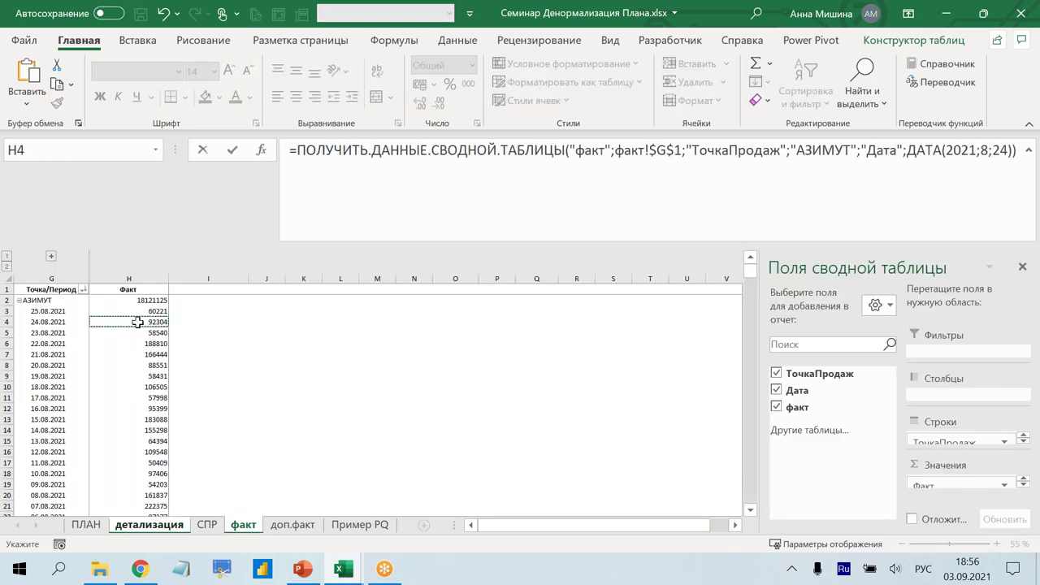
key("Return")
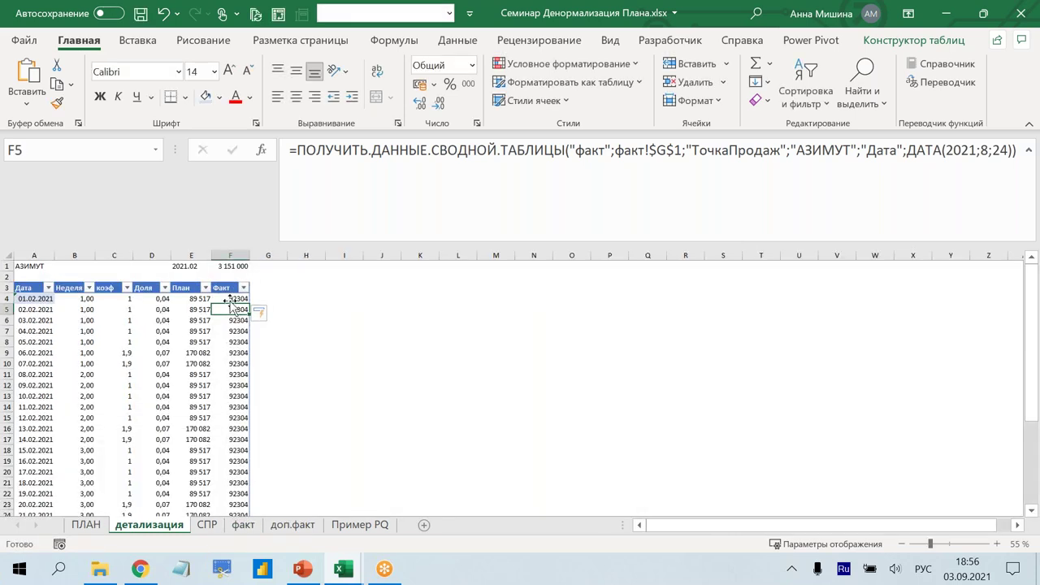
left_click(222, 299)
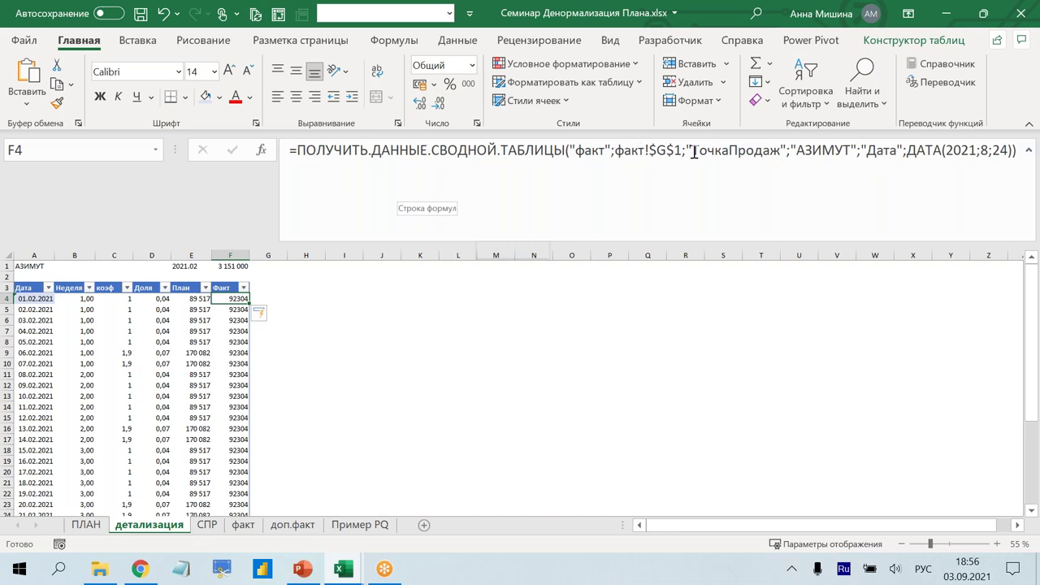
left_click_drag(790, 149, 855, 150)
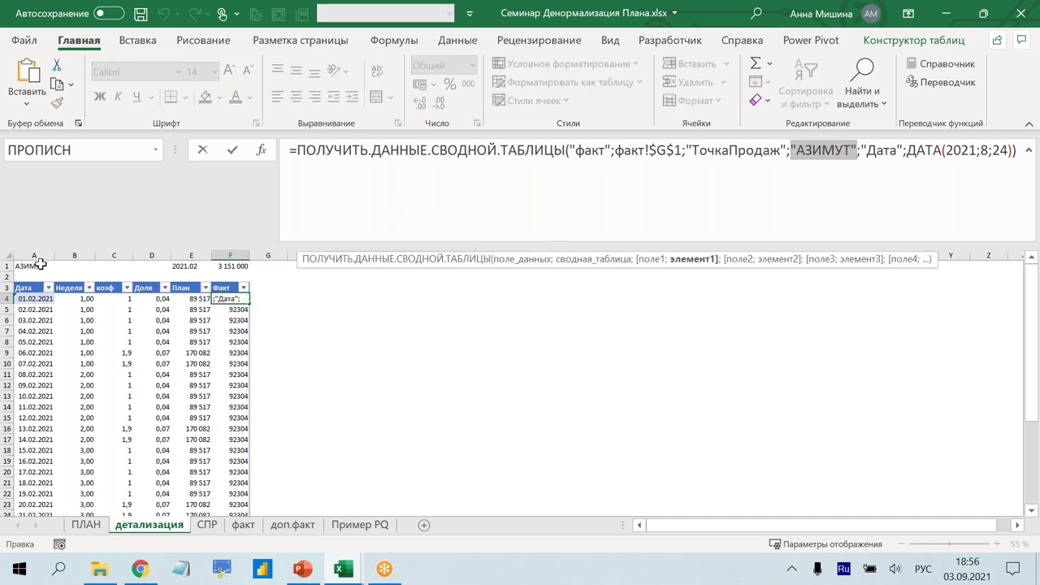
left_click(39, 264)
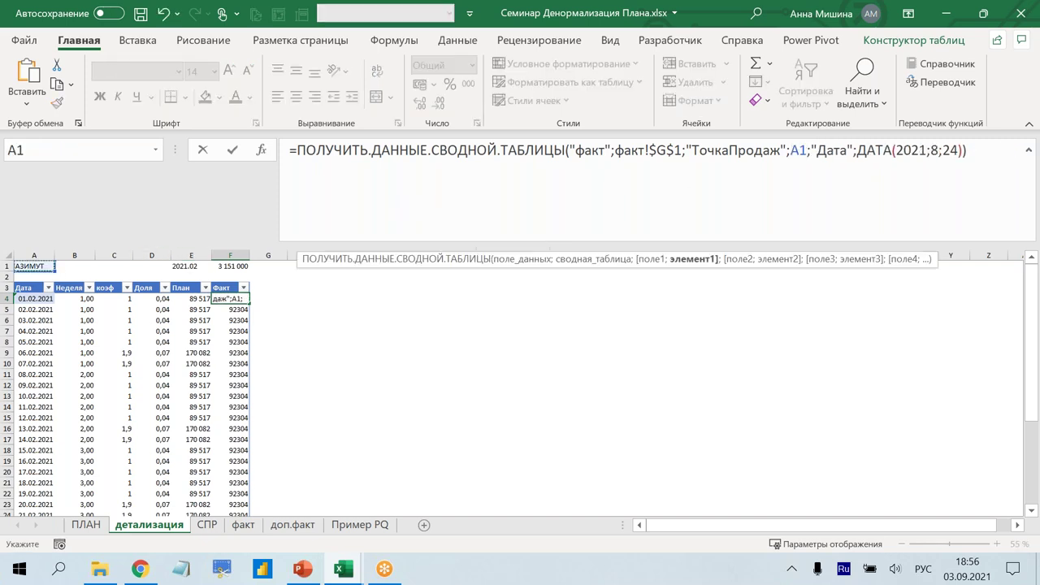
key("F4")
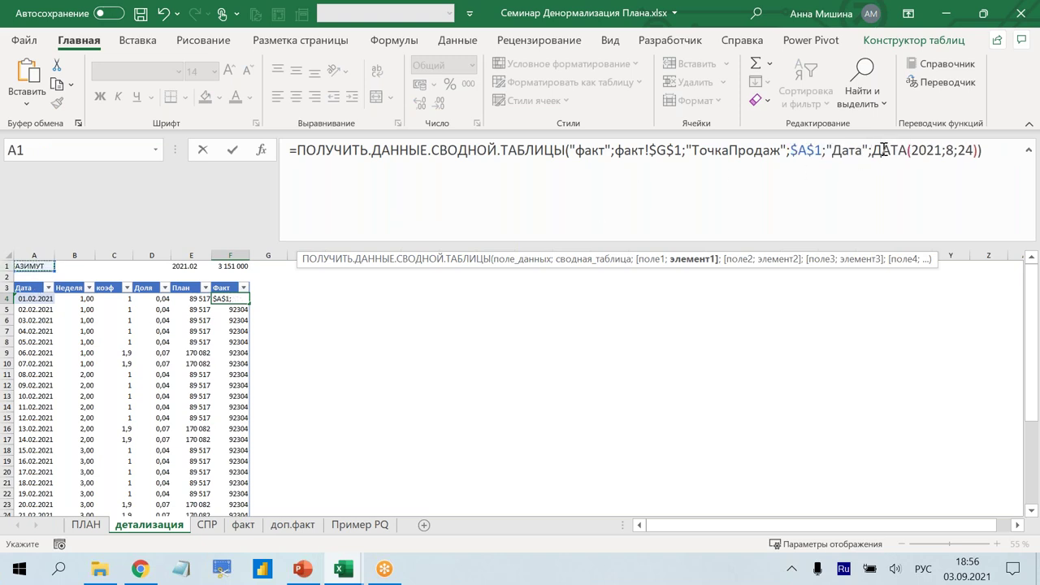
left_click_drag(873, 151, 979, 150)
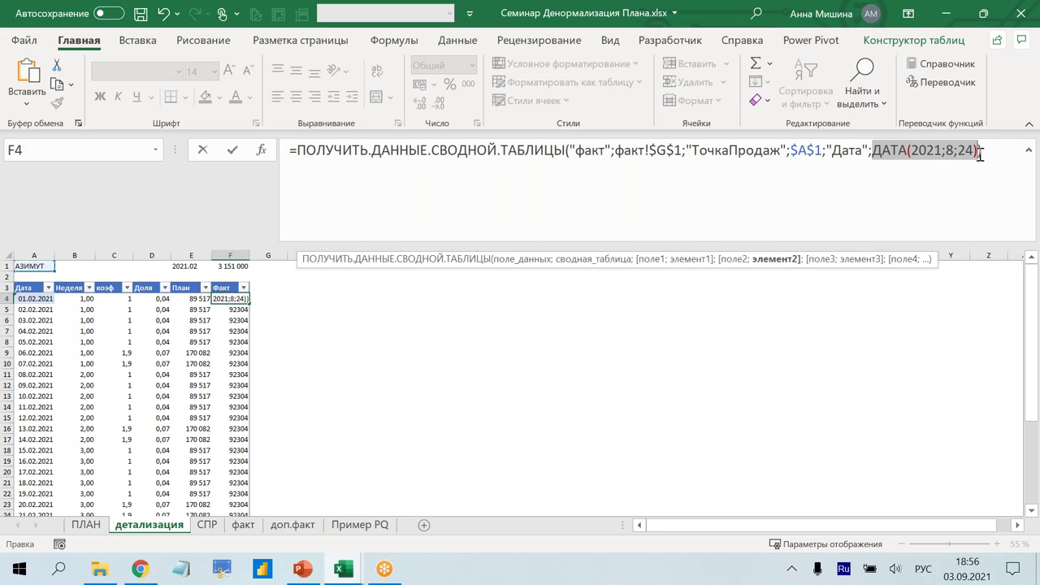
left_click(31, 298)
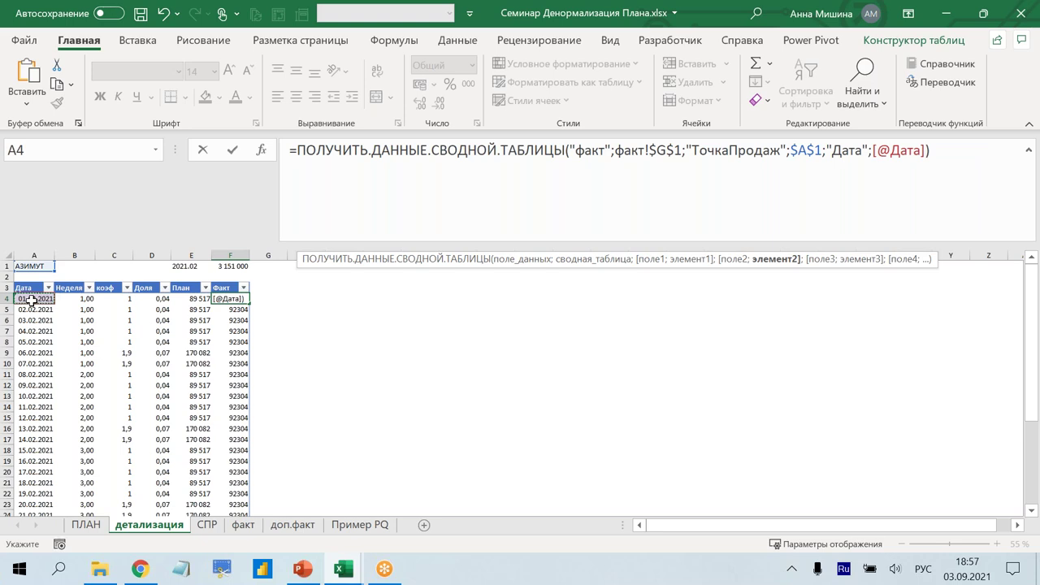
key("Return")
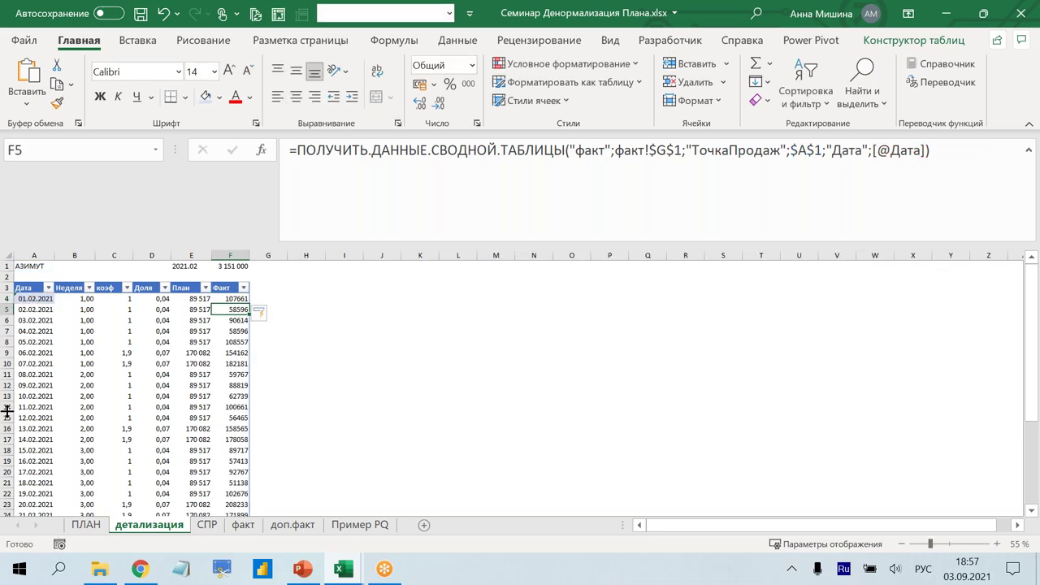
left_click(176, 262)
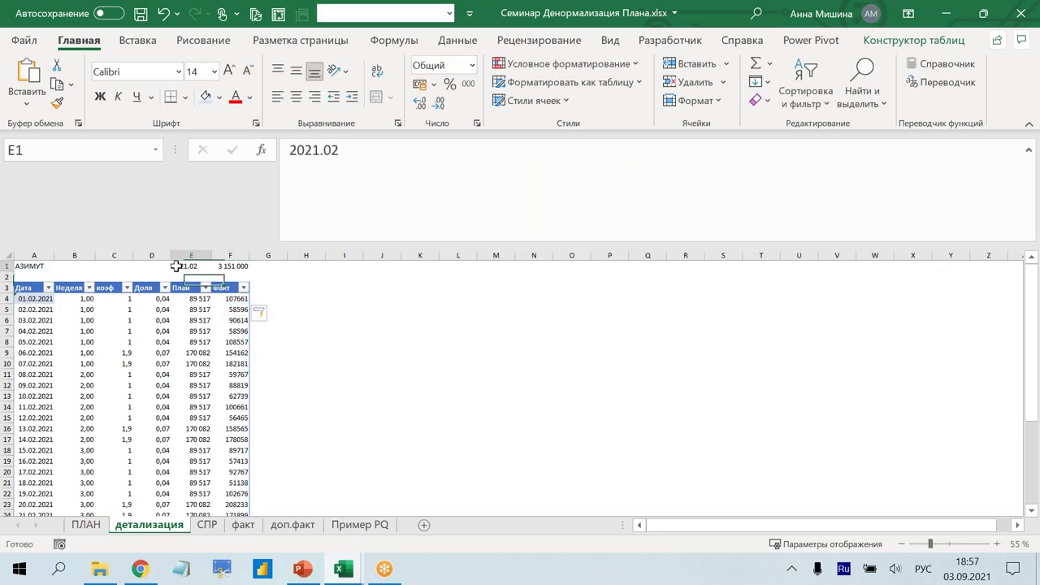
- Change the period in E1 from 2021.07 to 2021.08
left_click(472, 208)
key("BackSpace")
type("8")
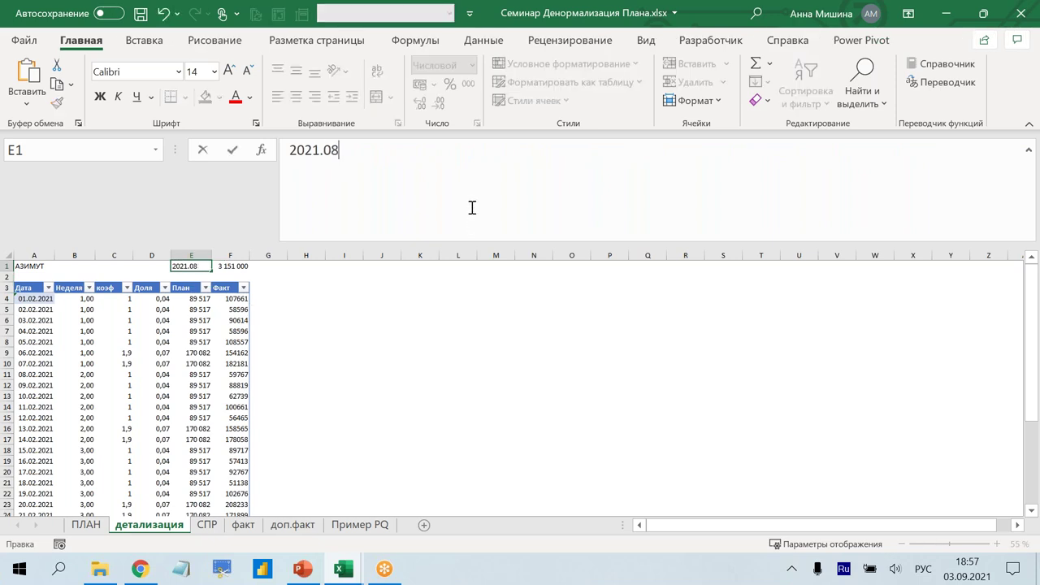
key("Return")
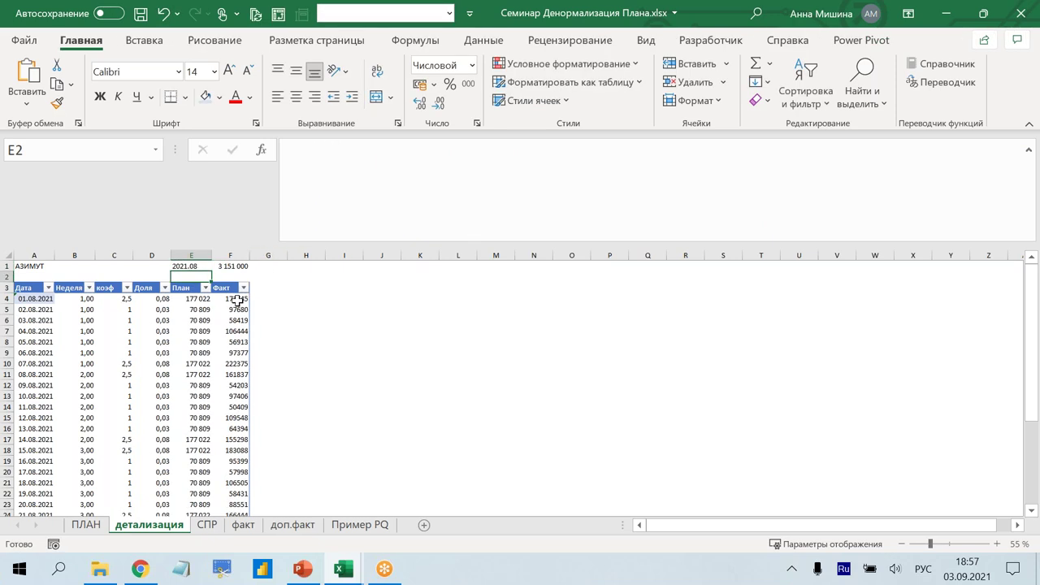
- Check the latest actuals on the факт and СПР sheets, then return to детализация
scroll(219, 341, "down", 6)
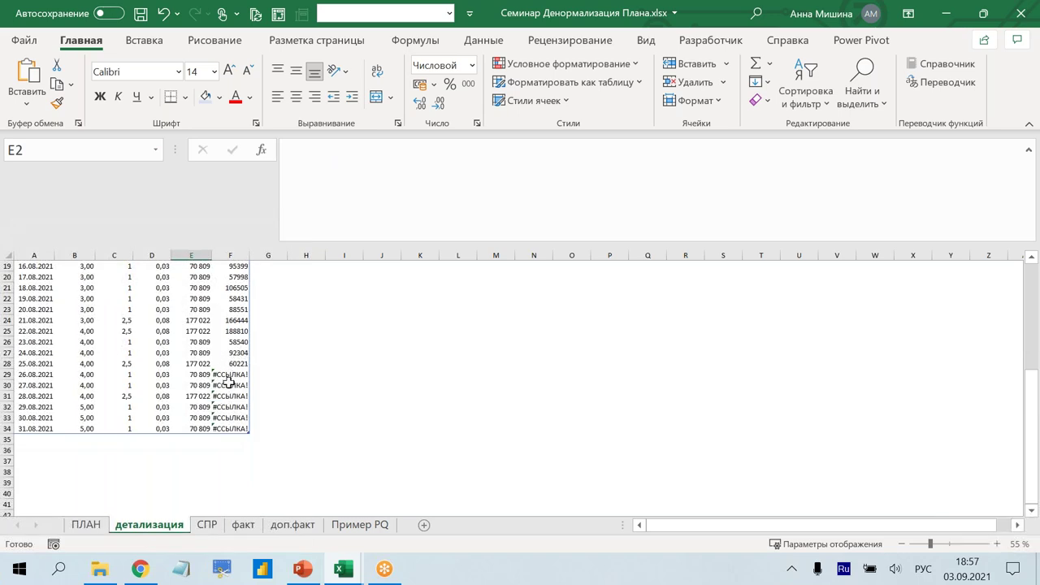
left_click(247, 525)
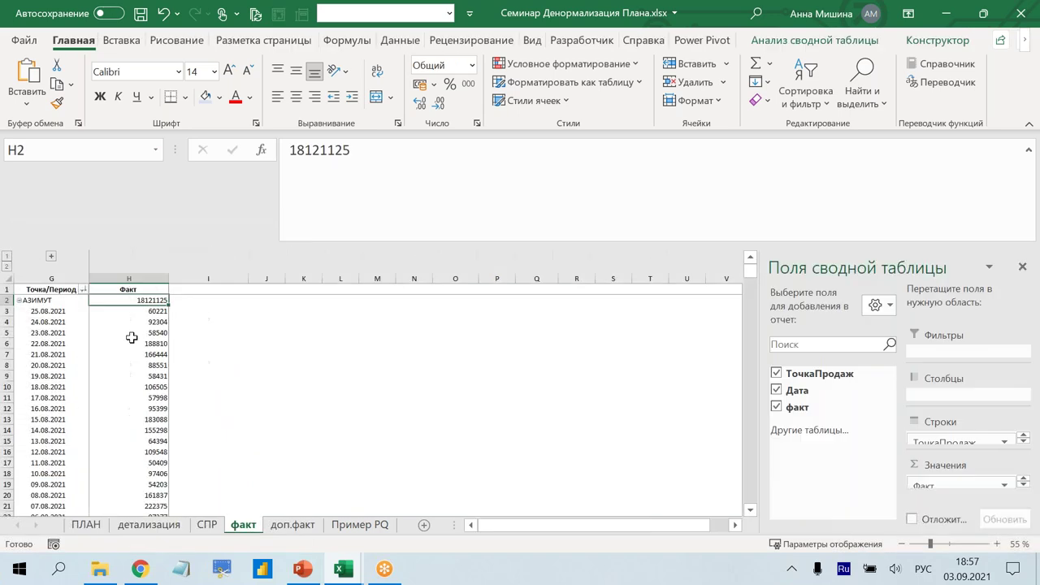
left_click(155, 310)
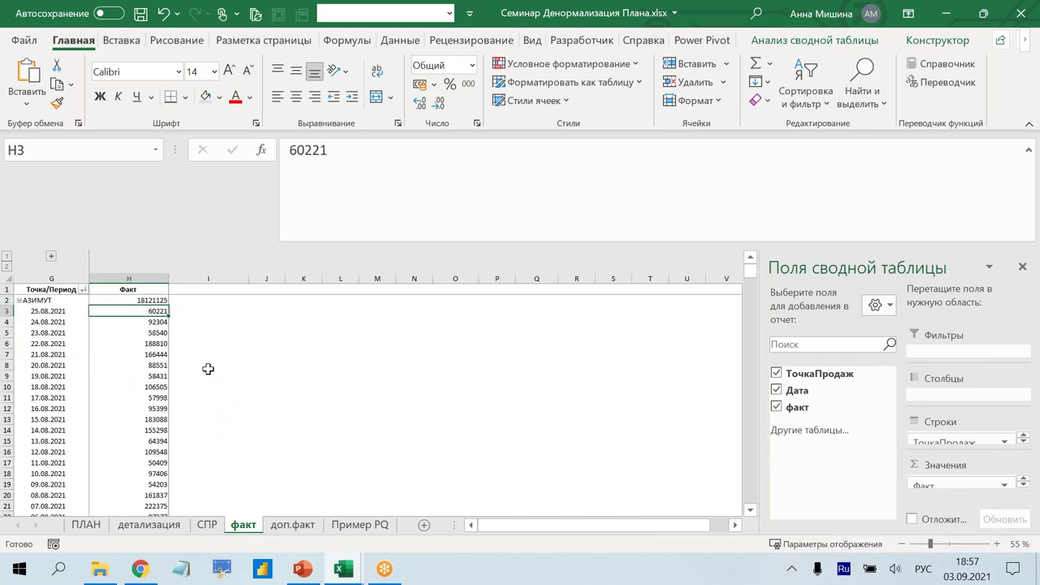
left_click(208, 525)
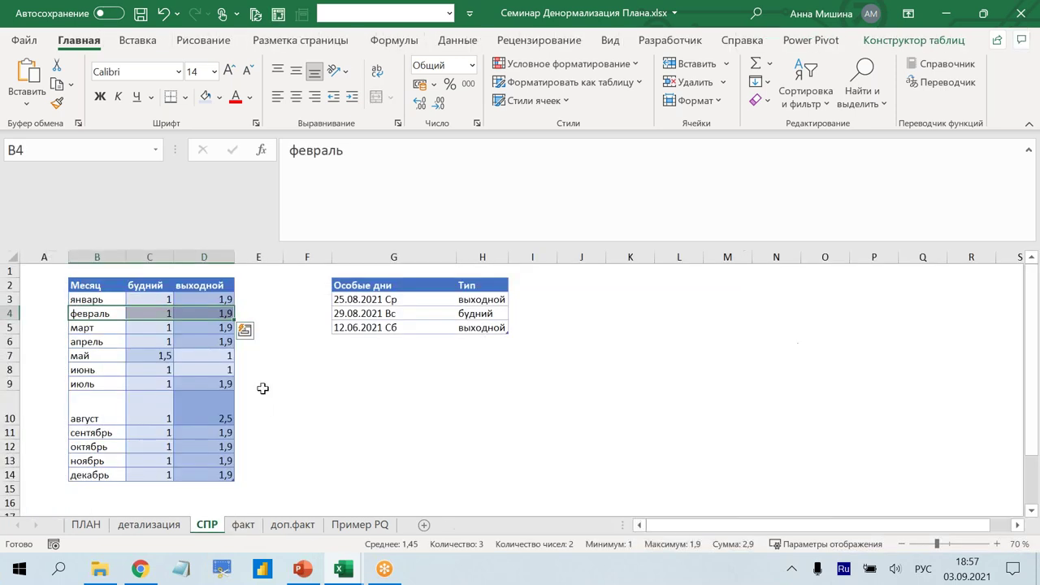
key("ctrl+Page_Up")
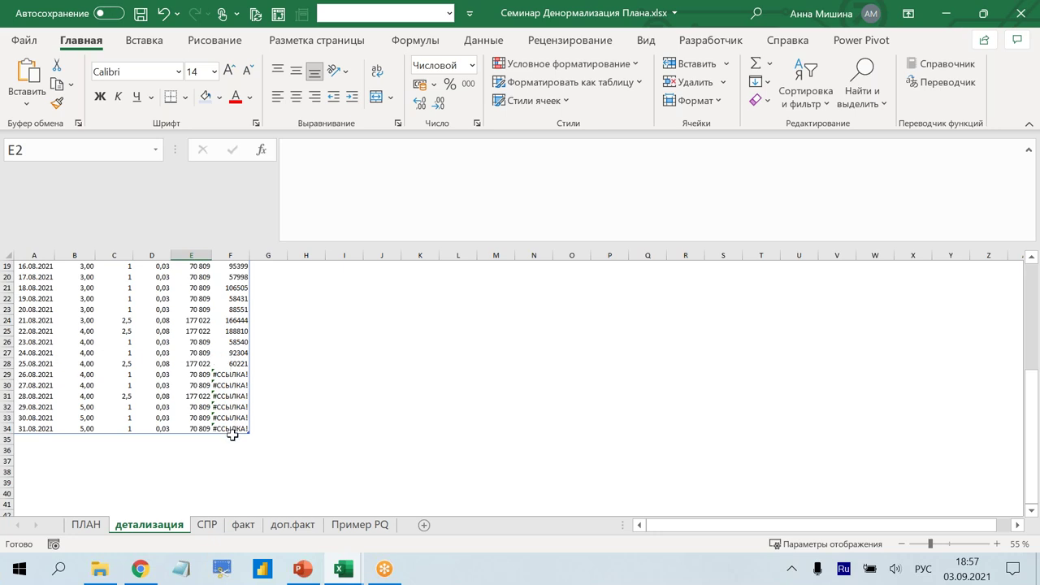
scroll(232, 435, "up", 6)
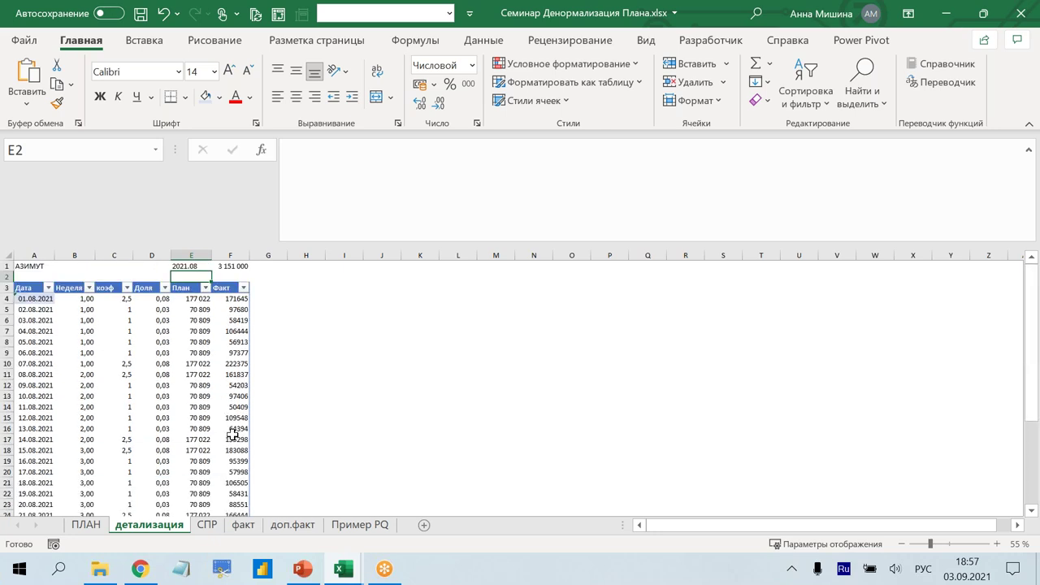
- Wrap the Факт lookup formula in ЕСЛИОШИБКА(...;"") so missing days stay blank
left_click(228, 298)
left_click(294, 150)
type("есл")
key("Down")
key("Down")
key("Tab")
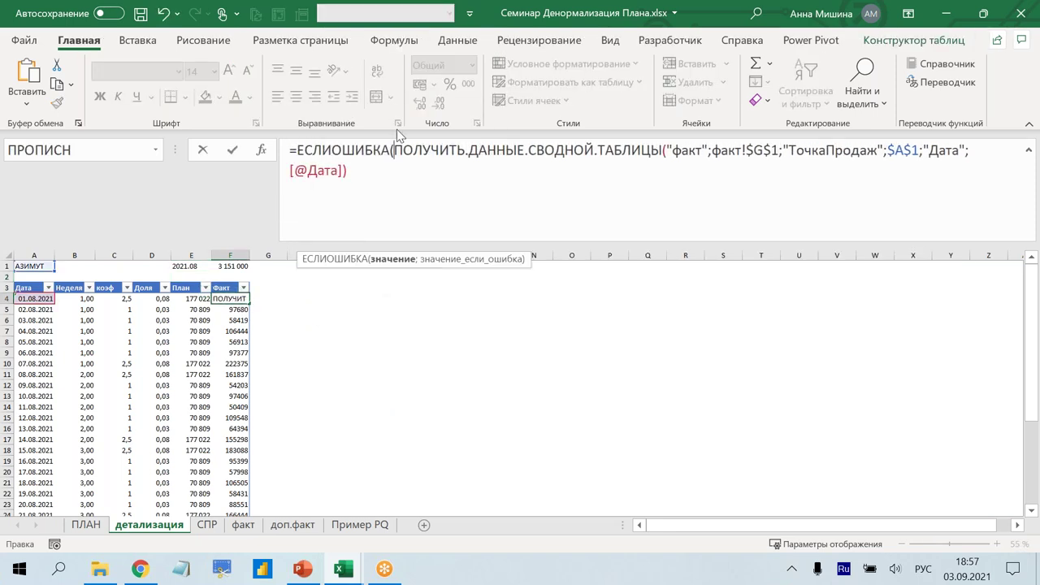
left_click_drag(393, 151, 449, 178)
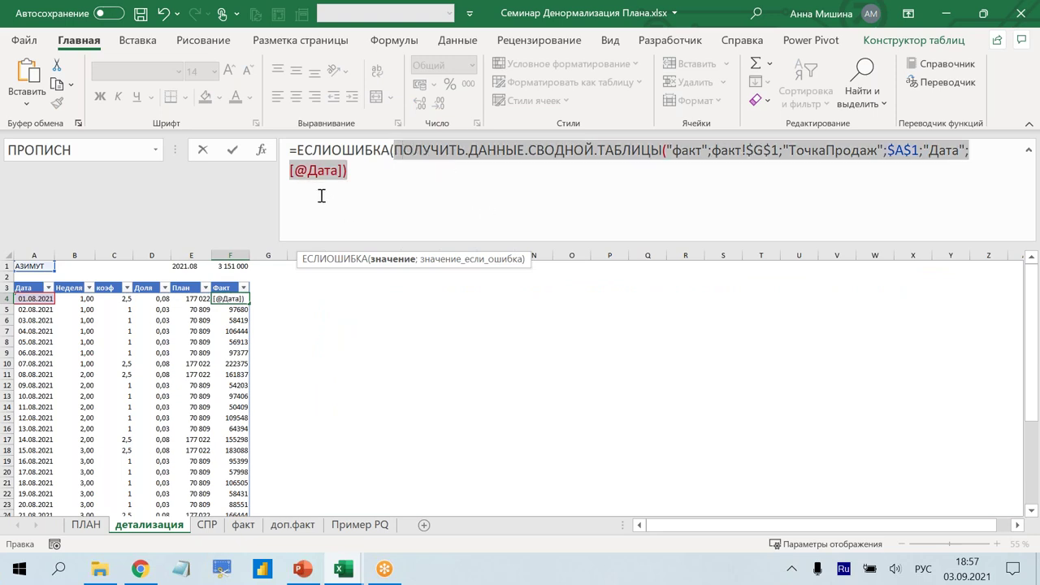
left_click(517, 186)
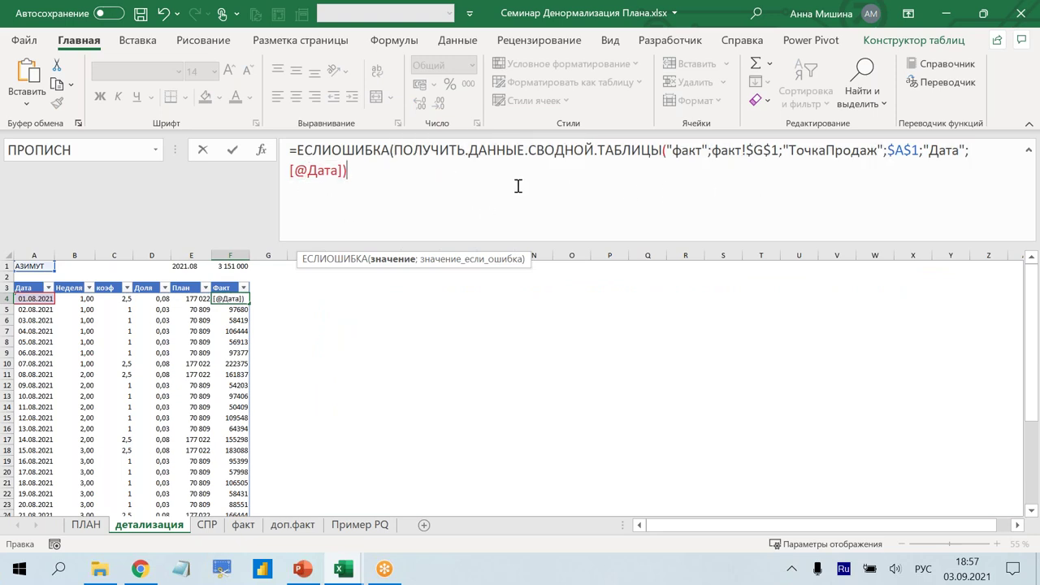
type(";\"\"")
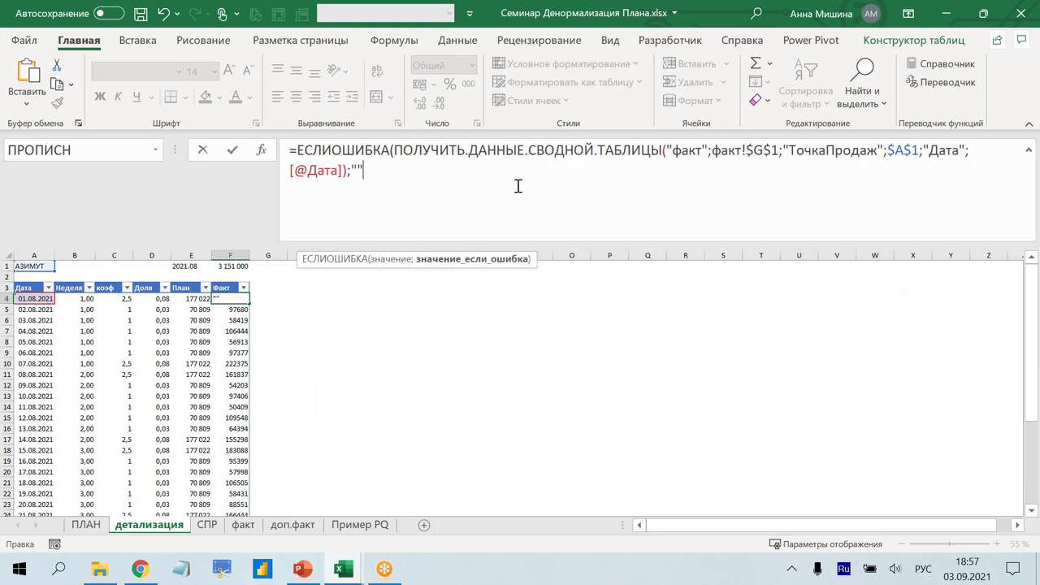
type(")")
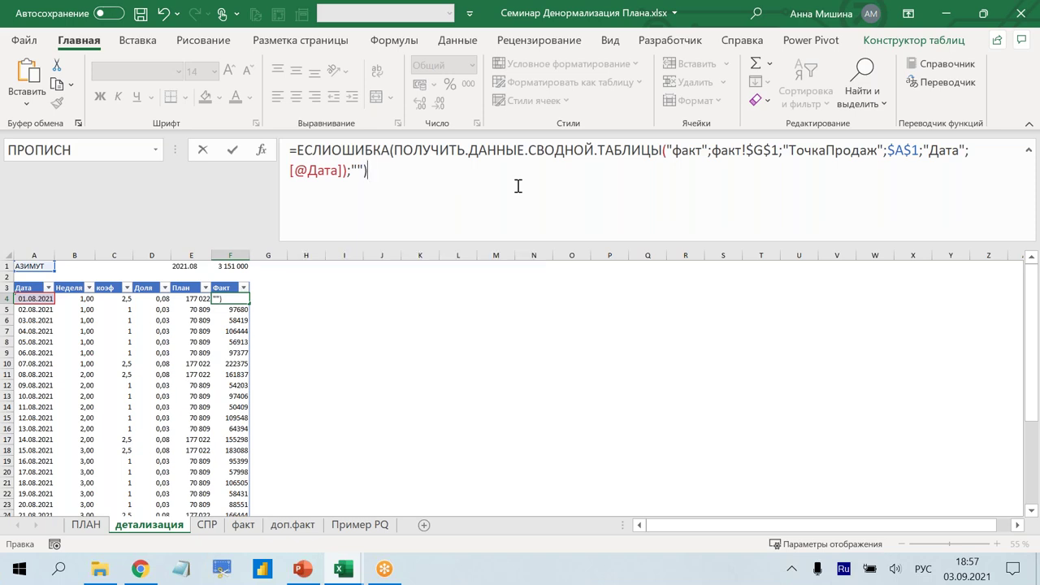
key("Return")
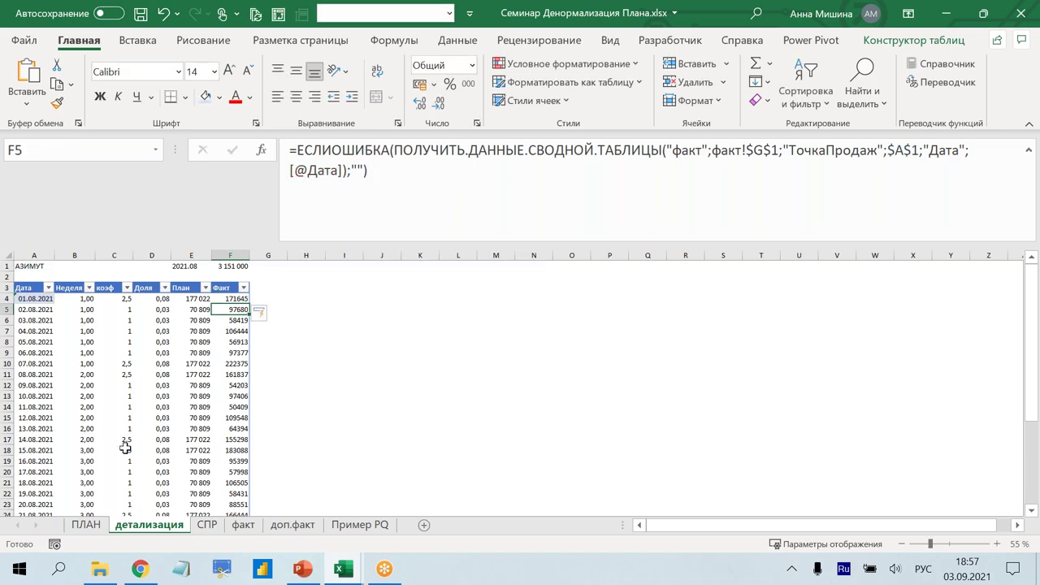
- Confirm the blank August days, then go to the PowerPoint presentation
scroll(185, 418, "down", 4)
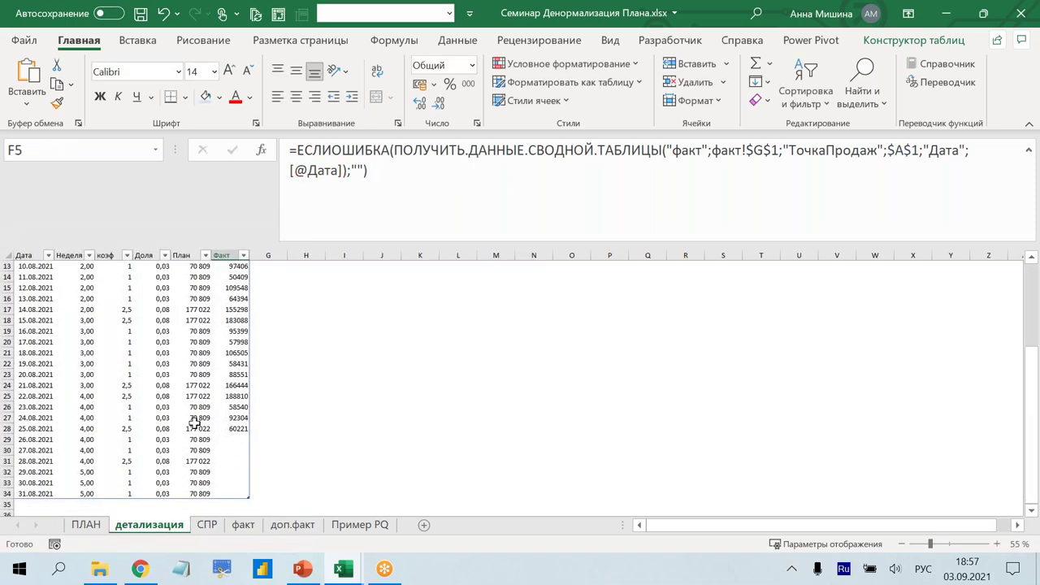
scroll(195, 423, "up", 4)
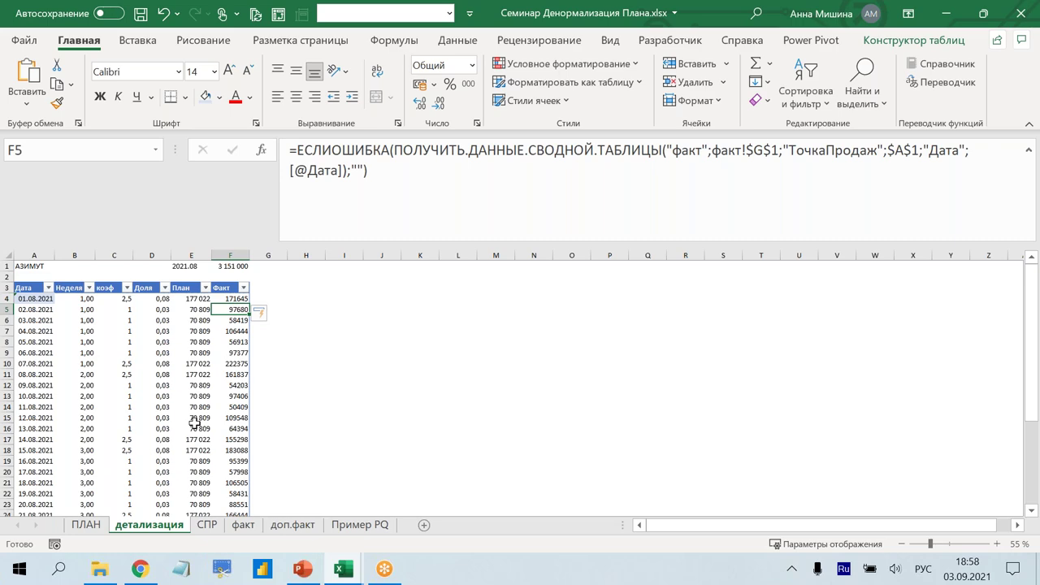
left_click(303, 571)
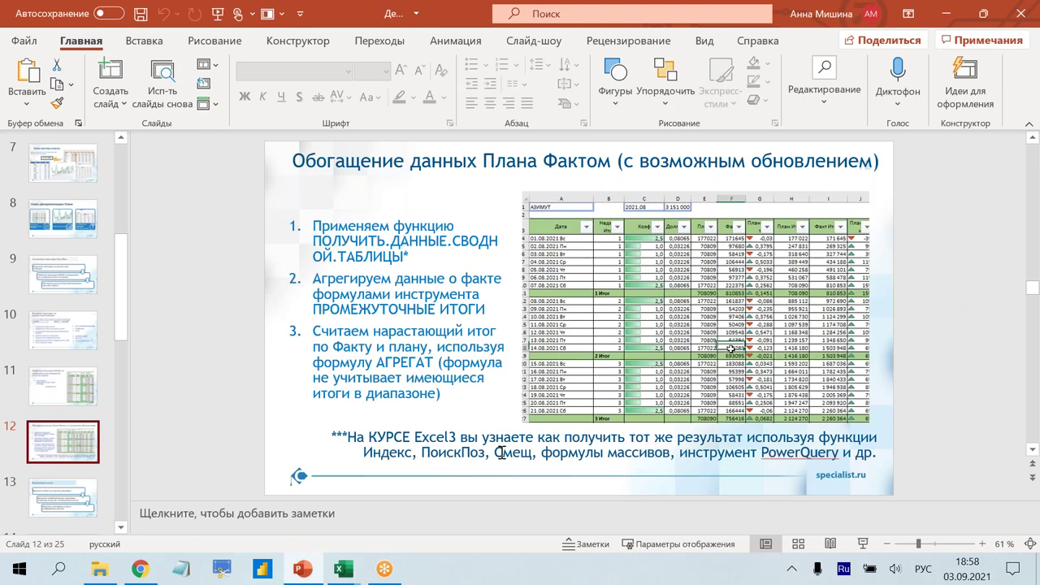
- Return to the Семинар Денормализация Плана.xlsx workbook in Excel
left_click(348, 573)
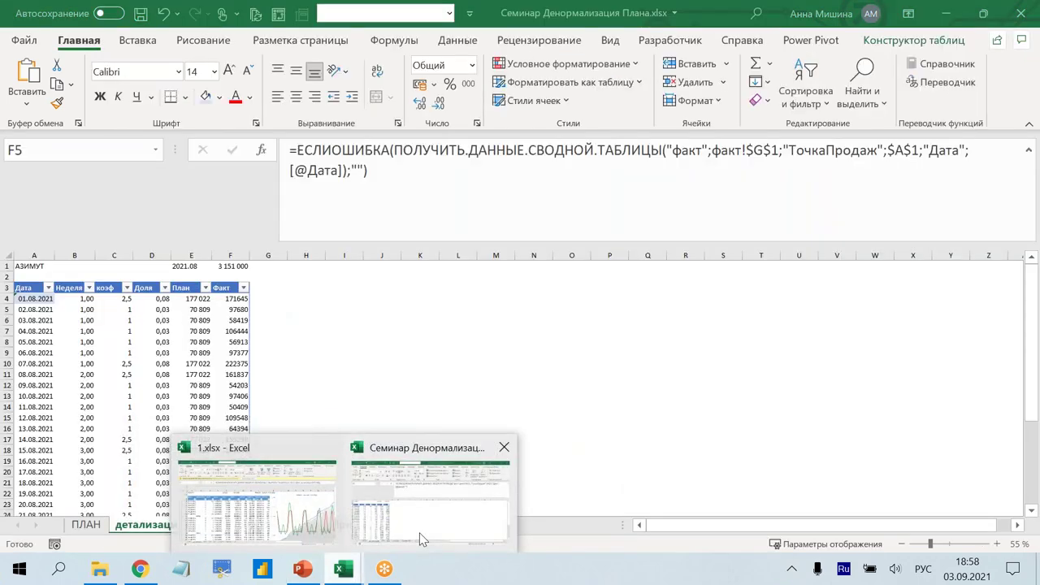
left_click(421, 540)
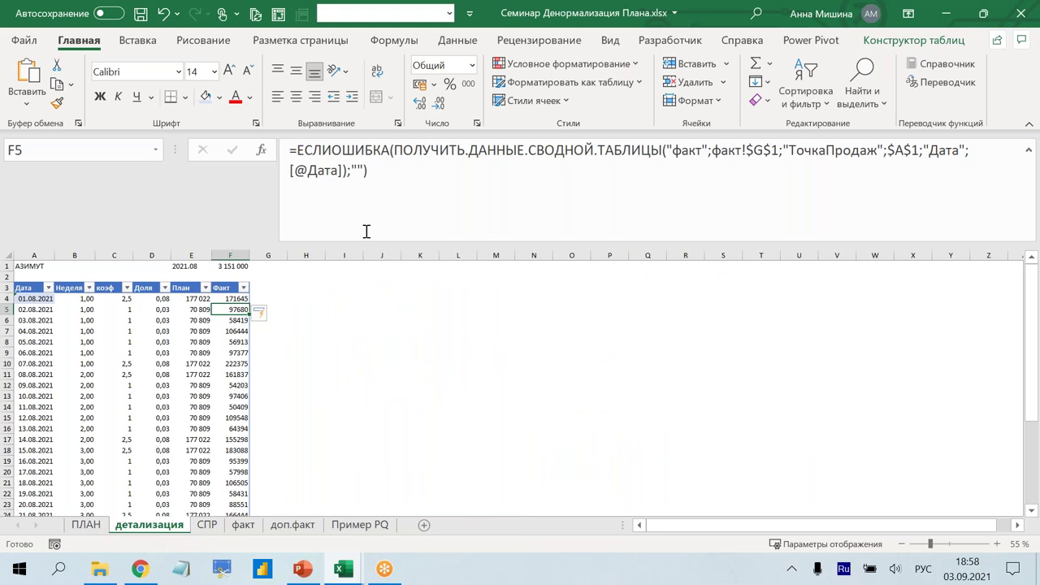
- Review the План formulas in the детализация table and briefly look at the Data tab's outline options
left_click_drag(354, 244, 349, 195)
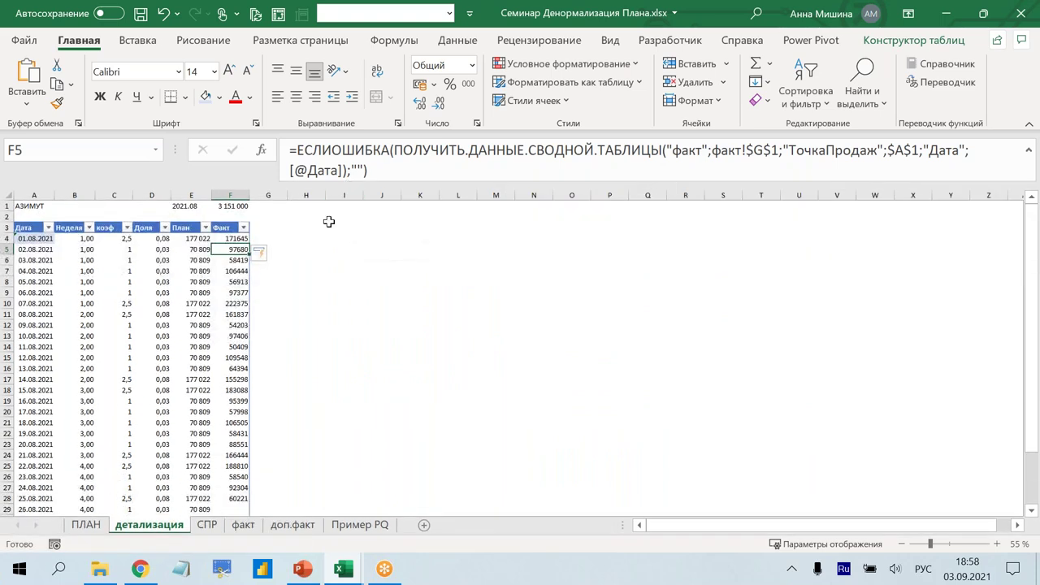
left_click(192, 282)
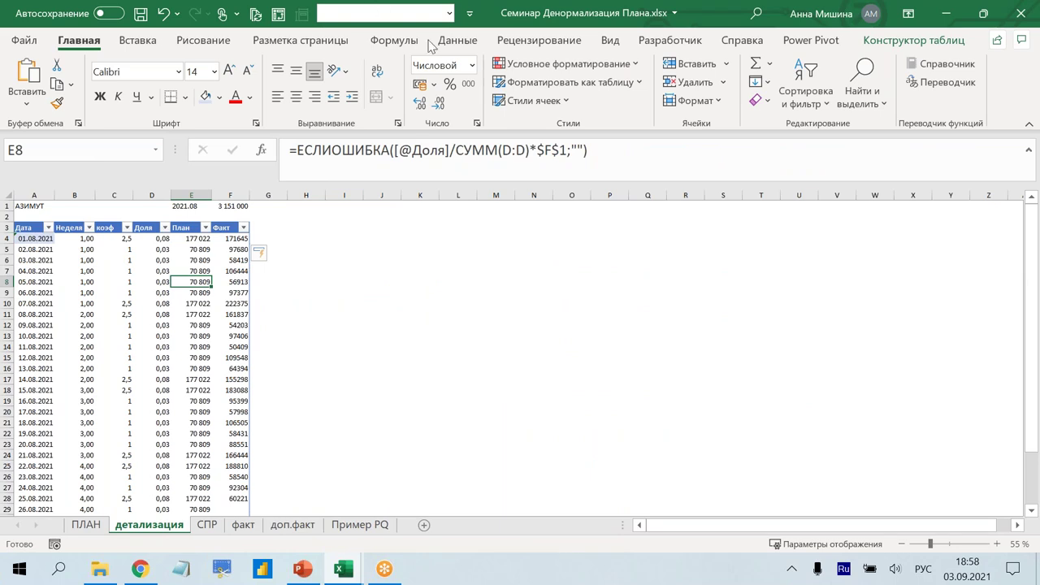
left_click(457, 39)
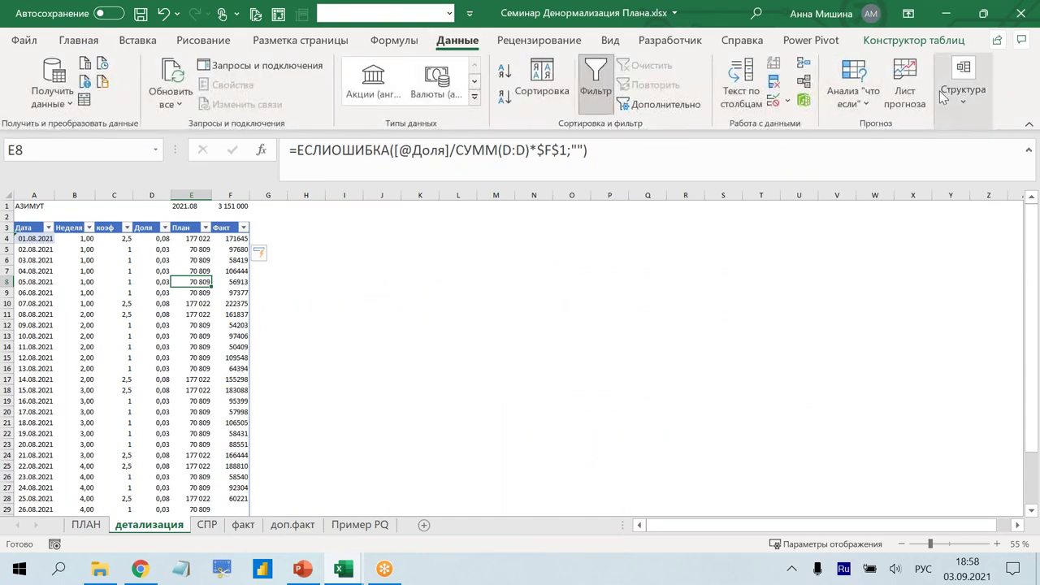
left_click(944, 96)
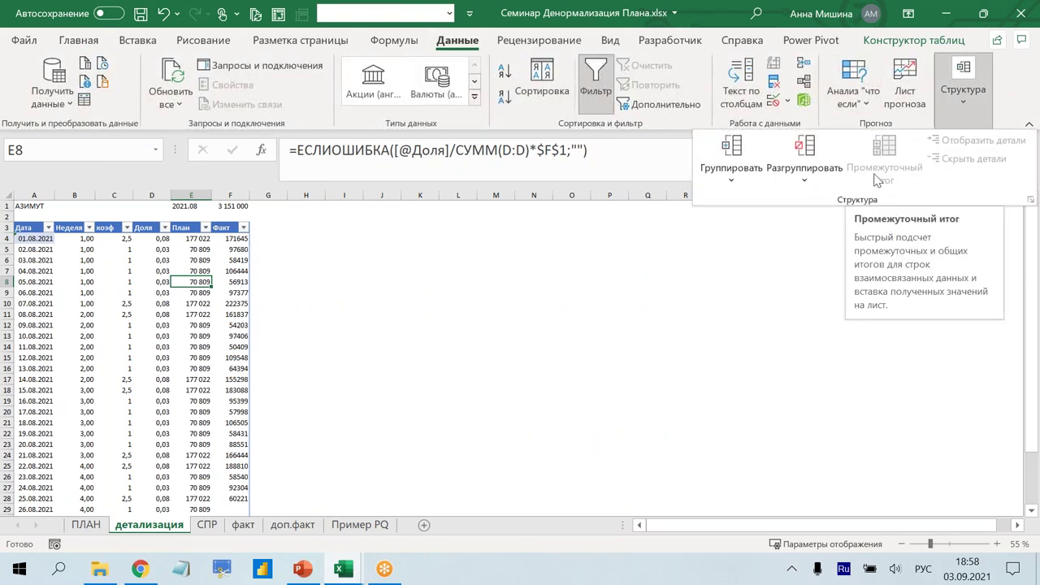
mouse_move(831, 132)
left_mouse_down()
mouse_move(930, 194)
mouse_move(762, 379)
left_mouse_up()
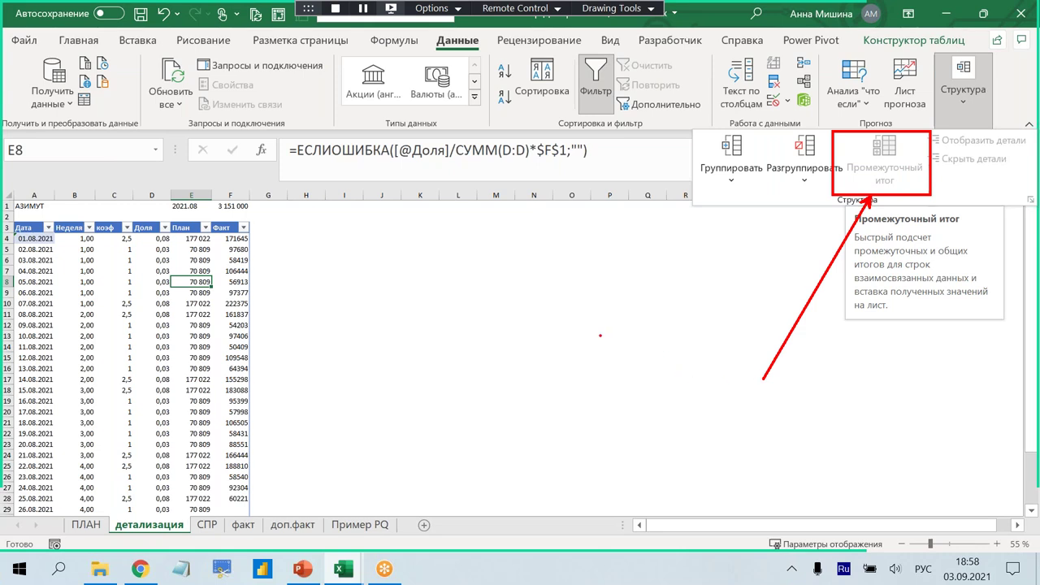
key("Escape")
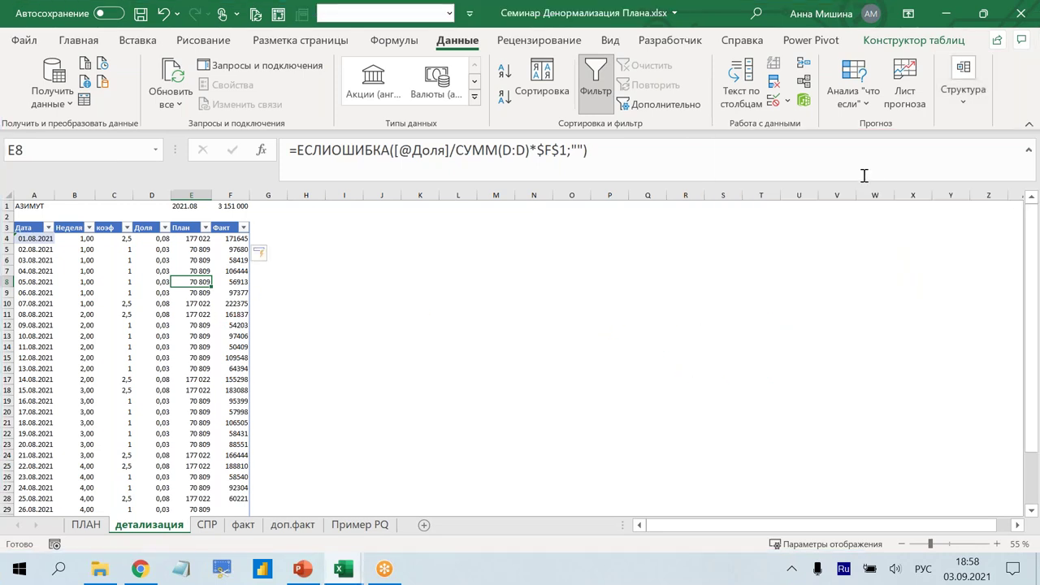
left_click(182, 320)
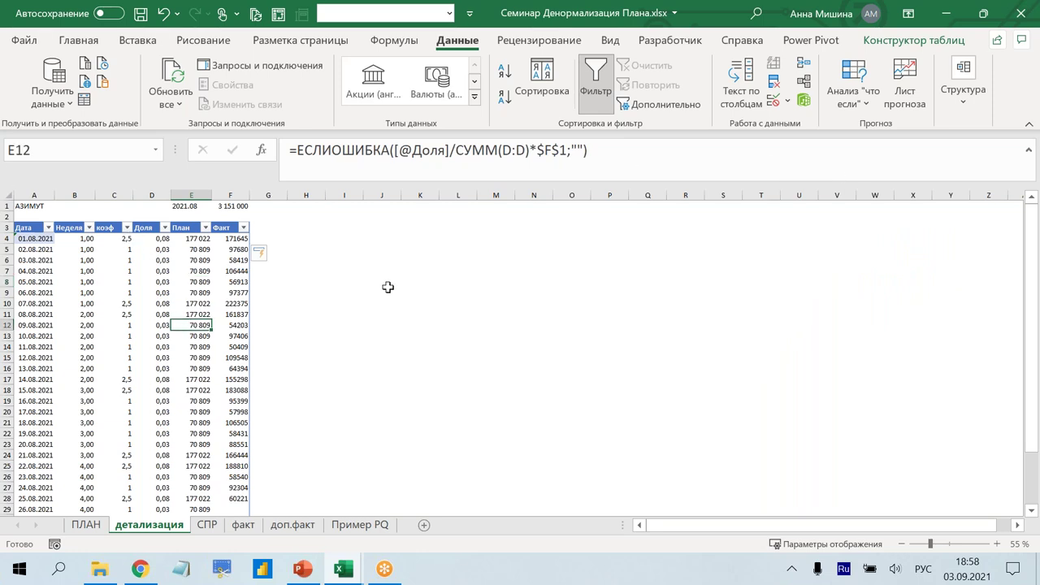
scroll(161, 379, "down", 5)
scroll(162, 380, "up", 5)
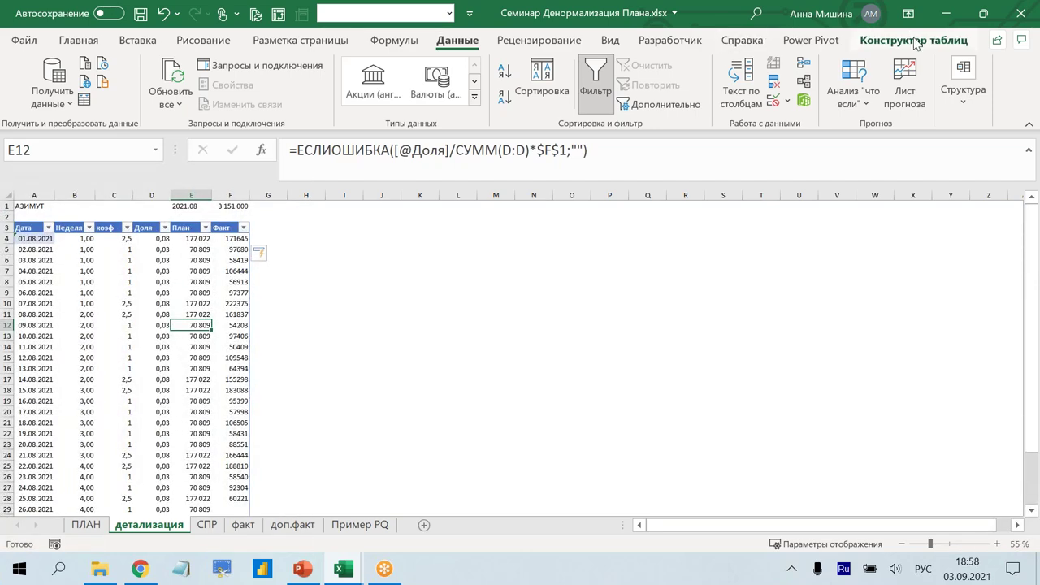
- Convert the детализация table to a normal cell range
left_click(916, 43)
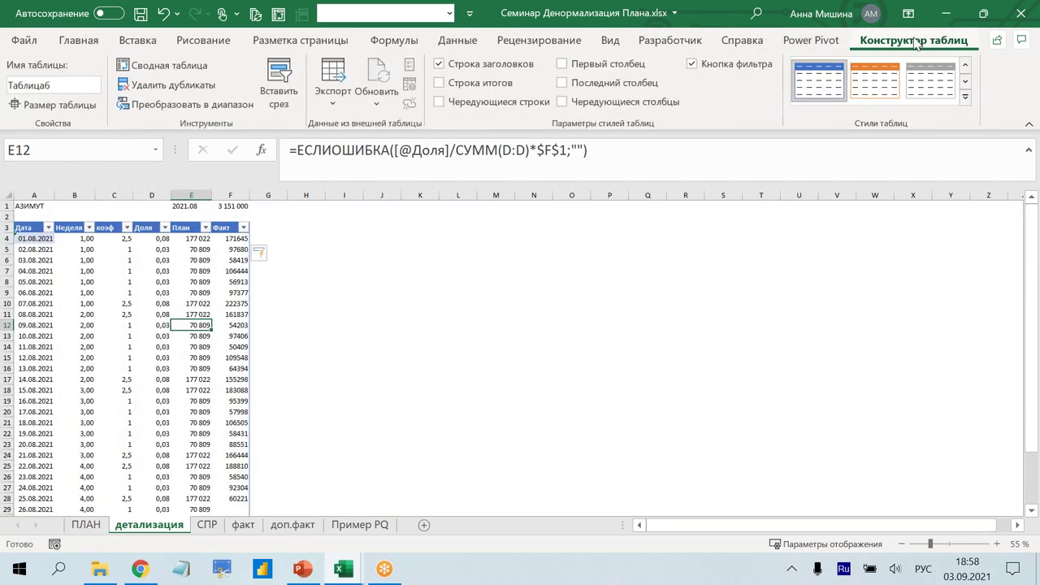
left_click(211, 104)
left_click(482, 333)
- Check the formulas in the коэф, Доля and Факт columns after the conversion
left_click(84, 292)
left_click(122, 282)
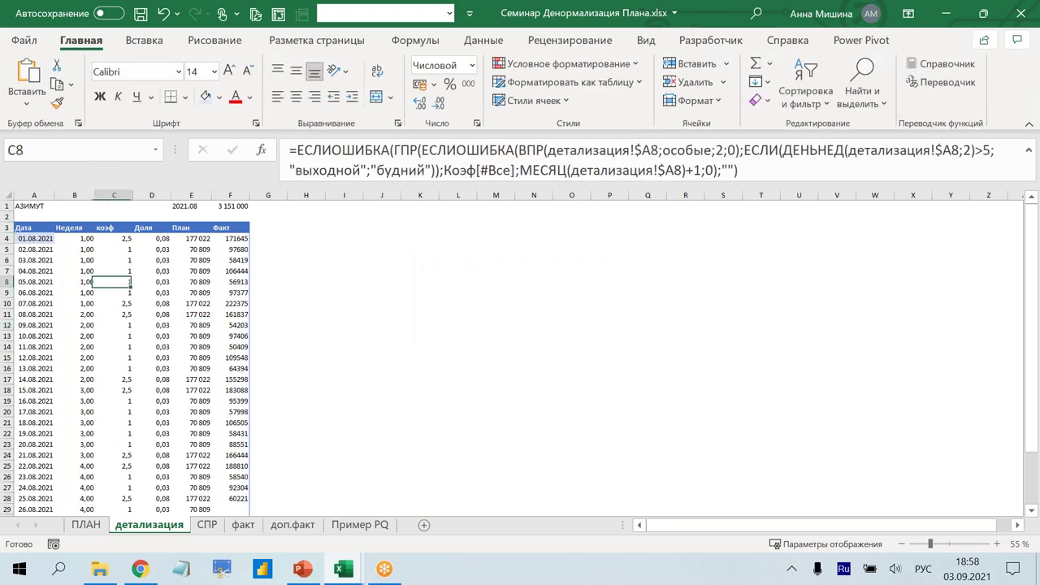
left_click(158, 292)
left_click(218, 292)
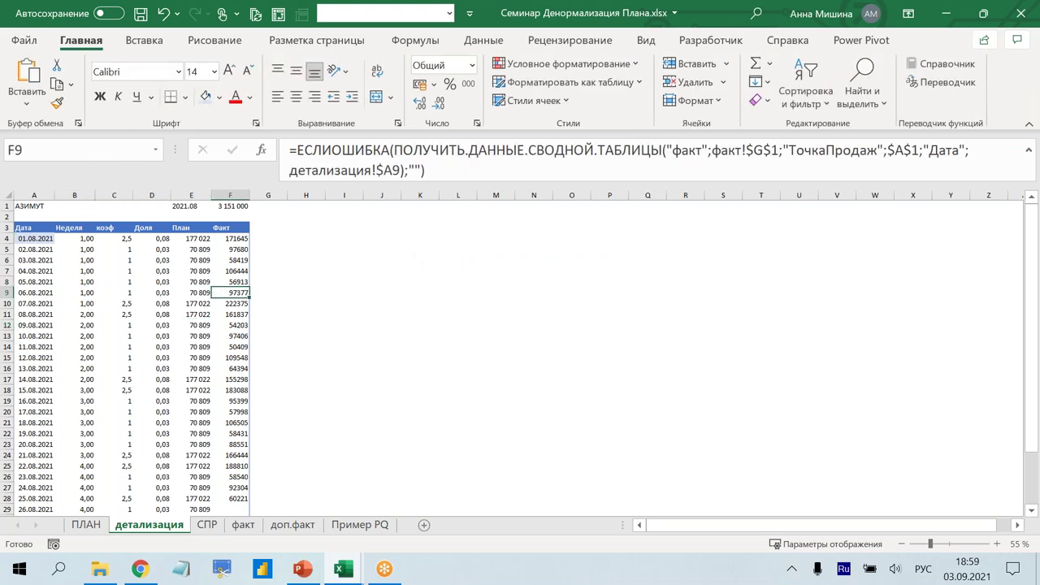
scroll(221, 271, "down", 1)
scroll(203, 300, "down", 4)
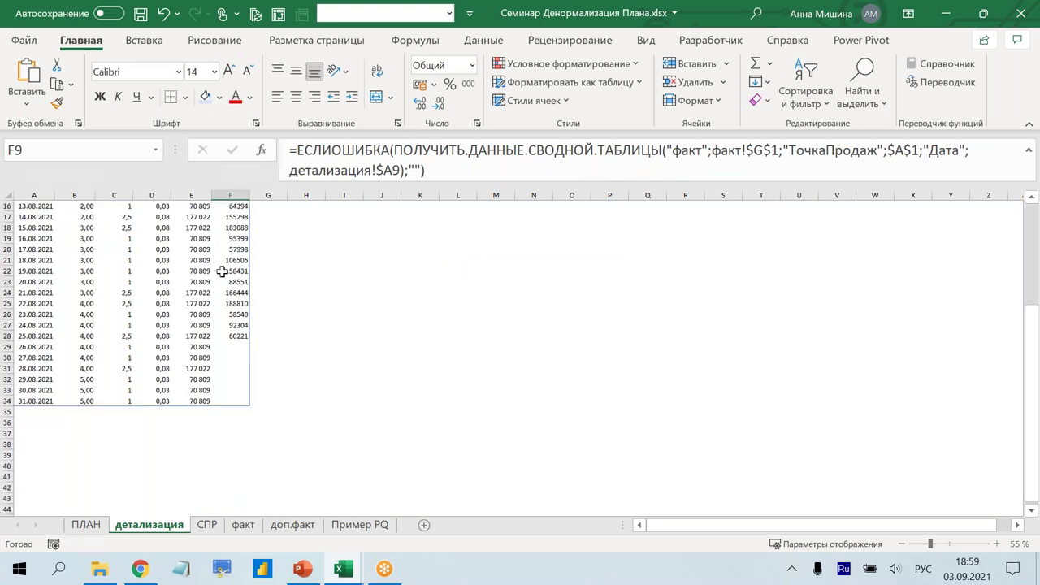
scroll(182, 325, "up", 5)
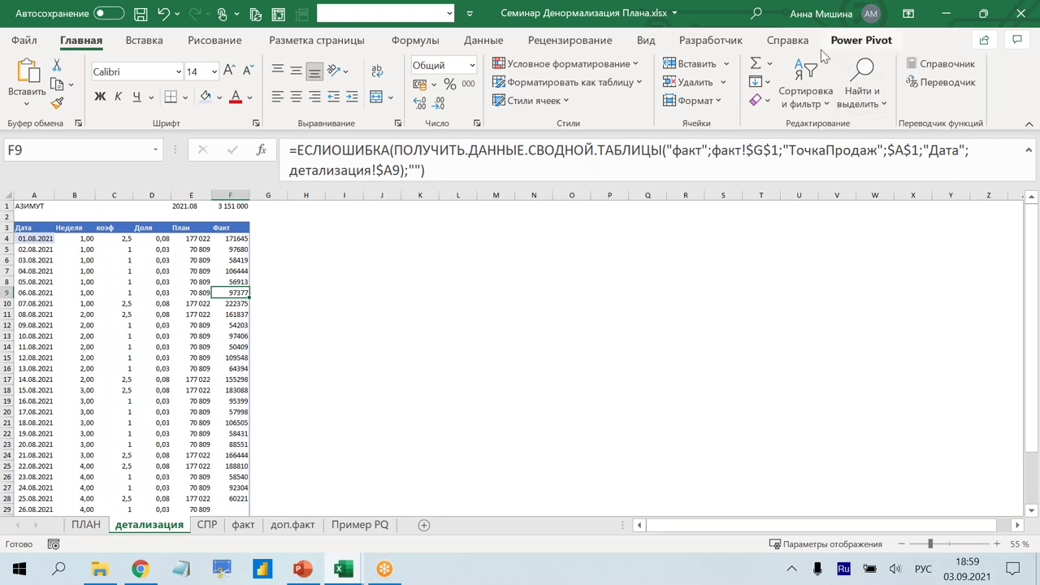
- Go to the Data tab's Outline subtotal commands
key("Left")
key("Left")
key("Left")
key("Return")
left_click(963, 90)
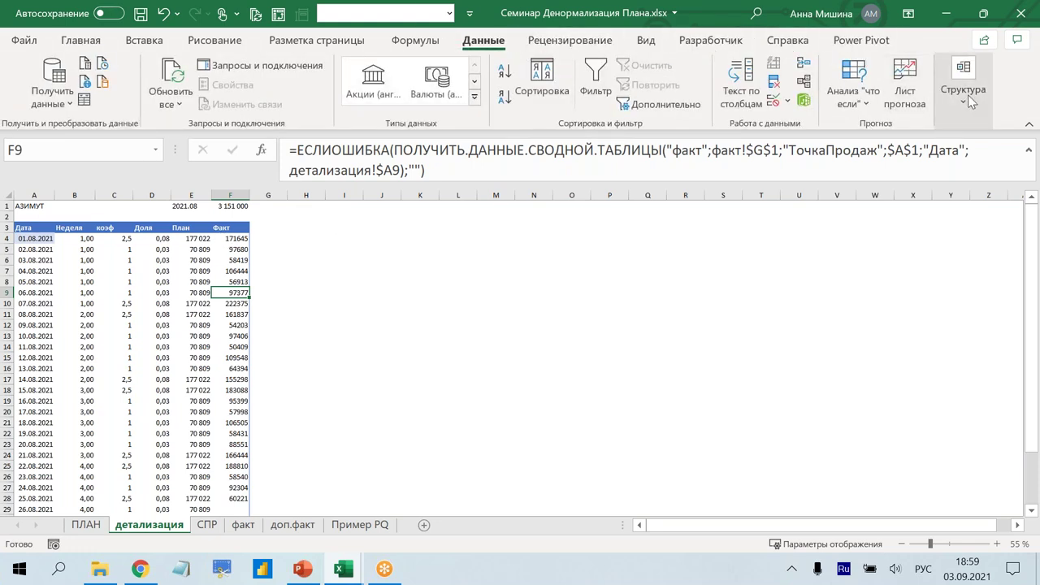
- Add Sum subtotals of План and Факт at each change in Неделя
left_click(891, 159)
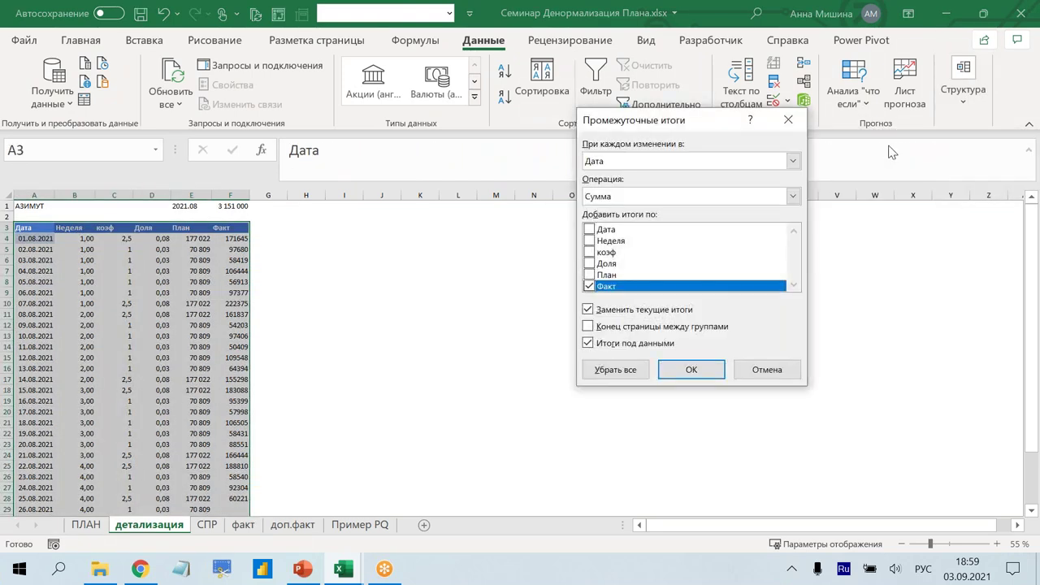
left_click(626, 167)
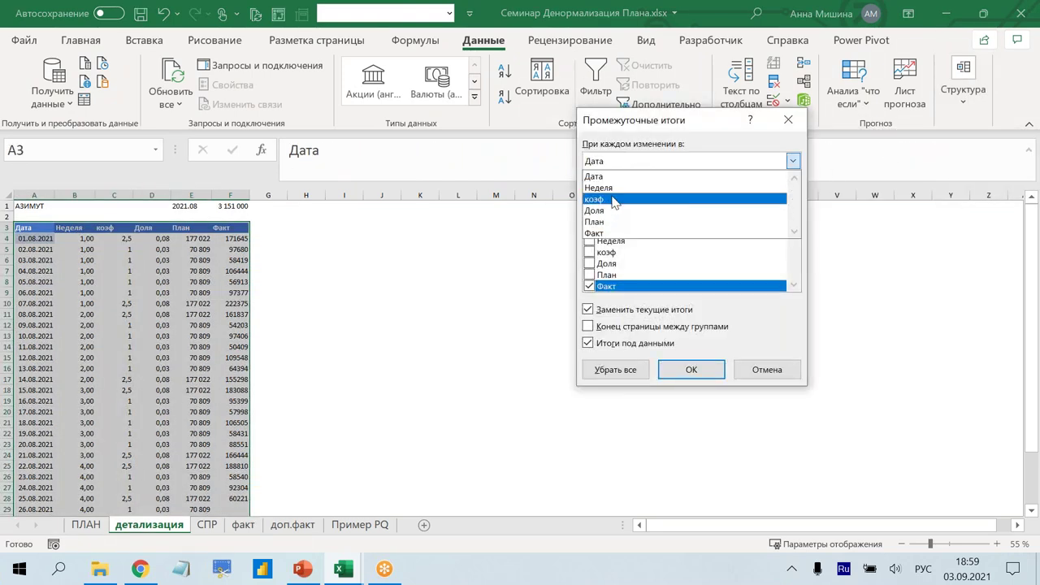
left_click(615, 189)
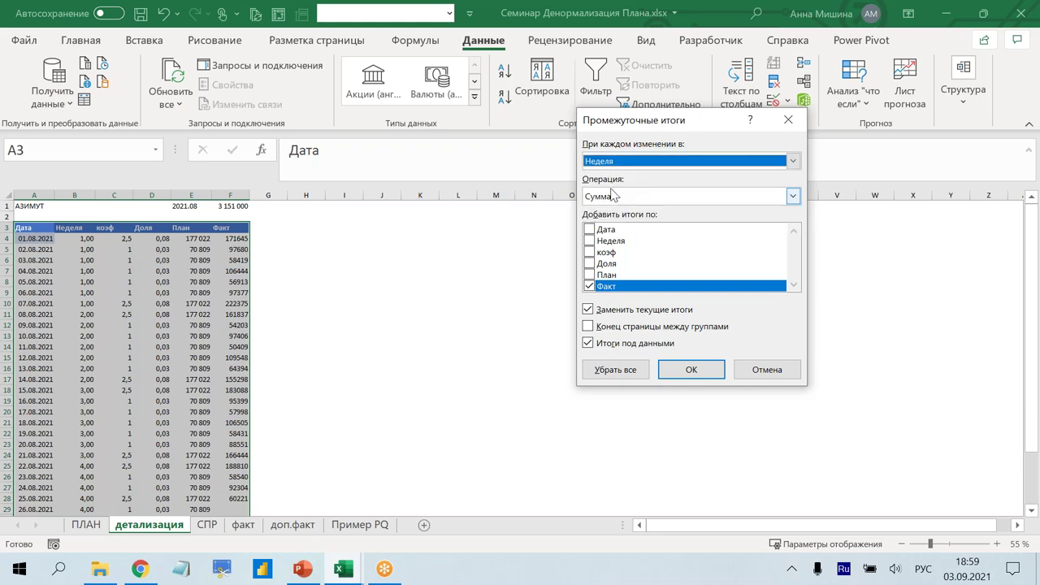
left_click_drag(13, 234, 251, 308)
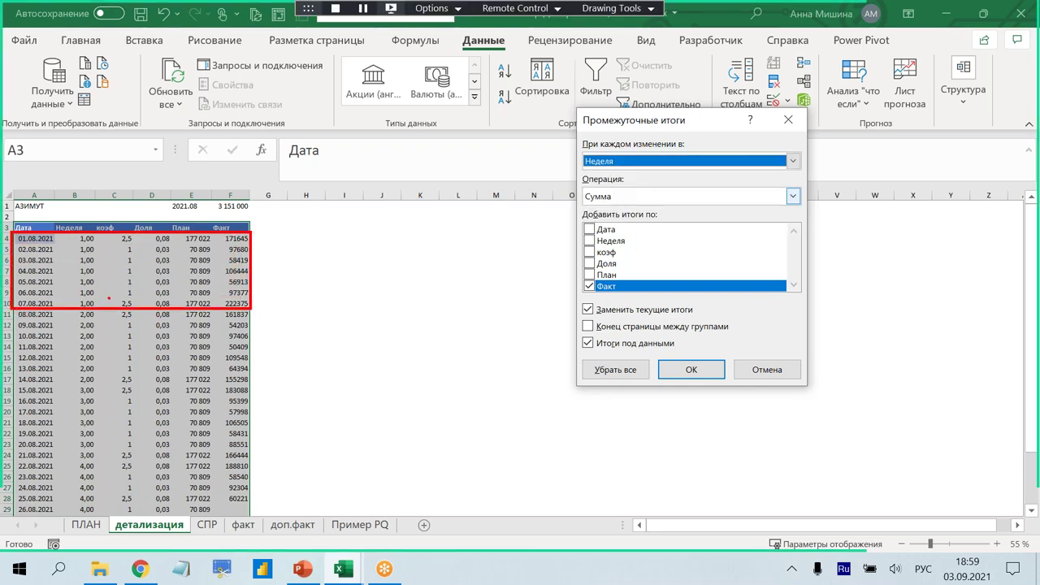
left_click_drag(17, 309, 262, 384)
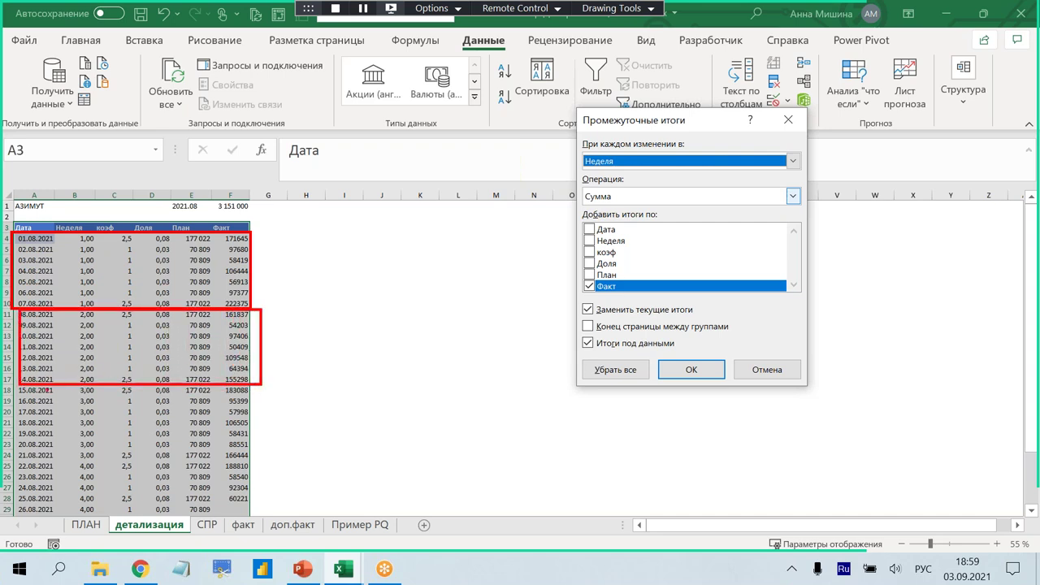
mouse_move(38, 388)
left_mouse_down()
mouse_move(202, 452)
mouse_move(279, 459)
left_mouse_up()
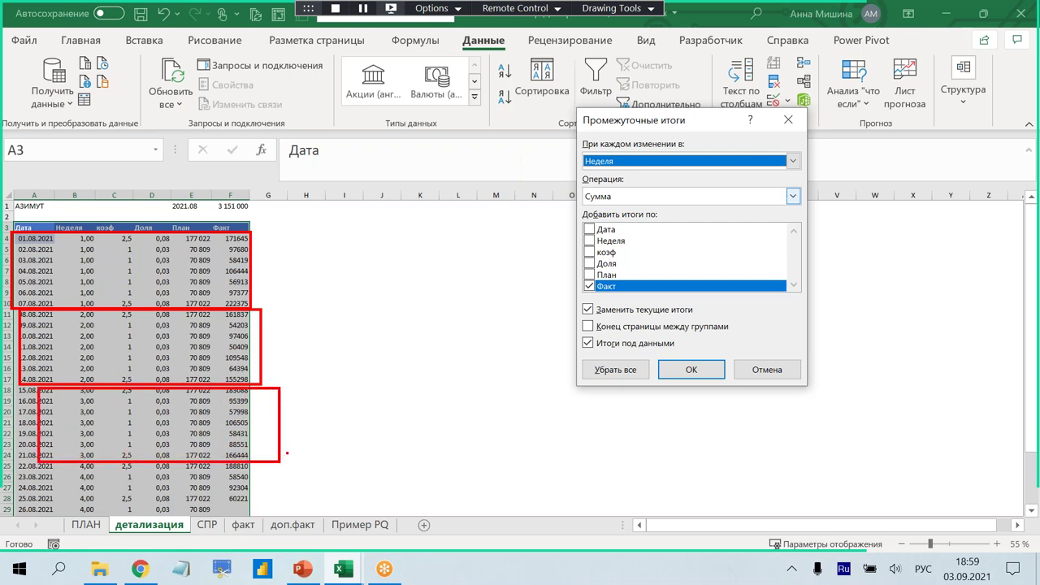
mouse_move(82, 510)
left_mouse_down()
mouse_move(88, 244)
mouse_move(81, 508)
left_mouse_up()
left_click_drag(74, 496, 71, 249)
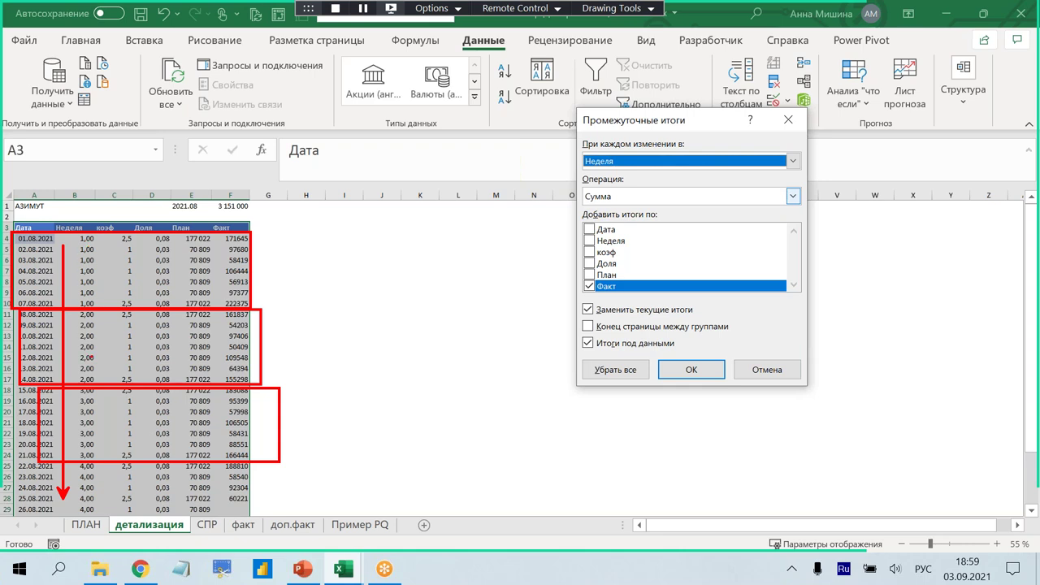
key("Escape")
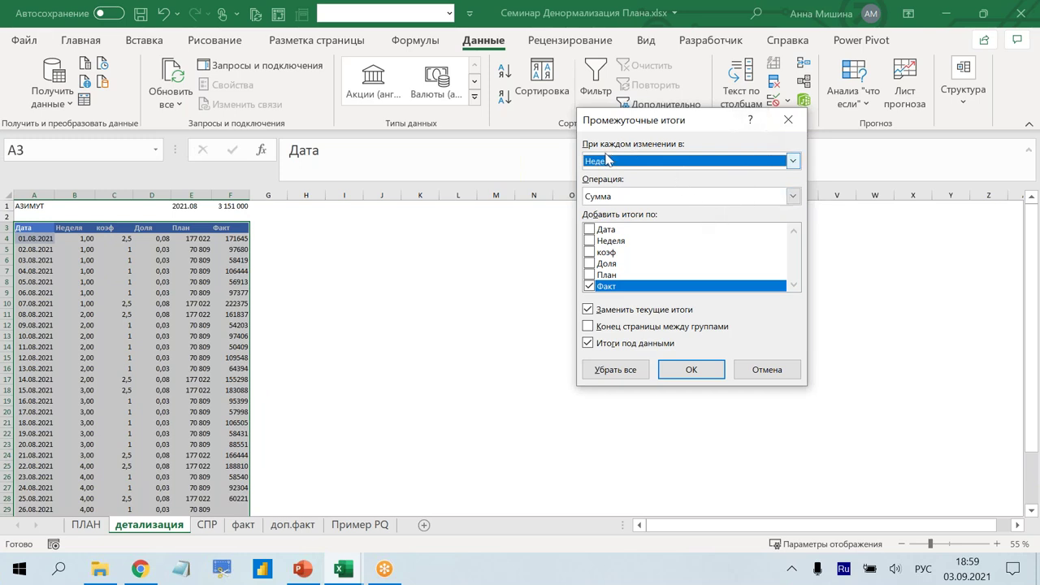
left_click(590, 275)
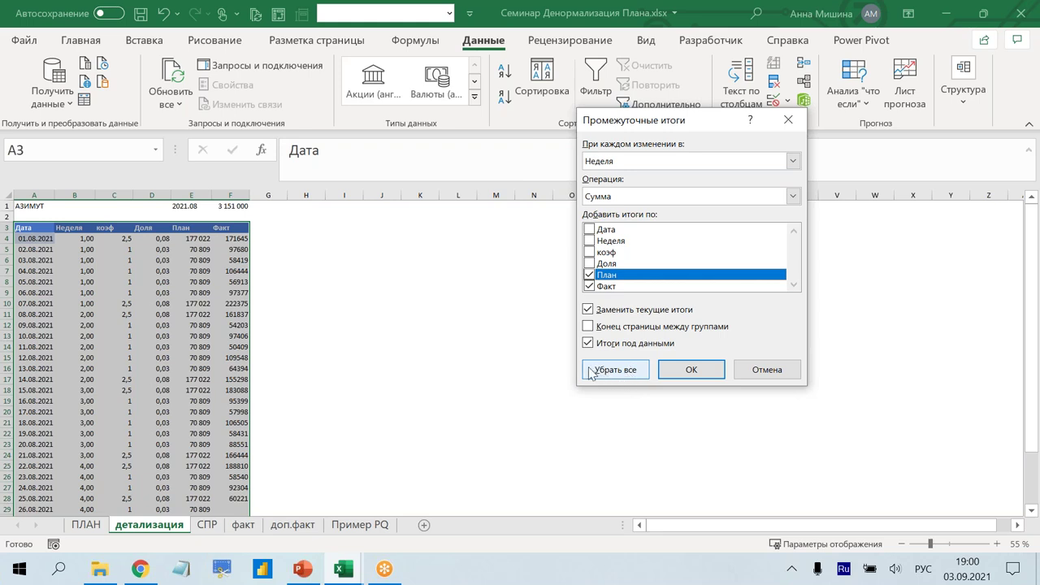
left_click(706, 371)
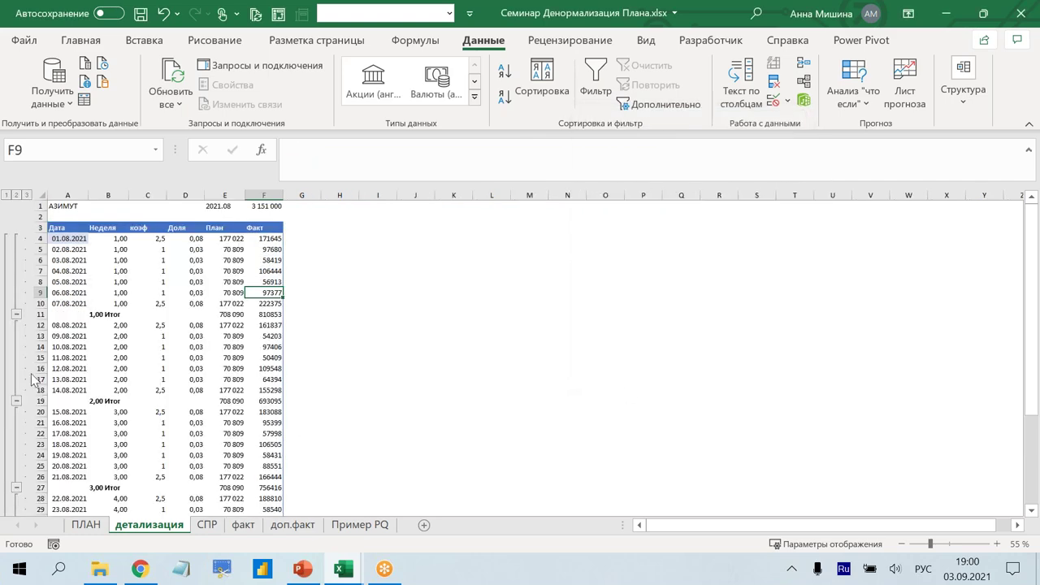
scroll(135, 350, "down", 5)
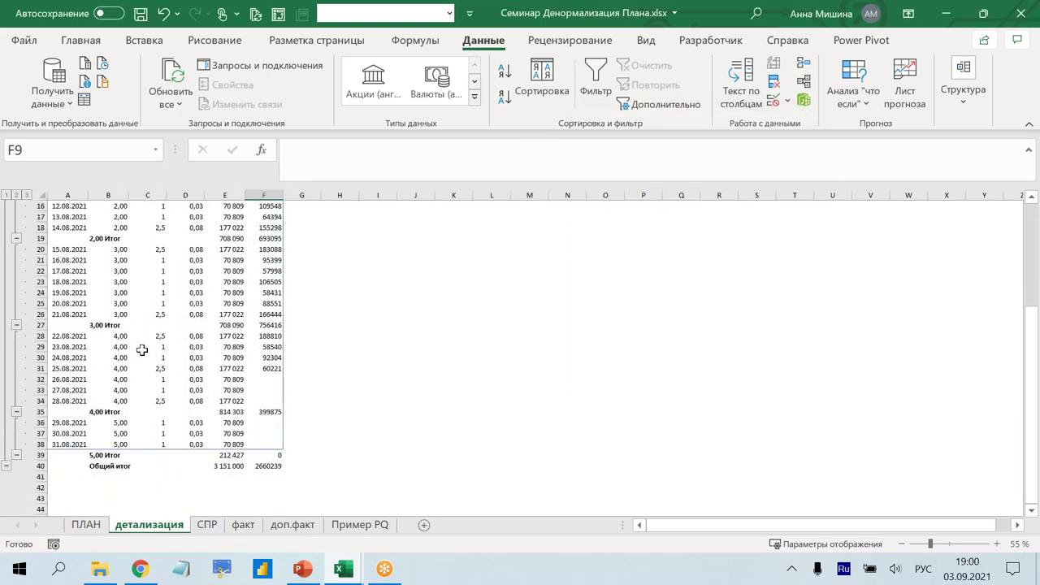
scroll(141, 349, "up", 5)
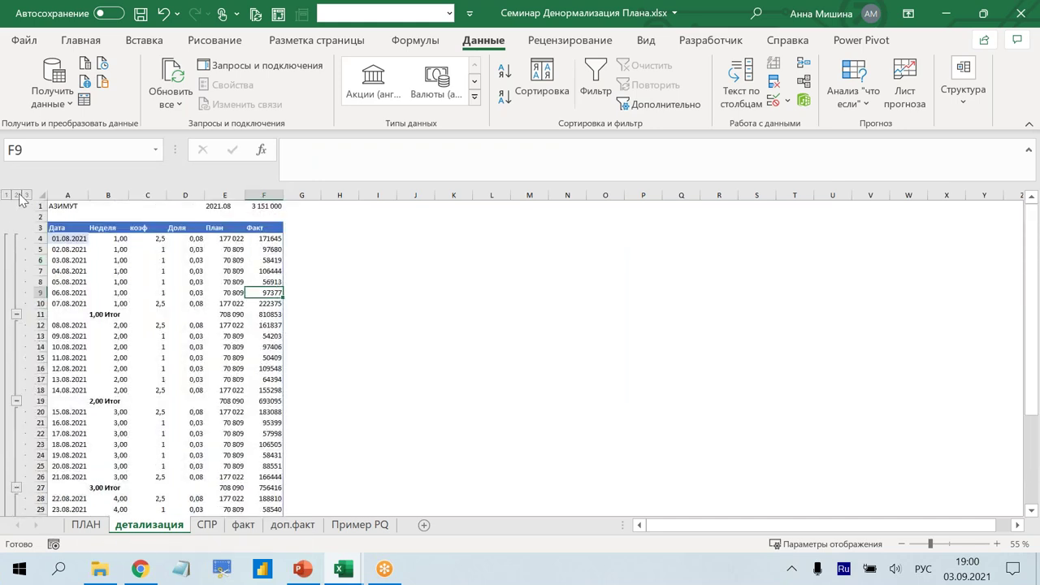
left_click(16, 195)
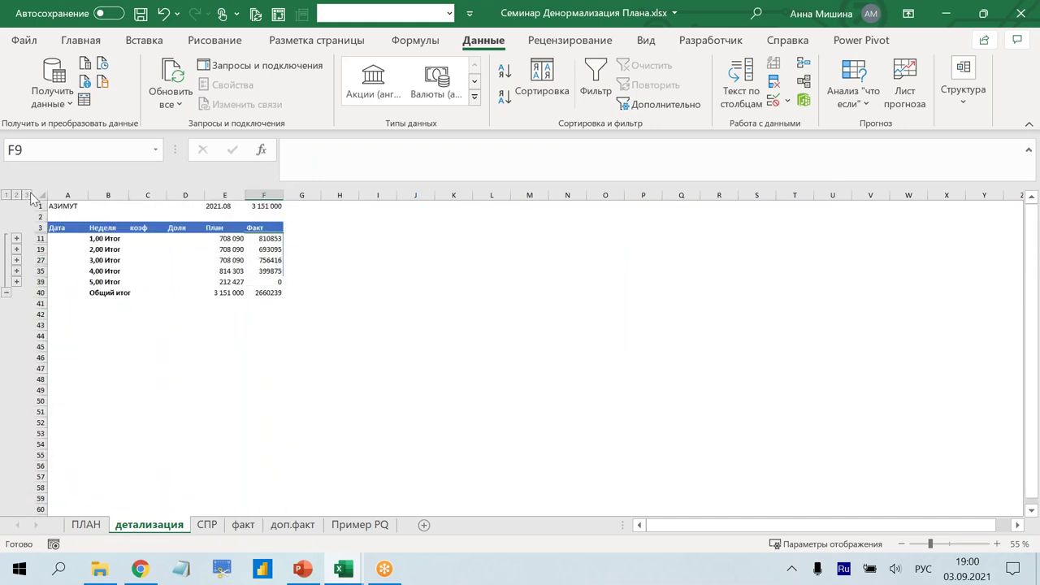
left_click(27, 195)
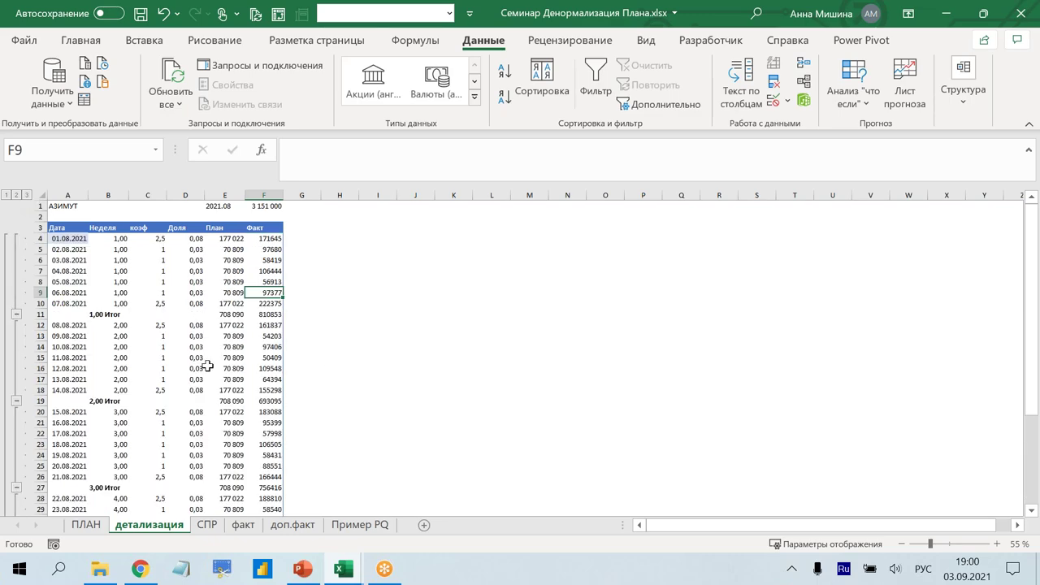
scroll(274, 292, "down", 1)
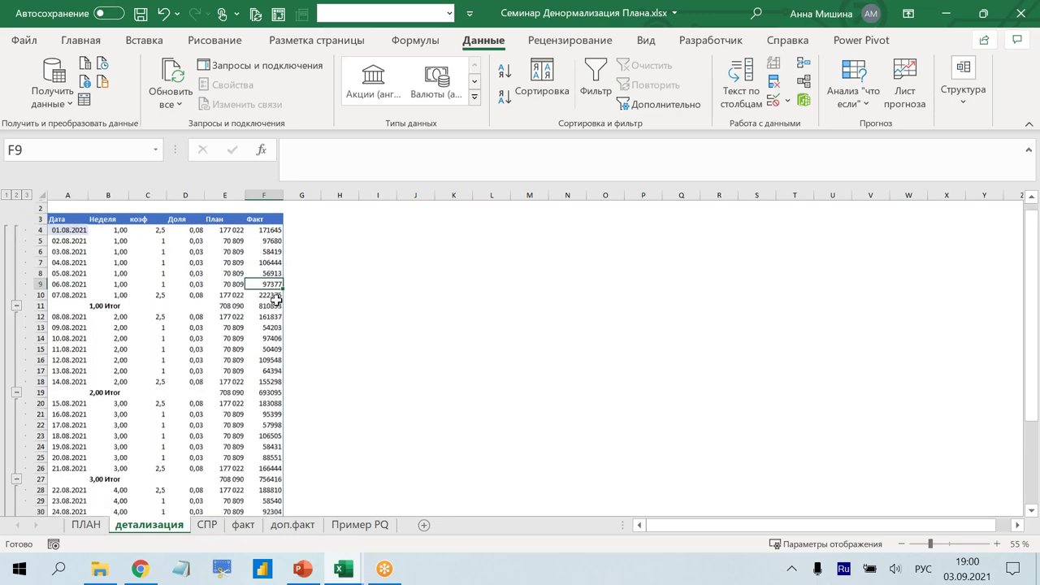
scroll(273, 297, "down", 3)
scroll(280, 302, "down", 2)
scroll(294, 362, "up", 6)
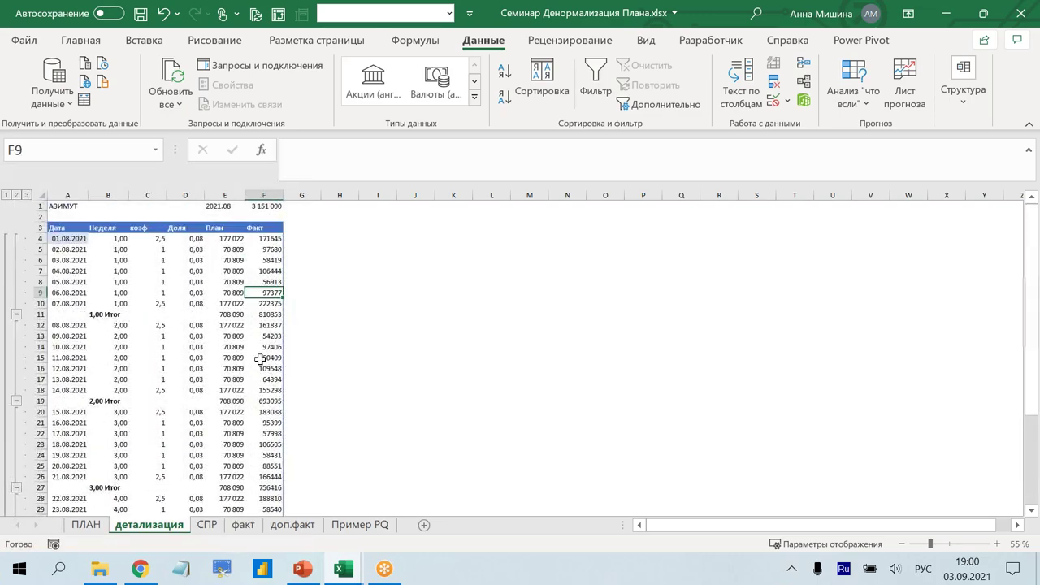
left_click(294, 228)
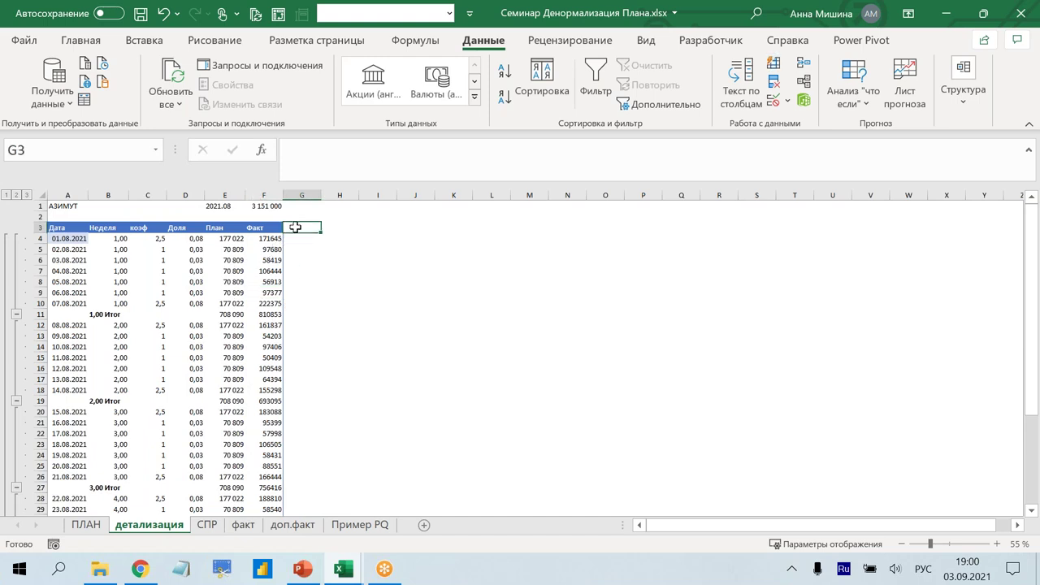
- Add the Дельта header and enter =F4/E4-1 in G4
type("Дельта")
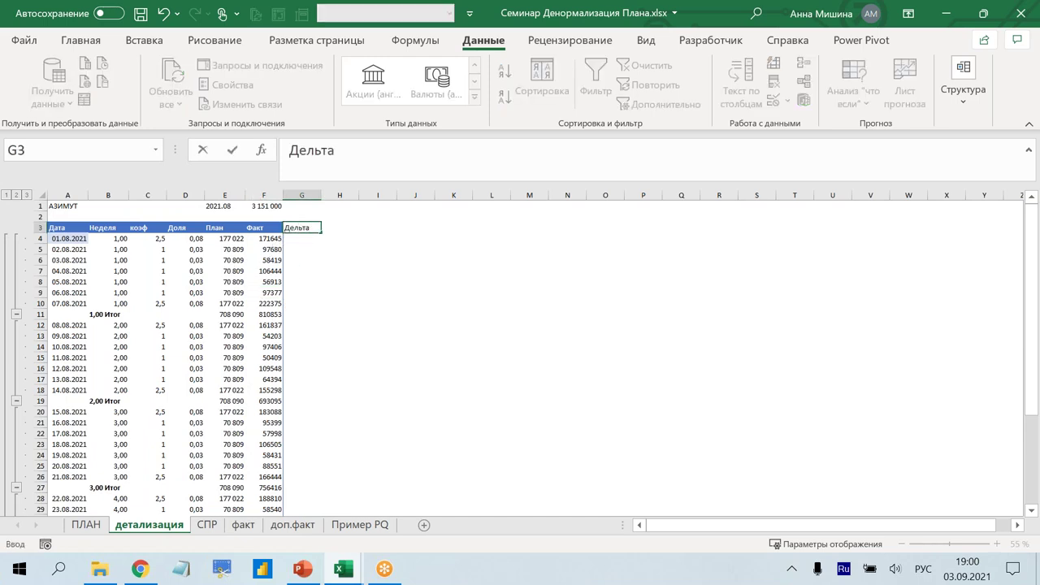
key("Return")
type("=")
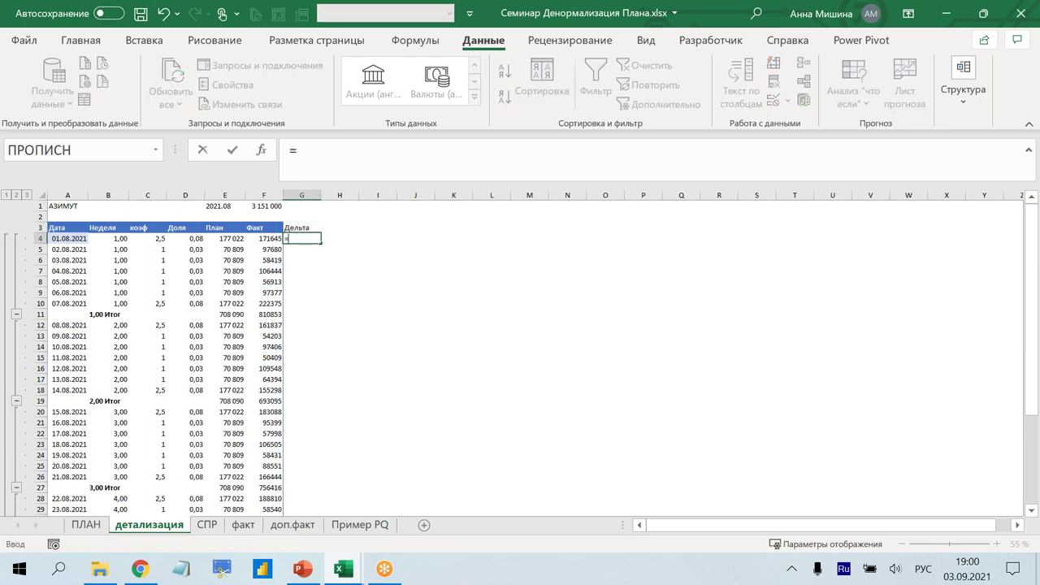
left_click(267, 238)
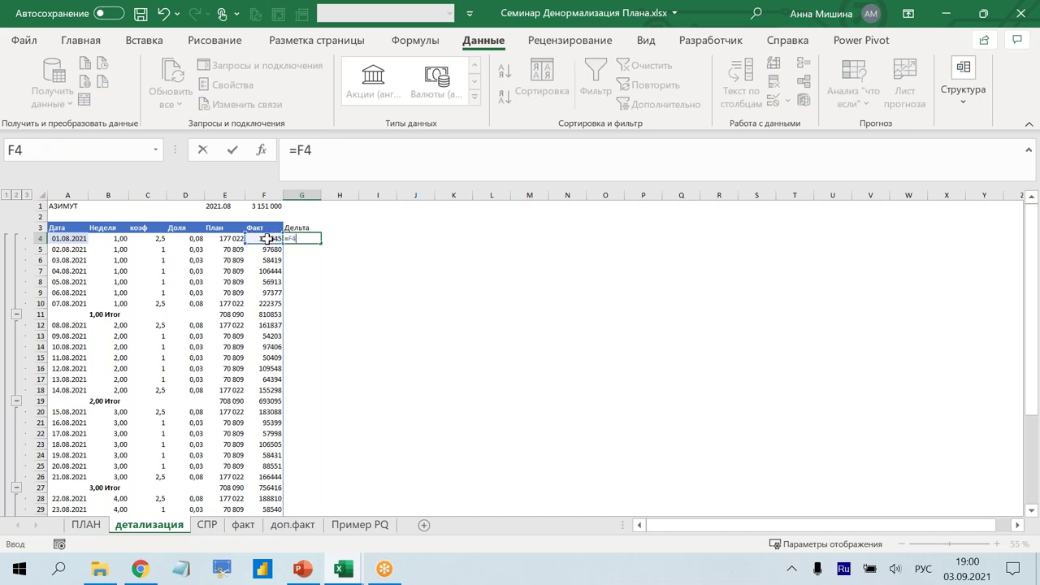
left_click(222, 238)
type("-0,030377")
key("Return")
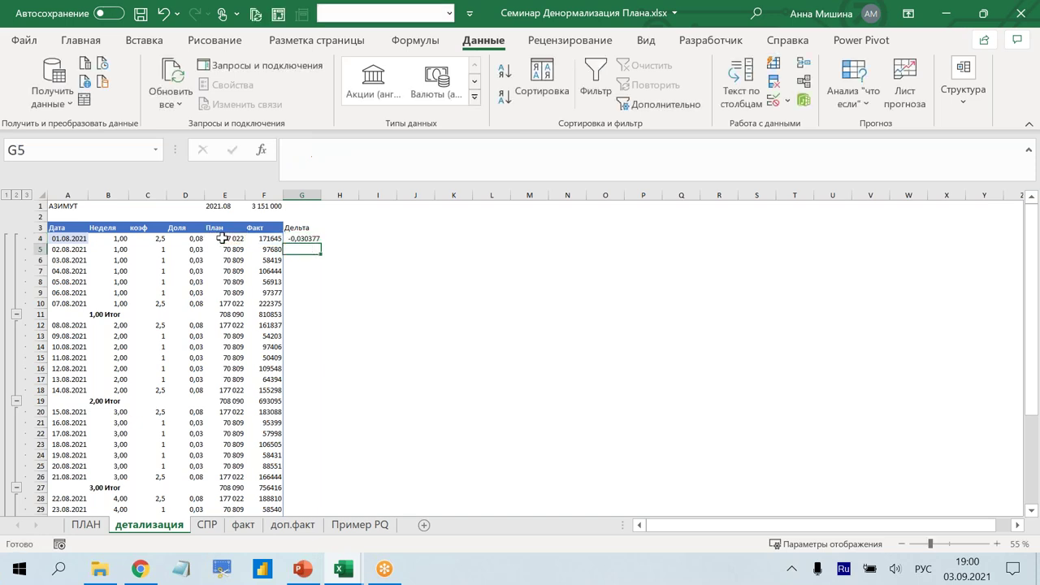
- Format G4 as a percentage and fill the formula down column G to row 39
left_click(317, 238)
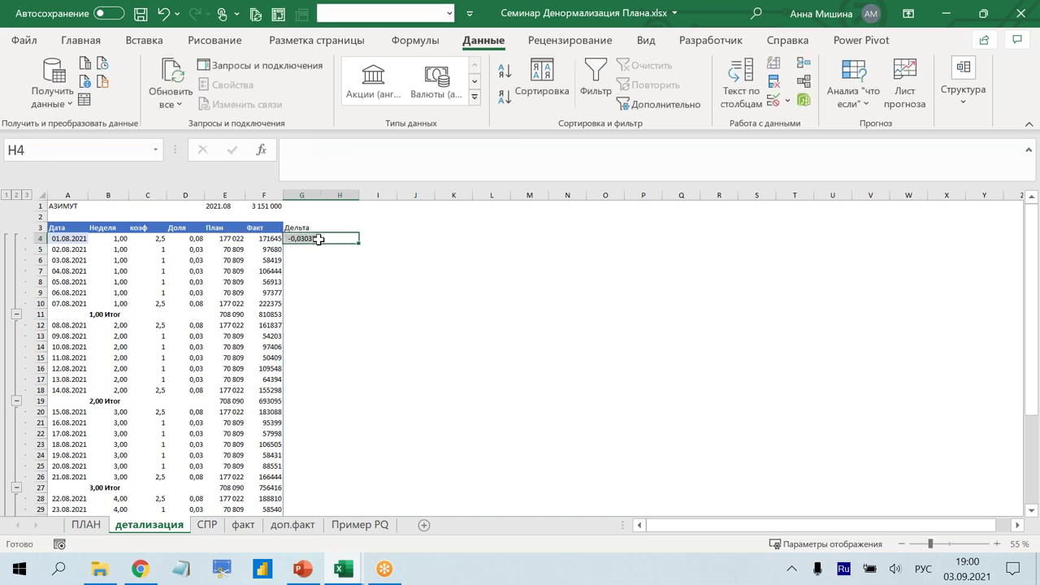
key("ctrl+shift+5")
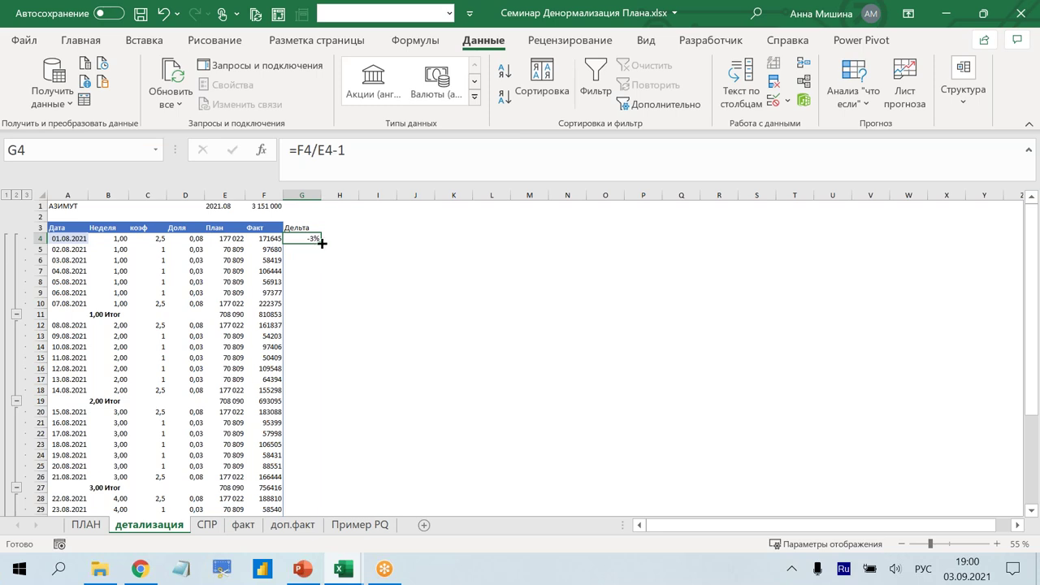
double_click(322, 243)
scroll(339, 303, "down", 6)
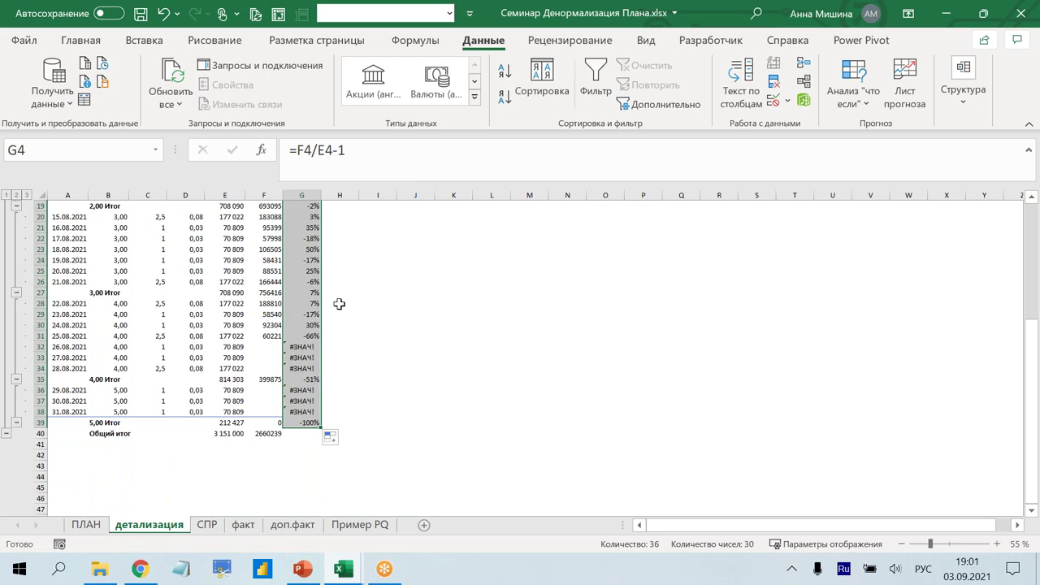
left_click(311, 424)
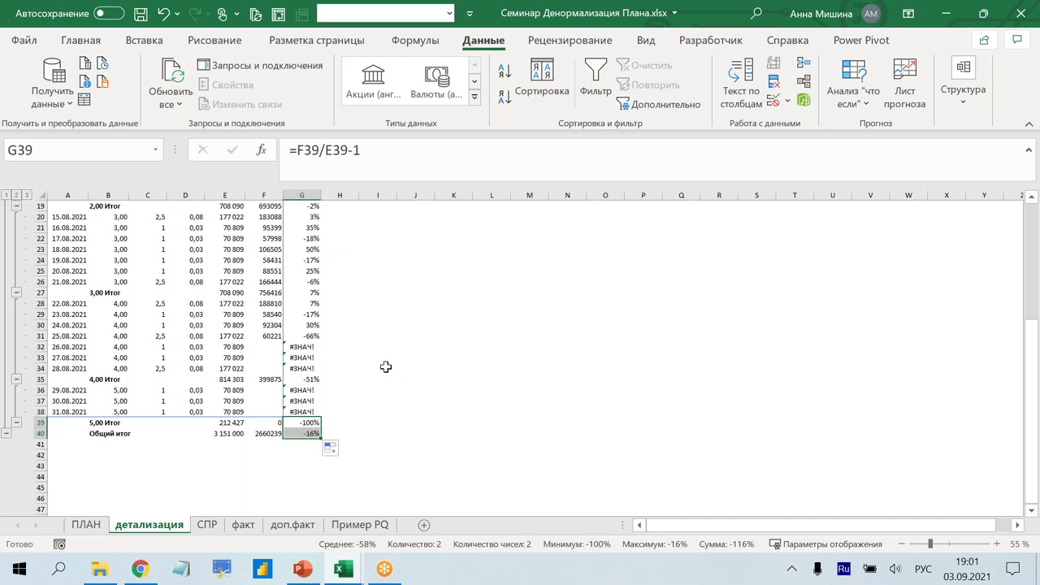
- Change the G4 formula to =ЕСЛИОШИБКА(F4/E4-1;"") so errors show as blanks
scroll(347, 304, "up", 6)
left_click(290, 238)
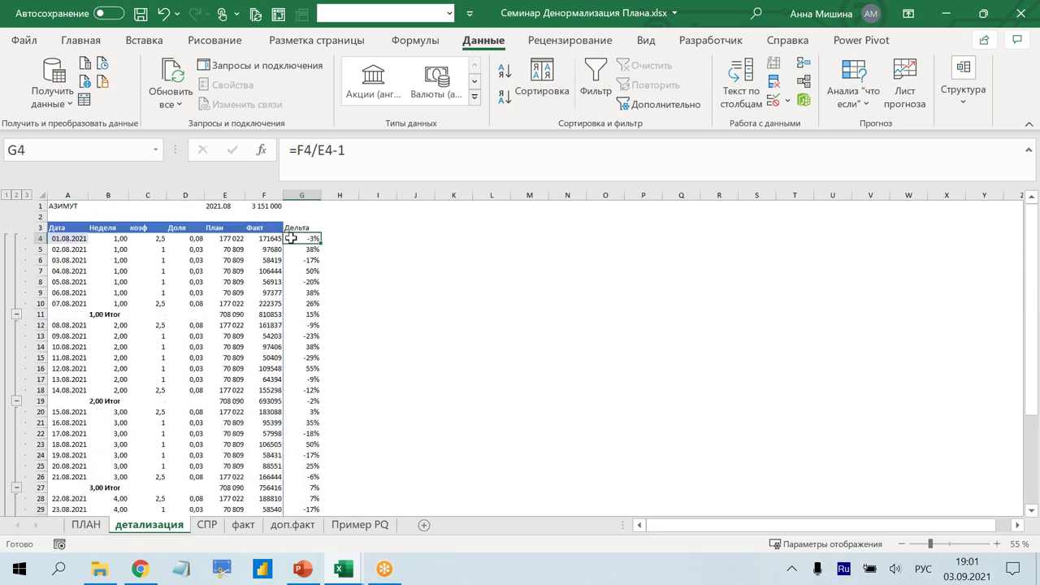
left_click(293, 150)
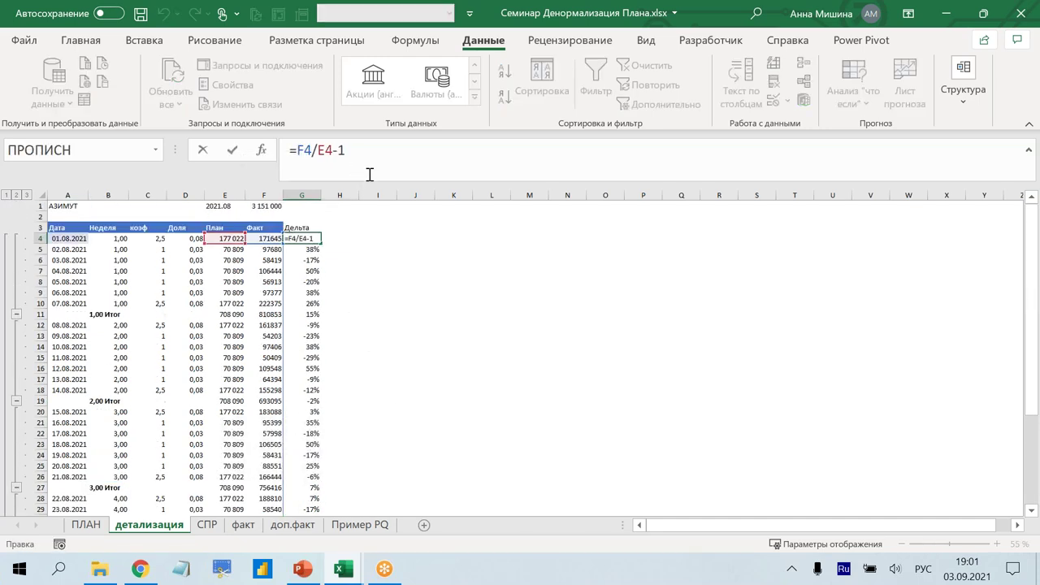
type("если")
key("Down")
key("Down")
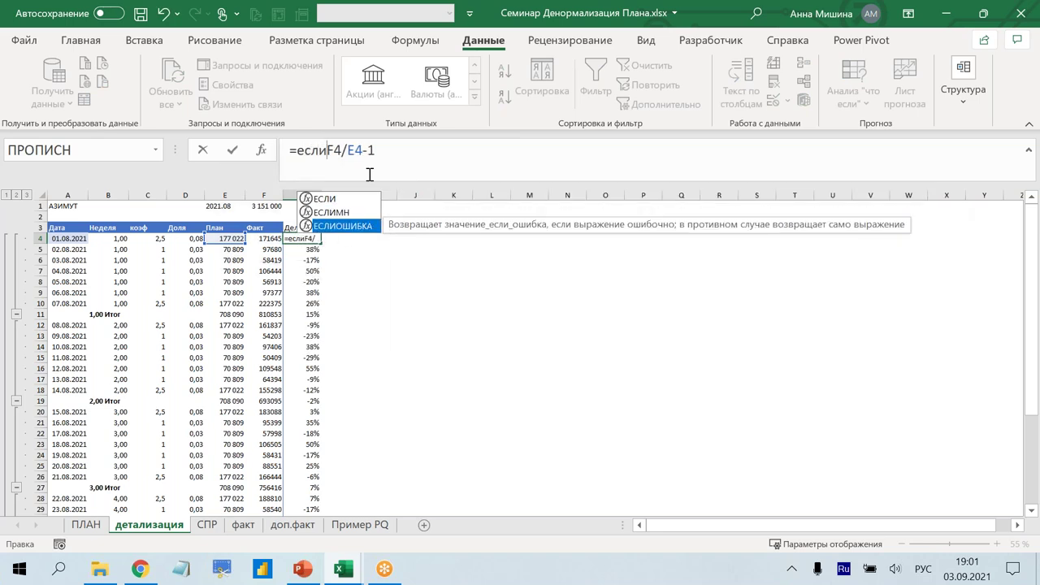
key("Tab")
left_click(529, 159)
type(";\"\")")
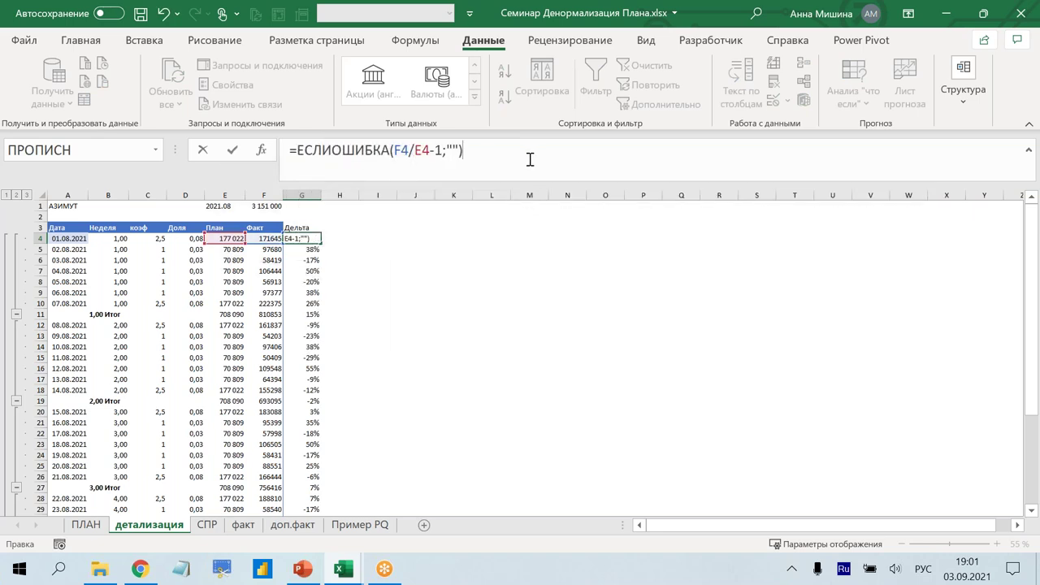
key("Return")
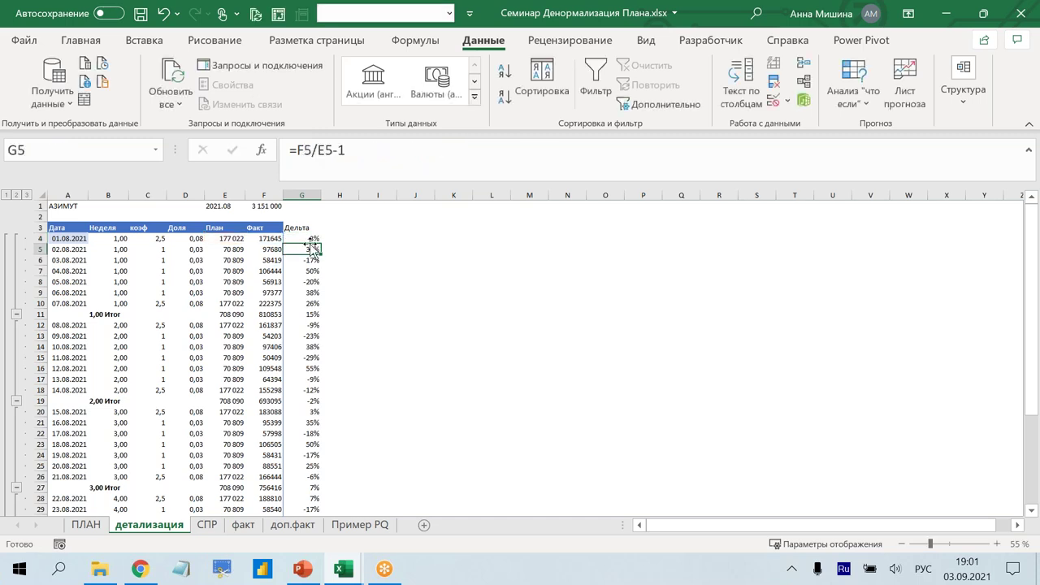
- Fill the corrected Дельта formula down column G through the Общий итог row 40
left_click(312, 237)
double_click(321, 242)
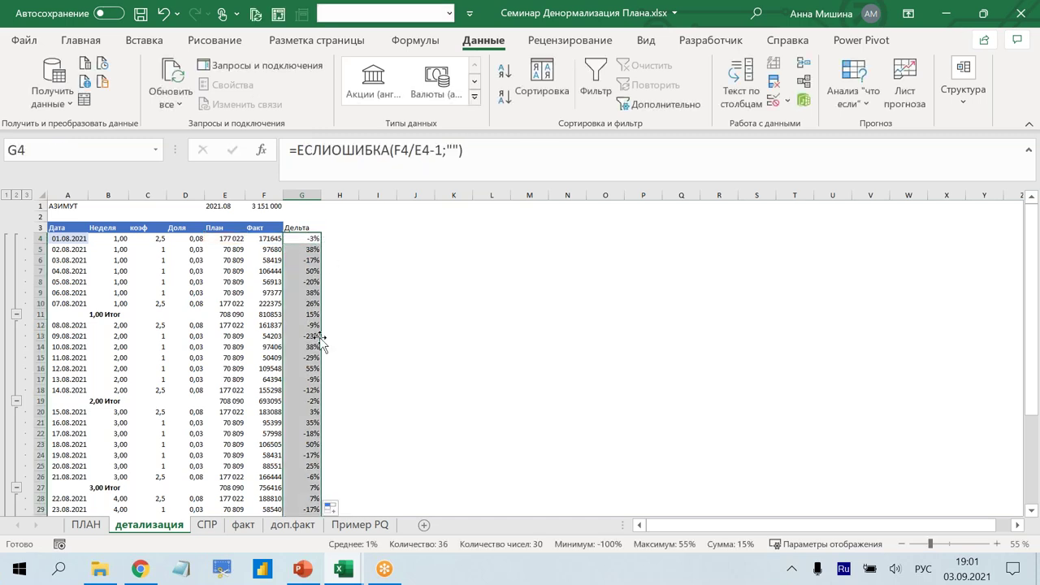
scroll(331, 337, "down", 1)
scroll(331, 337, "down", 4)
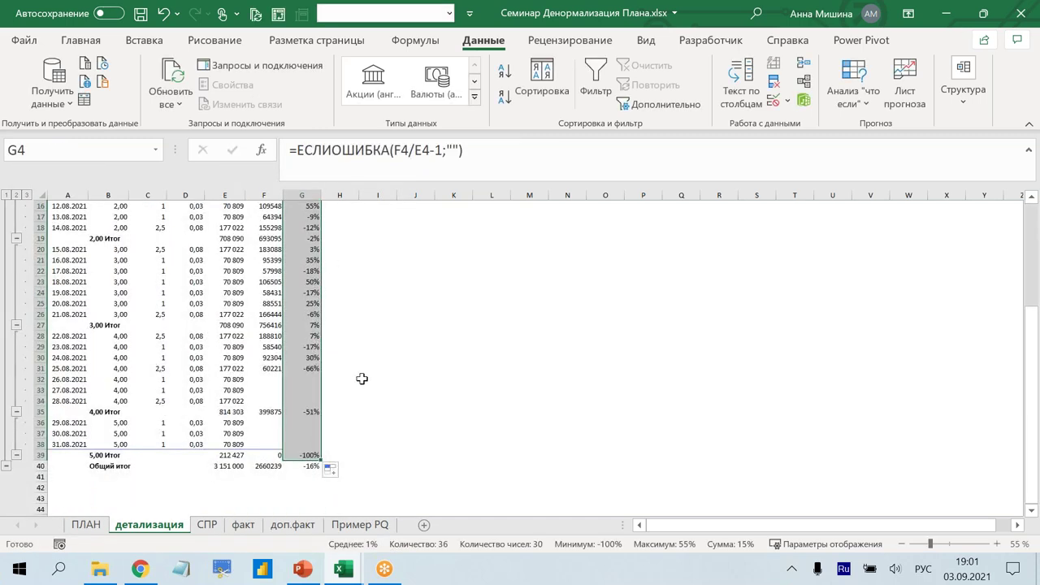
scroll(396, 399, "up", 5)
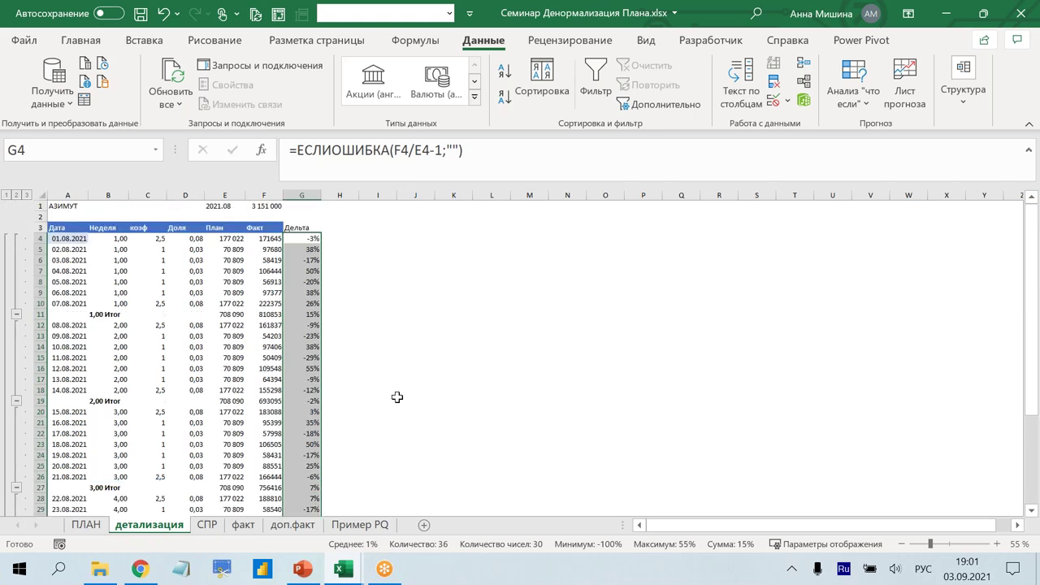
left_click(421, 367)
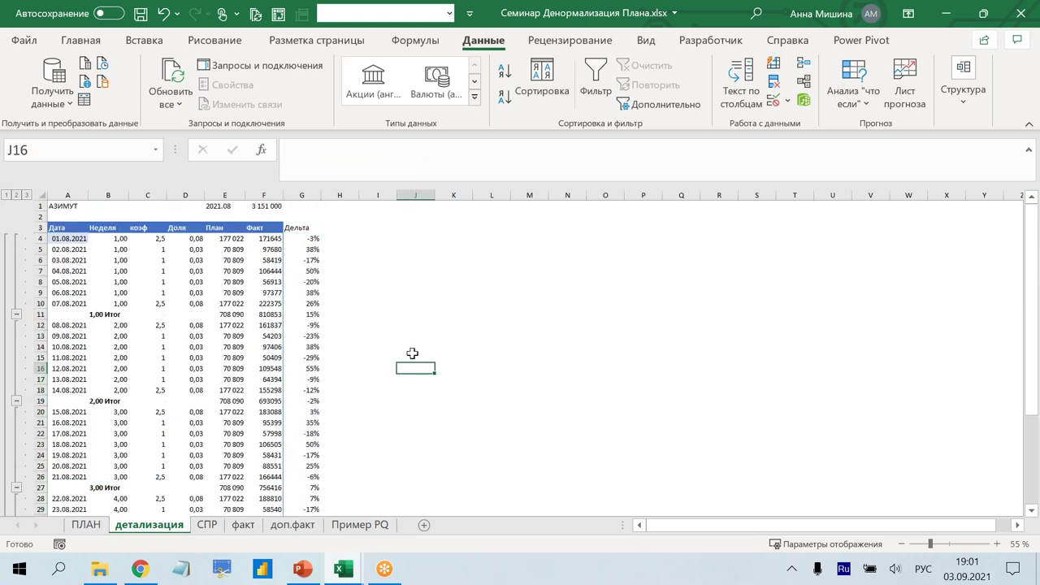
left_click(298, 240)
double_click(322, 243)
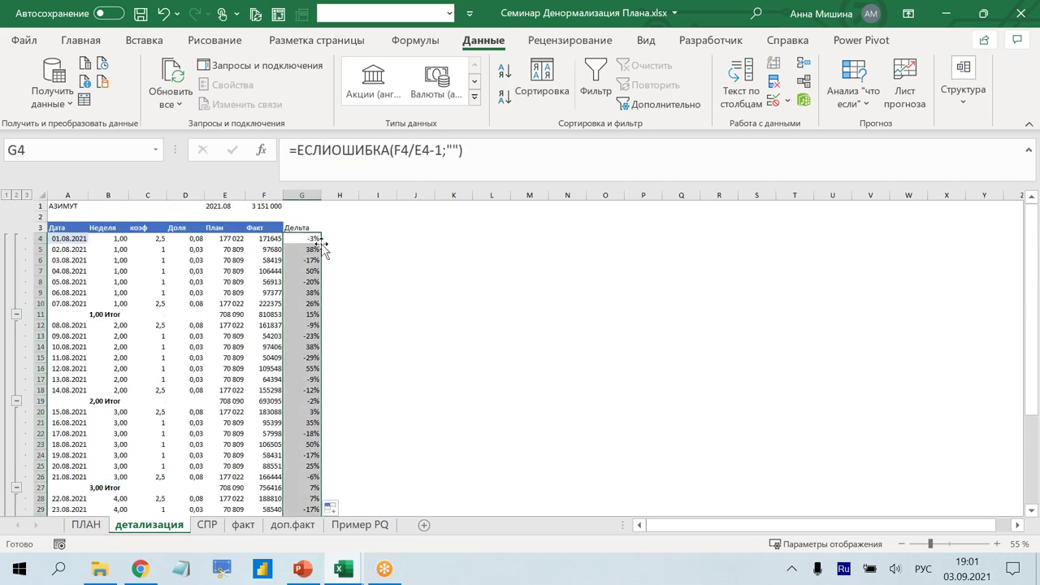
scroll(321, 317, "down", 5)
left_click_drag(320, 455, 318, 467)
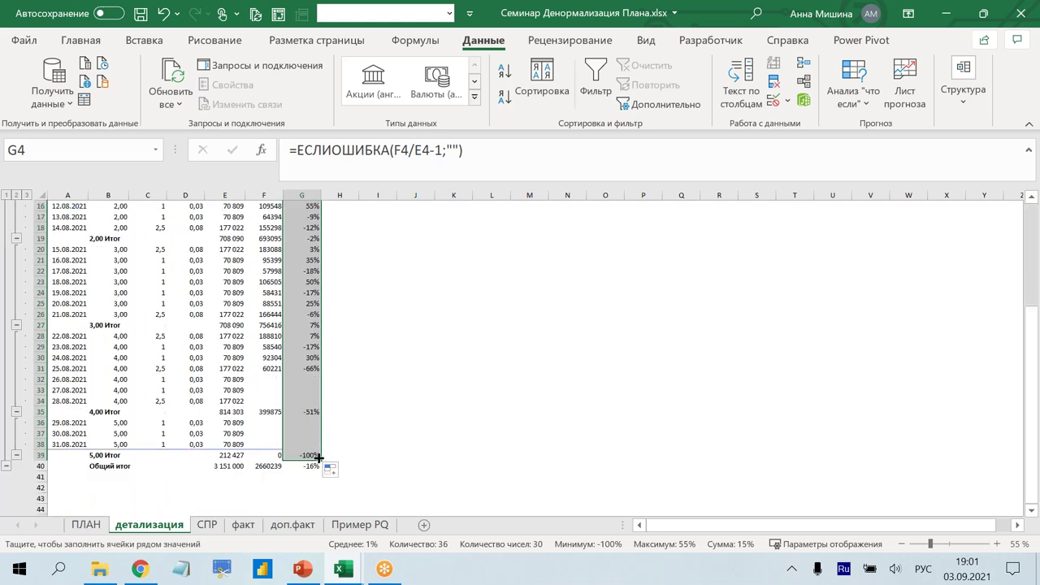
scroll(366, 324, "up", 5)
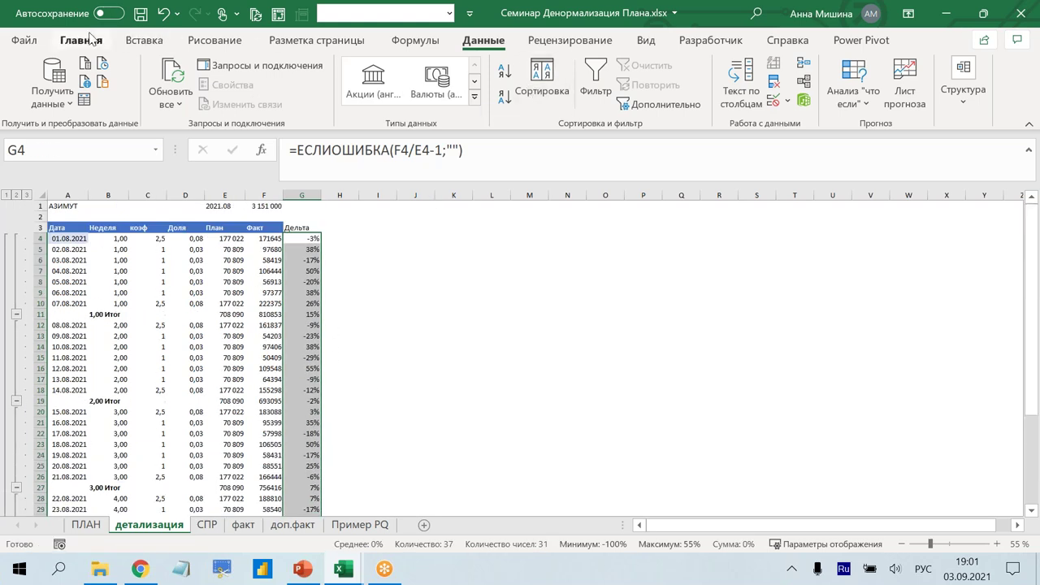
left_click(303, 570)
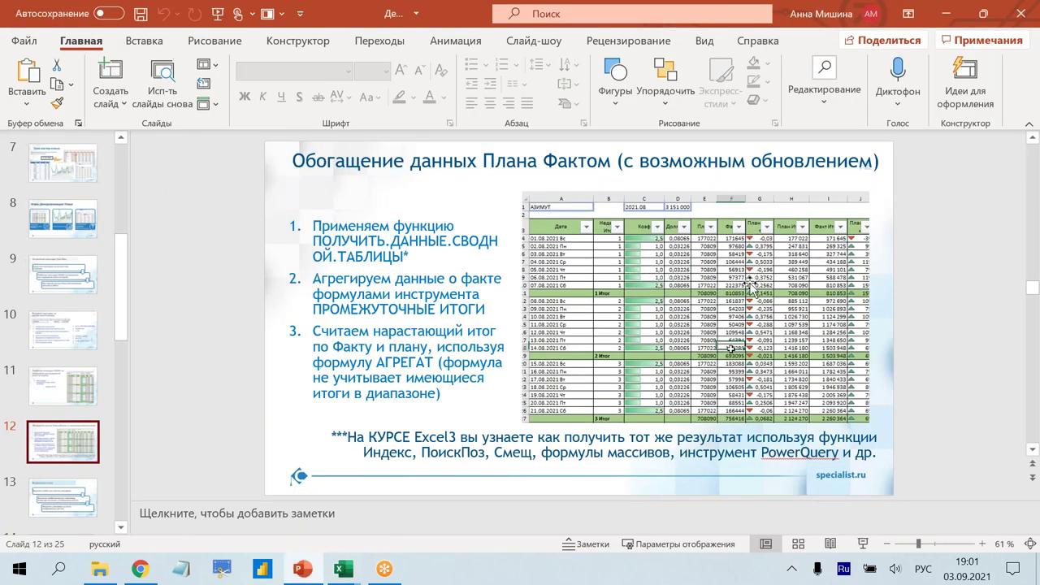
left_click(343, 569)
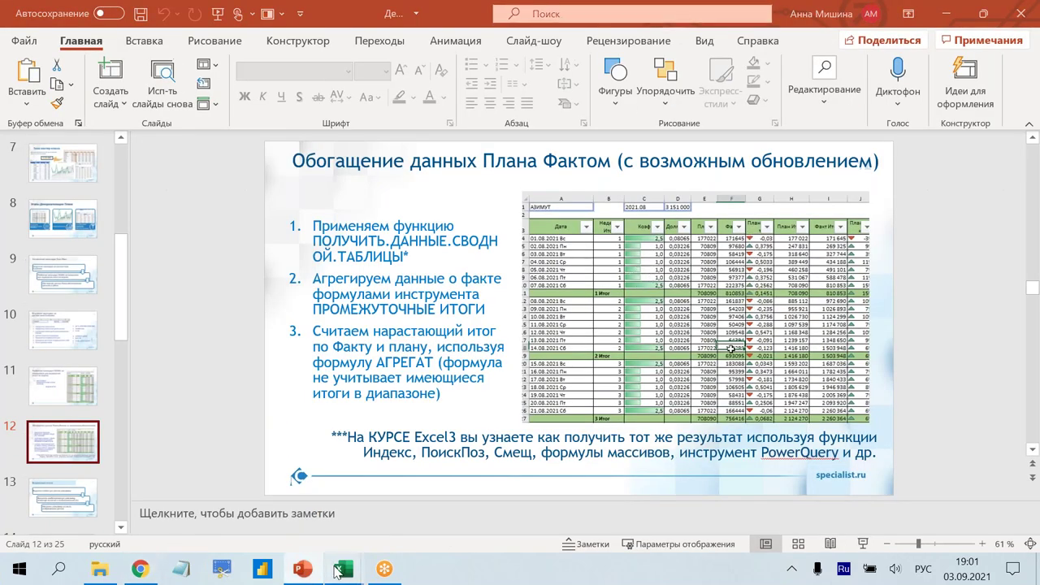
left_click(381, 526)
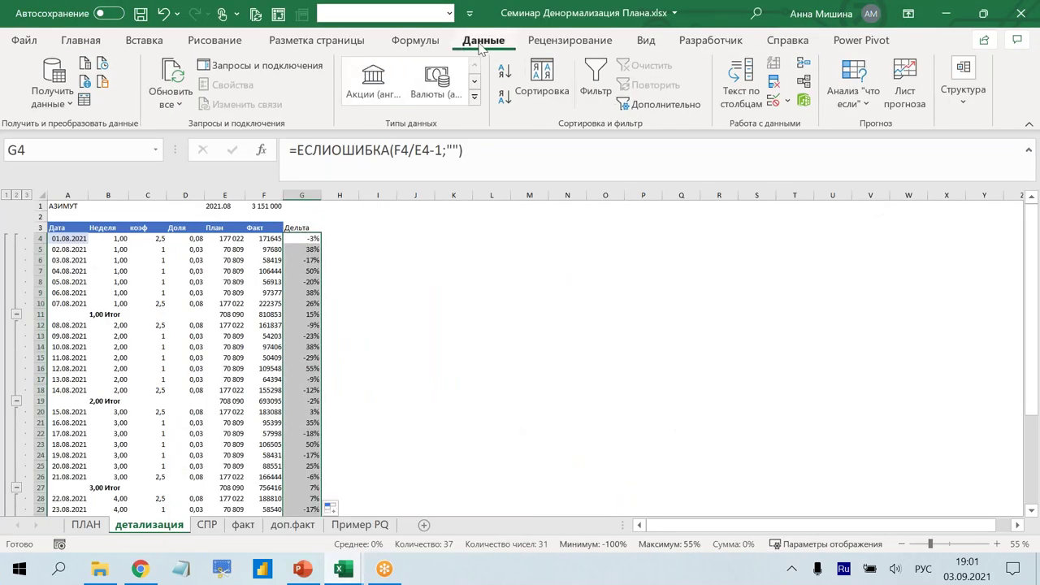
- Start a new conditional formatting rule on Дельта using the triangle icon set
left_click(81, 42)
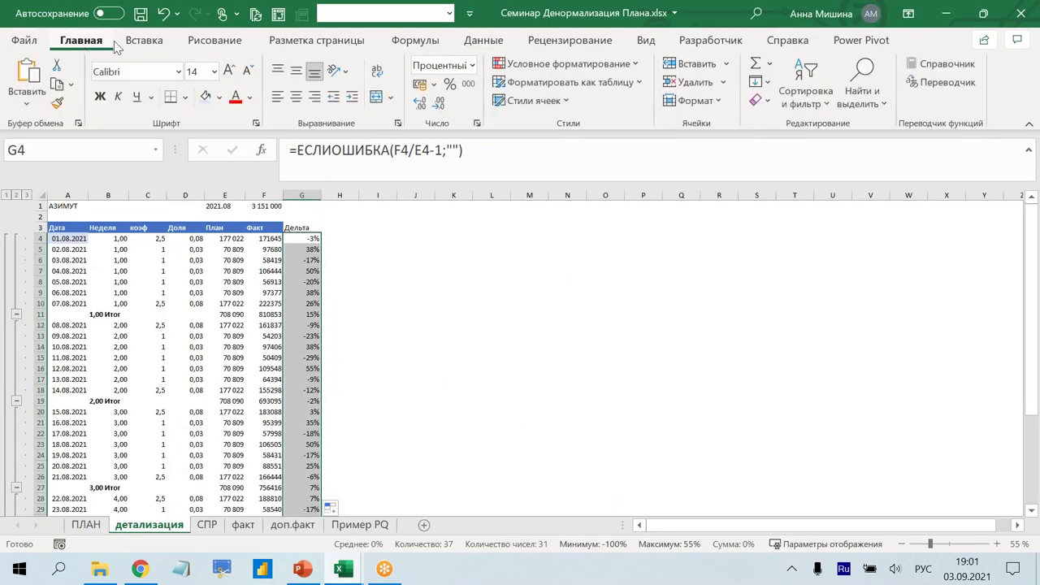
left_click(550, 64)
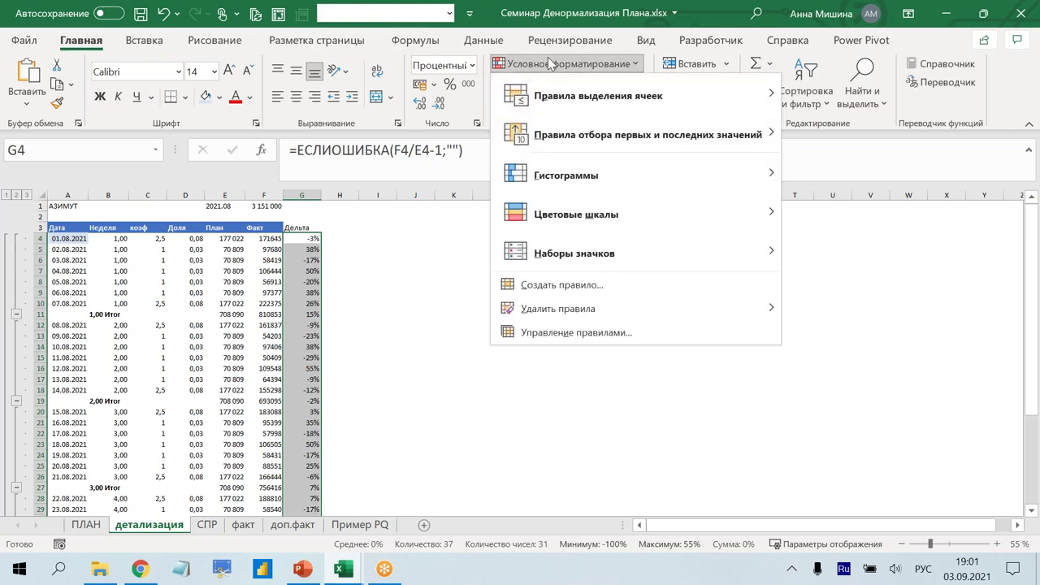
left_click(568, 285)
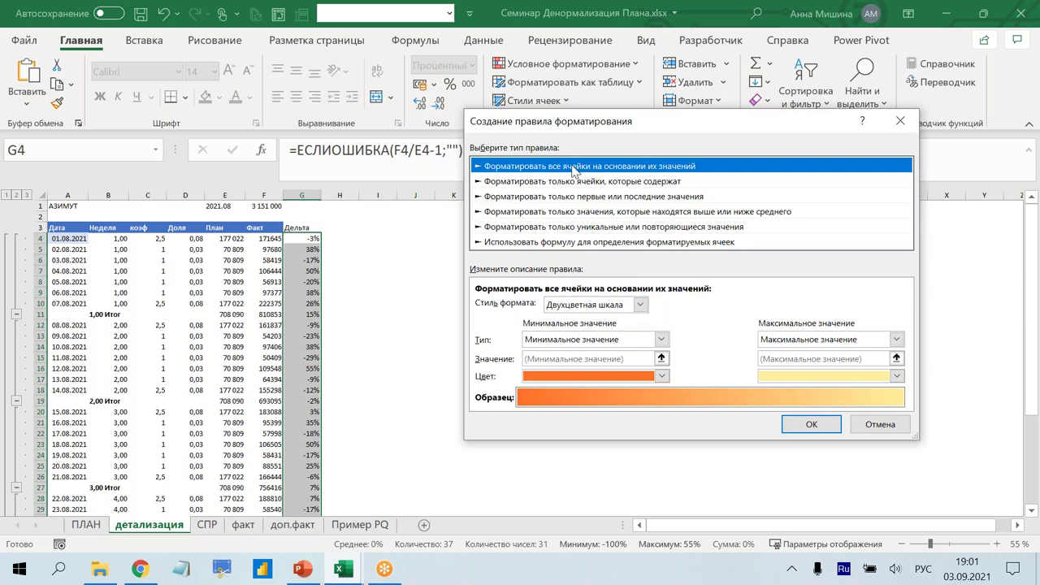
left_click(641, 304)
left_click(596, 354)
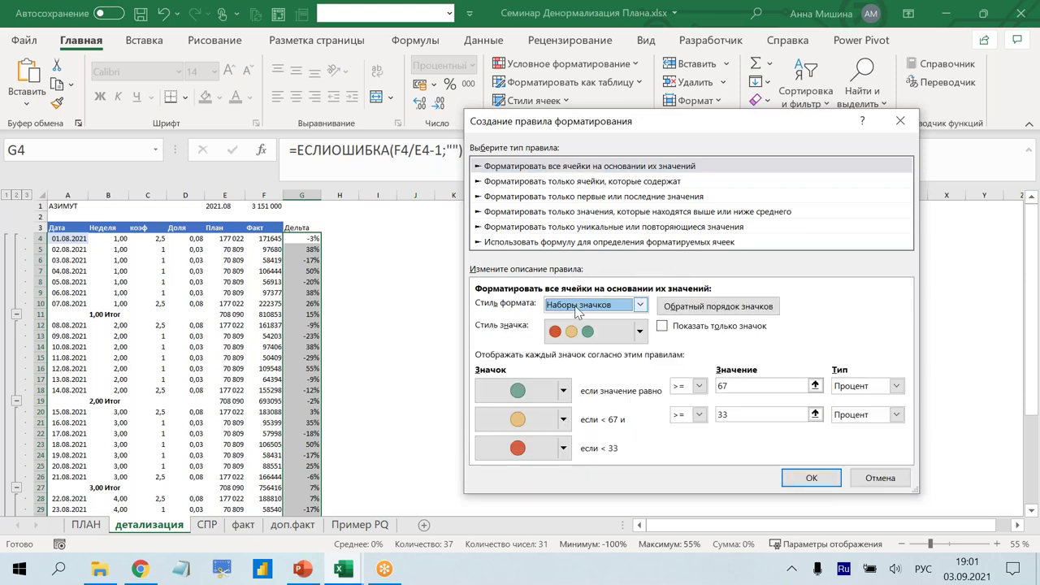
left_click(640, 333)
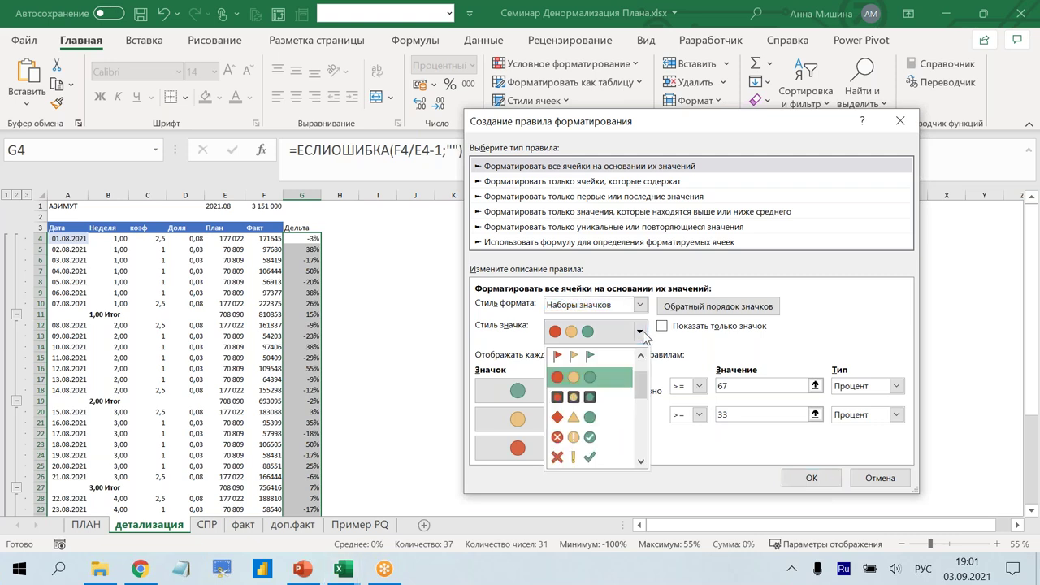
scroll(622, 427, "down", 1)
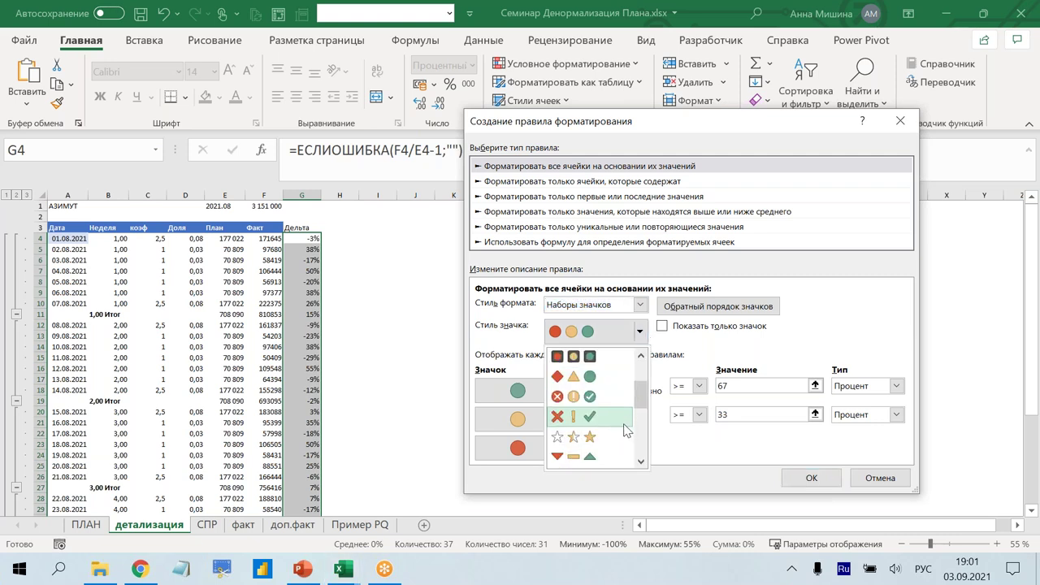
left_click(576, 461)
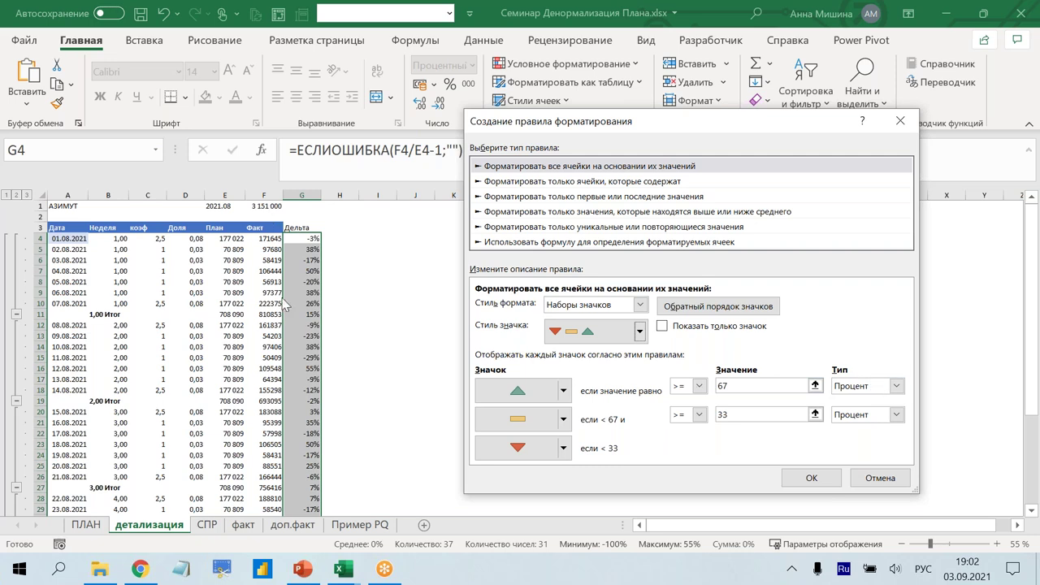
- Set both thresholds to Число 0, up triangle for values above 0, and apply
left_click(894, 386)
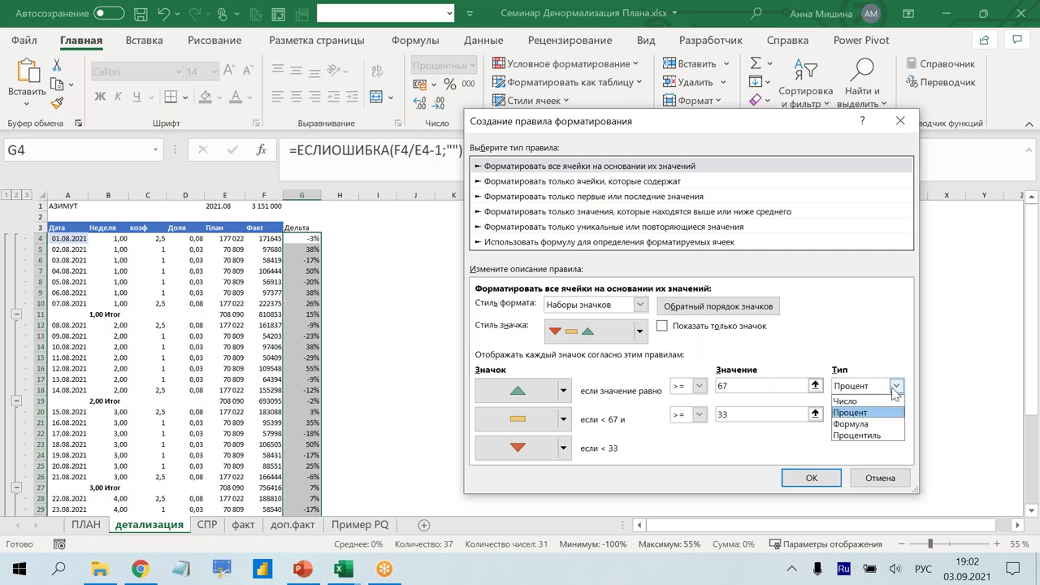
left_click(851, 400)
left_click(896, 415)
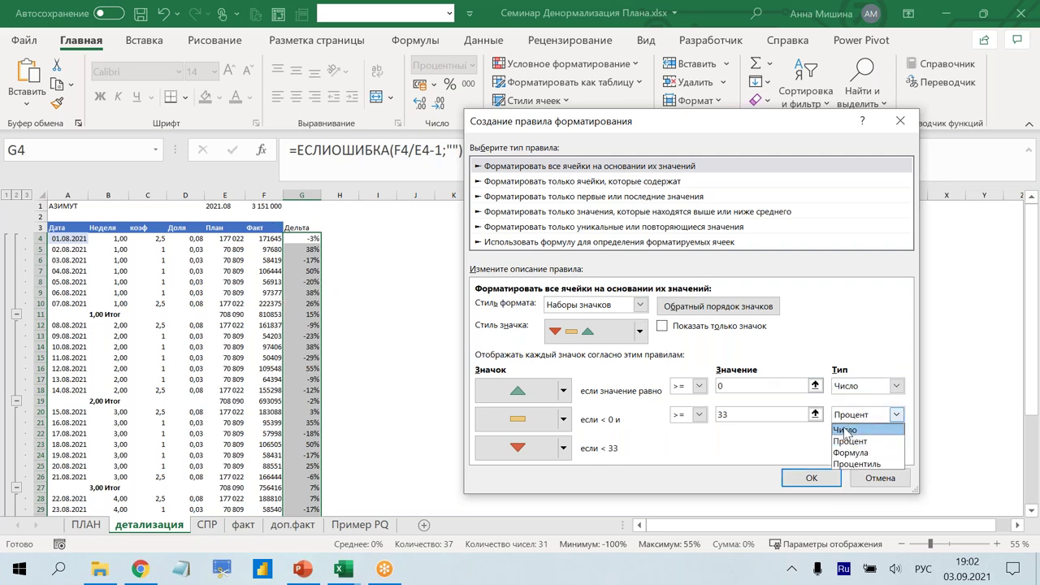
left_click(845, 428)
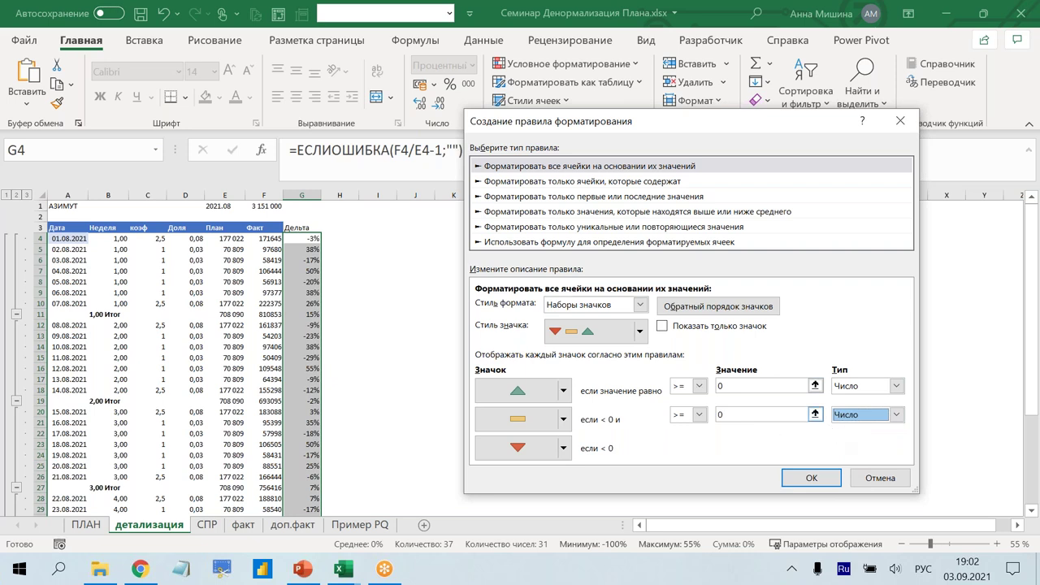
left_click(697, 387)
left_click(678, 413)
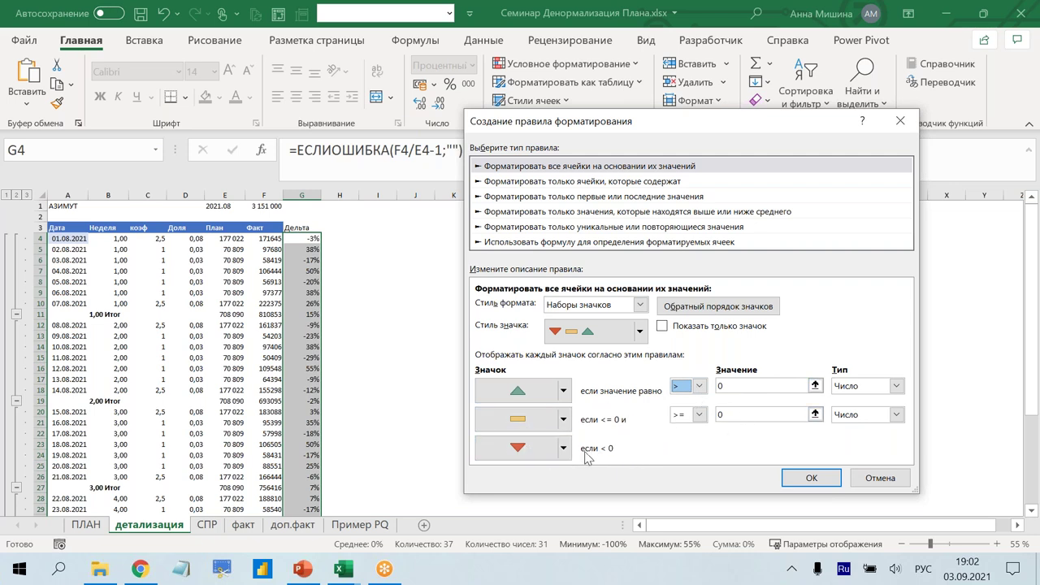
left_click(801, 478)
scroll(269, 378, "down", 4)
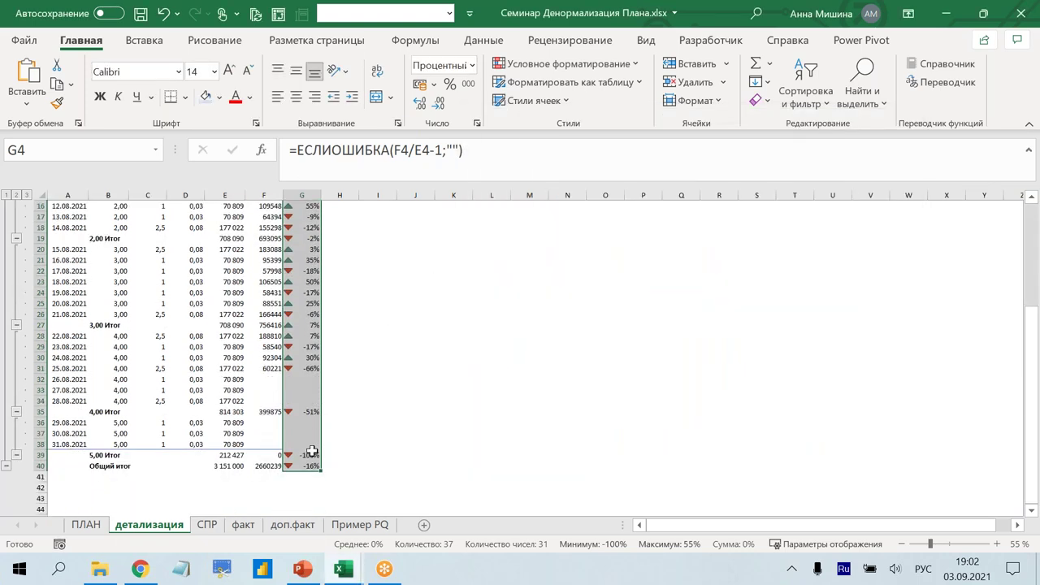
- Copy the Факт header formatting from F3 across G3:J3 with Format Painter
scroll(390, 332, "up", 2)
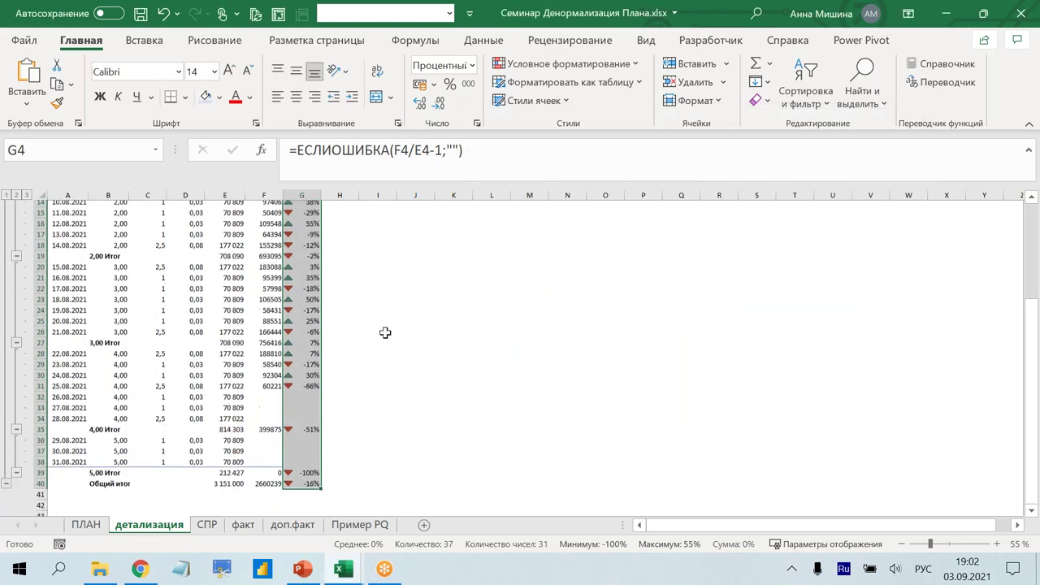
scroll(382, 333, "up", 3)
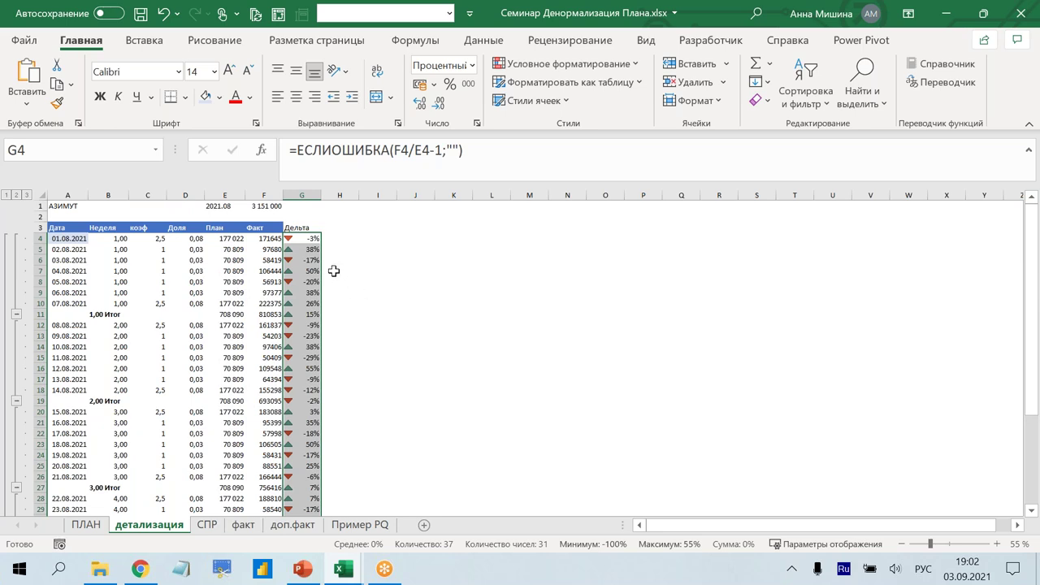
left_click(263, 227)
left_click(57, 102)
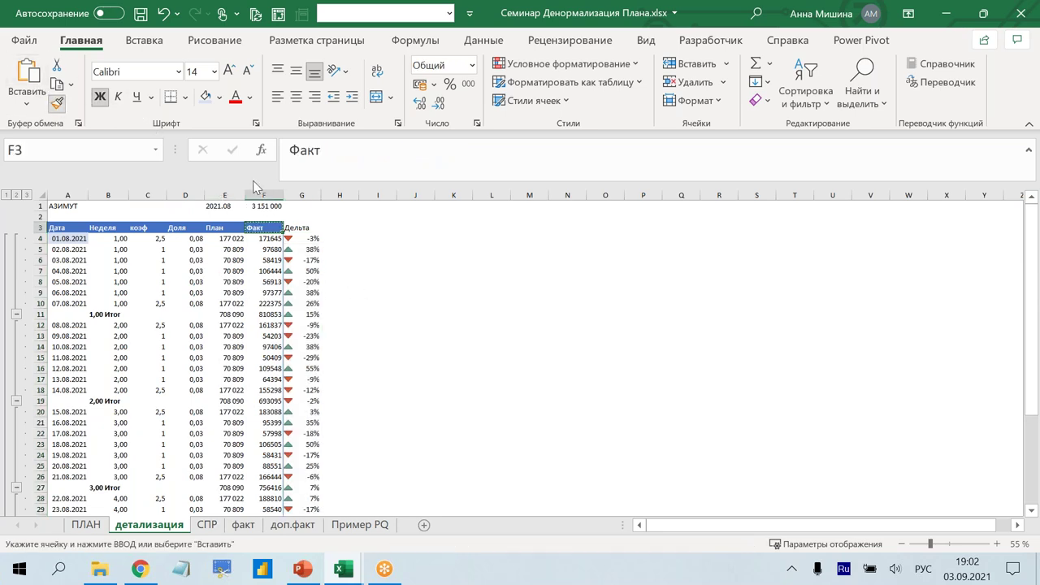
left_click_drag(317, 227, 421, 227)
left_click(377, 314)
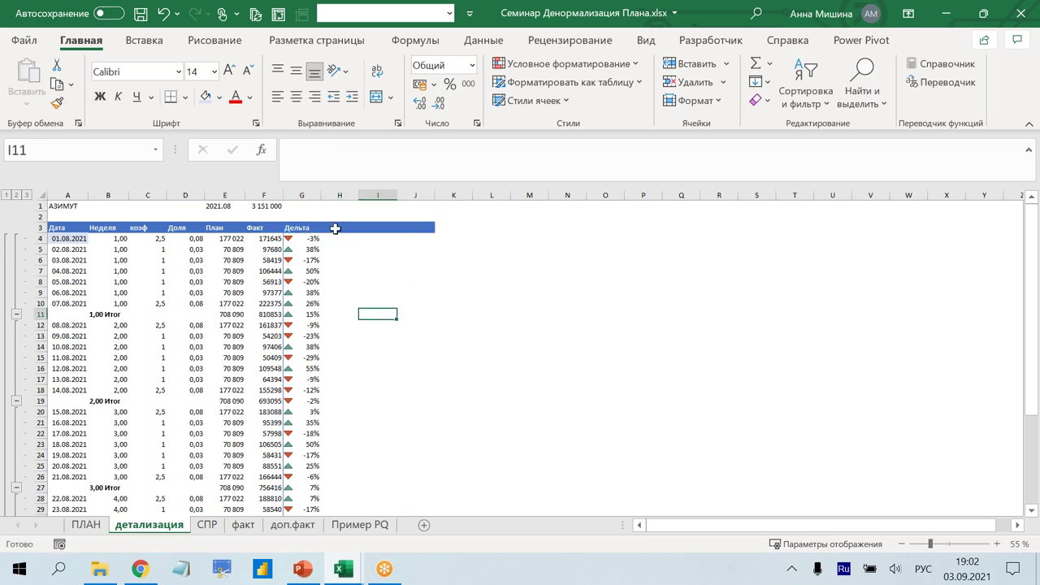
- Begin typing the НарастИтог heading in H3
left_click(333, 227)
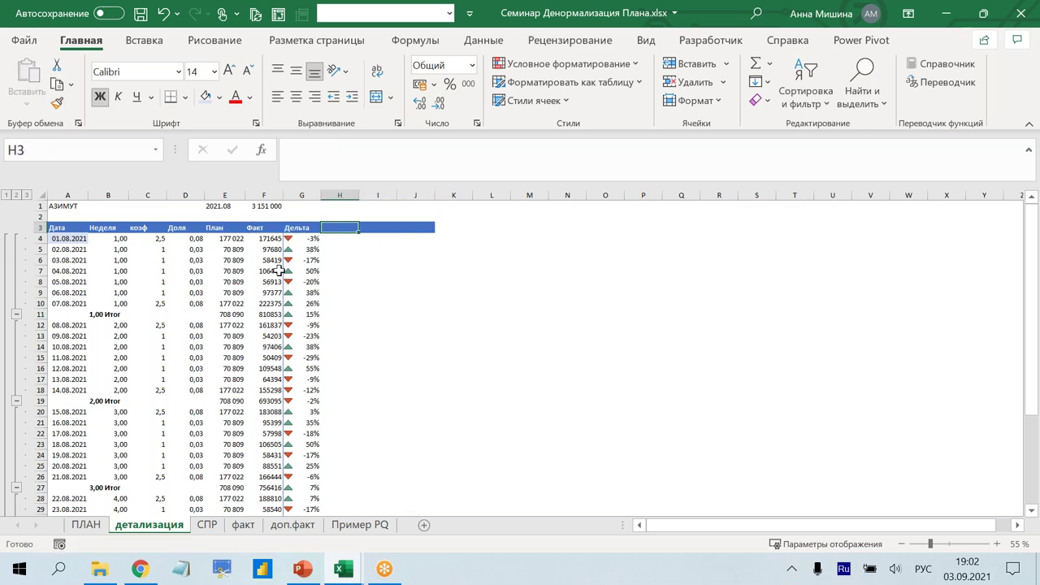
scroll(310, 371, "down", 3)
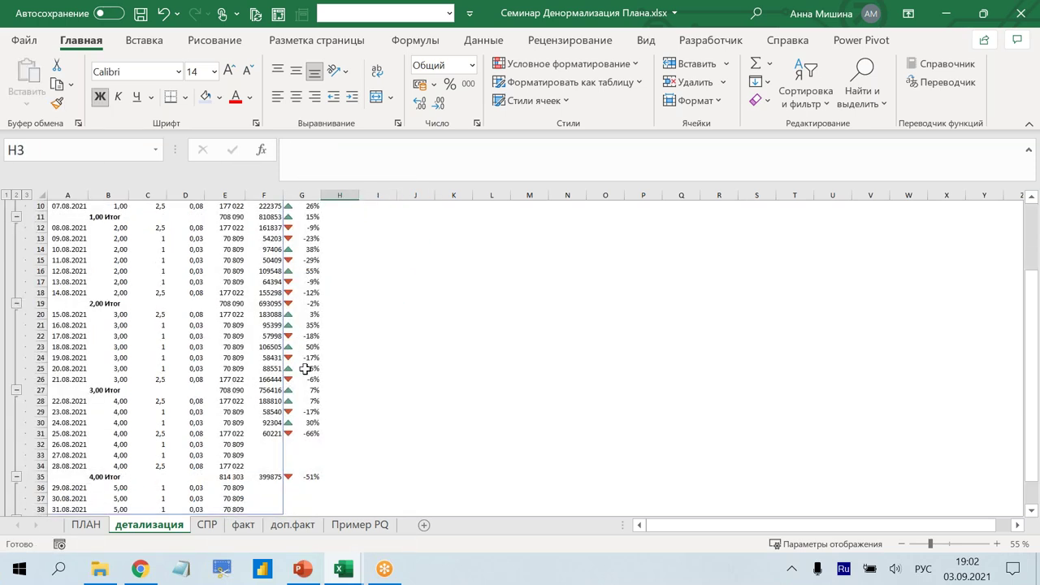
scroll(305, 369, "down", 3)
scroll(348, 414, "up", 4)
scroll(348, 365, "up", 2)
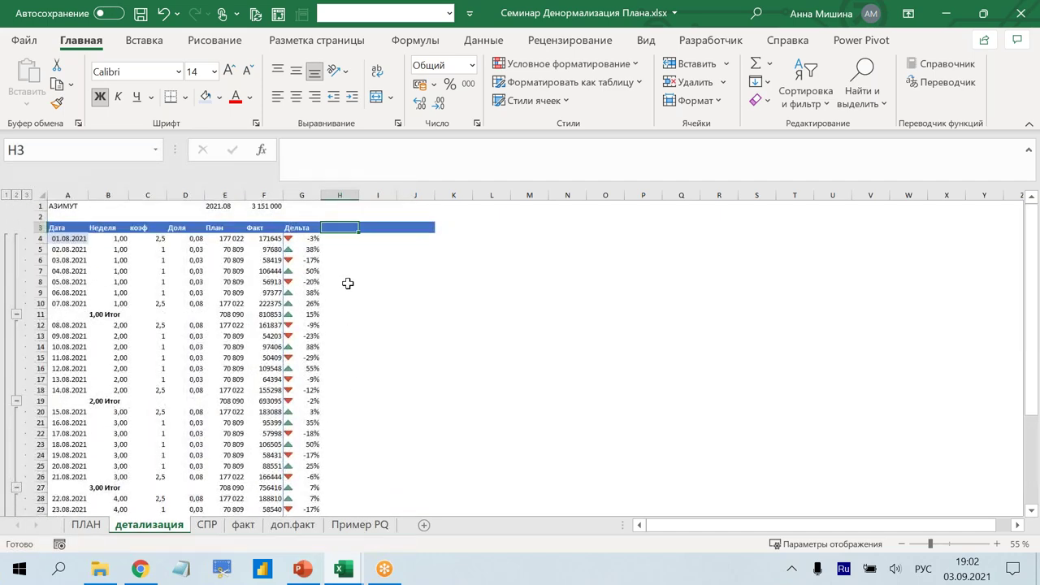
type("НарастИтог План")
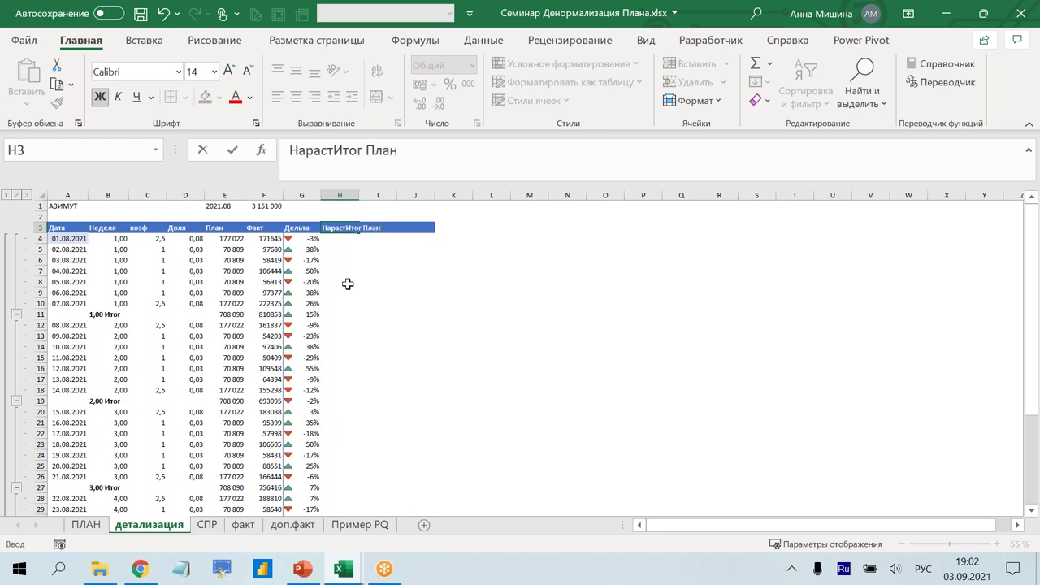
- Enter НарастИтог План in H3 and copy it to I3 as НарастИтог Факт
key("Return")
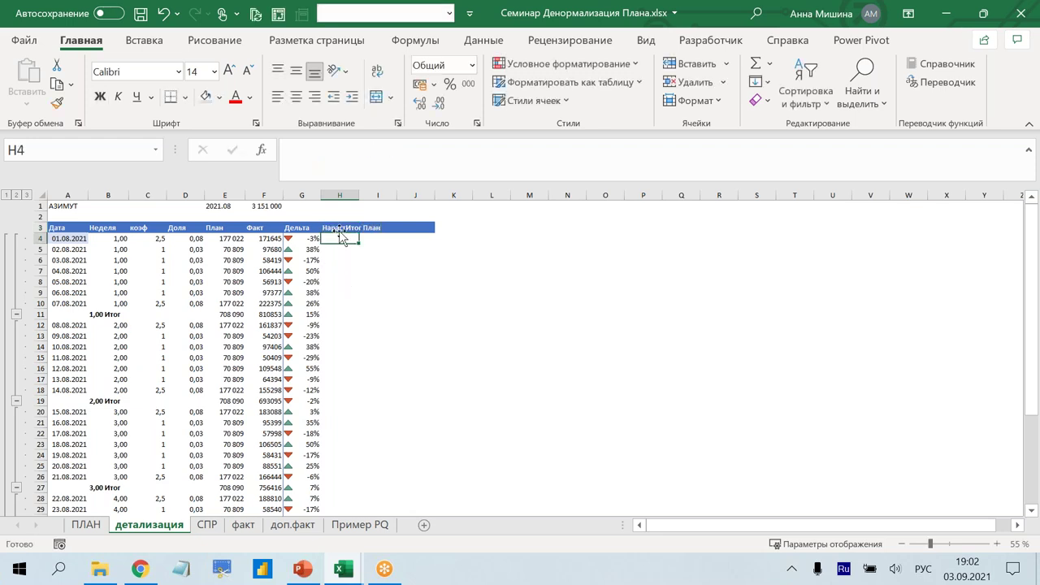
left_click(340, 228)
key("ctrl+c")
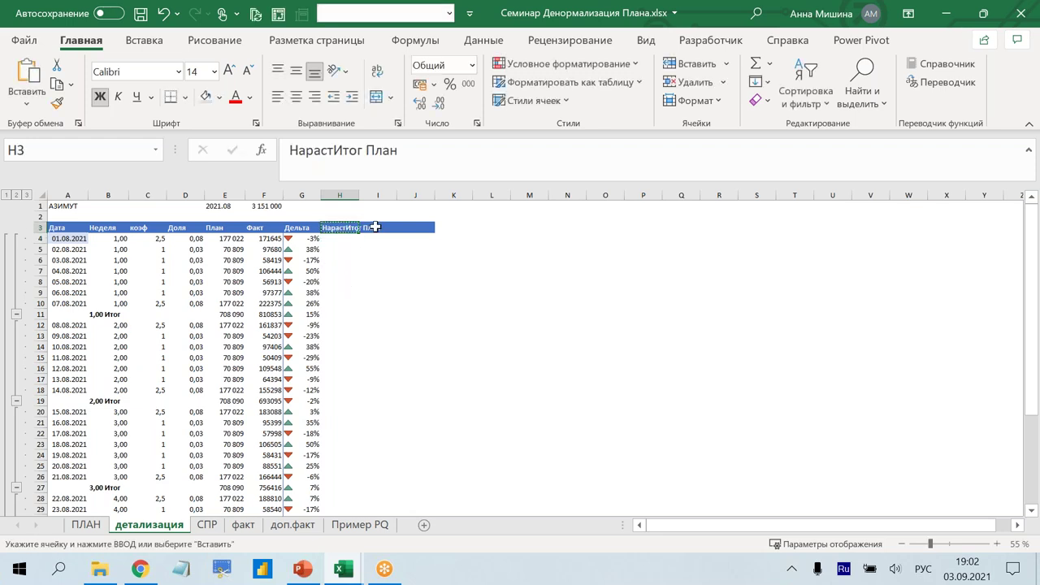
left_click(374, 227)
key("ctrl+v")
double_click(367, 157)
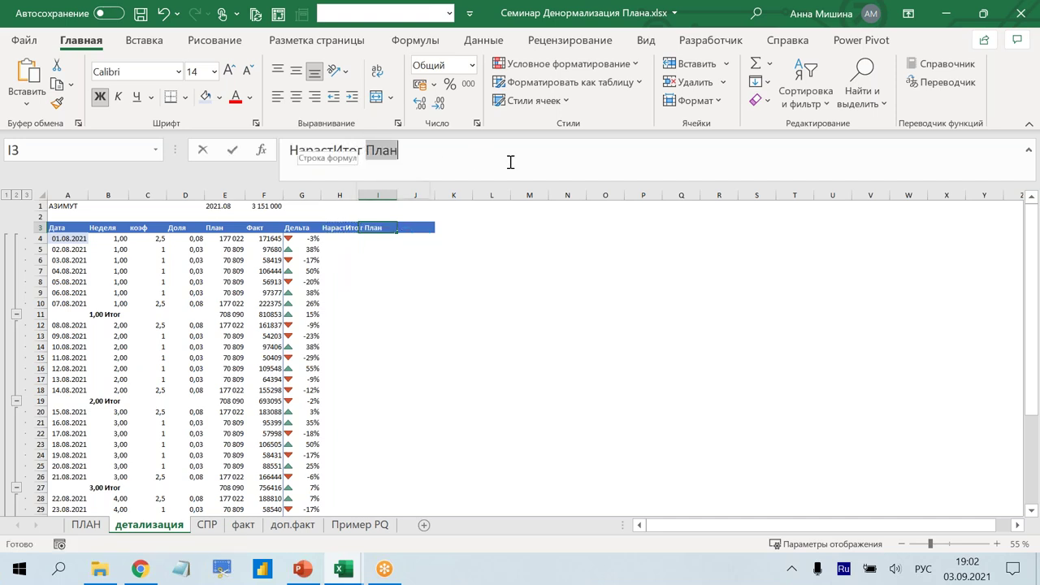
type("Факт")
key("Return")
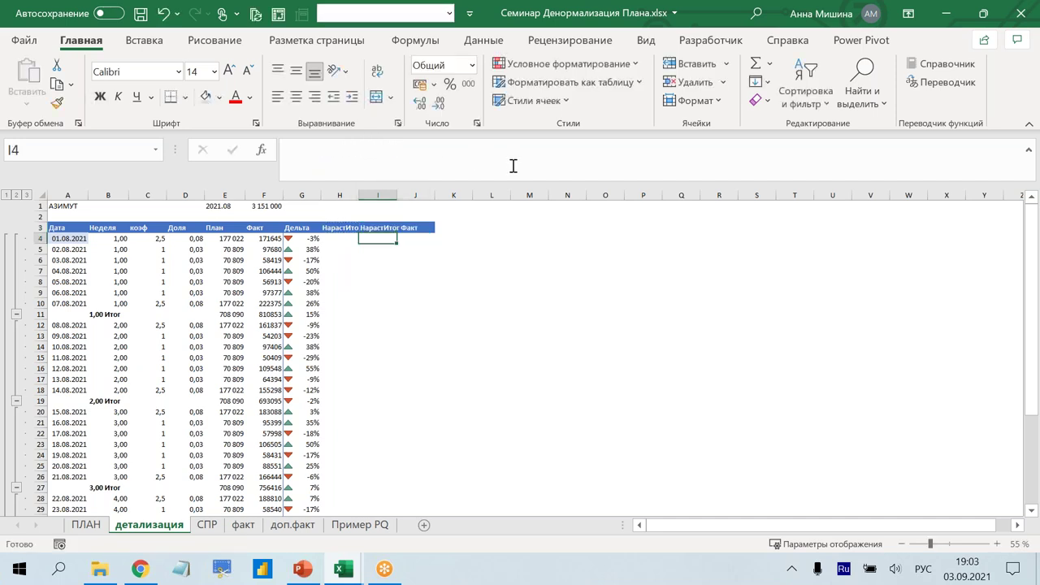
- Wrap and top-align the A3:J3 headers and widen columns H and I
left_click_drag(419, 227, 58, 228)
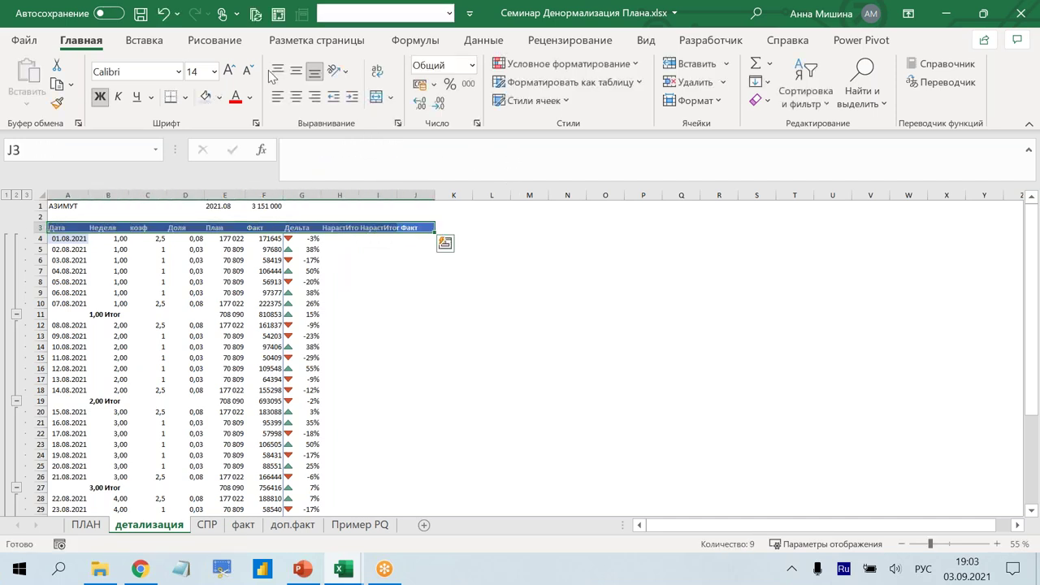
left_click(377, 71)
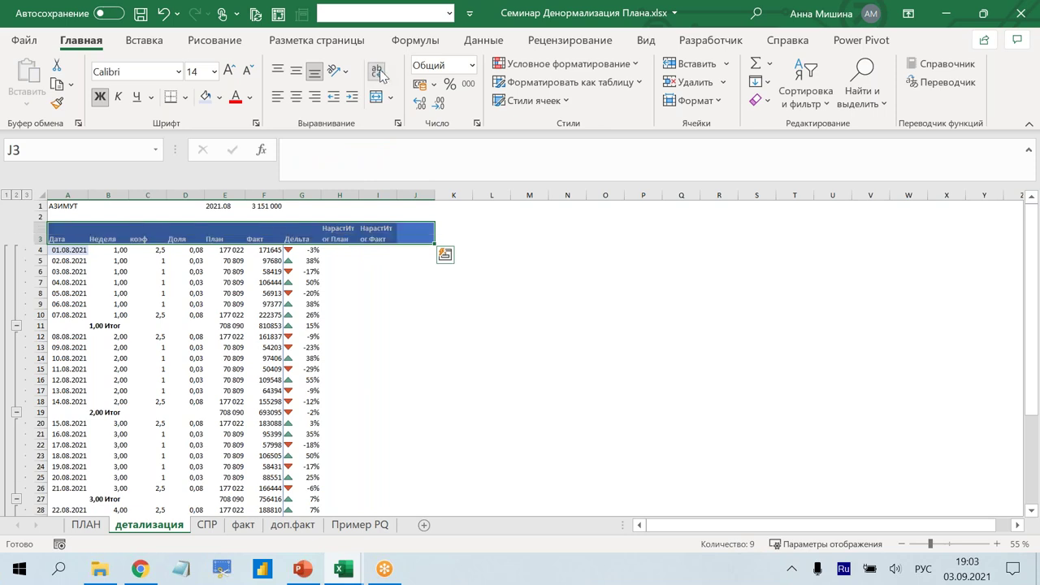
left_click_drag(355, 194, 410, 197)
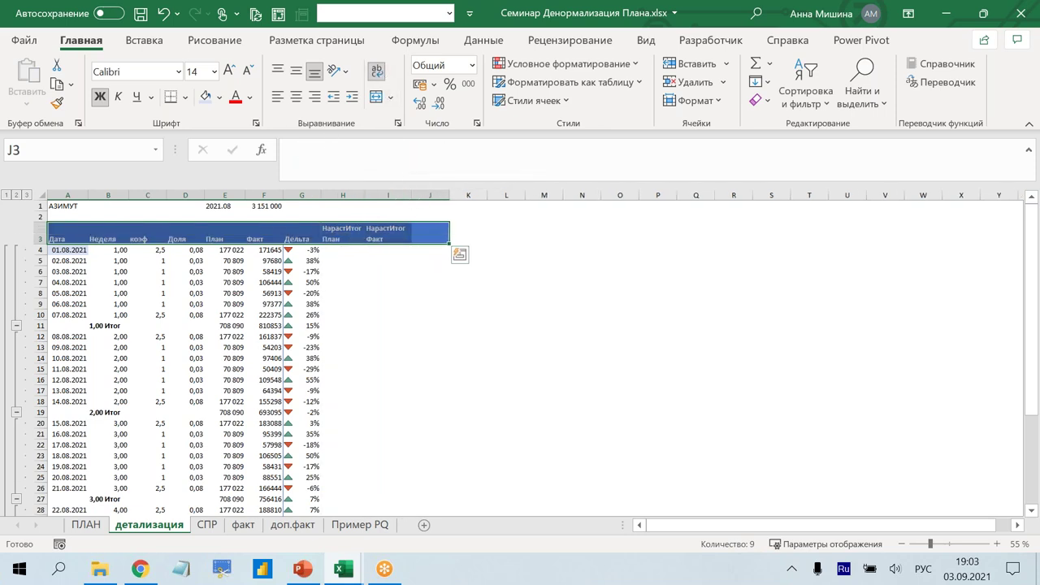
left_click(277, 72)
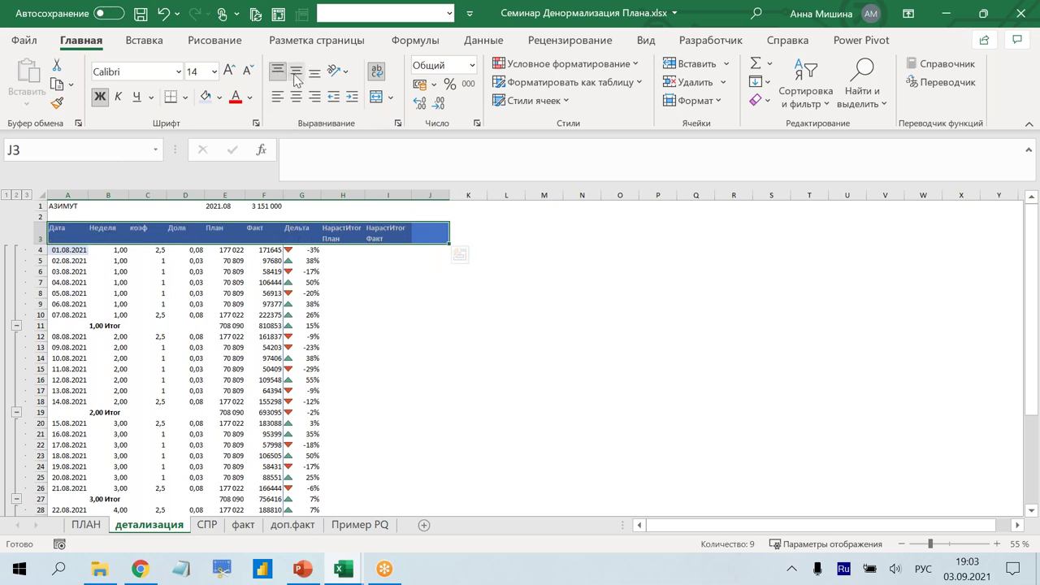
- Centre the header texts and enter the running total =СУММ($E$4:E4) in H4
left_click(295, 97)
left_click(426, 304)
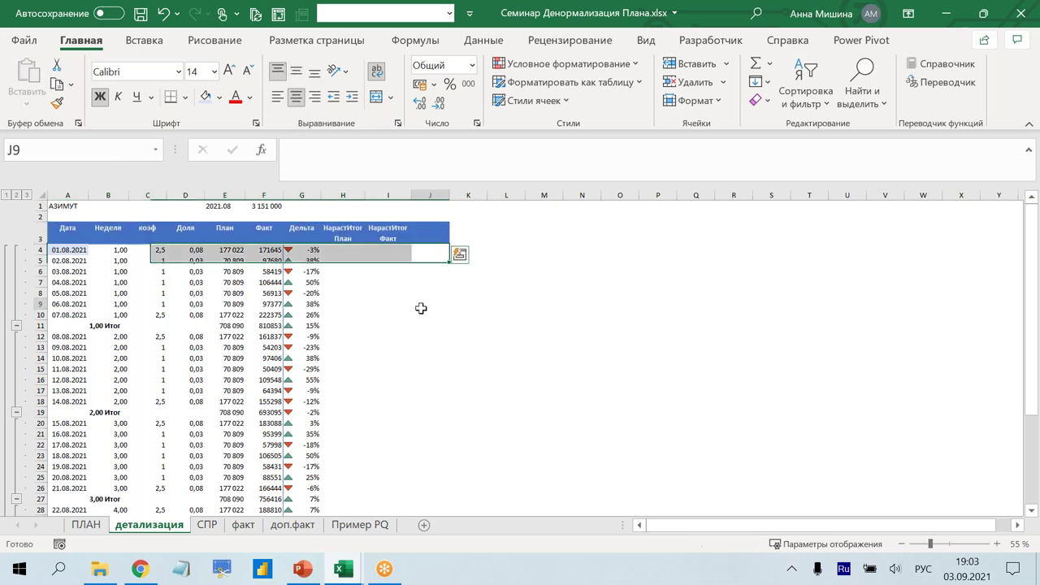
left_click(346, 252)
type("=сумм(")
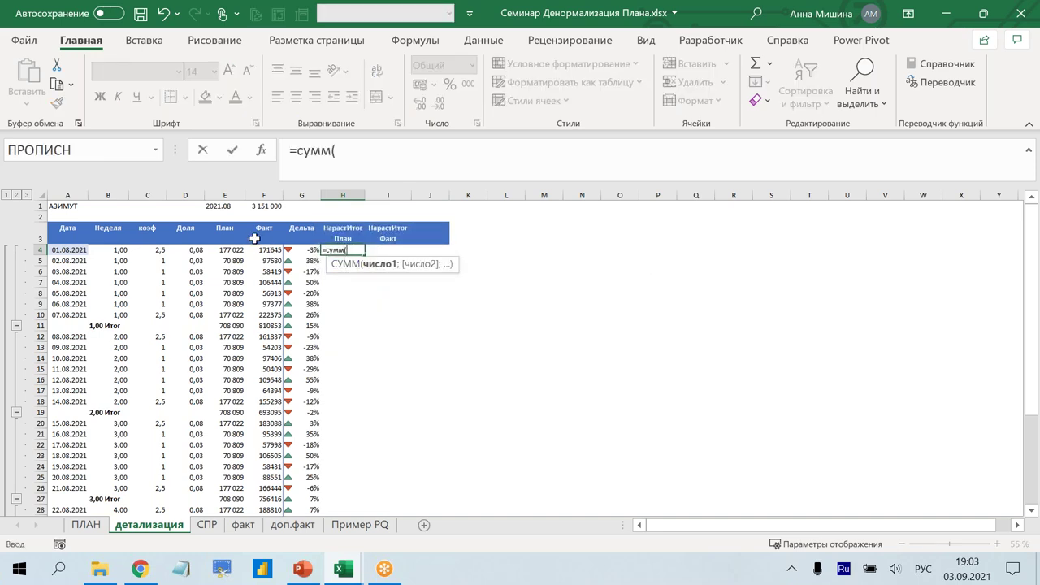
left_click(225, 251)
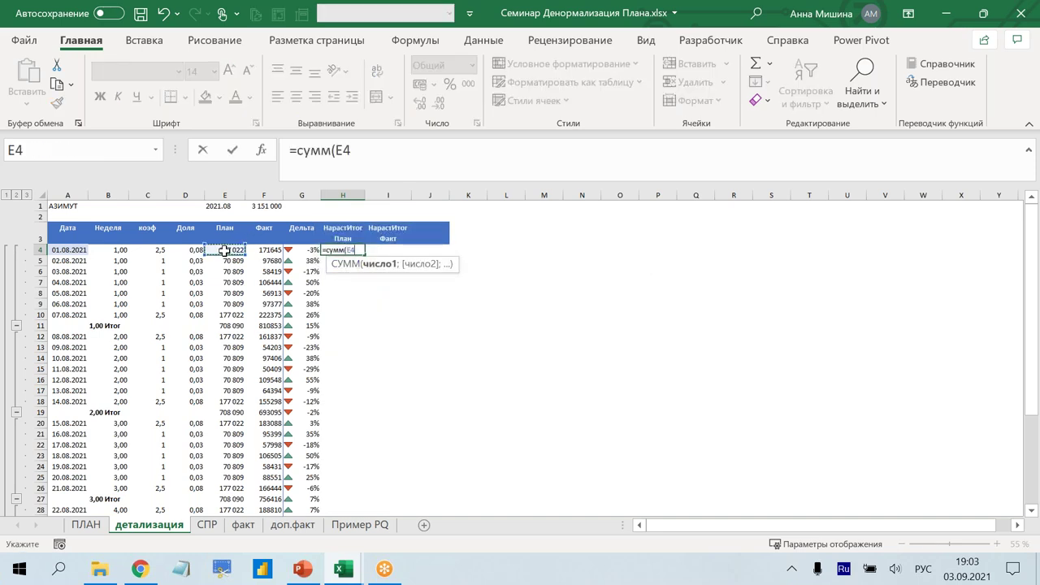
type(";")
key("BackSpace")
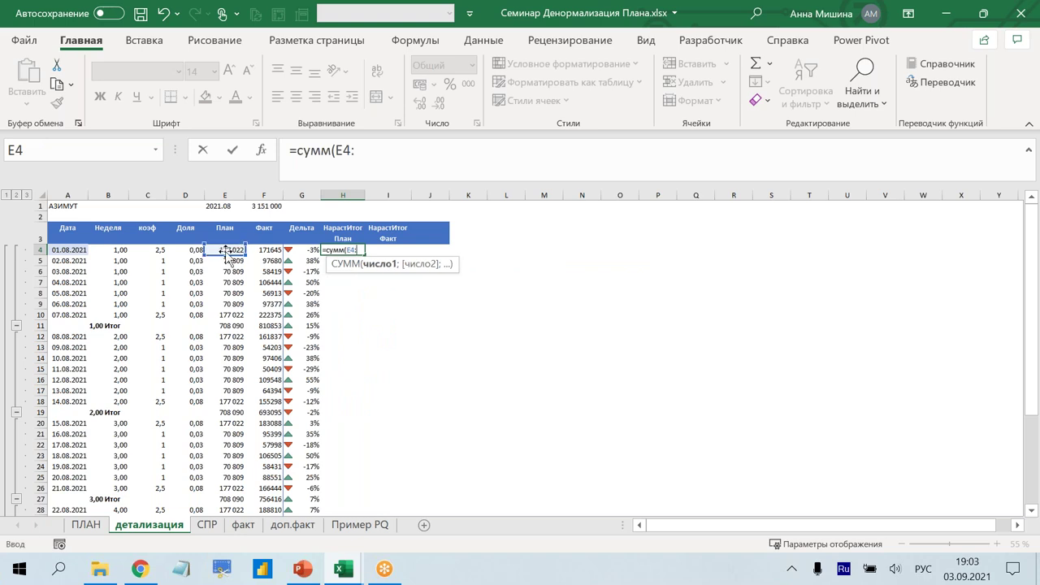
left_click(227, 251)
type(")")
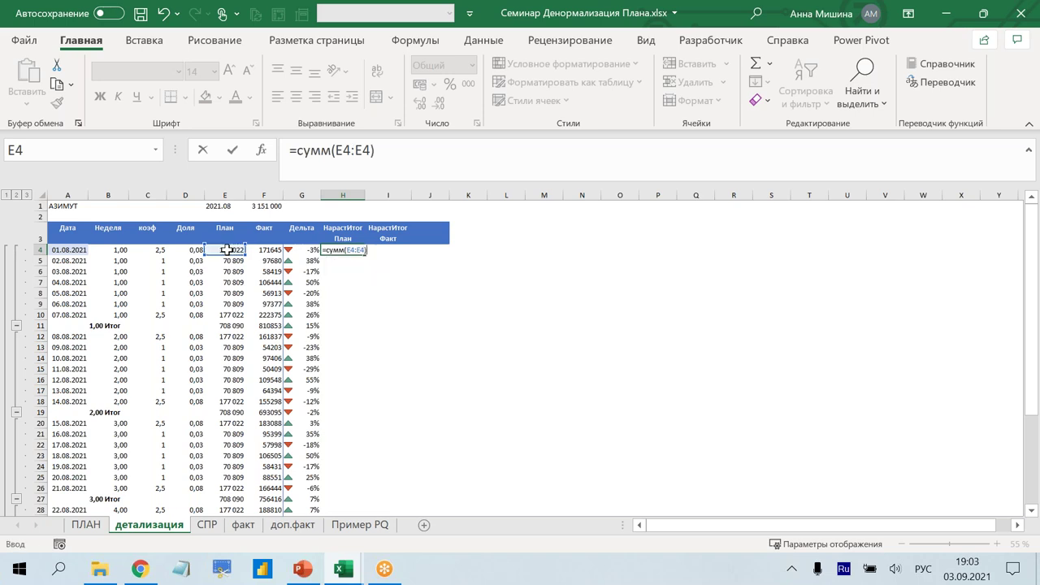
left_click(343, 153)
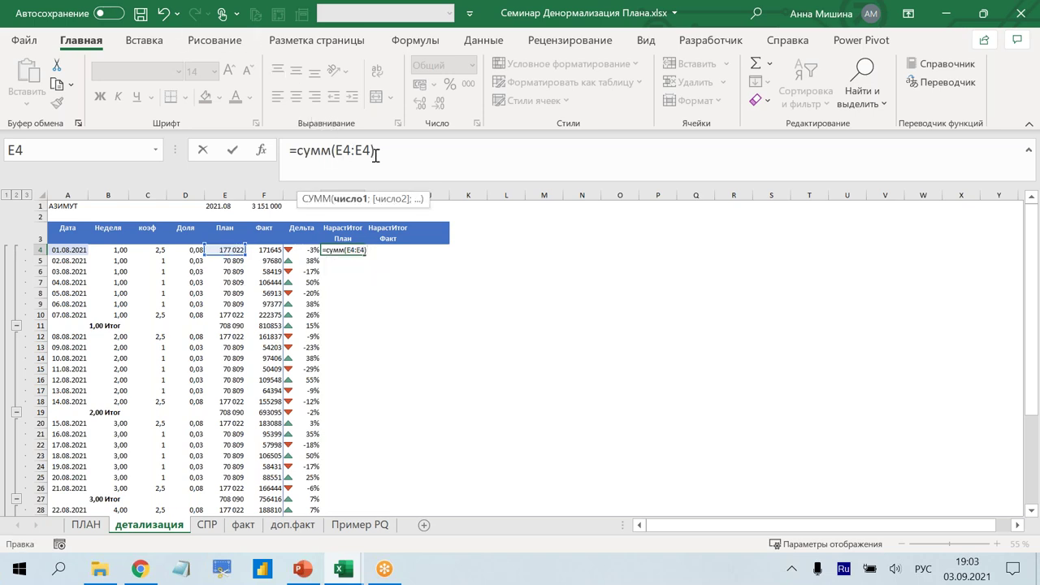
key("F4")
key("Return")
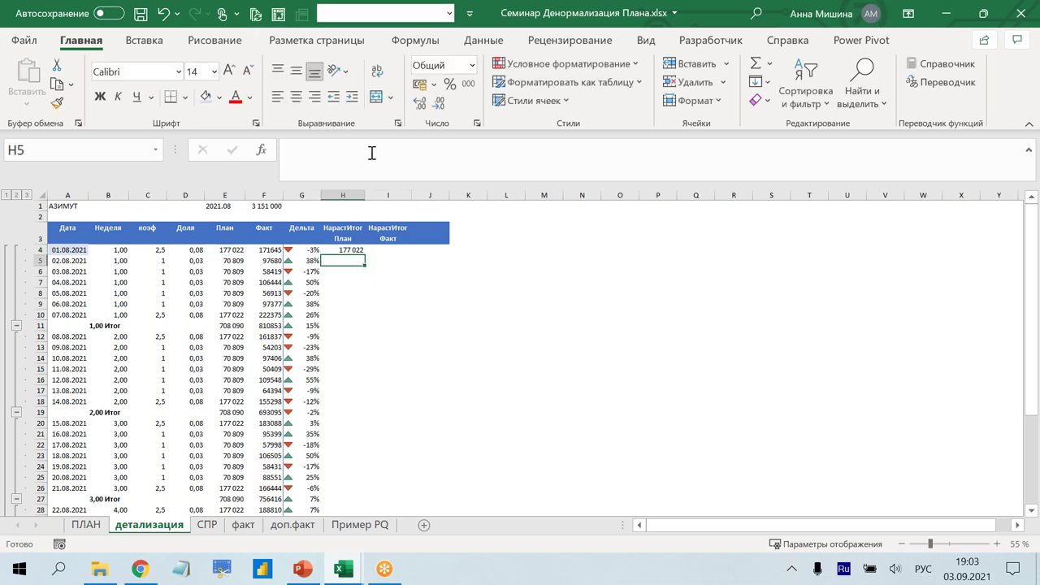
- Fill the running total down to H20, checking the formulas in H8 and H11
left_click(360, 249)
left_click_drag(365, 256, 365, 297)
left_click(346, 293)
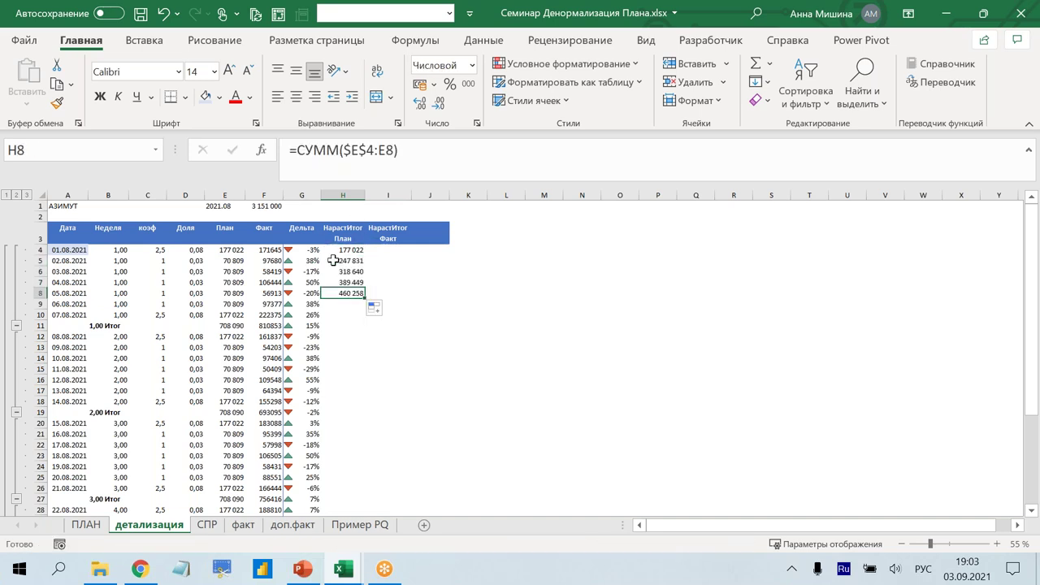
key("F2")
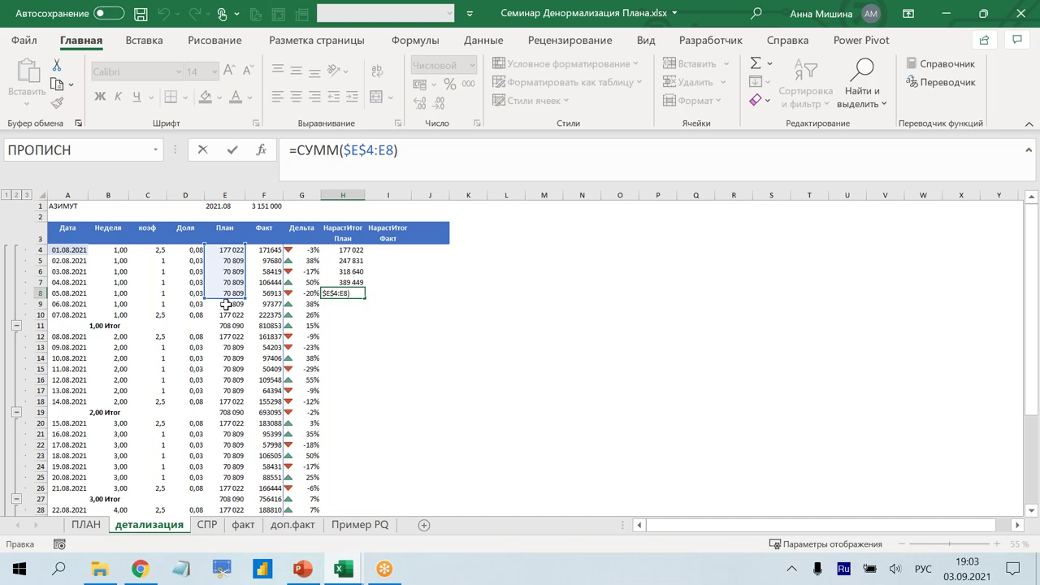
key("Return")
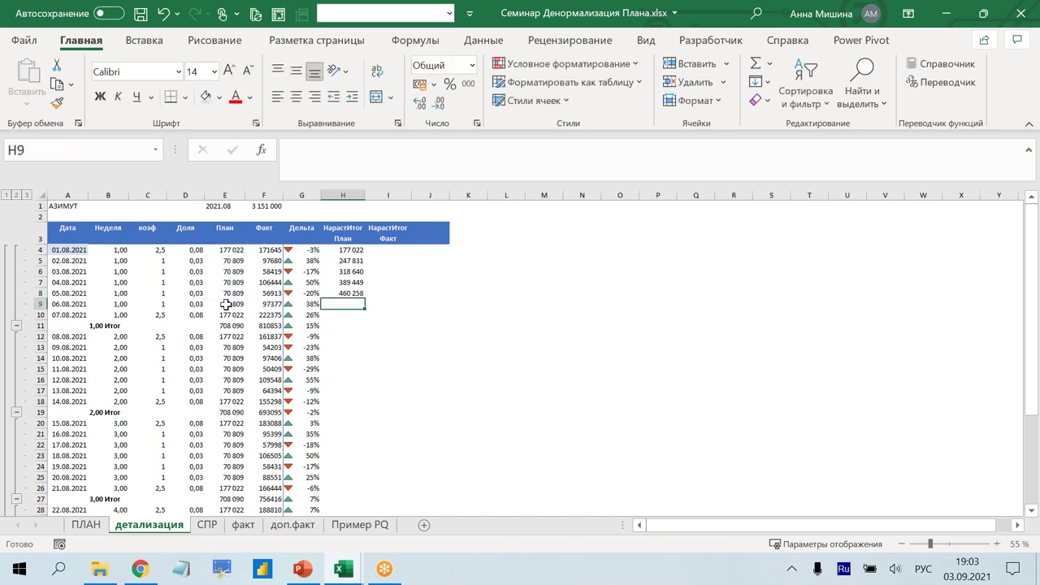
left_click(360, 295)
left_click_drag(366, 297, 364, 424)
left_click(348, 328)
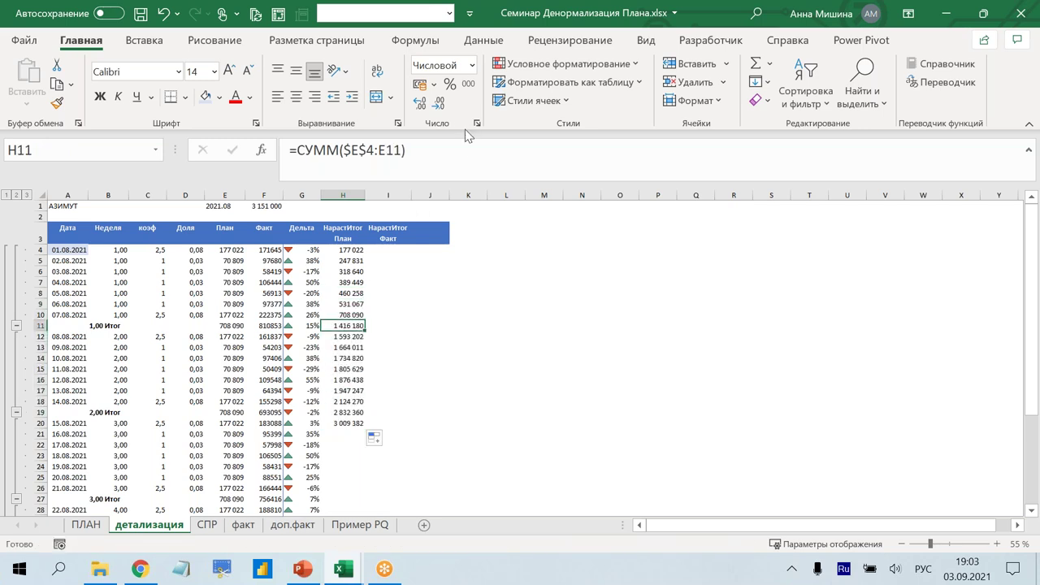
left_click(460, 150)
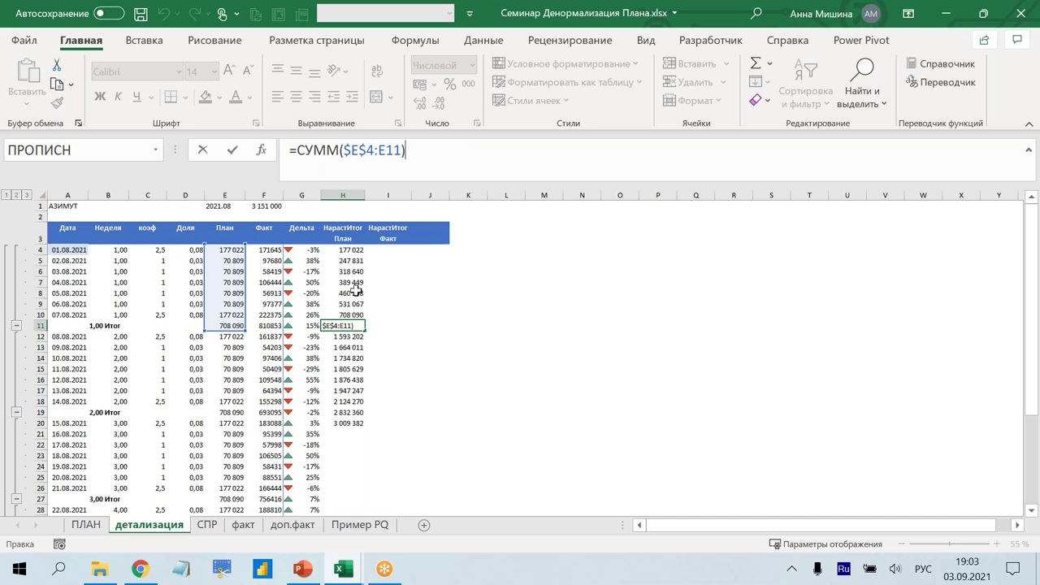
key("Escape")
left_click(349, 252)
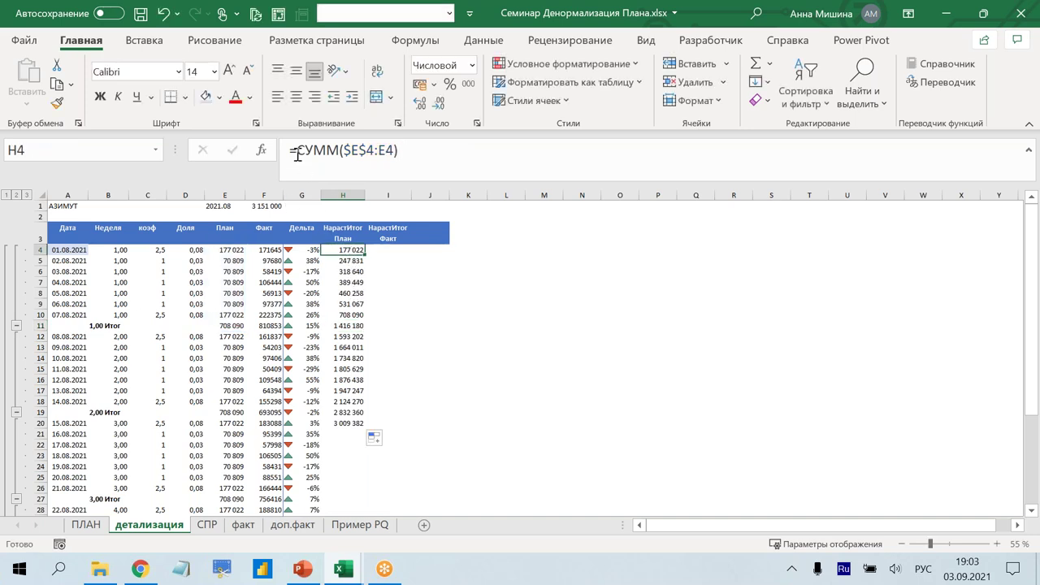
- Replace СУММ in H4 with =АГРЕГАТ(9;2;$E$4:E4) so subtotal rows are skipped
left_click_drag(297, 151, 337, 149)
type("Агре")
key("Tab")
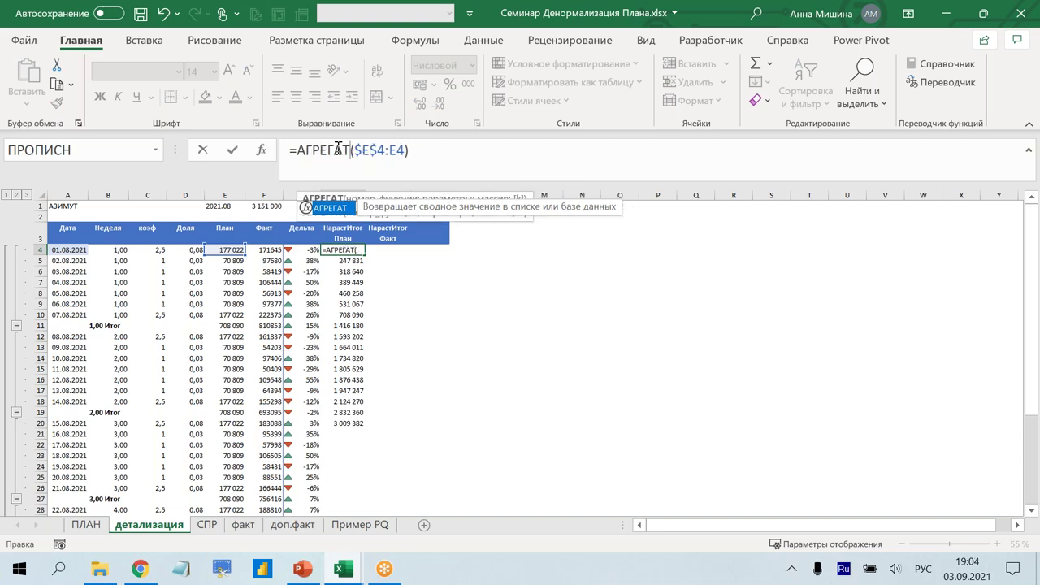
left_click(355, 153)
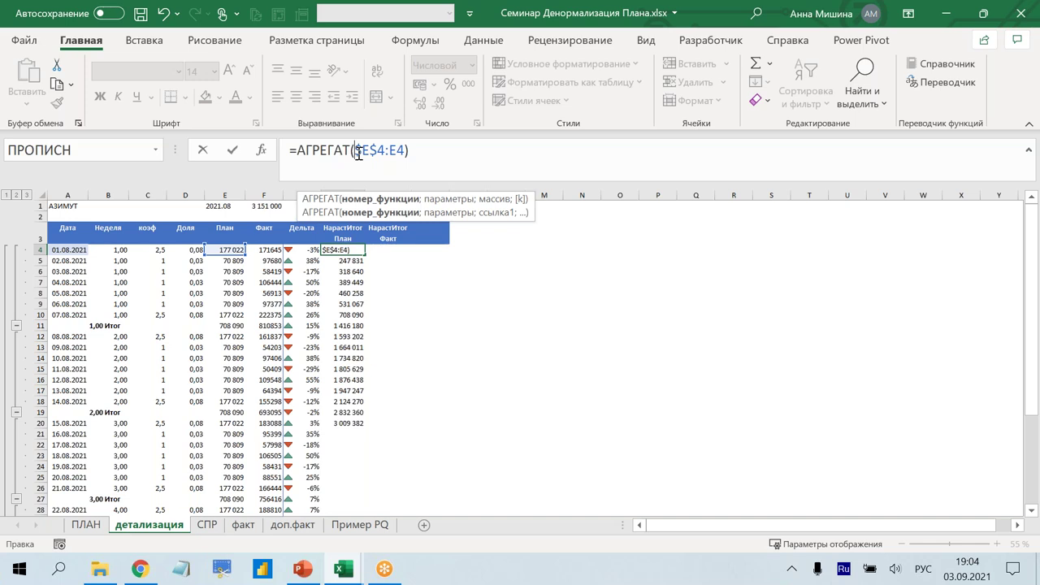
type("9")
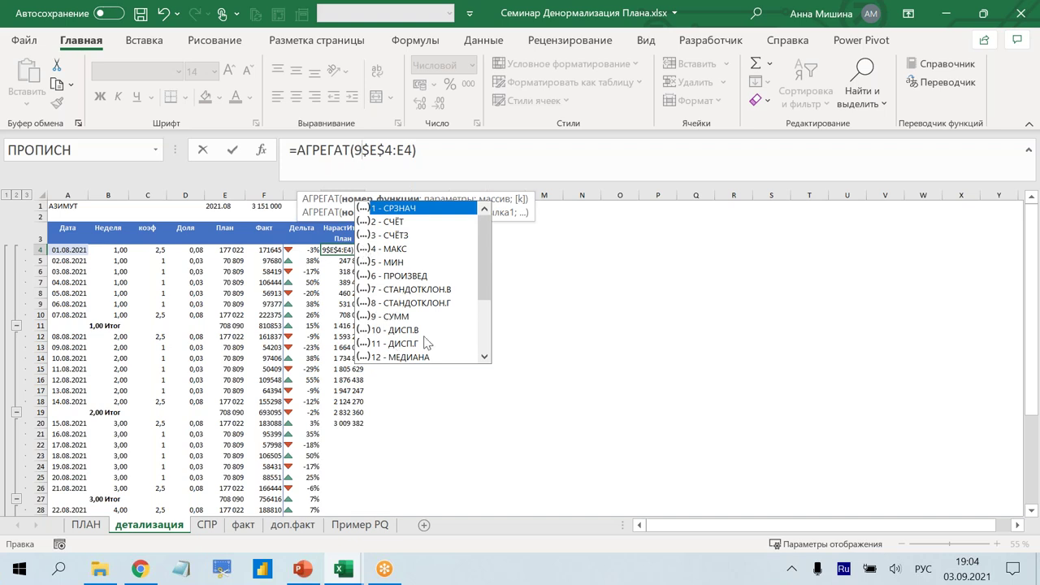
left_click_drag(359, 304, 436, 324)
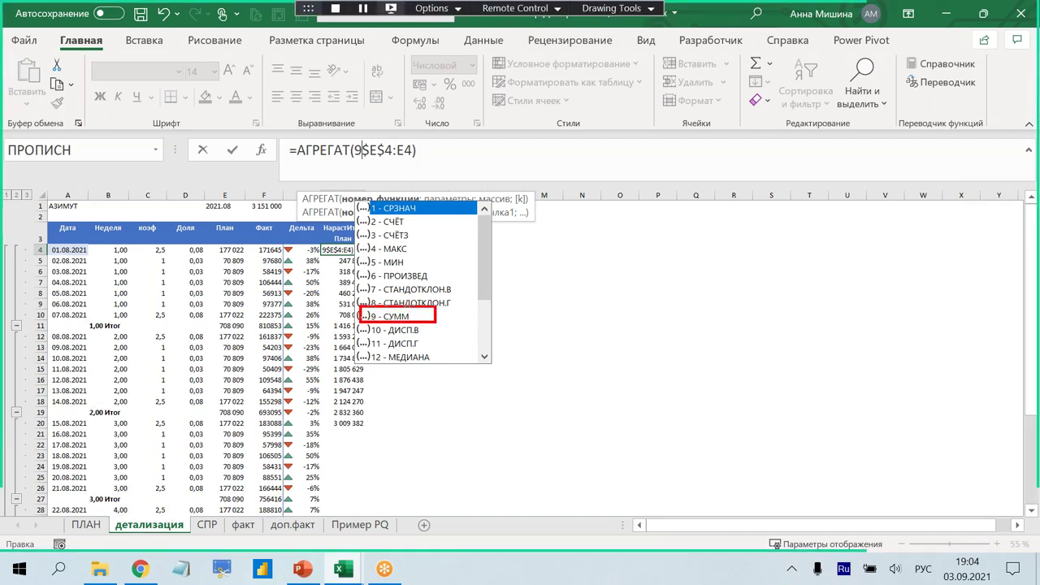
double_click(438, 325)
type(";")
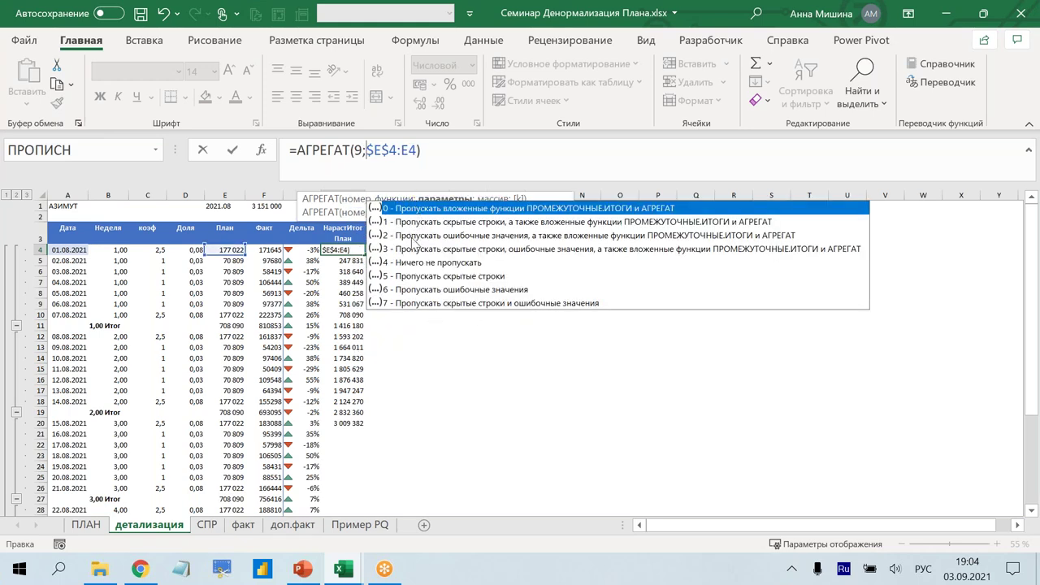
key("Down")
key("Down")
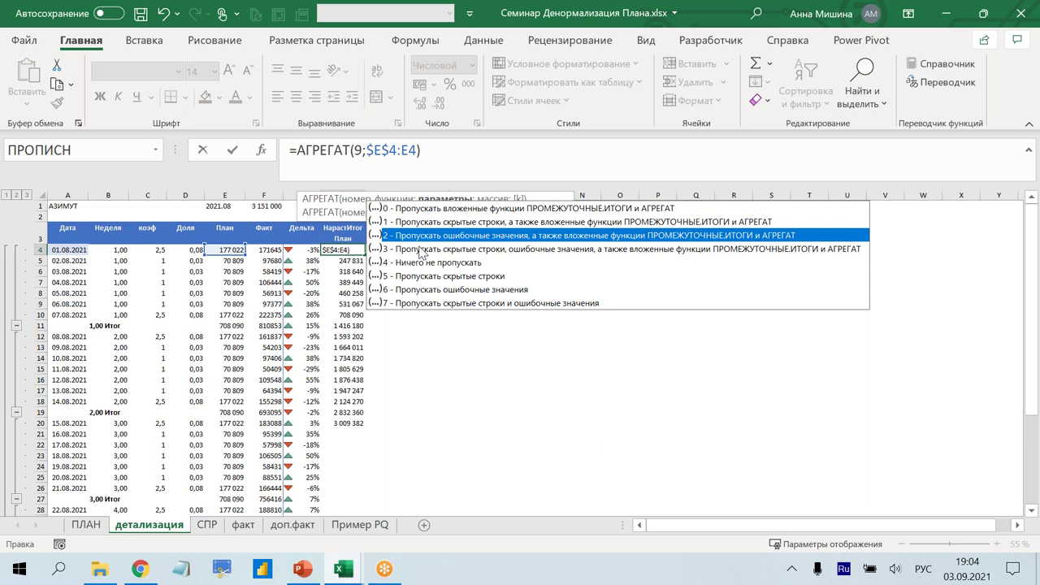
type("2")
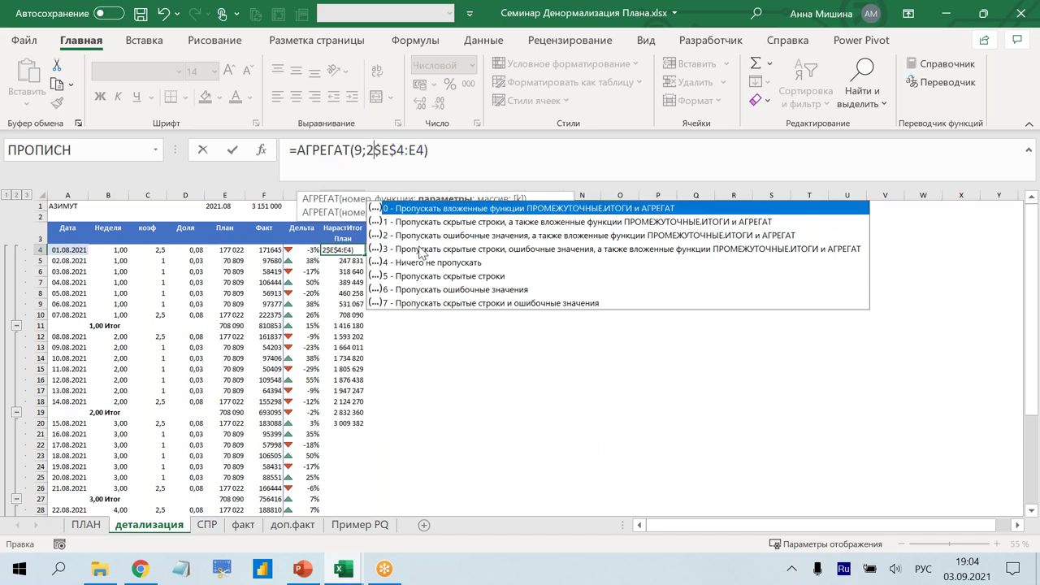
type(";")
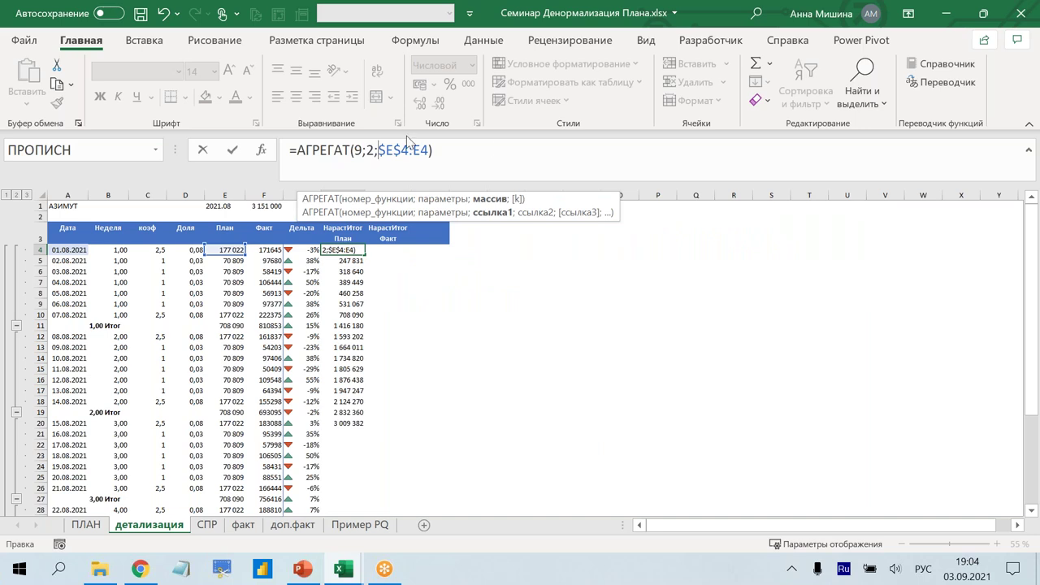
left_click(439, 152)
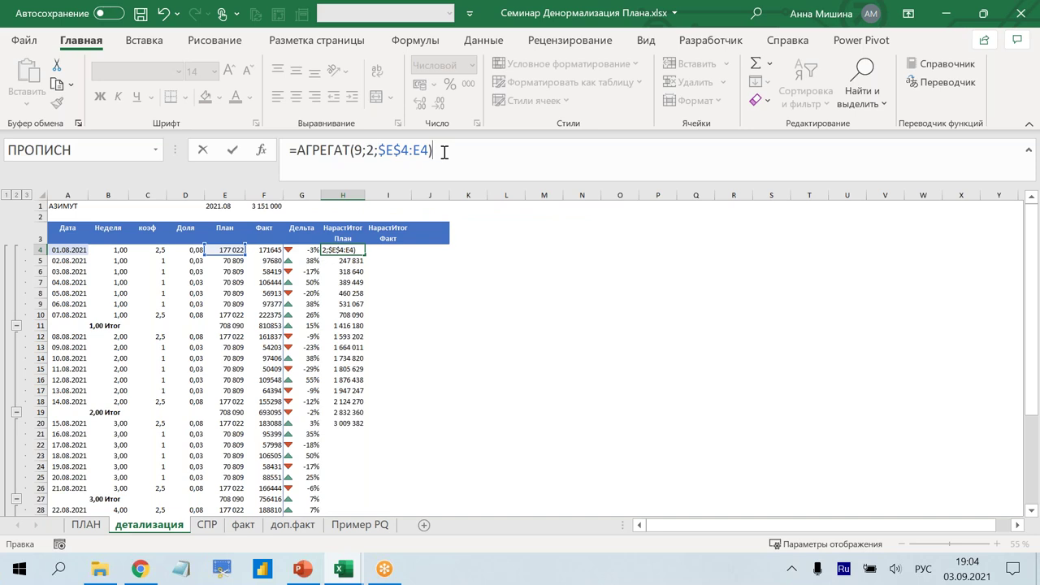
key("Return")
- Fill the H4 running-total formula down to row 40, ending at 3 151 000
left_click(349, 249)
mouse_move(365, 254)
left_mouse_down()
mouse_move(363, 546)
mouse_move(358, 504)
left_mouse_up()
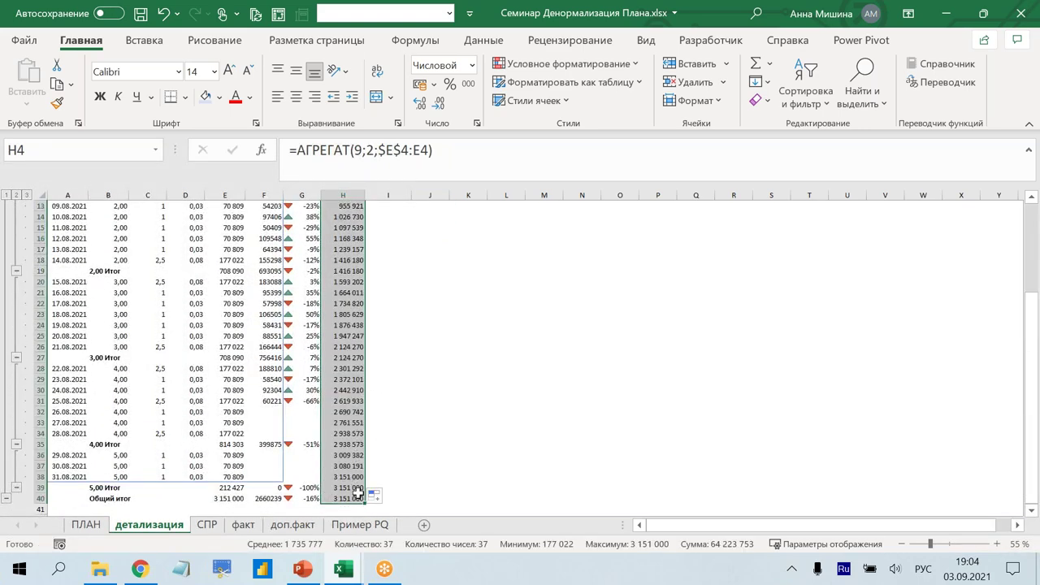
scroll(362, 414, "down", 1)
scroll(358, 415, "down", 1)
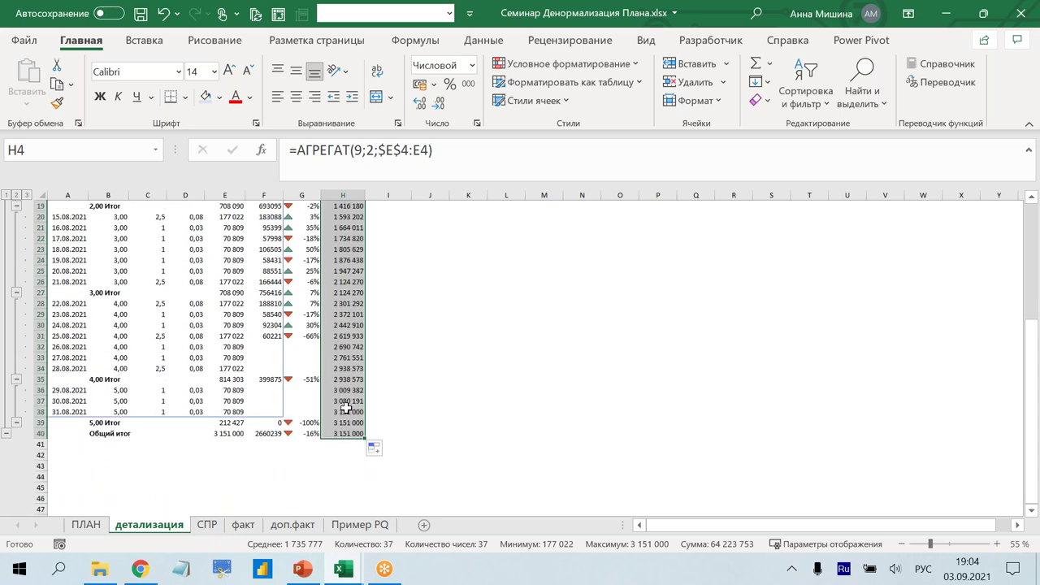
scroll(349, 422, "up", 3)
scroll(350, 423, "up", 1)
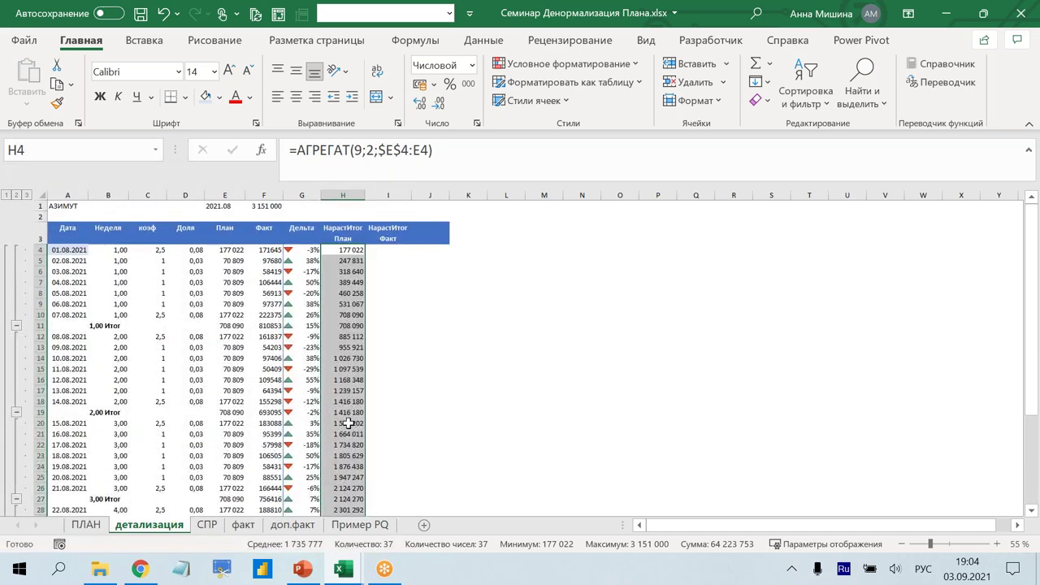
left_click(388, 379)
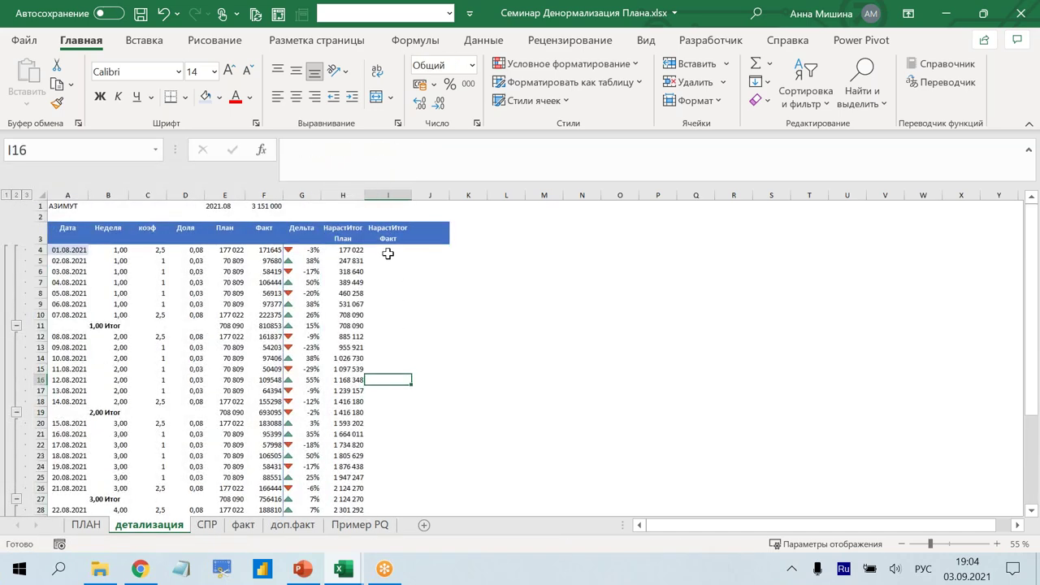
- Copy the H4 formula into I4 and shift its range to $F$4:F4
left_click(343, 250)
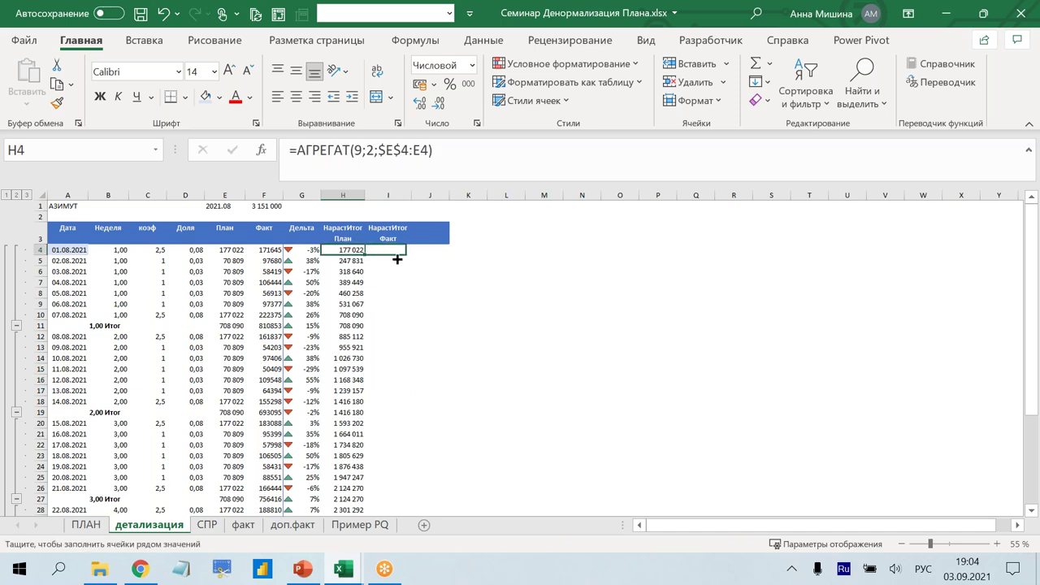
left_click_drag(366, 251, 400, 228)
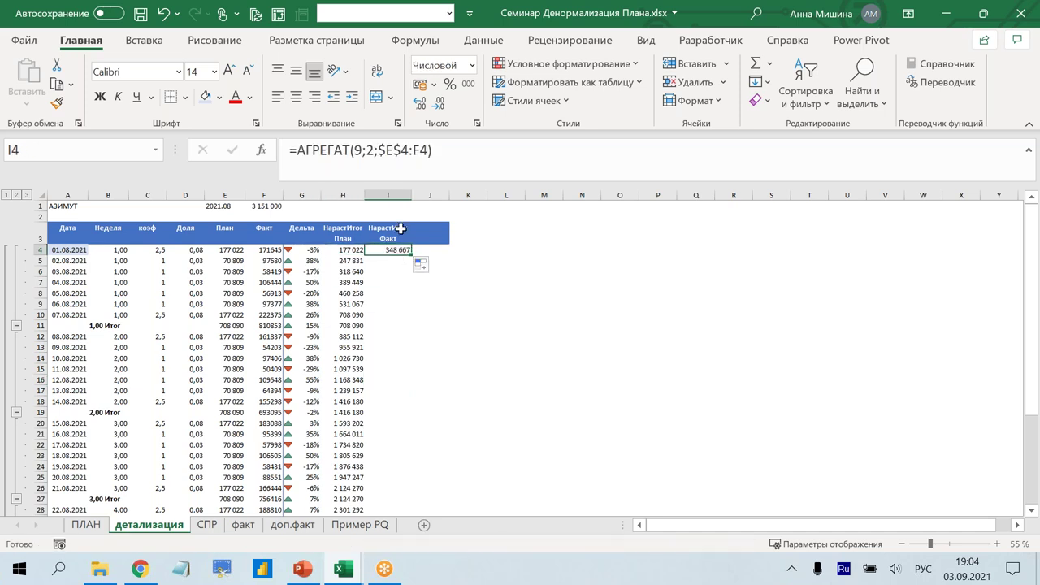
left_click(441, 150)
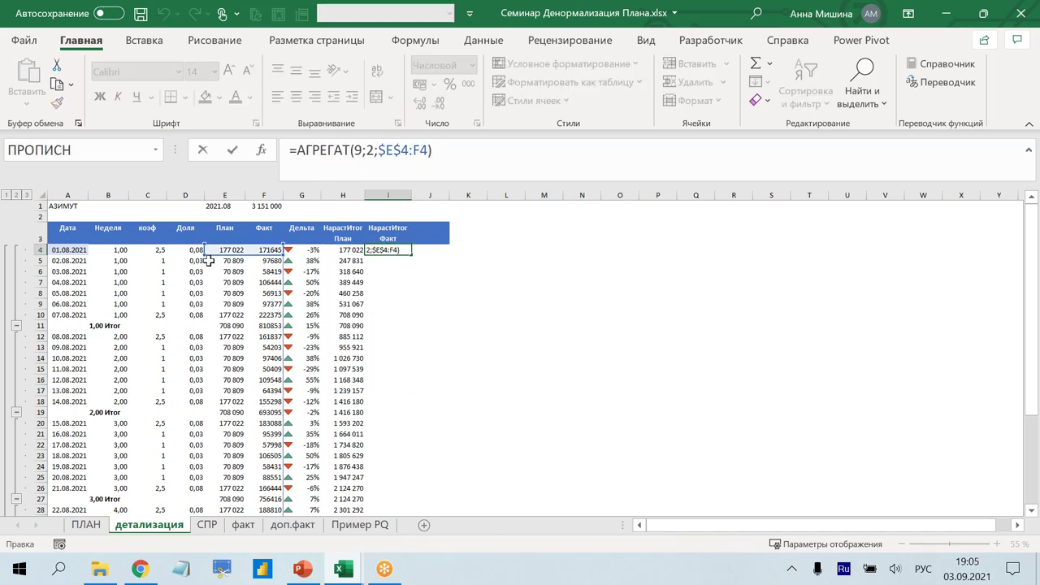
left_click_drag(202, 253, 232, 255)
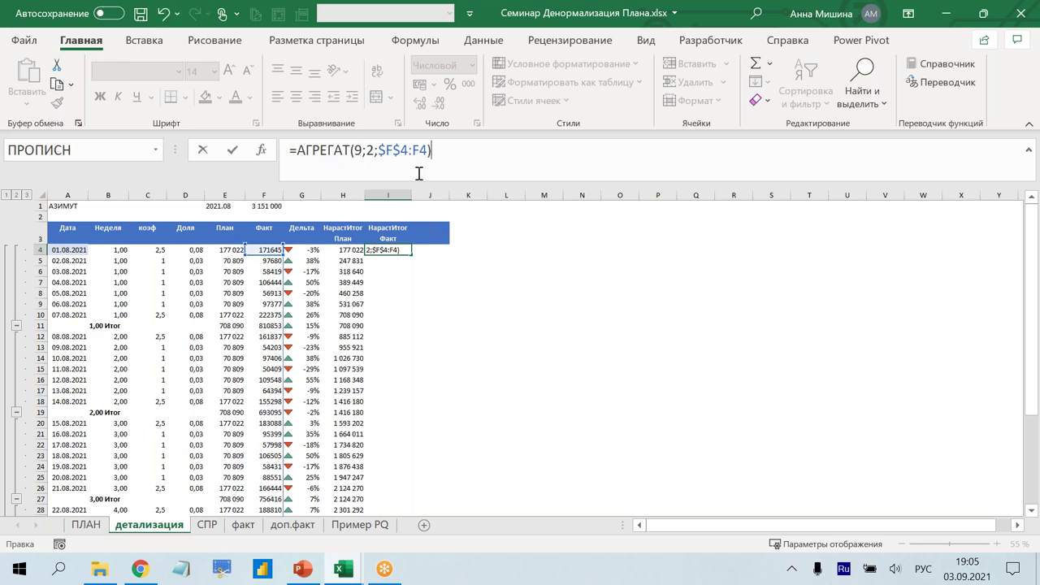
key("Return")
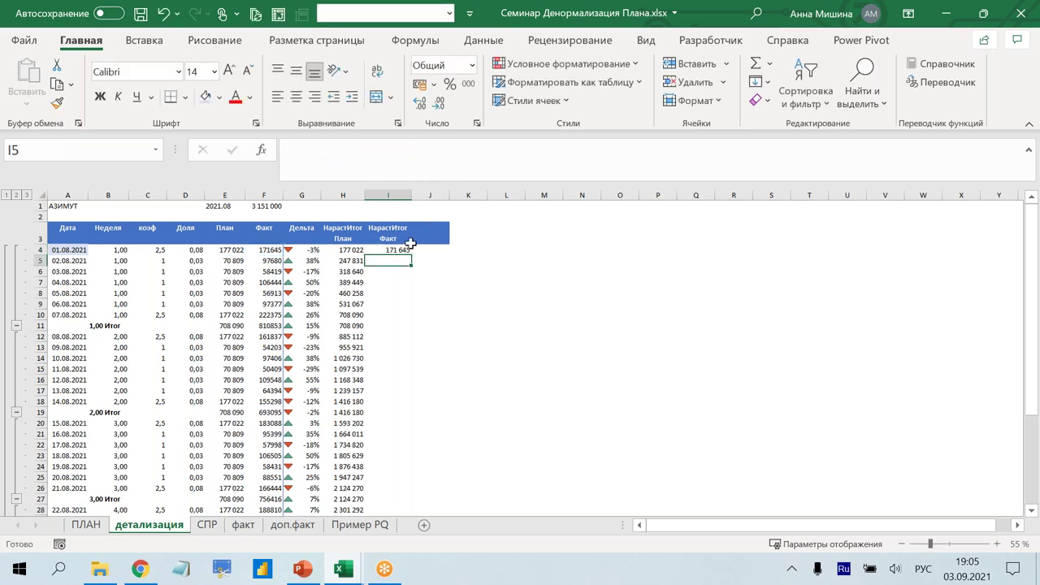
- Fill the I4 formula down column I to row 39, reaching 2 660 239
left_click(402, 249)
double_click(412, 255)
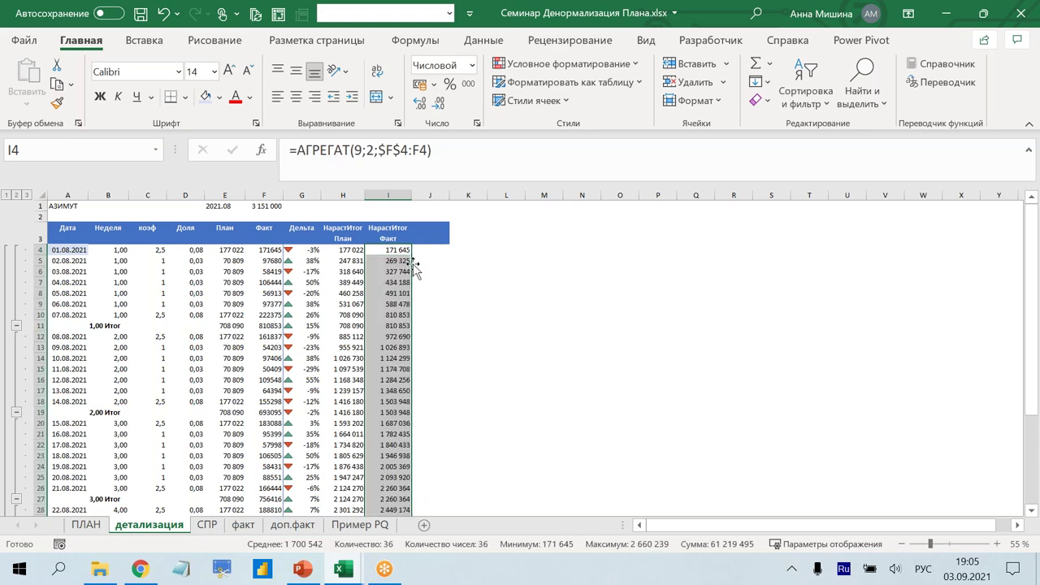
scroll(413, 266, "down", 2)
scroll(413, 265, "down", 2)
scroll(413, 265, "down", 1)
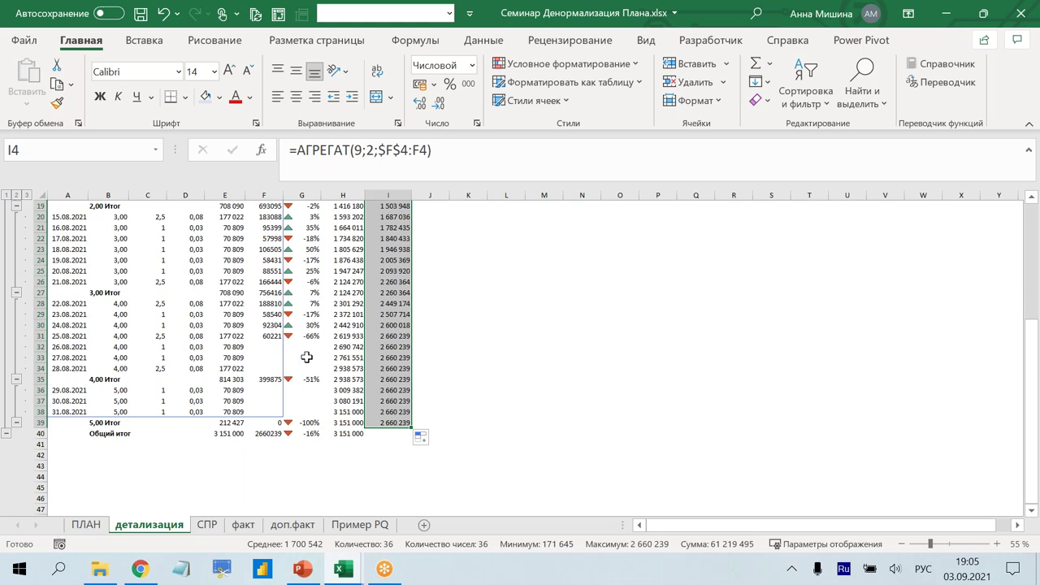
left_click(441, 397)
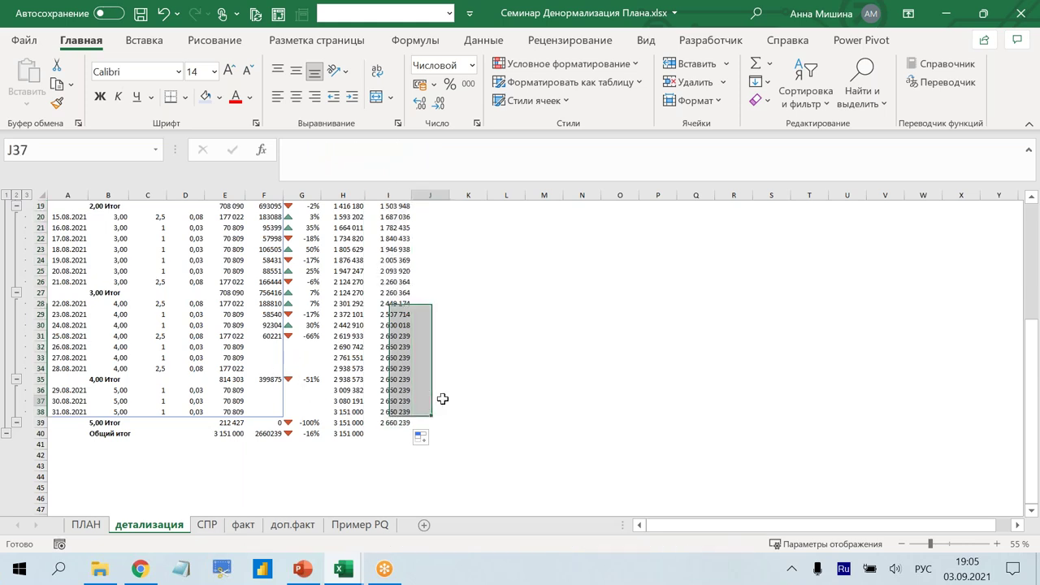
- Copy the Дельта header and formula from G3:G4 into J3 and fill it down column J
scroll(442, 398, "up", 6)
left_click_drag(301, 234, 308, 251)
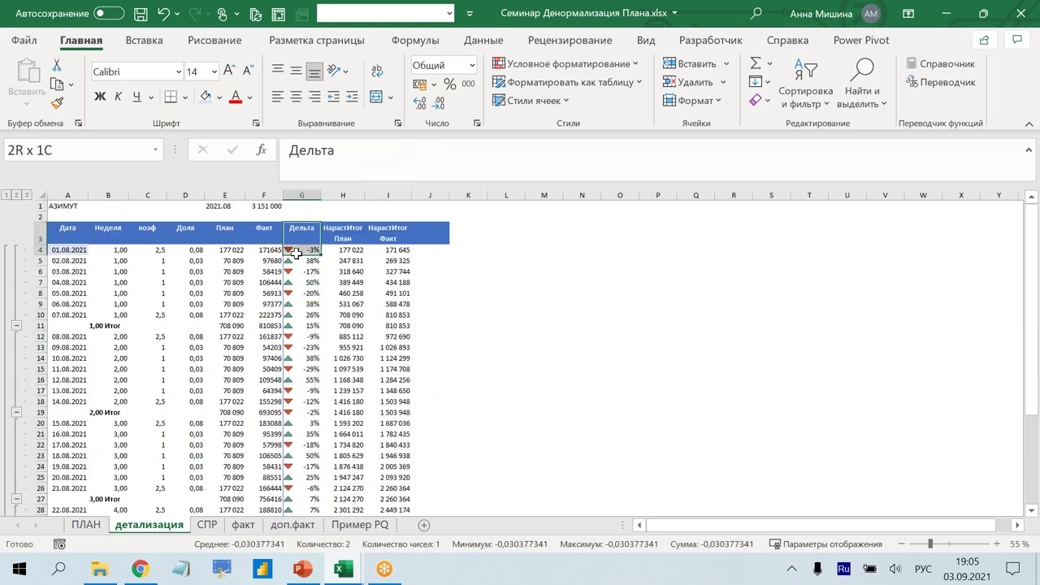
key("ctrl+c")
left_click(430, 234)
key("ctrl+v")
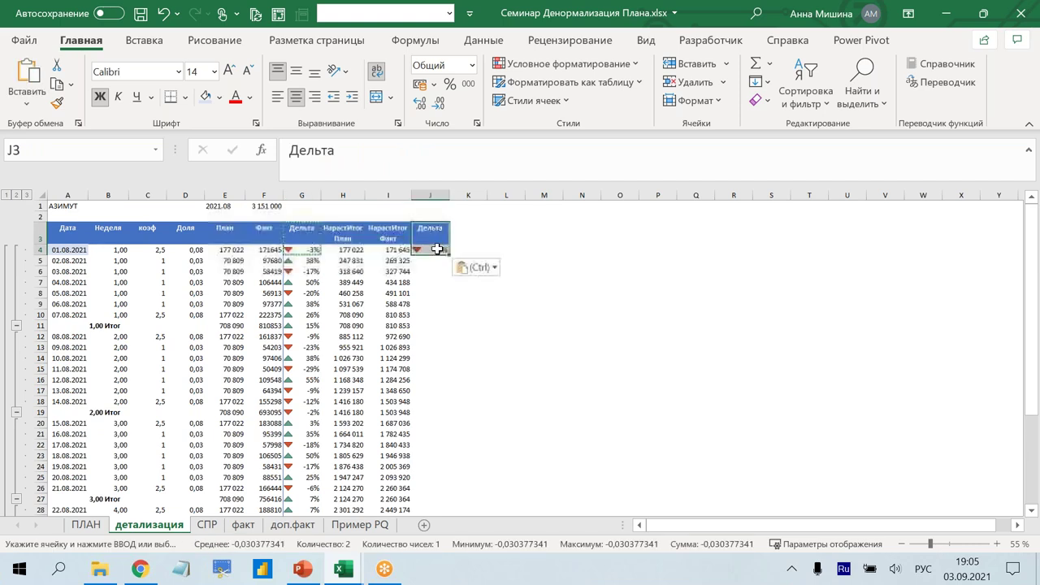
left_click(431, 249)
double_click(449, 258)
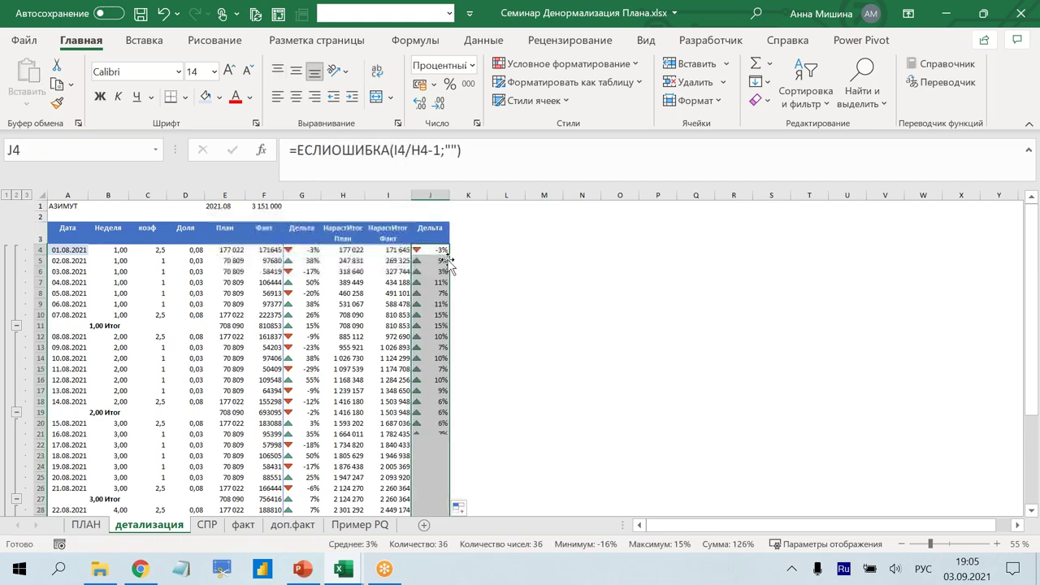
- Check that J4 holds =ЕСЛИОШИБКА(I4/H4-1;""), review the column, then switch to PowerPoint
left_click(430, 249)
left_click(510, 152)
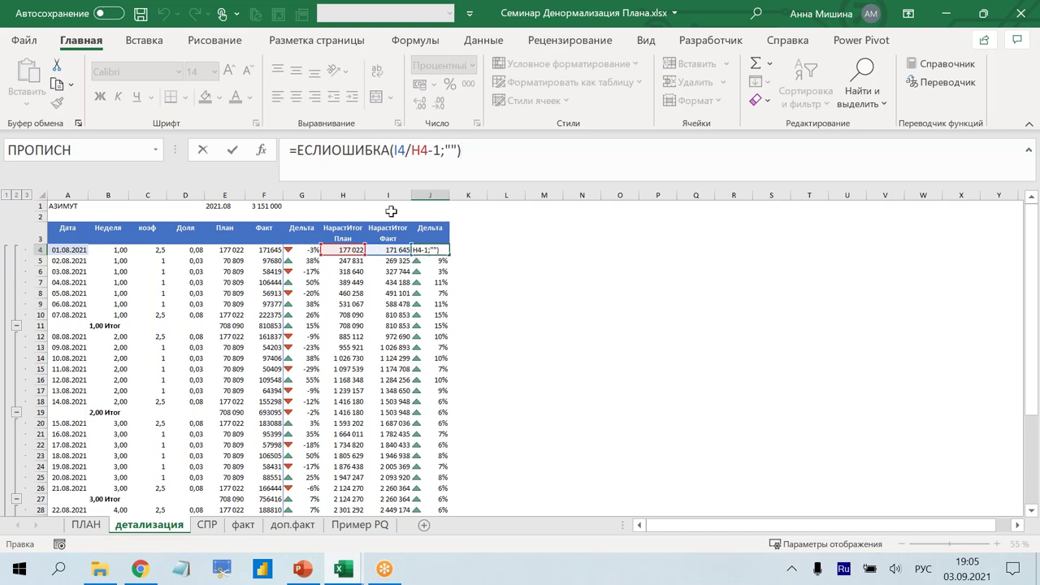
key("Escape")
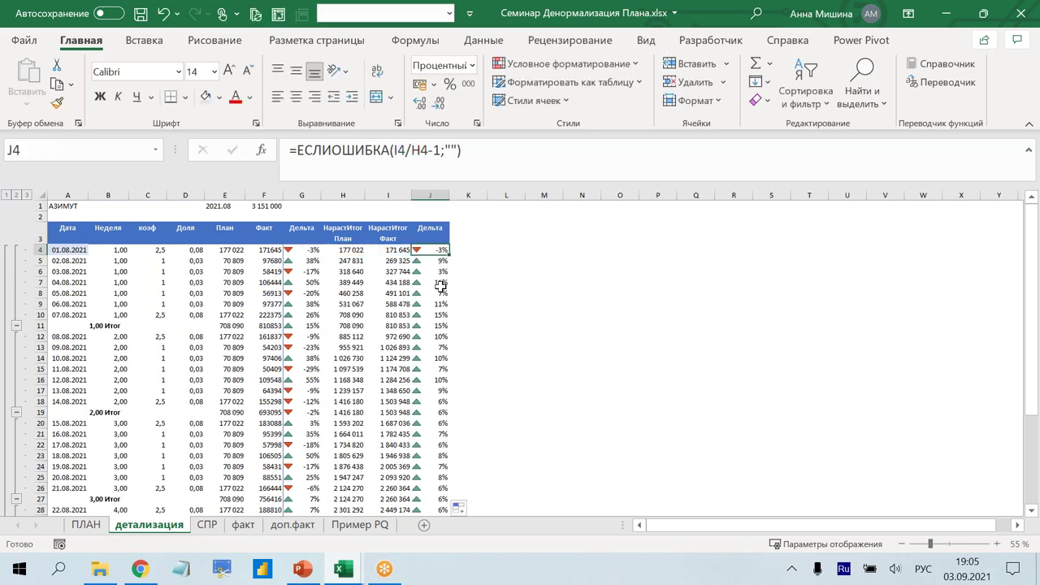
scroll(440, 286, "down", 1)
scroll(441, 286, "down", 3)
scroll(440, 286, "down", 2)
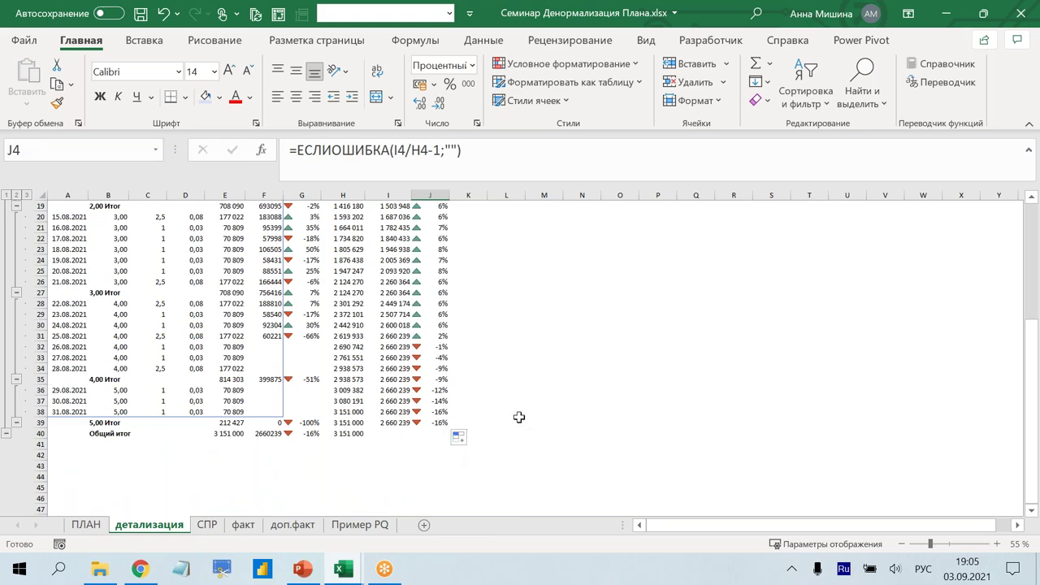
scroll(515, 418, "up", 6)
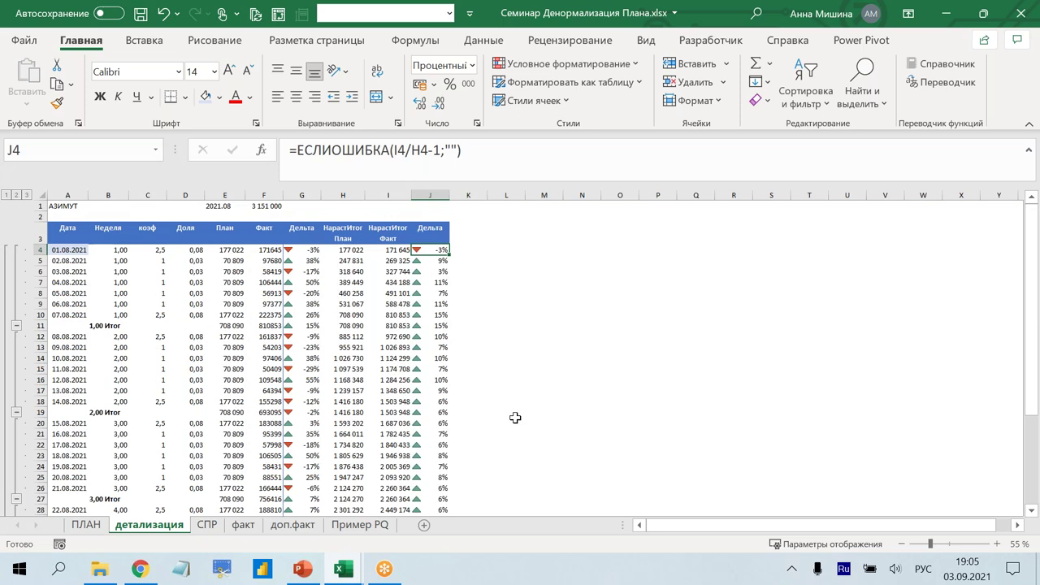
left_click(302, 569)
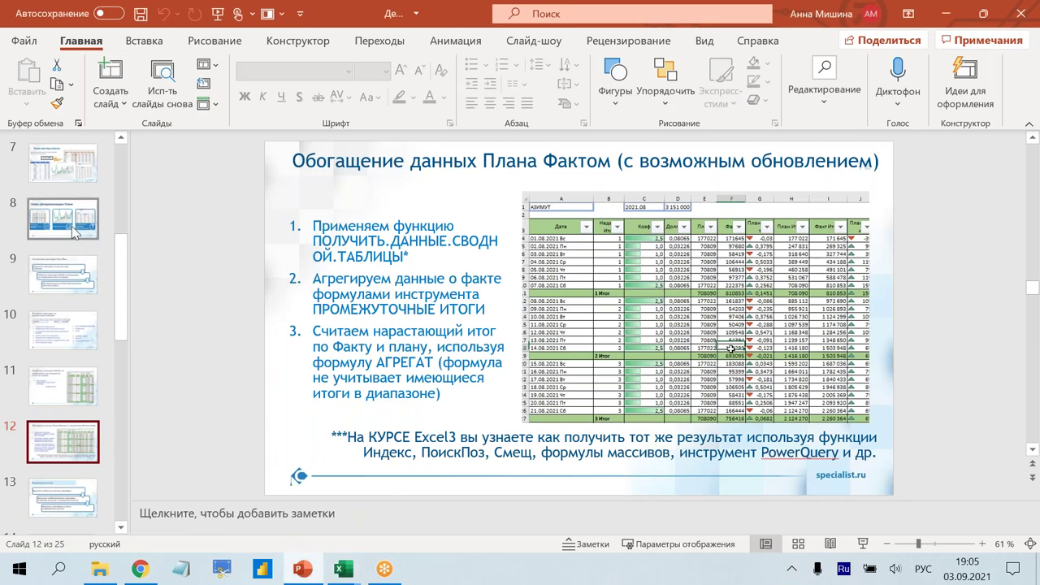
- View slide 8, then slide 13 'Визуализация отчета', and return to the seminar workbook
left_click(63, 217)
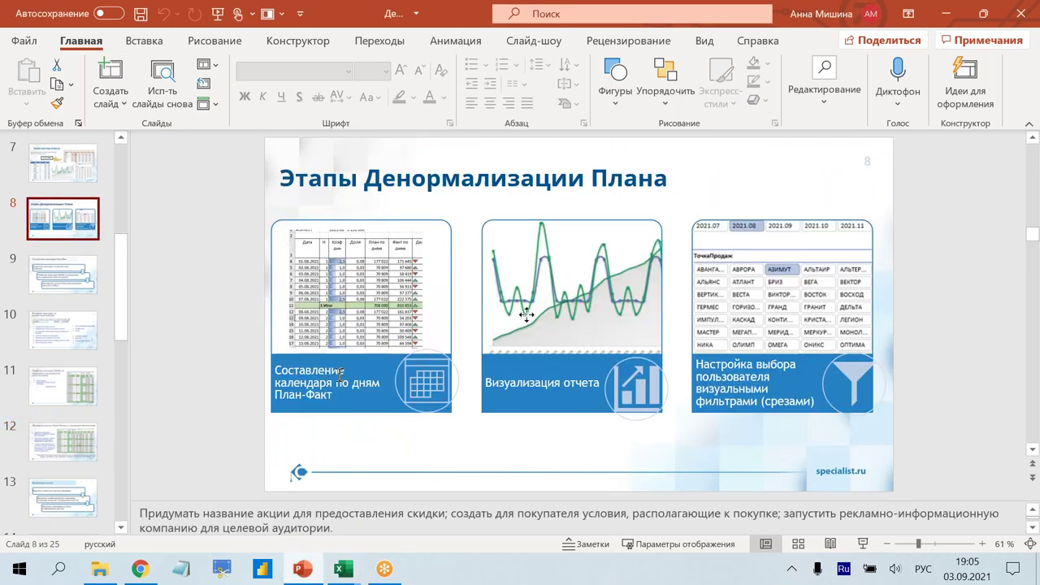
scroll(65, 382, "down", 1)
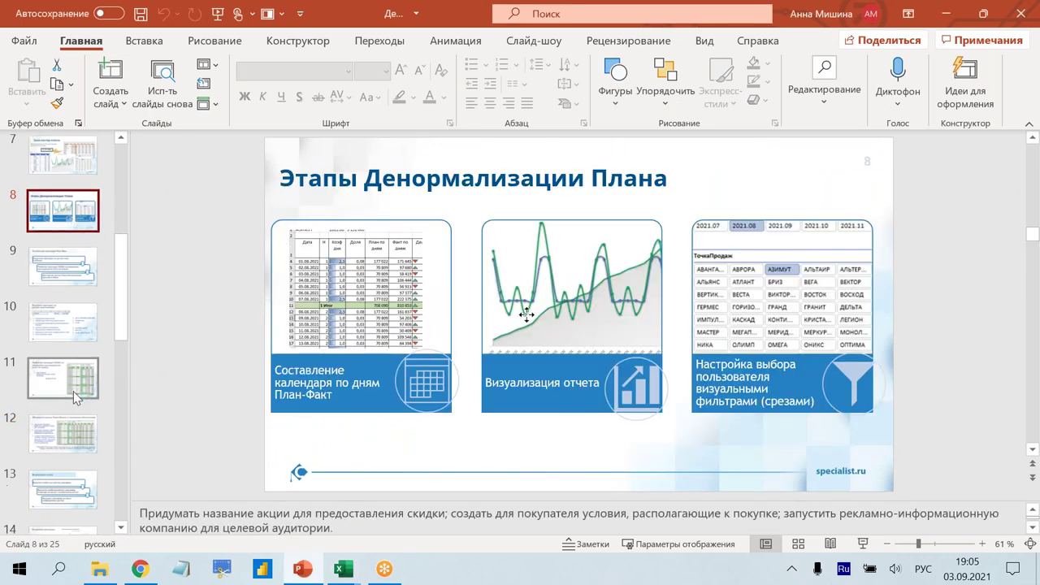
left_click(65, 457)
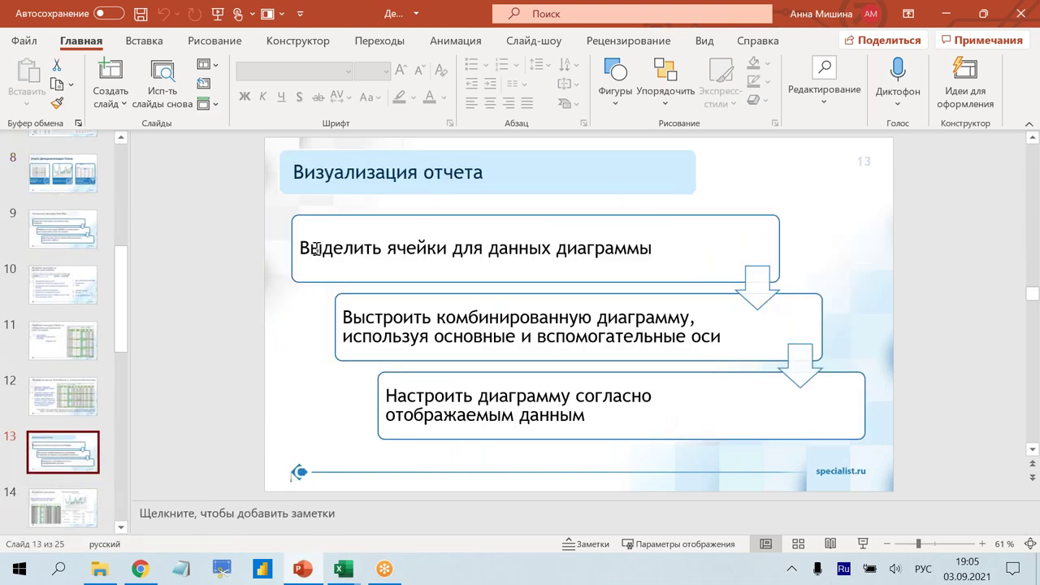
left_click(343, 568)
left_click(422, 520)
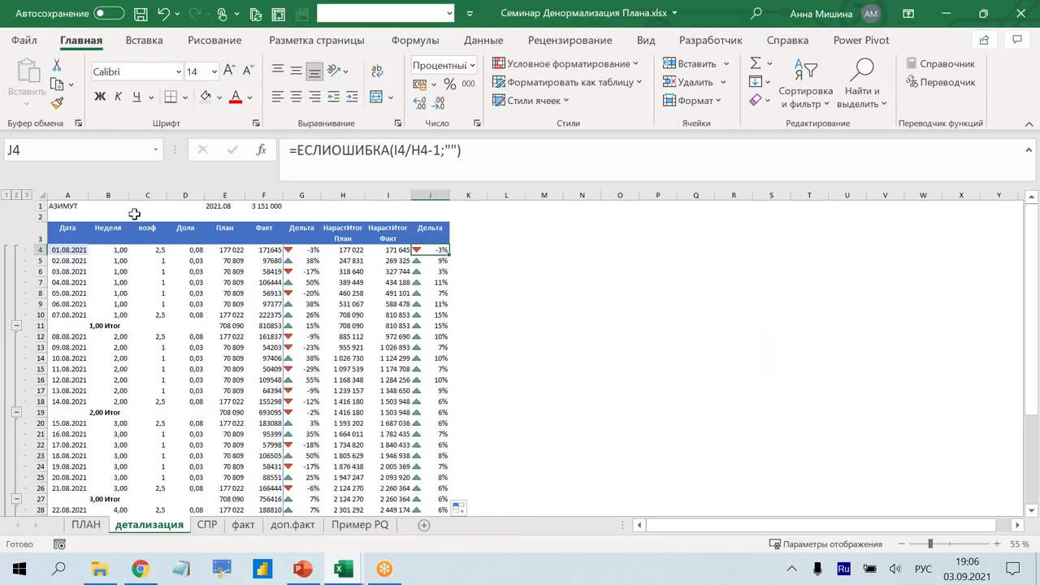
- Expand the grouped helper columns B–D using the Data tab's outline controls
left_click_drag(114, 195, 195, 205)
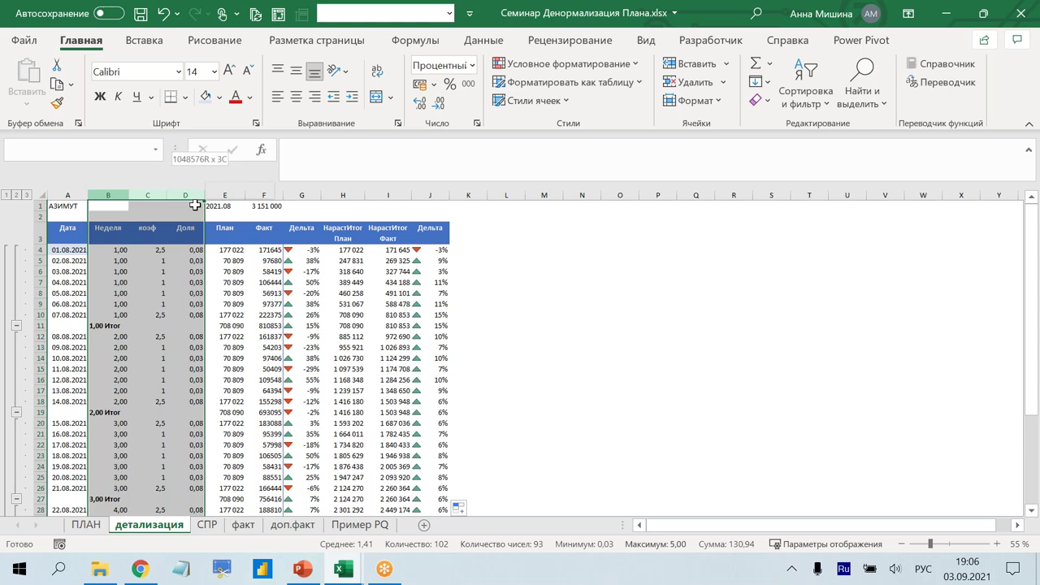
left_click(468, 45)
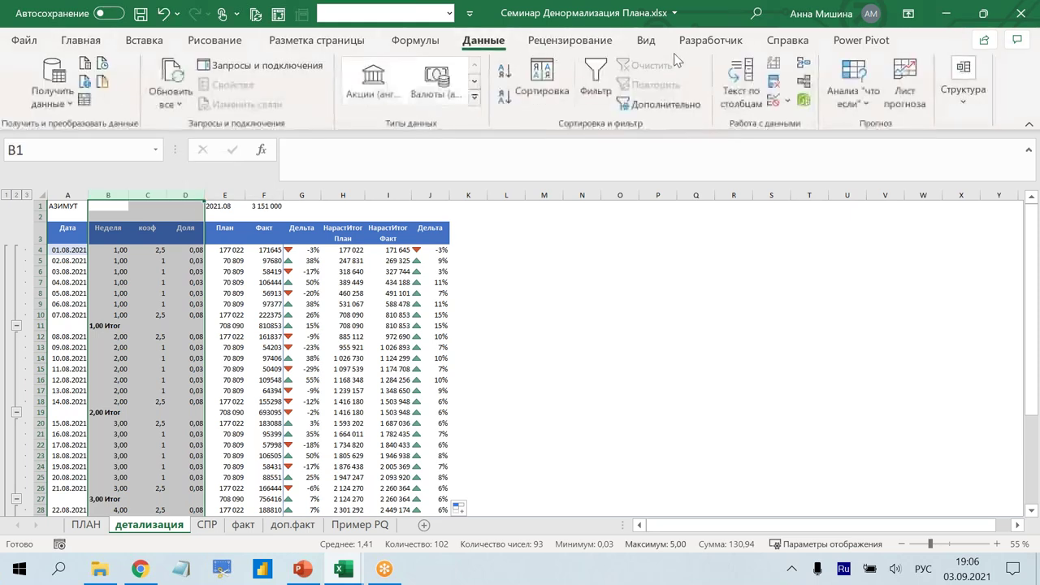
left_click(956, 99)
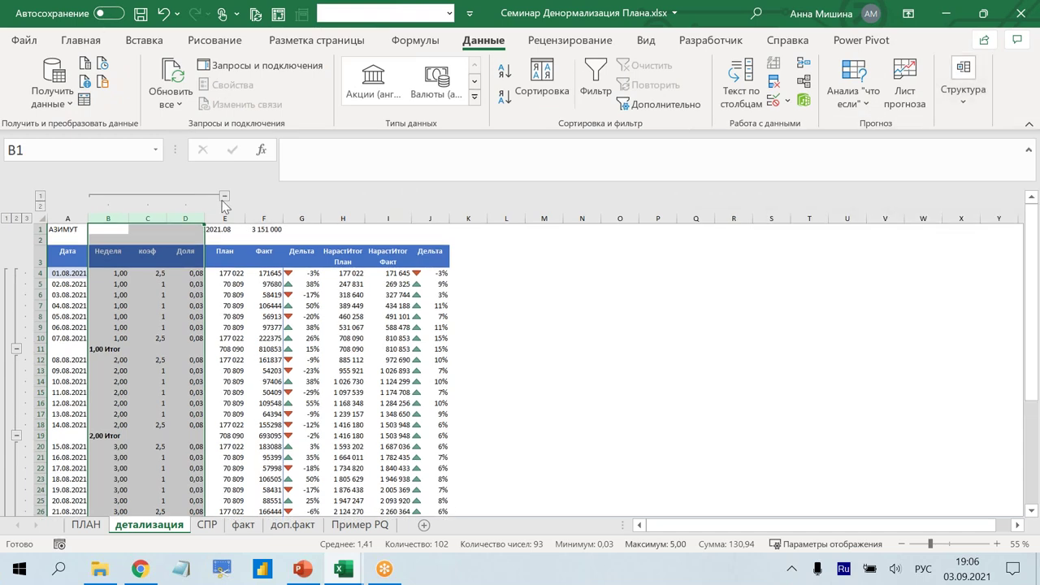
left_click(225, 197)
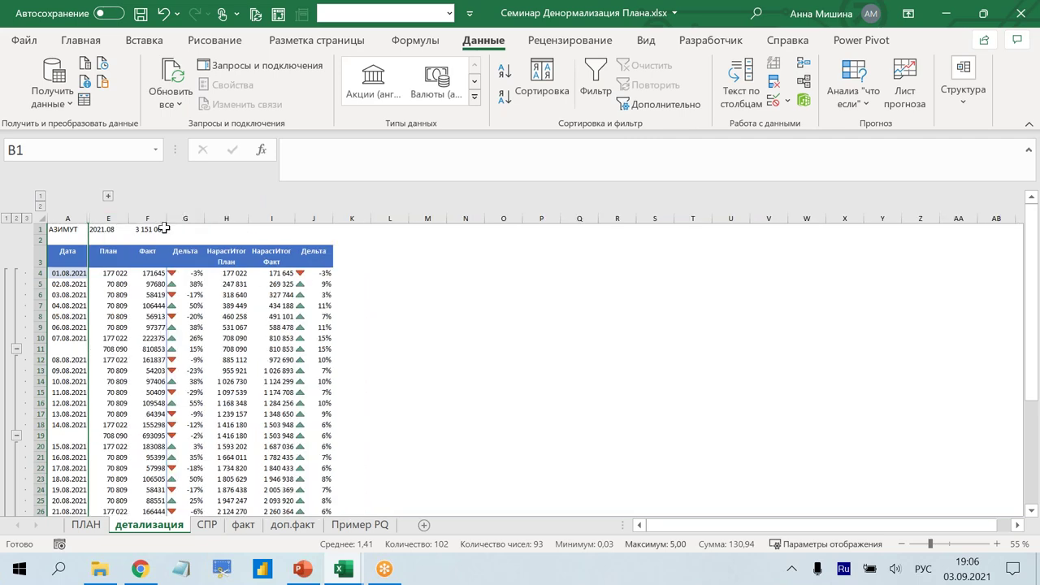
left_click(108, 196)
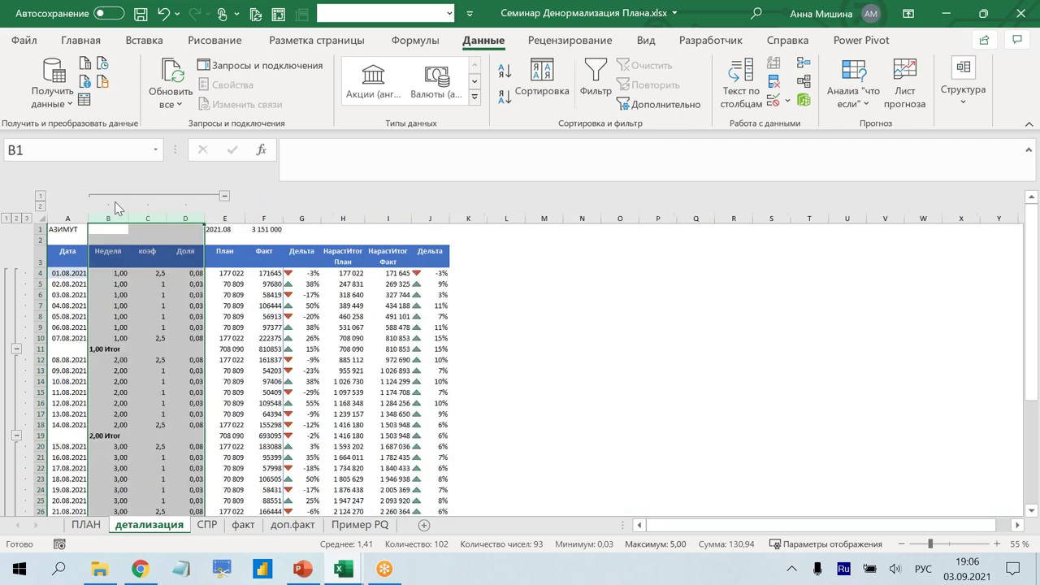
left_click(382, 379)
- Select the table from the Дата header in A3 down to the Общий итог row in J40
scroll(292, 333, "down", 3)
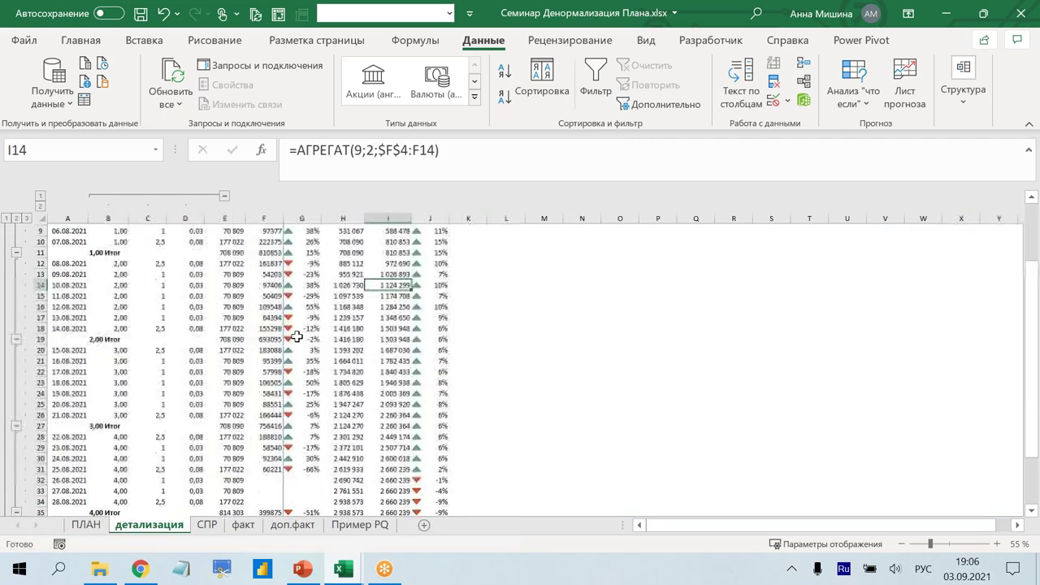
scroll(379, 395, "down", 3)
left_click(435, 463)
left_click_drag(435, 461, 343, 435)
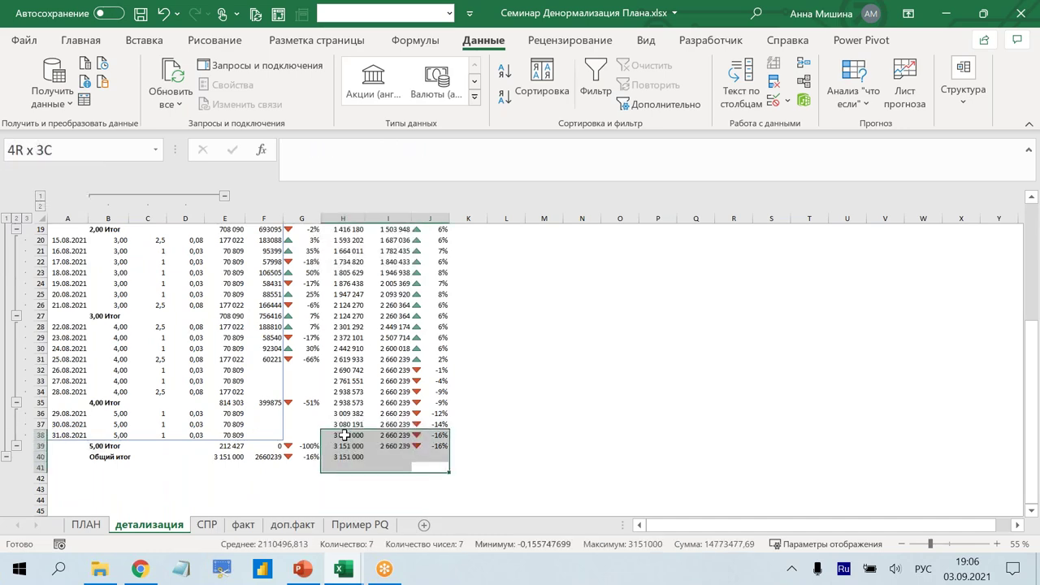
mouse_move(431, 457)
left_mouse_down()
mouse_move(6, 91)
mouse_move(71, 245)
mouse_move(425, 519)
left_mouse_up()
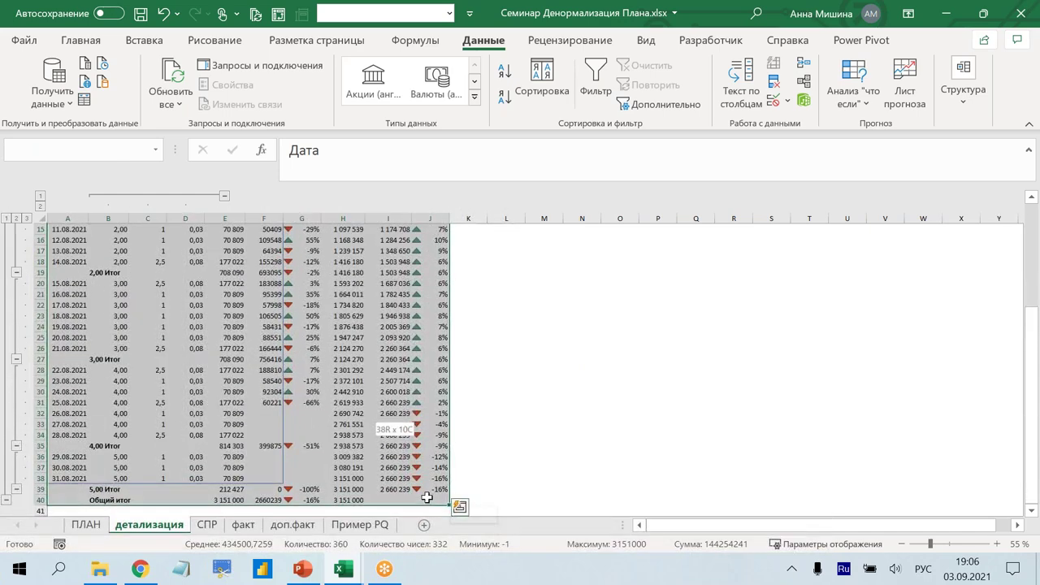
scroll(97, 248, "up", 5)
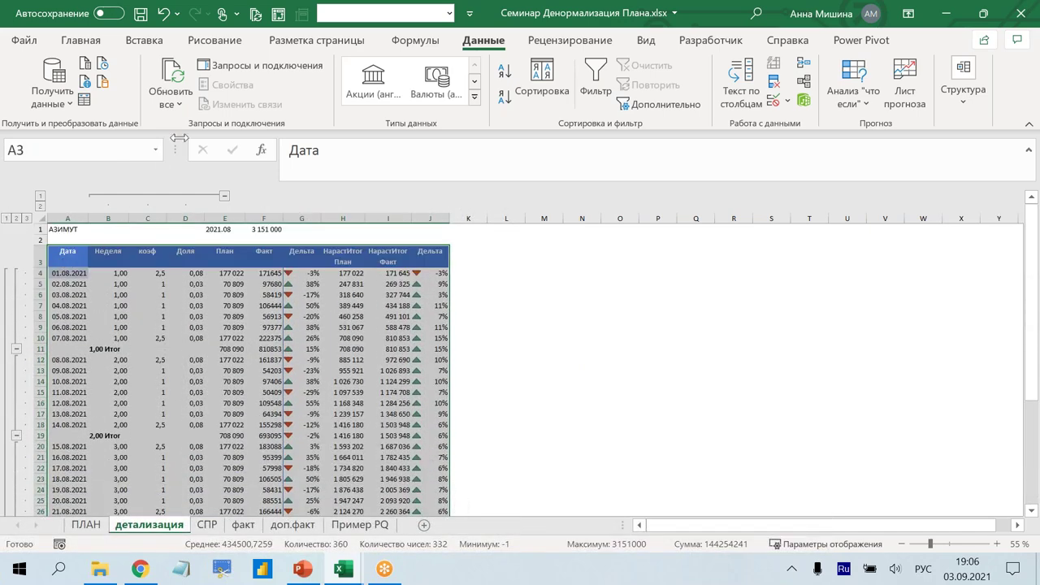
- Start a new formula-based conditional formatting rule referencing the column-locked cell $A3
left_click(62, 45)
left_click(566, 63)
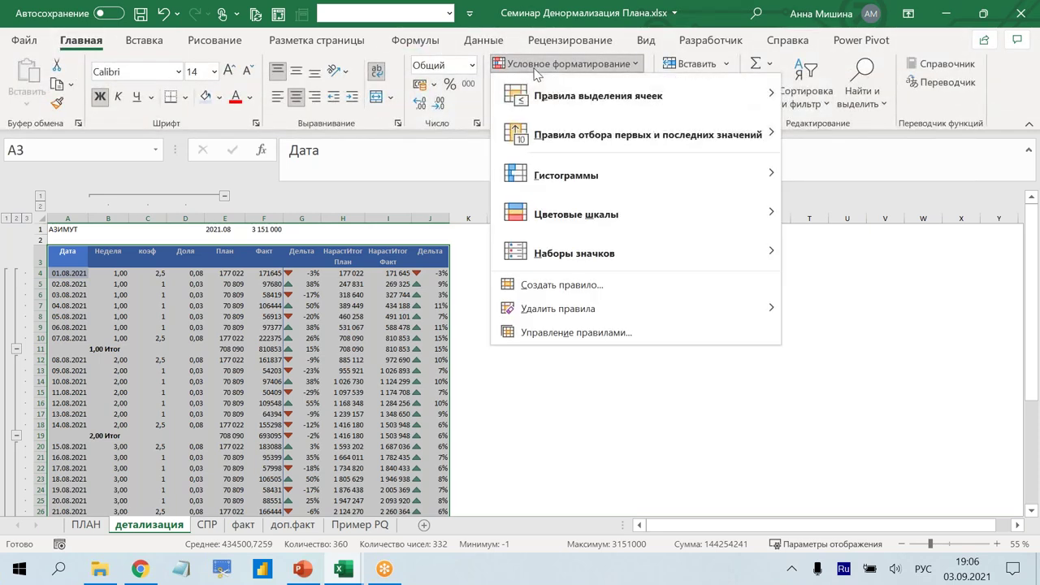
left_click(553, 284)
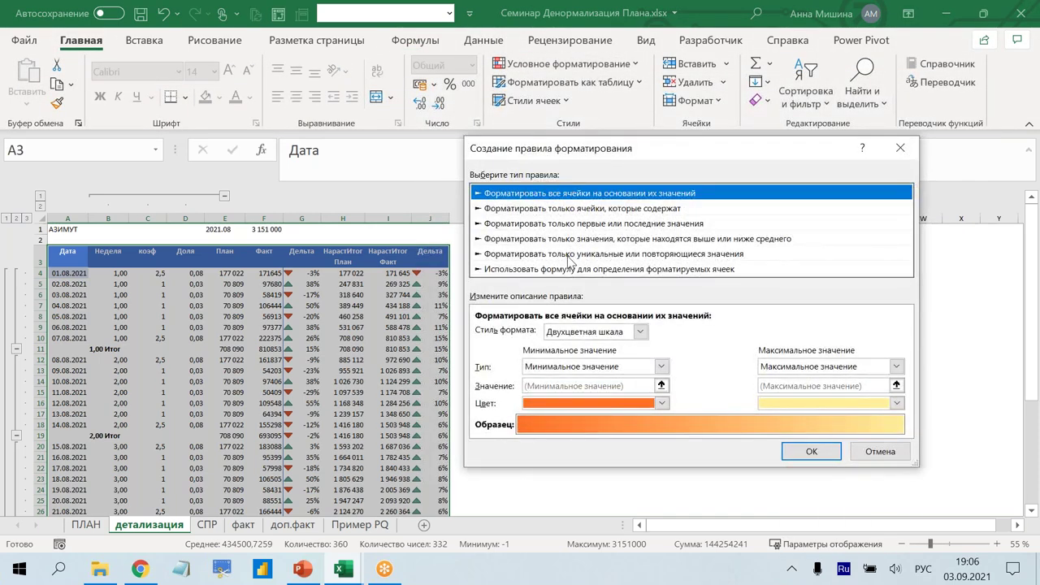
left_click(559, 269)
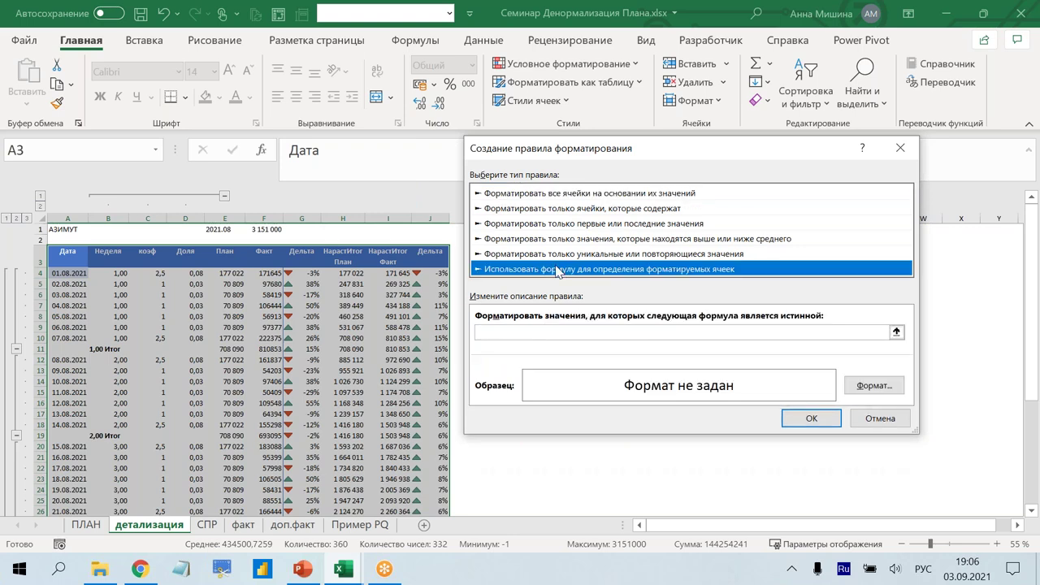
left_click(495, 330)
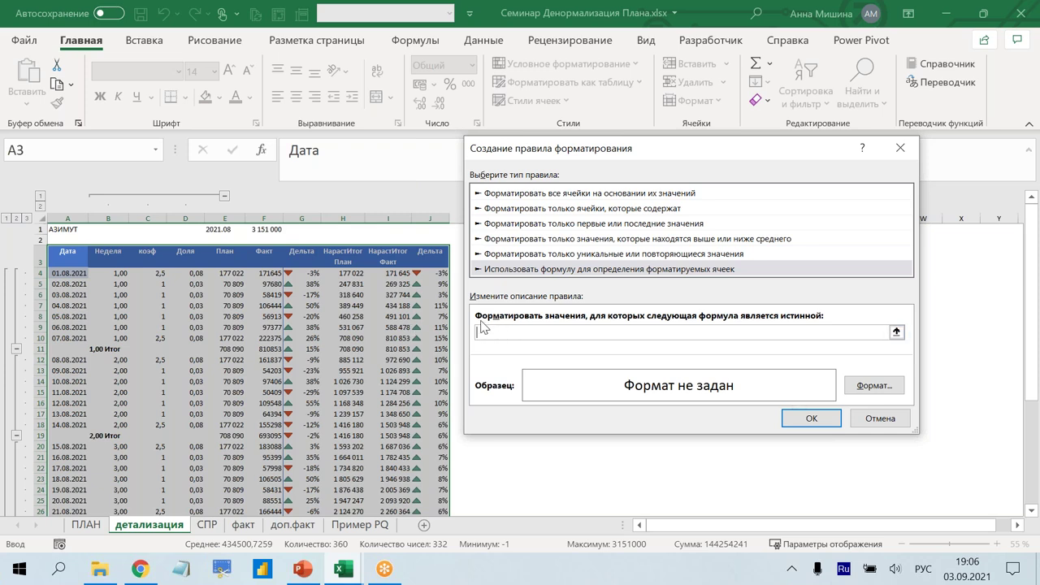
left_click_drag(468, 306, 850, 325)
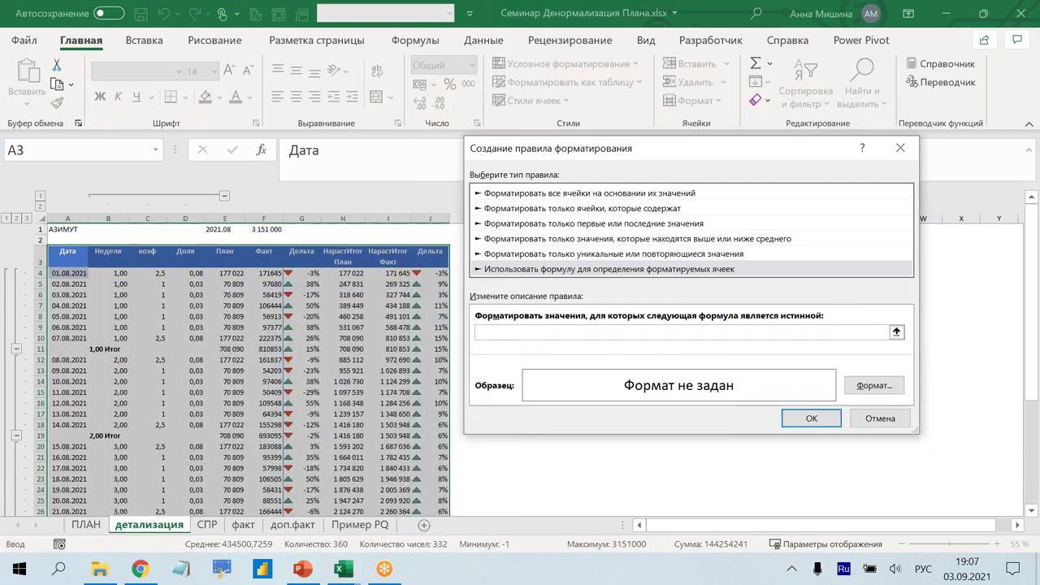
left_click(72, 260)
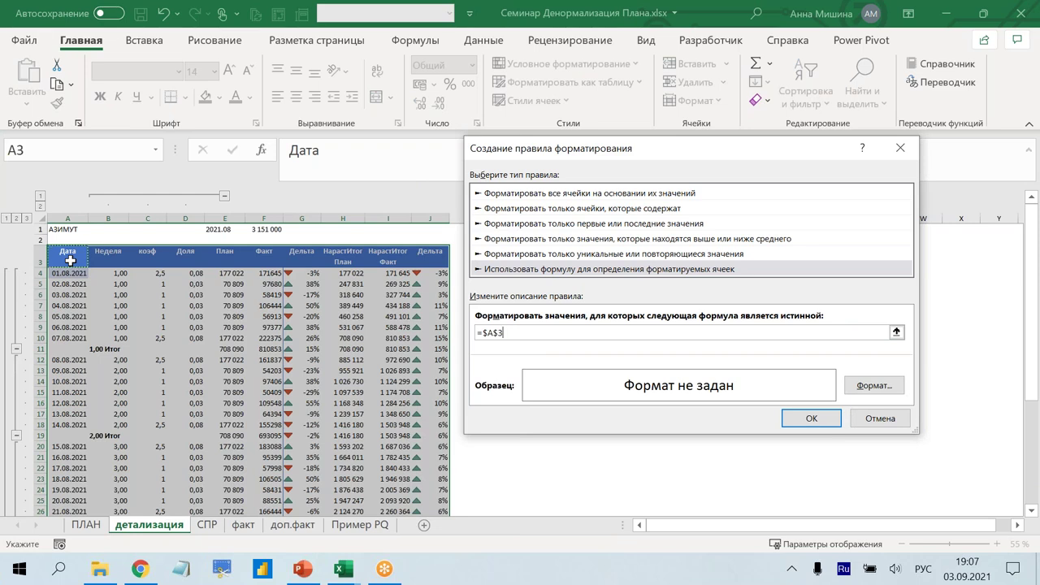
key("F4")
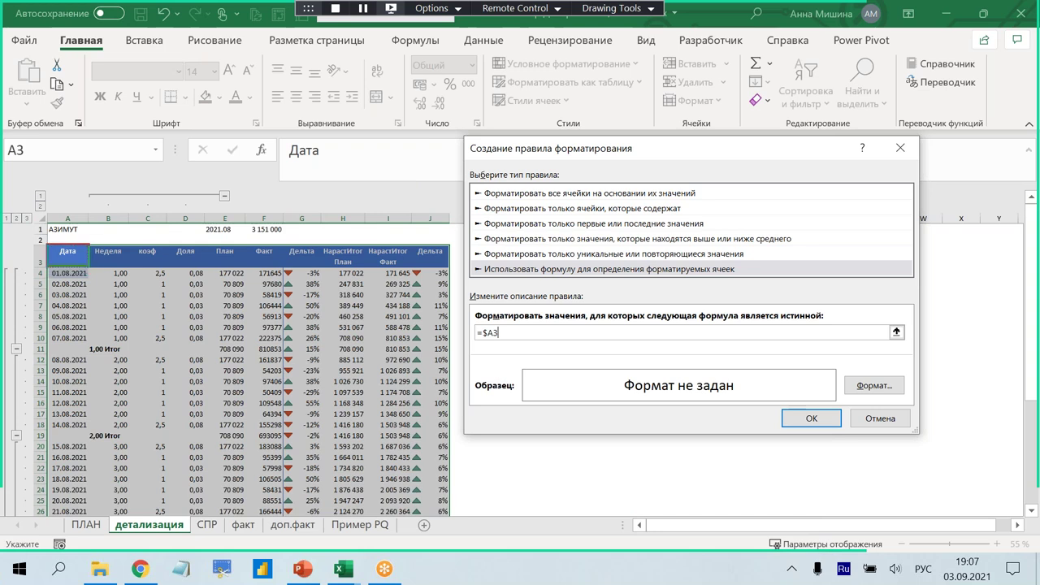
left_click_drag(59, 276, 60, 406)
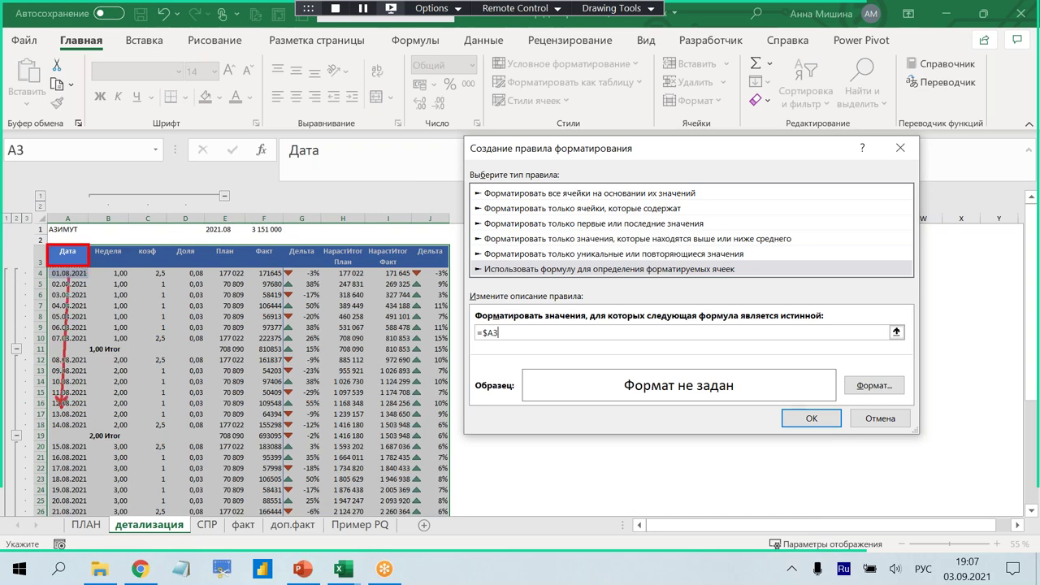
left_click_drag(91, 255, 406, 255)
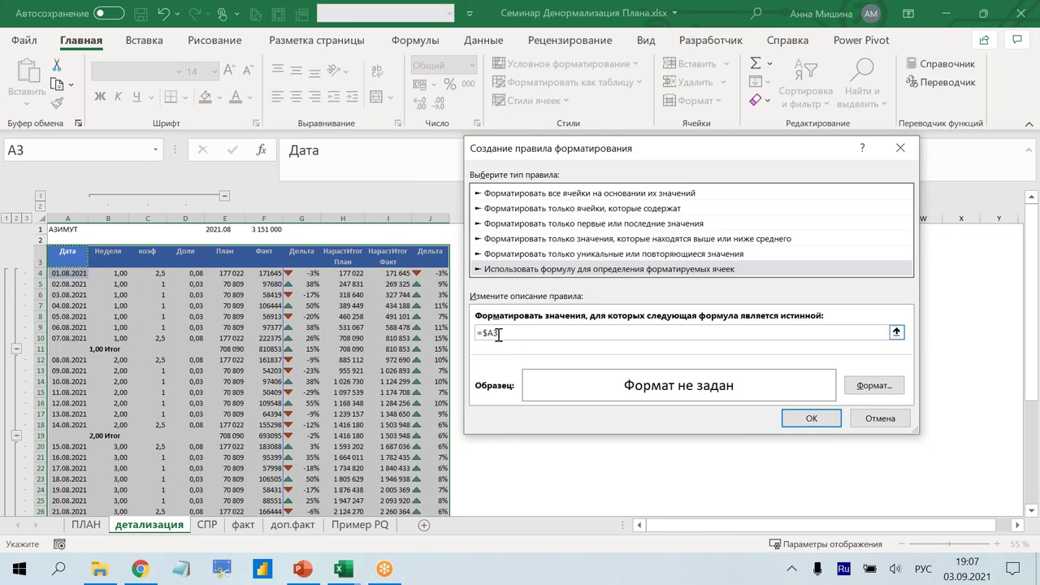
type("=0")
- Format matching rows with dark blue borders and bold text, then apply the rule
left_click(871, 387)
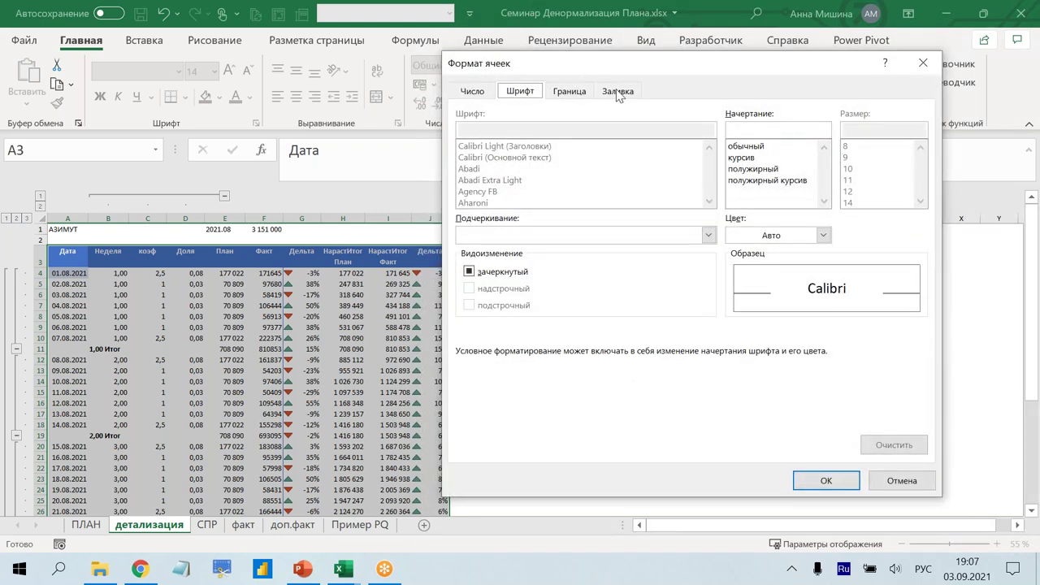
left_click(574, 94)
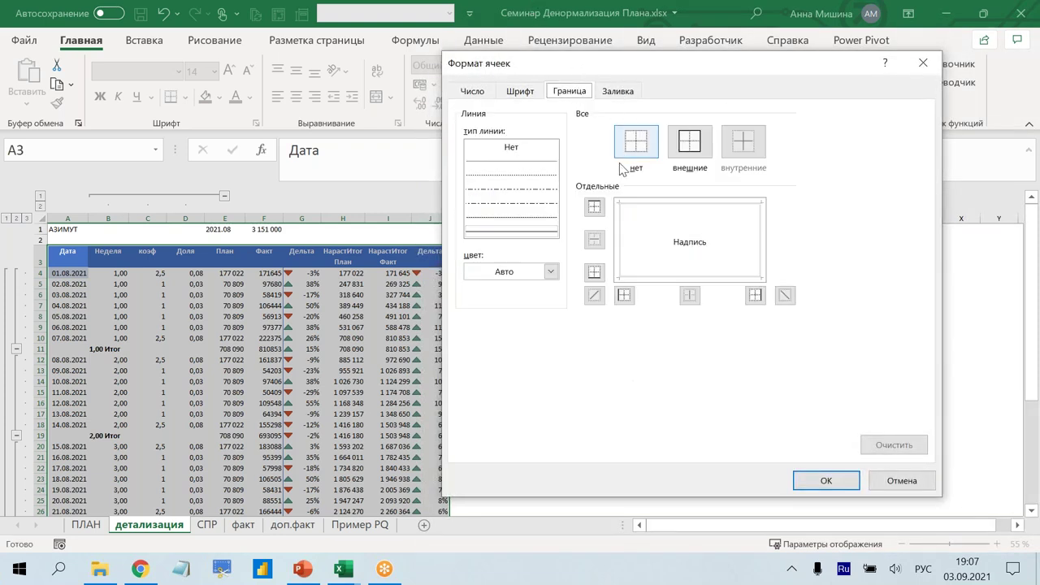
left_click(551, 271)
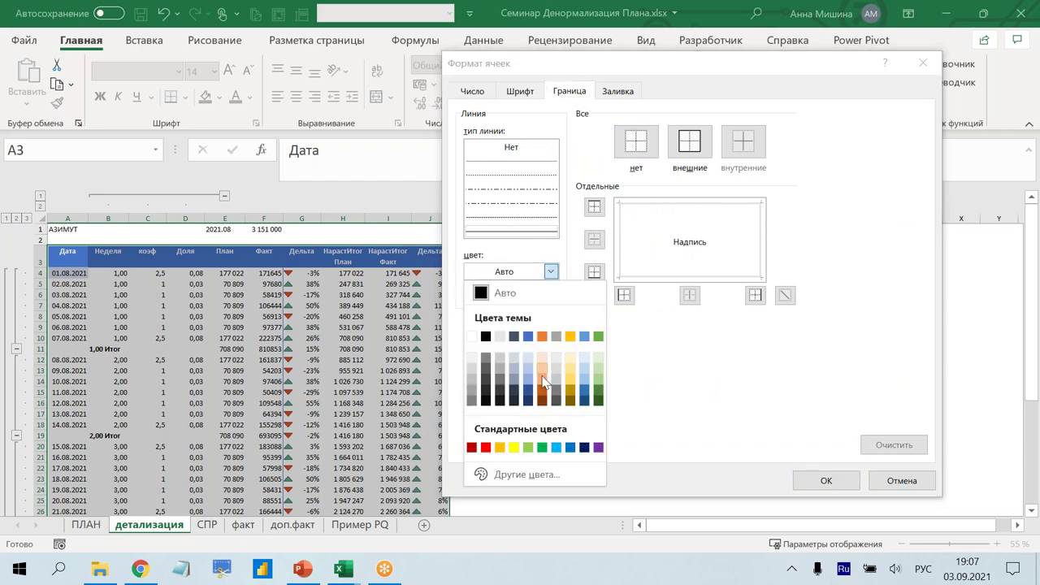
left_click(528, 397)
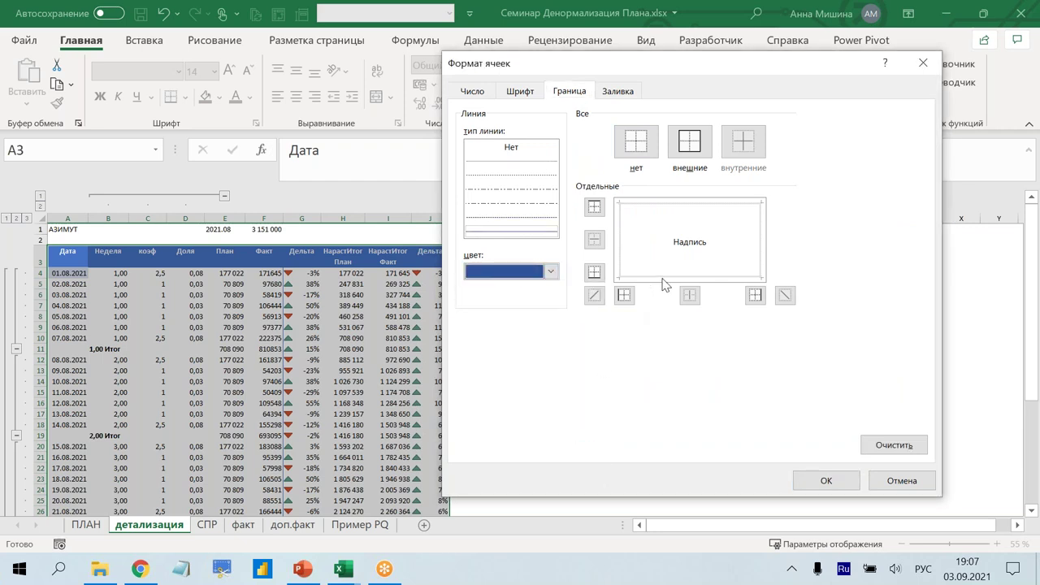
left_click(532, 96)
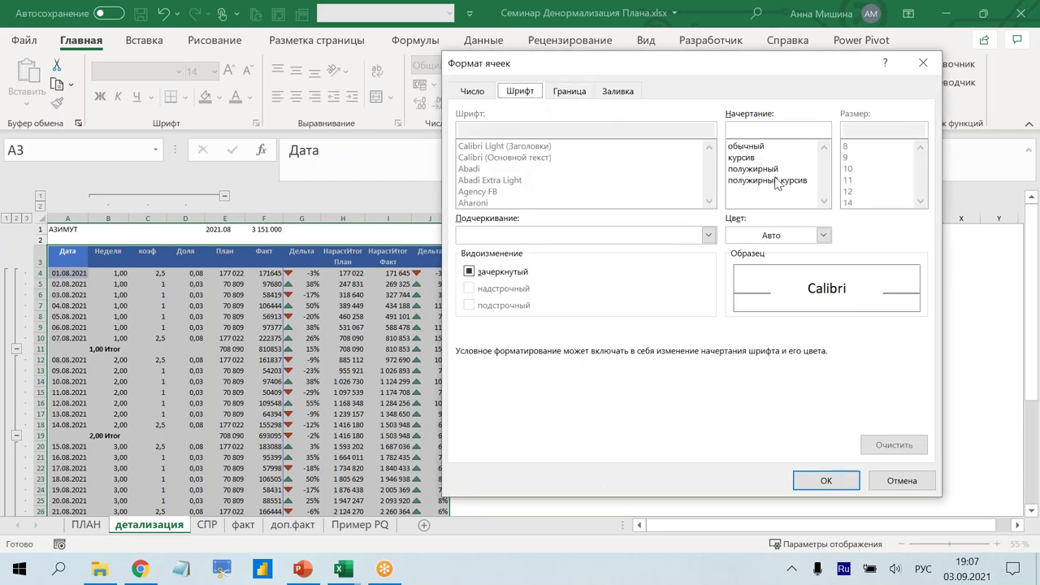
left_click(753, 170)
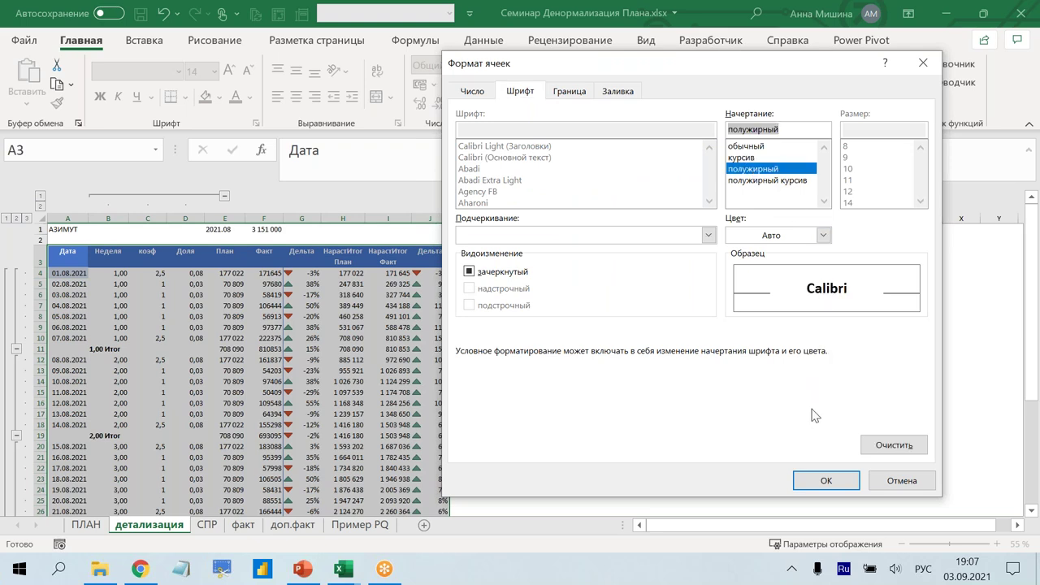
left_click(816, 486)
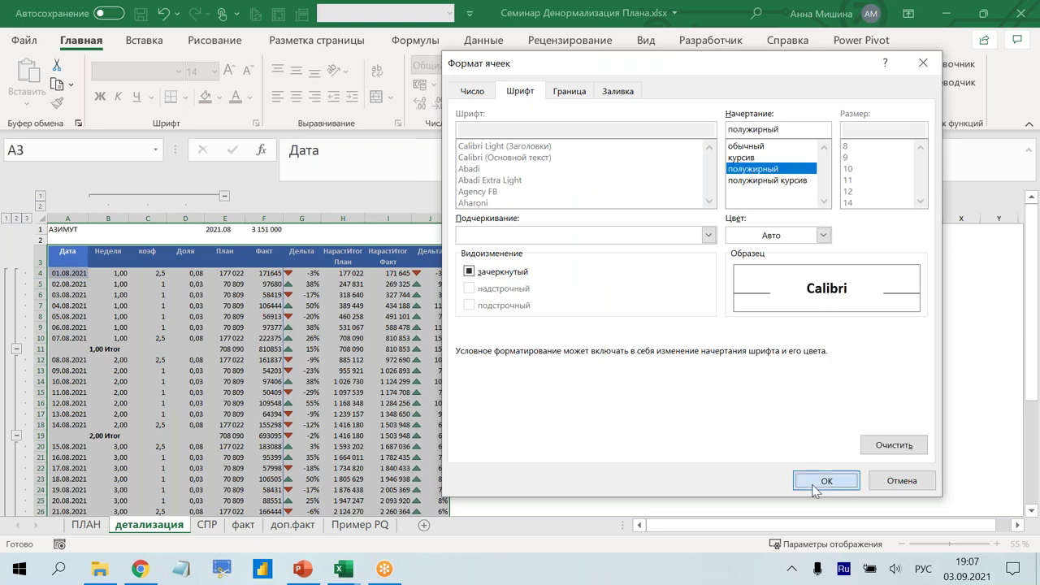
key("Return")
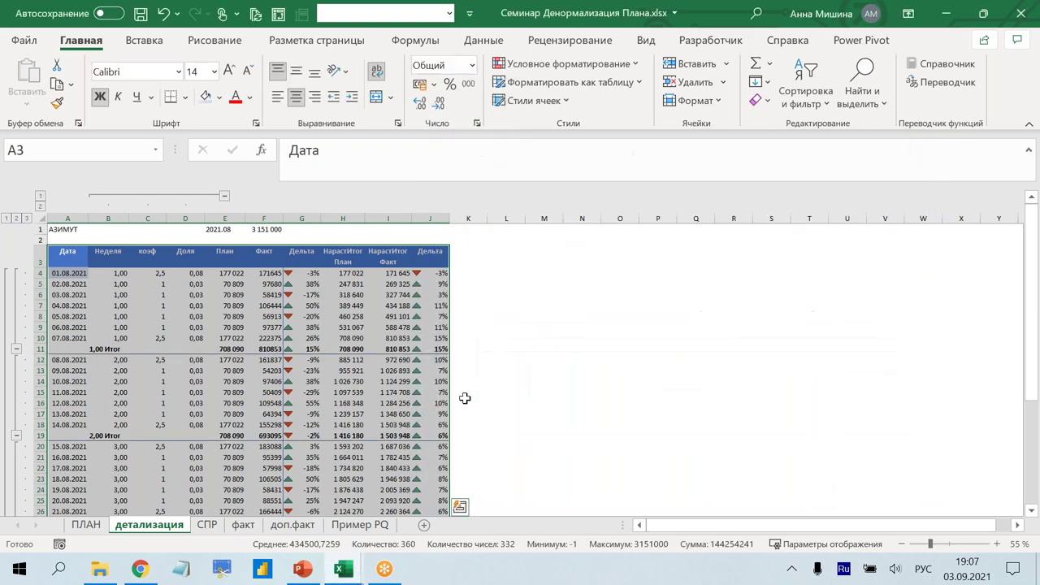
- Collapse helper columns B–D and select the table A3:J40
scroll(372, 355, "down", 2)
scroll(375, 351, "down", 2)
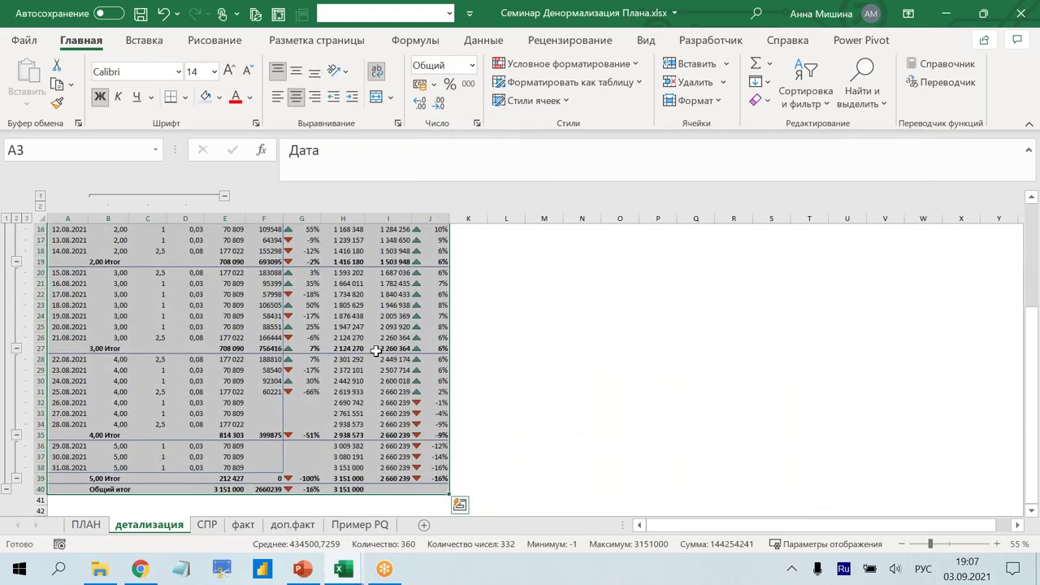
scroll(376, 351, "up", 5)
left_click(517, 327)
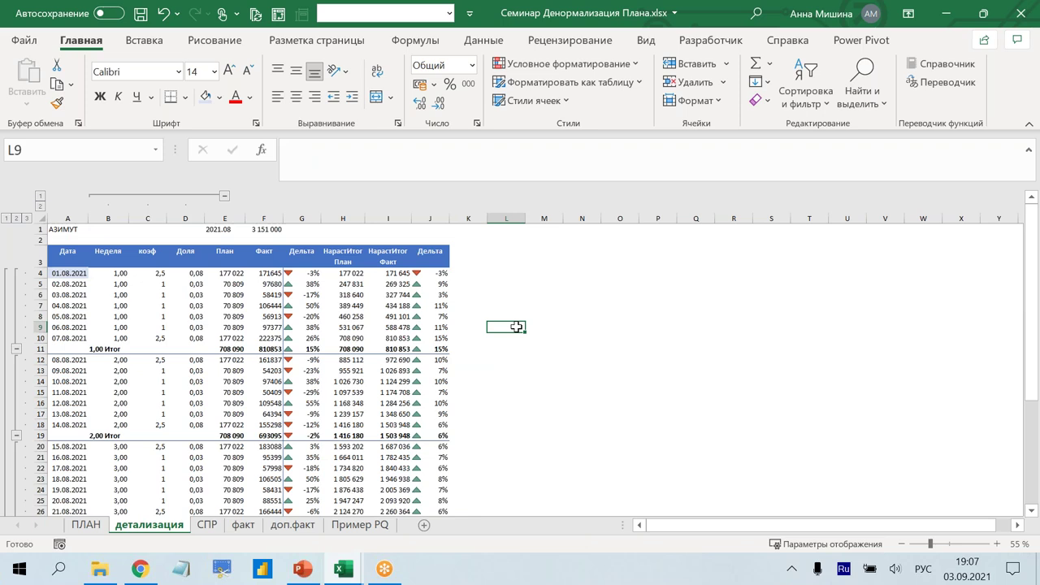
left_click(225, 197)
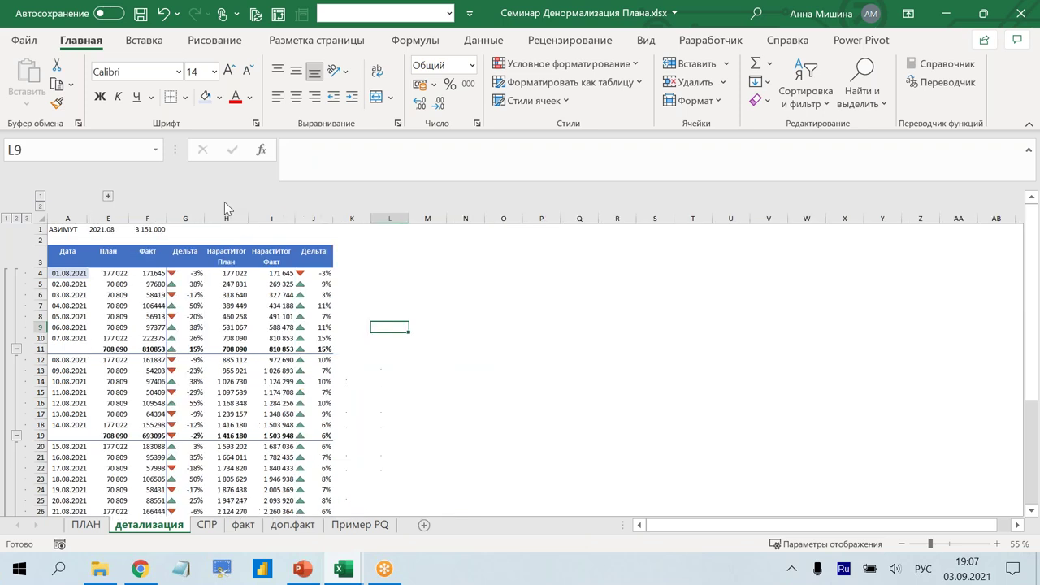
left_click_drag(64, 265, 151, 267)
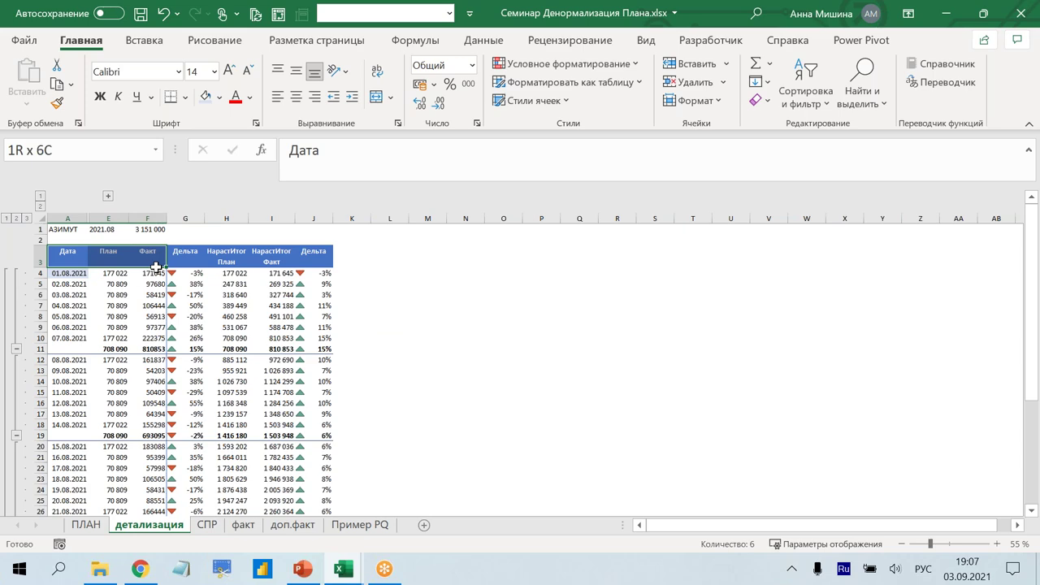
mouse_move(161, 265)
left_mouse_down()
mouse_move(324, 265)
mouse_move(318, 526)
left_mouse_up()
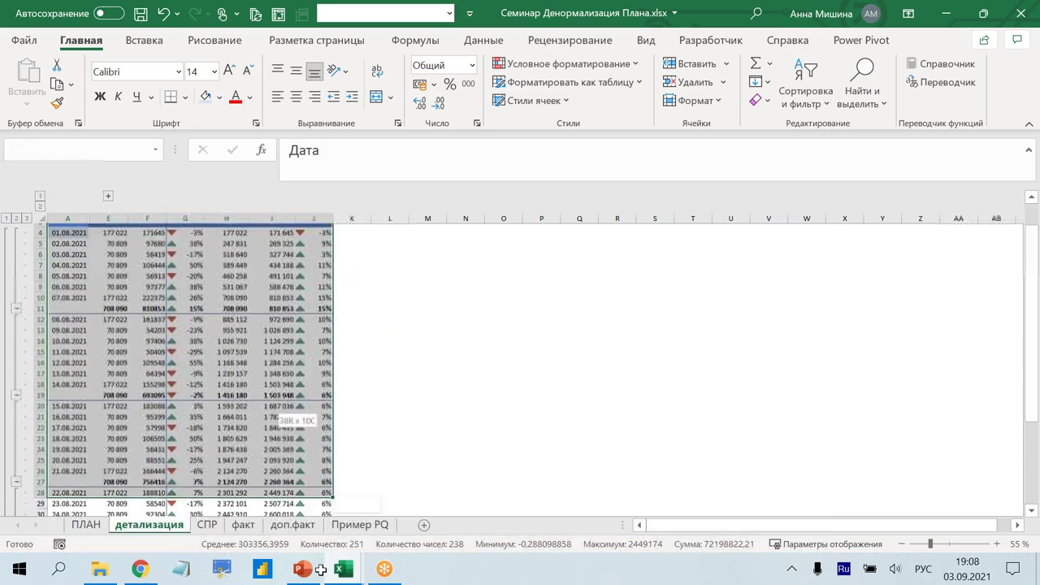
left_click_drag(319, 527, 307, 498)
scroll(357, 461, "up", 5)
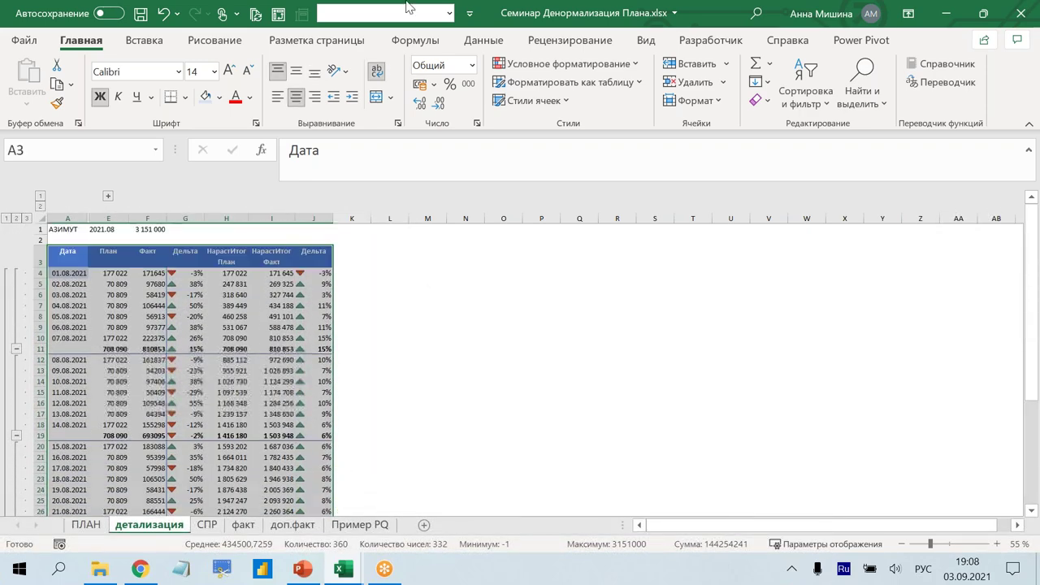
- Insert a line chart with markers and enlarge it beside the table
left_click(154, 43)
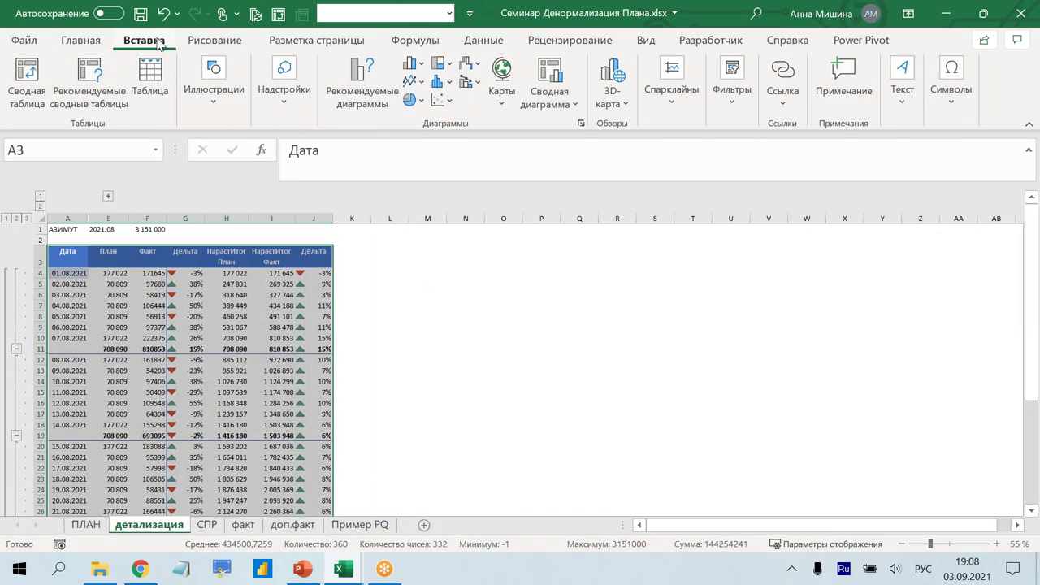
left_click(411, 82)
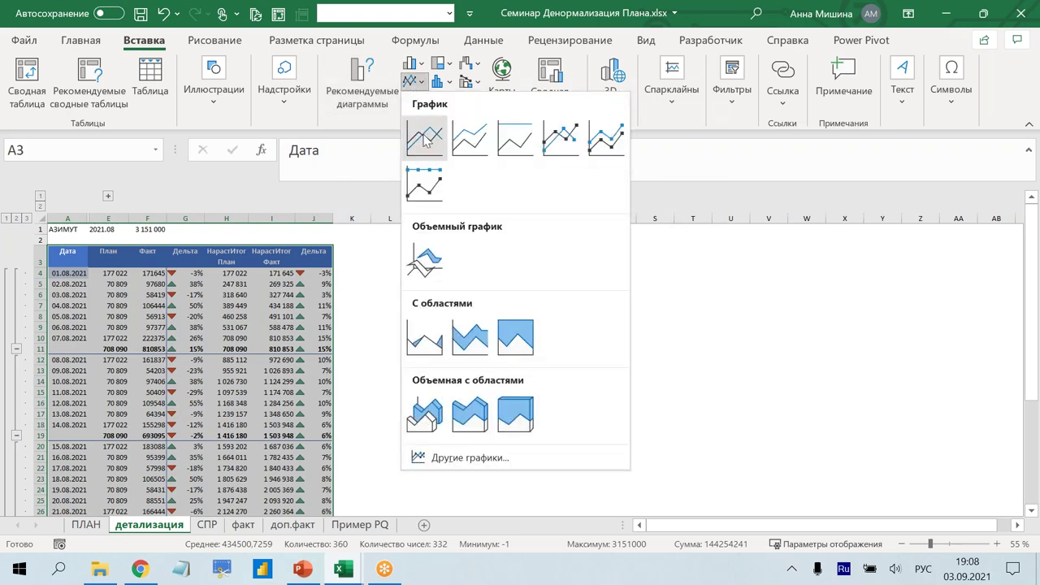
left_click(571, 145)
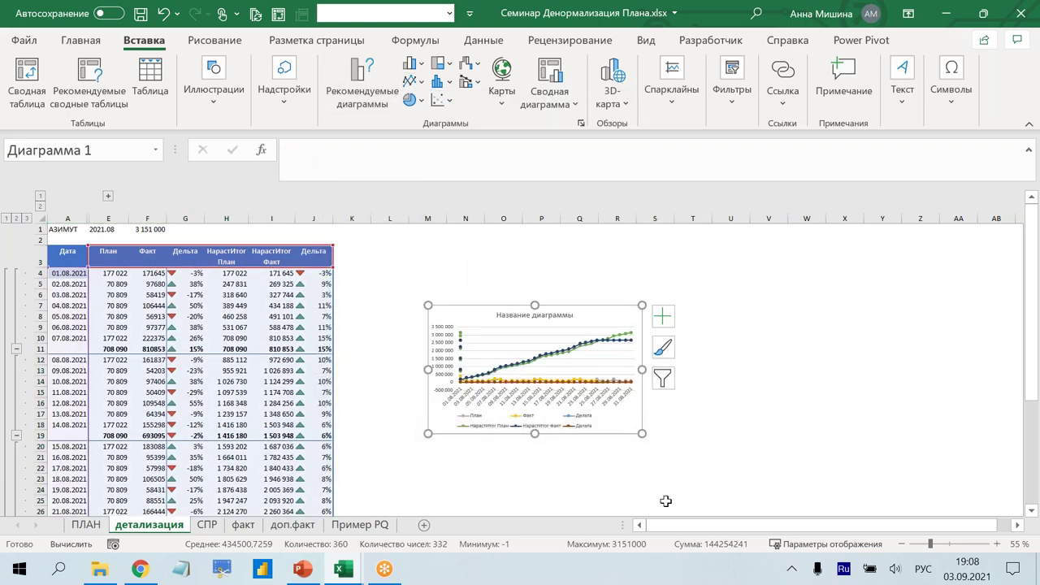
left_click_drag(642, 433, 803, 486)
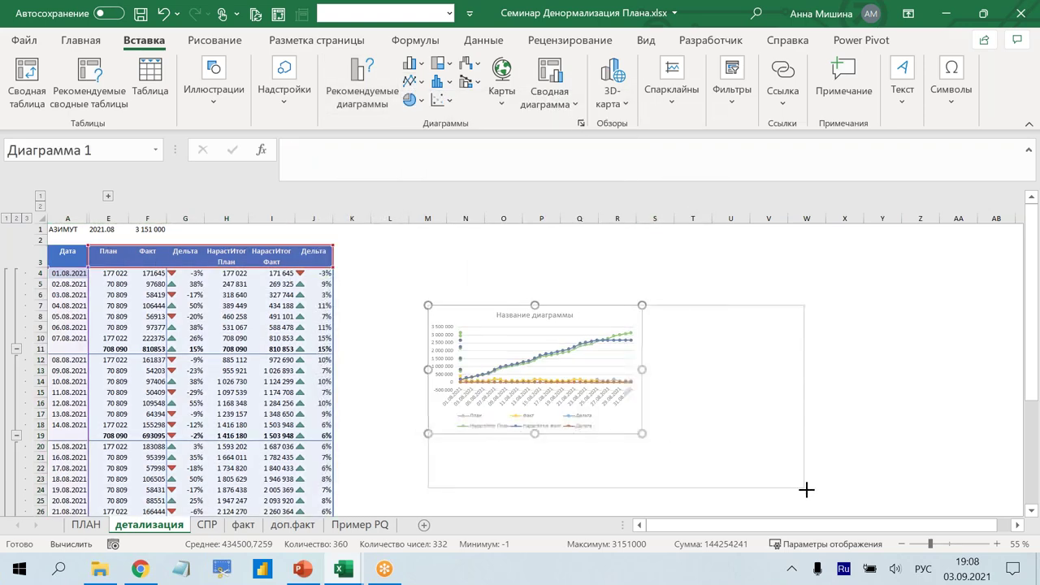
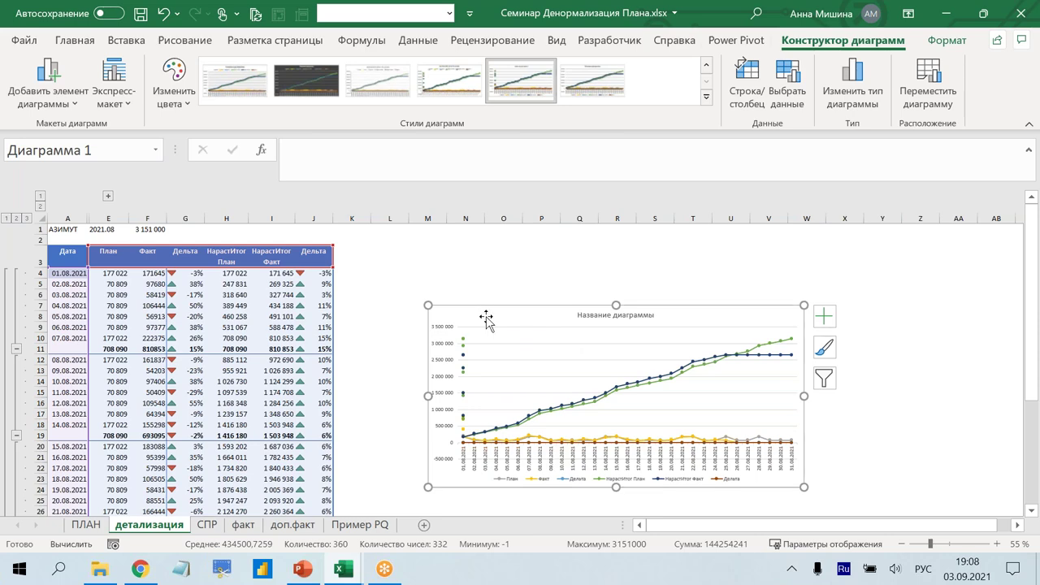
- Delete the old chart and filter Дата to exclude (Пустые), leaving 31 of 36 records
key("Delete")
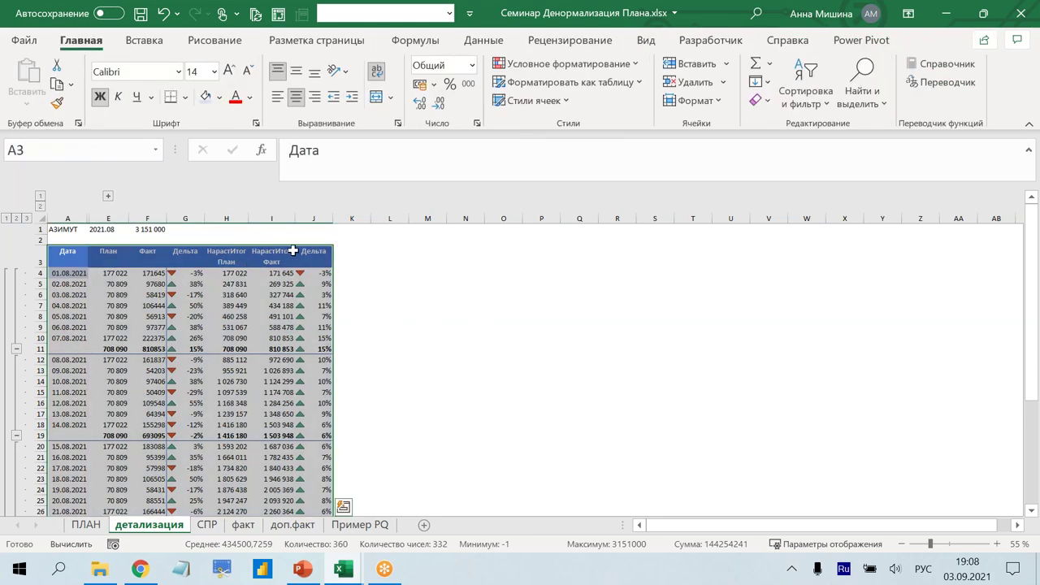
left_click(484, 40)
left_click(606, 75)
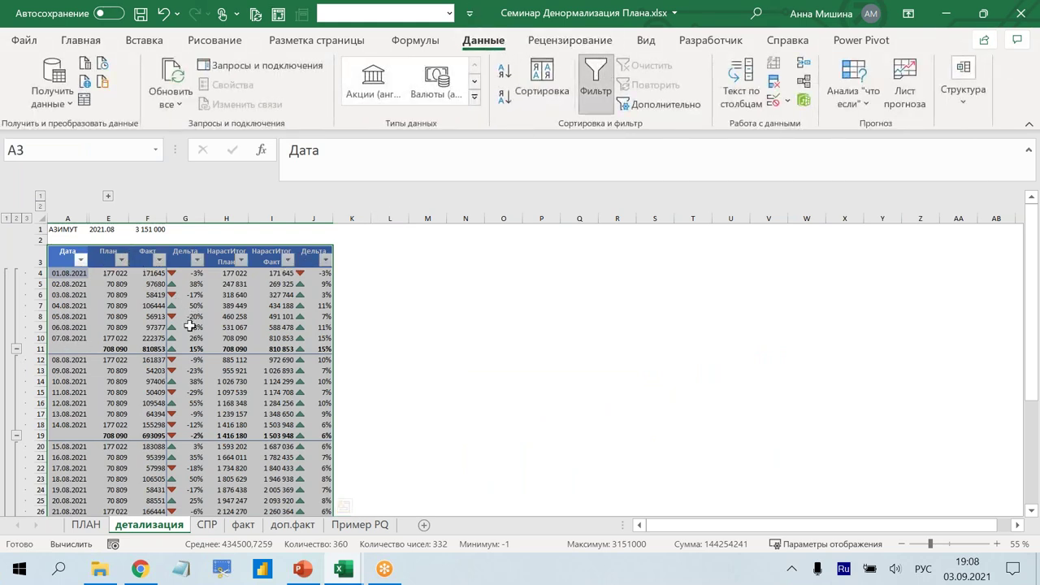
left_click(80, 259)
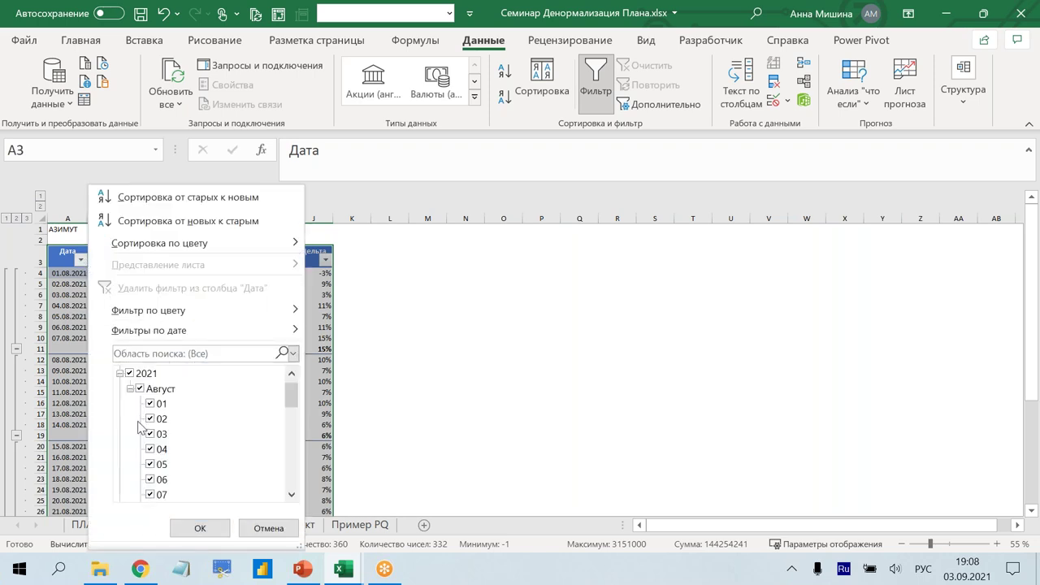
scroll(151, 467, "down", 5)
scroll(151, 455, "down", 4)
left_click(135, 480)
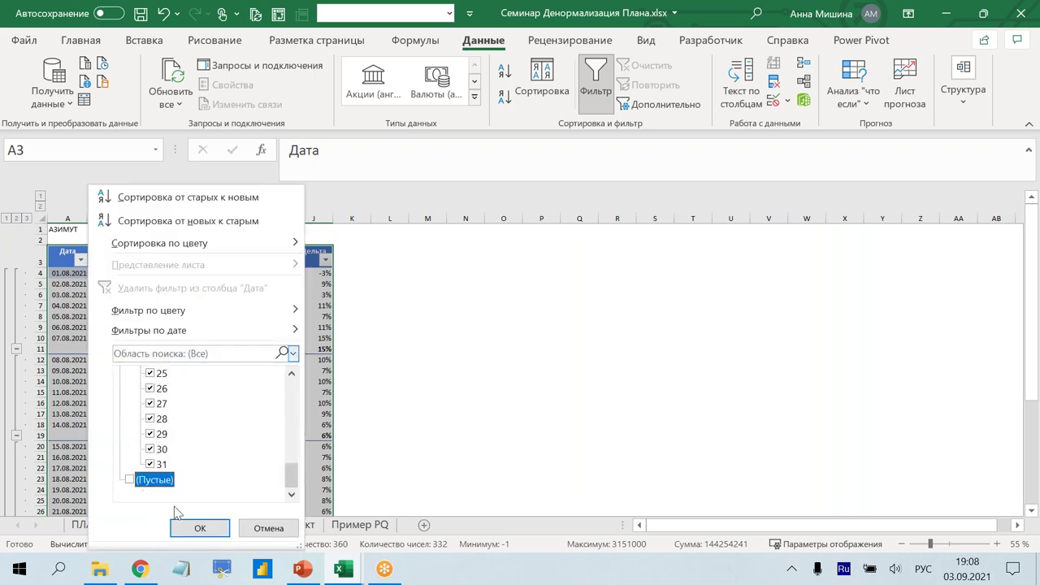
left_click(200, 528)
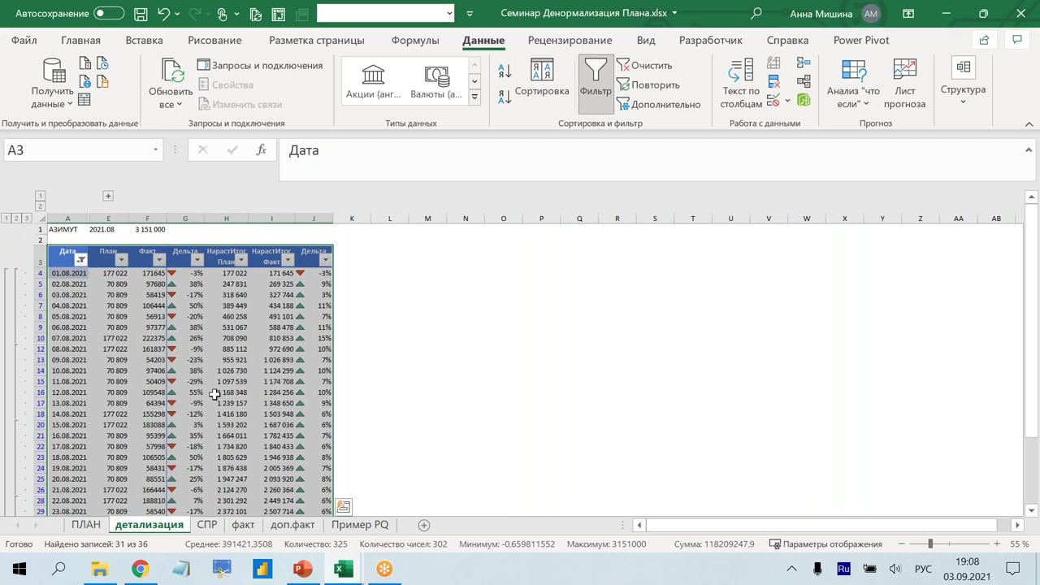
scroll(215, 395, "down", 5)
- Select table rows A3:J40 and try Ctrl+G special selection, cancelling without applying
left_click_drag(319, 438, 42, 272)
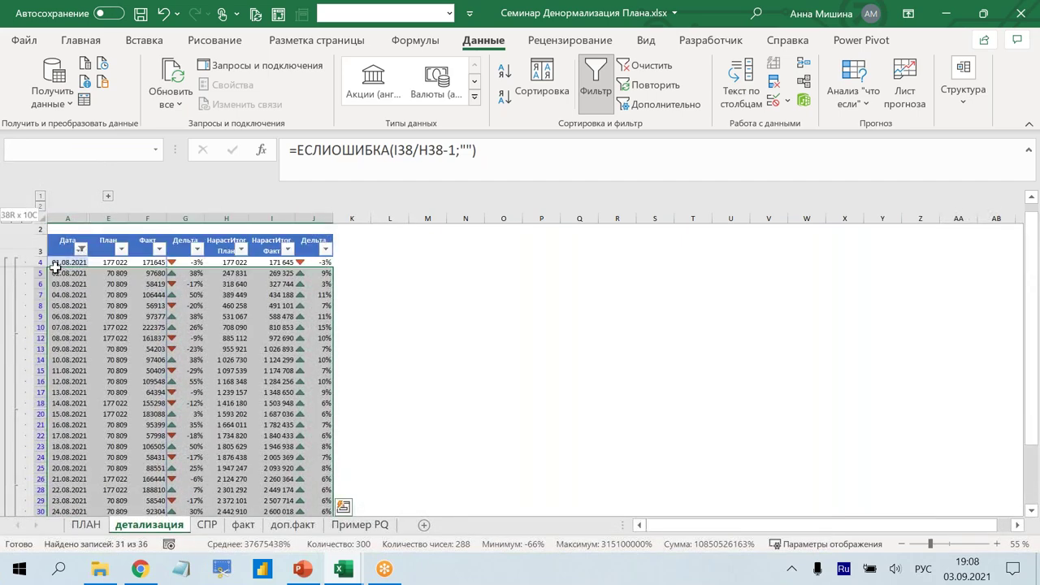
left_click_drag(42, 271, 45, 263)
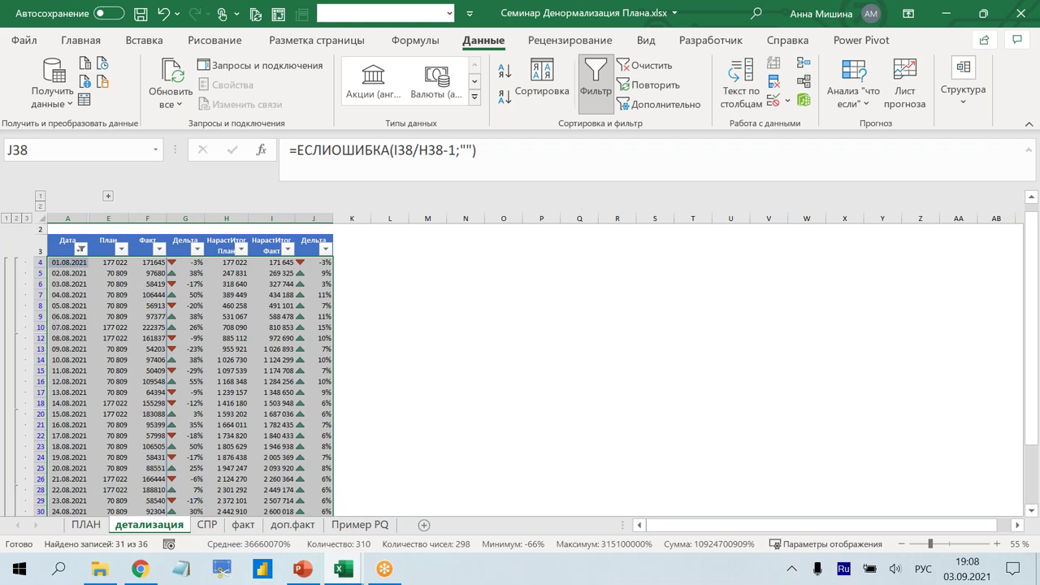
key("ctrl+g")
left_click(603, 356)
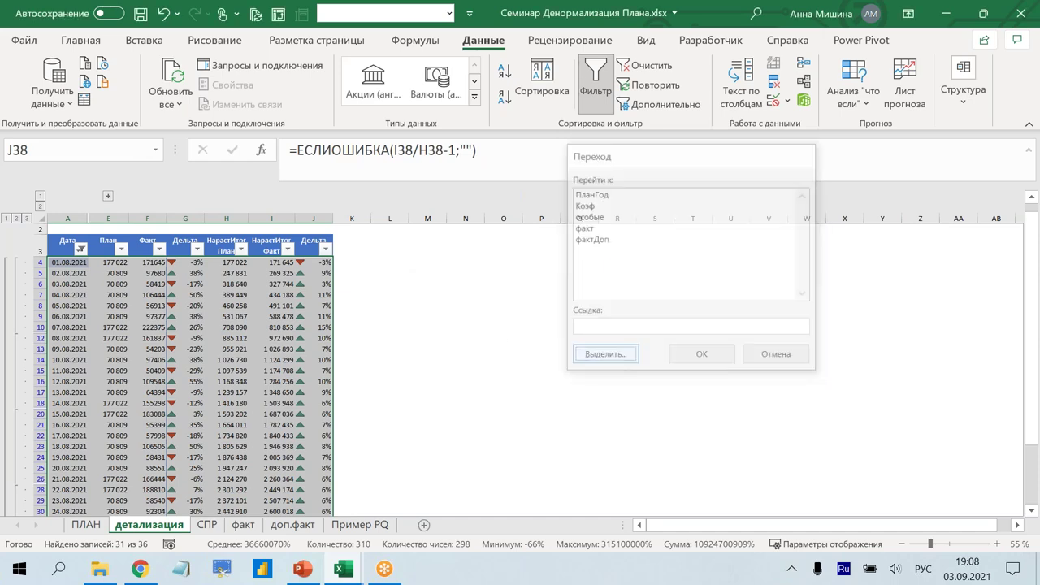
left_click(738, 288)
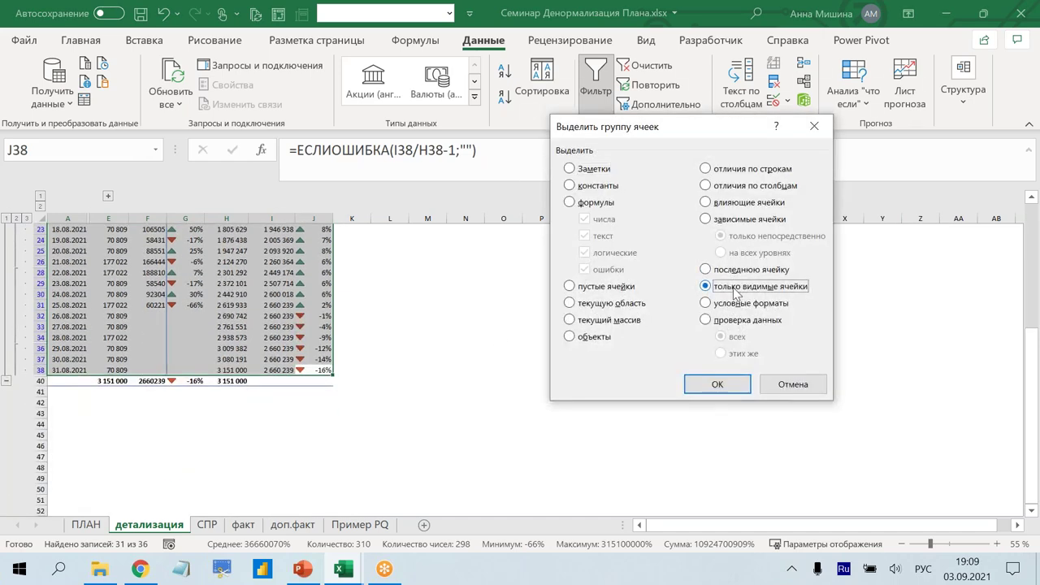
left_click(792, 387)
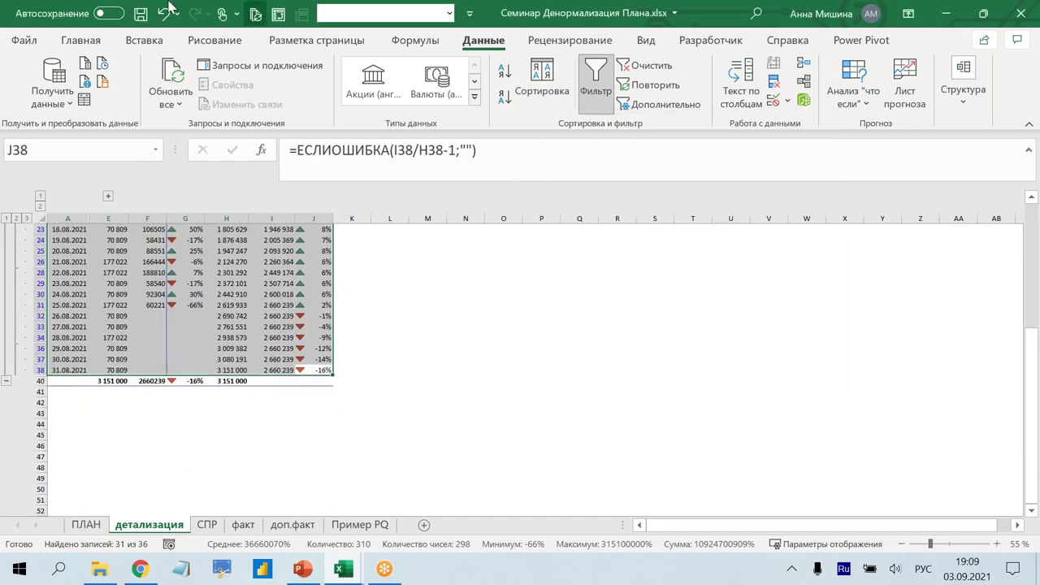
- Limit the selection to visible cells only through Find & Select
left_click(79, 47)
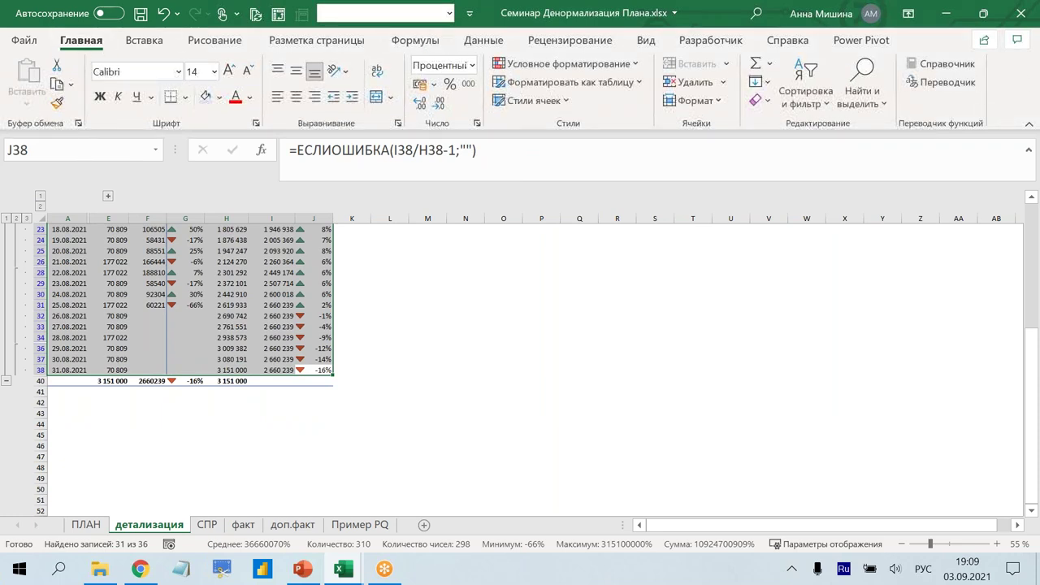
left_click(871, 75)
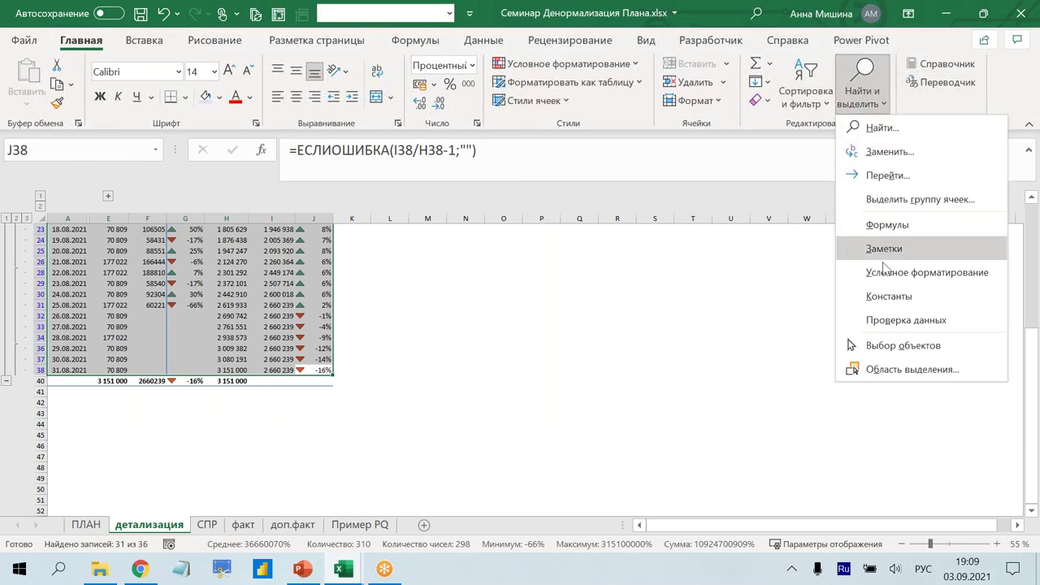
left_click(901, 202)
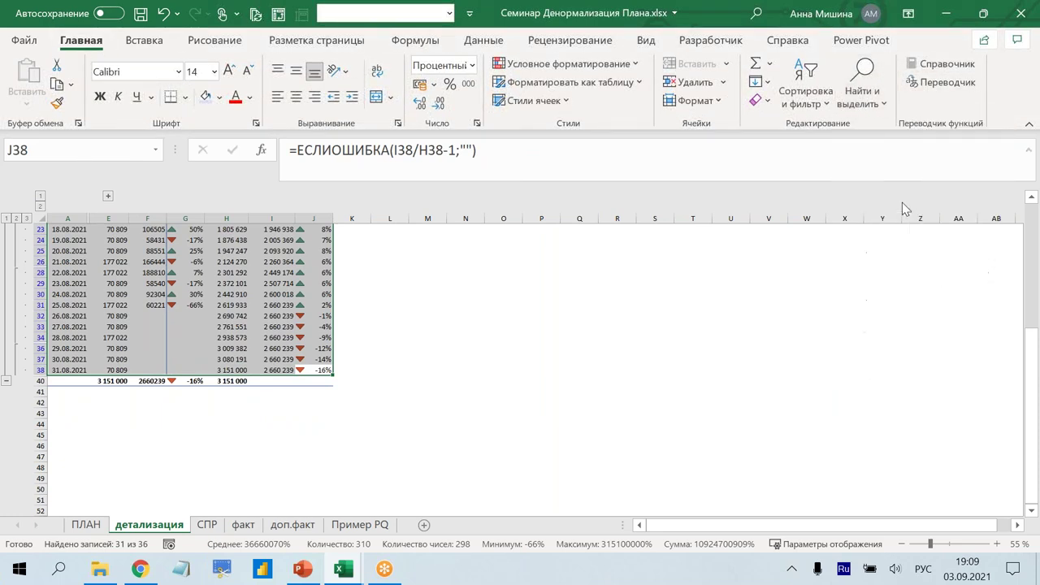
left_click(735, 288)
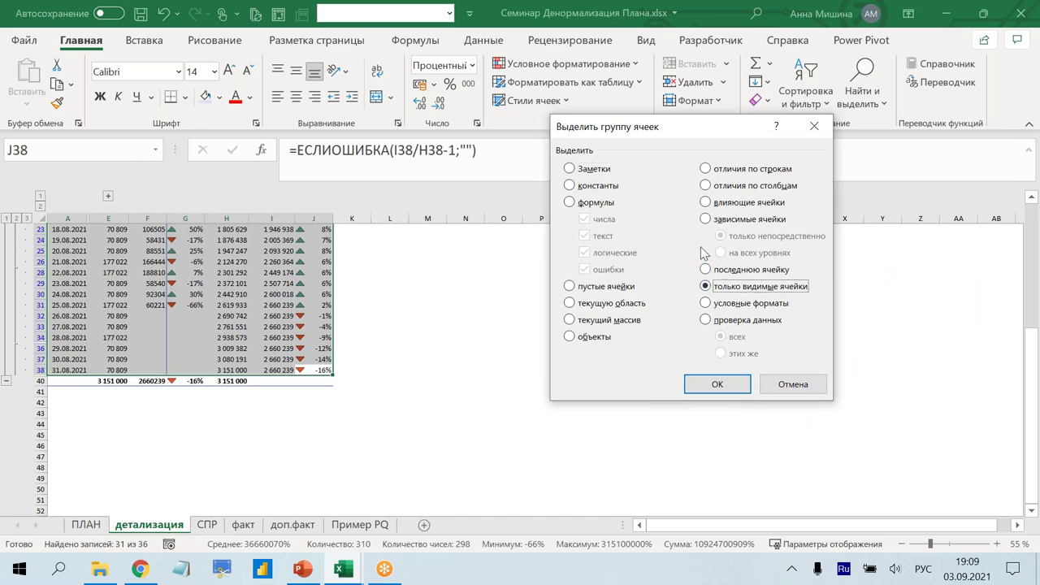
left_click(717, 384)
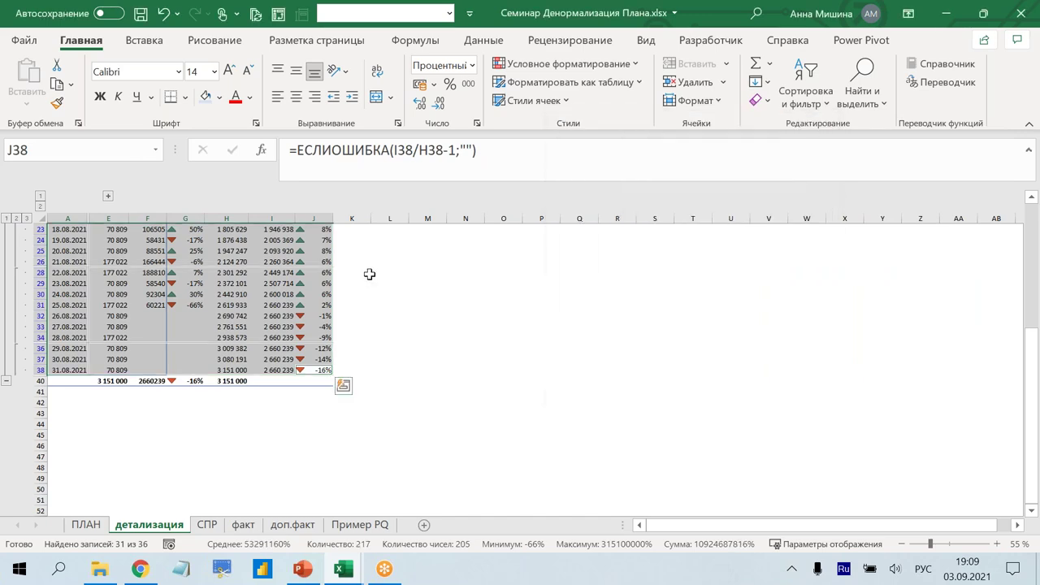
scroll(368, 274, "up", 4)
scroll(369, 274, "up", 3)
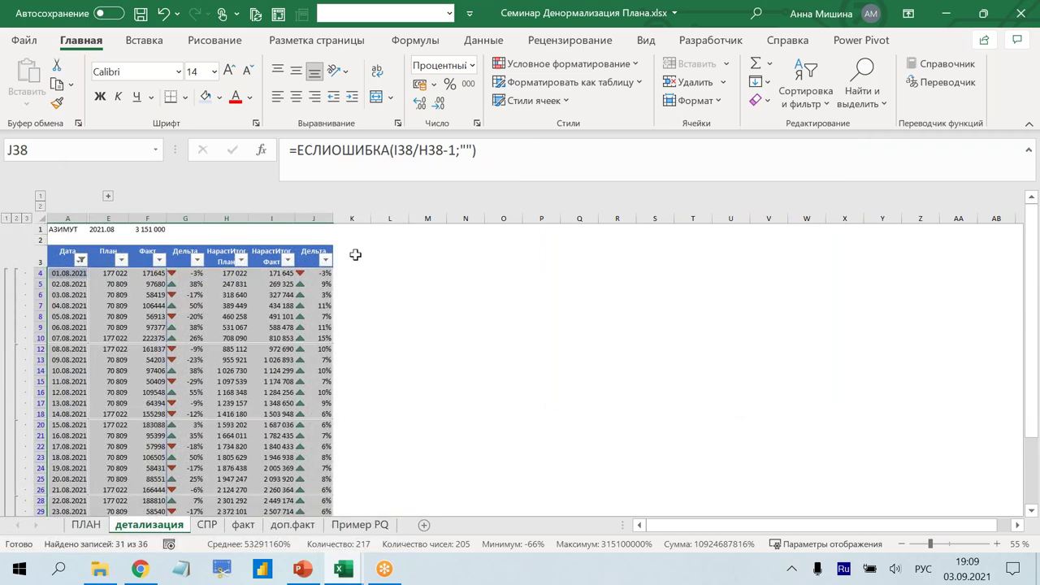
- Reselect the table from A3 with only visible cells, and start inserting a chart
left_click(355, 273)
left_click_drag(71, 256, 266, 413)
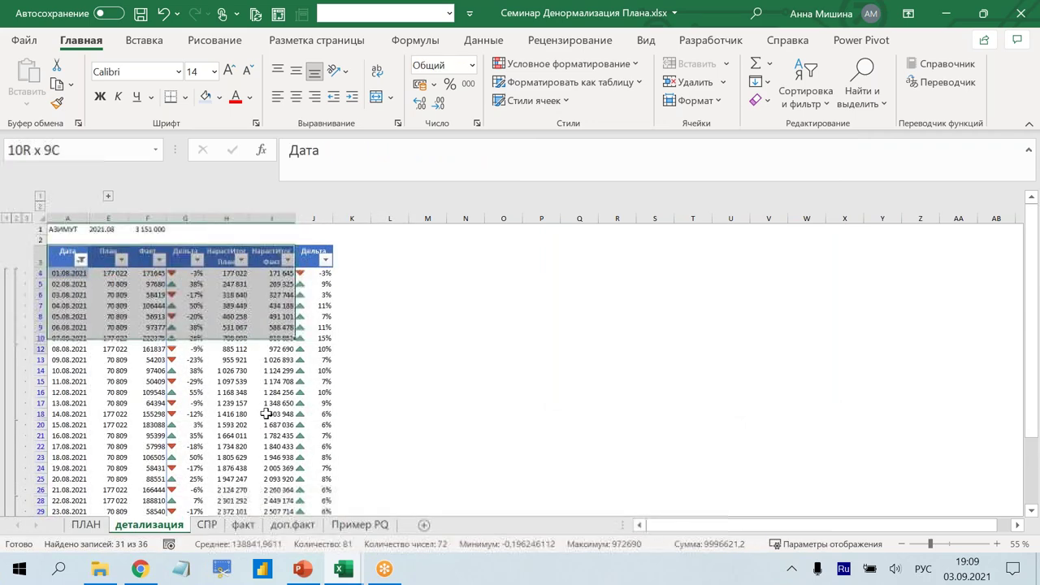
left_click_drag(266, 413, 319, 490)
key("ctrl+g")
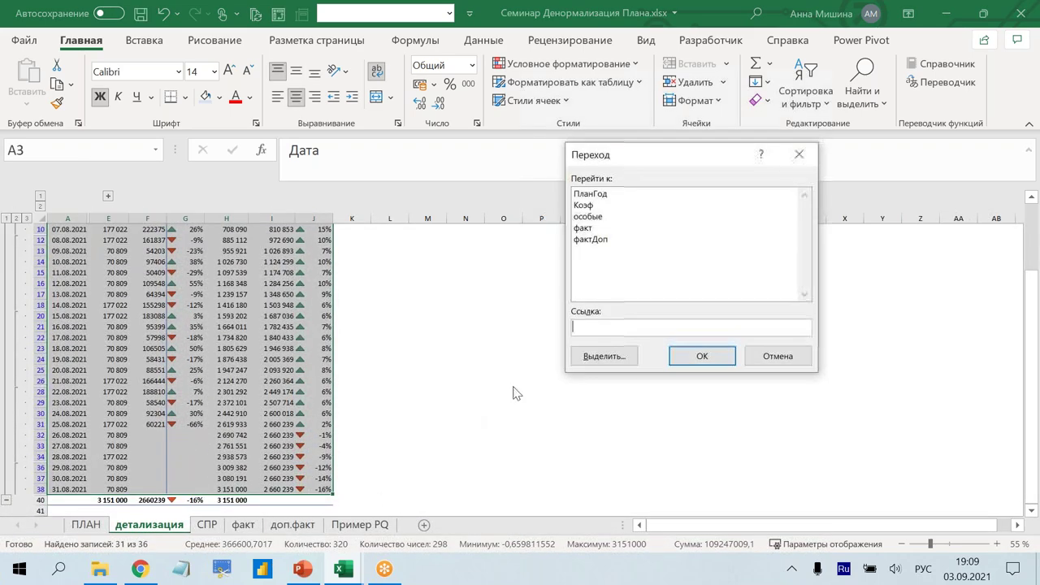
left_click(616, 351)
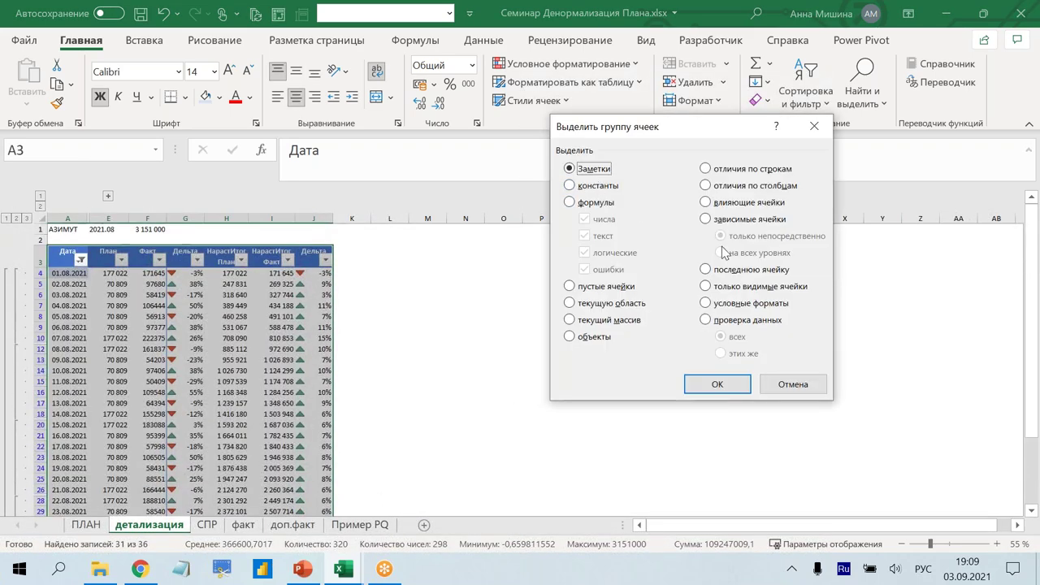
left_click(728, 287)
left_click(718, 386)
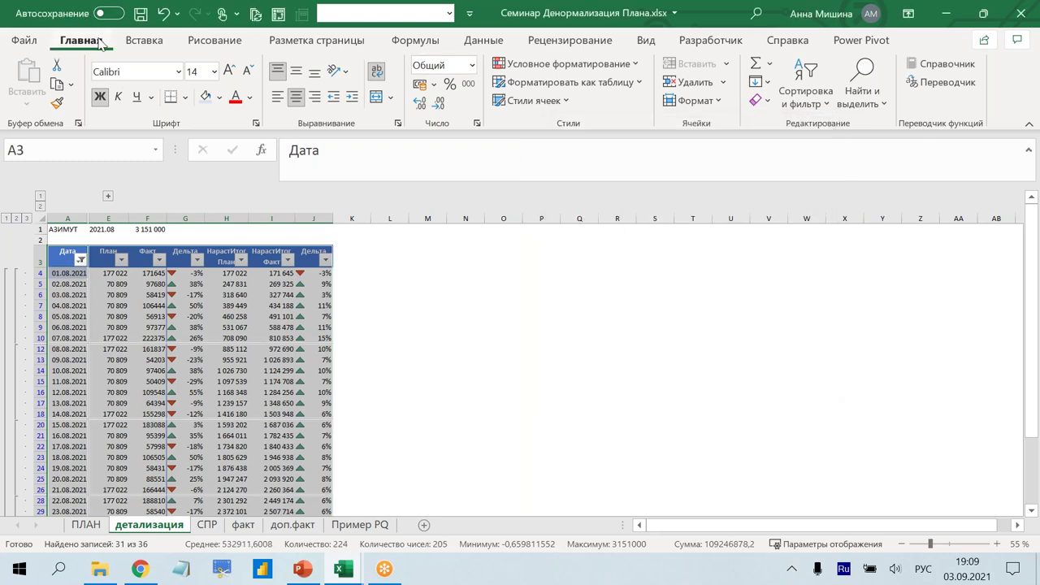
left_click(145, 41)
left_click(362, 90)
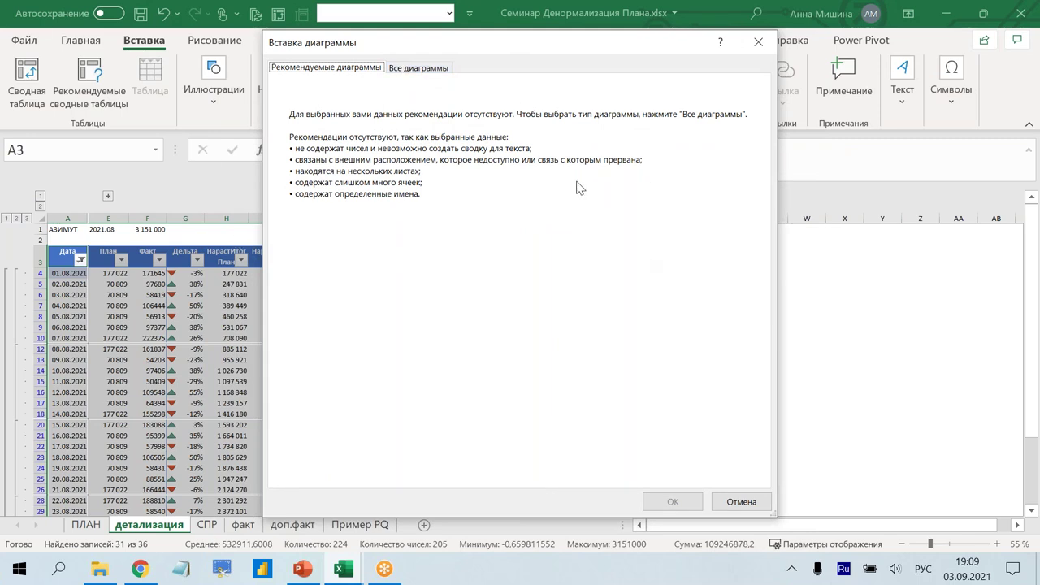
- Choose the Combo chart type with НарастИтог План and НарастИтог Факт on the secondary axis
left_click(418, 68)
left_click(345, 443)
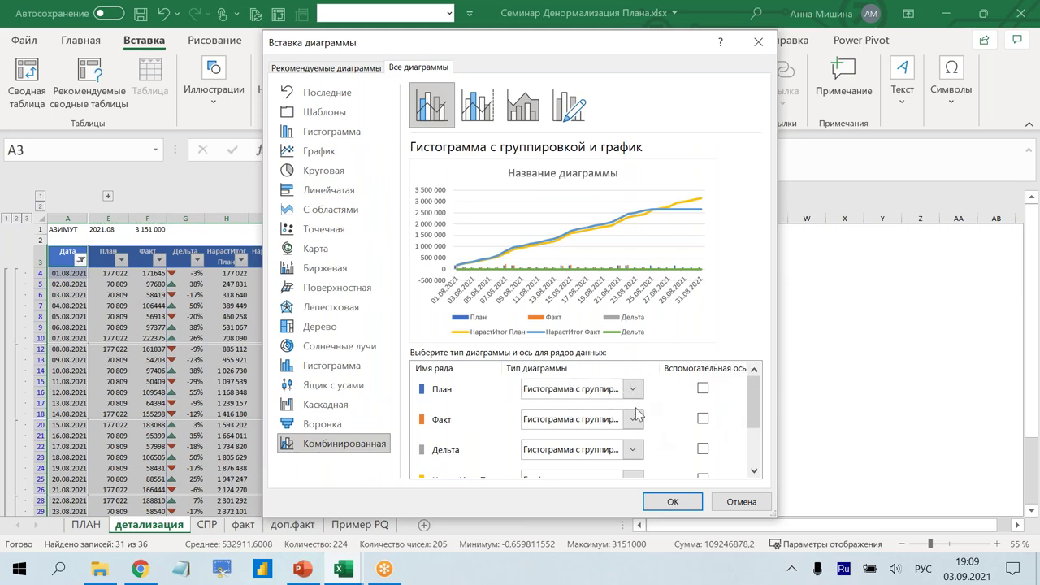
scroll(637, 414, "down", 1)
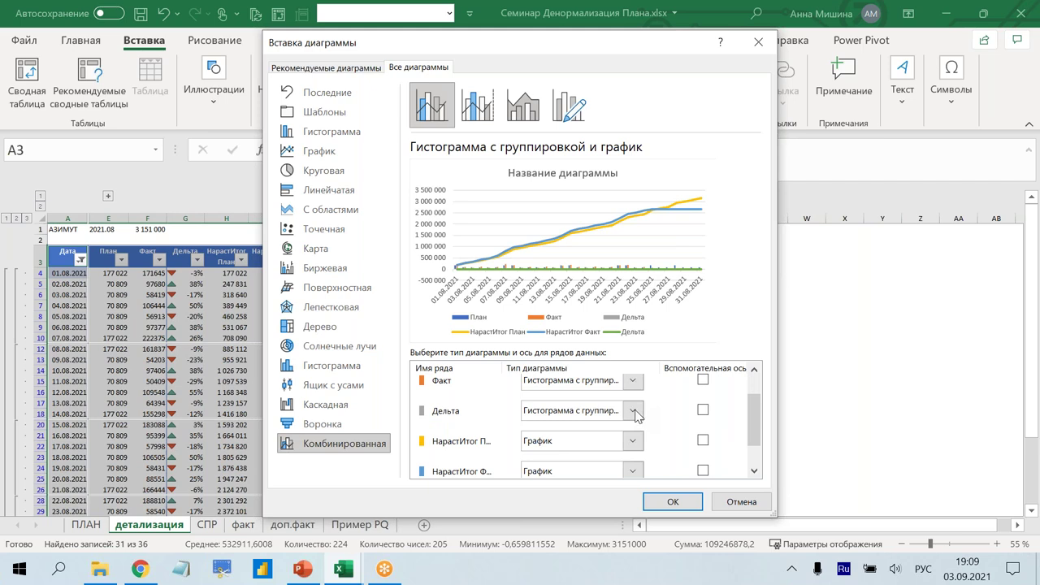
scroll(641, 435, "down", 1)
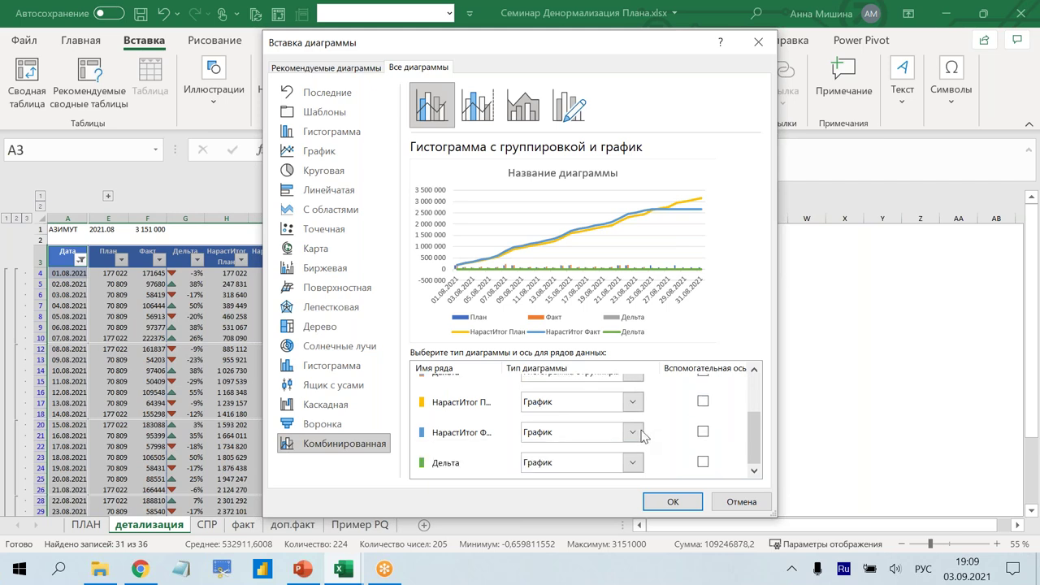
left_click(703, 403)
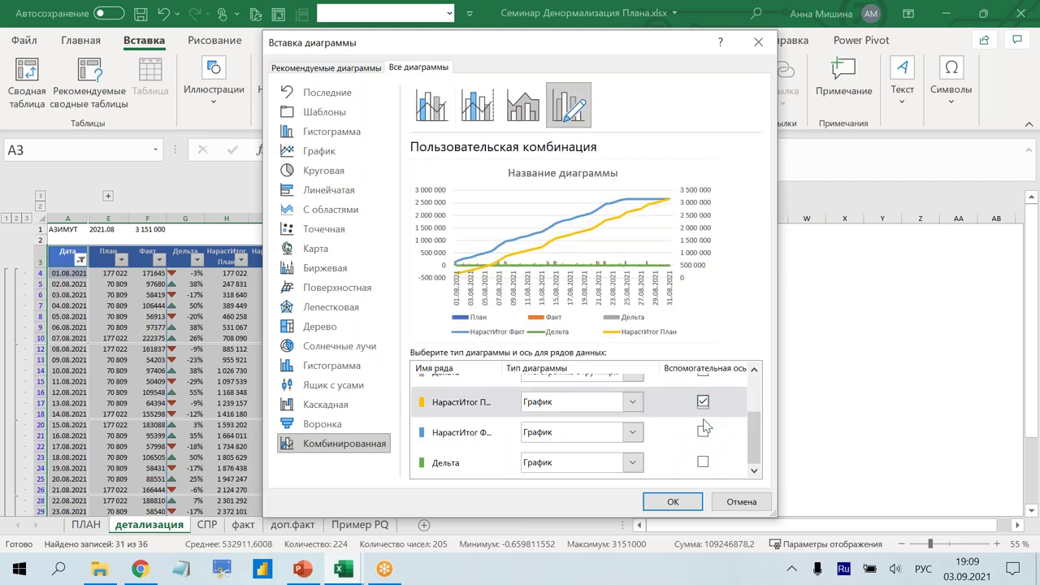
left_click(702, 433)
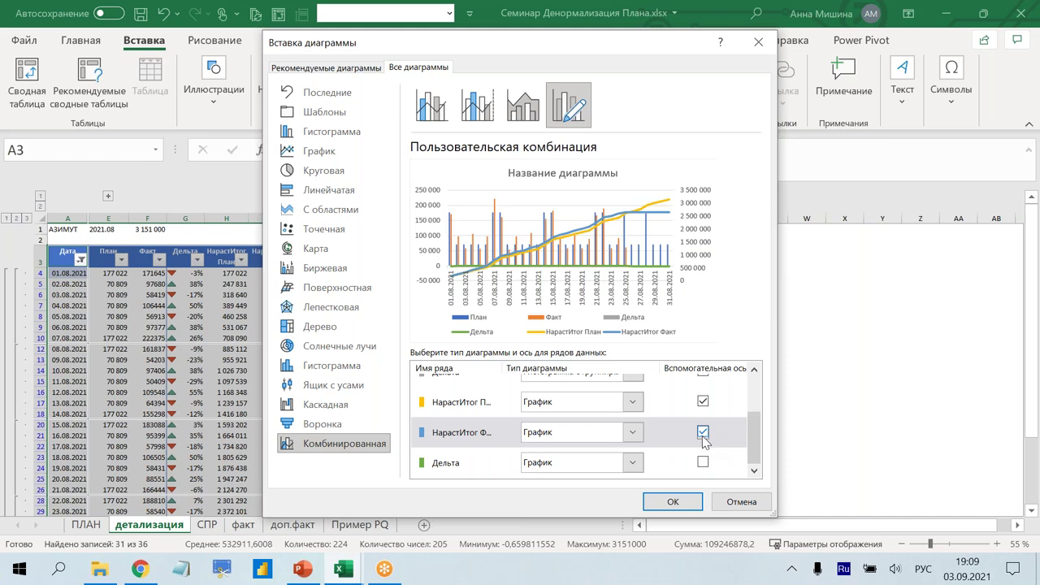
scroll(703, 439, "up", 3)
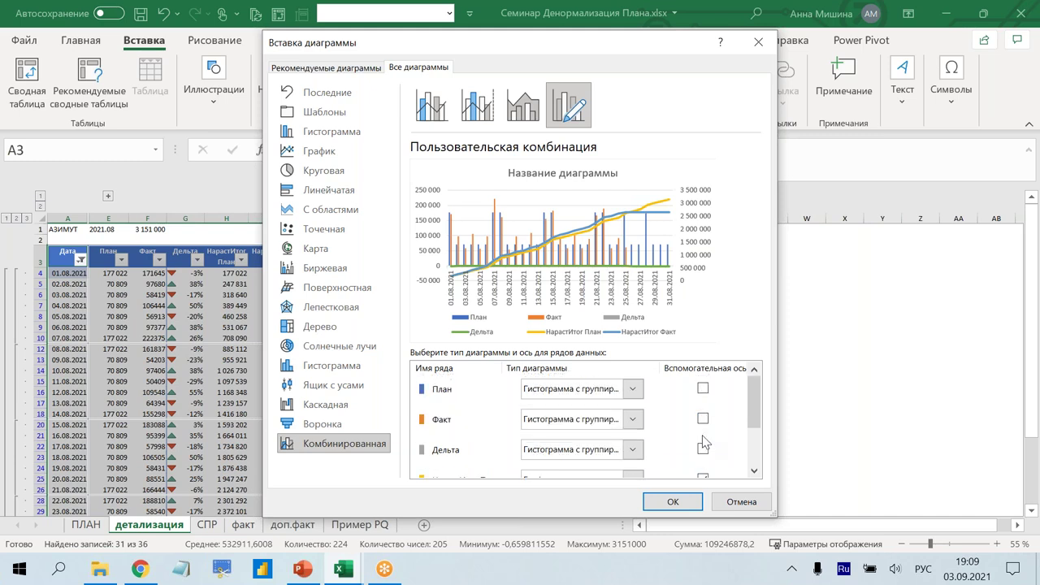
- Set the План and Факт series to line-with-markers chart types
left_click(638, 389)
left_click(680, 227)
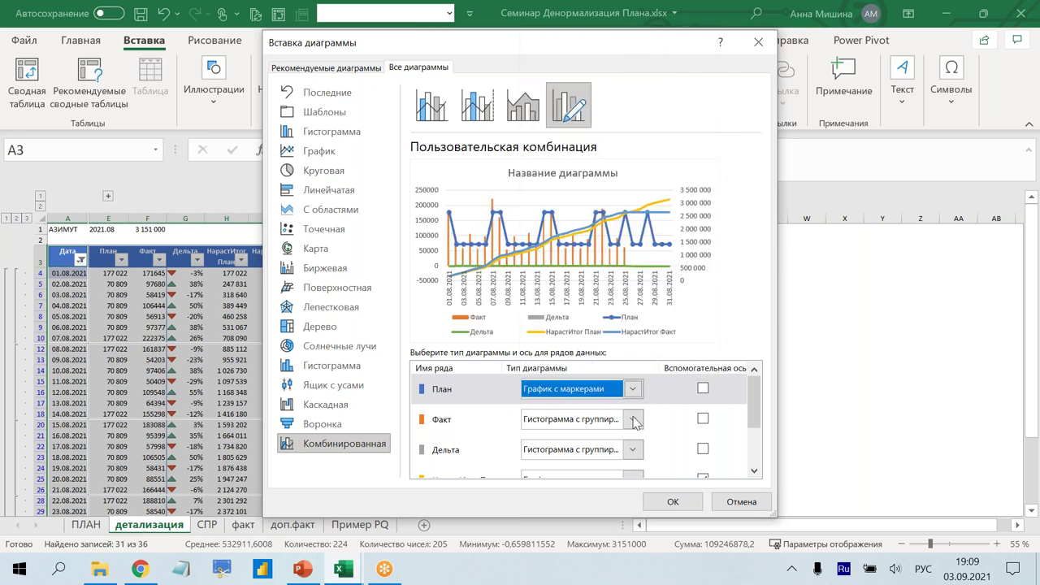
left_click(634, 420)
left_click(681, 255)
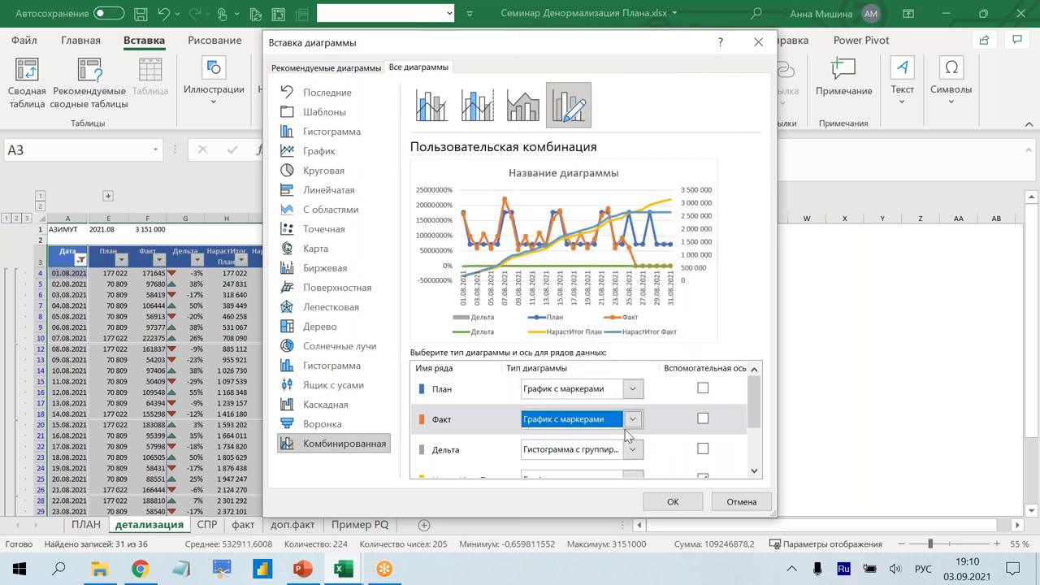
scroll(628, 439, "down", 3)
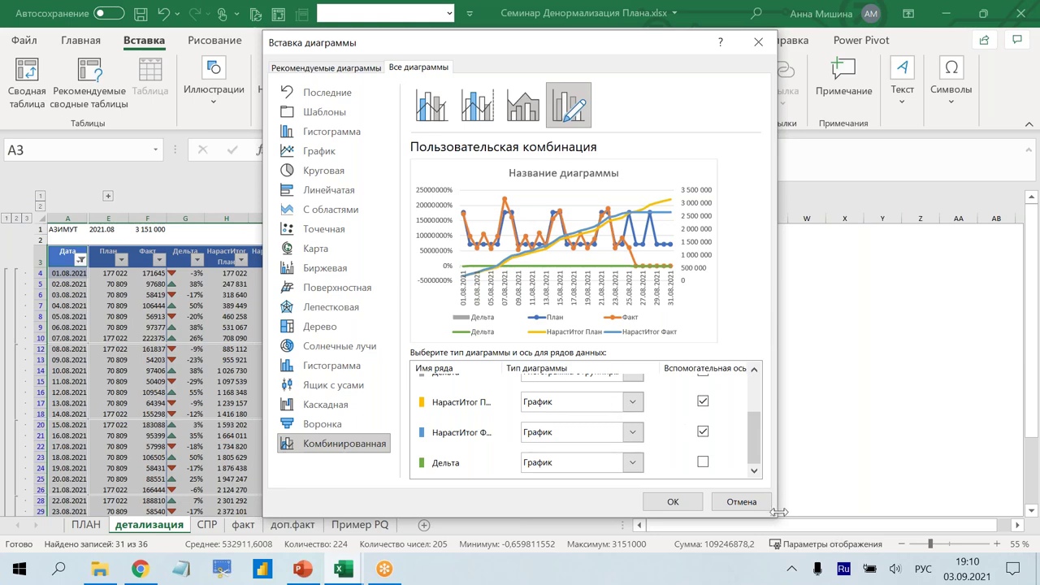
- Make НарастИтог План an area series ('С областями') and bring the dialog's OK button into view
left_click_drag(772, 514, 892, 582)
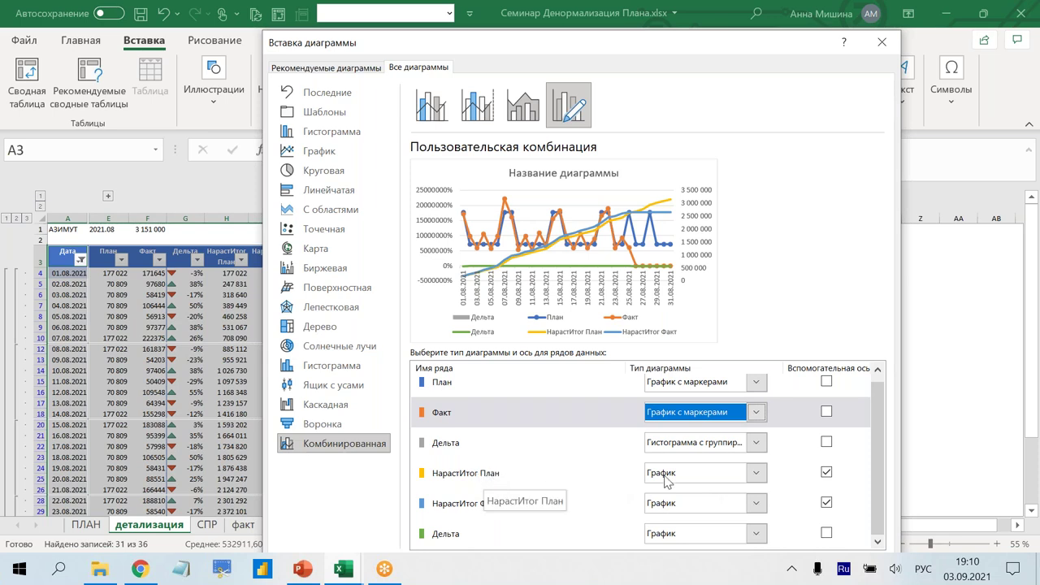
left_click(756, 472)
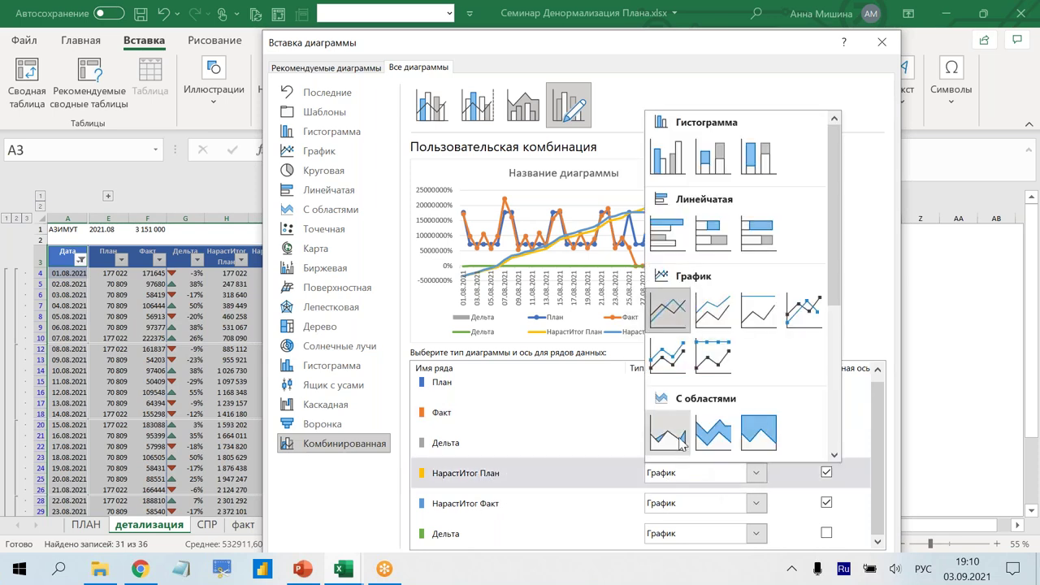
left_click(680, 438)
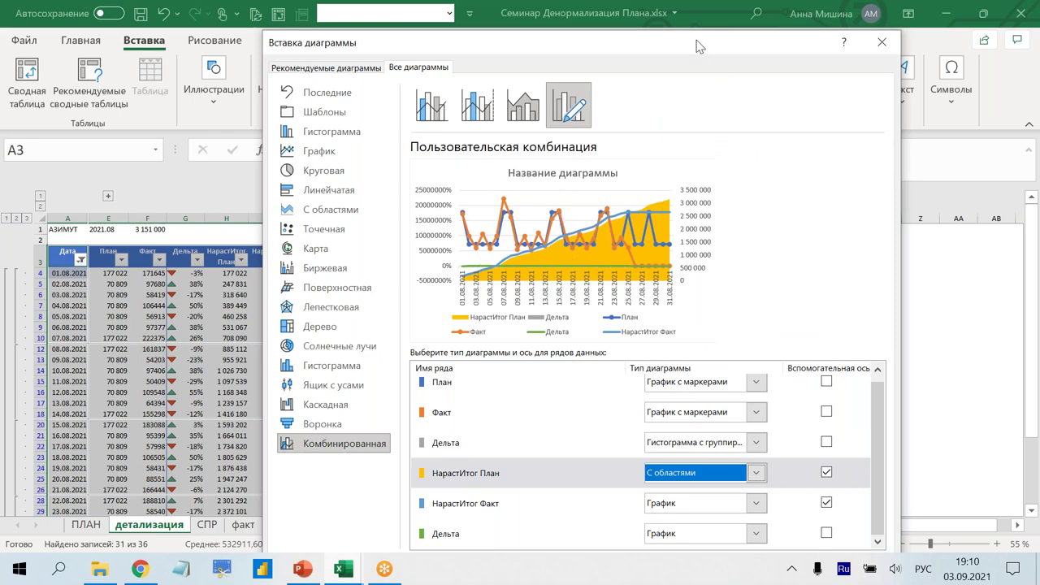
left_click_drag(699, 46, 687, 16)
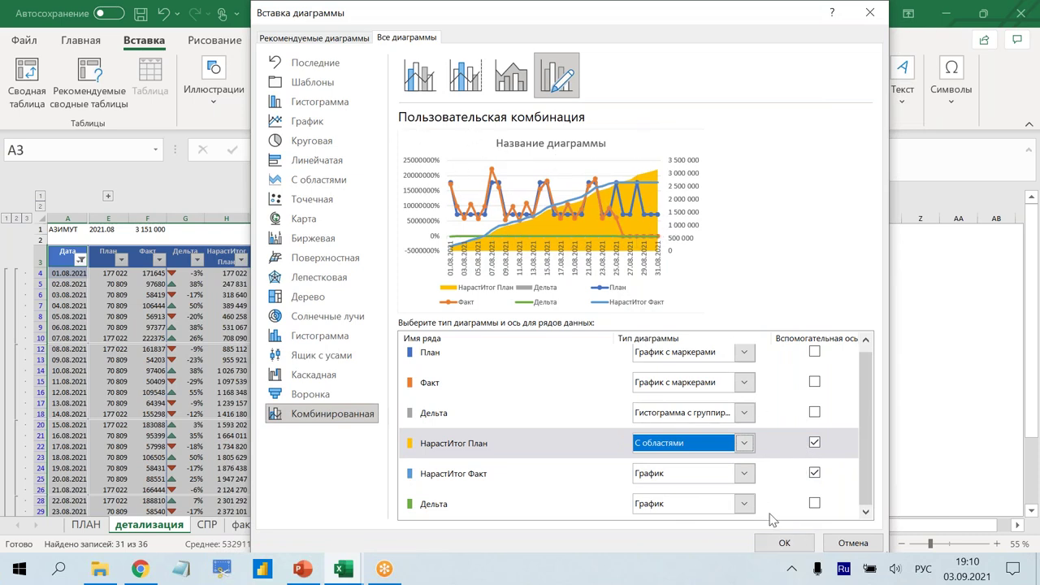
- Insert the combo chart, place it beside the table and stretch it across columns K to S
left_click(780, 541)
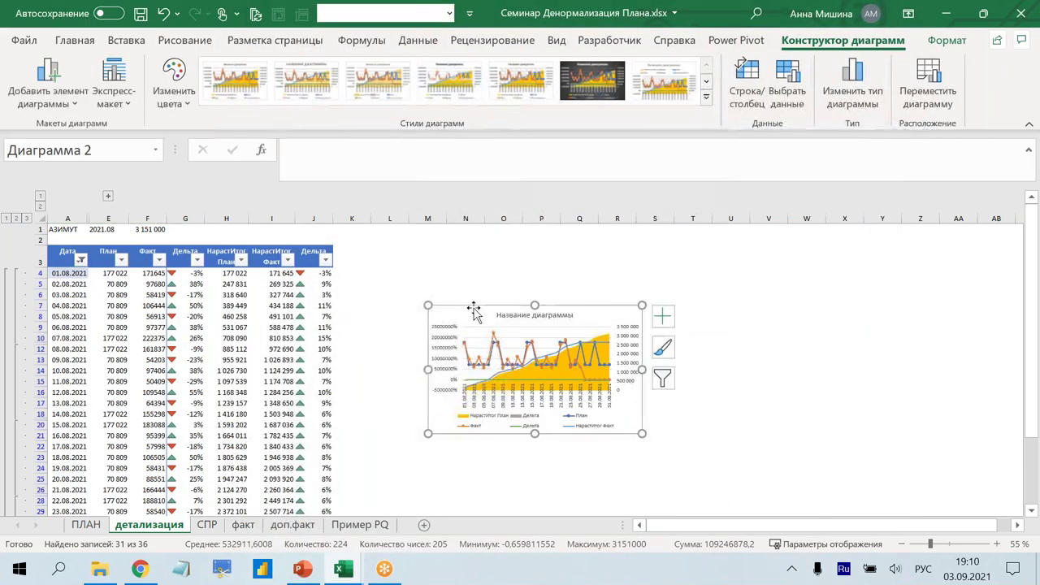
left_click_drag(451, 280, 389, 241)
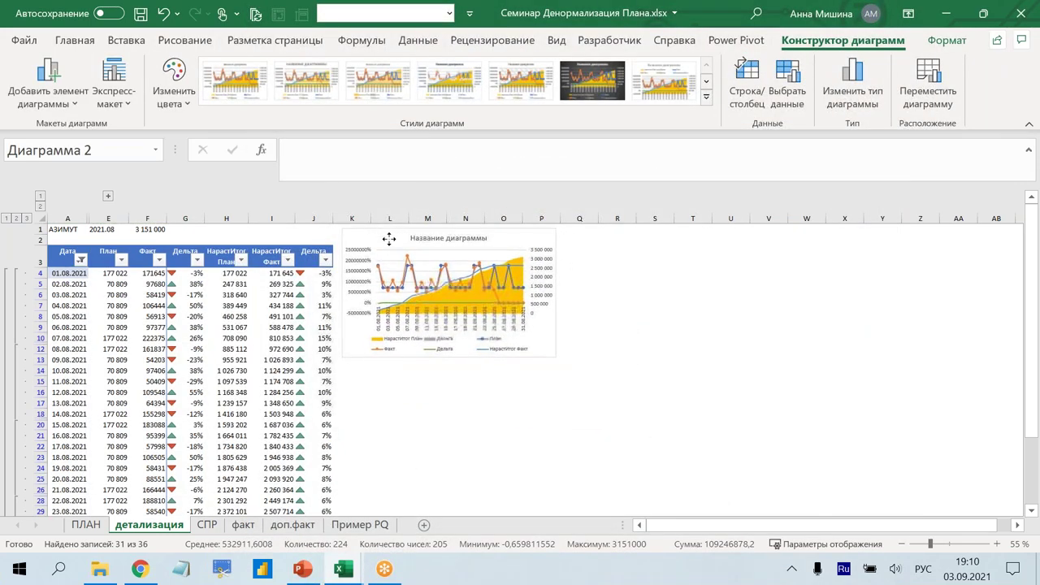
left_click_drag(557, 369, 703, 496)
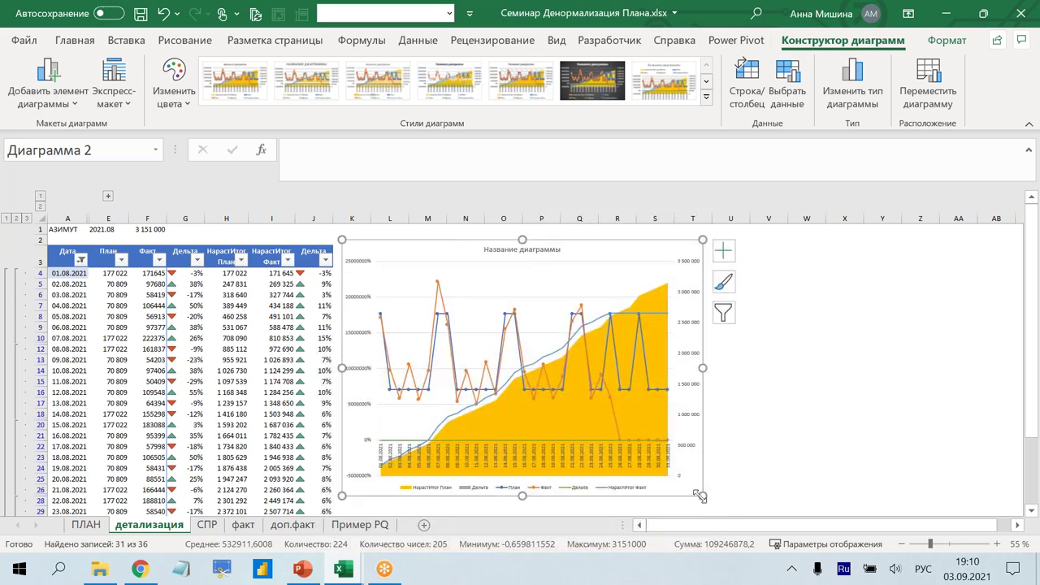
- Fill the cumulative plan area series with a light blue gradient
left_click(573, 425)
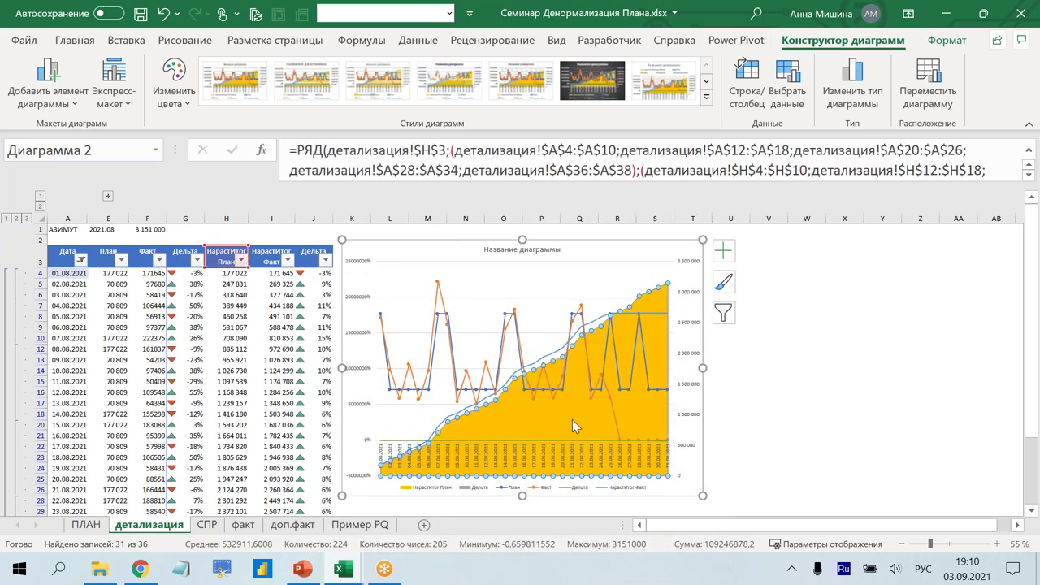
right_click(572, 419)
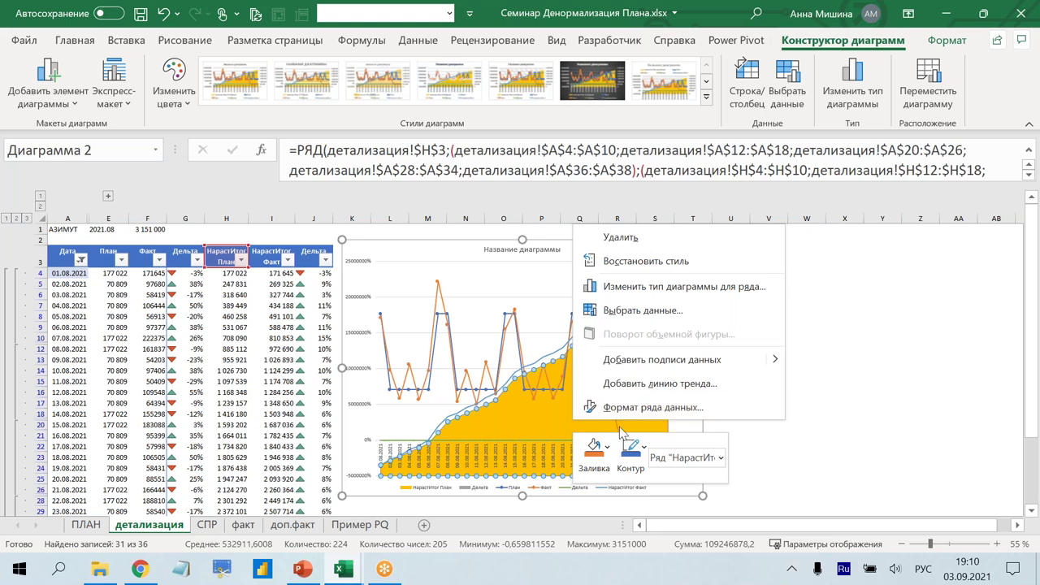
left_click(606, 446)
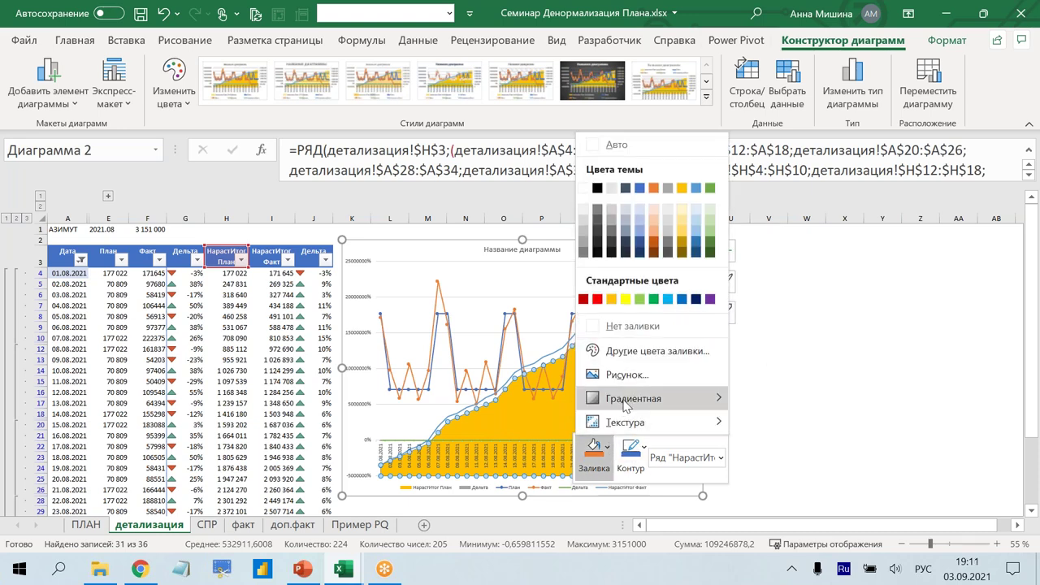
mouse_move(642, 398)
scroll(760, 410, "down", 1)
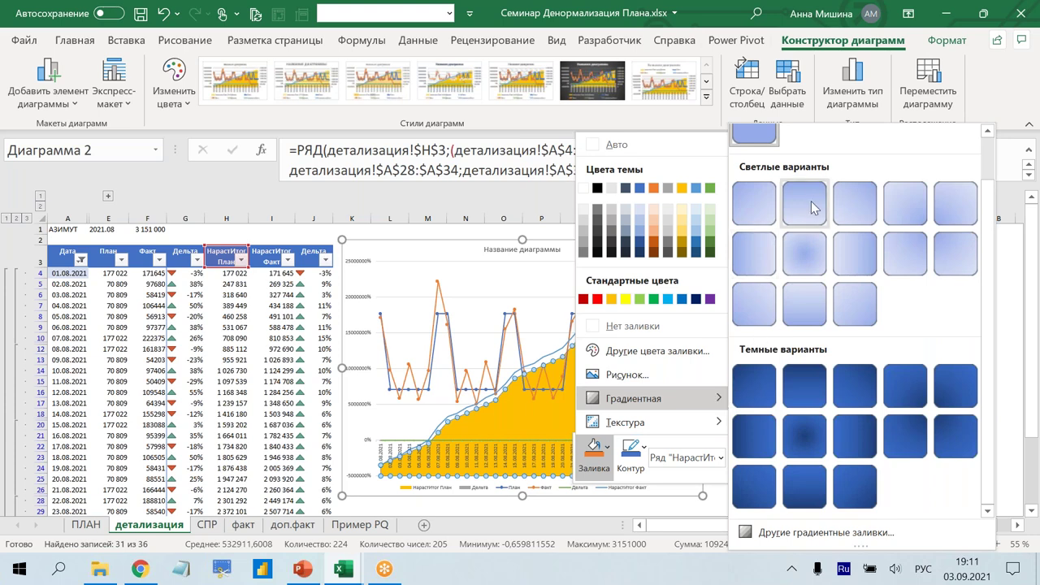
left_click(911, 208)
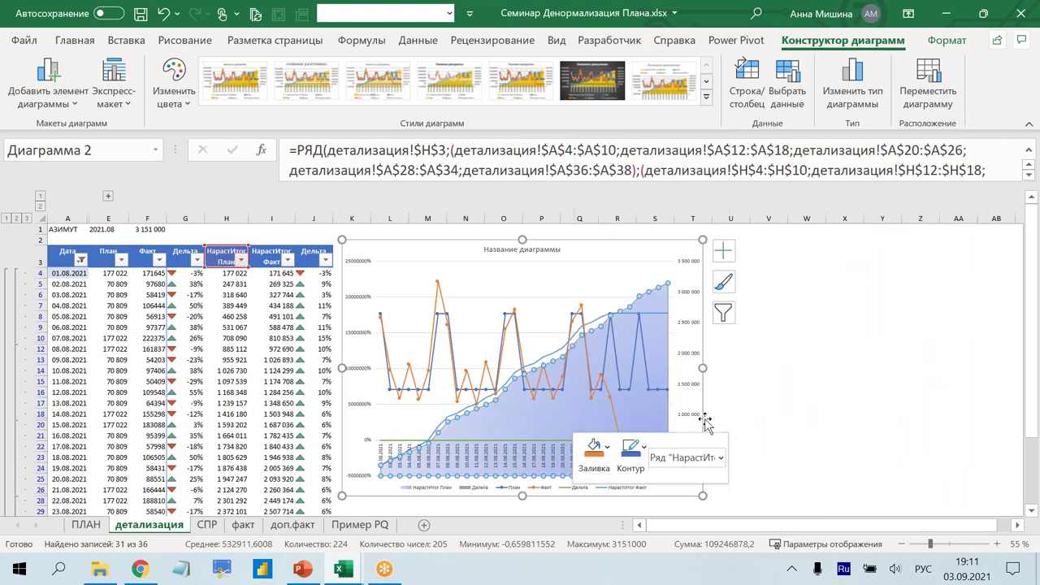
left_click(801, 350)
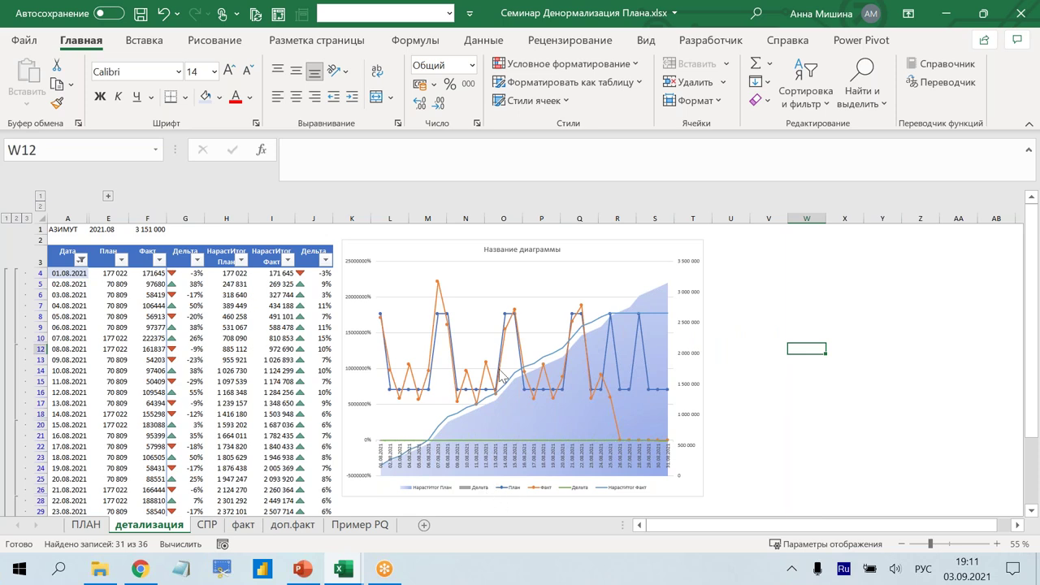
- Open the chart's Select Data source settings from Chart Design
left_click(584, 259)
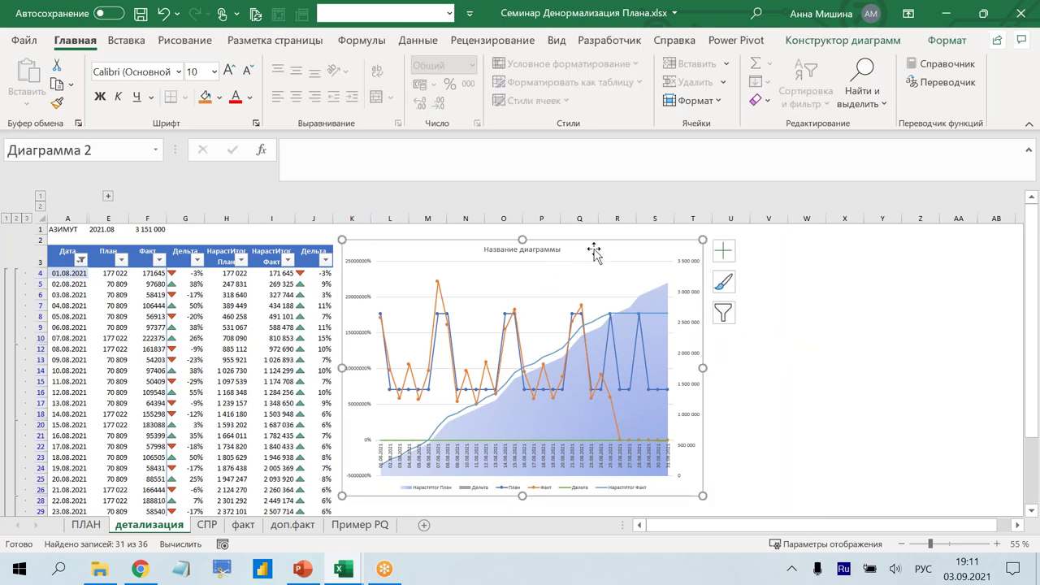
left_click(843, 40)
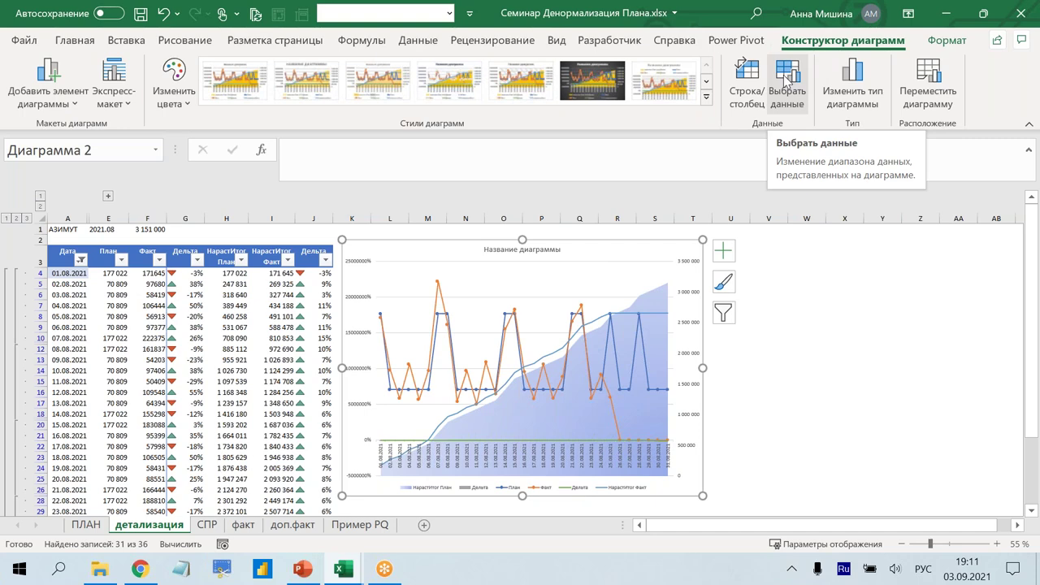
left_click(786, 77)
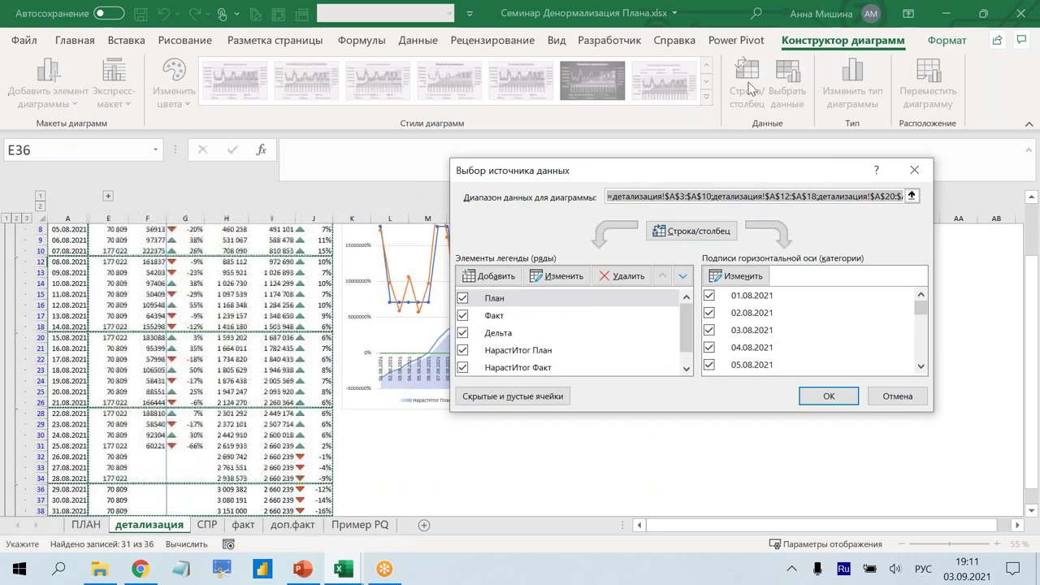
- Delete both Дельта series in Select Data and confirm with OK
left_click(498, 332)
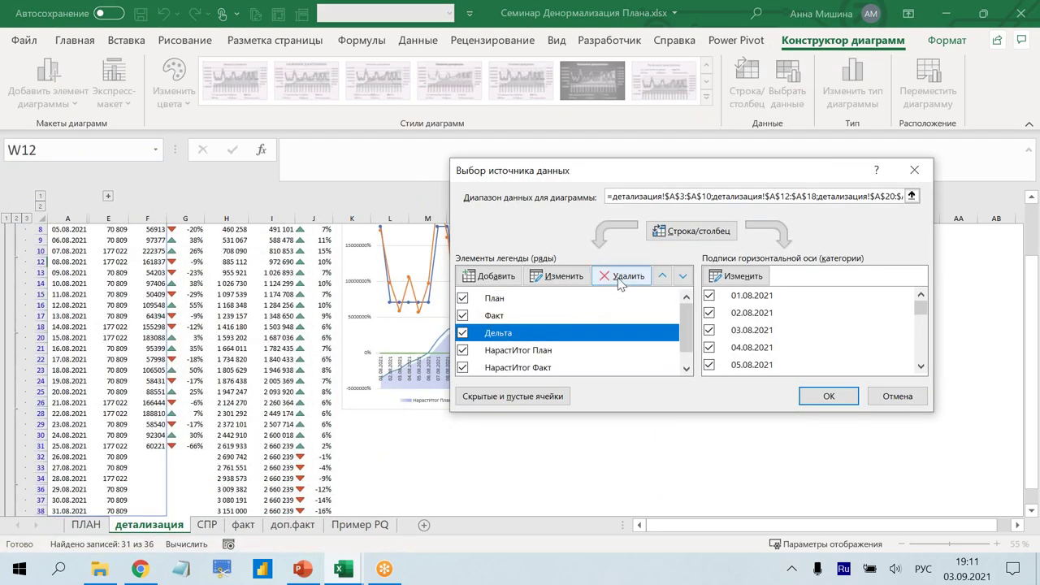
left_click(620, 278)
left_click(498, 367)
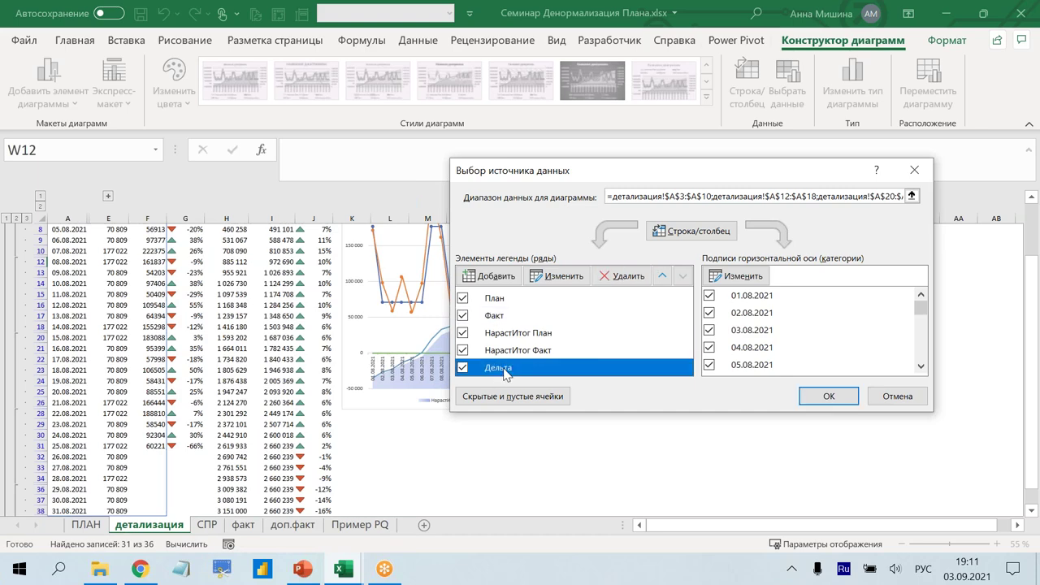
left_click(620, 280)
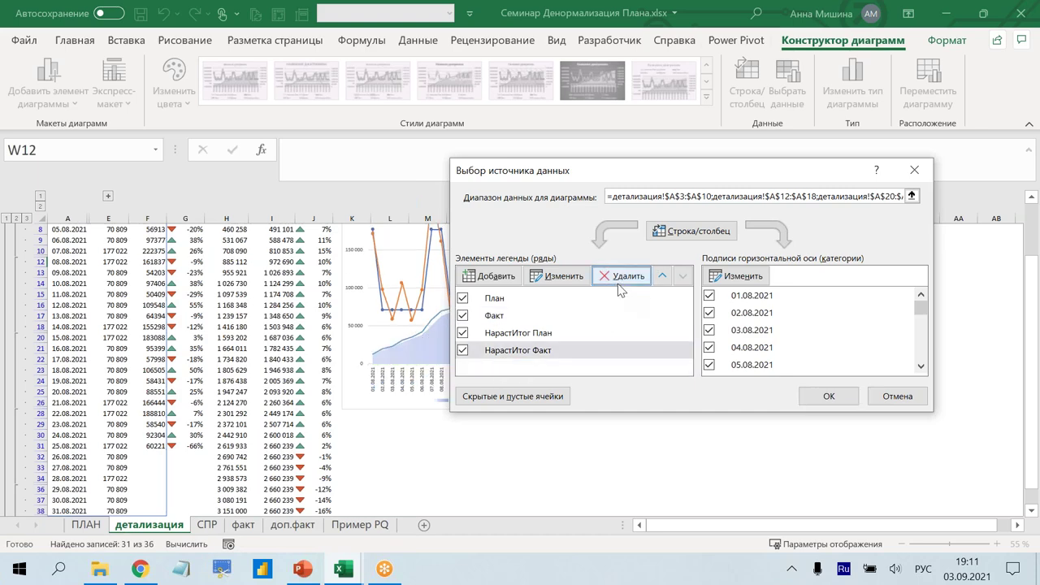
left_click(828, 396)
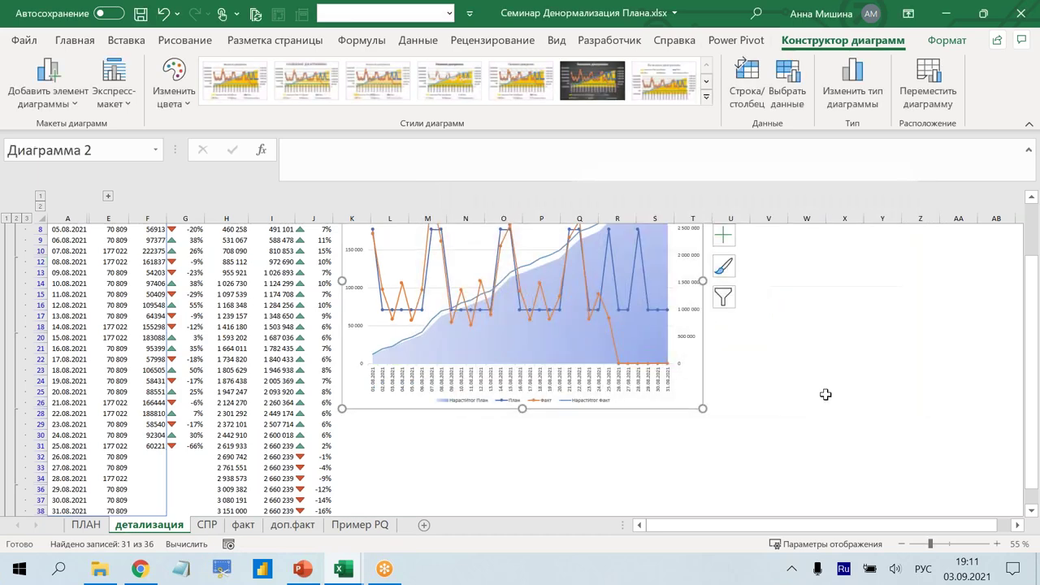
scroll(766, 382, "up", 3)
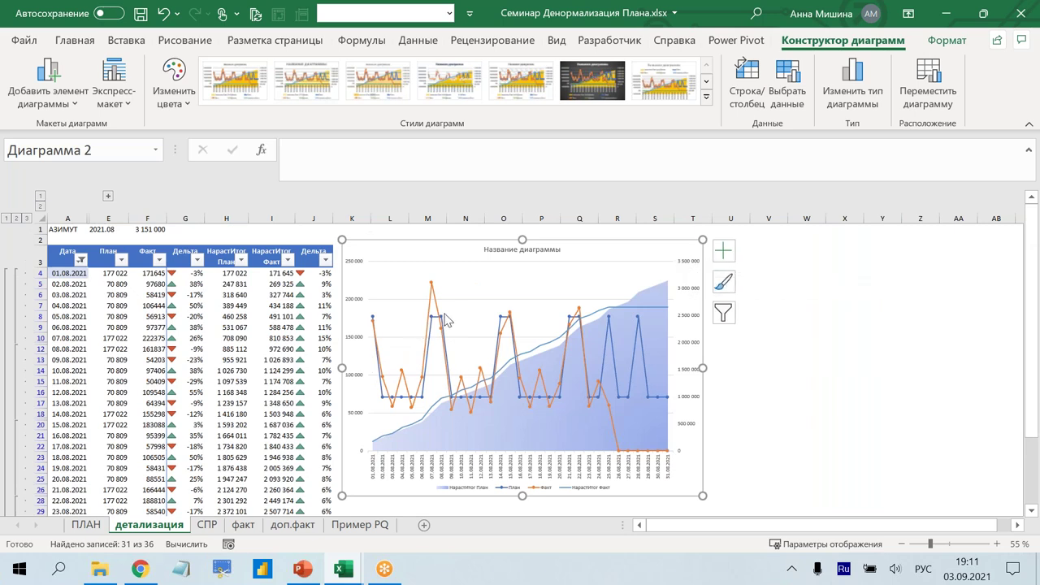
- Set the План line's outline to red and open its Format Data Series pane
left_click(644, 351)
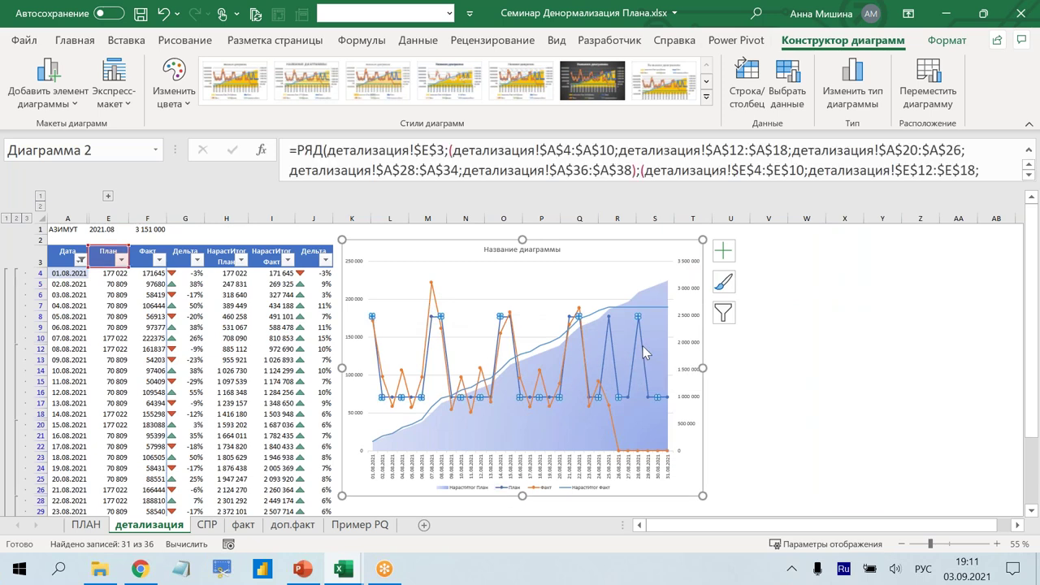
right_click(644, 351)
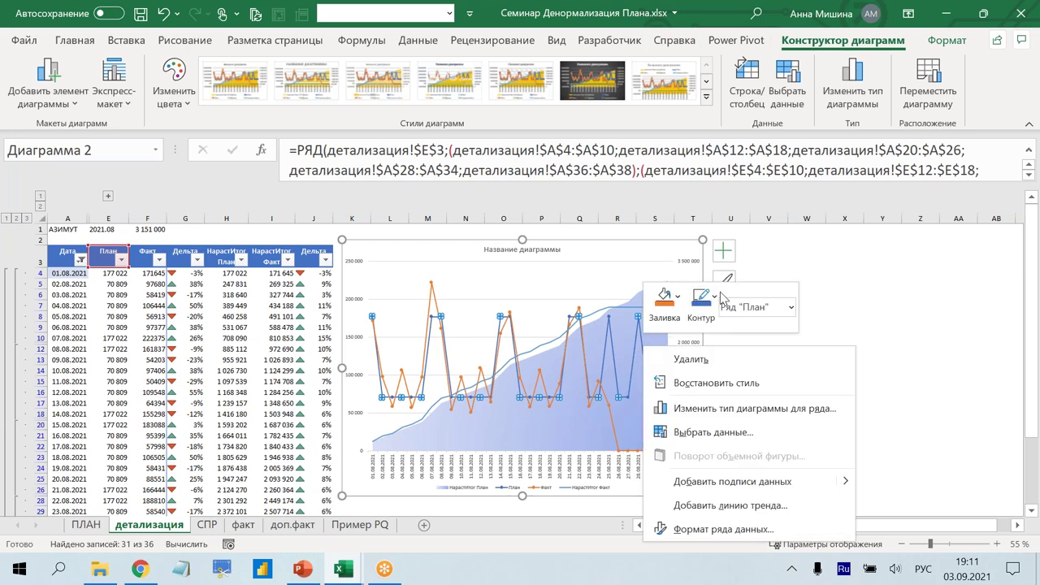
left_click(713, 296)
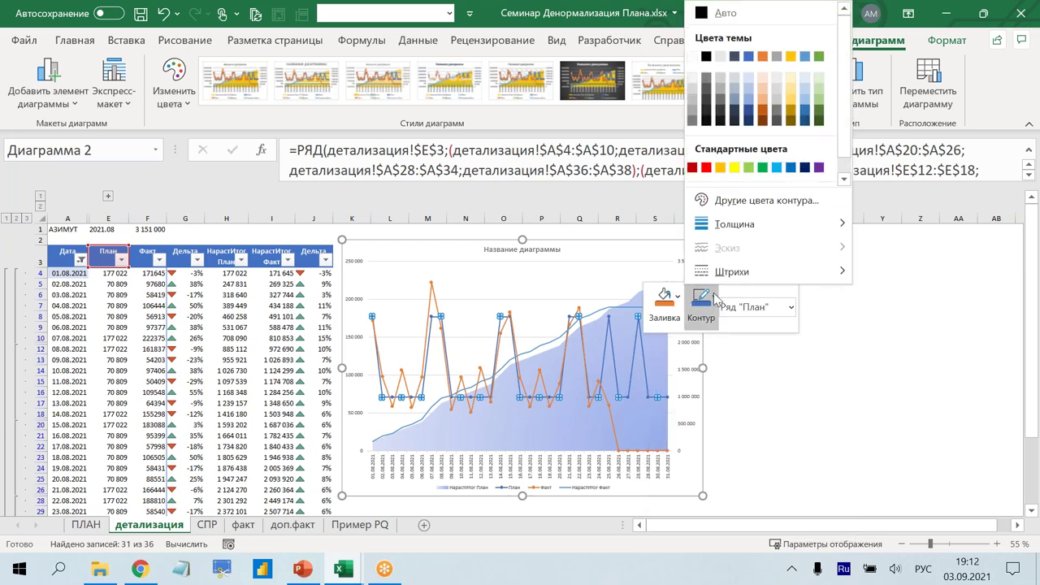
left_click(707, 168)
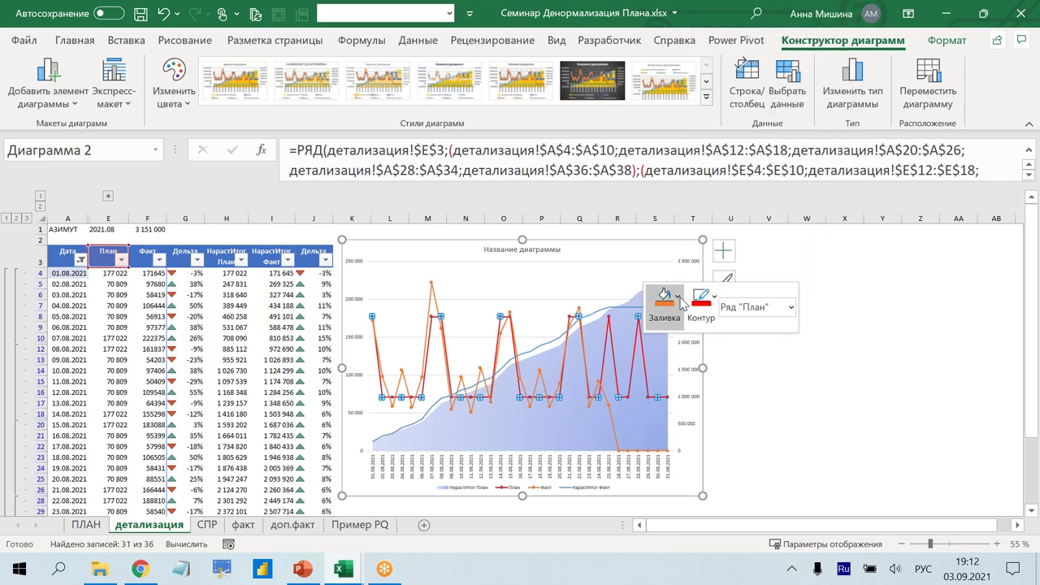
key("ctrl+1")
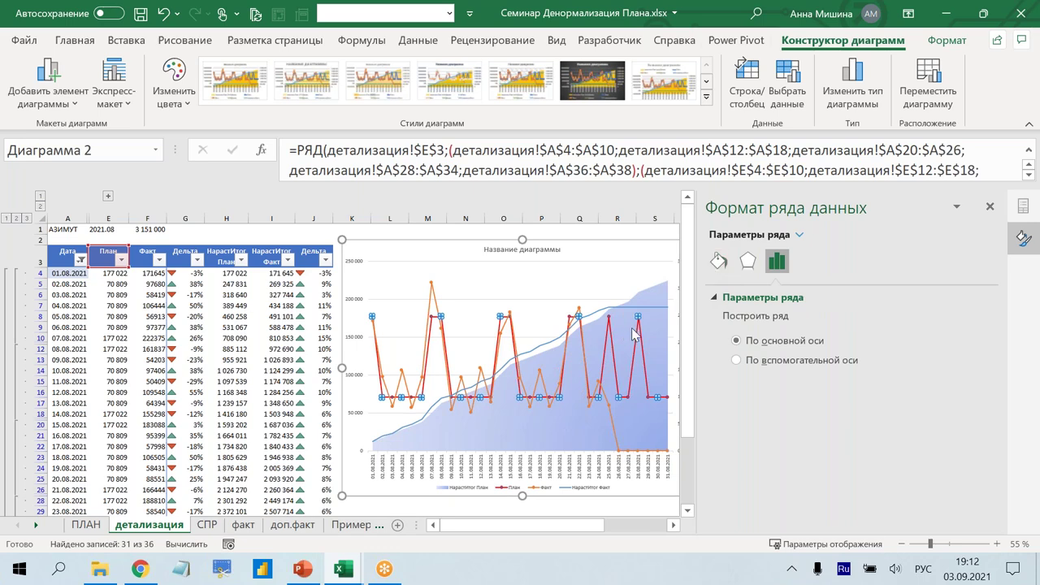
- Turn on smoothed lines for both the План and Факт series
left_click(989, 206)
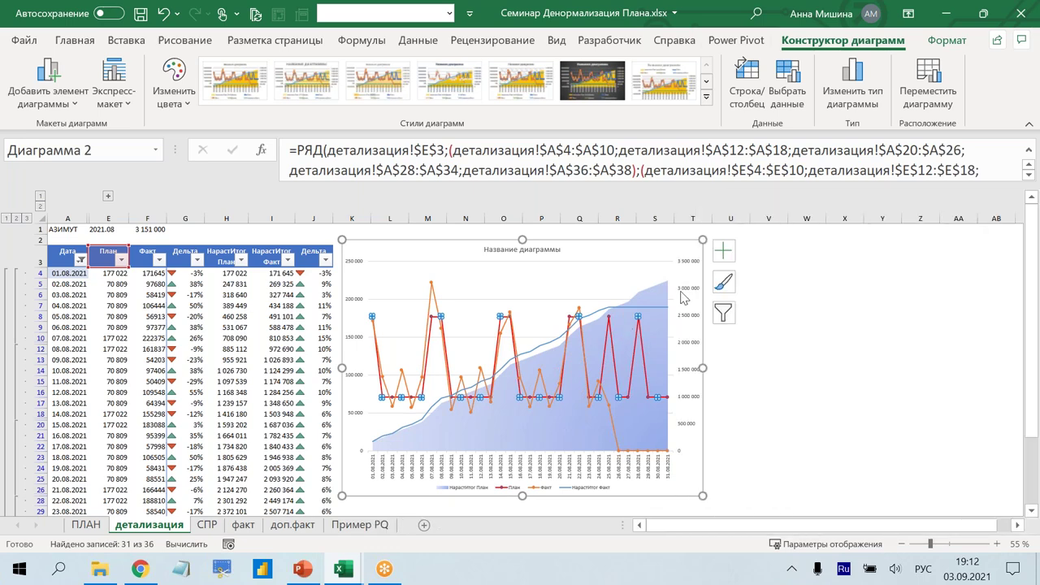
right_click(644, 335)
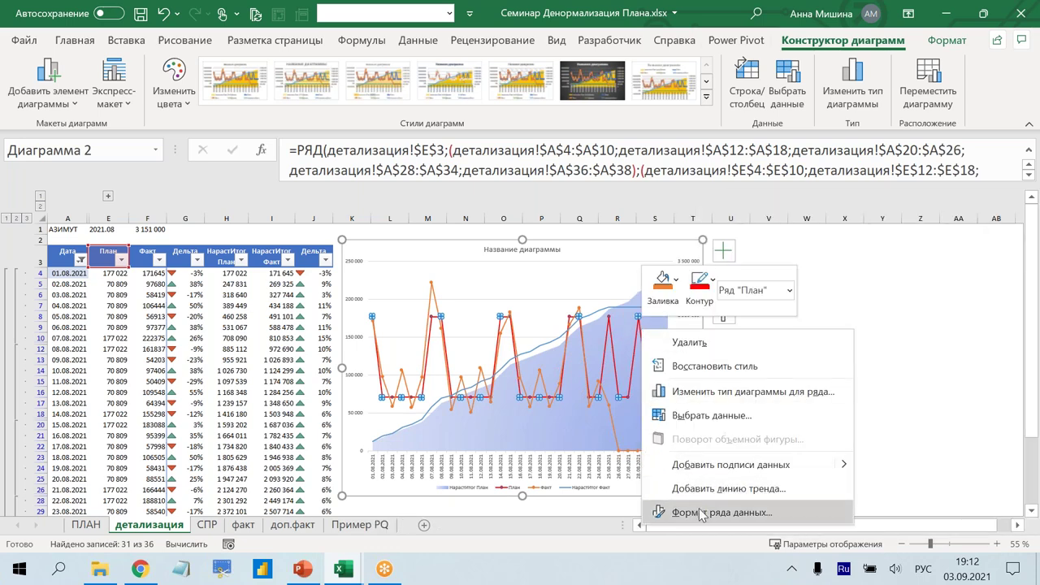
left_click(682, 515)
left_click(718, 260)
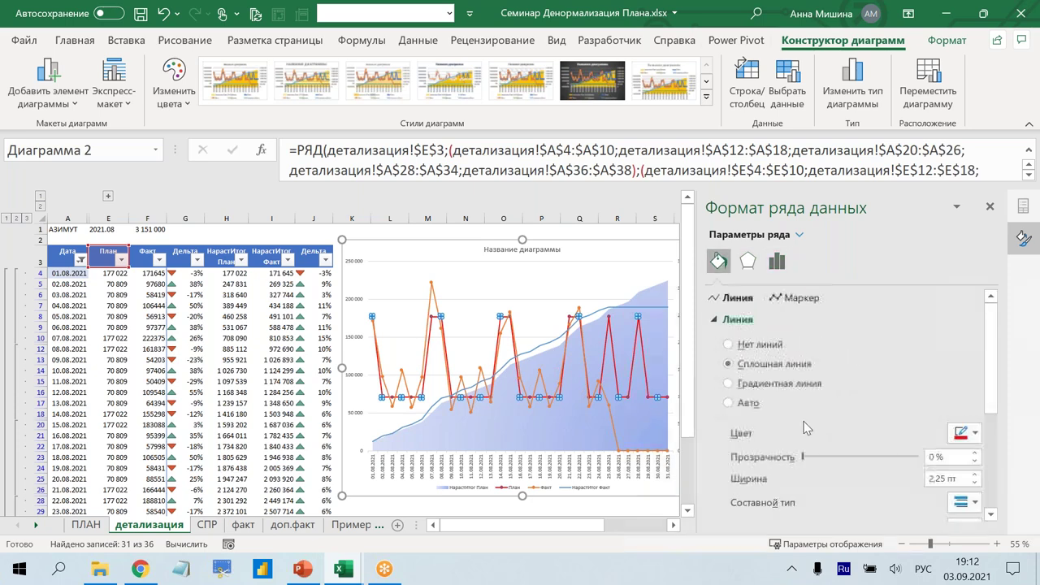
scroll(780, 455, "down", 5)
left_click(780, 505)
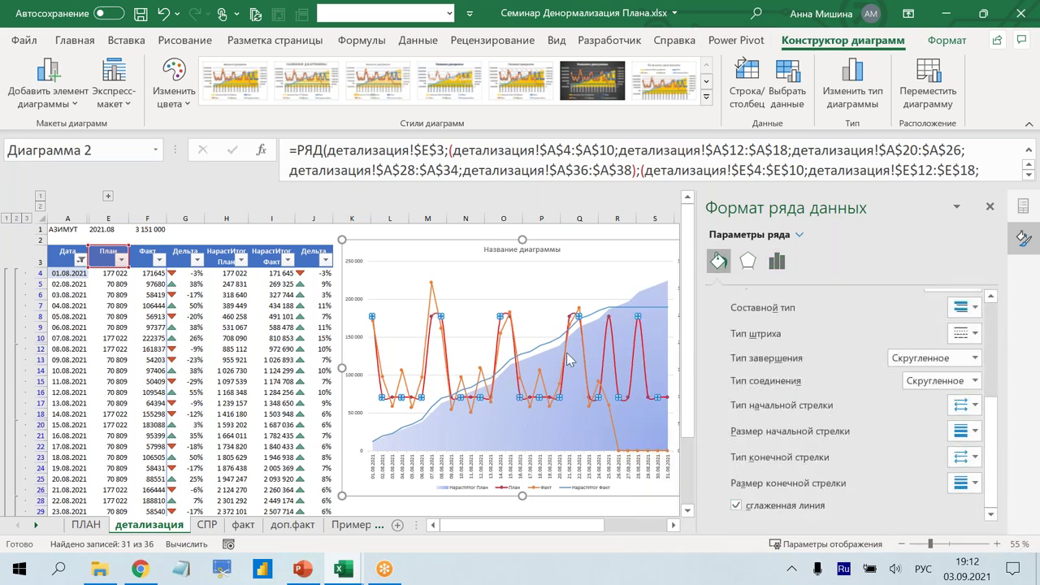
left_click(436, 307)
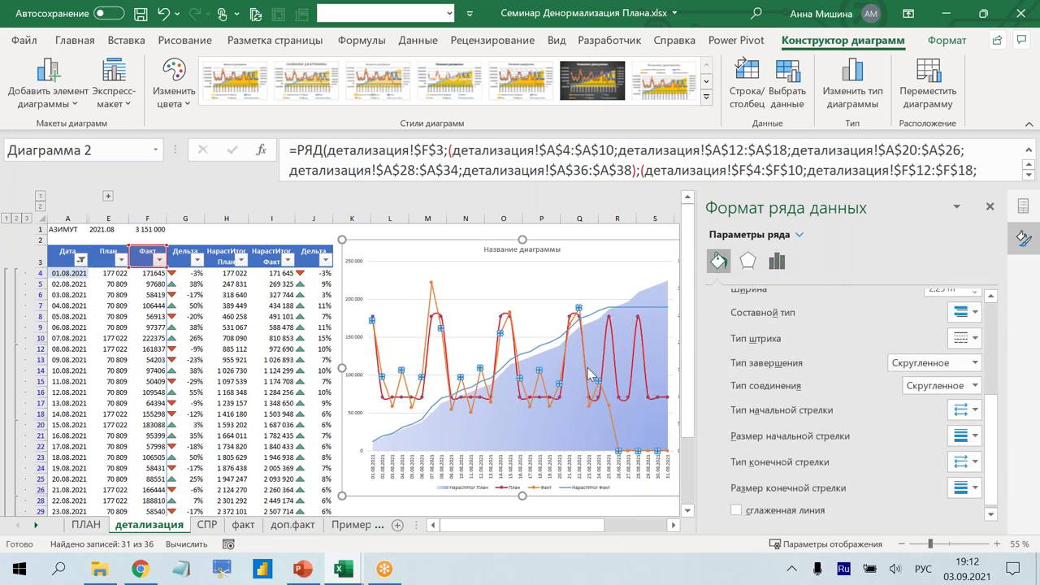
left_click(736, 510)
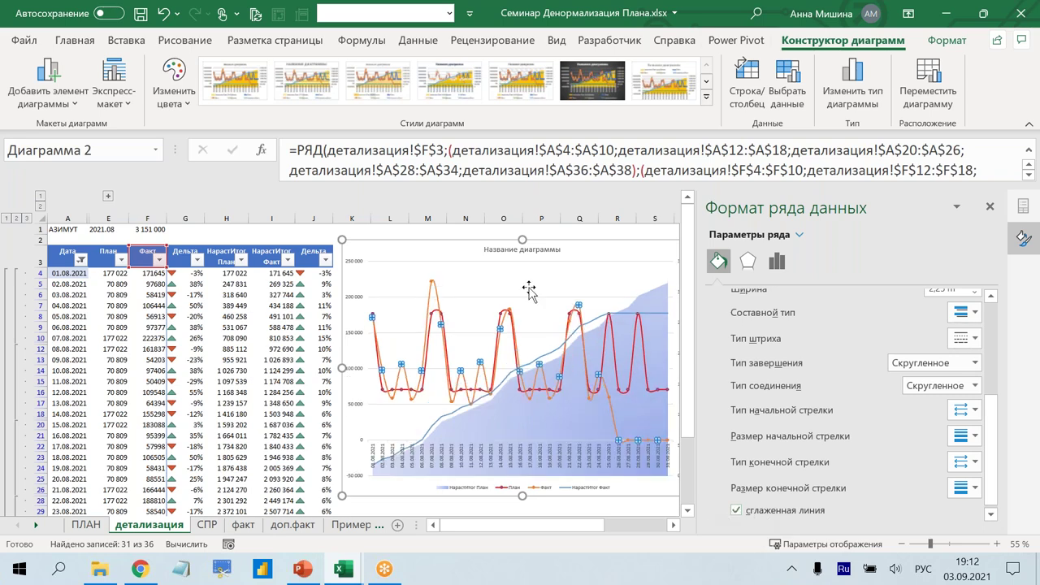
- Make the whole Факт line solid green, then close the formatting pane
left_click(612, 416)
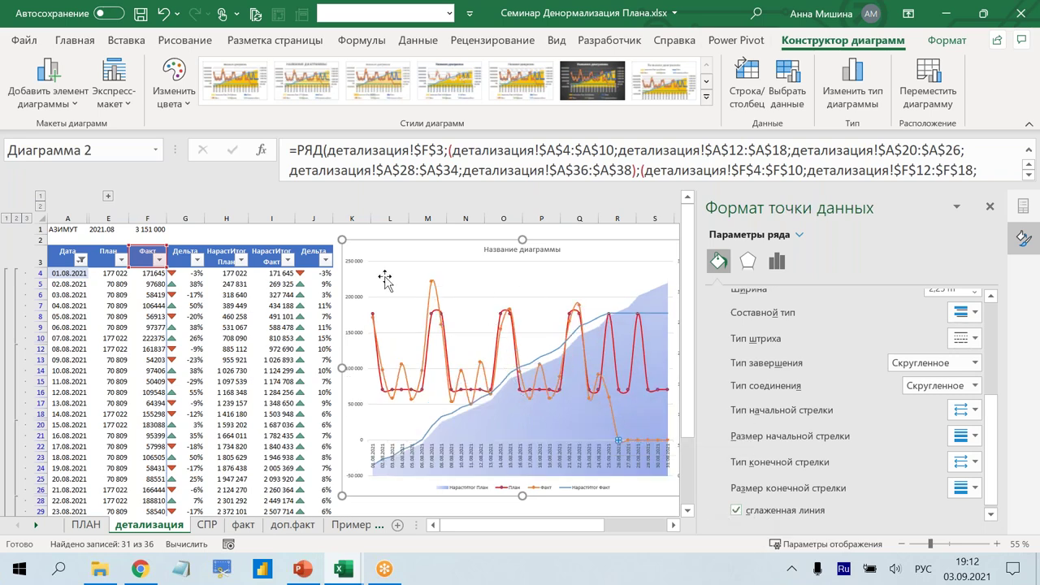
left_click(384, 281)
left_click(612, 410)
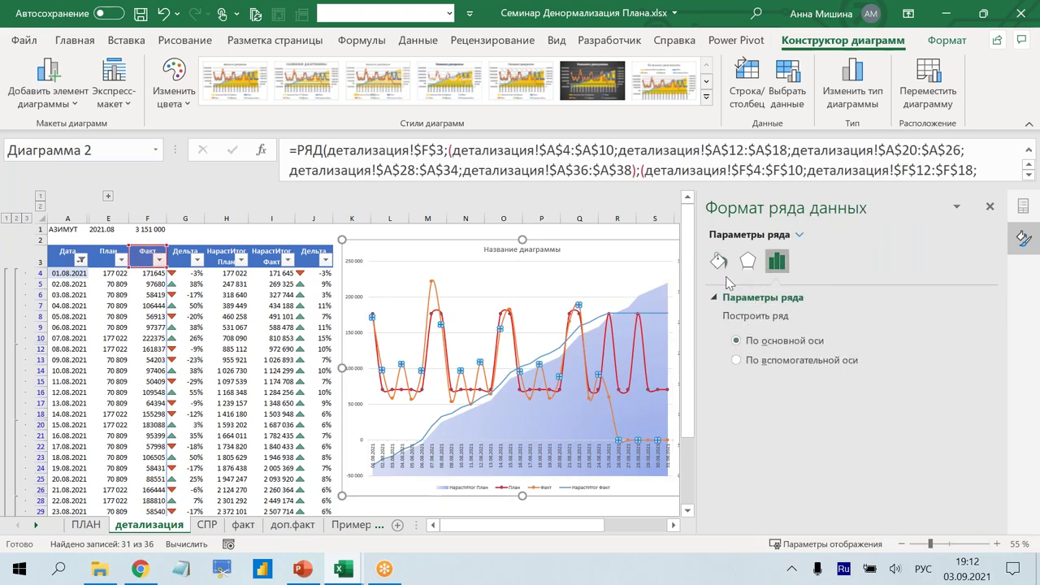
left_click(718, 260)
left_click(785, 365)
left_click(974, 433)
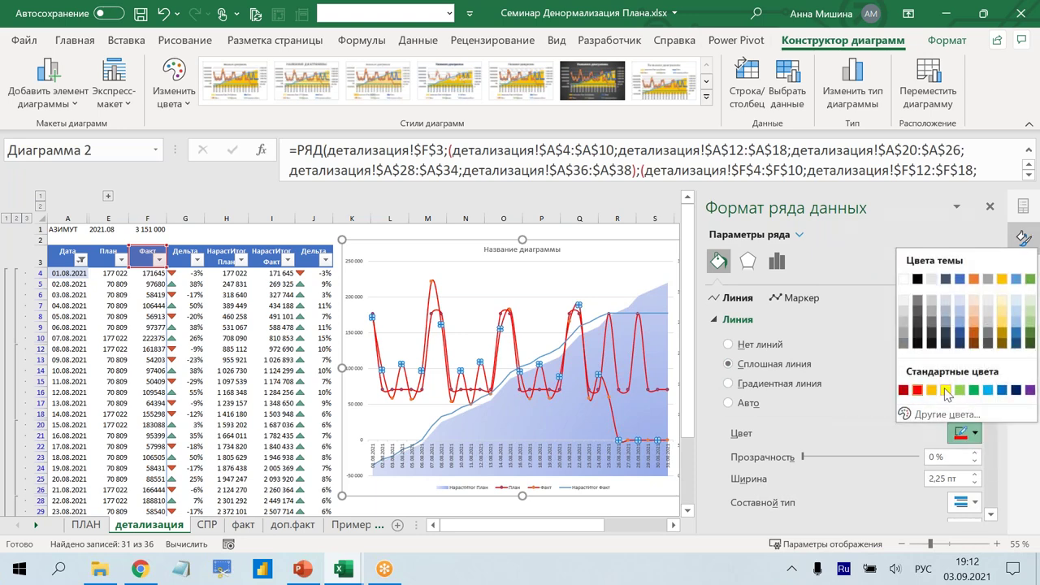
left_click(974, 390)
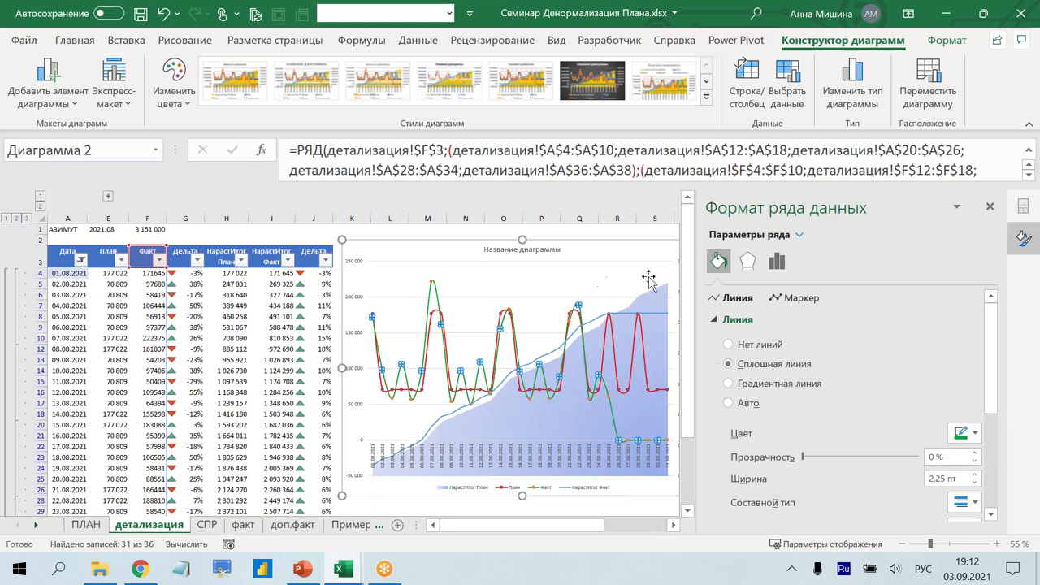
left_click(990, 206)
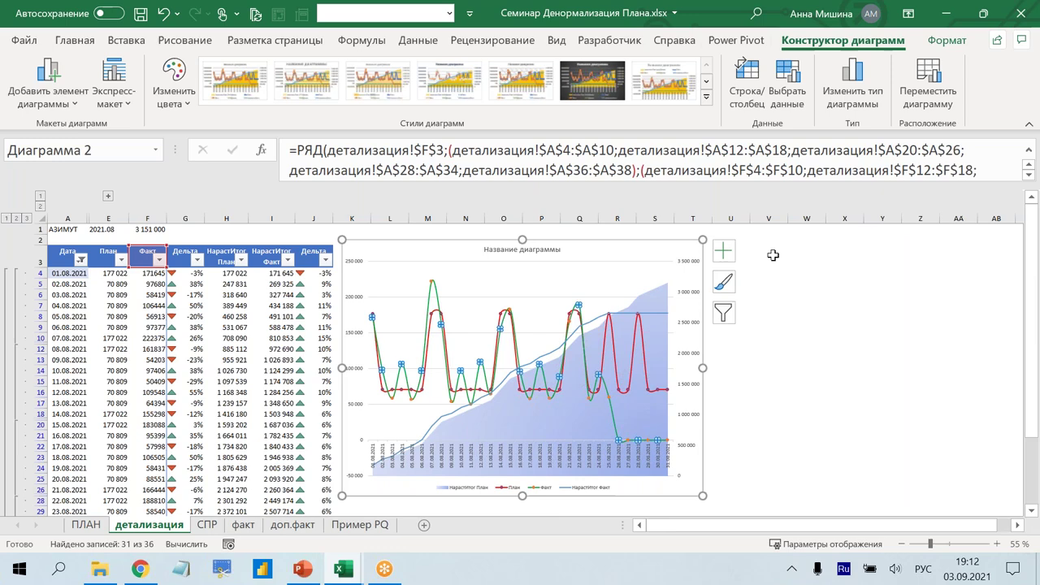
left_click(806, 304)
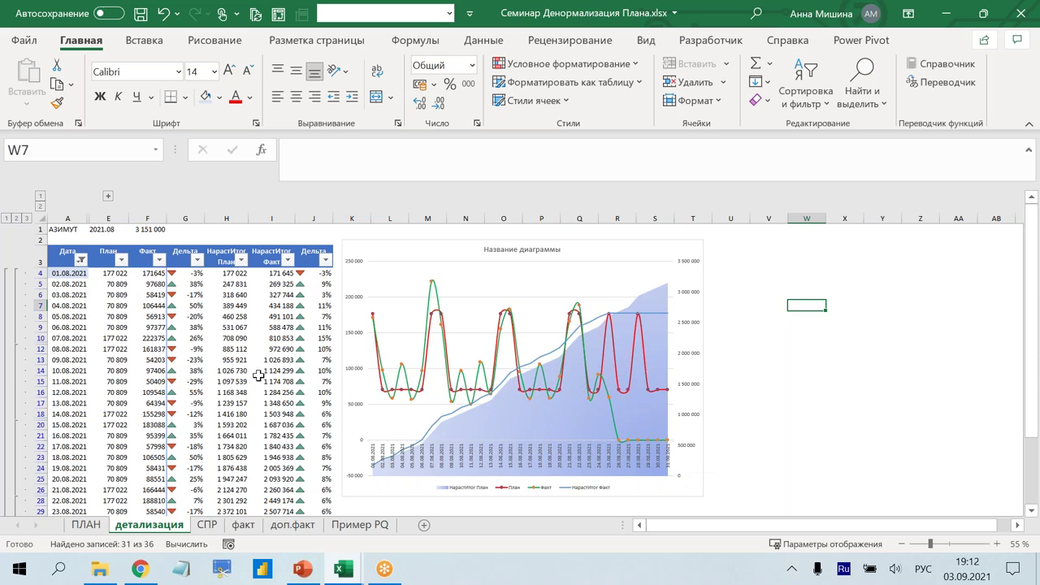
- After checking empty cells F32:F38, change F4's ЕСЛИОШИБКА fallback from "" to НД()
scroll(258, 376, "down", 3)
left_click(187, 435)
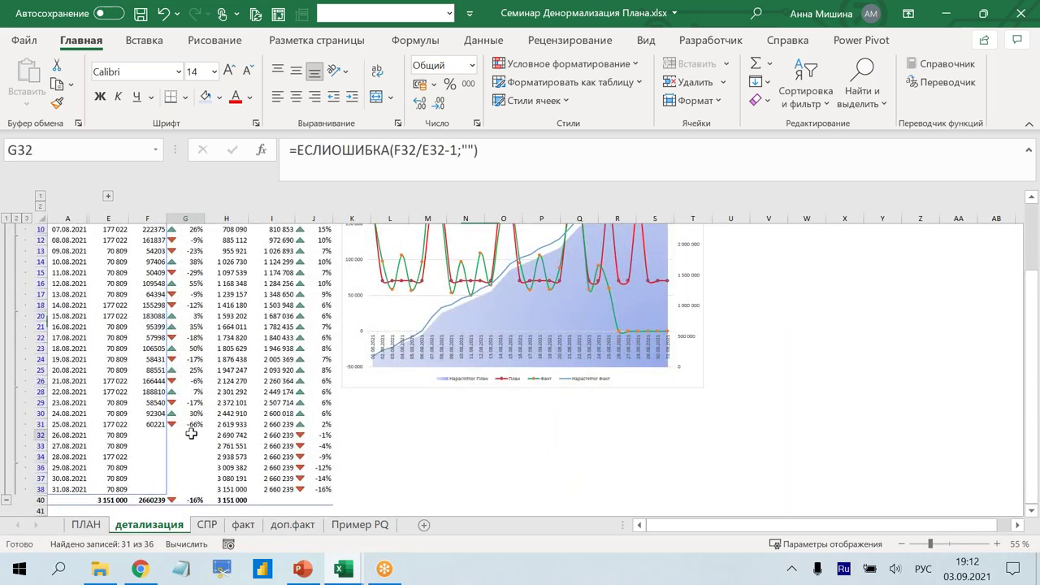
left_click_drag(152, 435, 152, 484)
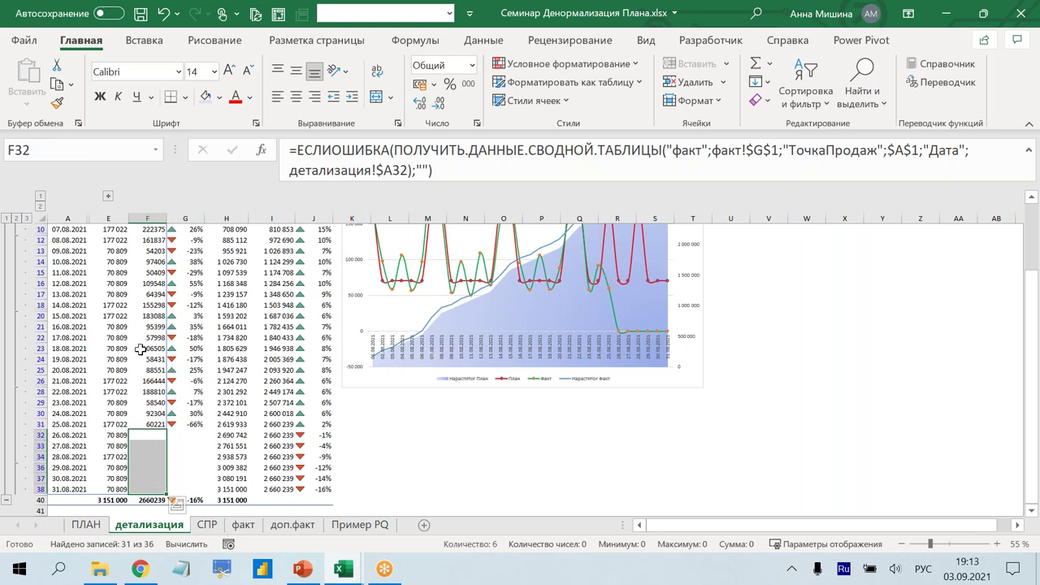
scroll(142, 358, "up", 3)
left_click(139, 273)
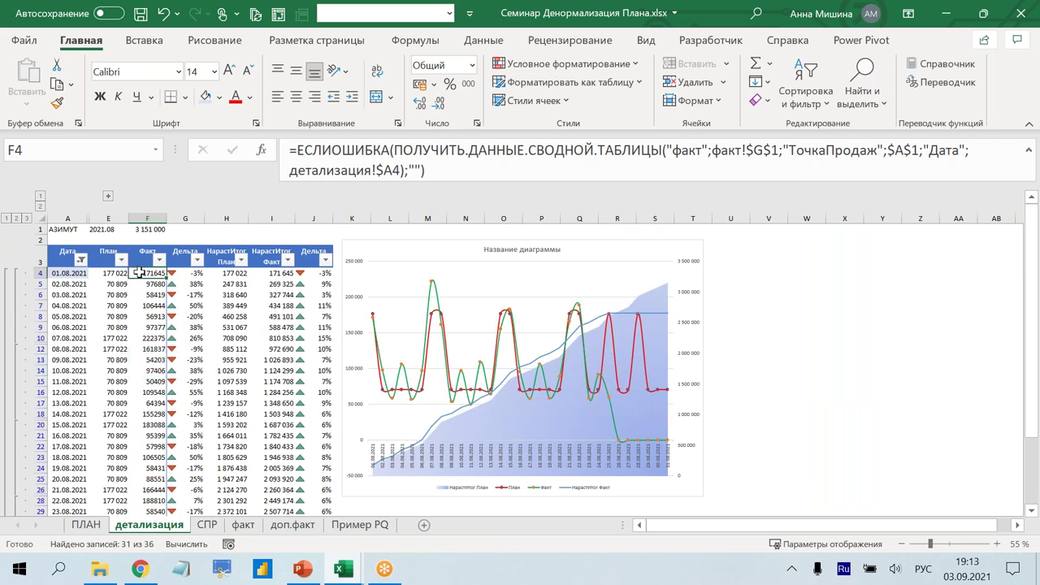
double_click(412, 170)
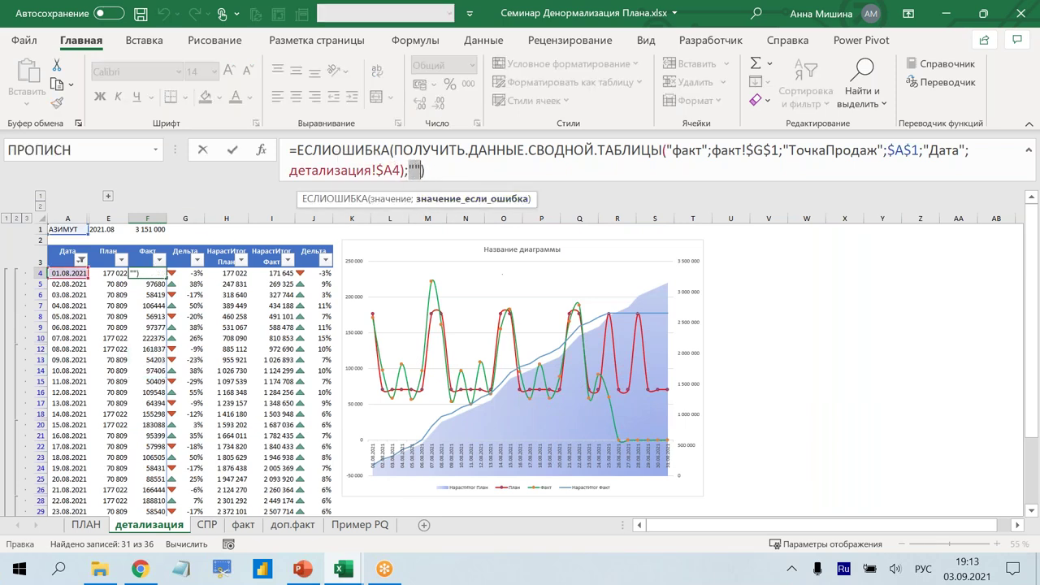
type("нд")
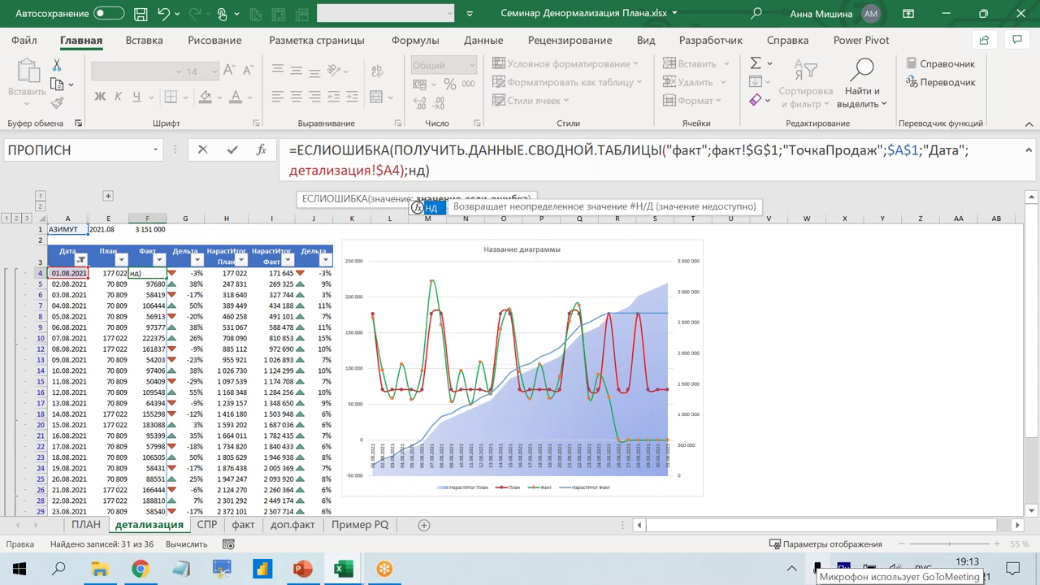
type("()")
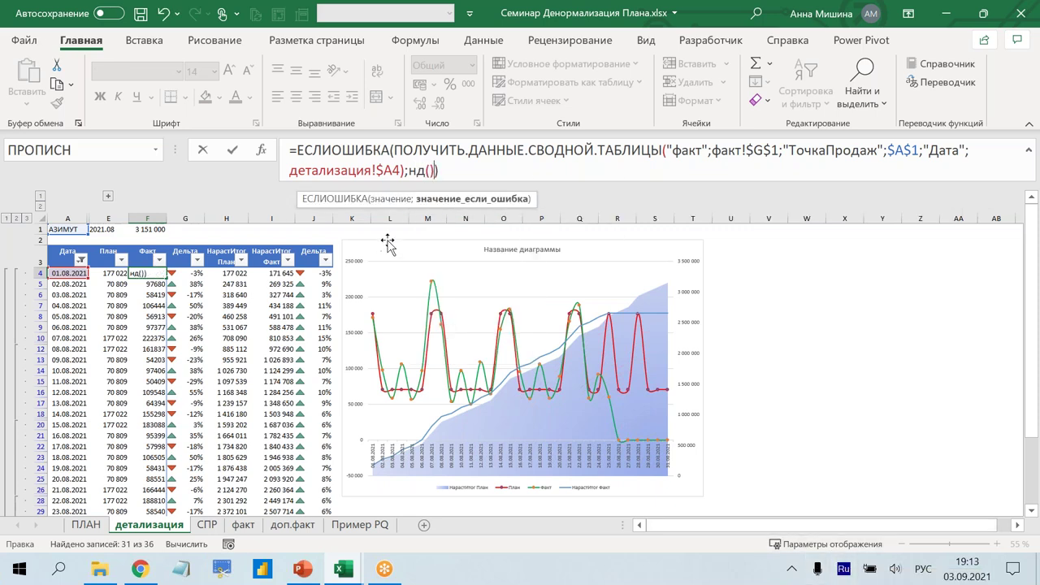
left_click(469, 172)
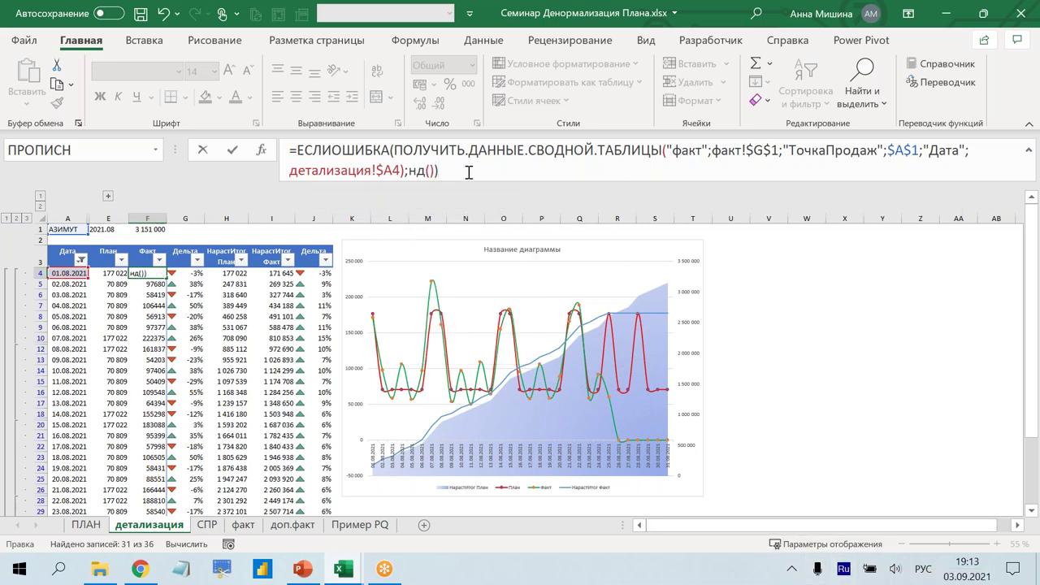
key("Return")
- Fill F4's new formula down the Факт column
left_click(147, 273)
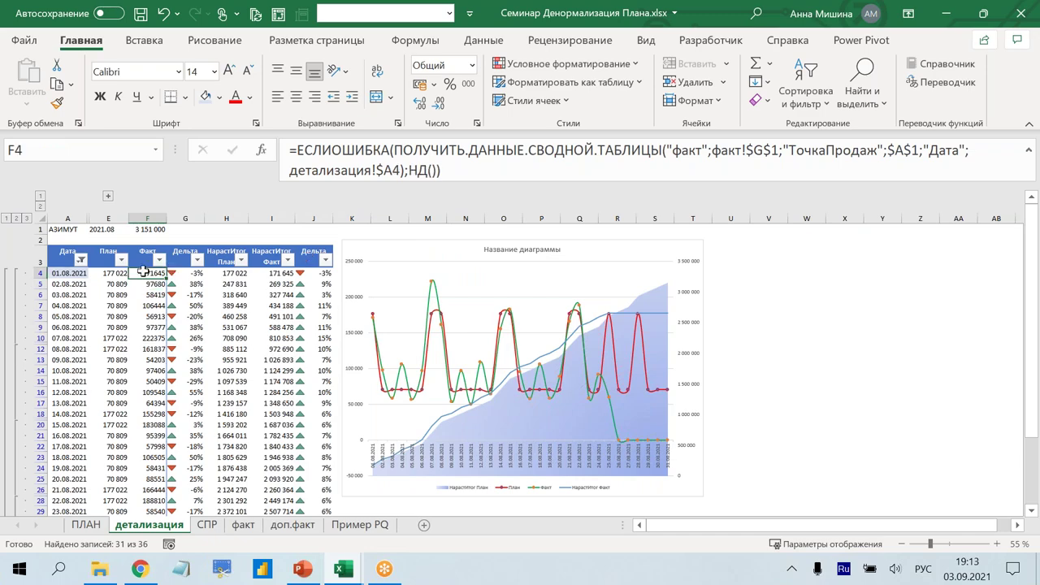
left_click_drag(169, 278, 159, 532)
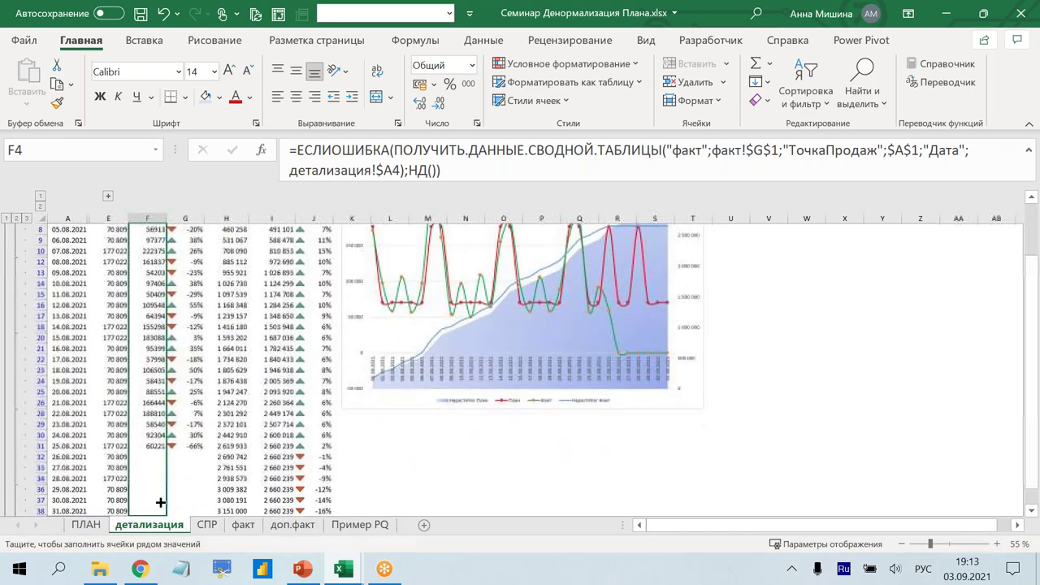
left_click_drag(158, 532, 159, 528)
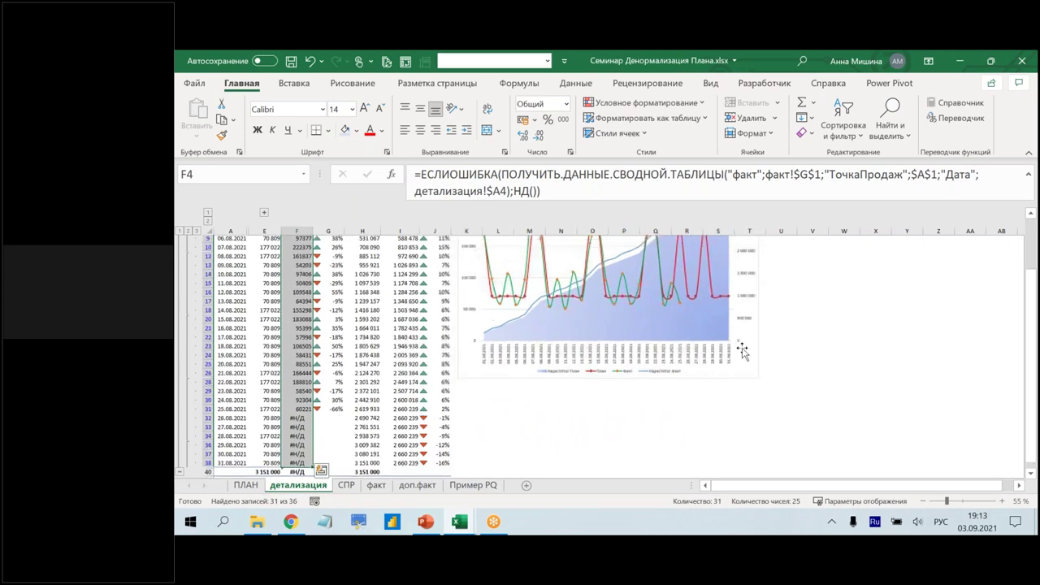
scroll(772, 361, "up", 3)
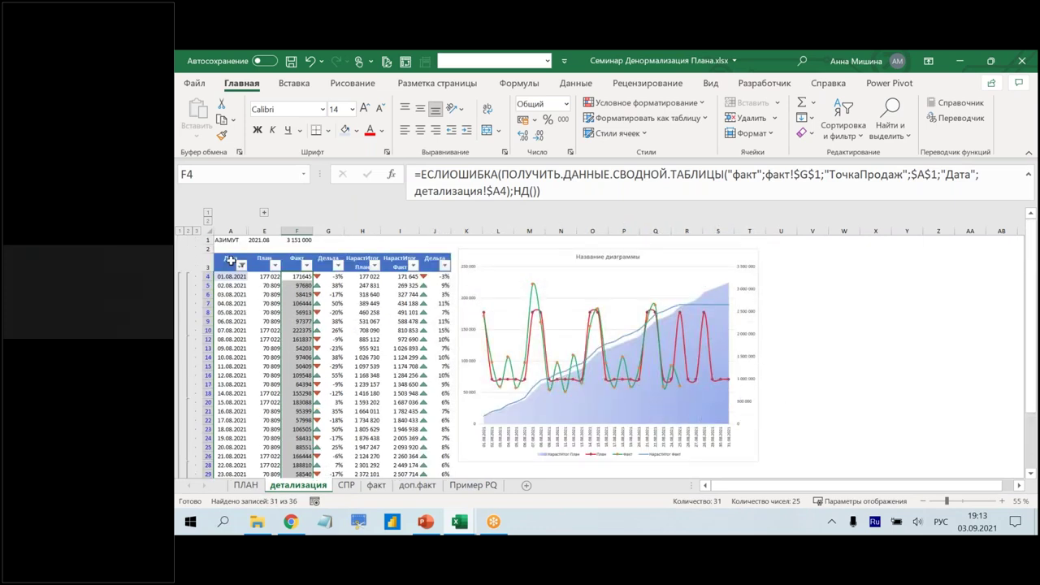
- Reapply the filter, check formulas in I12, G11, F11 and F9, and begin a formula in J1
left_click(402, 340)
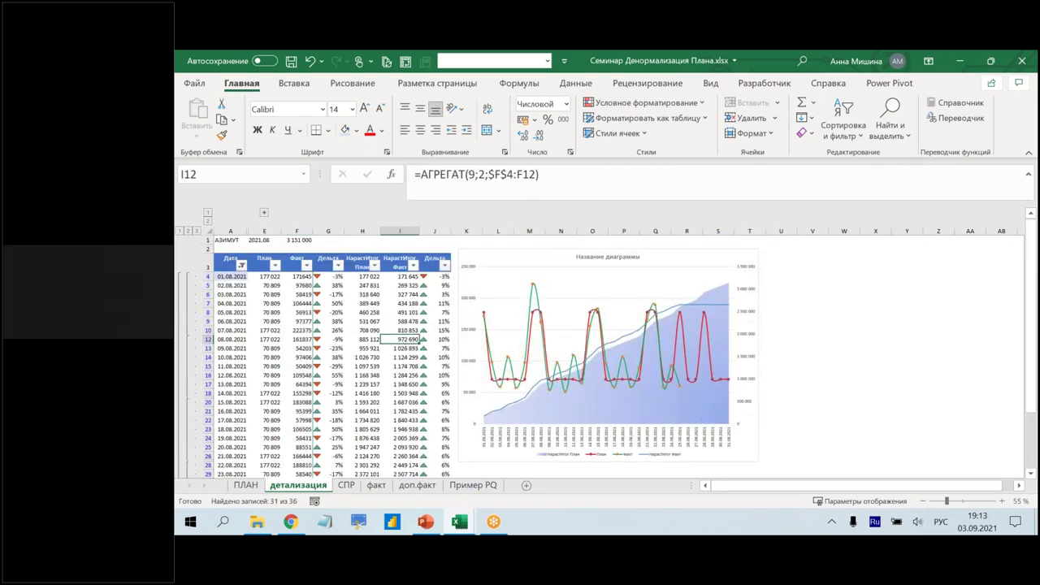
left_click(573, 83)
left_click(709, 122)
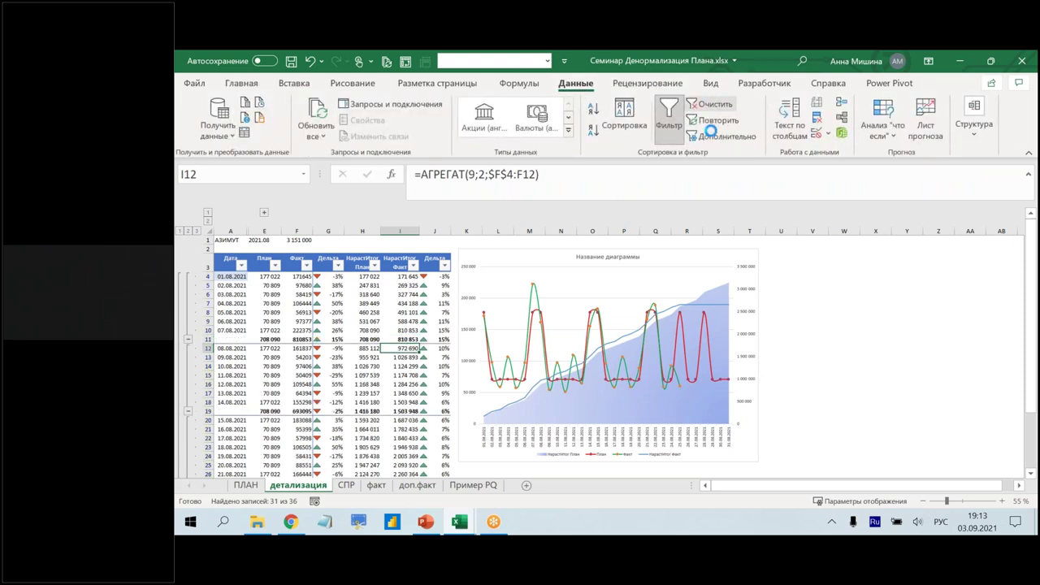
left_click(337, 338)
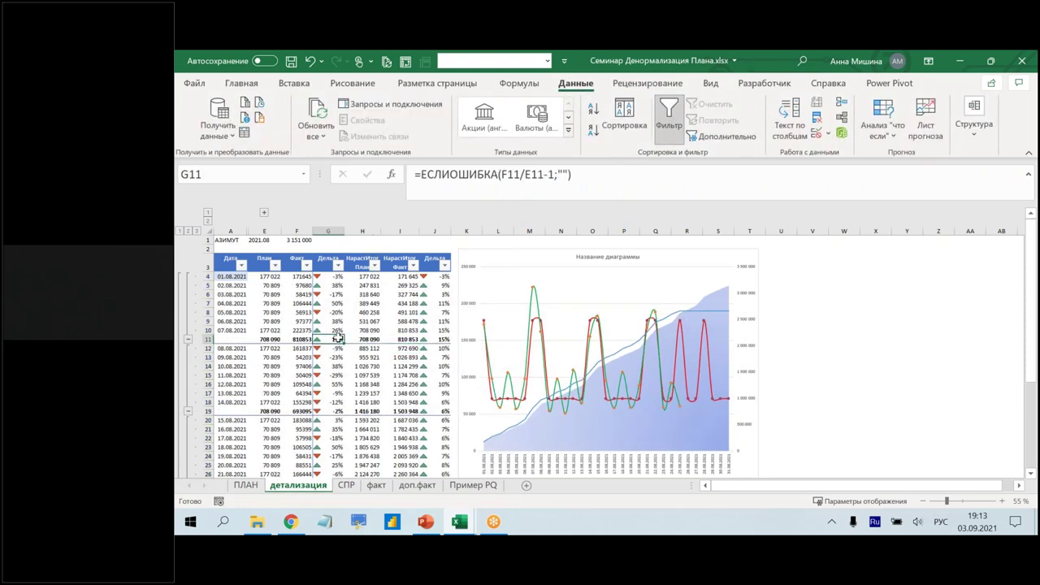
left_click(302, 340)
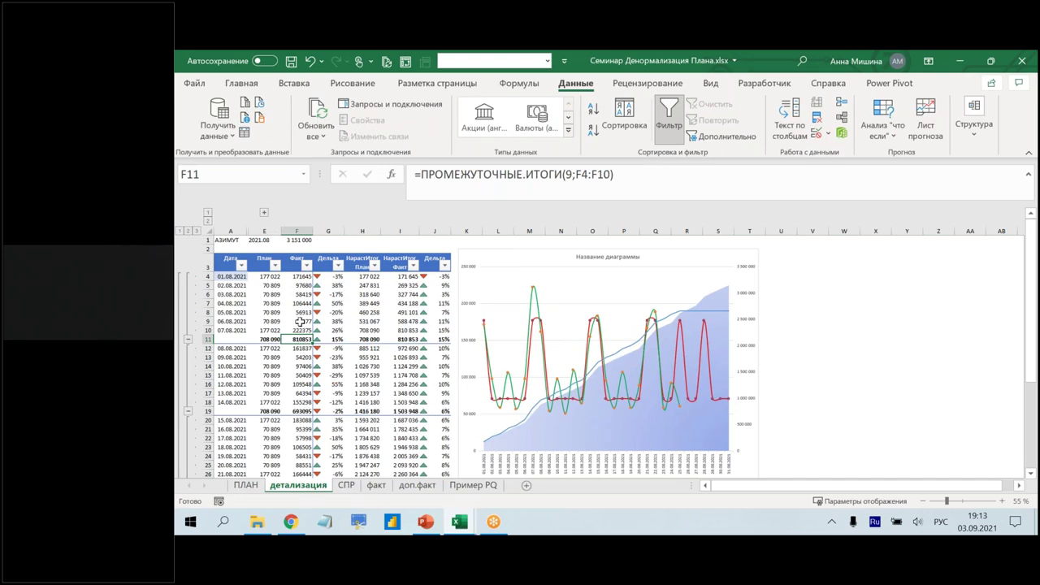
left_click(301, 322)
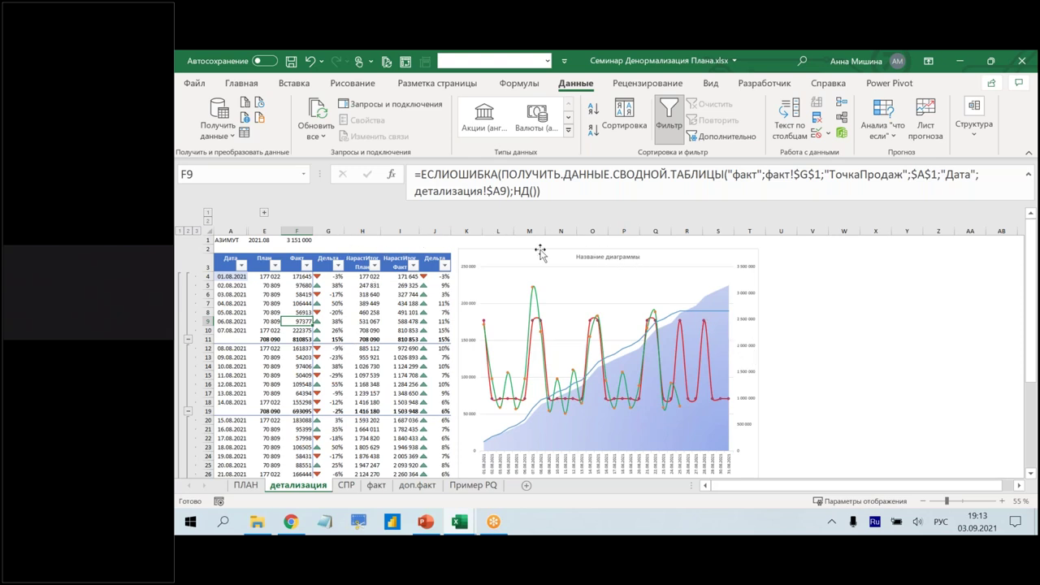
left_click(437, 239)
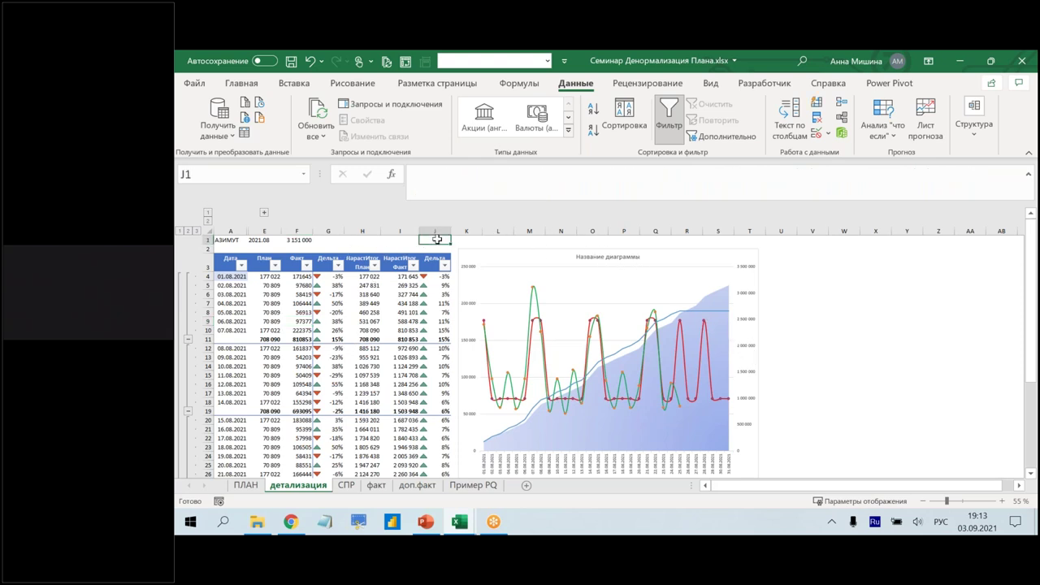
type("=")
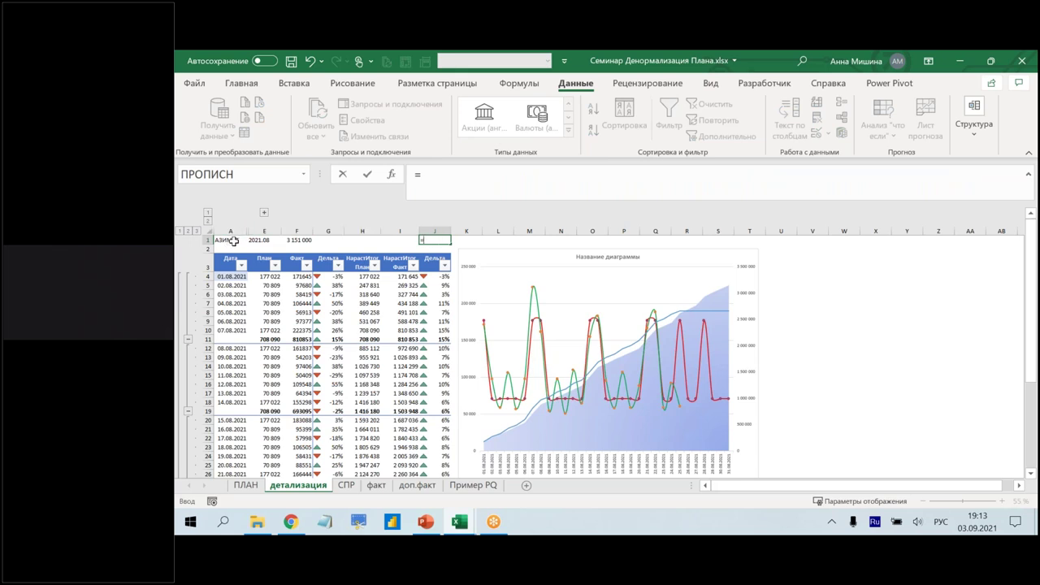
- Enter =A1&" "&E1&" "&F1 in J1 so it reads 'АЗИМУТ 2021.08 3151000'
left_click(233, 242)
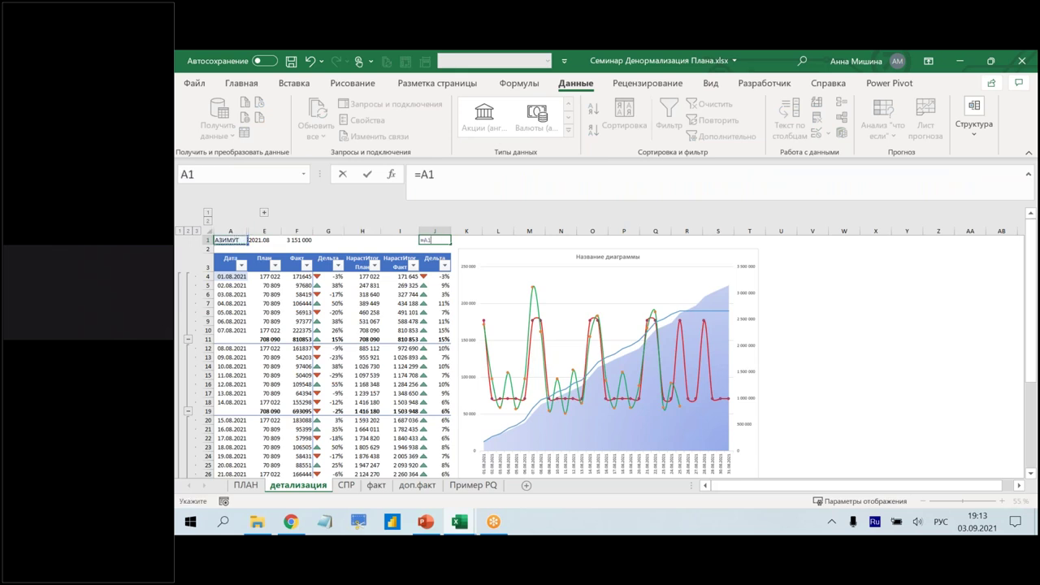
type("&\" \"&")
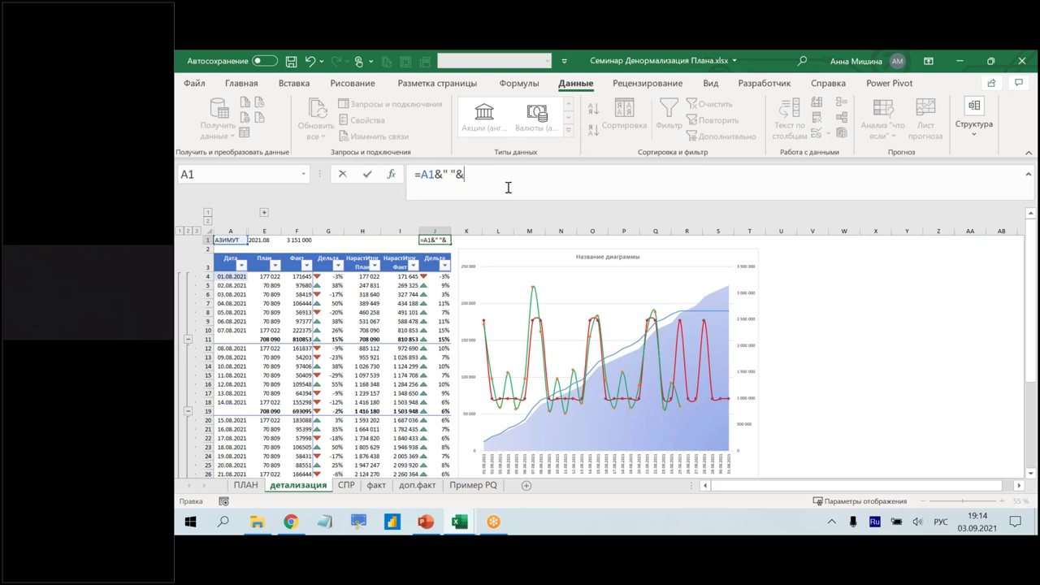
left_click(265, 239)
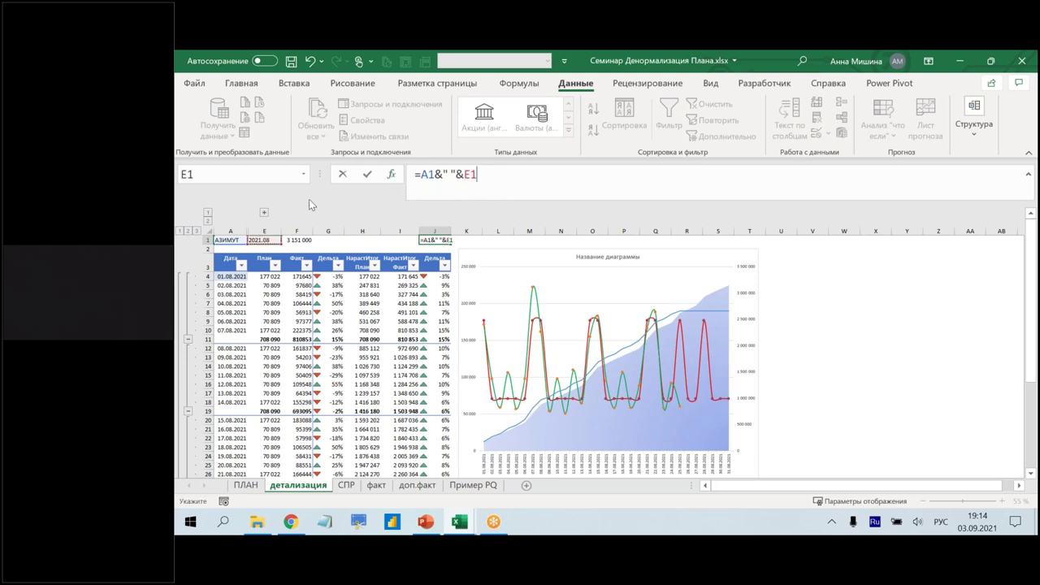
left_click_drag(436, 174, 471, 173)
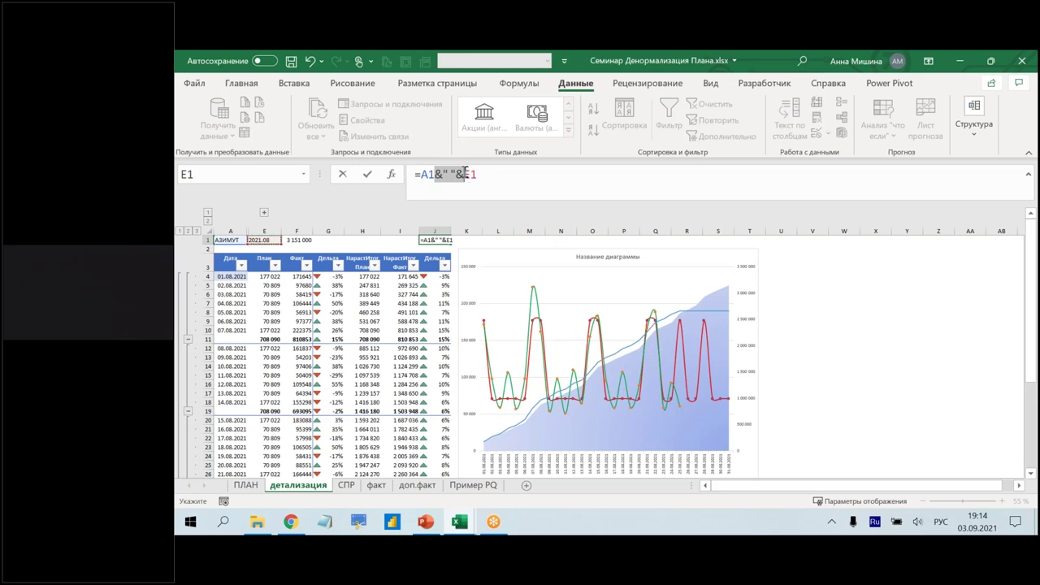
key("ctrl+c")
left_click(524, 175)
key("ctrl+v")
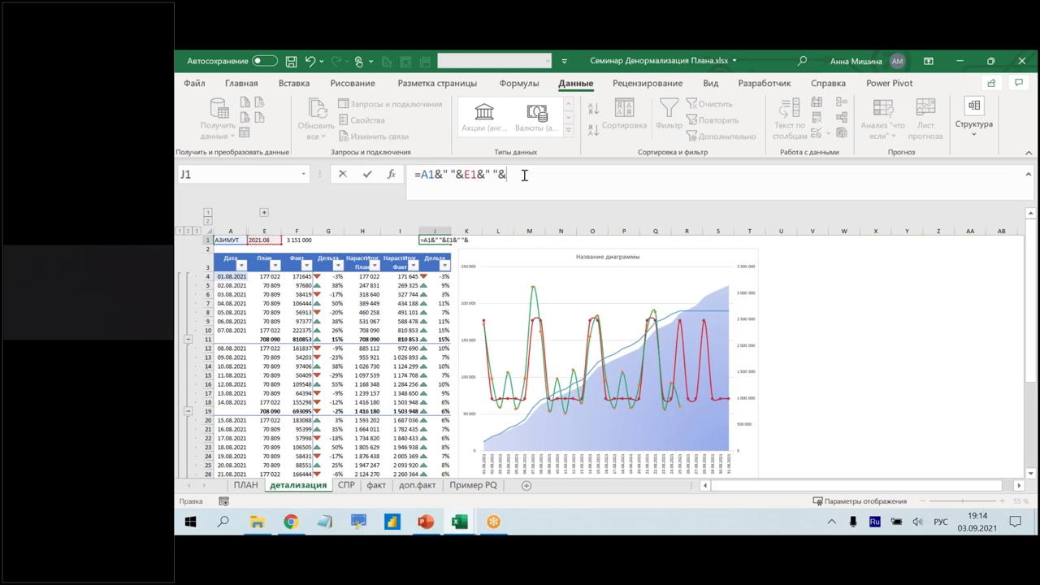
left_click(297, 241)
key("Return")
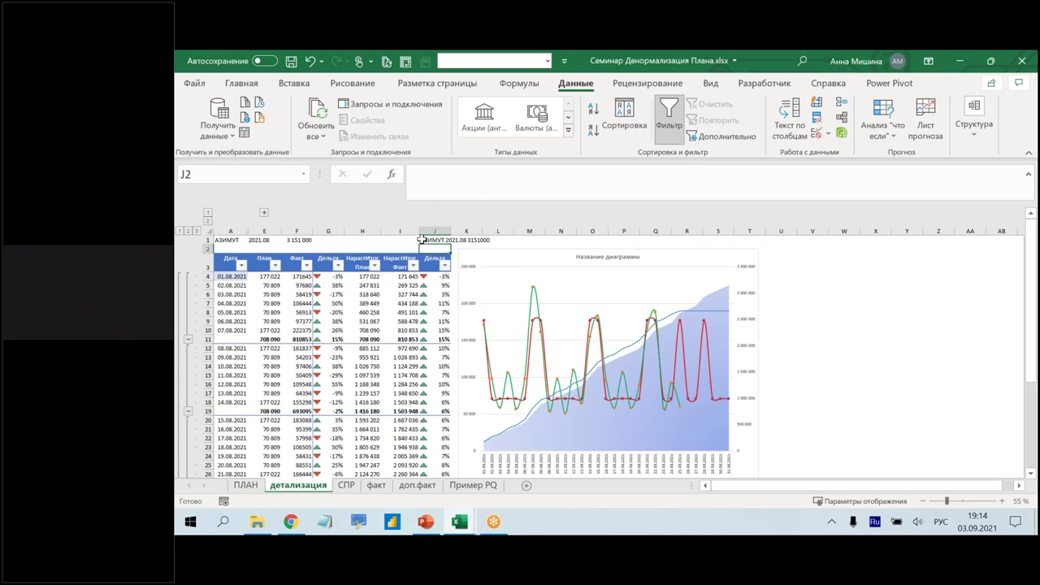
left_click(421, 240)
left_click(241, 83)
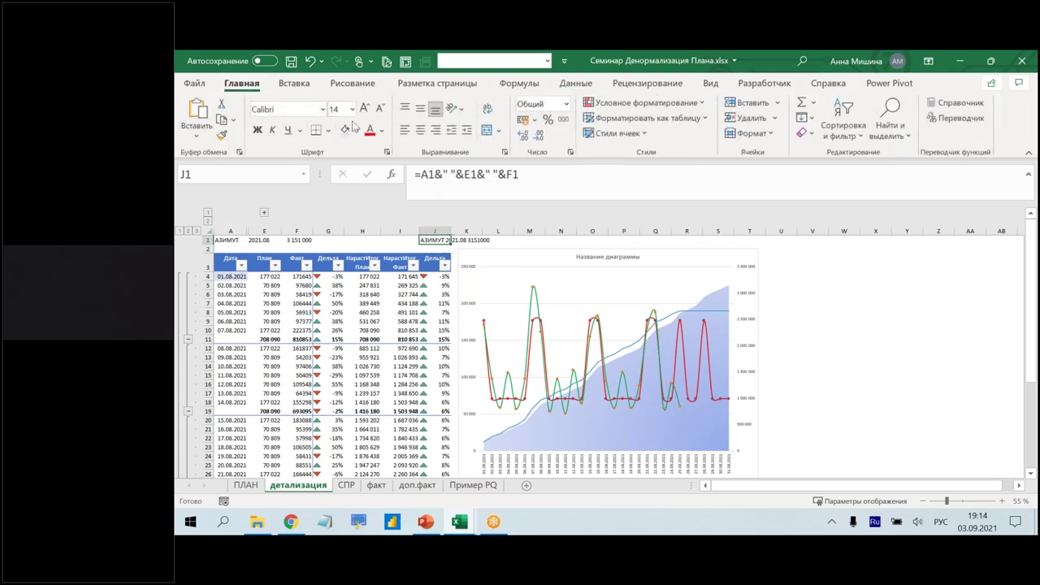
- Set J1's font size to 18 and wrap F1 in ТЕКСТ(F1;"0 000р.") for rouble formatting
left_click(364, 107)
left_click(364, 107)
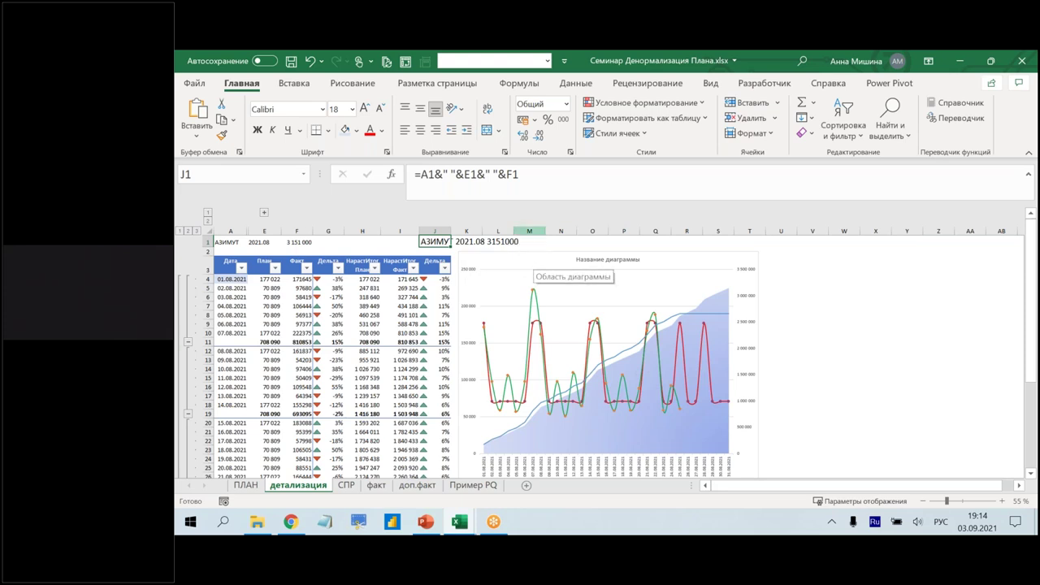
double_click(520, 174)
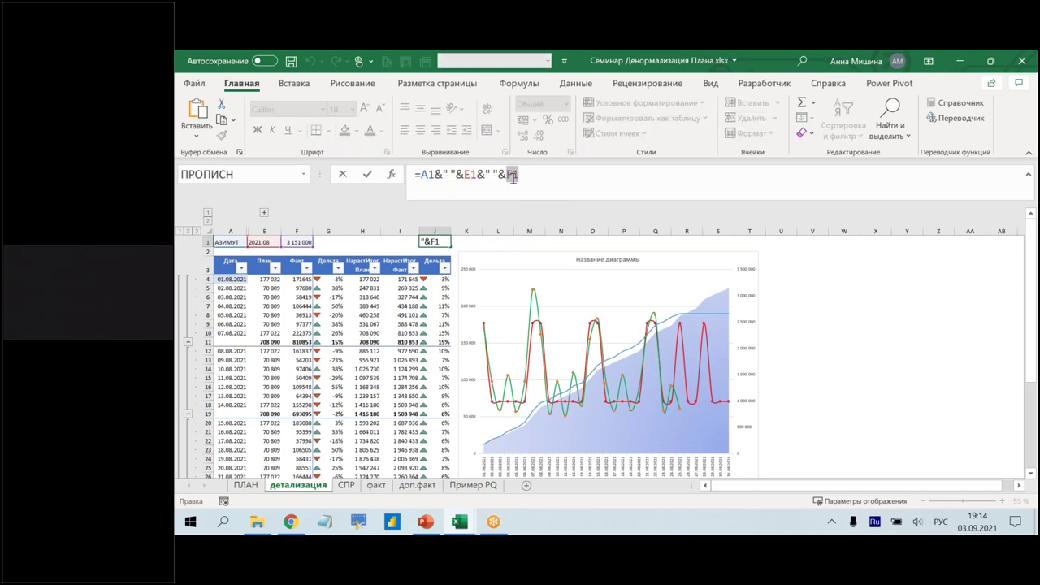
left_click(508, 177)
type("текст")
key("Tab")
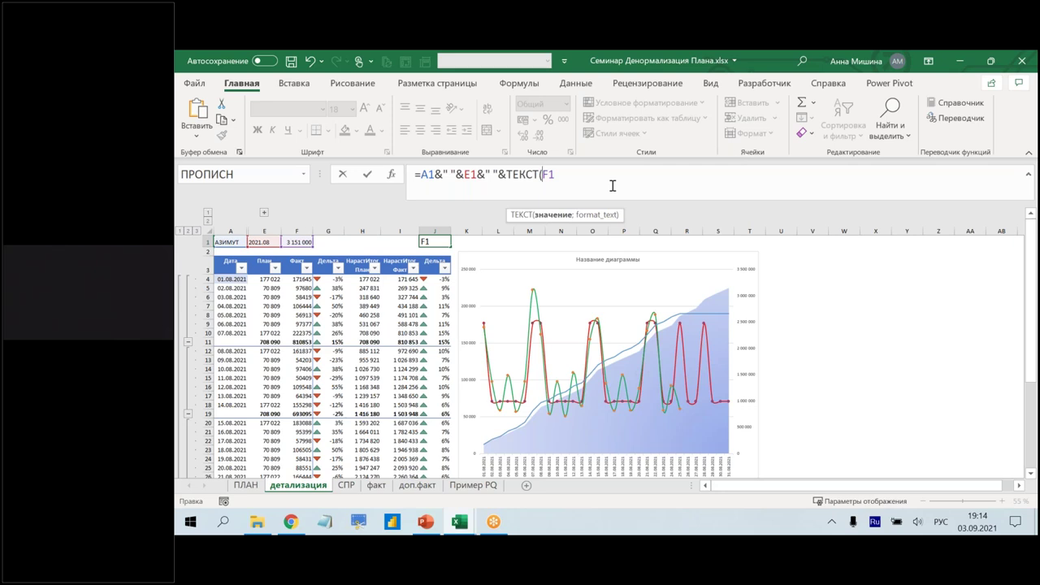
type(";")
type(")")
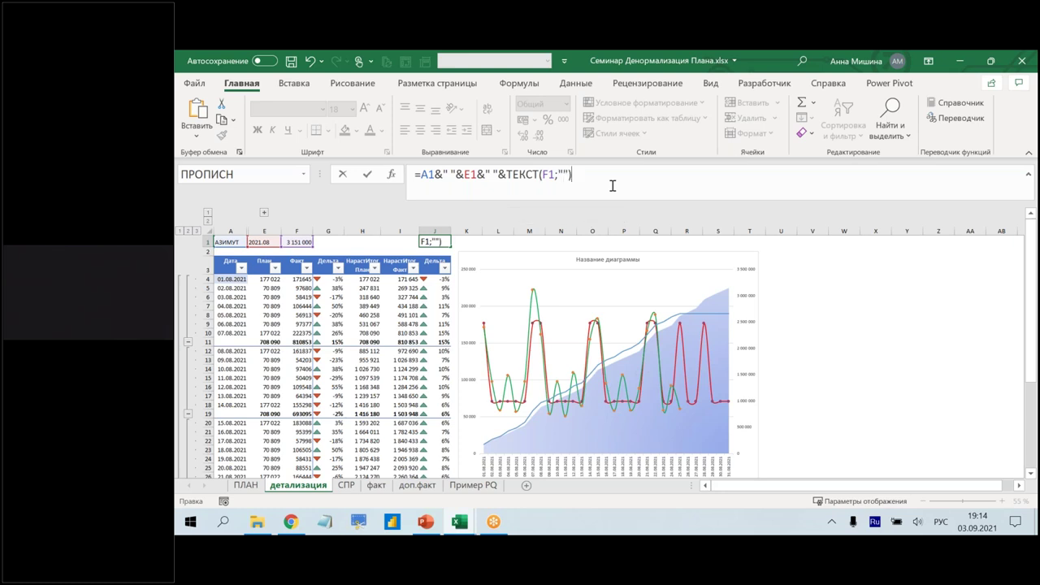
left_click(565, 173)
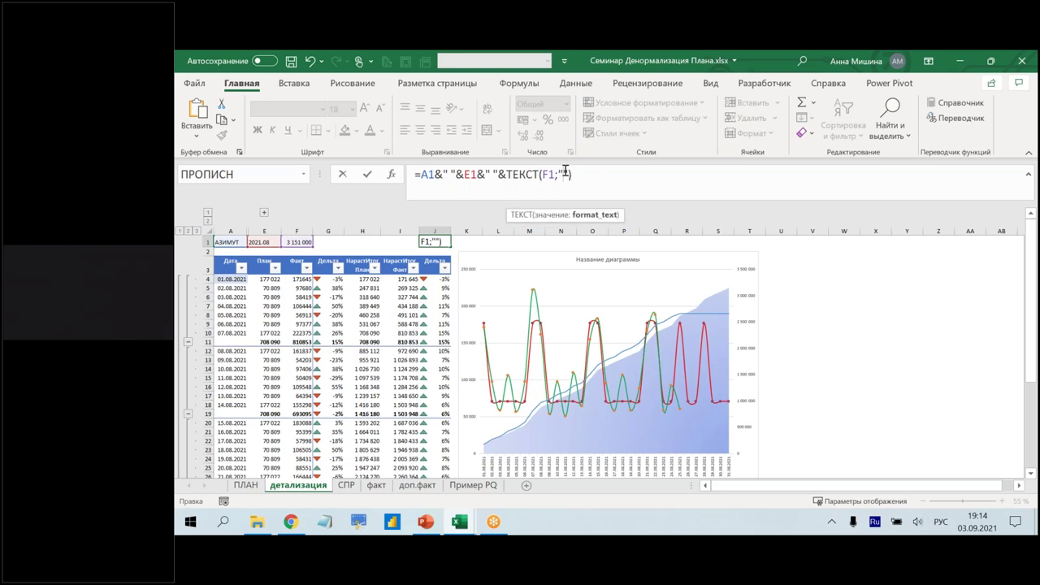
type("0 000")
type("р.")
key("Return")
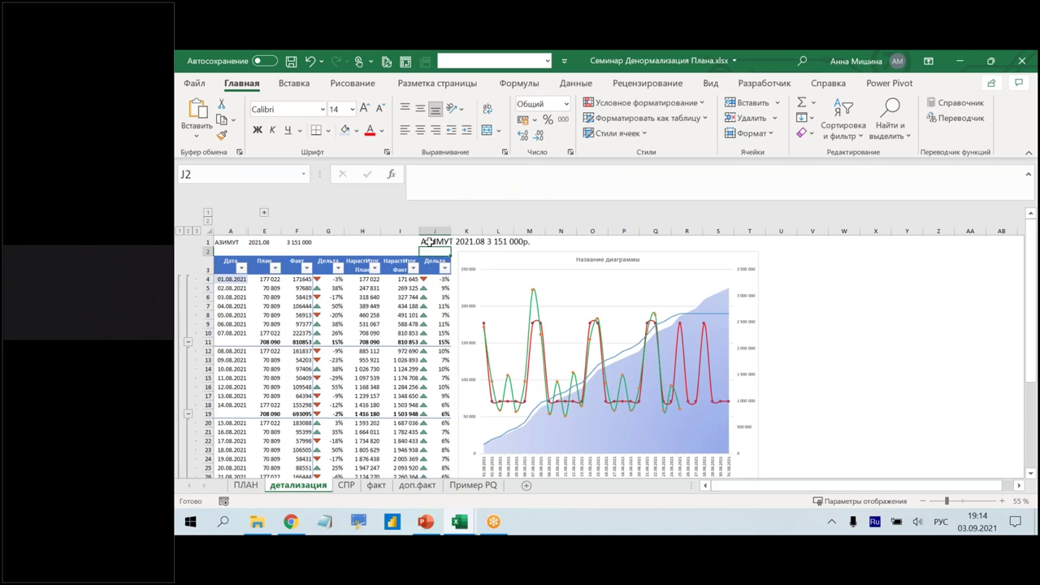
- Add a colon after E1 so the label reads 'АЗИМУТ 2021.08: 3 151 000р.'
left_click(429, 240)
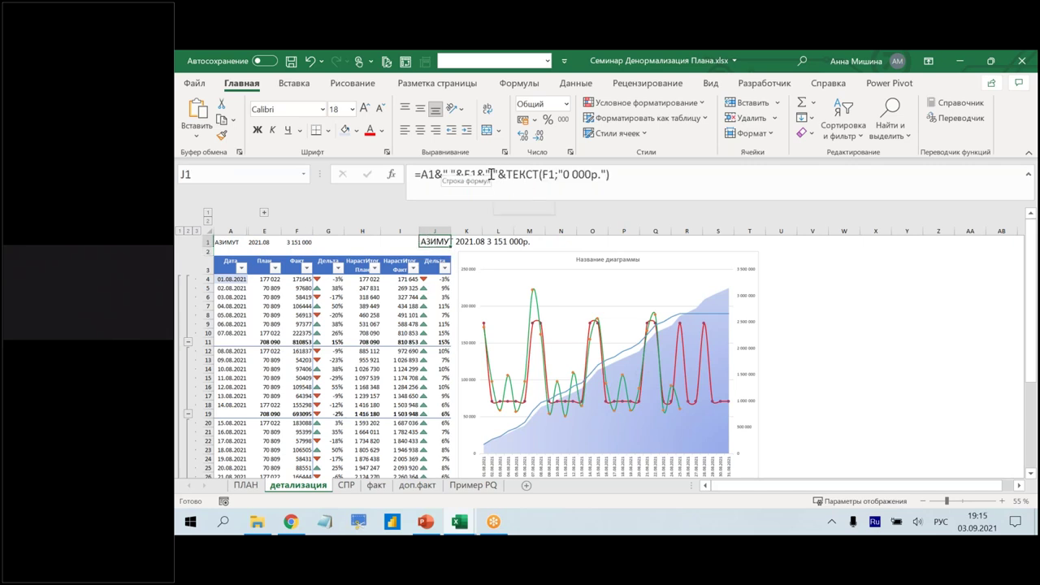
left_click(491, 174)
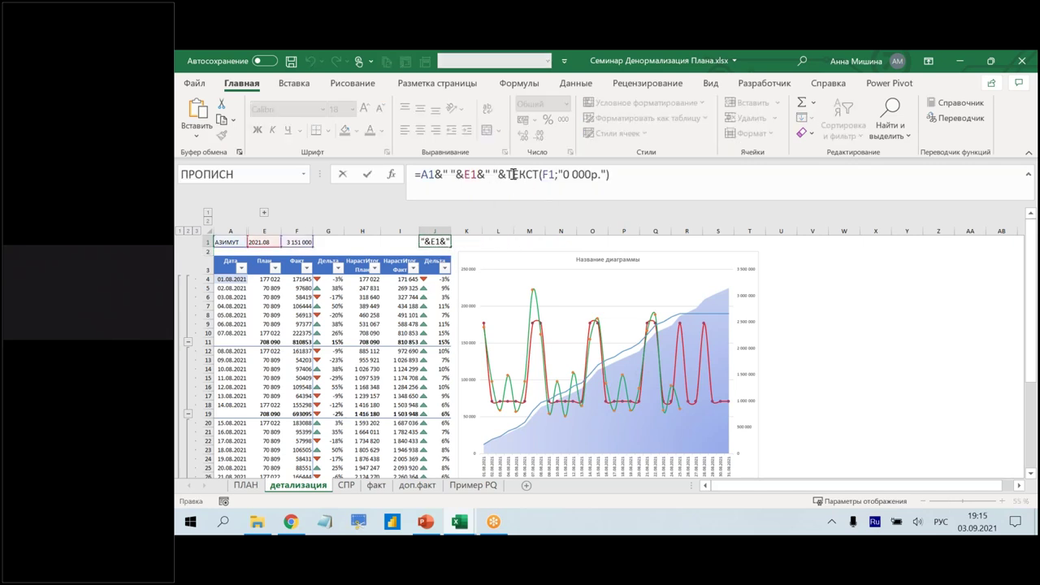
type(":")
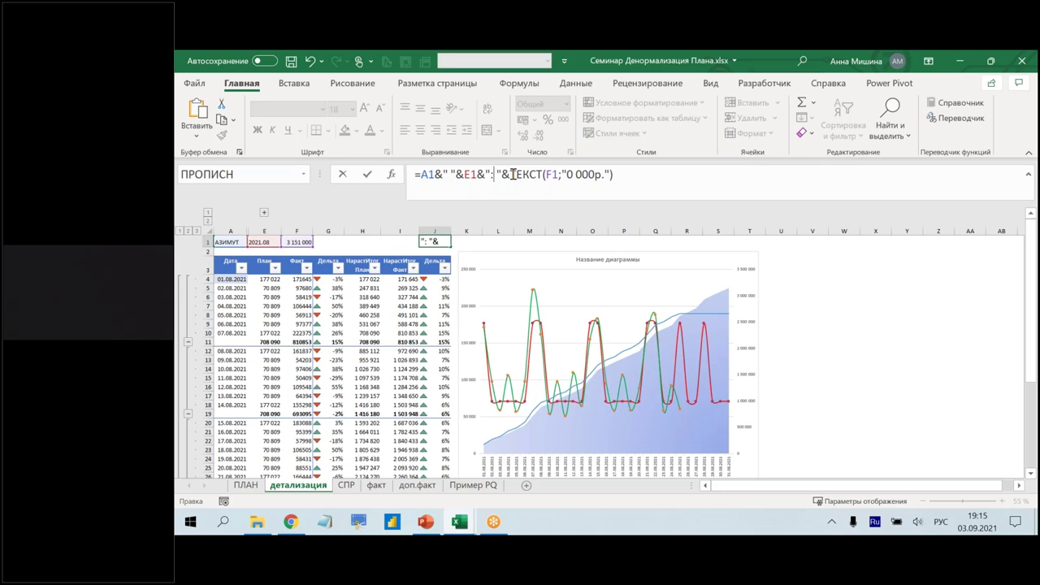
key("Return")
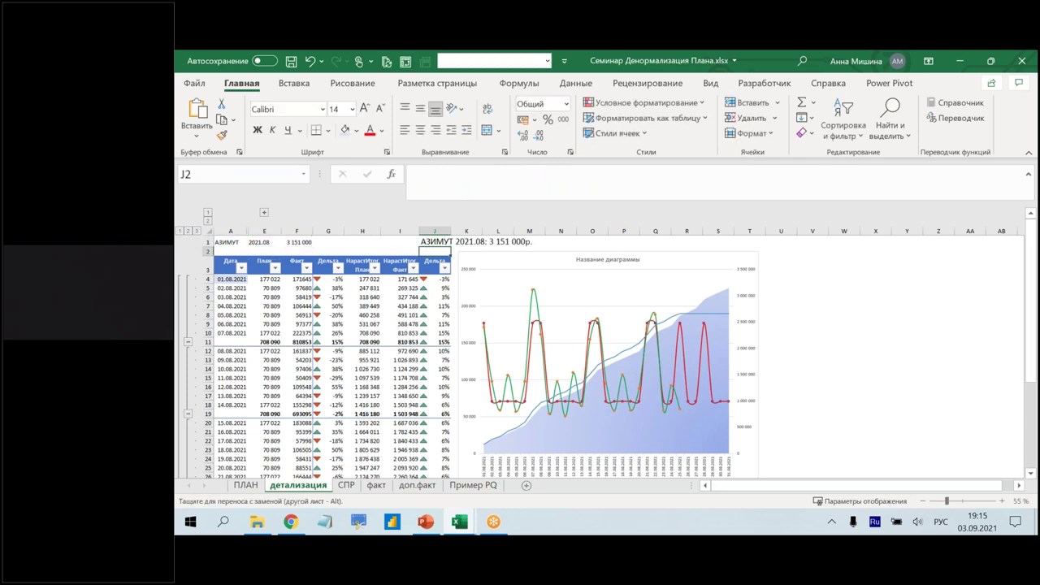
left_click(426, 243)
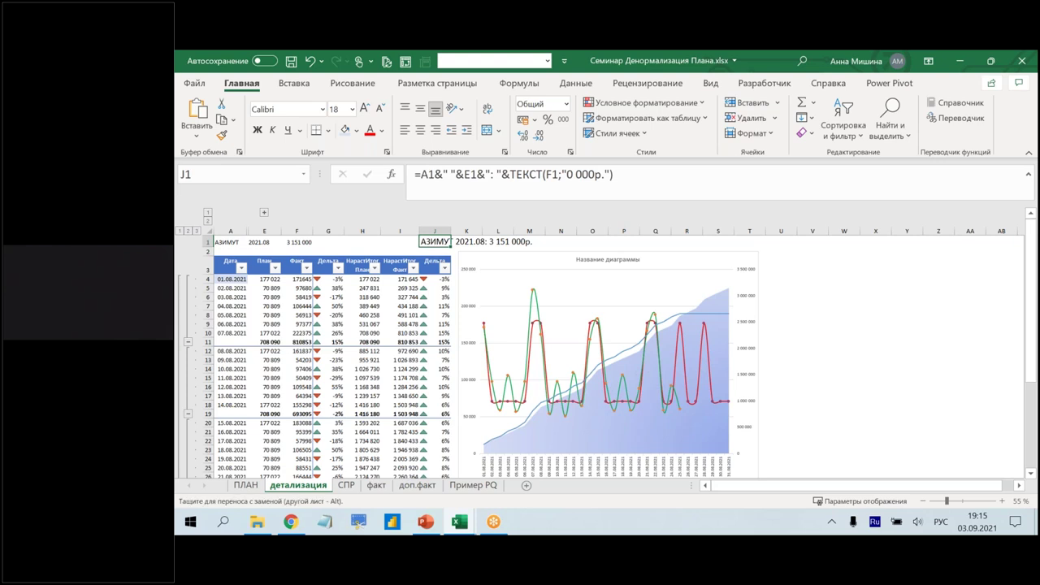
- Link the chart title to cell J1 with the formula =J1
left_click(621, 260)
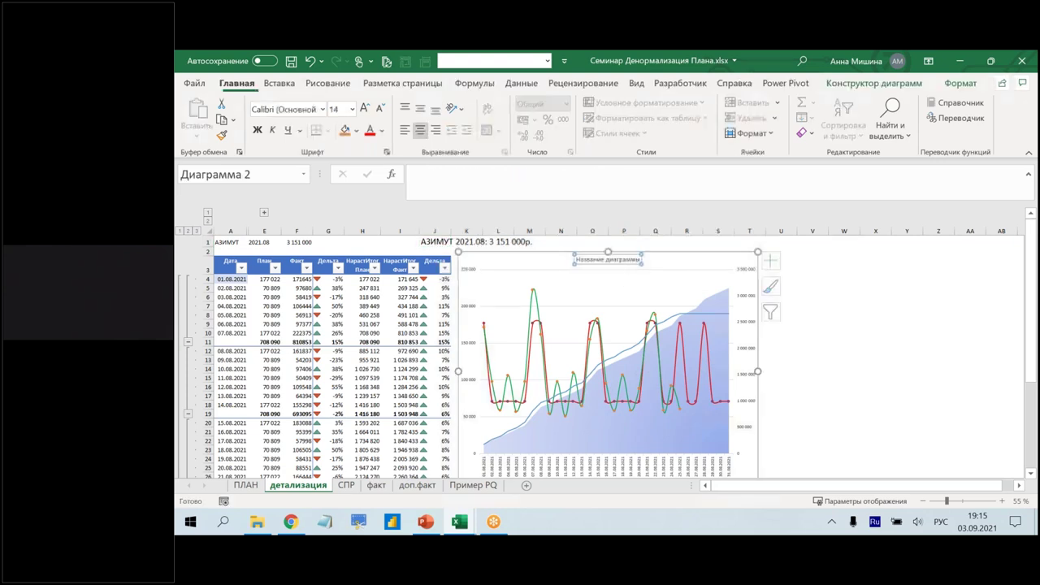
left_click(511, 180)
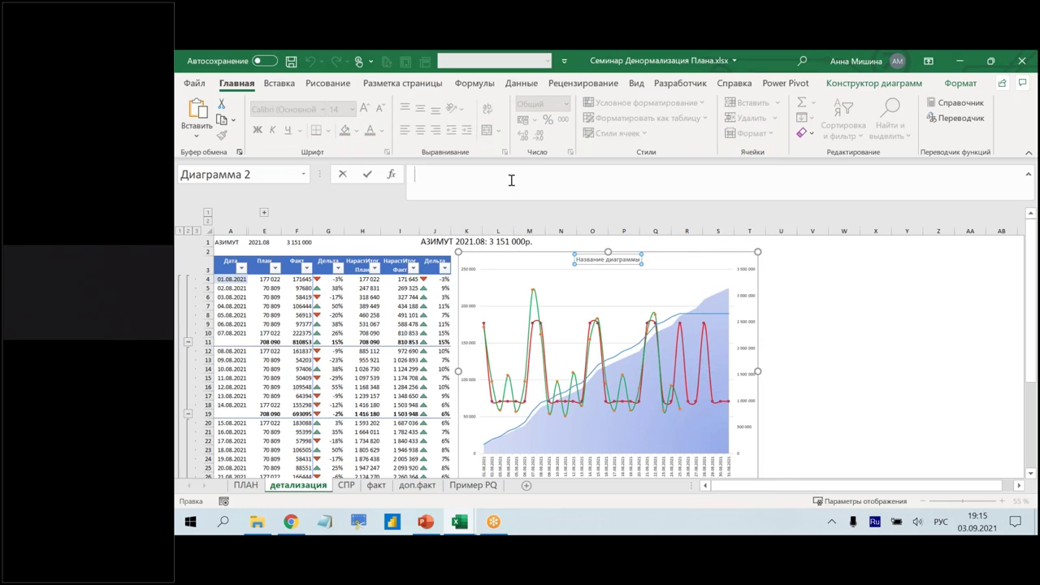
type("=")
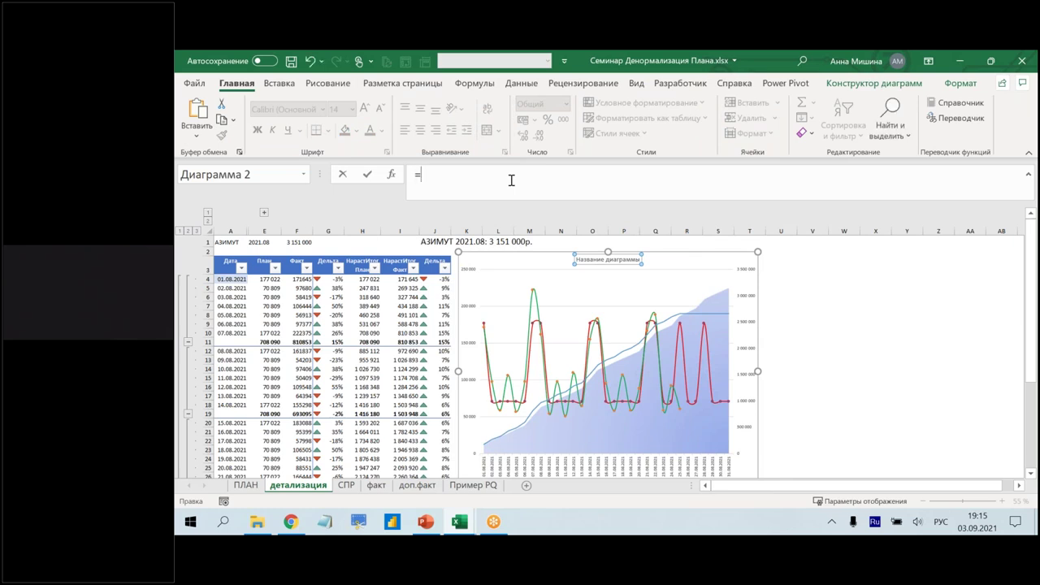
left_click(435, 242)
key("Return")
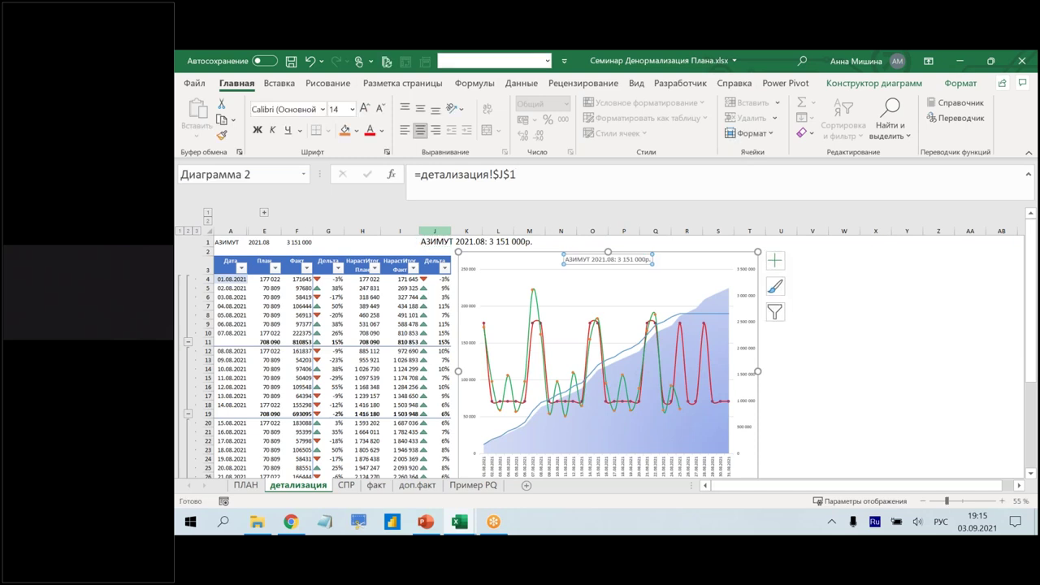
- Move the label cell from J1 to Z1, then switch to the course slides in PowerPoint
left_click(808, 385)
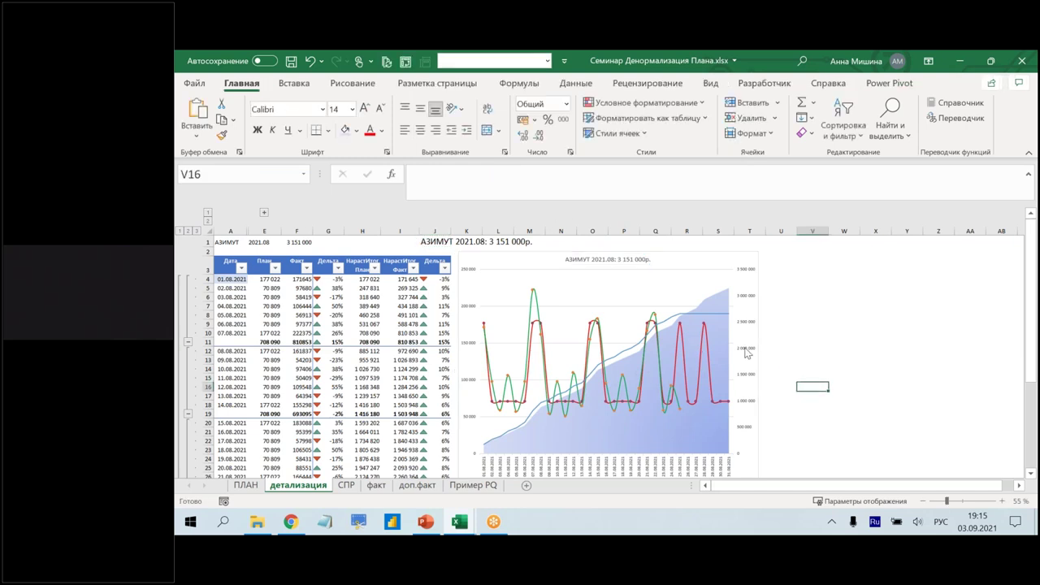
left_click(434, 242)
left_click_drag(436, 241, 957, 246)
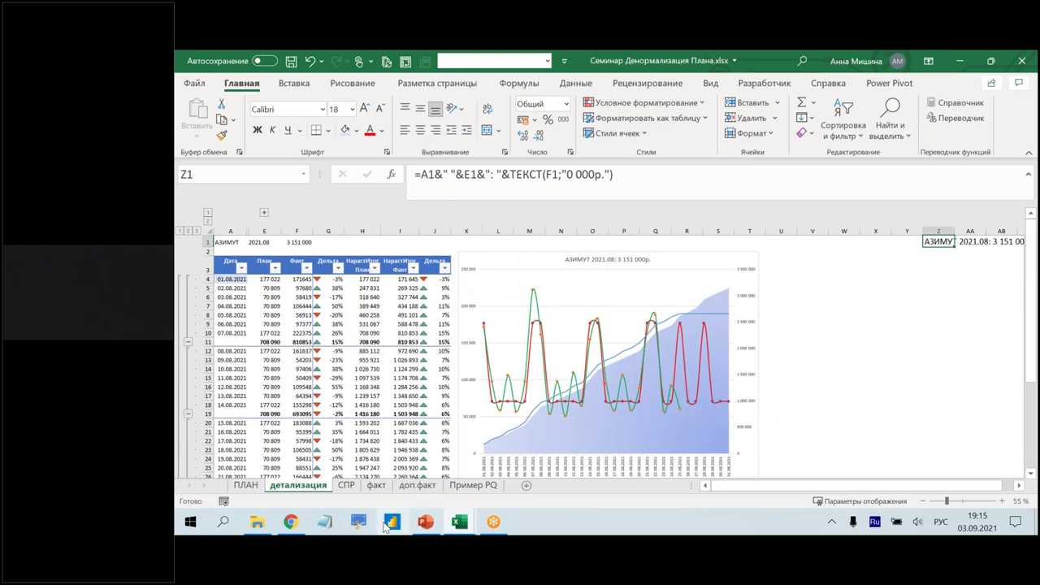
left_click(426, 521)
scroll(226, 410, "down", 1)
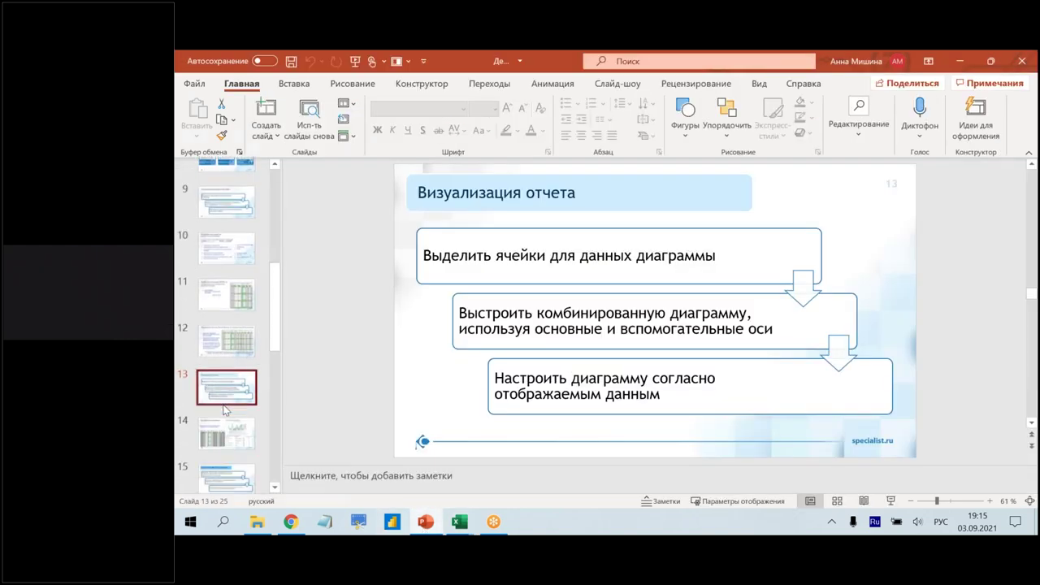
- View slide 14 and slide 15 'Настройка Выбора Пользователя', then return to the Excel workbook
left_click(226, 432)
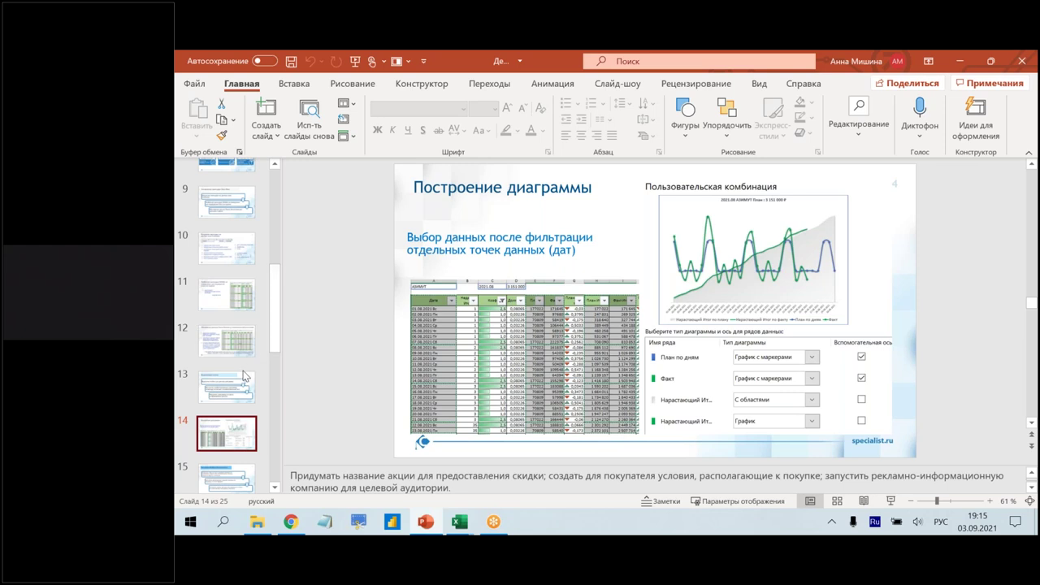
scroll(244, 375, "down", 1)
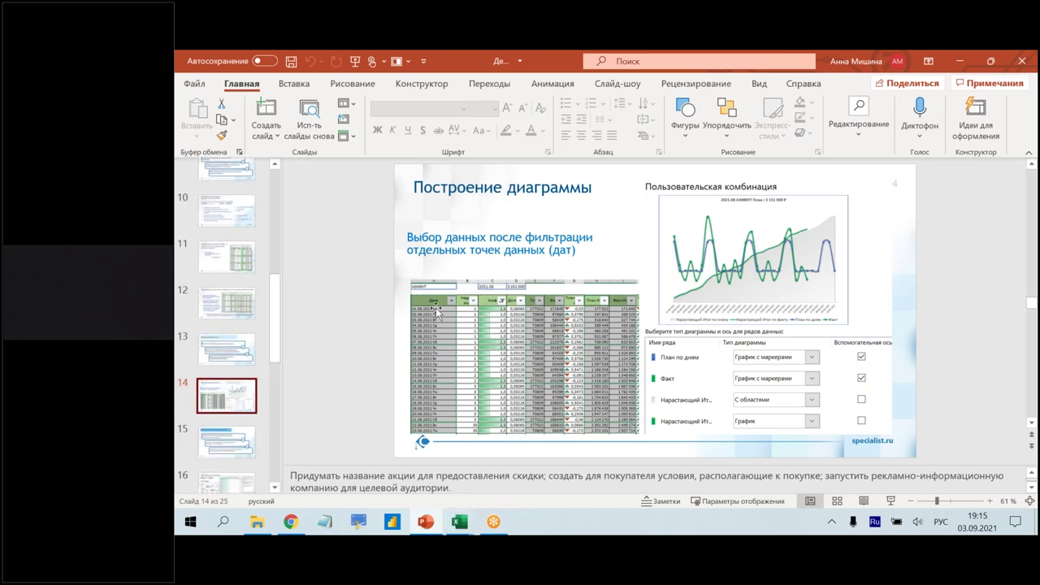
left_click(233, 452)
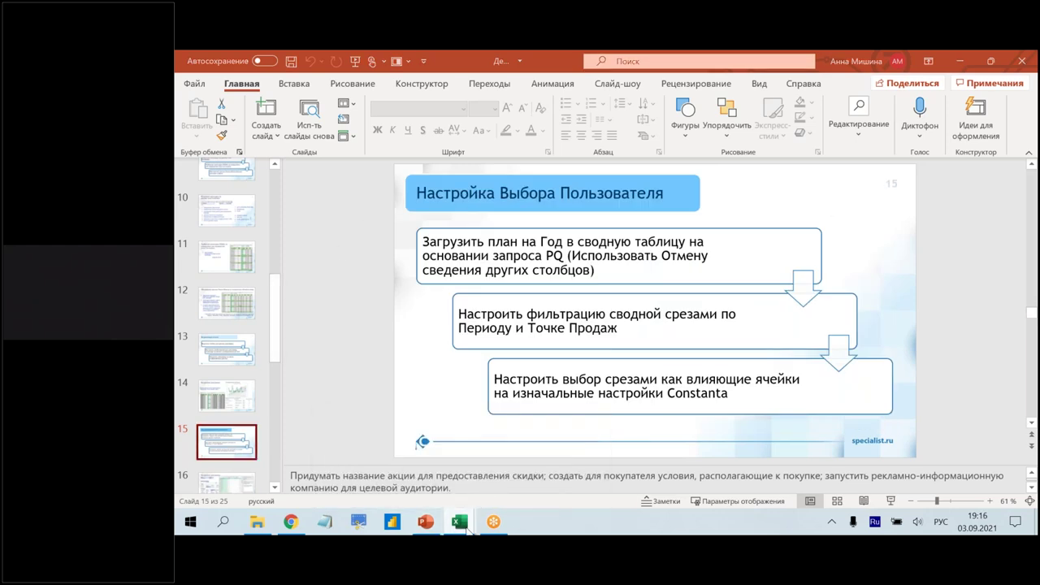
mouse_move(459, 522)
left_click(530, 470)
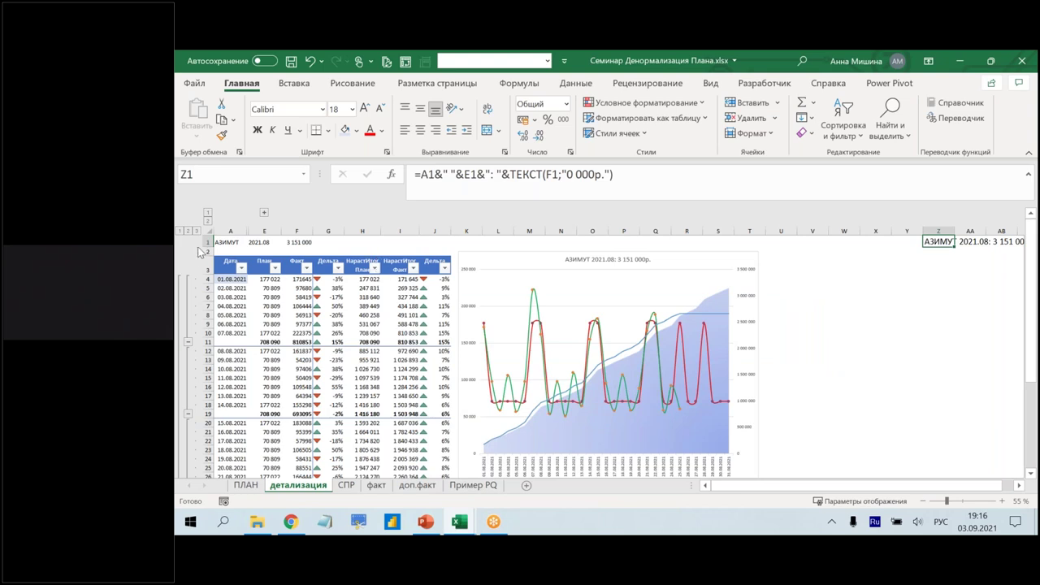
- Review the A1, E1 and F1 inputs (АЗИМУТ, 2021.08, plan amount), then open the ПЛАН sheet
left_click(230, 242)
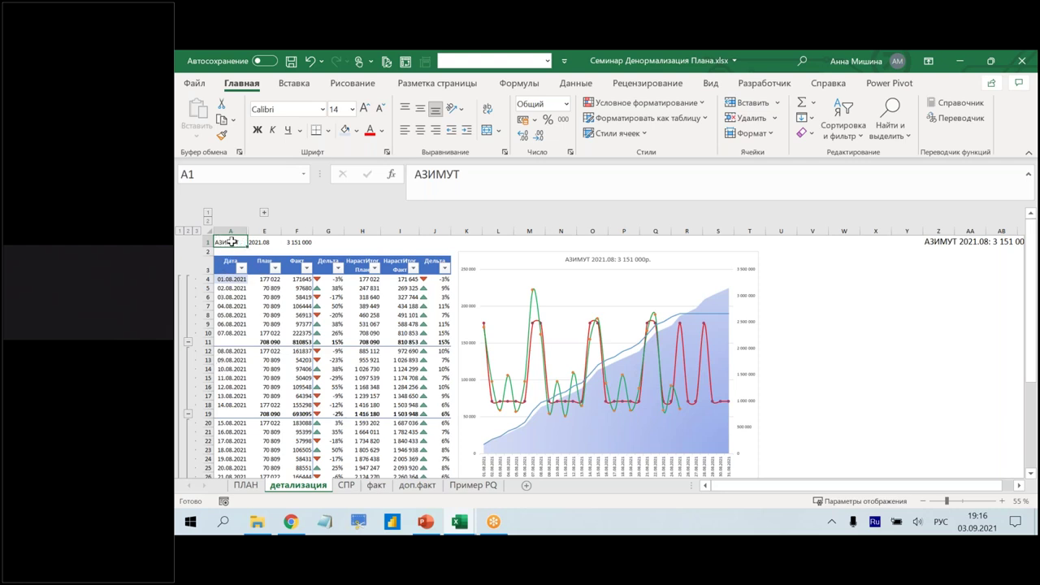
left_click(273, 242)
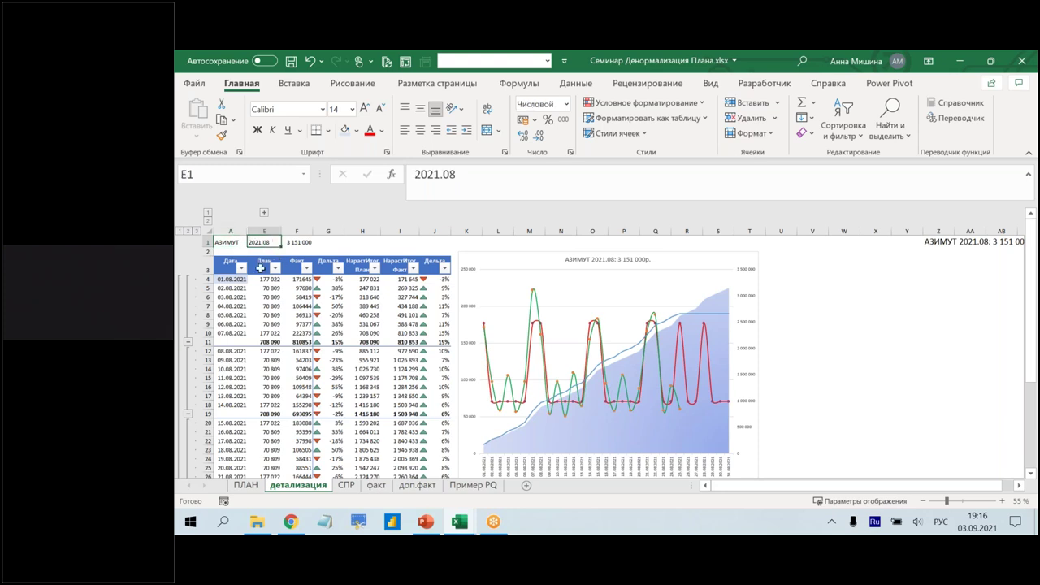
left_click(309, 242)
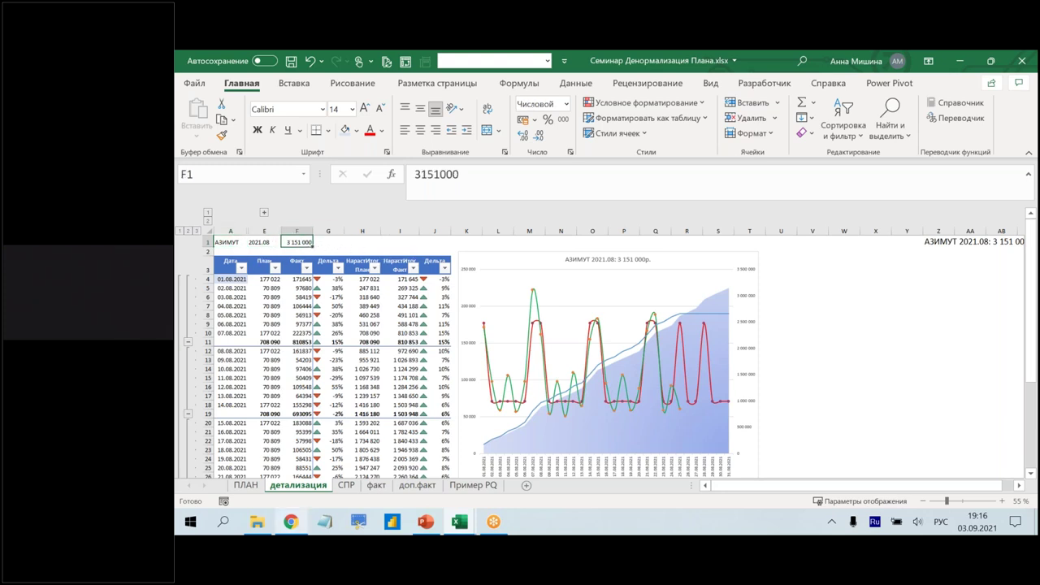
left_click(245, 485)
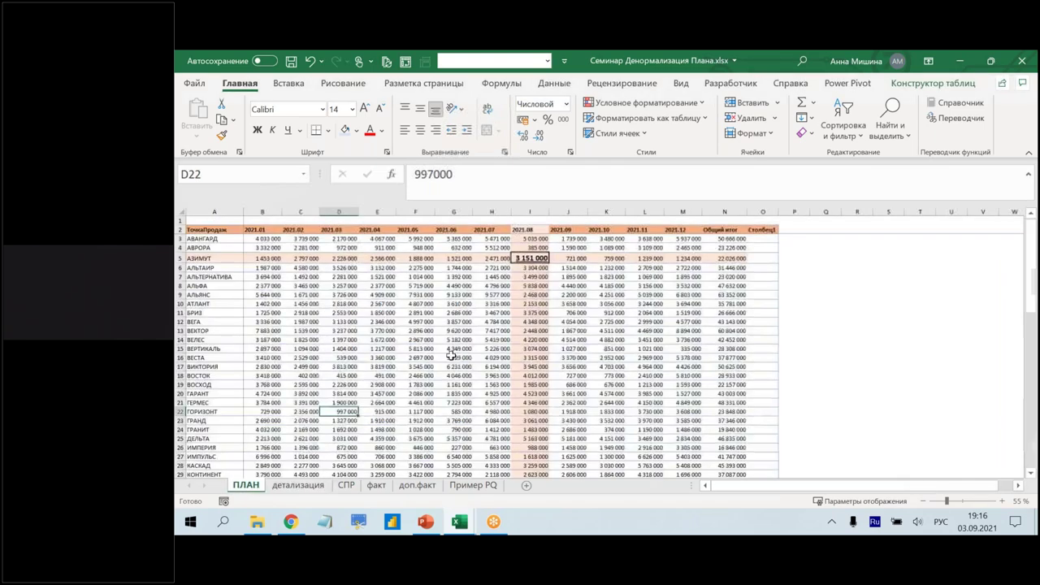
- Check the 2021.08 plan values on ПЛАН, then return to the детализация sheet
left_click(516, 373)
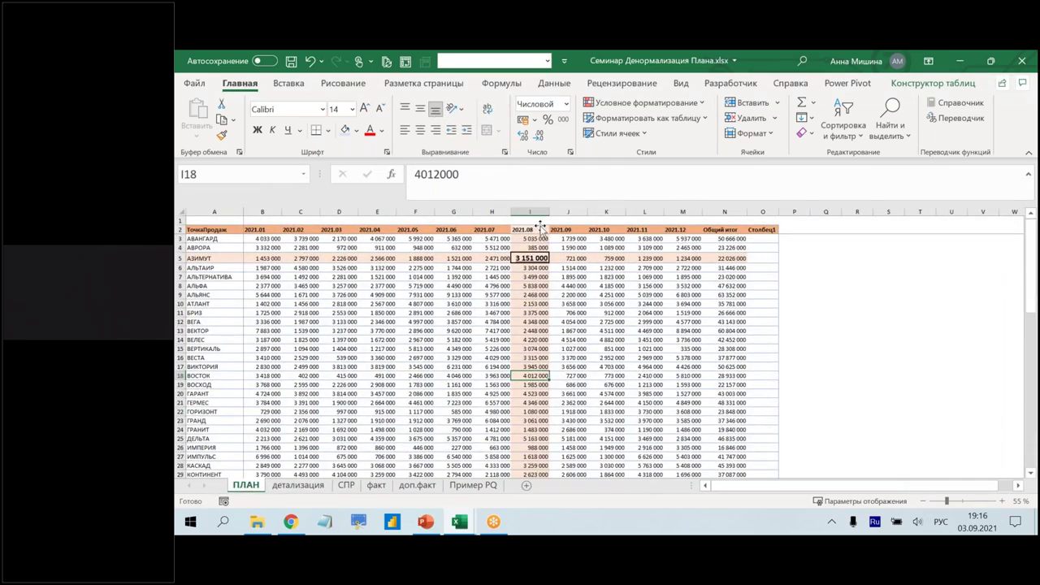
left_click(209, 385)
left_click(530, 230)
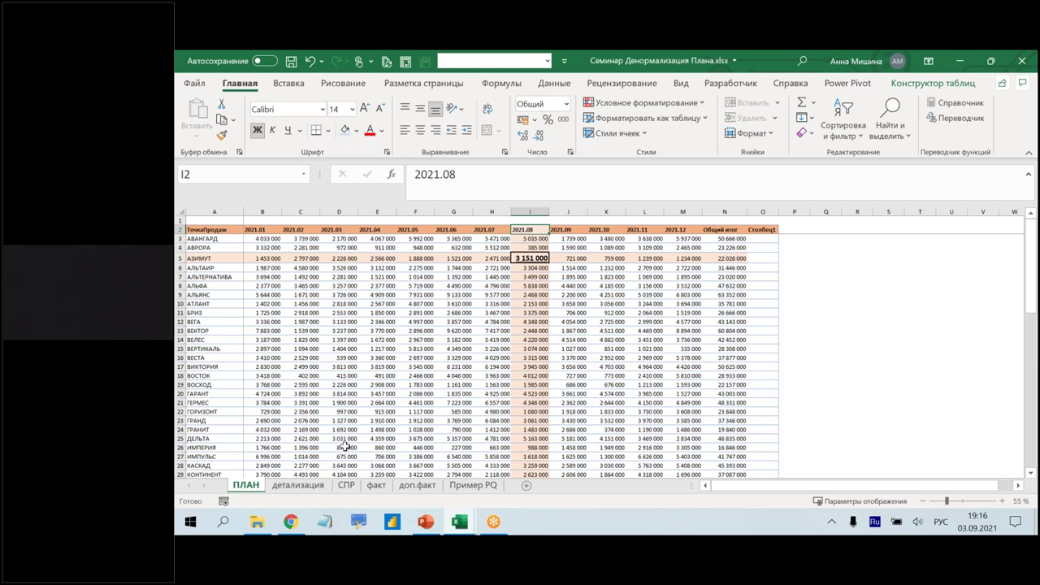
left_click(298, 485)
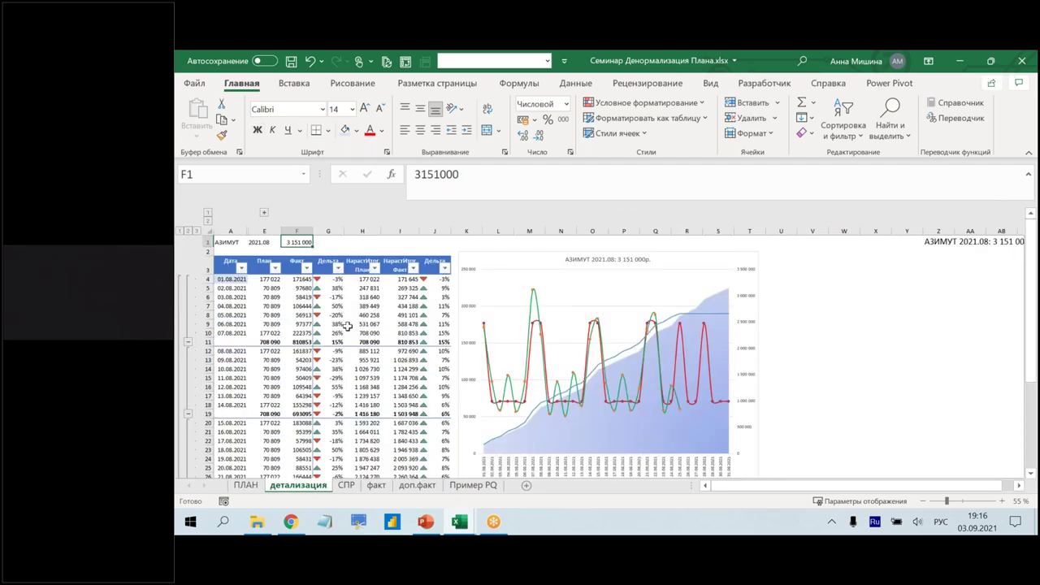
- Select the A1:E1 inputs, then pick a cell inside the ПЛАН plan table
left_click_drag(235, 244, 299, 244)
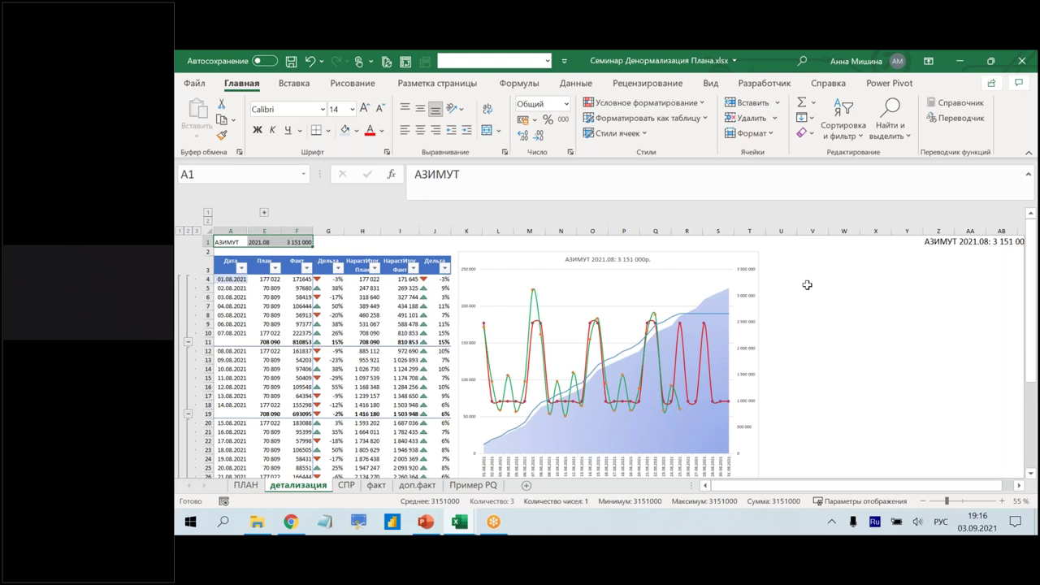
left_click(246, 486)
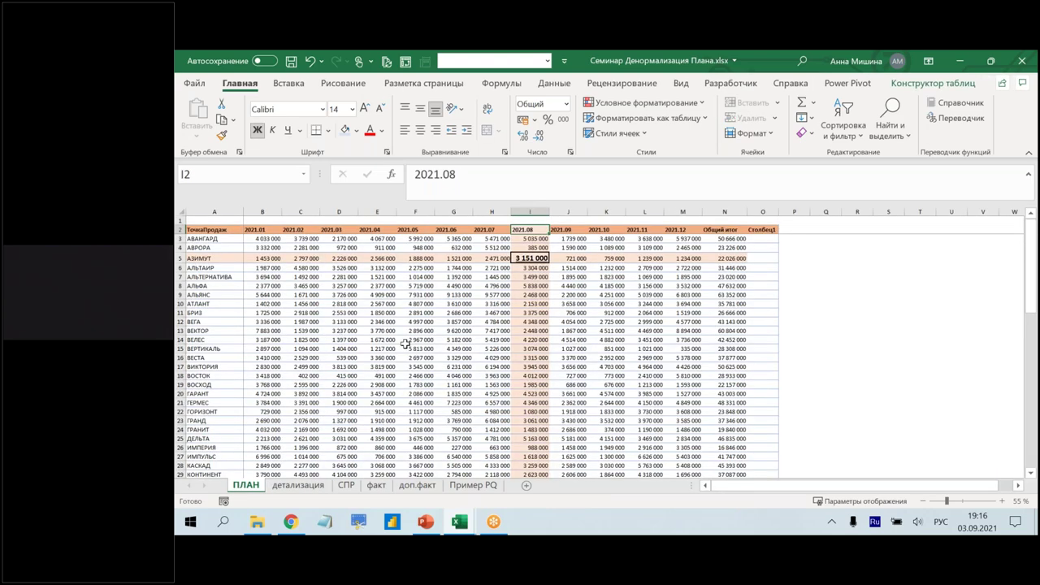
left_click(404, 314)
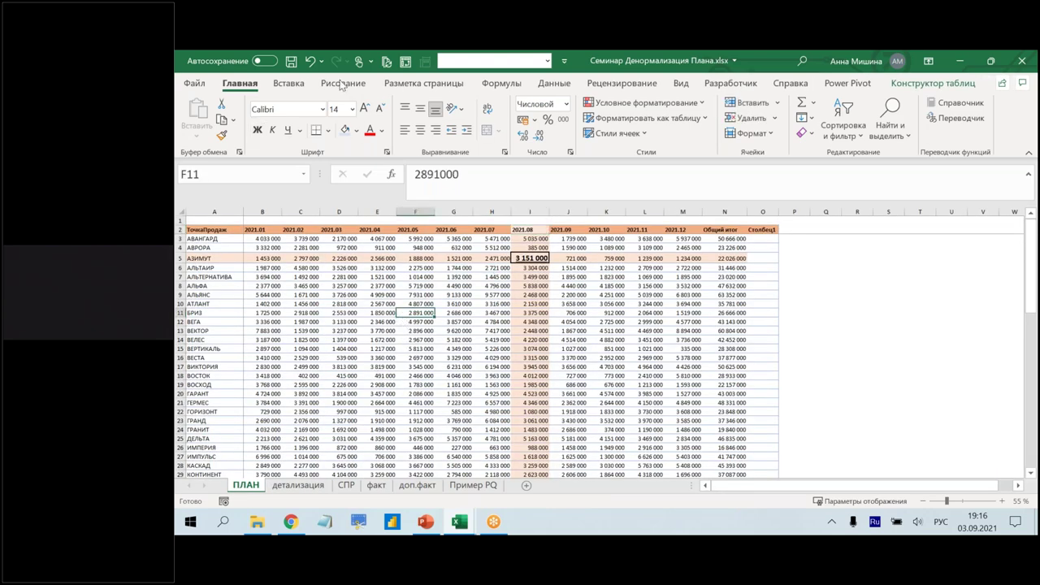
left_click(288, 83)
- Create a pivot table from ПланГод on a new sheet with ТочкаПродаж and months 2021.01–2021.06
left_click(197, 118)
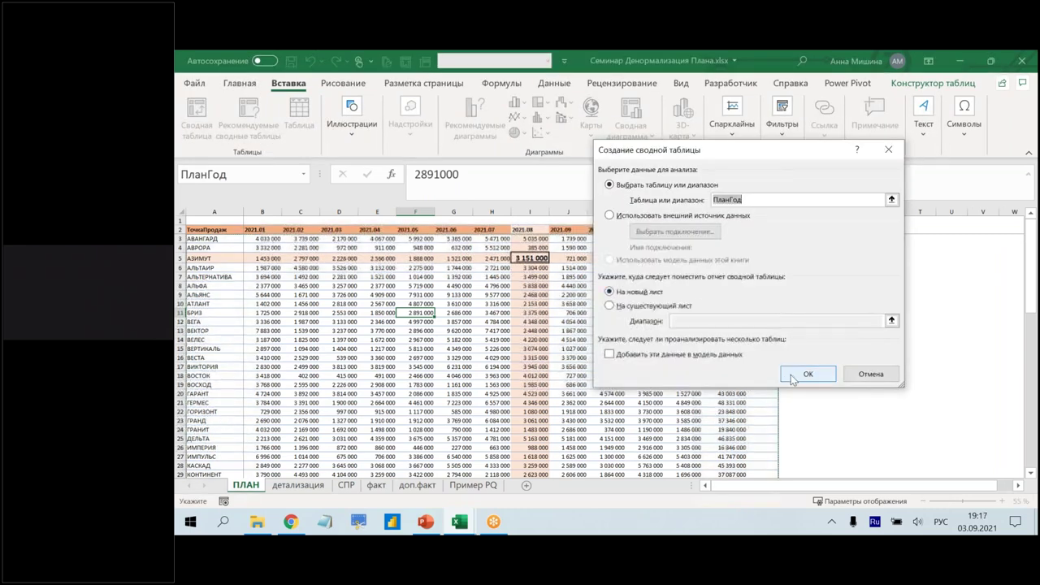
left_click(792, 375)
left_click(818, 309)
left_click(819, 324)
left_click(819, 337)
left_click(819, 351)
left_click(819, 365)
left_click(819, 379)
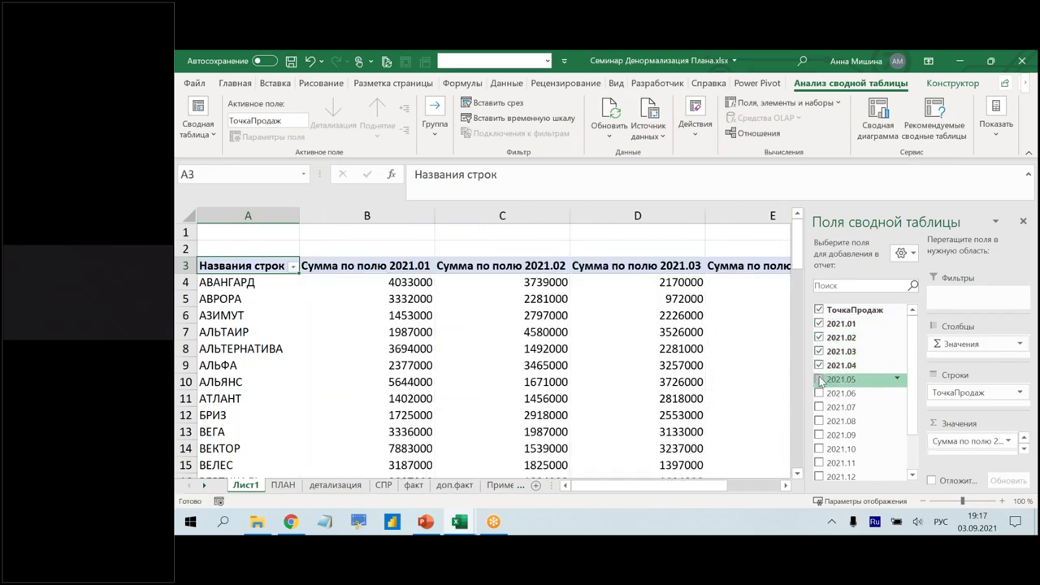
left_click(819, 393)
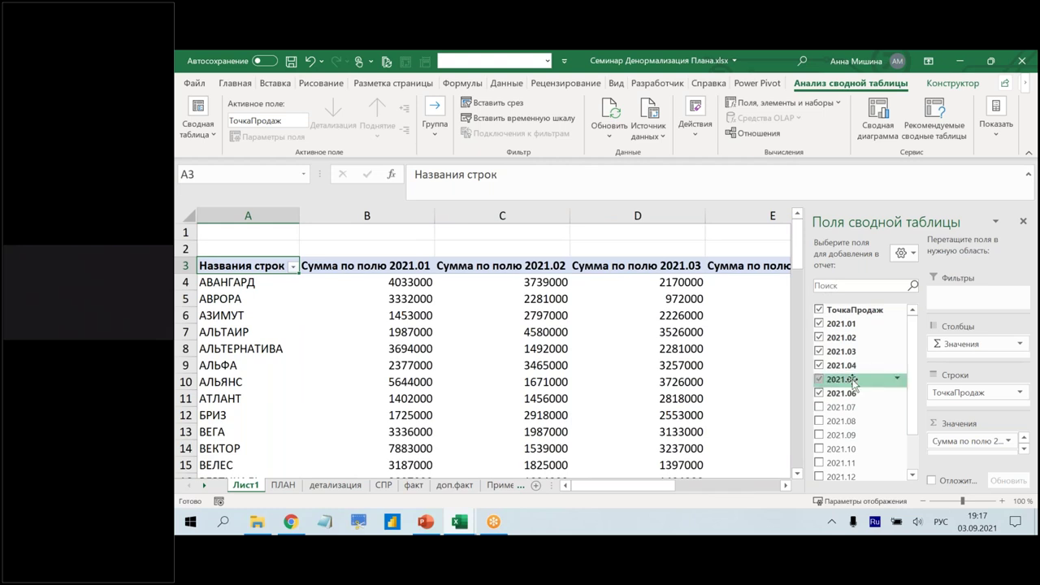
- Rearrange the pivot so monthly sums show as rows under each store, then return to ПЛАН
left_click(902, 253)
left_click(899, 286)
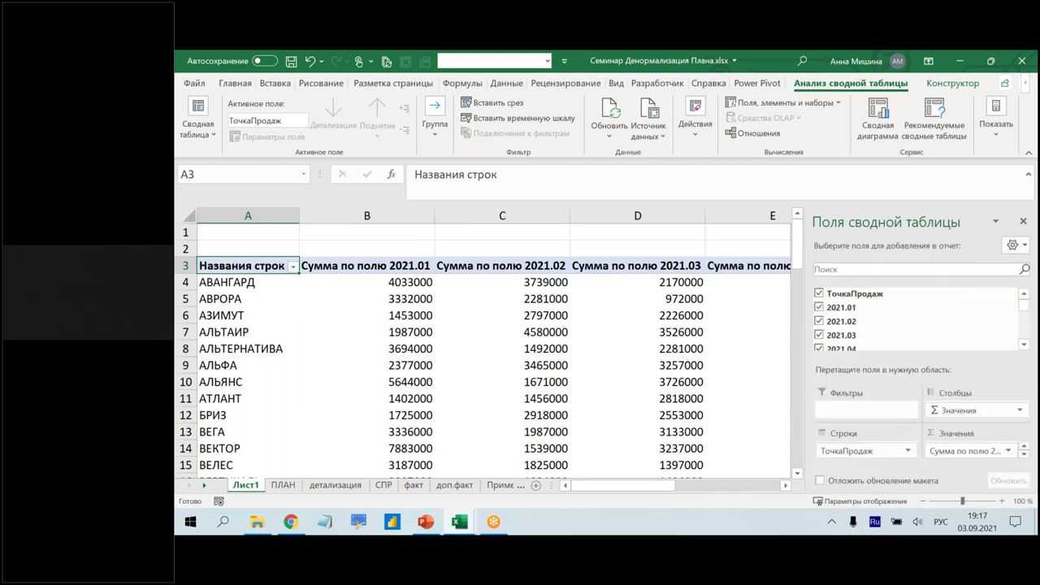
left_click_drag(958, 410, 870, 462)
left_click_drag(298, 303, 301, 370)
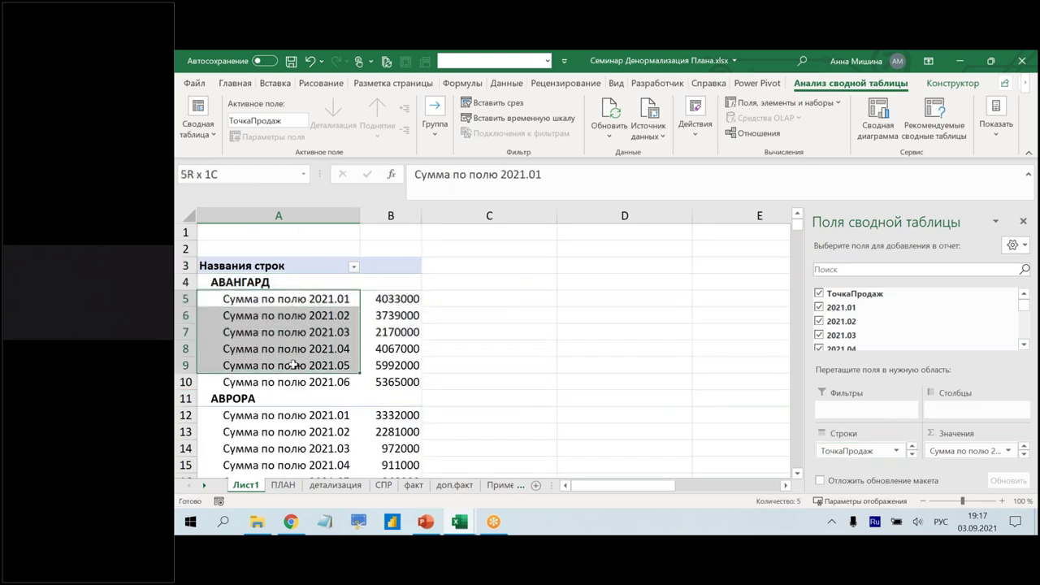
mouse_move(847, 450)
left_mouse_down()
mouse_move(852, 419)
mouse_move(869, 428)
left_mouse_up()
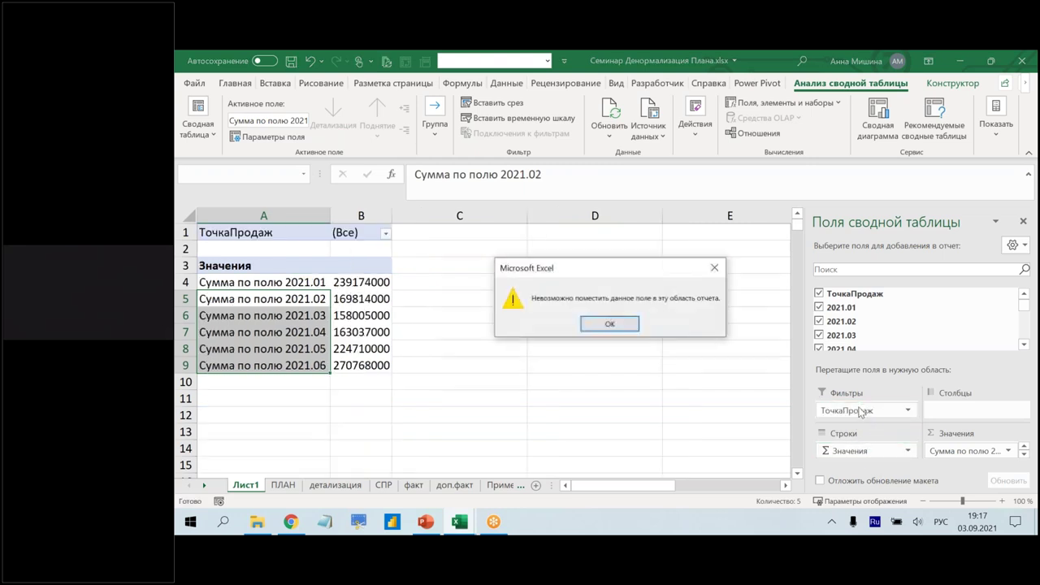
left_click(609, 324)
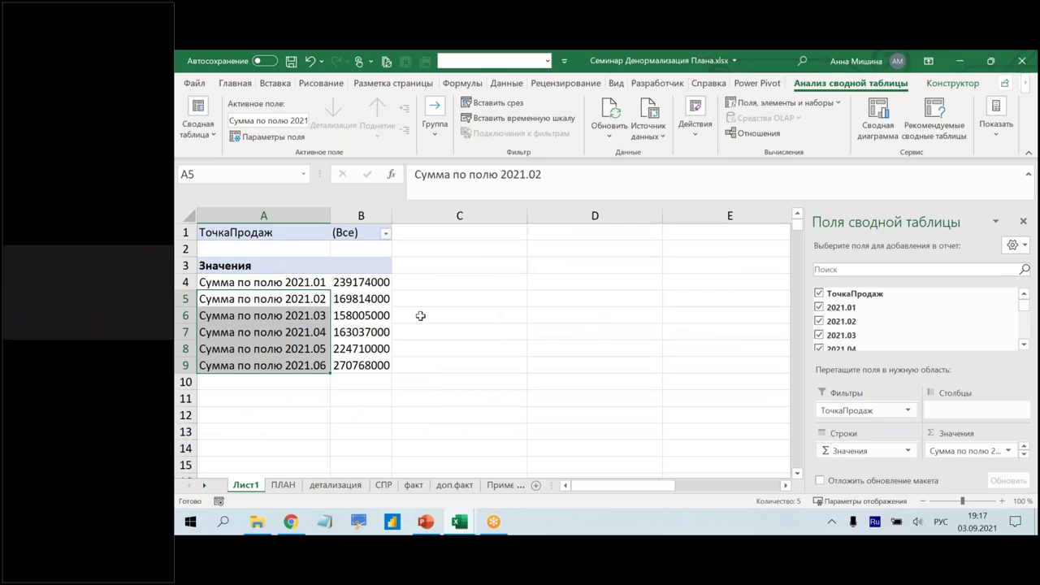
left_click(284, 485)
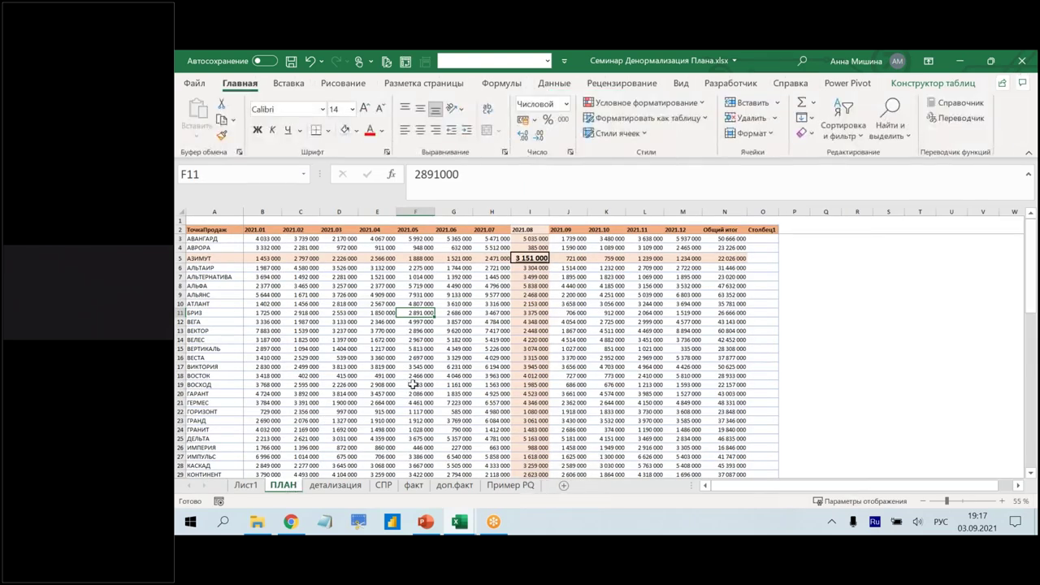
- Shrink the ПланГод table to end at column N and clear the leftover Столбец1 cells in column O
scroll(414, 383, "down", 7)
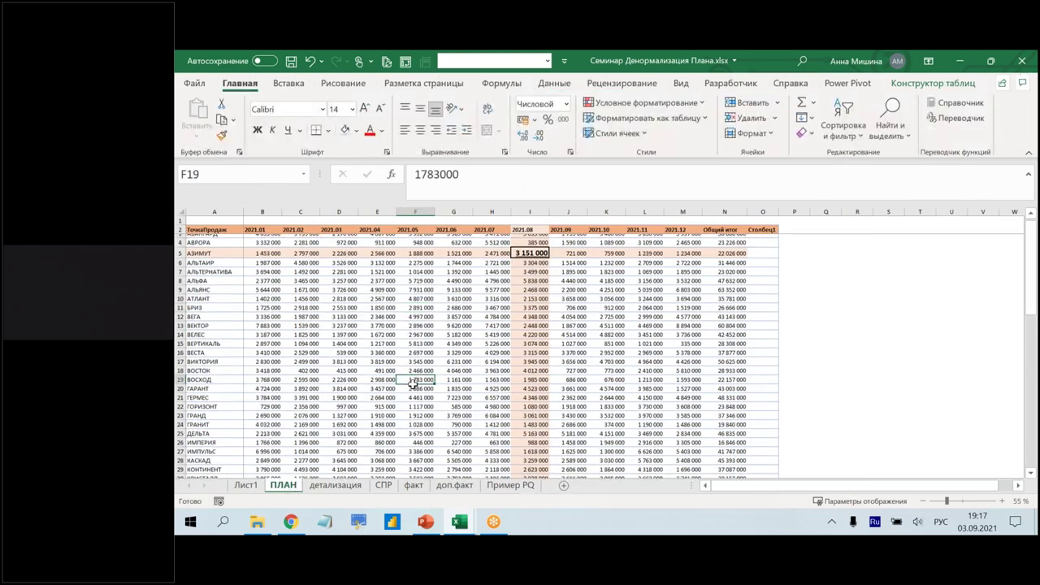
scroll(414, 383, "down", 7)
scroll(416, 383, "down", 2)
scroll(416, 384, "down", 1)
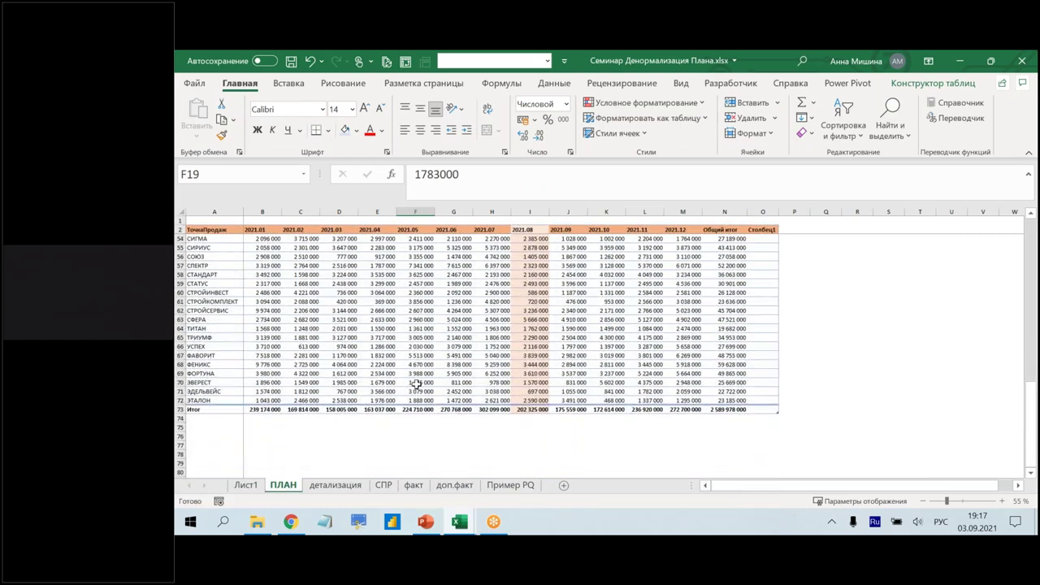
scroll(416, 384, "up", 9)
scroll(422, 390, "up", 8)
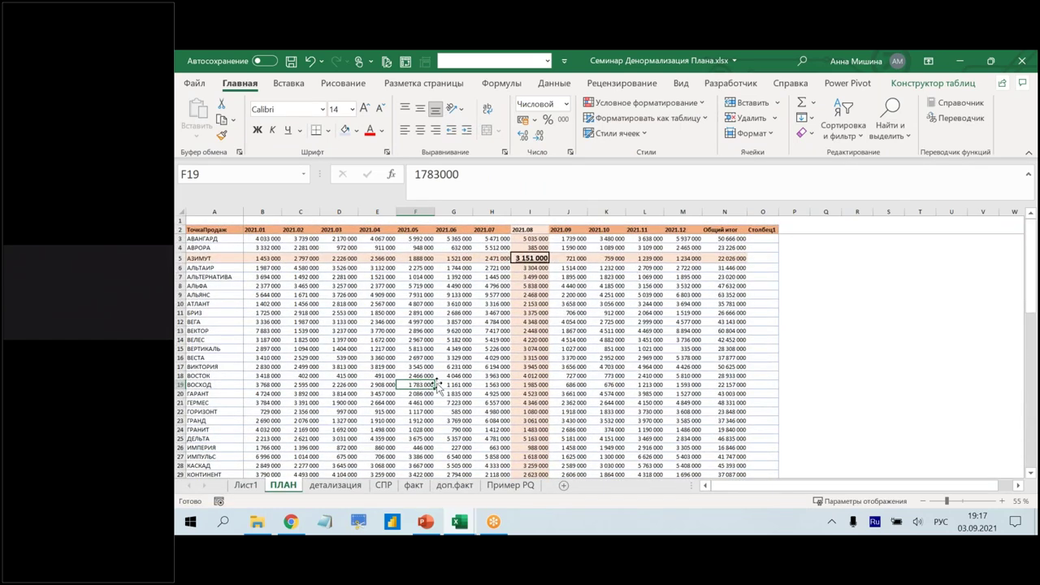
left_click(457, 339)
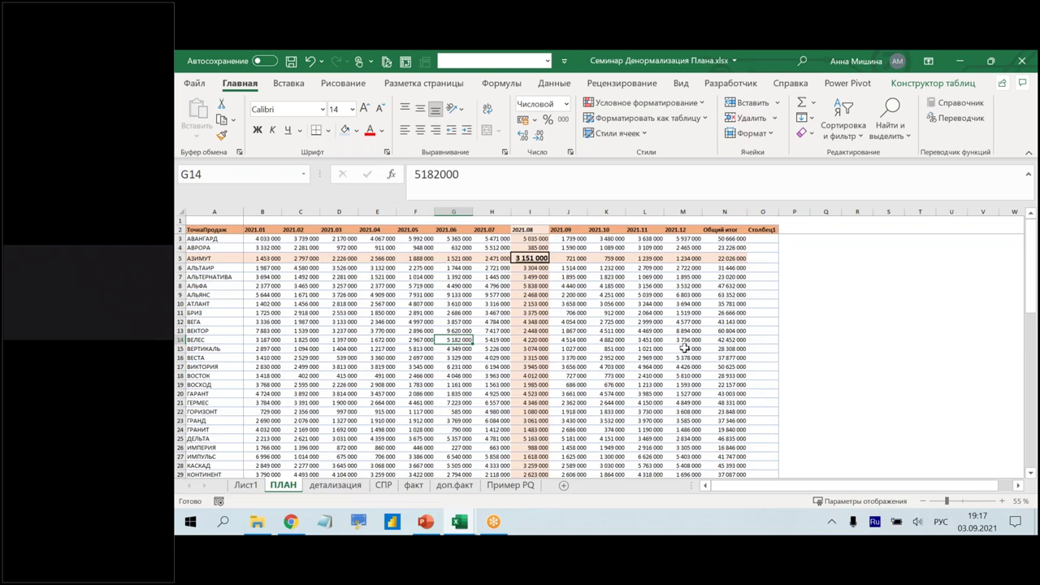
scroll(685, 347, "down", 7)
scroll(731, 373, "down", 7)
scroll(780, 402, "down", 3)
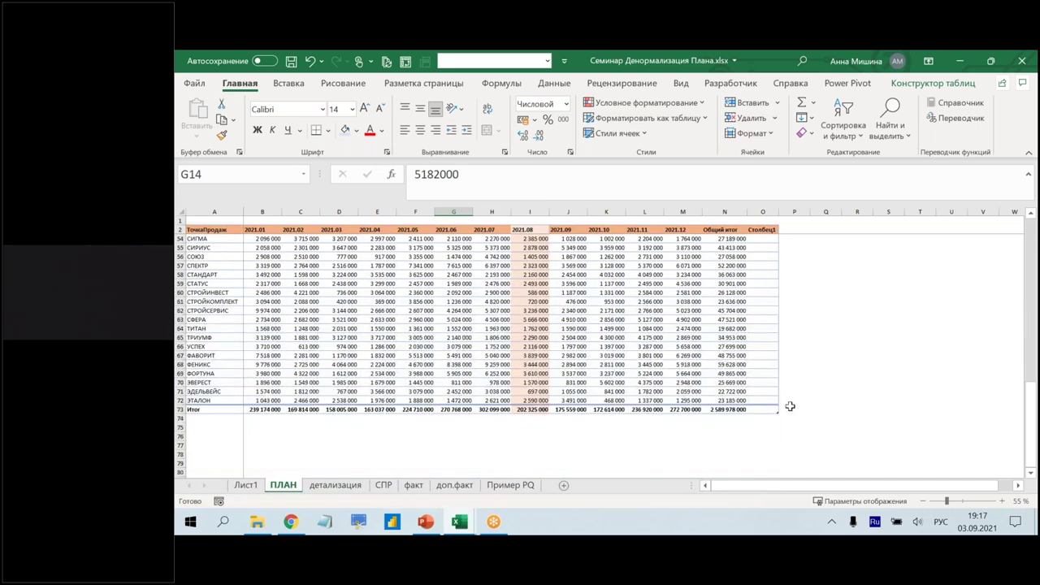
left_click_drag(773, 411, 746, 412)
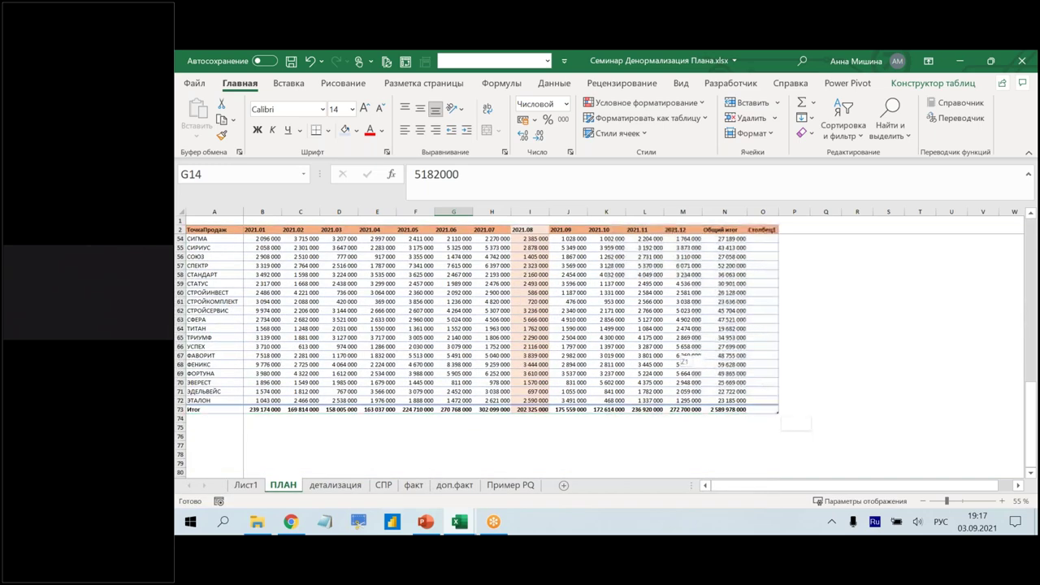
left_click_drag(760, 220, 763, 268)
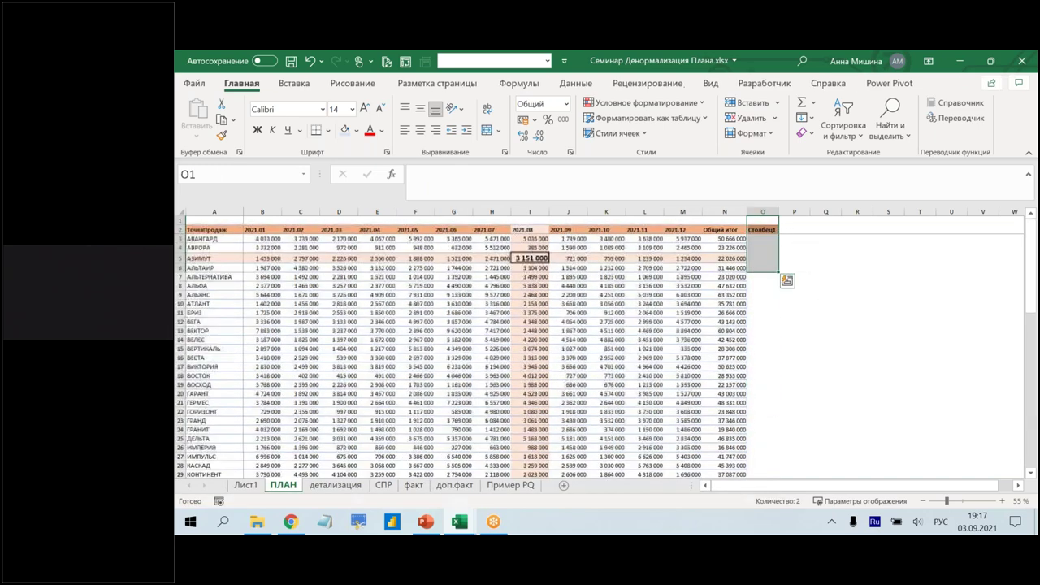
left_click(796, 321)
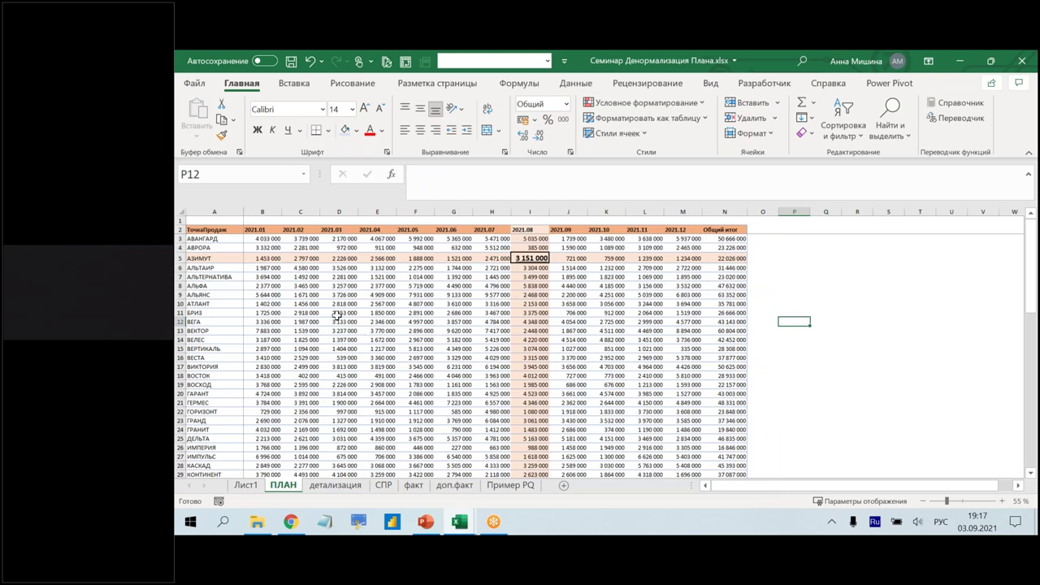
left_click(338, 313)
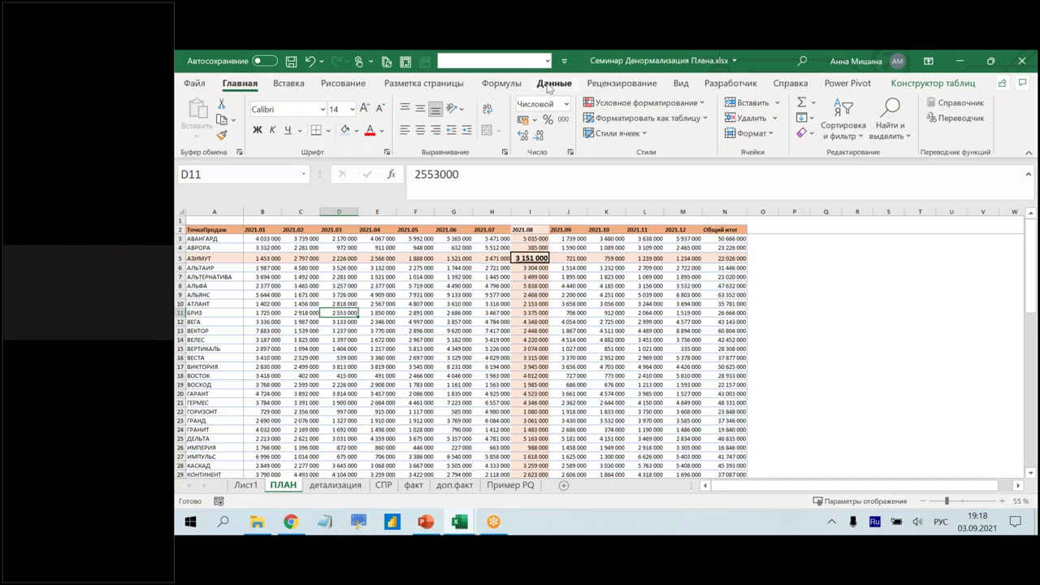
left_click(549, 88)
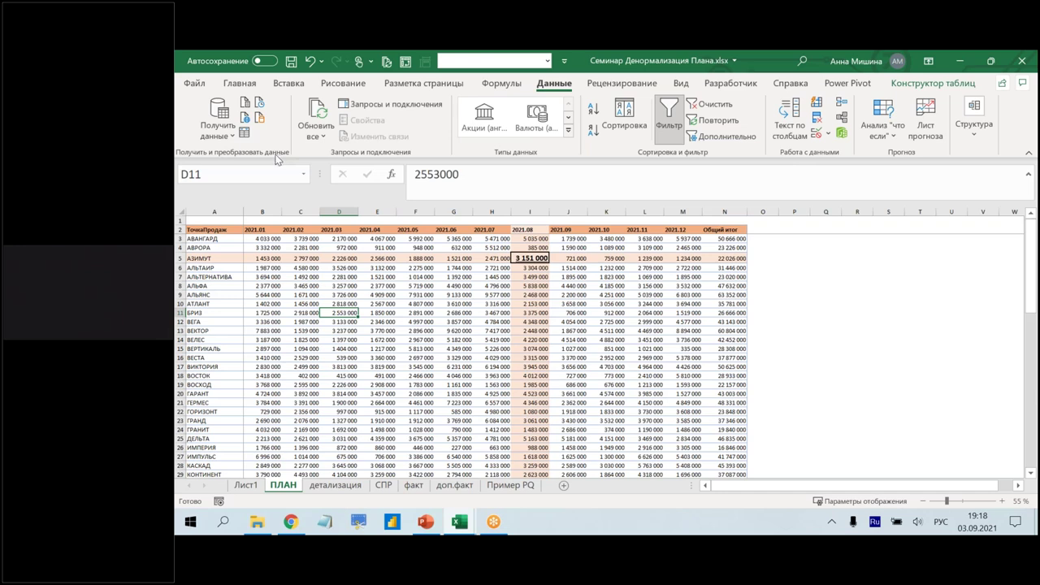
- Load the ПланГод plan table into Power Query using From Table/Range
left_click_drag(176, 139, 298, 163)
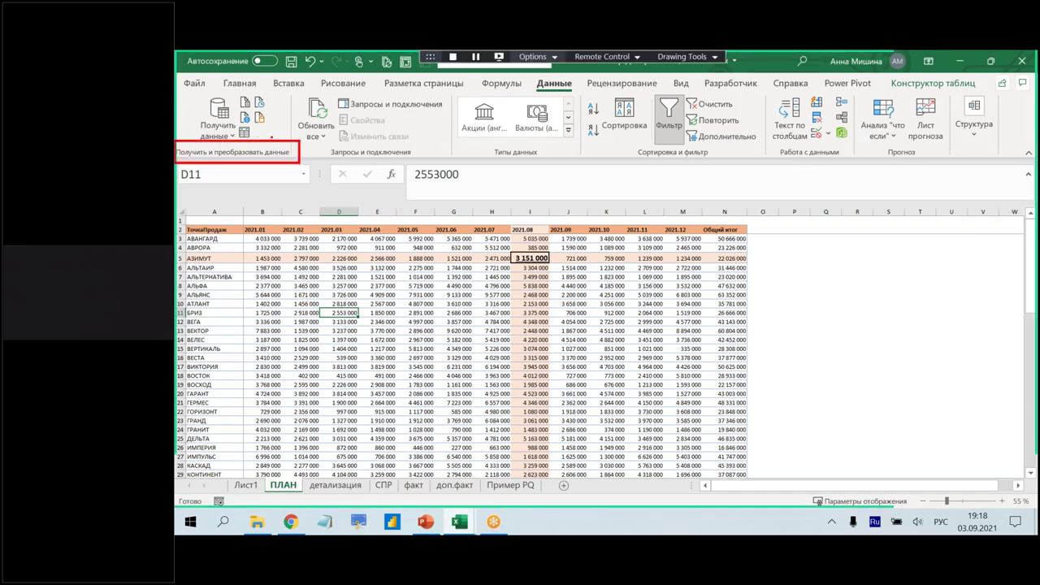
left_click_drag(321, 231, 251, 132)
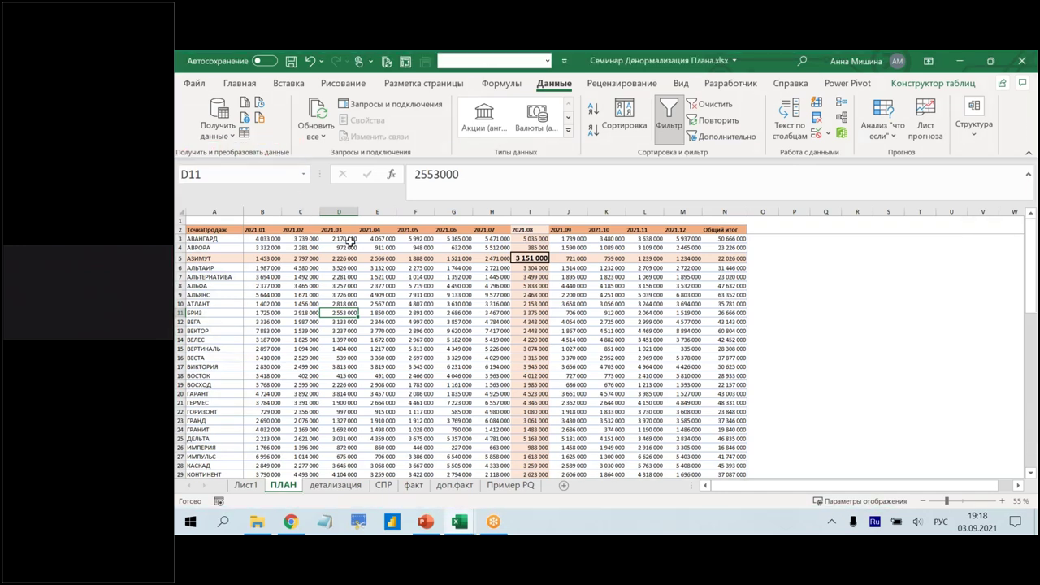
left_click(243, 132)
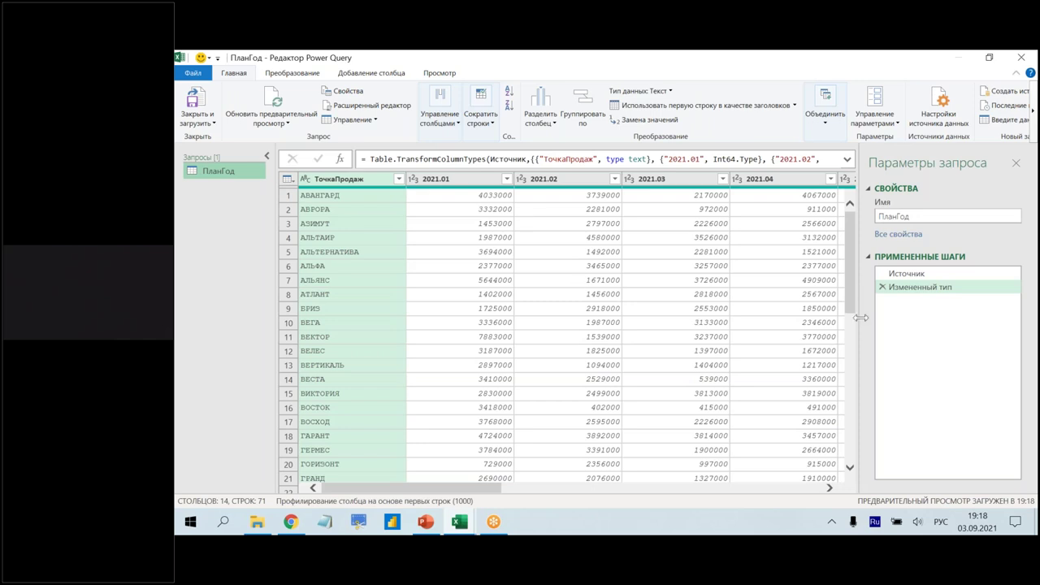
- Unpivot all columns except ТочкаПродаж into Атрибут and Значение, then scroll through the resulting 923 rows
left_click(358, 184)
right_click(359, 183)
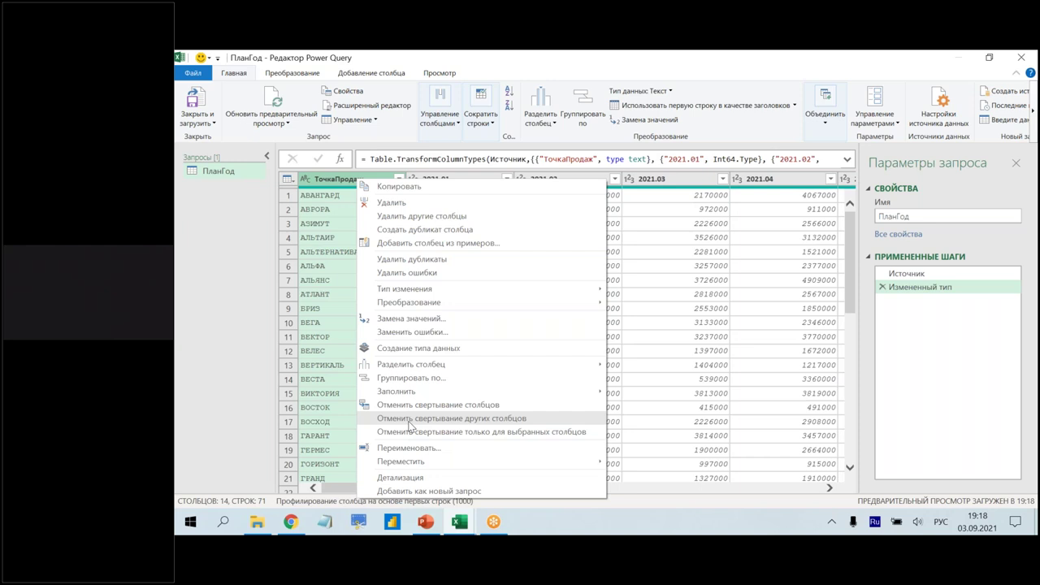
mouse_move(585, 169)
left_mouse_down()
mouse_move(850, 188)
mouse_move(735, 341)
mouse_move(713, 333)
mouse_move(667, 378)
left_mouse_up()
key("Escape")
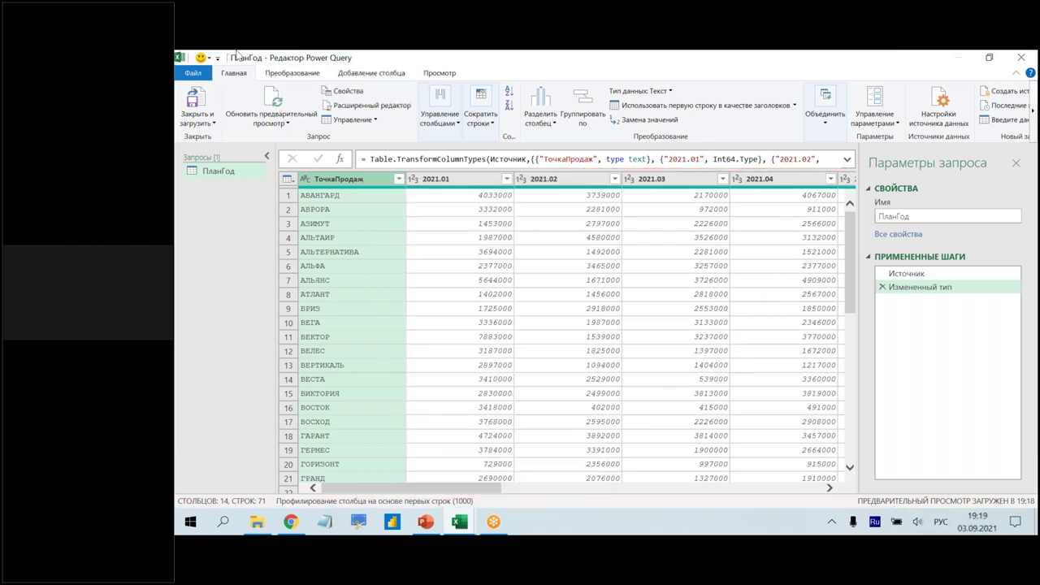
right_click(340, 186)
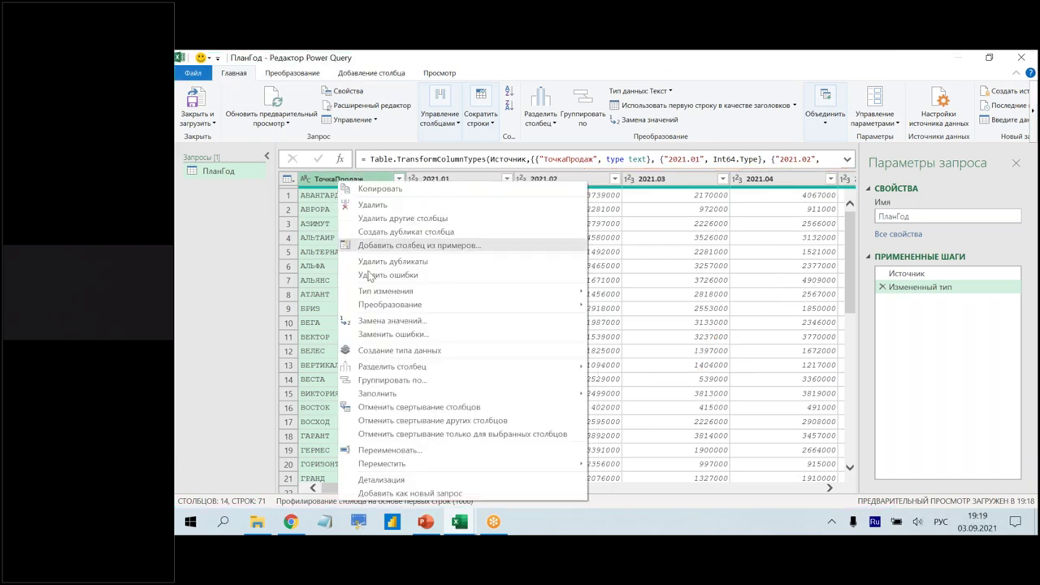
left_click(446, 421)
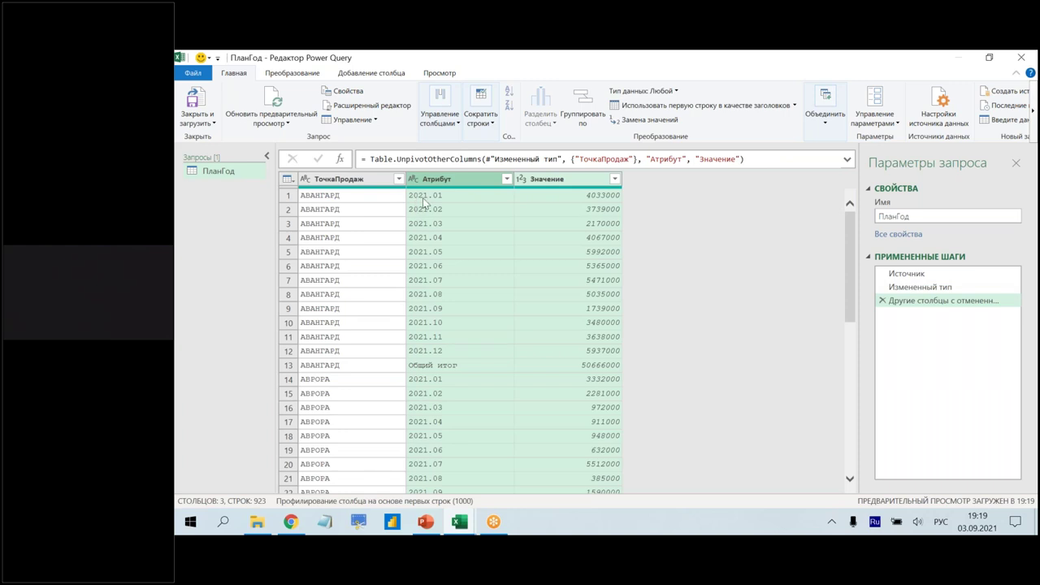
scroll(453, 307, "down", 1)
scroll(455, 324, "down", 3)
scroll(458, 324, "down", 2)
scroll(462, 327, "down", 2)
scroll(463, 329, "down", 2)
scroll(463, 329, "down", 2)
scroll(466, 327, "down", 2)
scroll(466, 326, "down", 3)
scroll(465, 330, "down", 1)
scroll(466, 332, "up", 8)
scroll(462, 329, "up", 6)
scroll(462, 329, "up", 3)
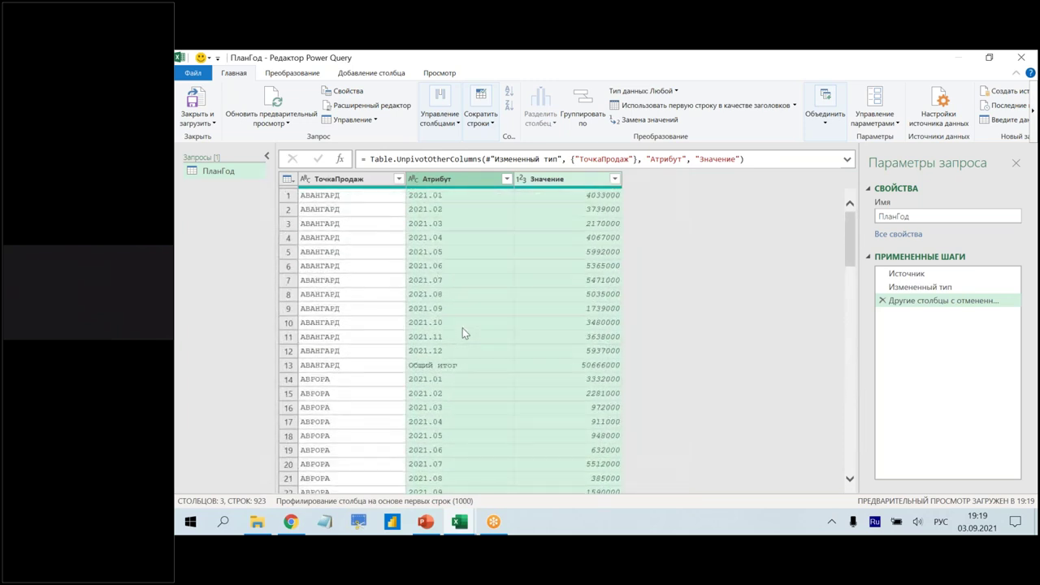
- Filter the Атрибут column of ПланГод to exclude Общий итог
left_click(507, 180)
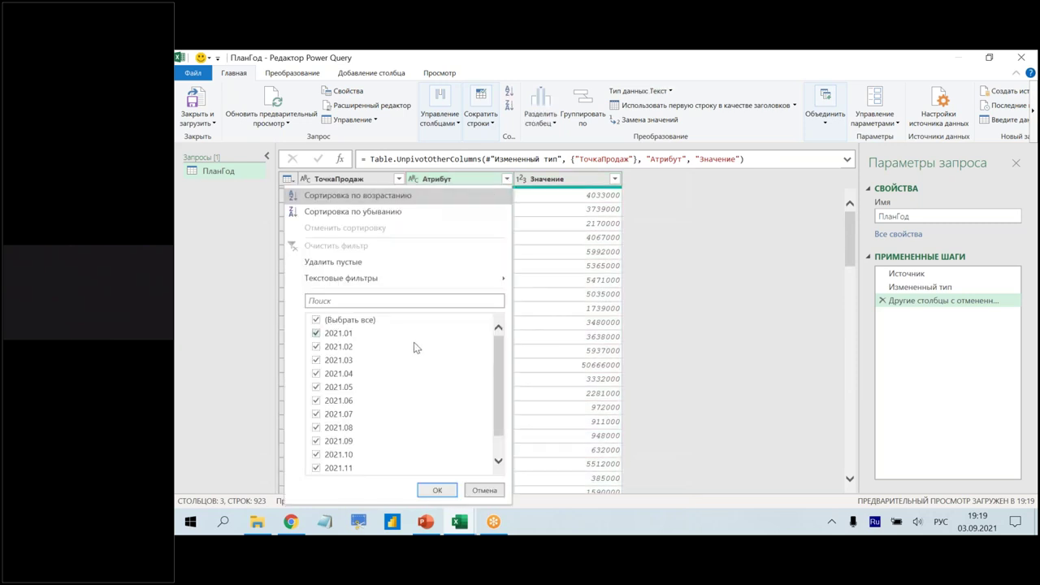
scroll(414, 342, "down", 1)
left_click(347, 469)
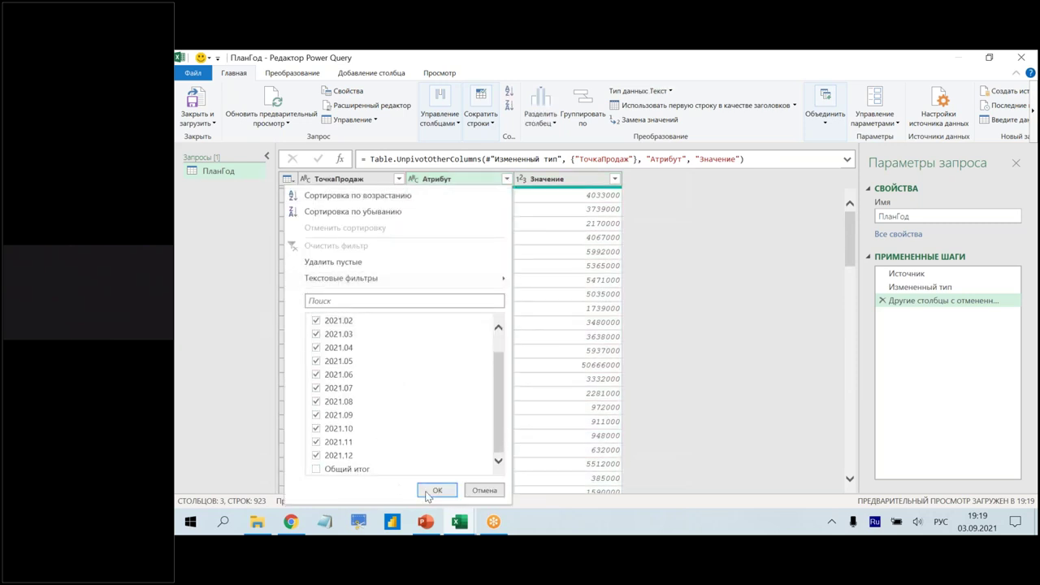
left_click(437, 490)
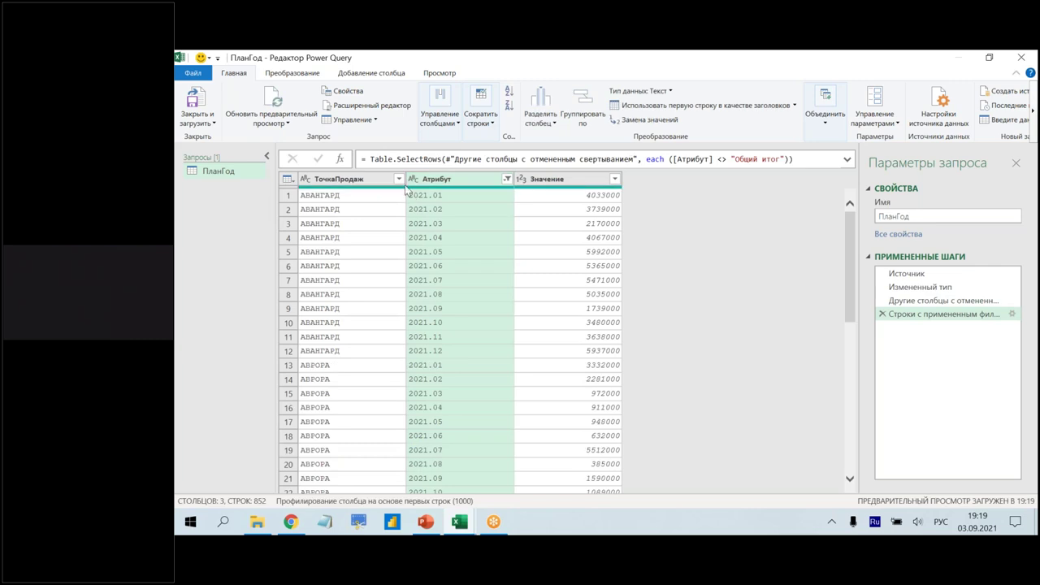
- Uncheck Итог in the ТочкаПродаж filter, leaving 840 rows
left_click(398, 179)
scroll(325, 374, "down", 3)
scroll(235, 427, "down", 1)
scroll(232, 430, "down", 2)
scroll(230, 416, "down", 1)
left_click(209, 340)
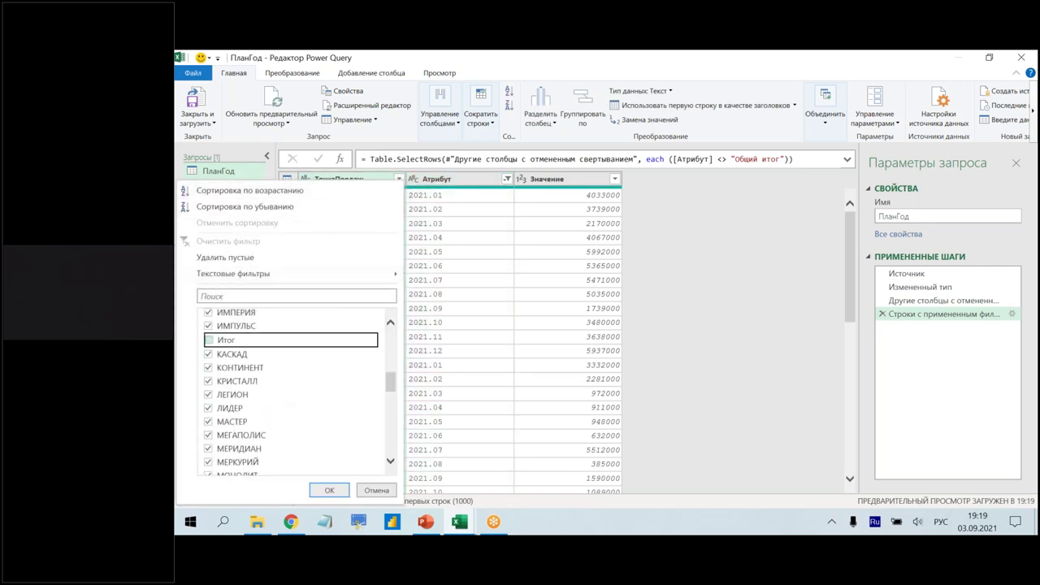
left_click(329, 490)
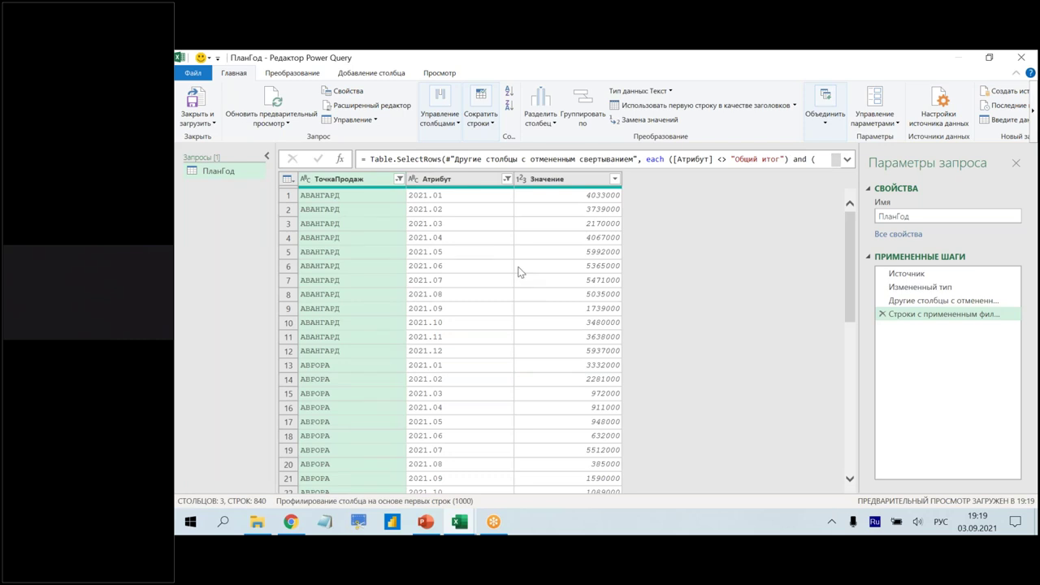
- Close Power Query and load the query to a chosen destination (Закрыть и загрузить в...)
scroll(489, 252, "down", 5)
scroll(483, 241, "down", 5)
scroll(481, 242, "down", 5)
scroll(480, 242, "down", 5)
scroll(480, 242, "down", 6)
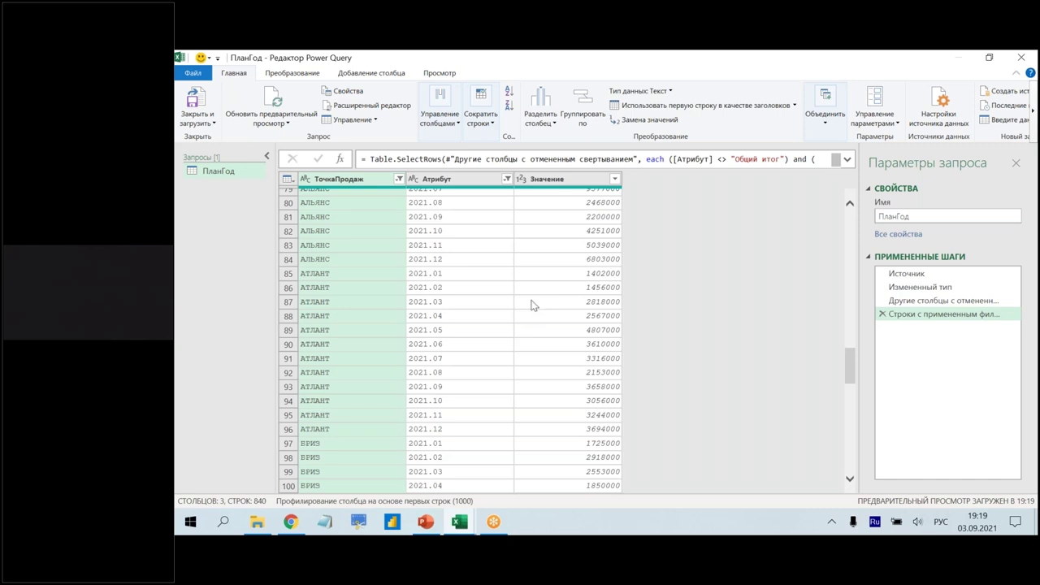
left_click(214, 120)
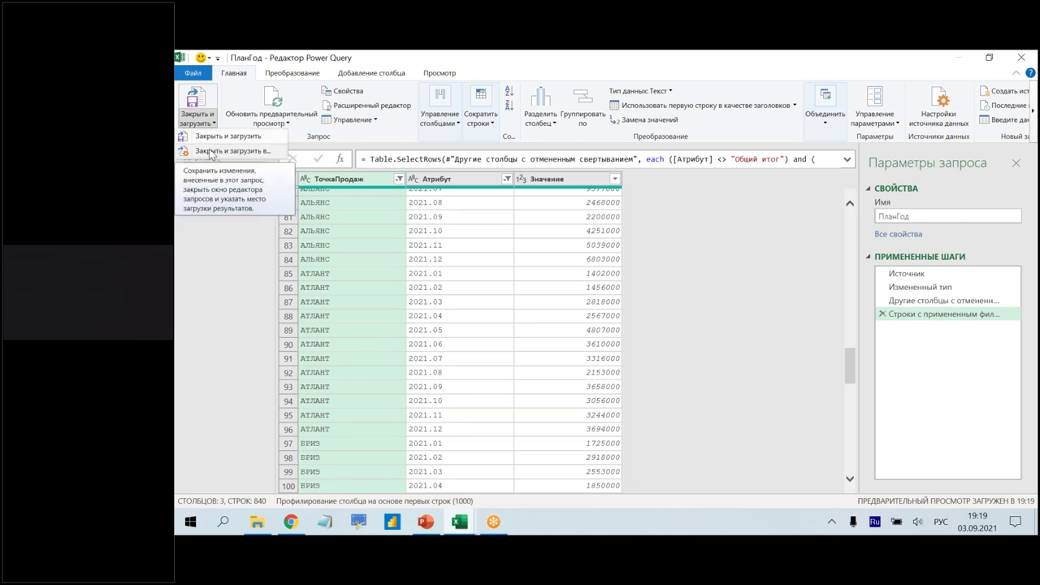
left_click(210, 152)
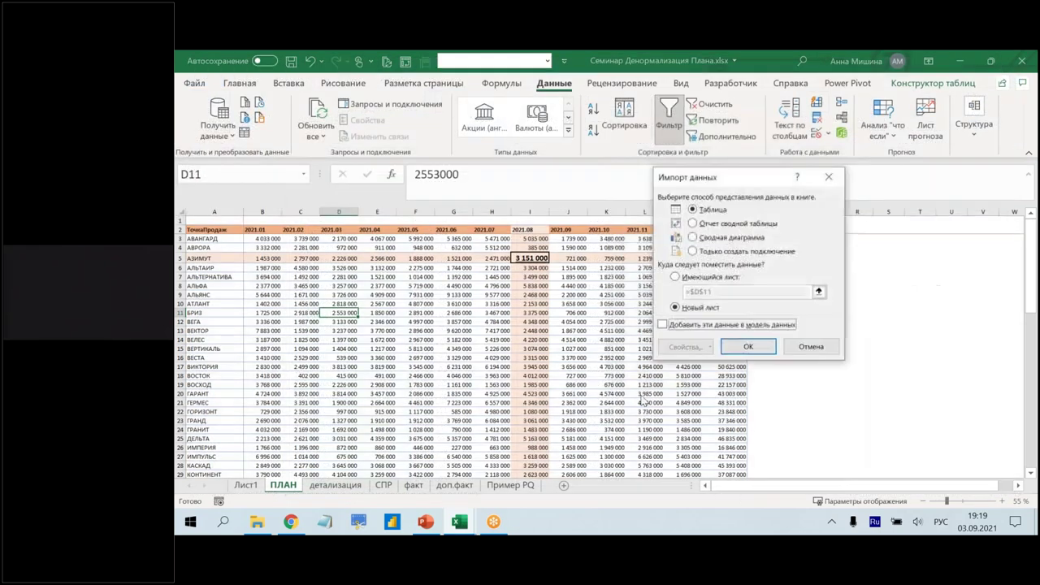
- Load ПланГод as a pivot table report at детализация!X8 on the existing sheet
left_click(728, 225)
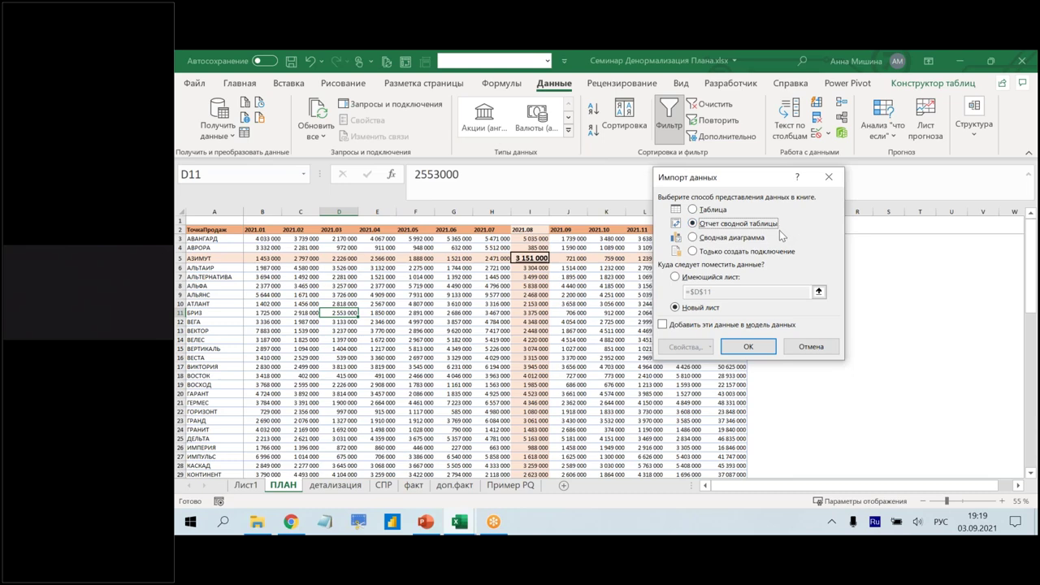
left_click(687, 277)
left_click(346, 486)
left_click(875, 315)
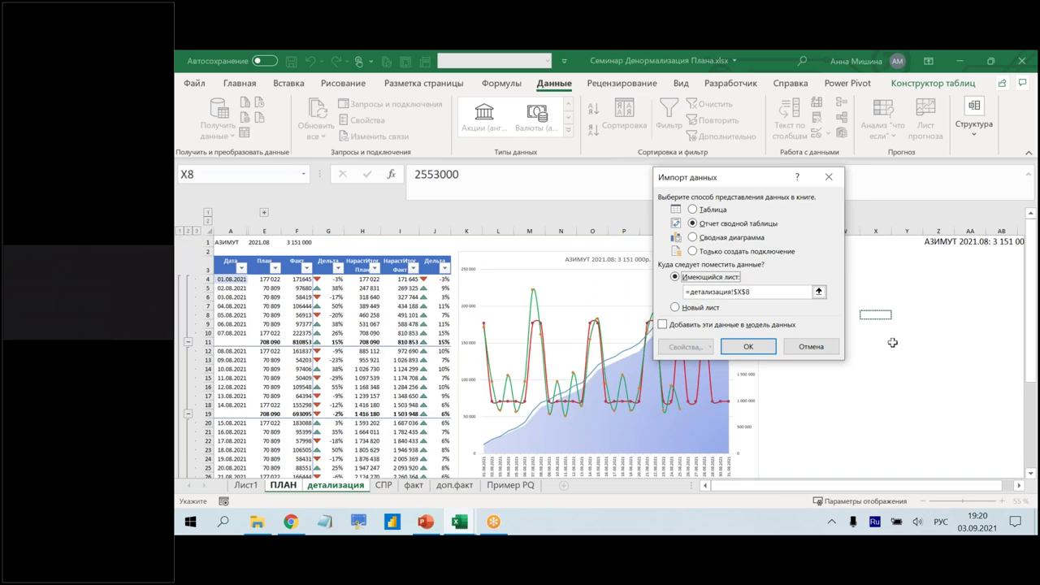
left_click(749, 347)
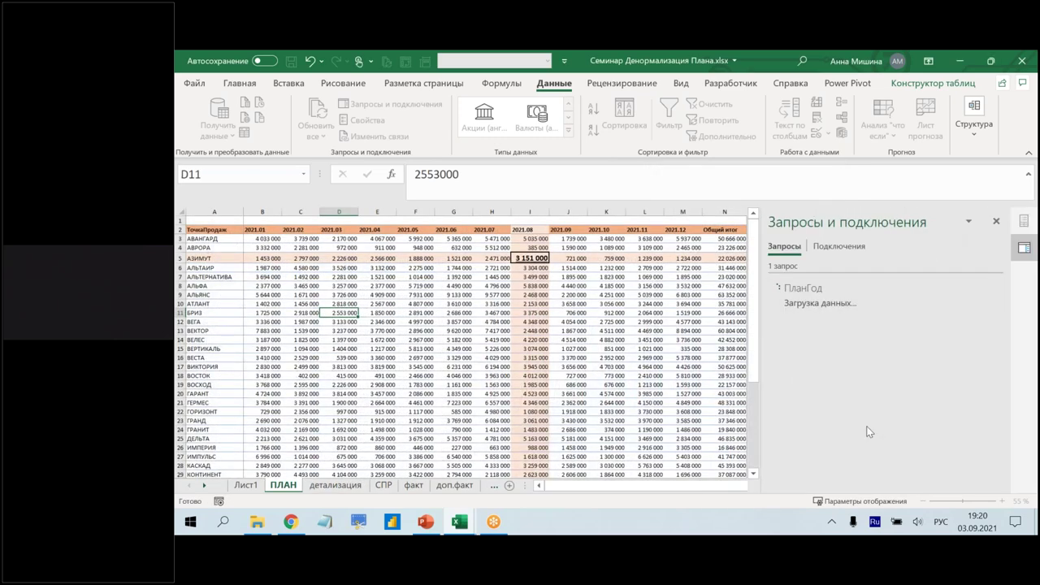
left_click(757, 486)
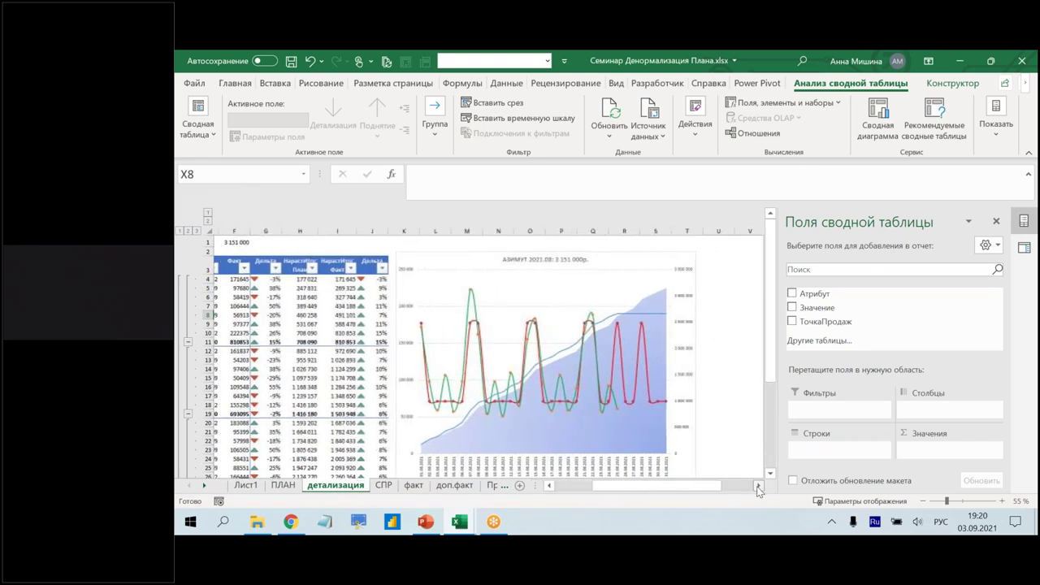
left_click(757, 485)
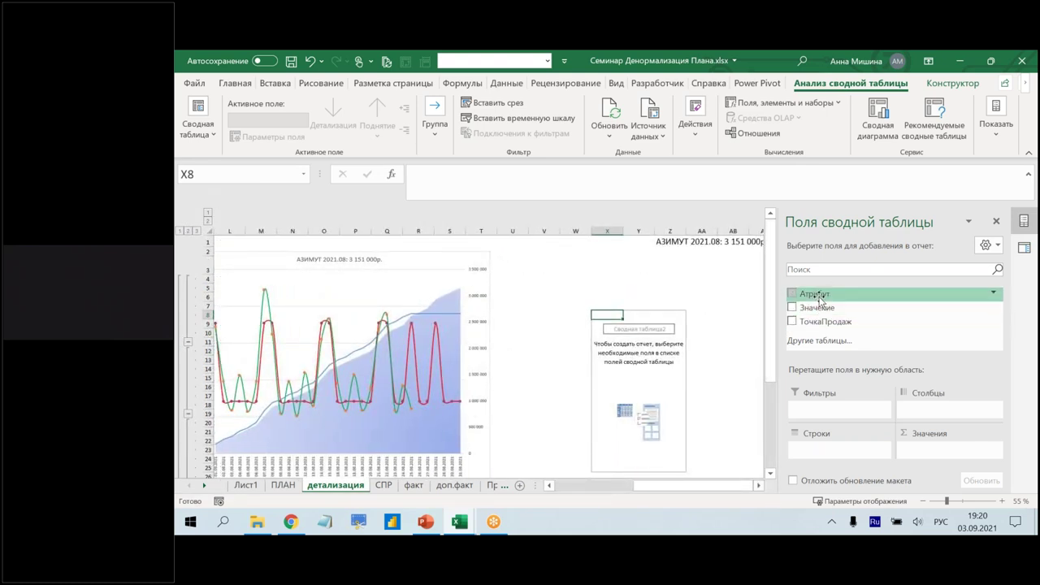
- Add Атрибут and ТочкаПродаж as pivot filters and sum Значение
left_click_drag(819, 299, 824, 410)
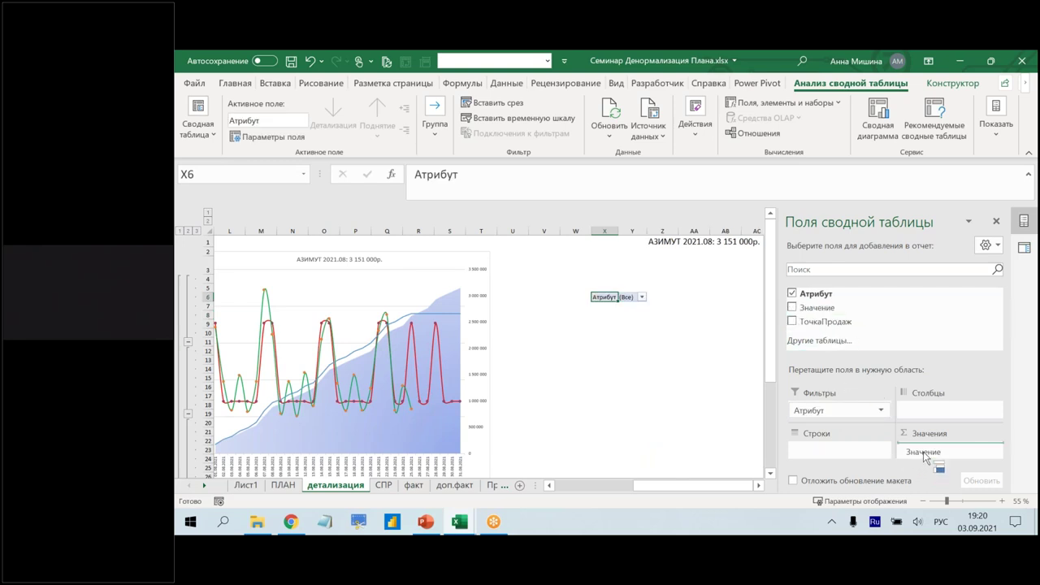
left_click_drag(809, 313, 922, 455)
mouse_move(824, 321)
left_mouse_down()
mouse_move(845, 432)
mouse_move(840, 416)
left_mouse_up()
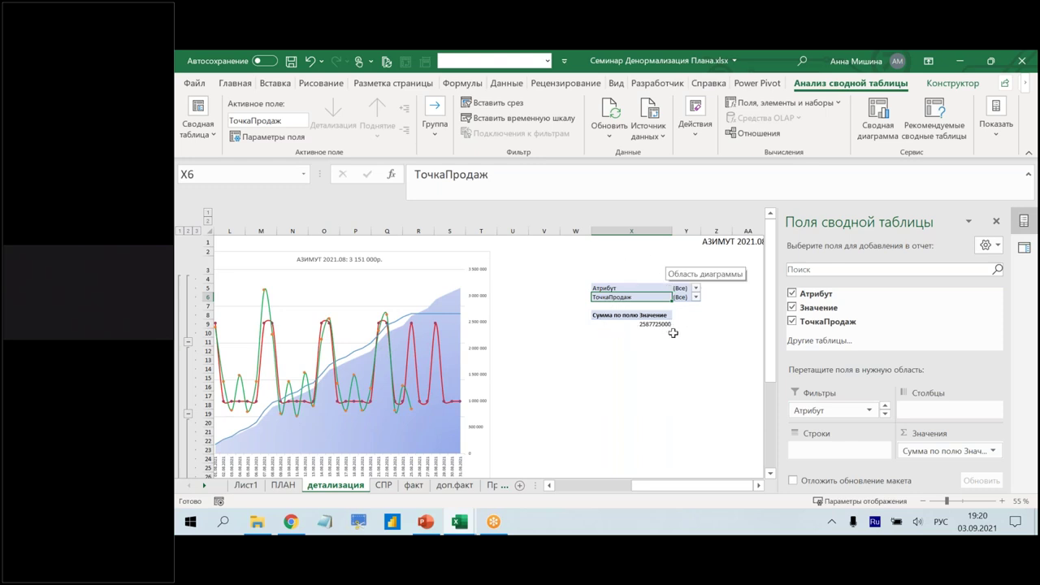
- Filter the pivot to 2021.08 and АЗИМУТ (3151000), then close the side panes
left_click(696, 289)
left_click(566, 418)
left_click(613, 463)
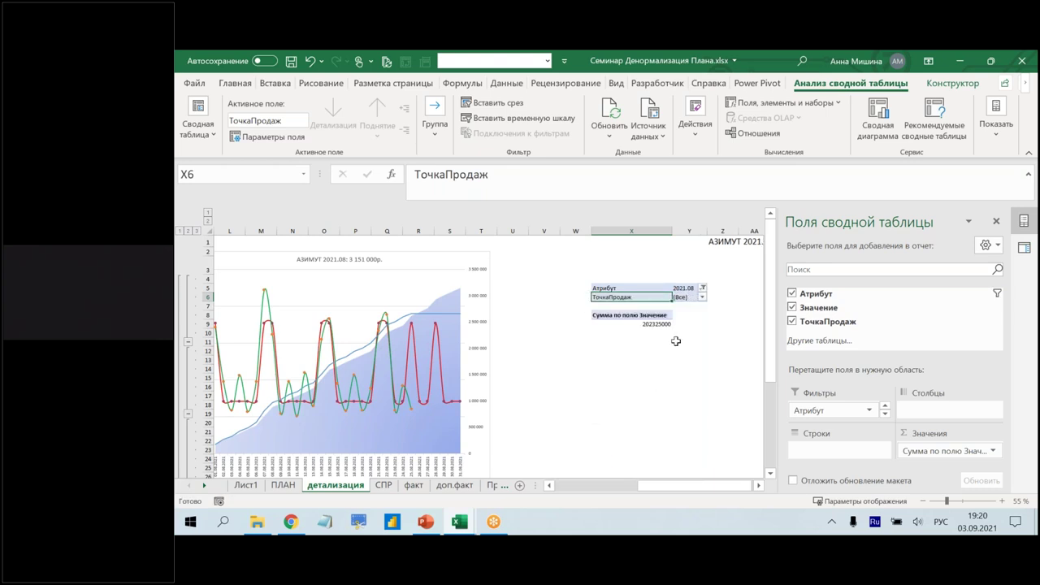
left_click(702, 297)
left_click(586, 366)
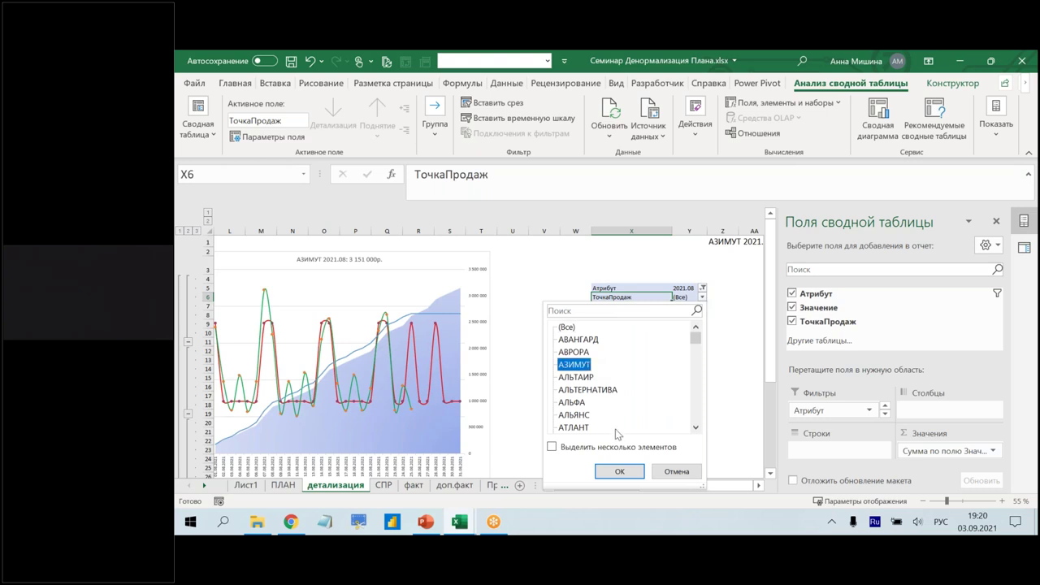
left_click(619, 471)
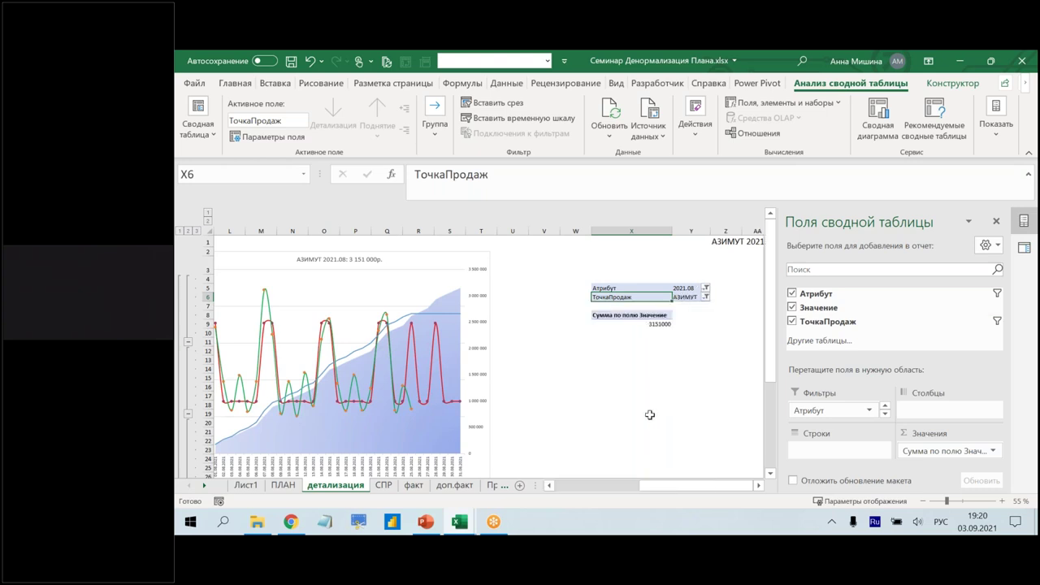
scroll(654, 485, "left", 2)
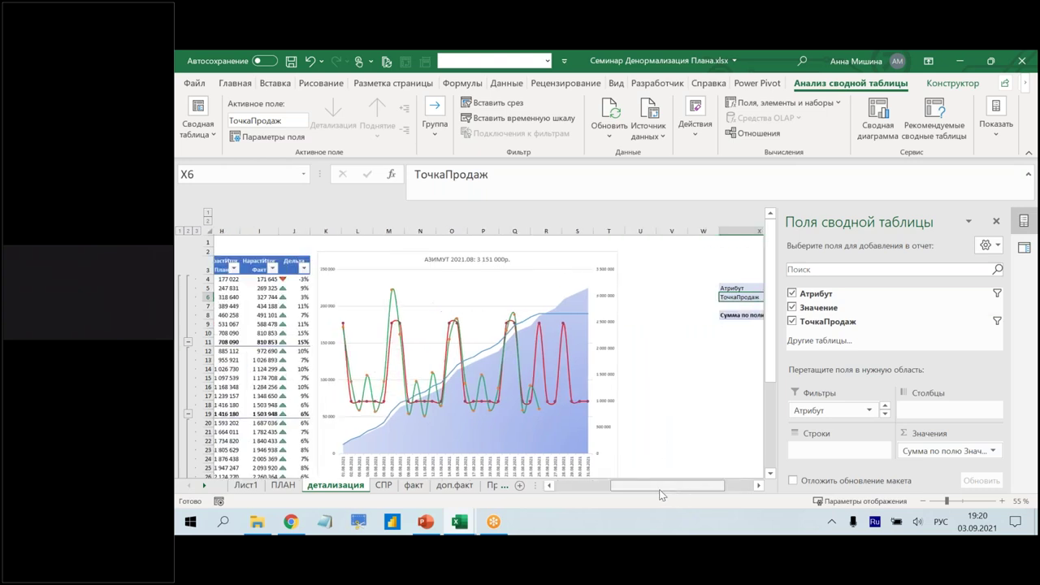
left_click(993, 244)
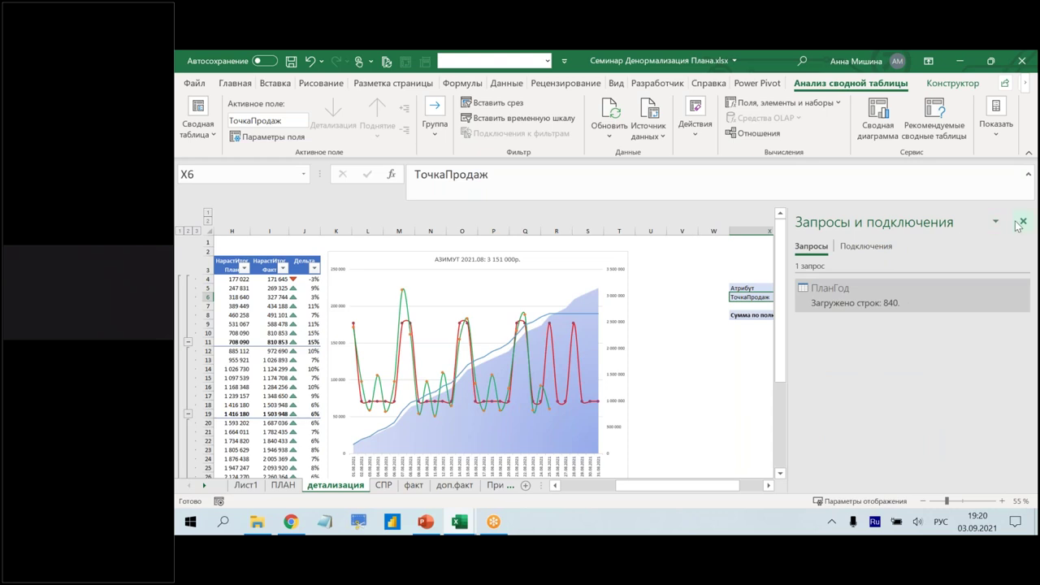
left_click(1023, 220)
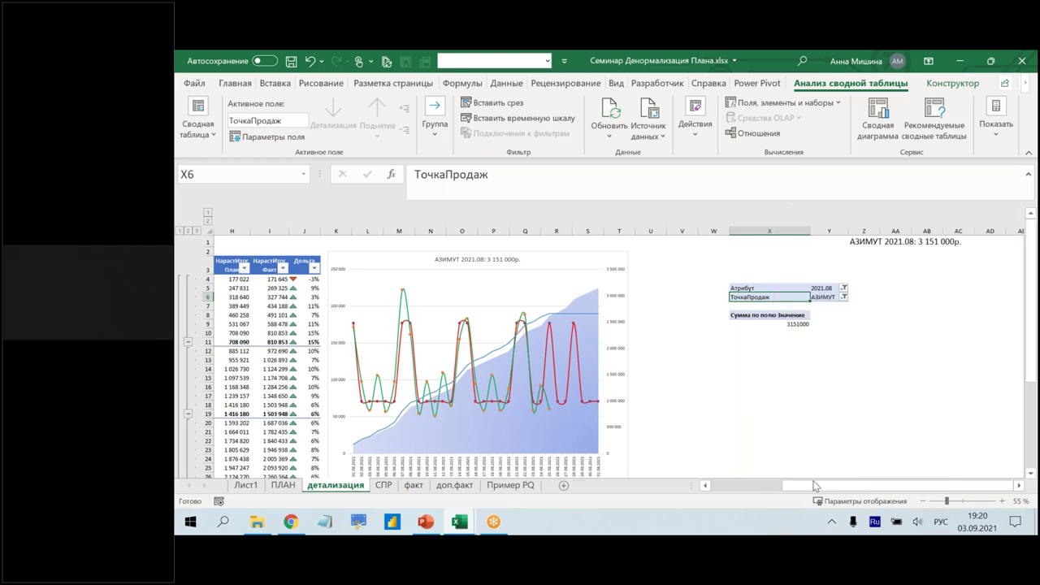
left_click(724, 488)
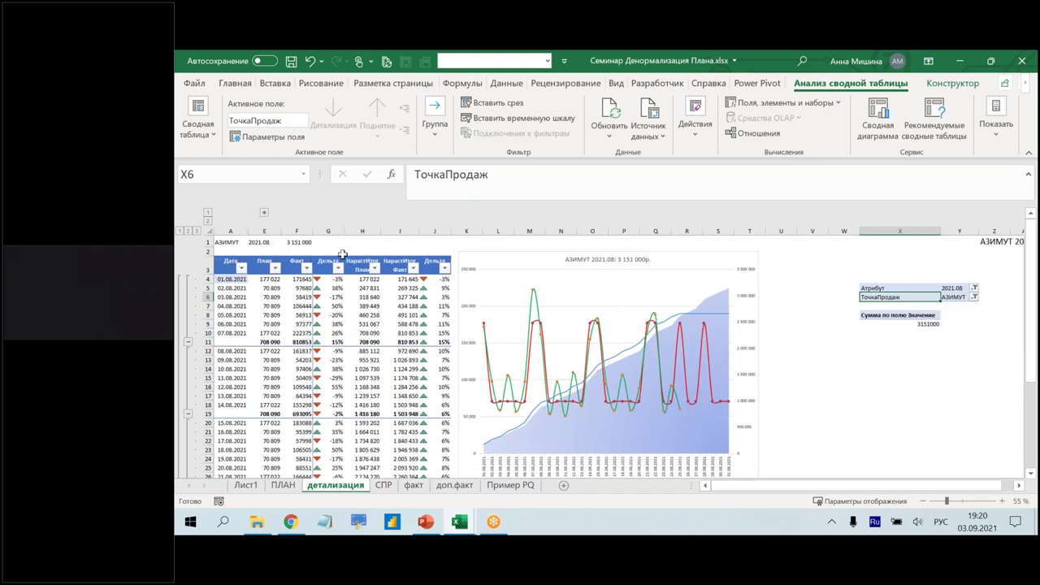
- Set A1 to =Y6 (pivot's outlet) and E1 to =Y5 (pivot's month)
left_click(219, 241)
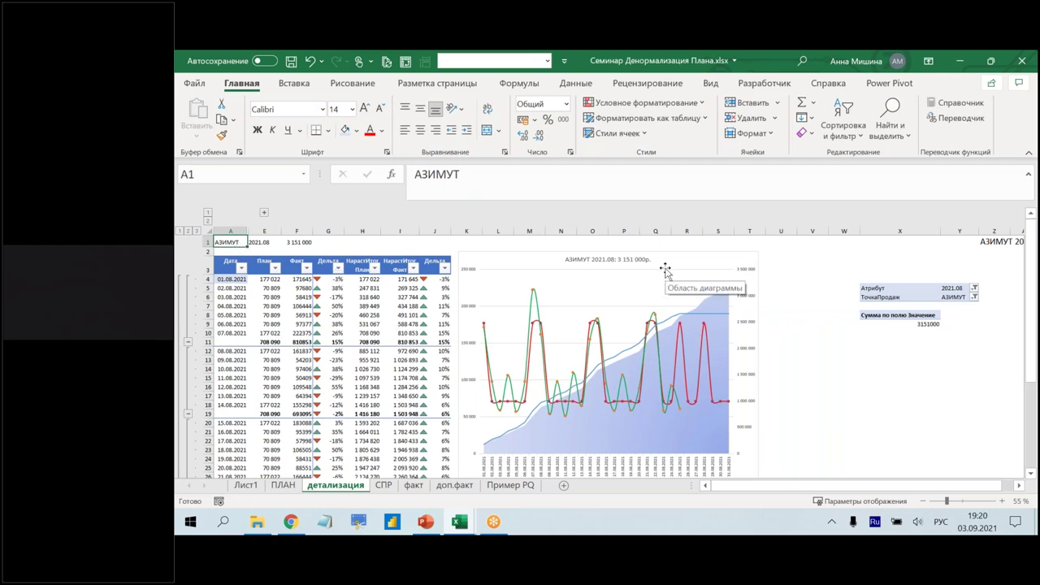
type("=")
left_click(958, 298)
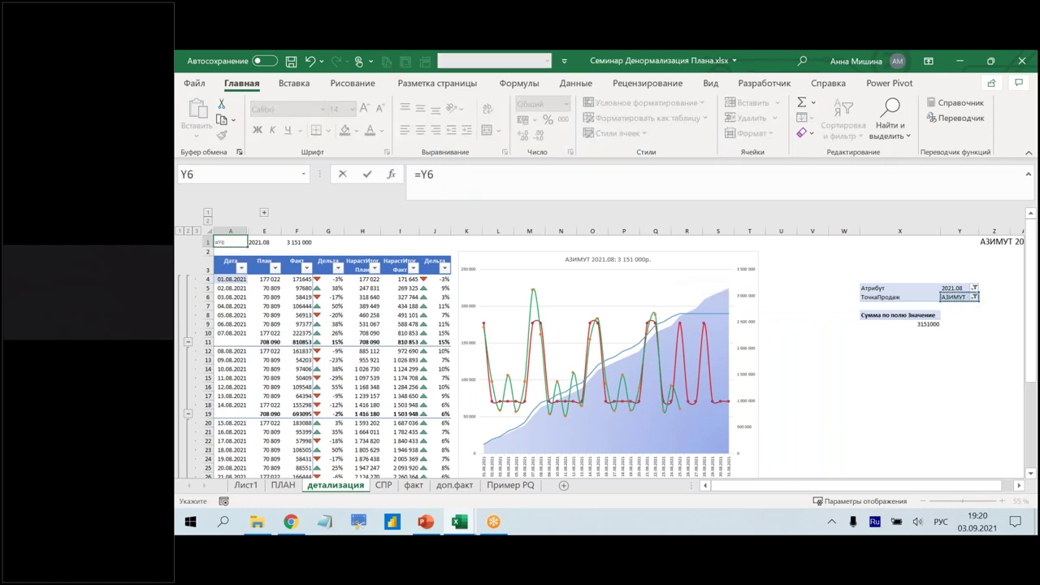
key("Return")
key("Up")
key("Right")
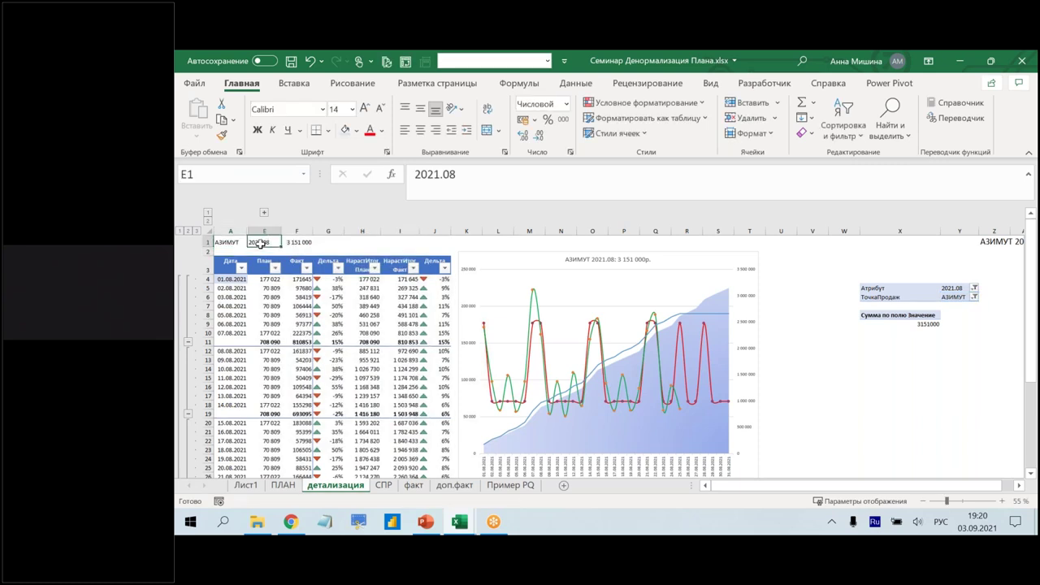
type("=")
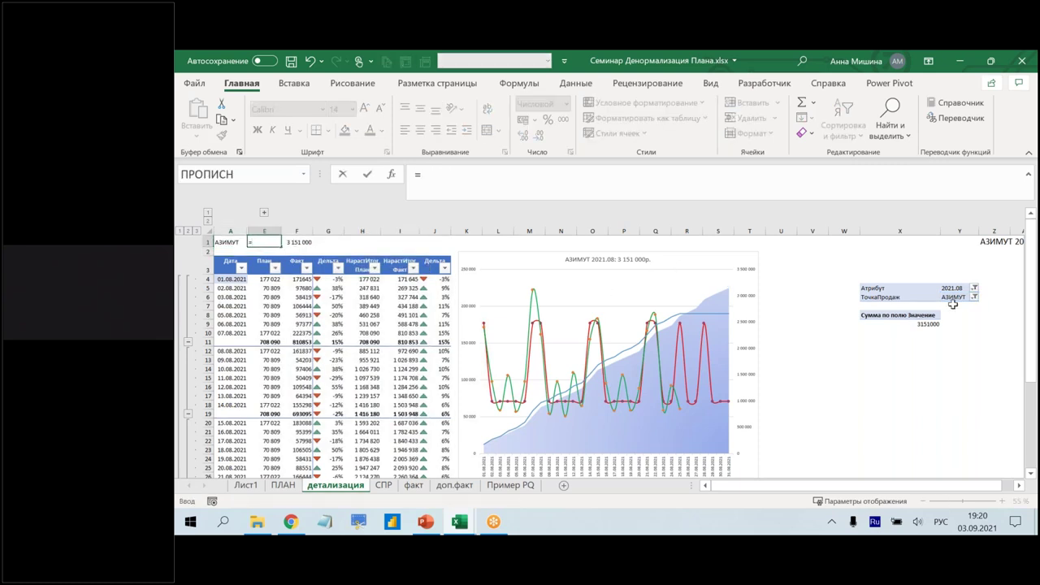
left_click(947, 286)
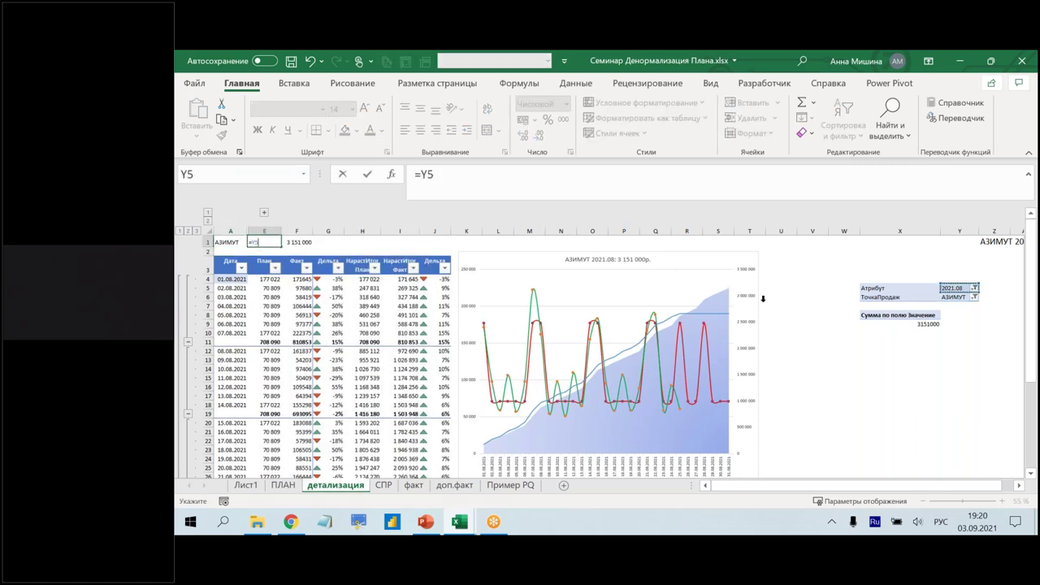
key("Return")
- Link F1 to the pivot sum with a ПОЛУЧИТЬ.ДАННЫЕ.СВОДНОЙ.ТАБЛИЦЫ formula showing 3 151 000
left_click(298, 241)
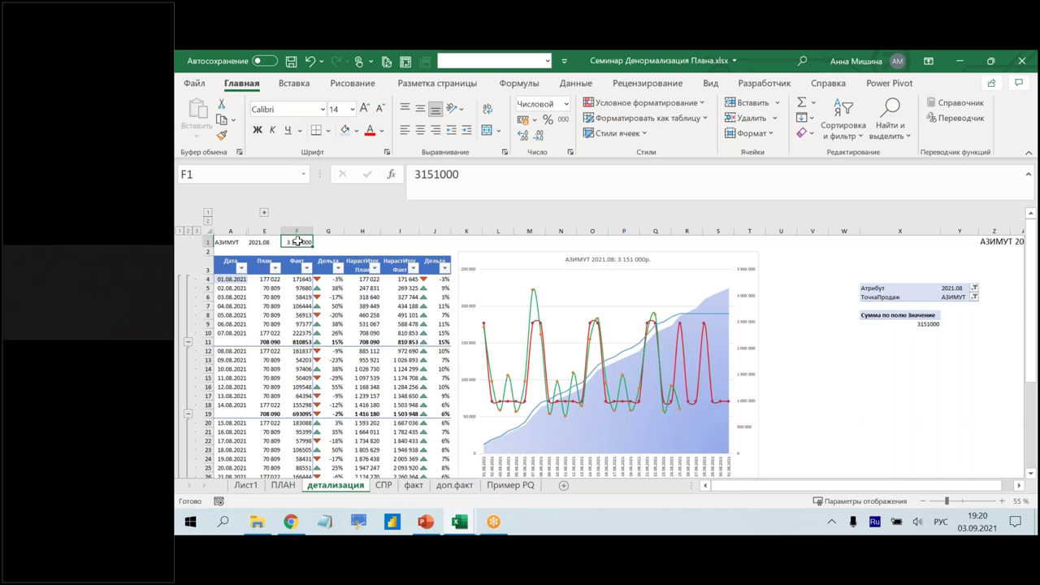
type("=")
left_click(904, 323)
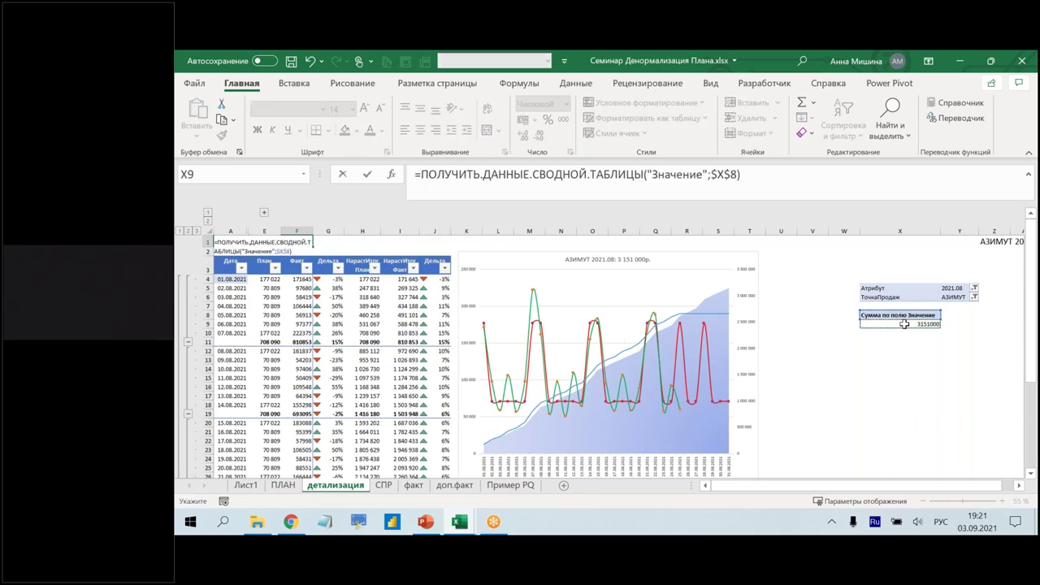
key("Return")
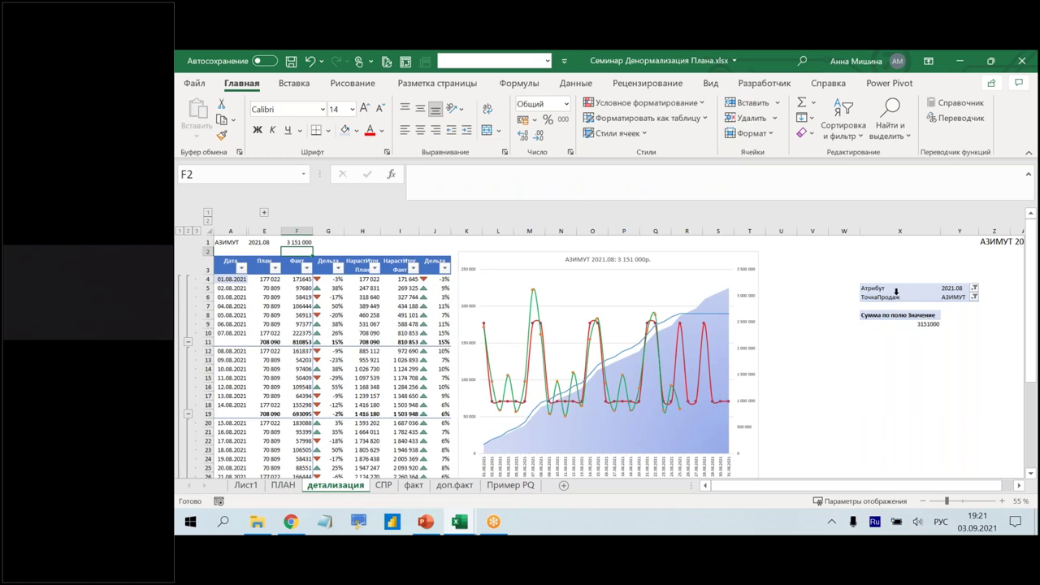
left_click(901, 297)
left_click(908, 325)
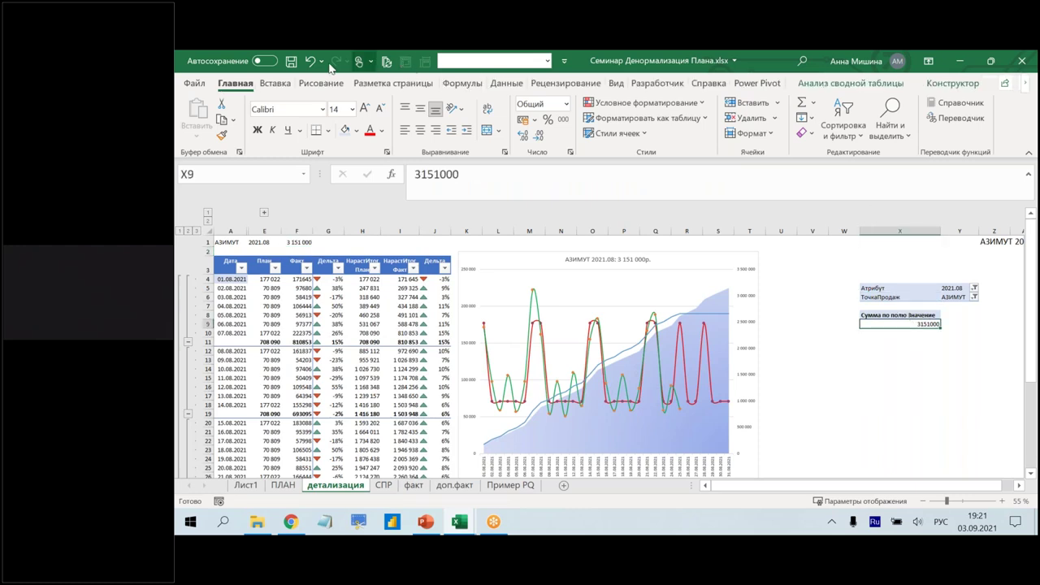
left_click(812, 85)
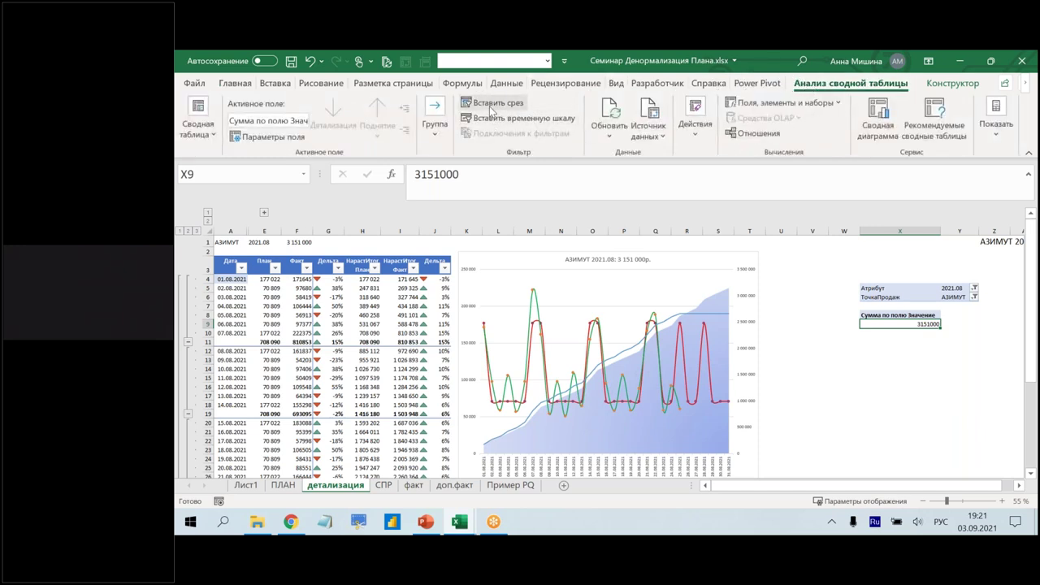
- Insert Атрибут and ТочкаПродаж slicers and enlarge the Атрибут slicer beside the pivot
left_click(490, 104)
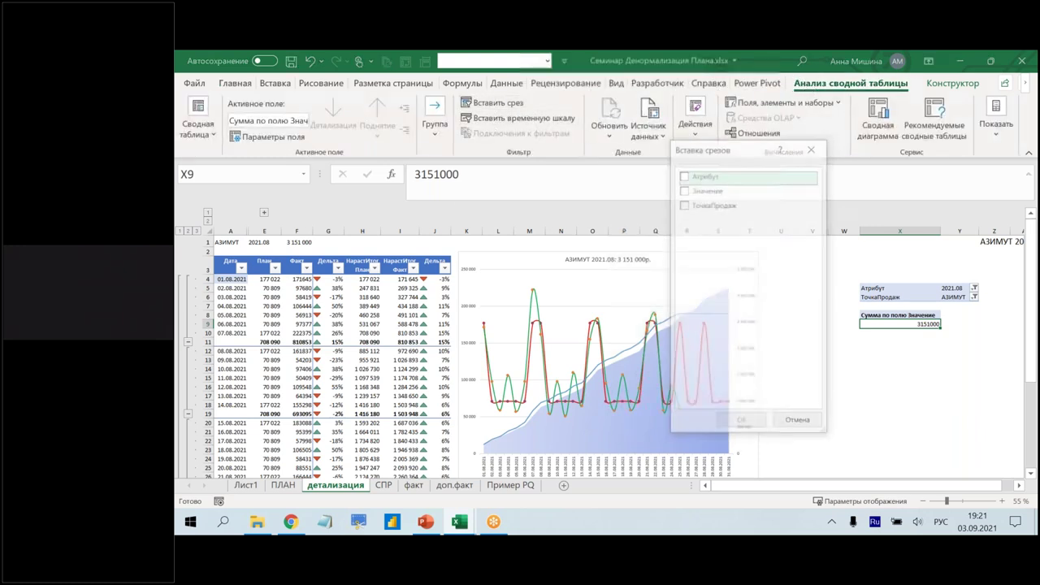
left_click(685, 176)
left_click(685, 204)
left_click(737, 423)
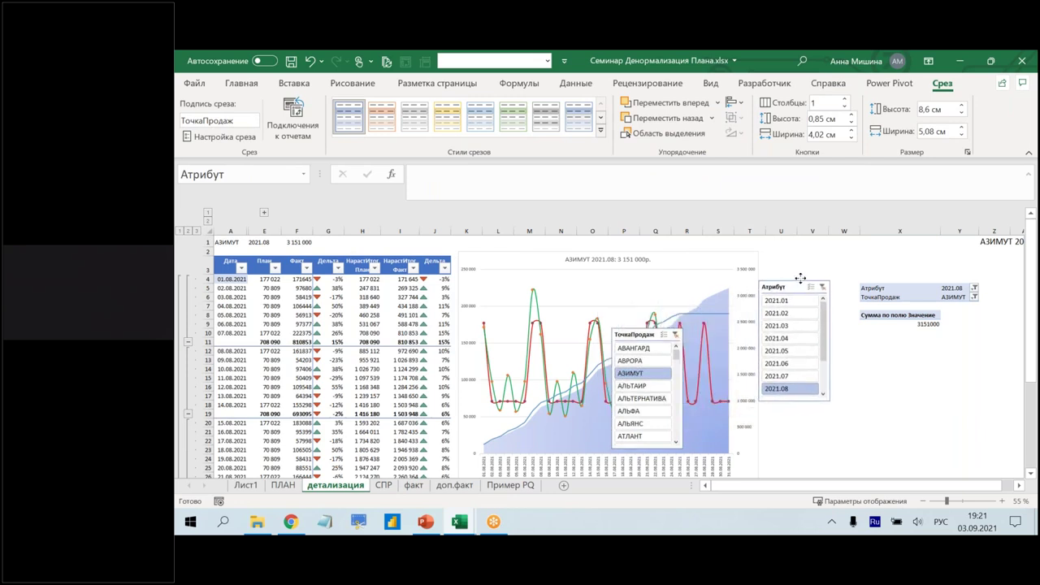
left_click_drag(626, 316, 794, 259)
left_click_drag(834, 375, 1014, 327)
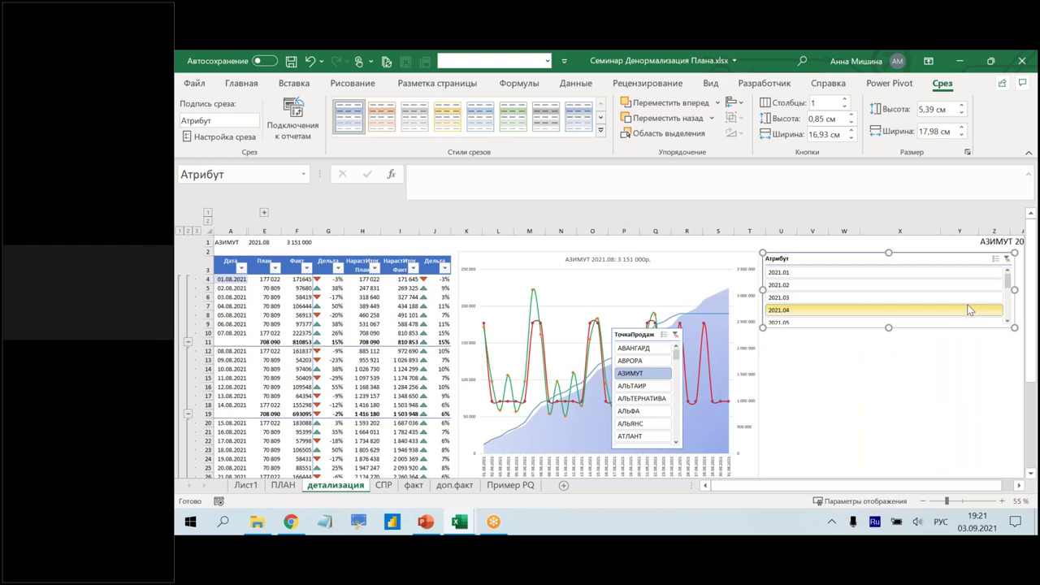
- Set the month slicer to 6 columns and shorten it to two rows
scroll(808, 304, "down", 5)
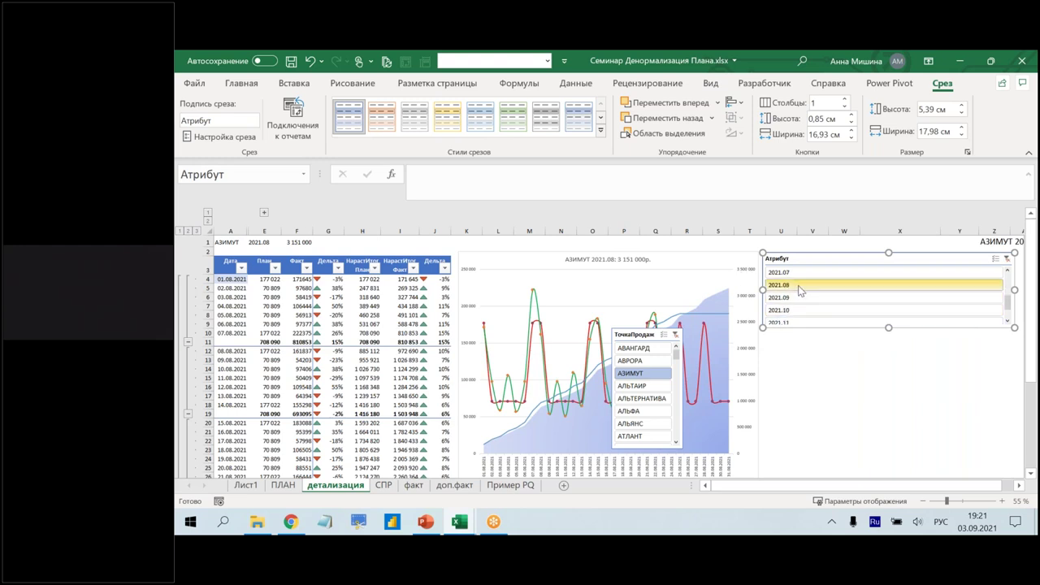
scroll(806, 298, "up", 5)
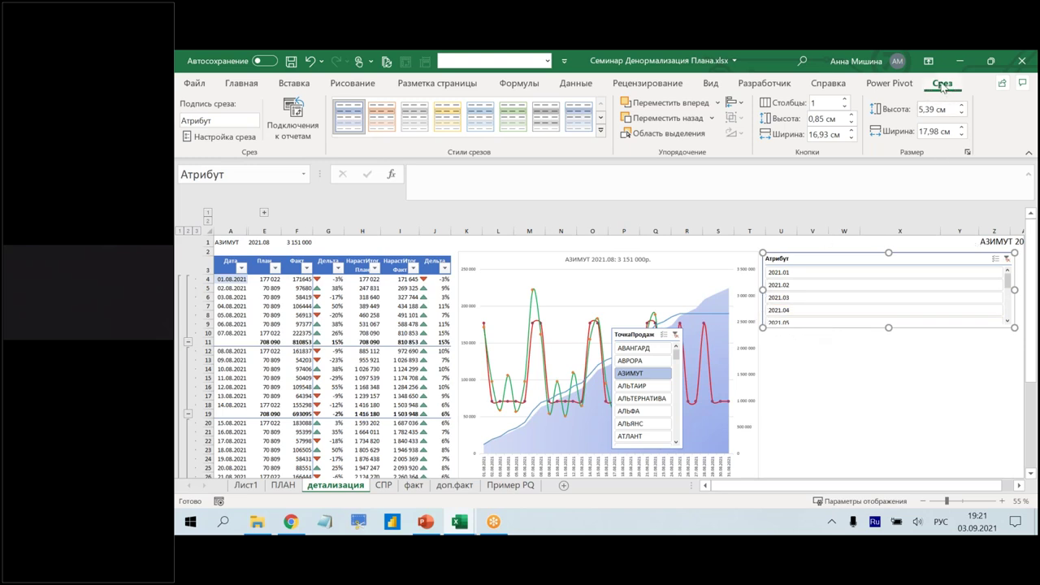
left_click(832, 396)
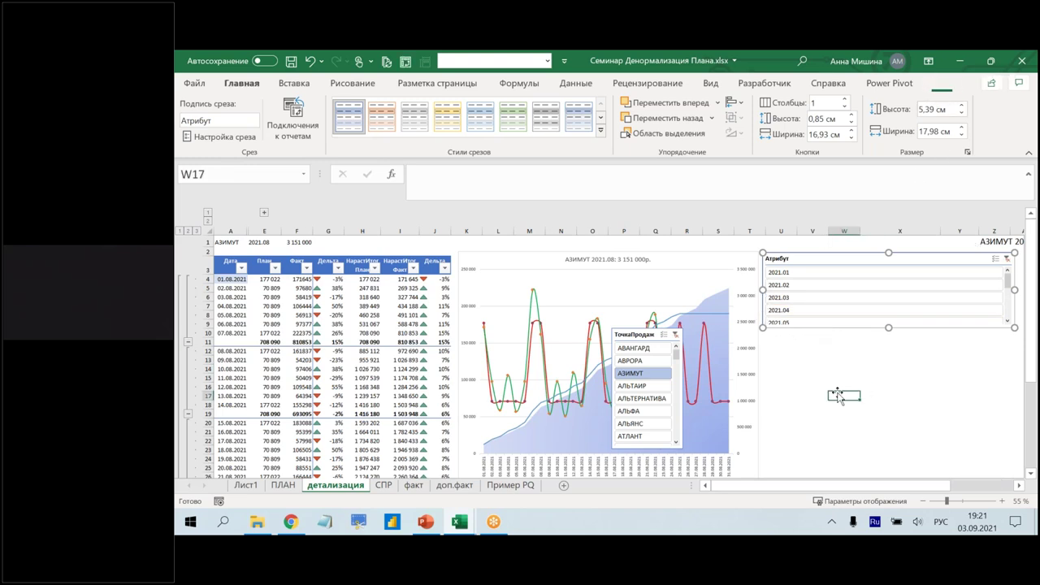
left_click(815, 260)
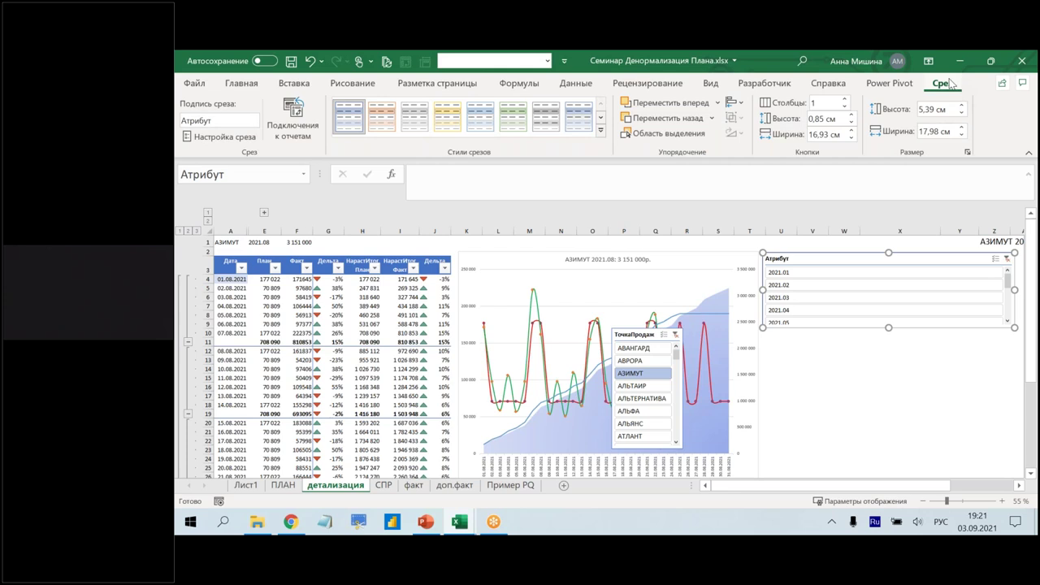
left_click(845, 99)
left_click(845, 99)
left_click(845, 99)
left_click(845, 99)
left_click(845, 99)
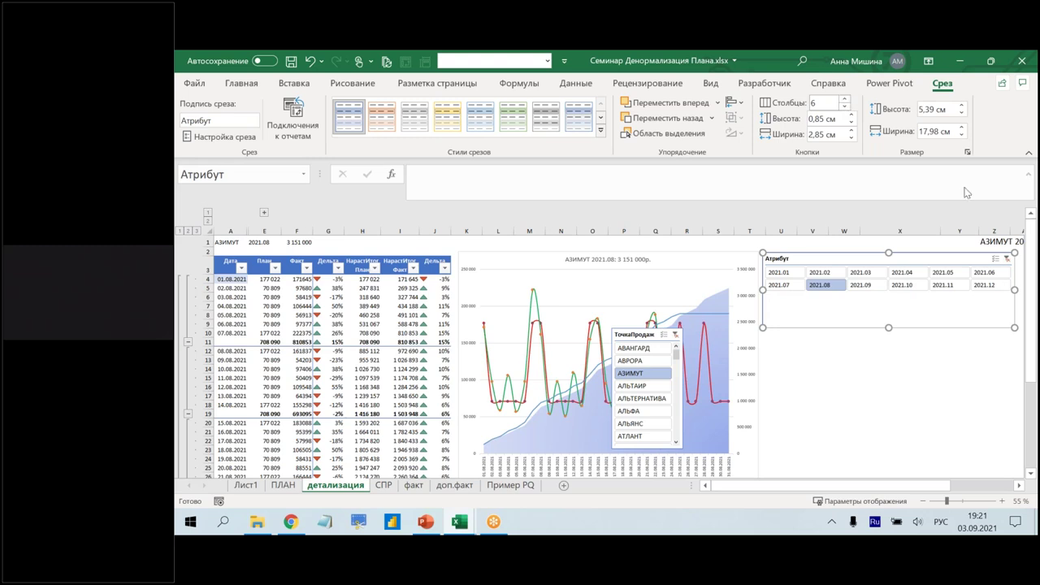
left_click_drag(889, 326, 888, 296)
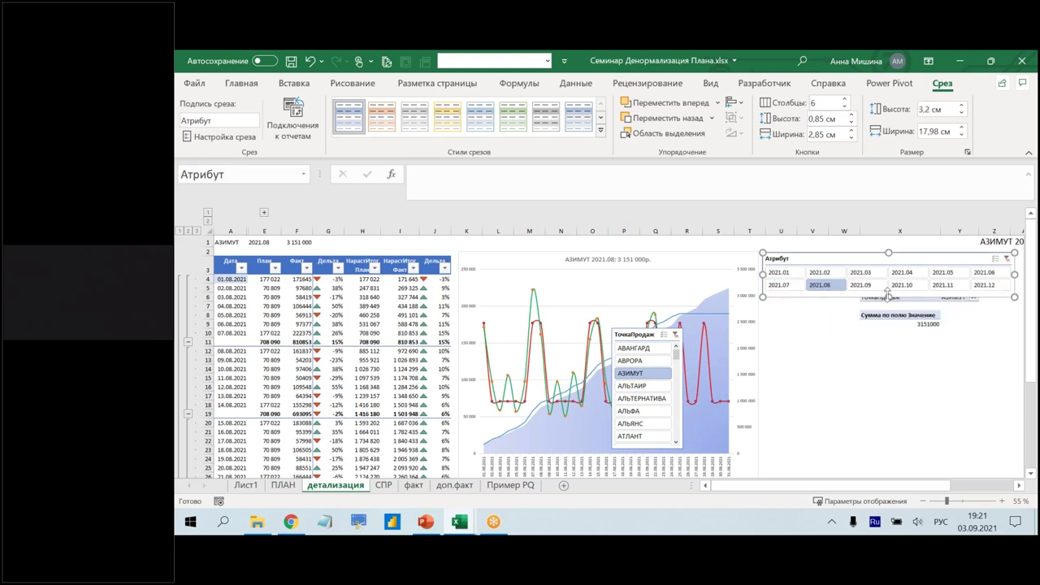
- Place the ТочкаПродаж slicer below, enlarge it to 13,62 × 17,98 cm, with 6 columns
left_click_drag(634, 333, 788, 300)
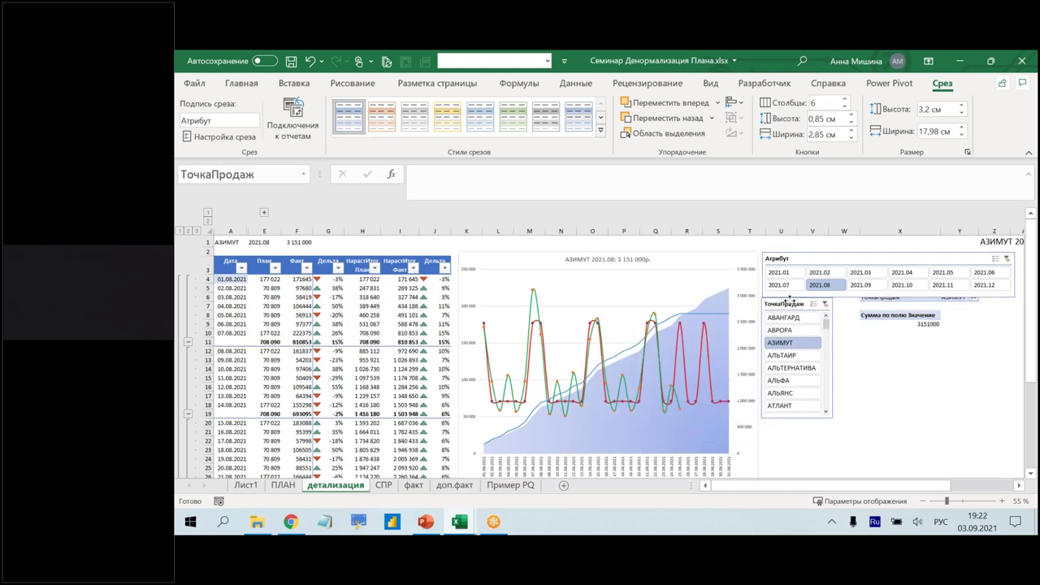
left_click_drag(788, 302, 791, 304)
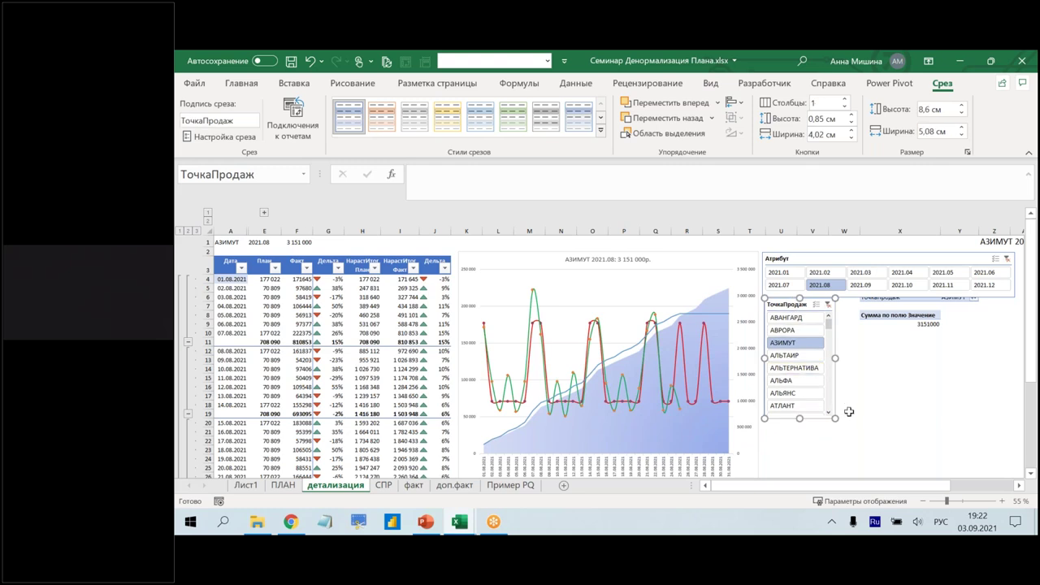
left_click_drag(849, 412, 1016, 455)
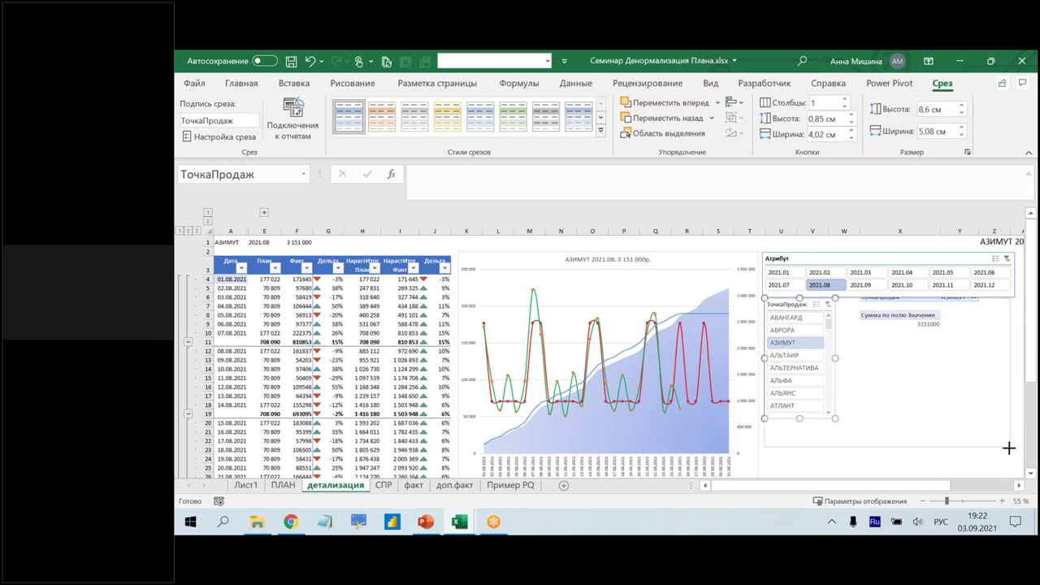
left_click_drag(1015, 455, 1015, 454)
left_click(844, 99)
left_click(844, 100)
left_click(844, 99)
left_click(844, 100)
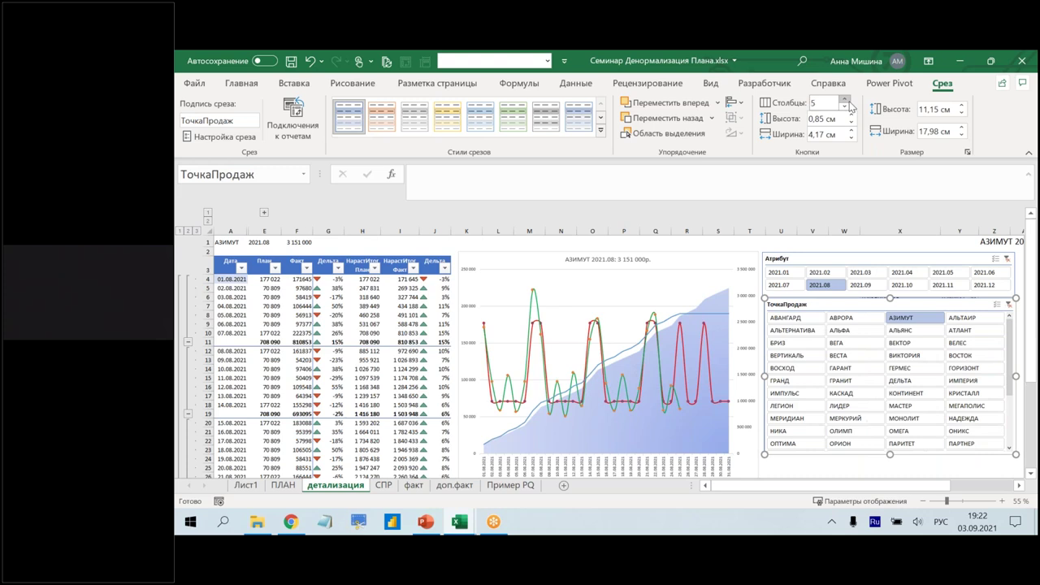
left_click(844, 100)
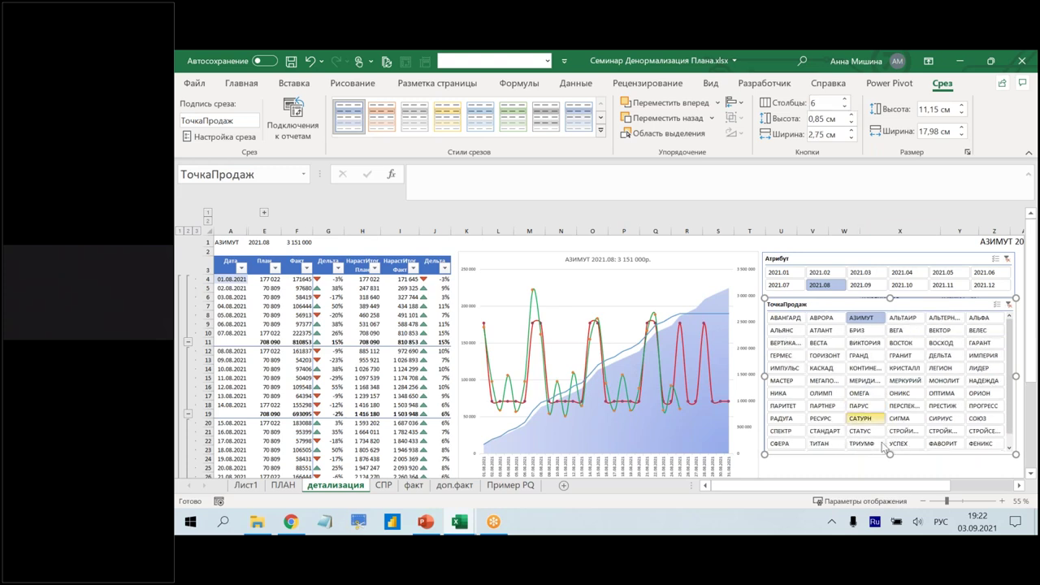
left_click_drag(889, 454, 890, 476)
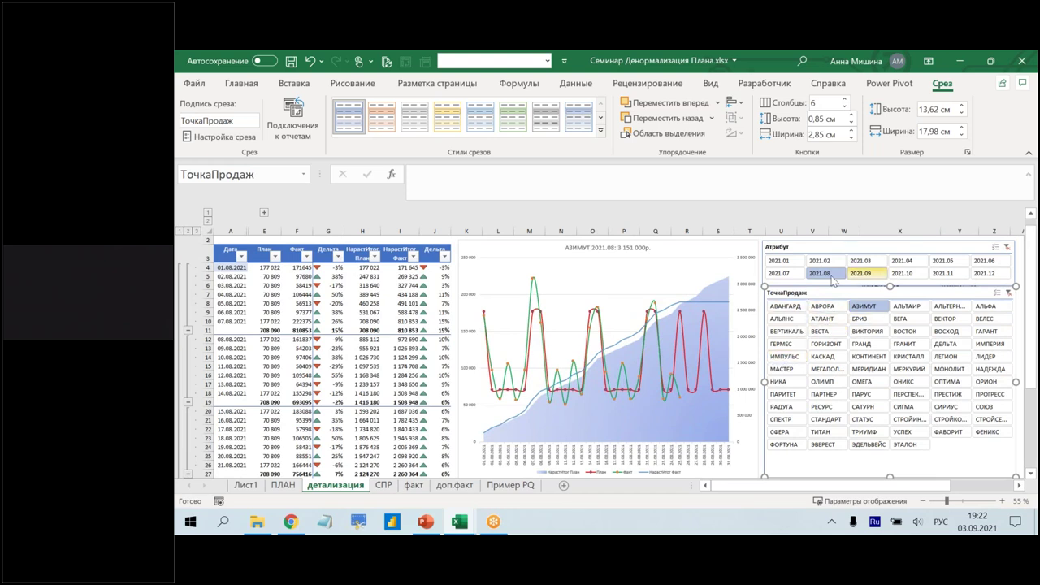
- Try months 2021.07, 2021.02 and 2021.08, settle on 2021.07, then pick outlet БРИЗ
left_click(778, 273)
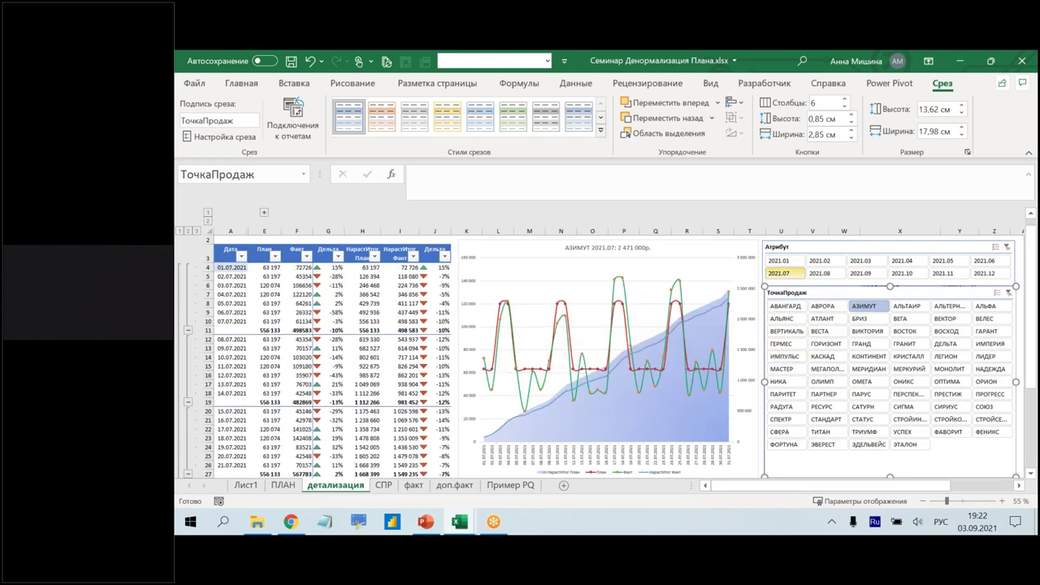
left_click(829, 265)
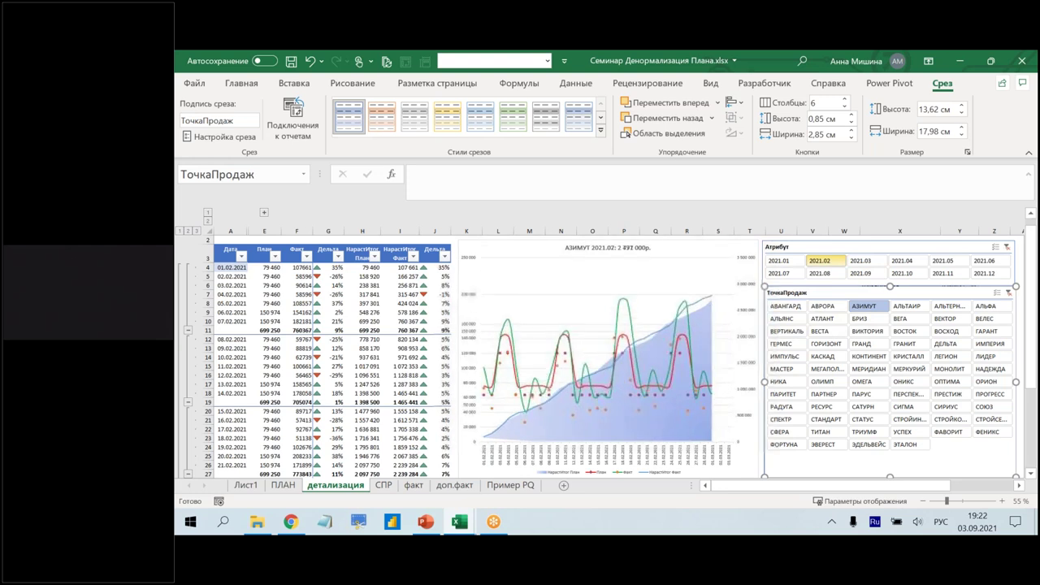
left_click(828, 275)
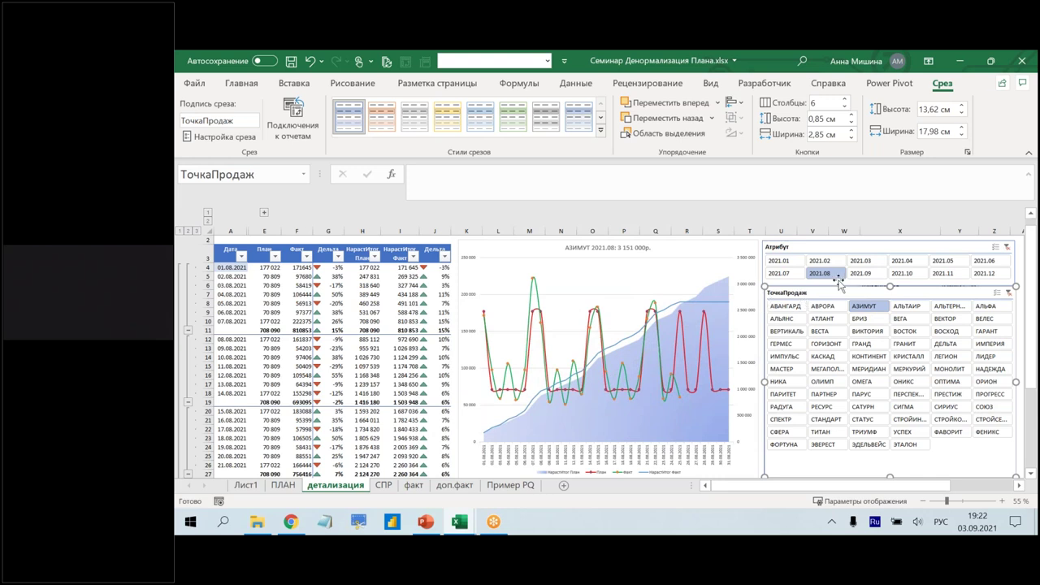
left_click(820, 260)
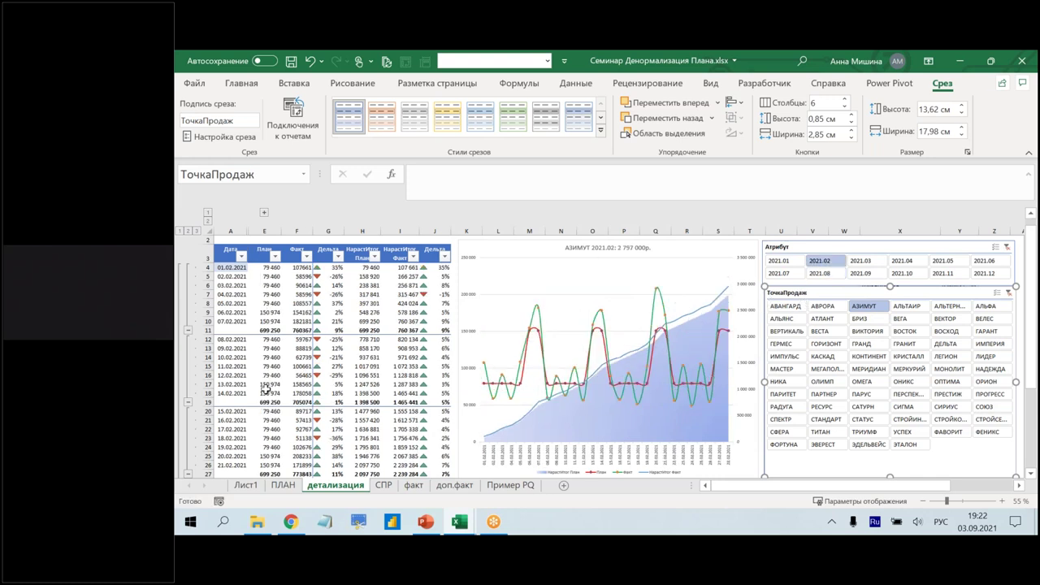
left_click(822, 276)
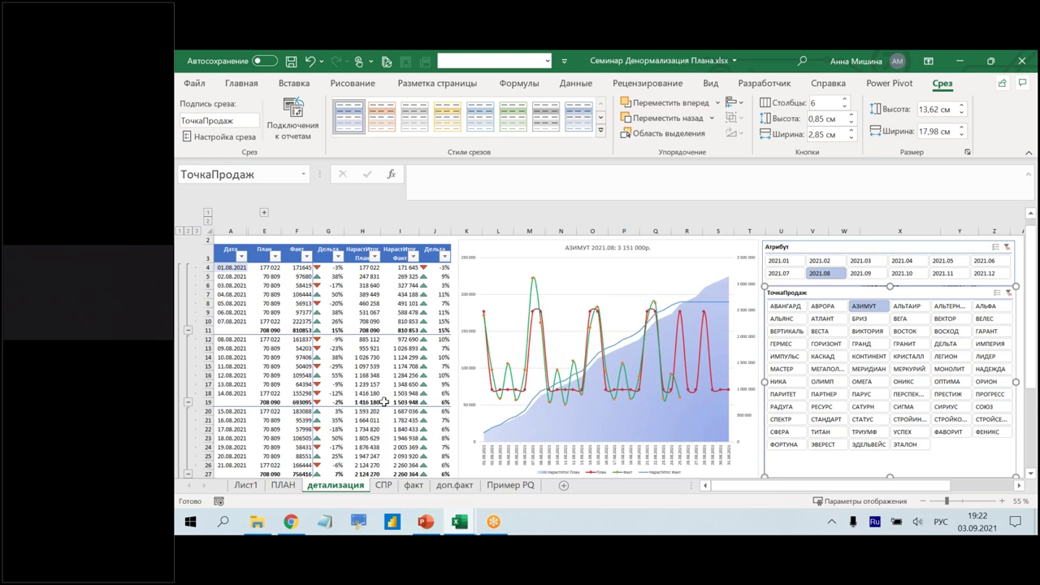
left_click(793, 277)
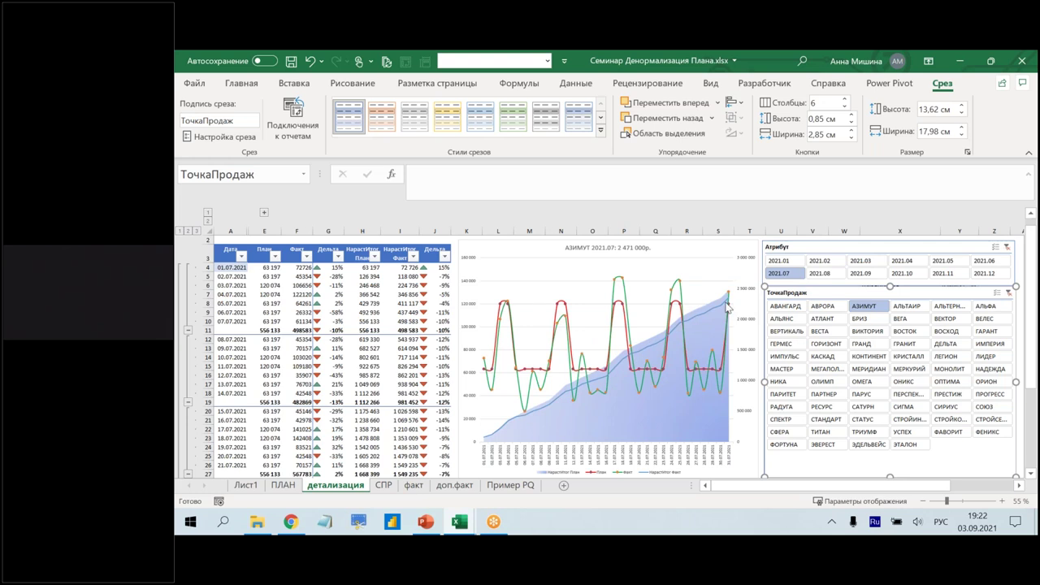
mouse_move(727, 303)
left_click(859, 318)
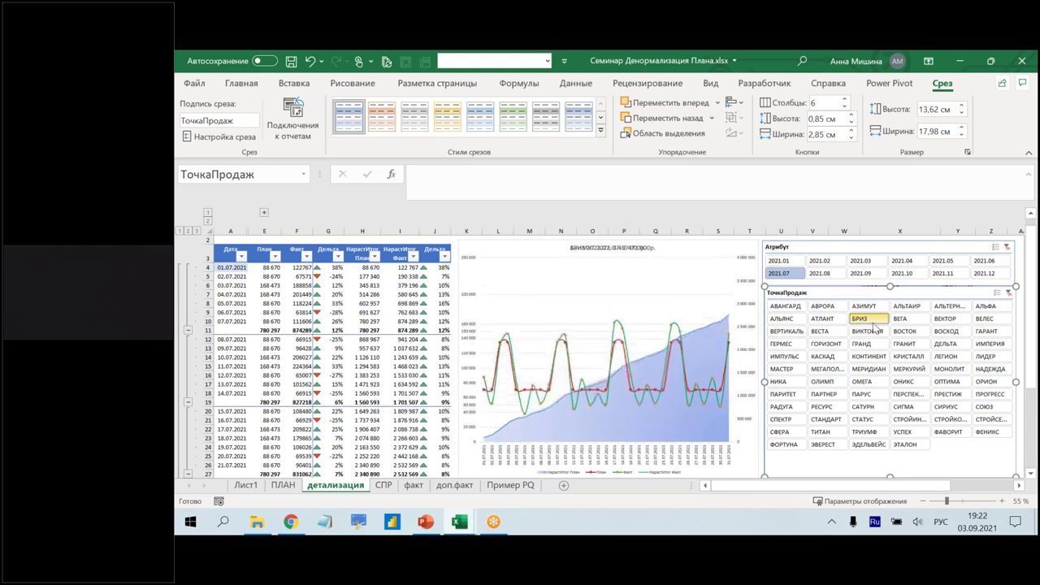
- Cycle through outlets ВИКТОРИЯ, ГРАНД and МЕРИДИАН, ending on АЛЬТАИР
left_click(862, 333)
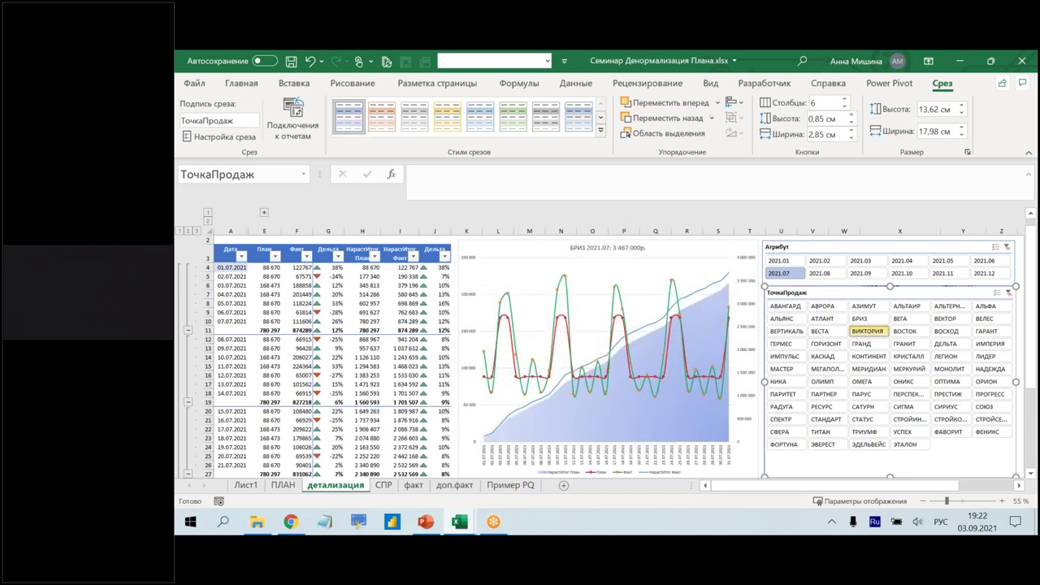
left_click(865, 345)
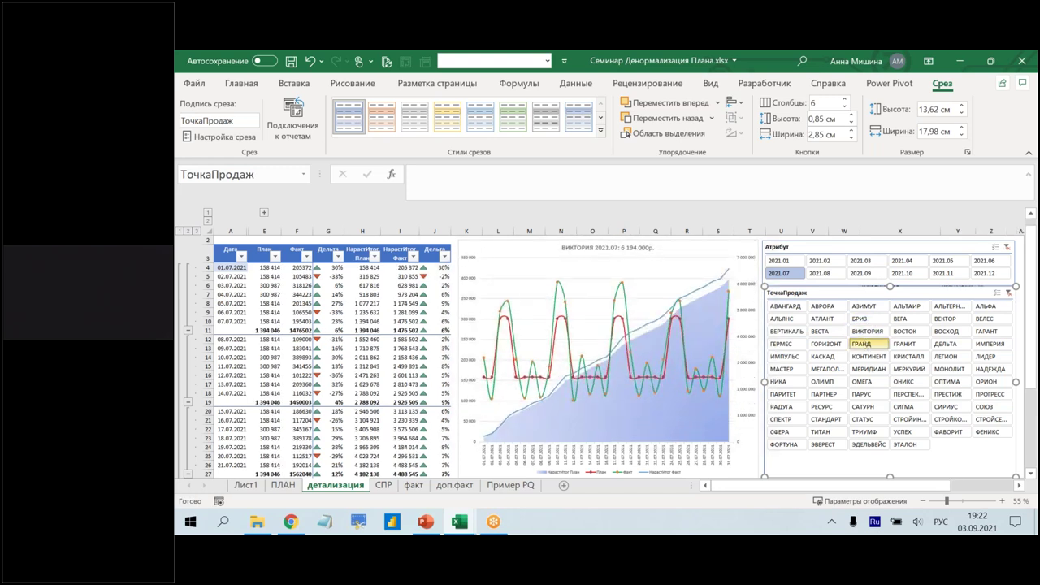
left_click(868, 370)
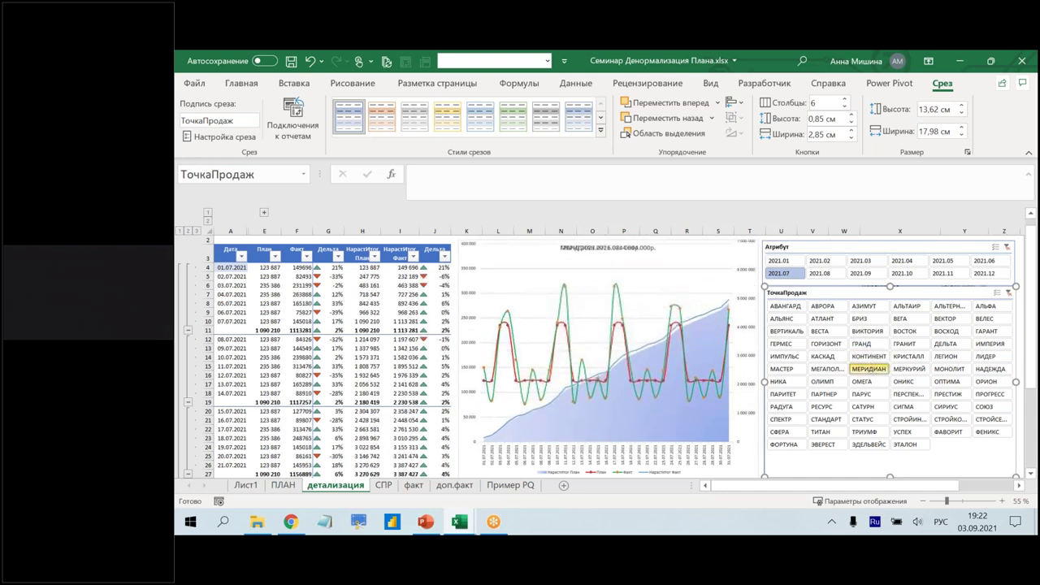
left_click(906, 306)
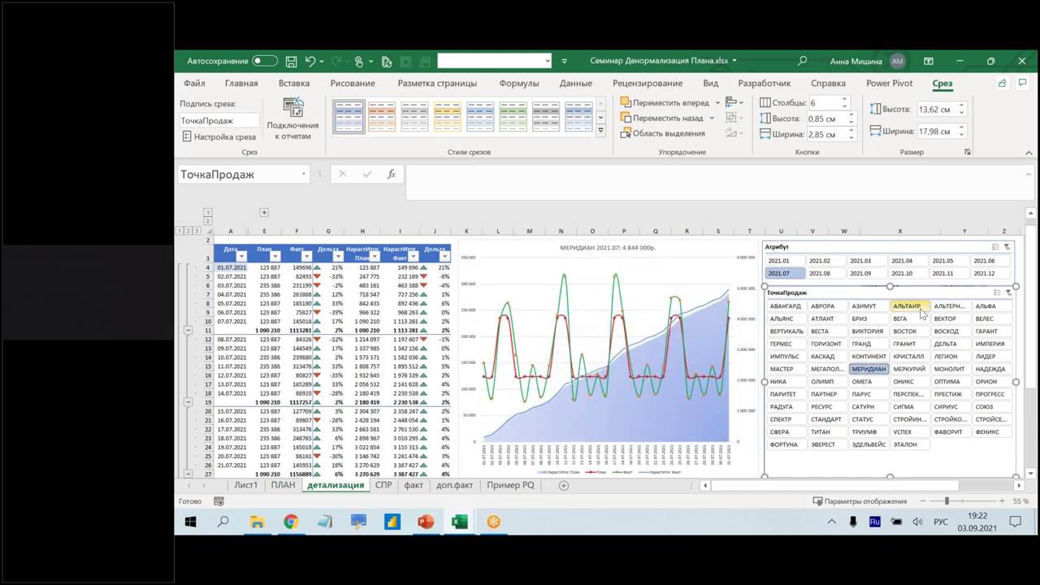
- Try months 2021.02, 2021.07 and 2021.03, end on 2021.08, and inspect G19
left_click(835, 274)
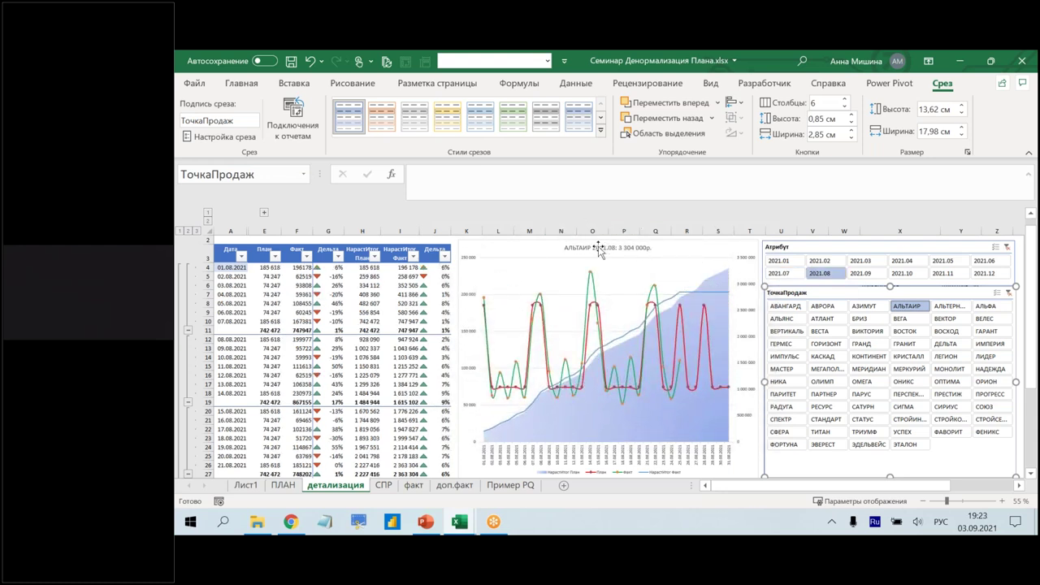
left_click(822, 262)
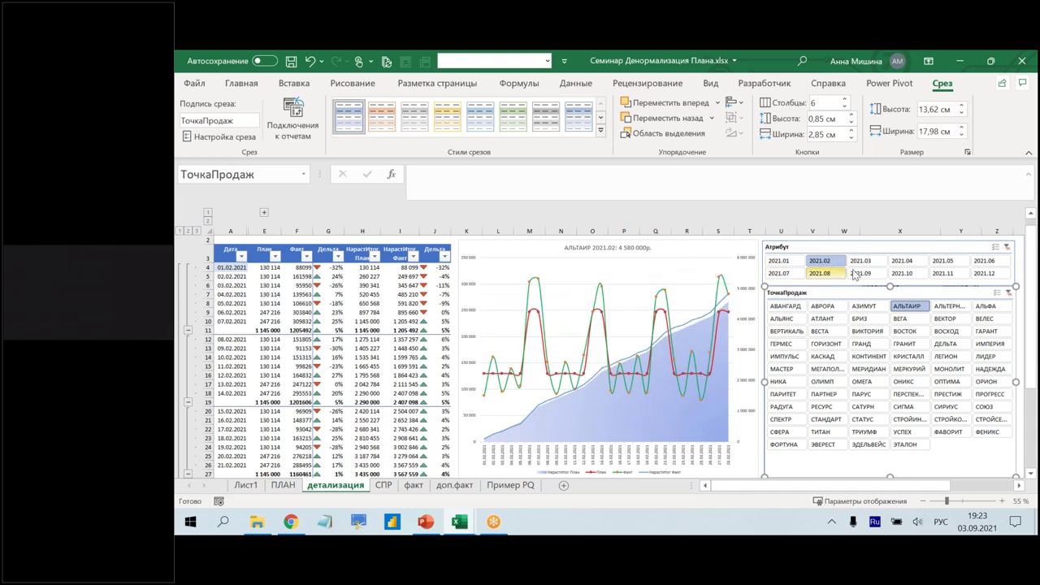
left_click(822, 274)
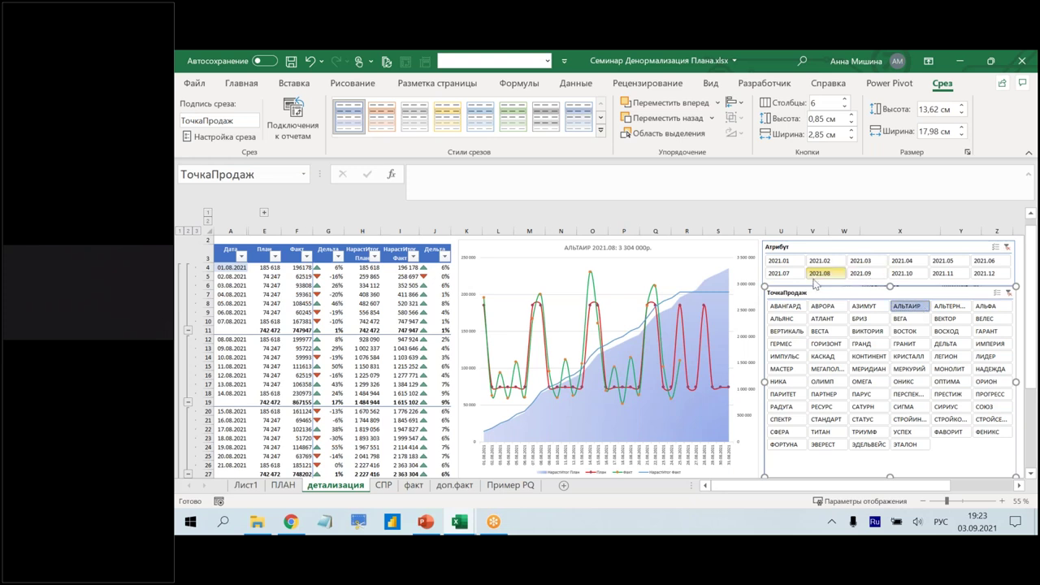
left_click(790, 279)
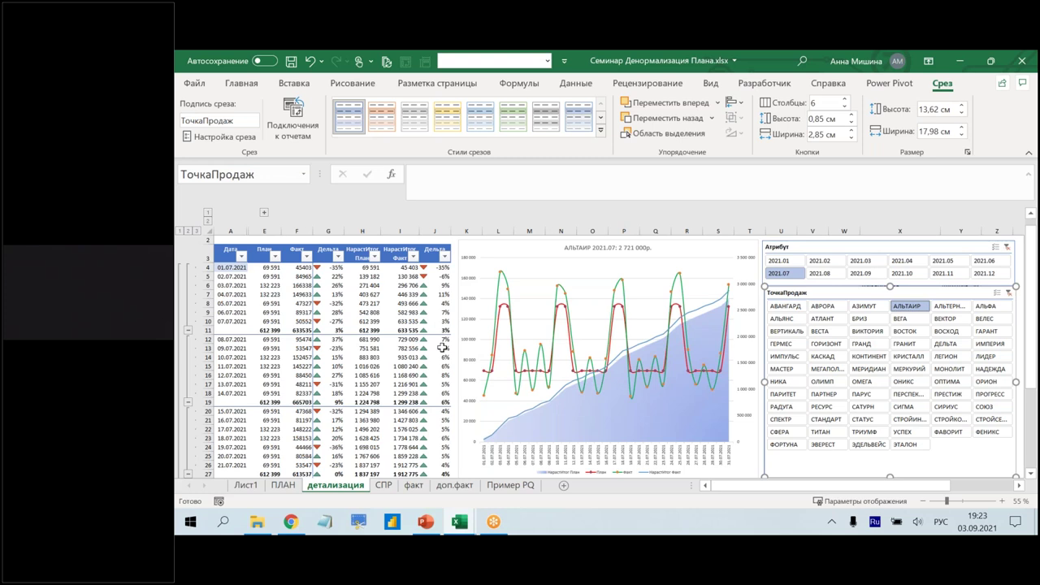
left_click(860, 262)
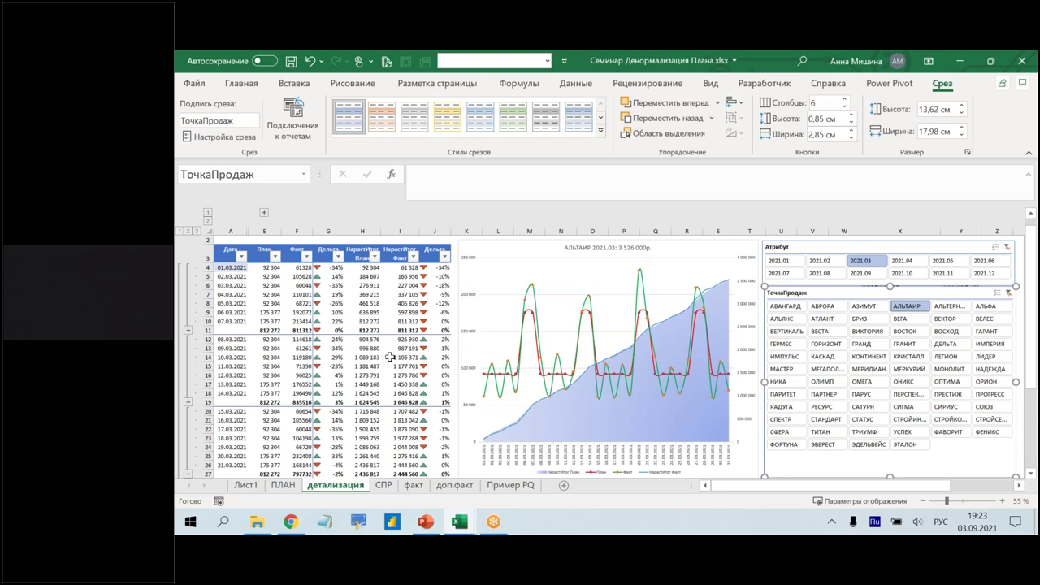
left_click(820, 273)
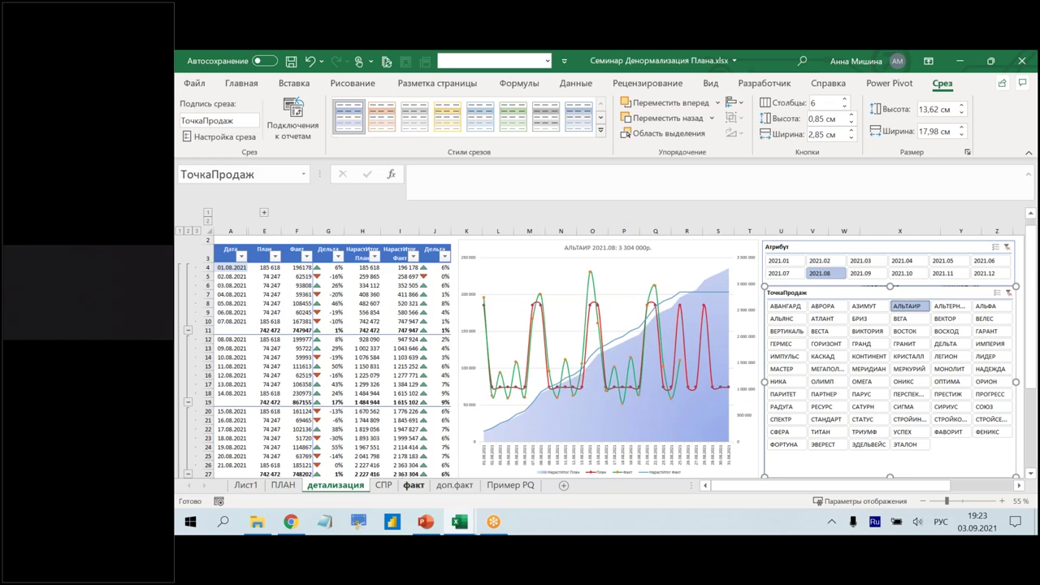
left_click(329, 401)
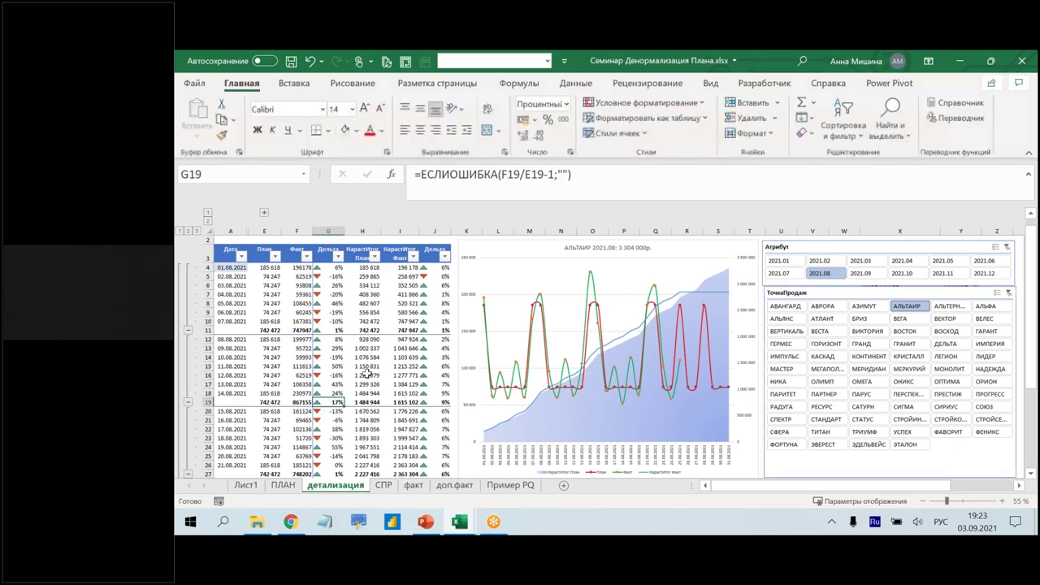
- Collapse the ribbon to show tab names only
scroll(332, 407, "down", 2)
scroll(333, 410, "down", 2)
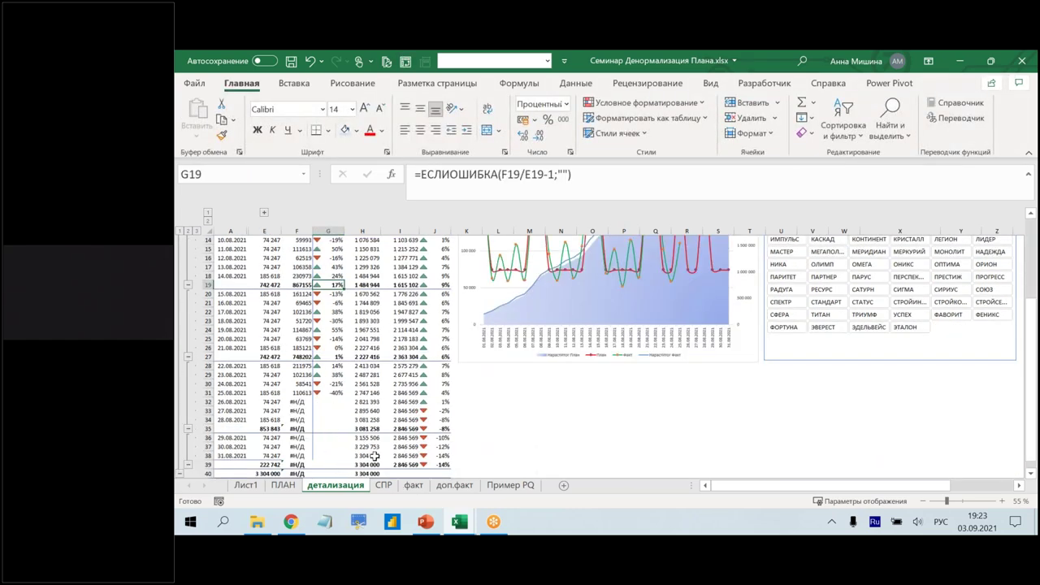
scroll(374, 455, "up", 2)
scroll(375, 455, "up", 2)
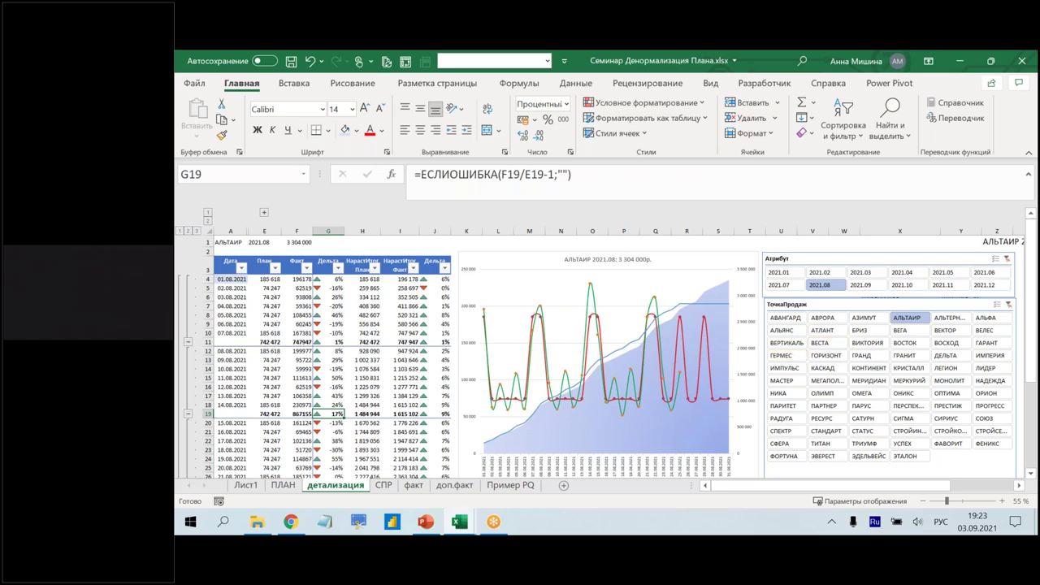
left_click(928, 61)
left_click(910, 132)
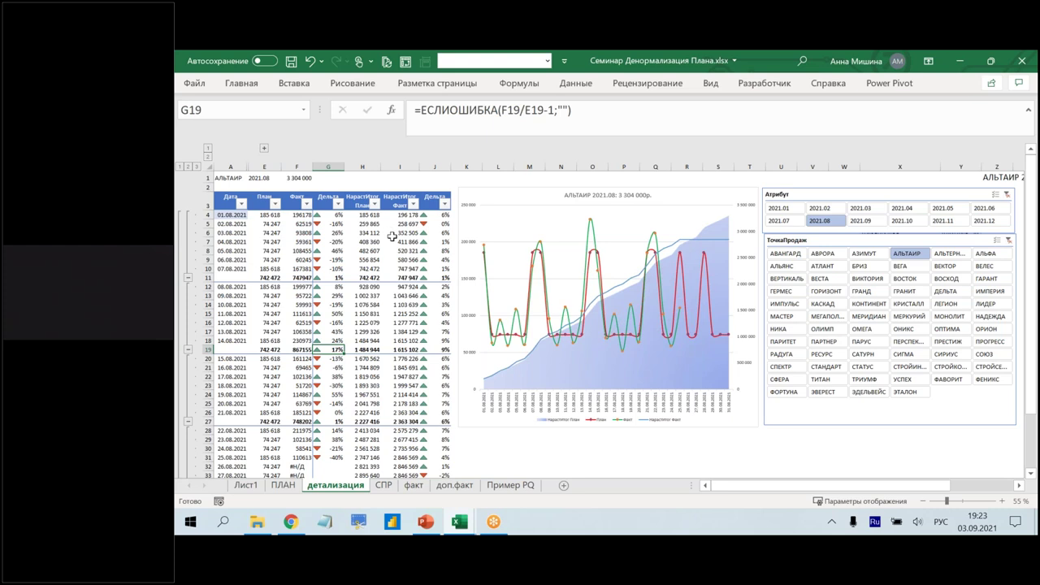
- Switch the dashboard to АЗИМУТ and review the formulas in E6, F7, H7, I7, J7 and A7
left_click(864, 255)
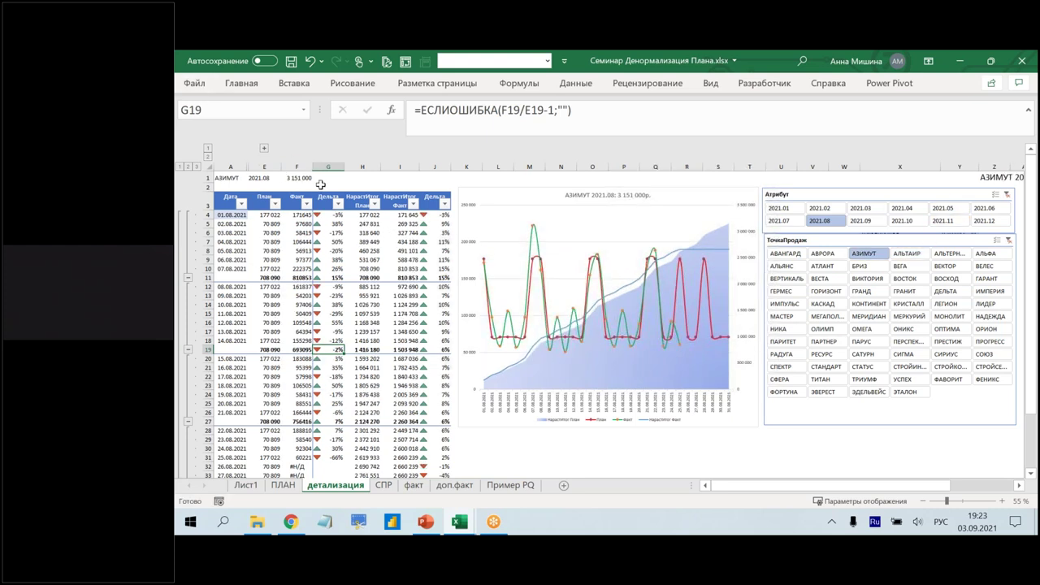
left_click(230, 233)
left_click(268, 233)
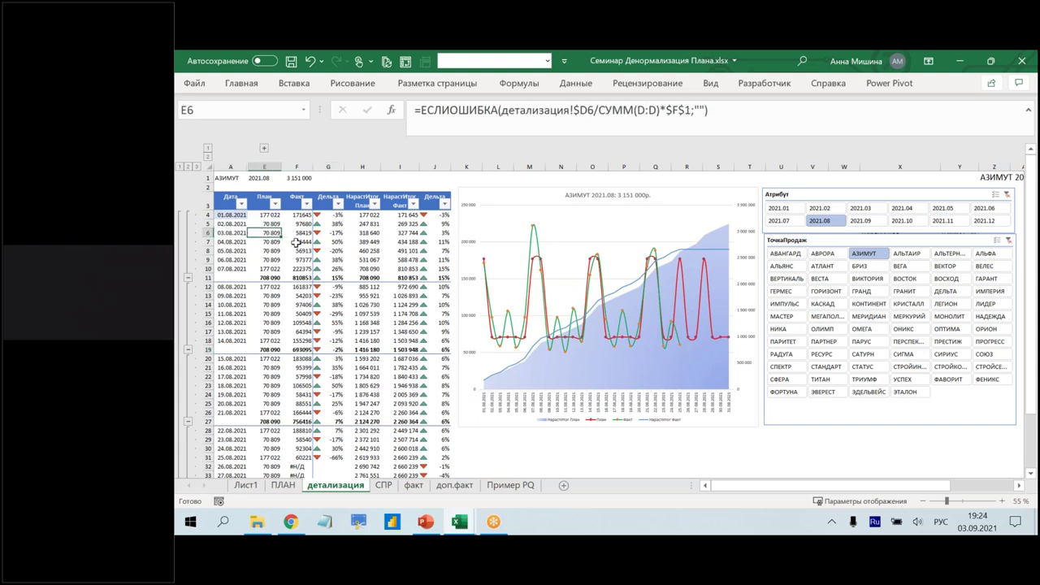
left_click(298, 242)
left_click(340, 242)
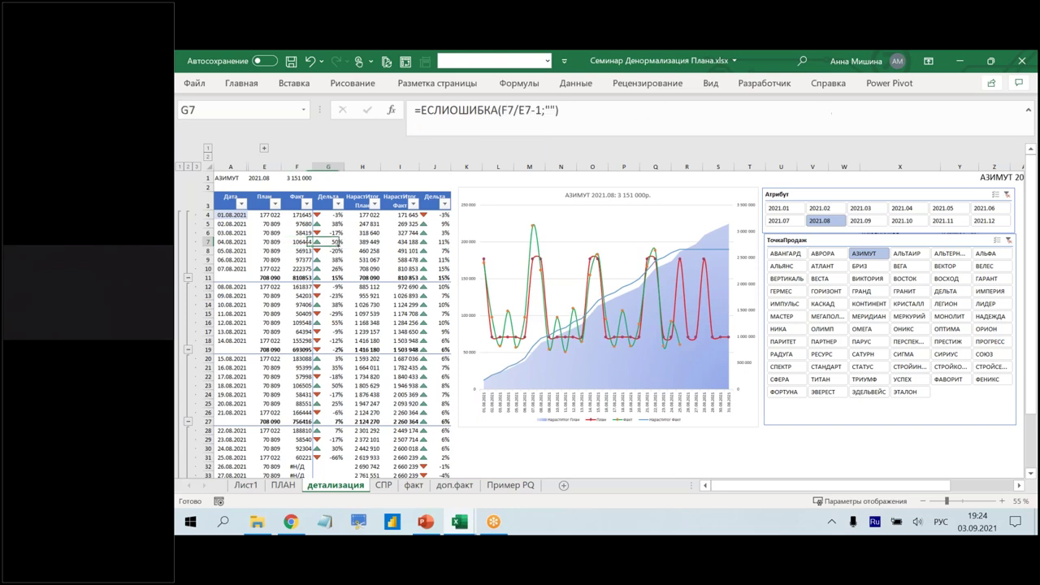
left_click(370, 242)
left_click(402, 241)
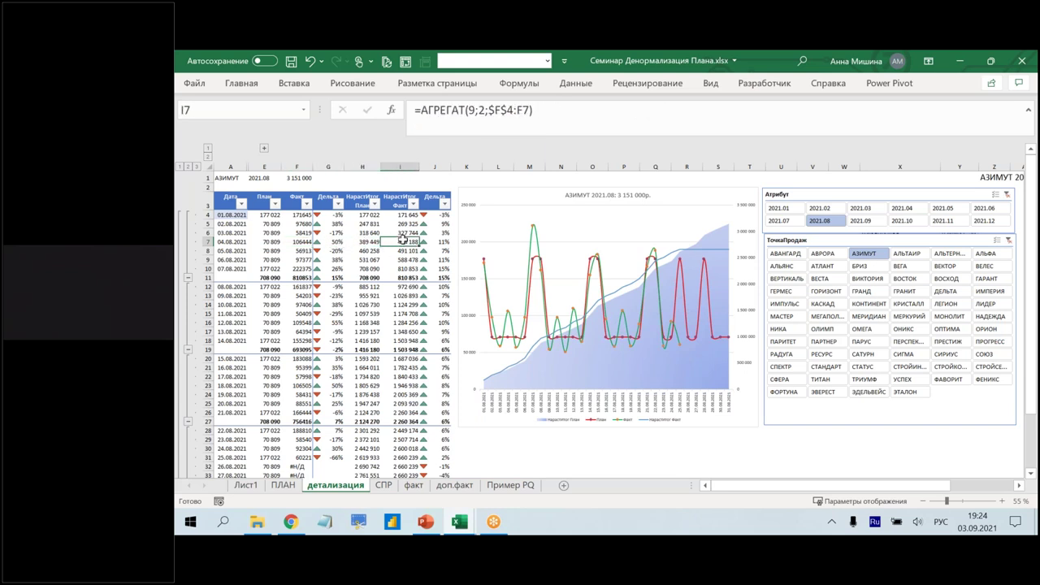
left_click(435, 241)
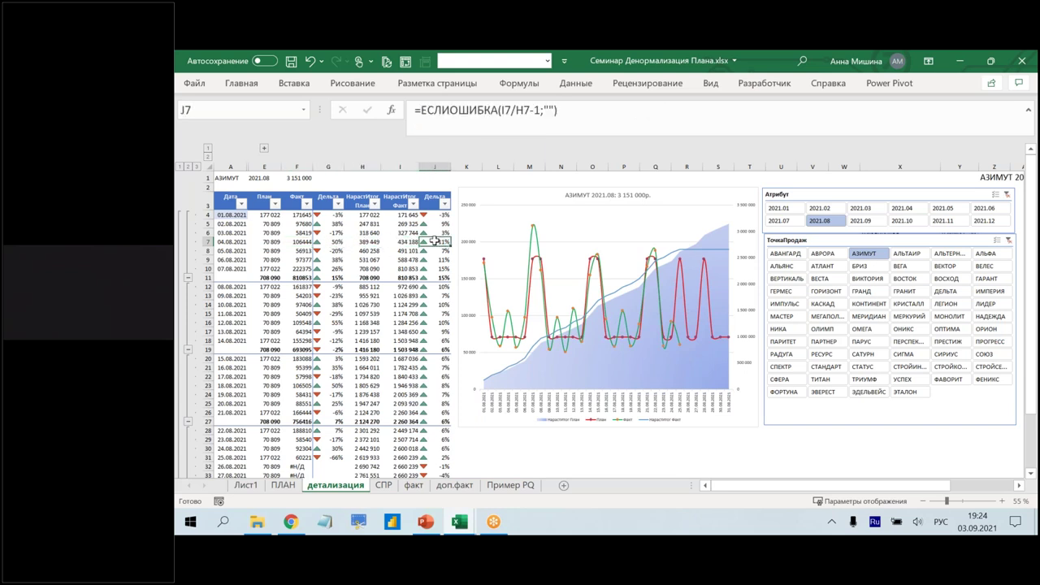
left_click(265, 242)
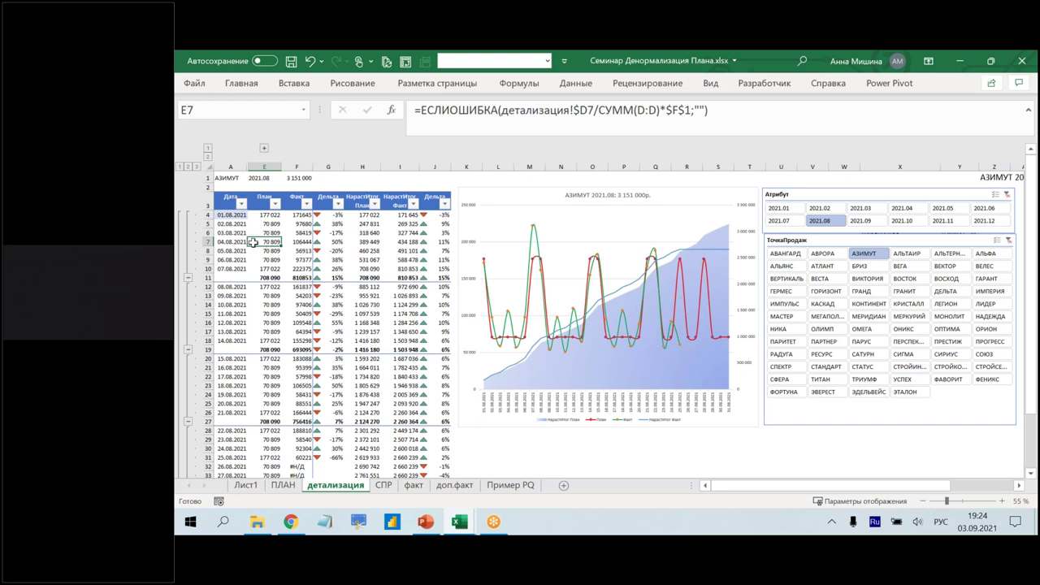
left_click(233, 242)
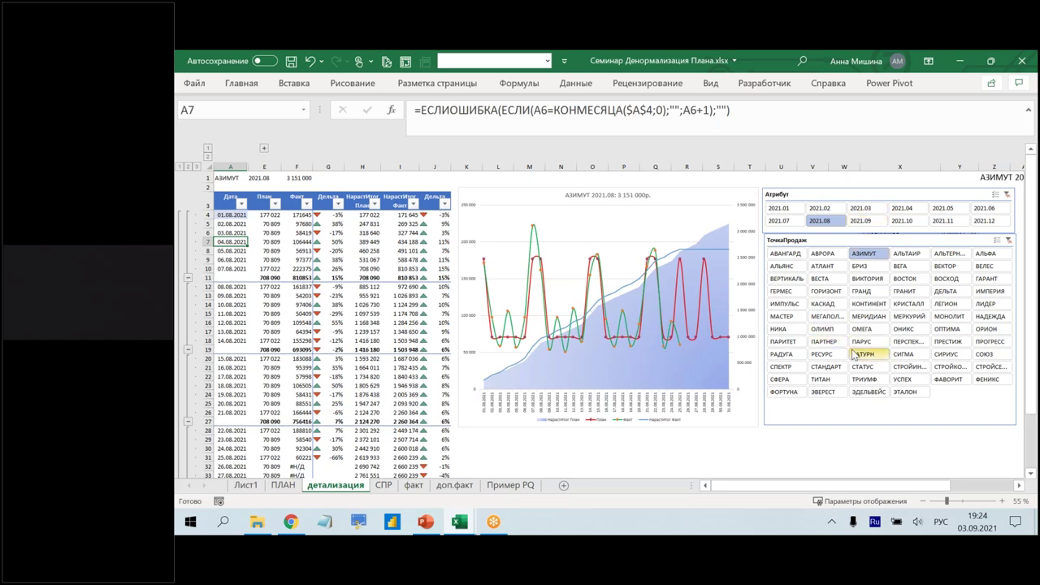
left_click(424, 521)
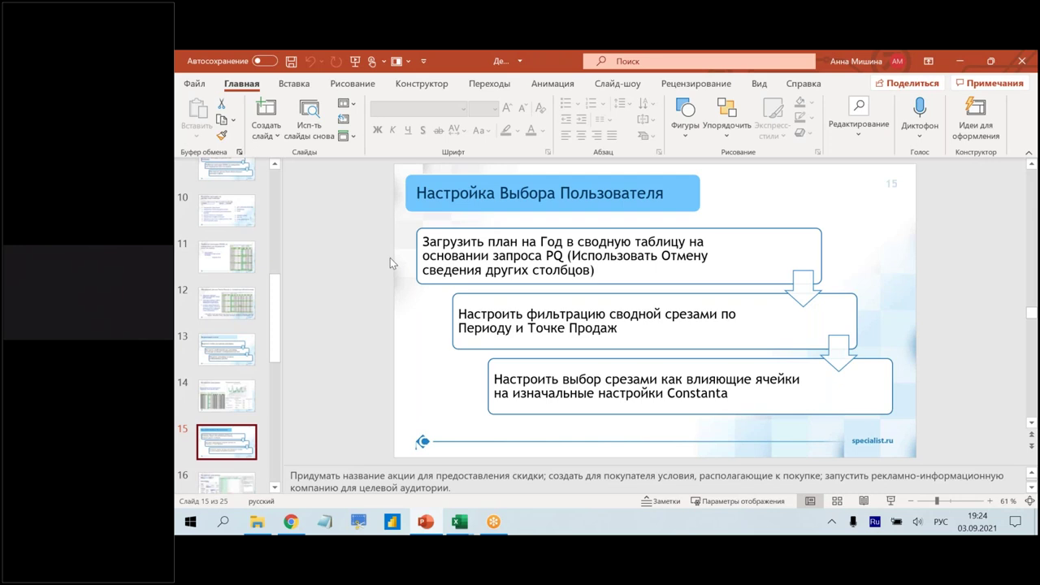
- Page through the slides past slide 16 to slide 18 listing the course competencies
scroll(258, 246, "down", 3)
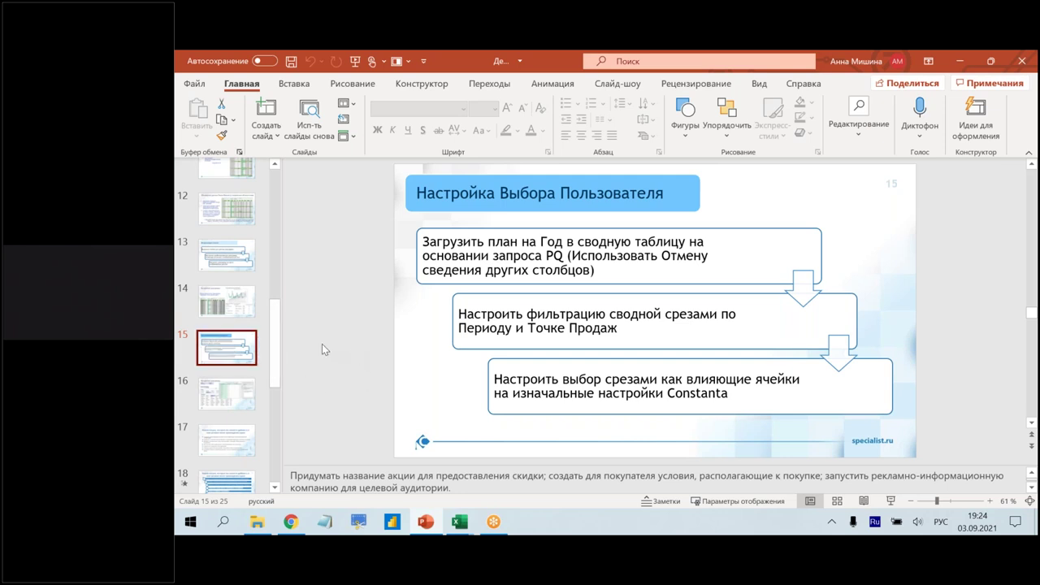
key("Down")
left_click(227, 480)
left_click(230, 280)
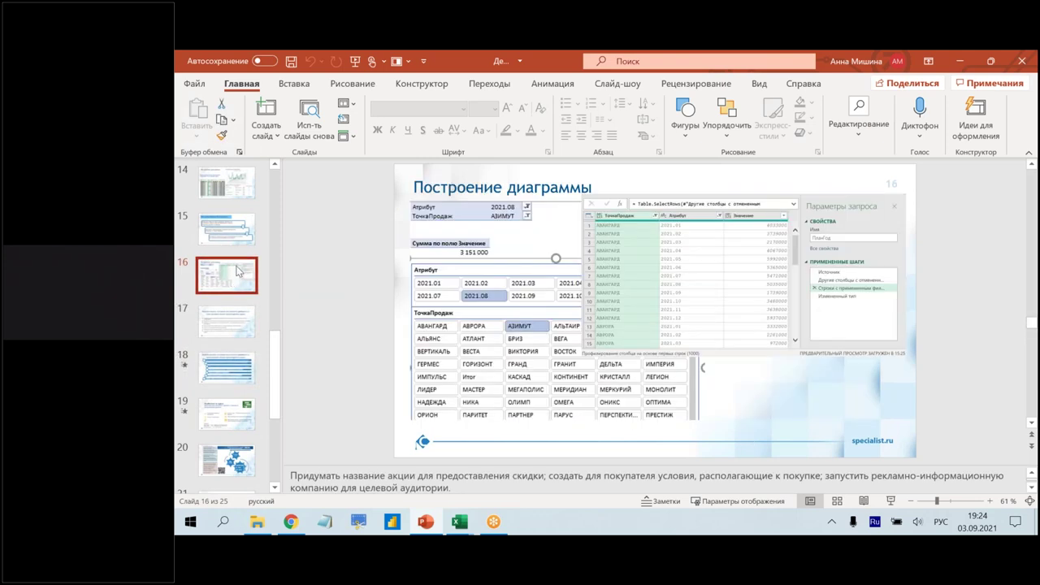
left_click(221, 379)
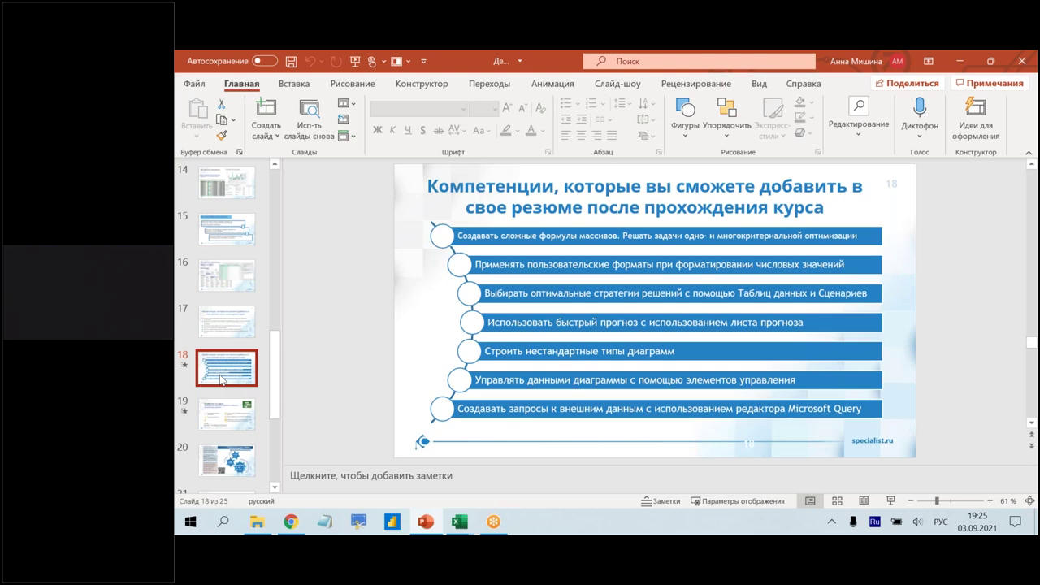
- Page through slides 19 to 22, highlighting the programme link text on slide 21
left_click(236, 418)
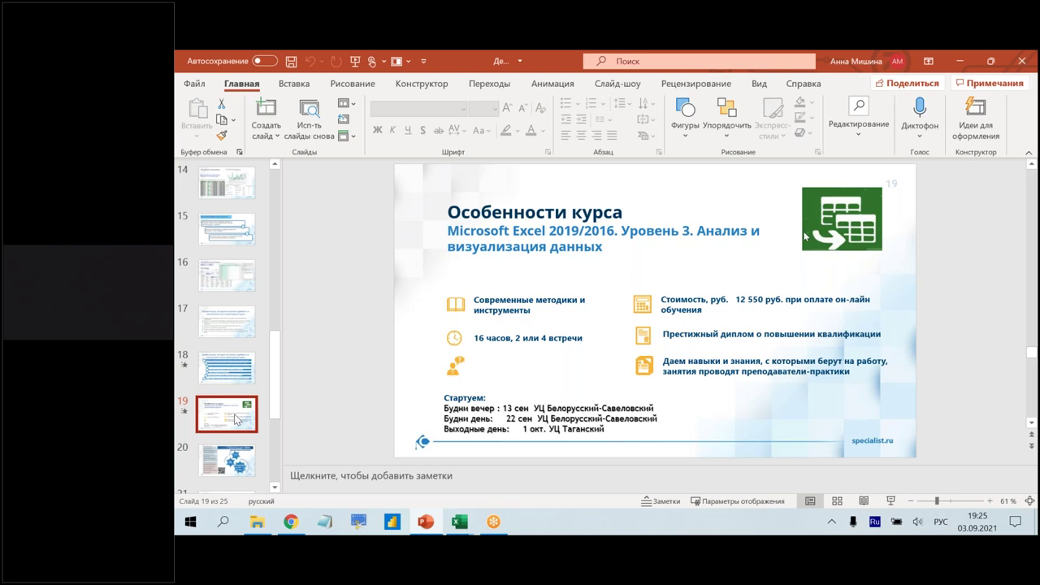
key("Down")
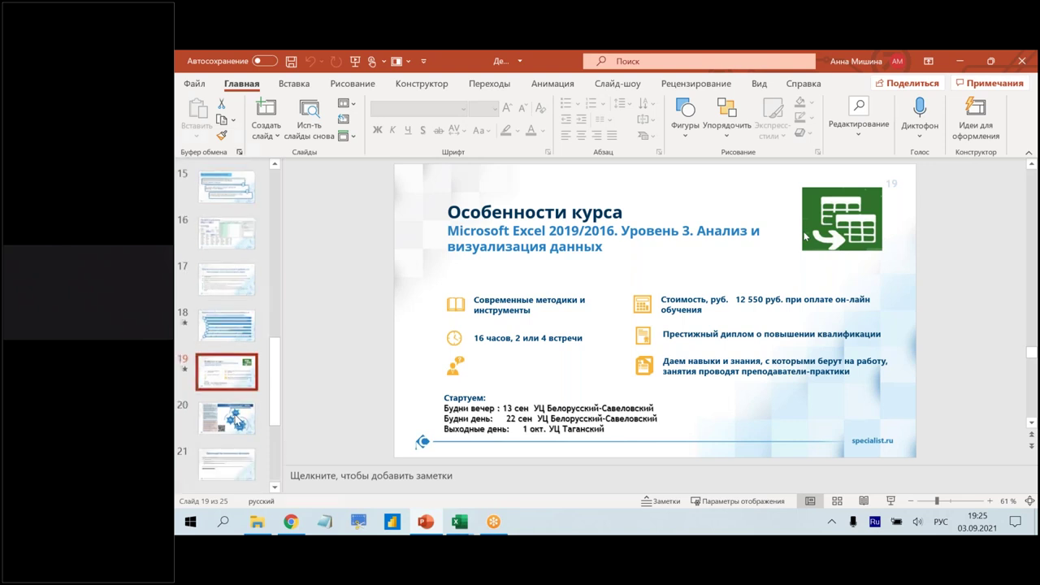
key("Down")
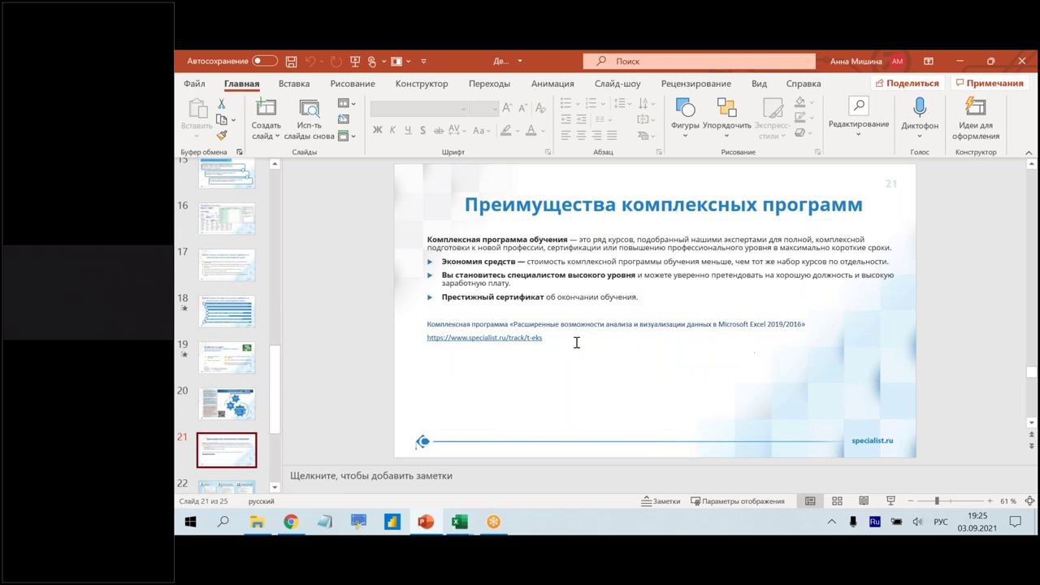
left_click_drag(576, 343, 417, 313)
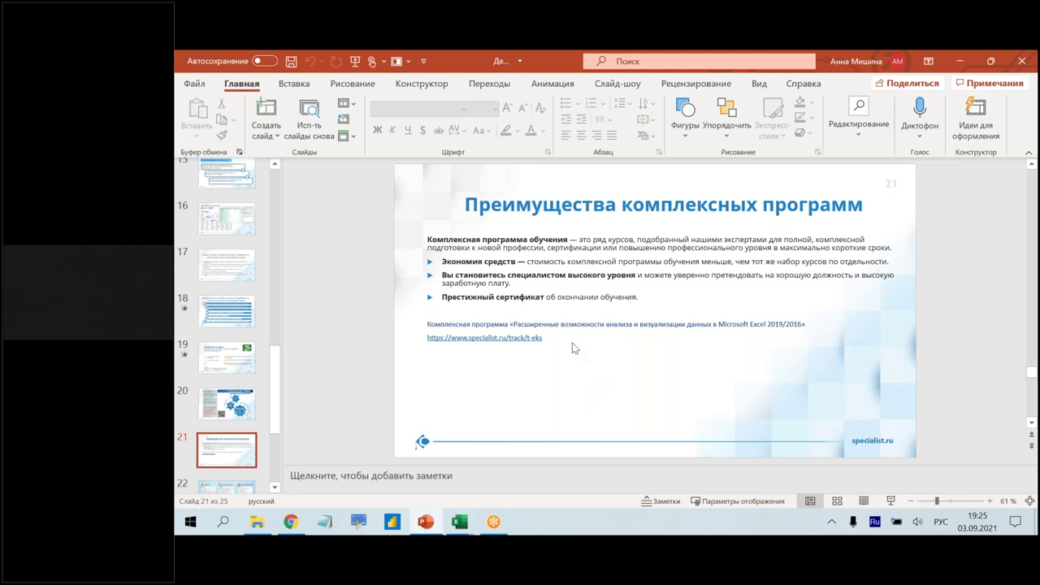
scroll(232, 437, "down", 2)
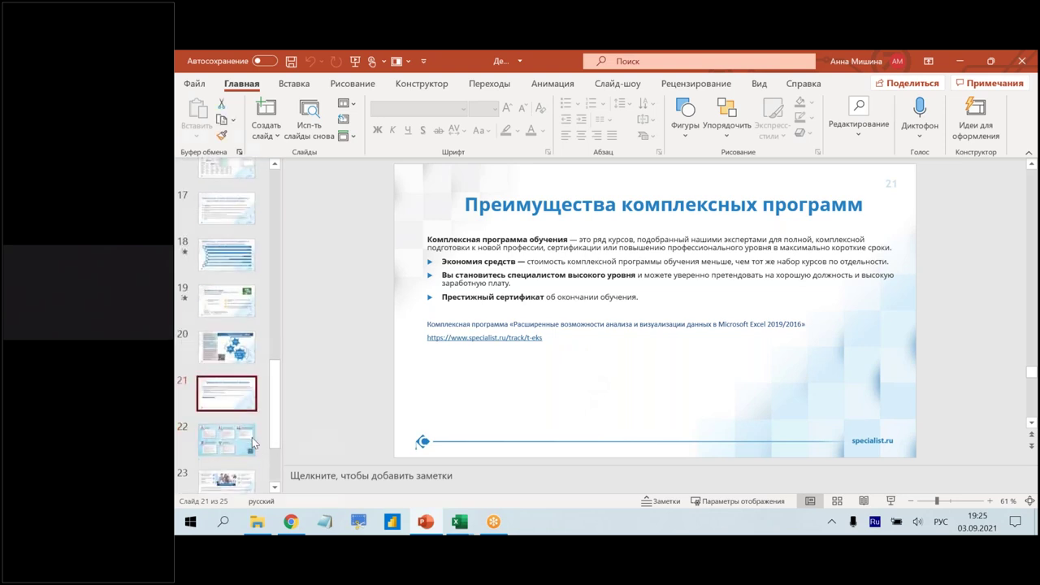
left_click(232, 437)
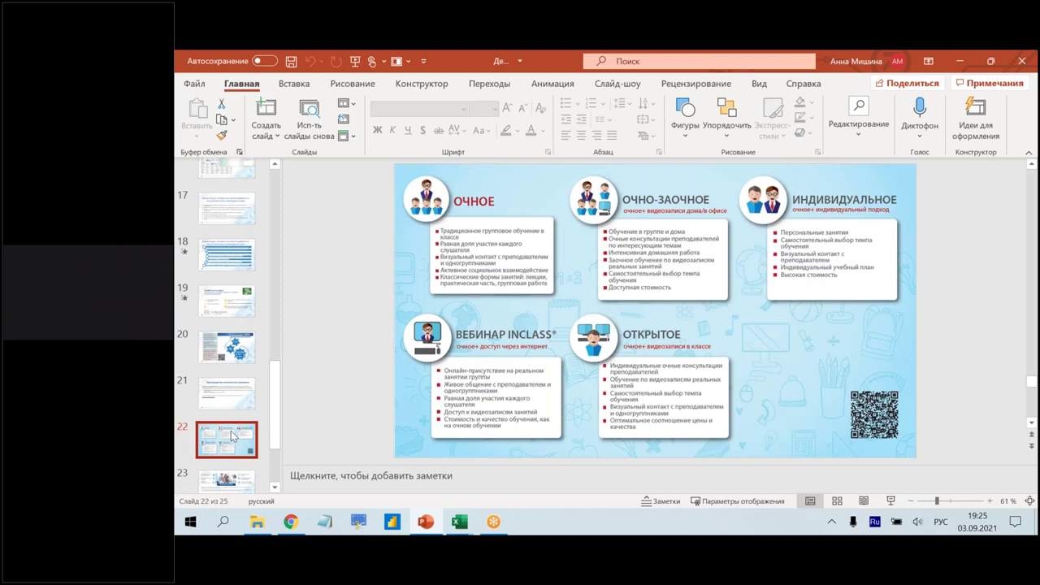
- Go back to slide 2 with the instructor's introduction and certifications
scroll(226, 280, "up", 3)
scroll(226, 280, "up", 3)
scroll(224, 278, "up", 3)
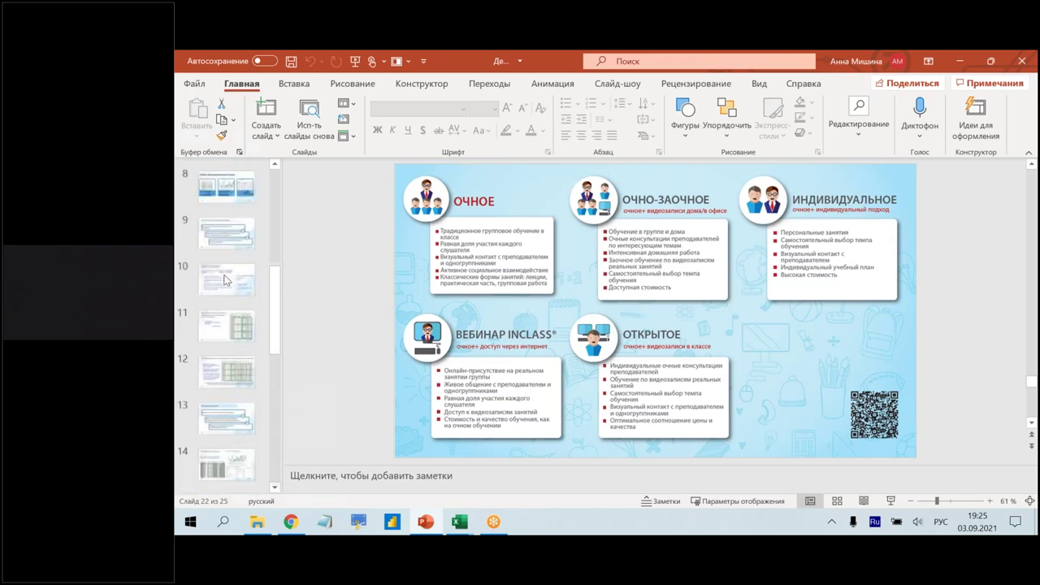
scroll(224, 276, "up", 2)
scroll(224, 274, "up", 2)
left_click(232, 235)
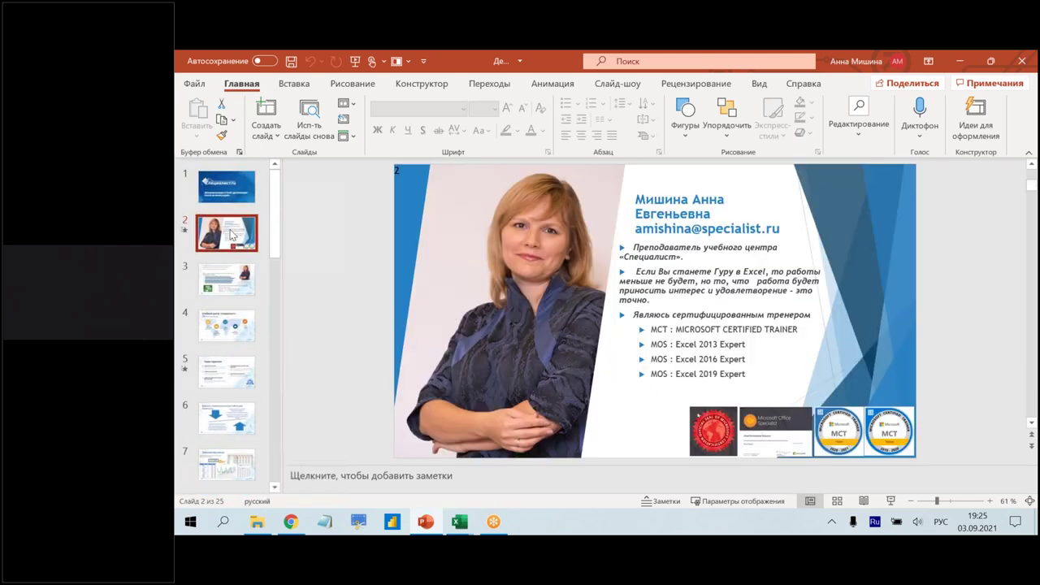
- Select the instructor's e-mail address in slide 2's title box and copy it with Ctrl+C
left_click(781, 234)
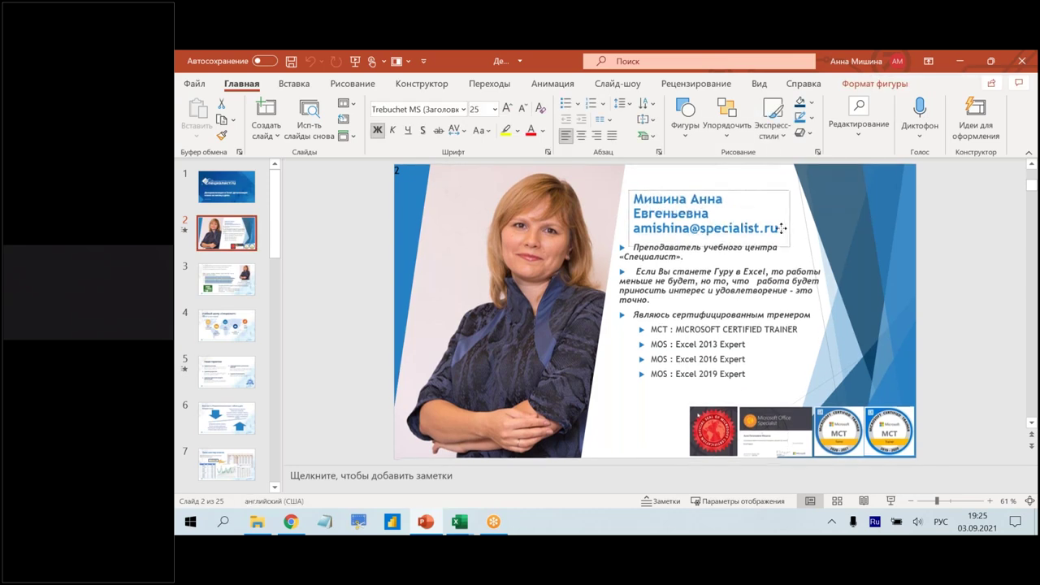
left_click_drag(776, 230, 631, 230)
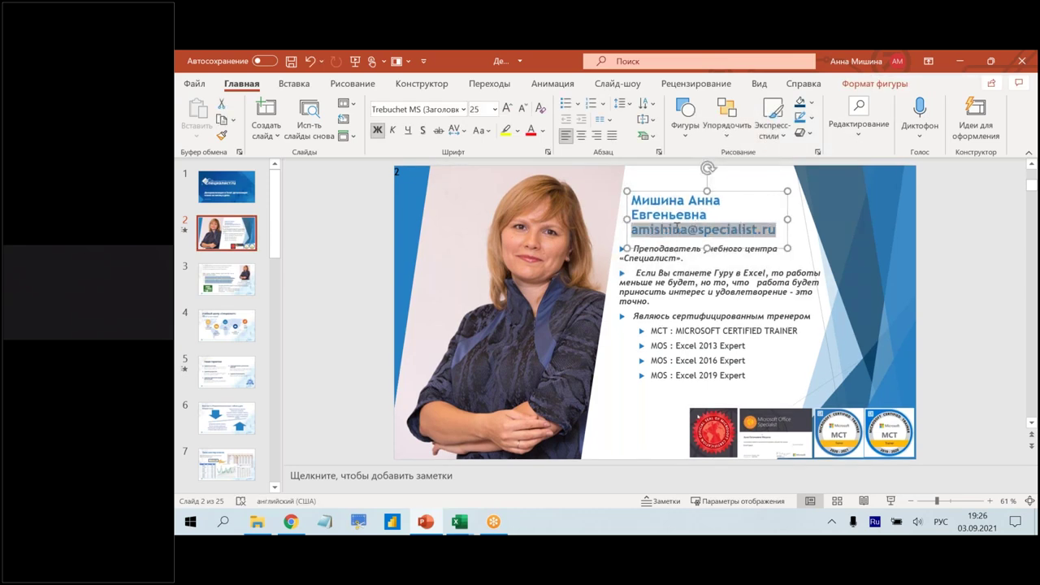
key("ctrl+c")
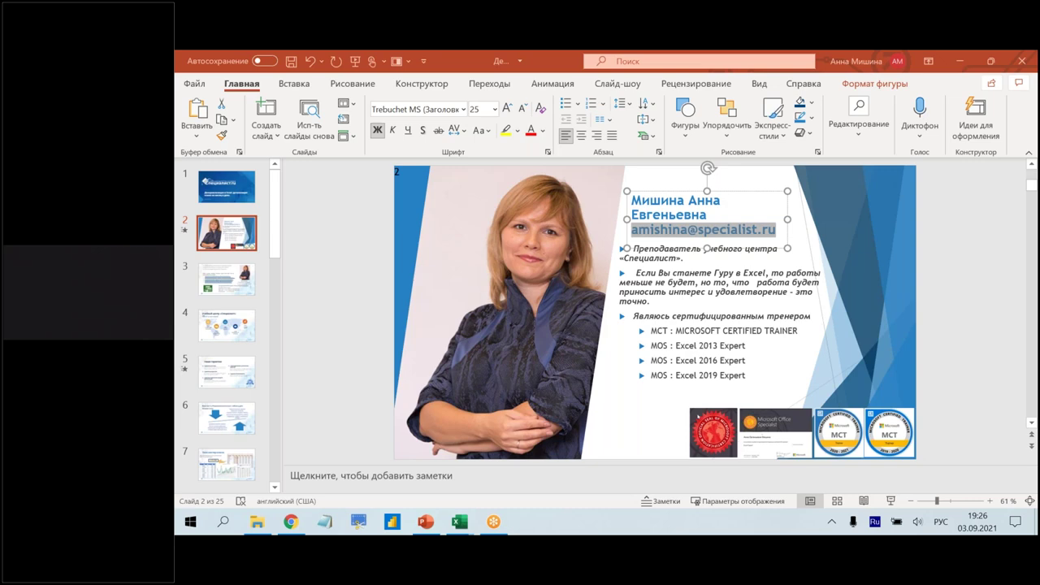
left_click(970, 220)
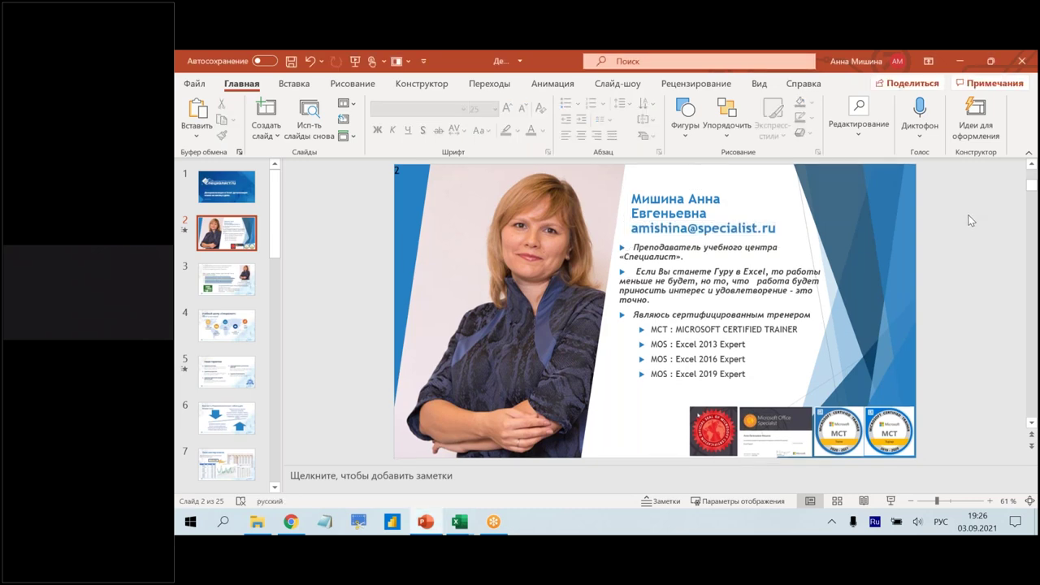